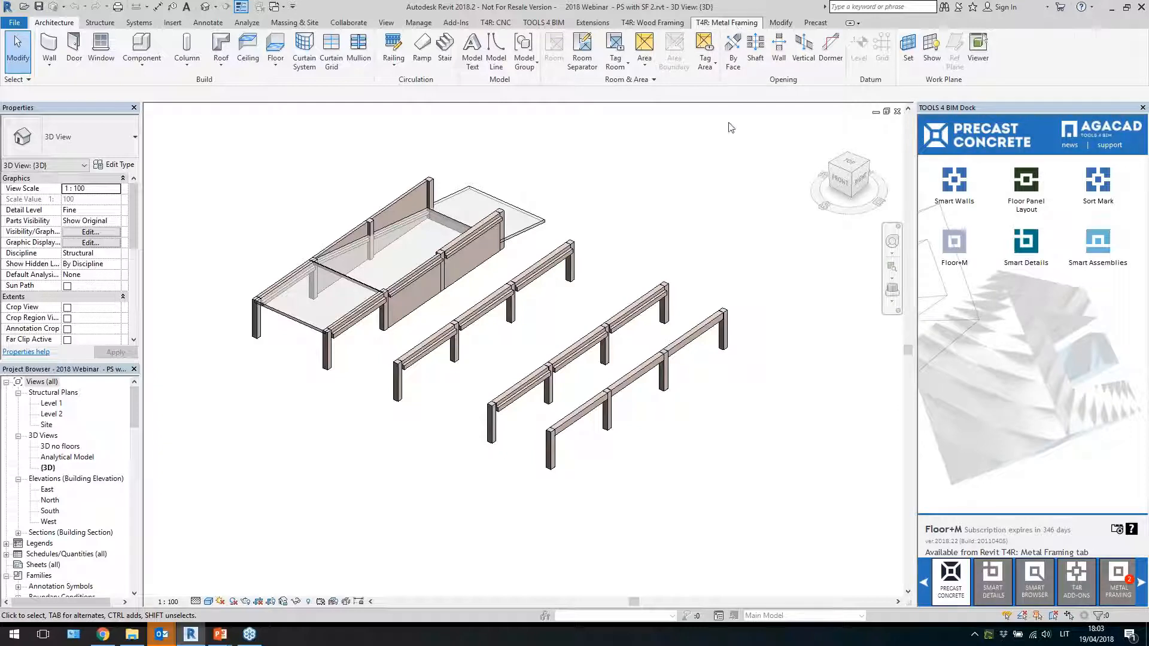
Open the Metal Framing tab and tear off the Floor+M panel so it floats over the 3D view
{"action": "left_click", "coordinate": [725, 23]}
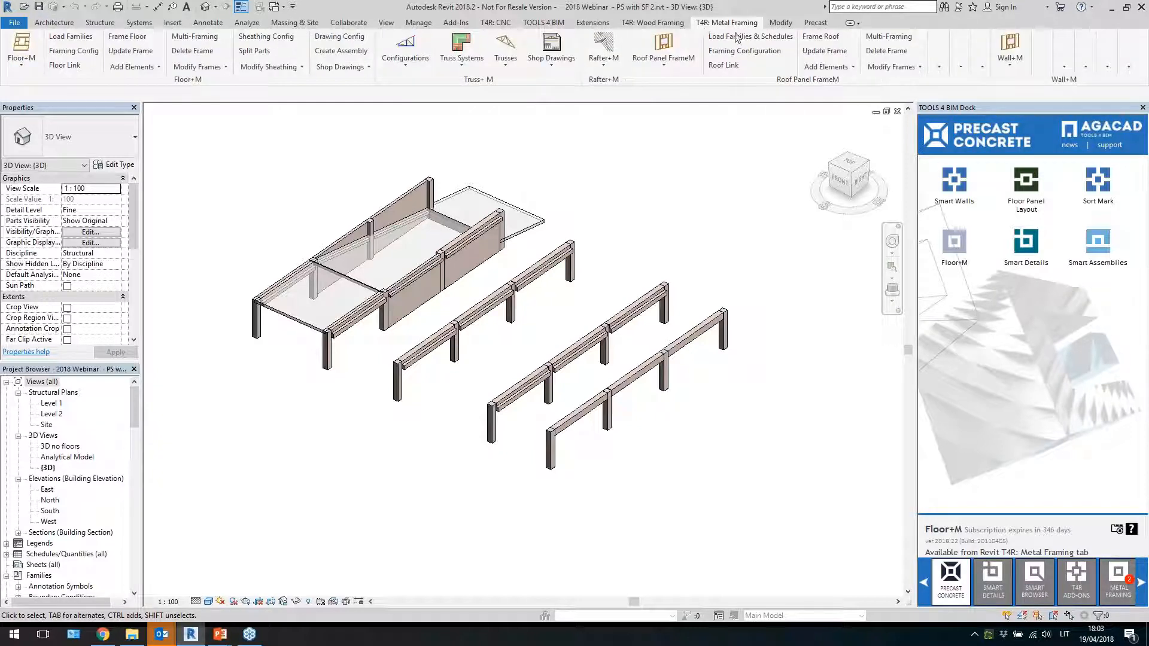
{"action": "left_click_drag", "start_coordinate": [161, 80], "coordinate": [378, 183]}
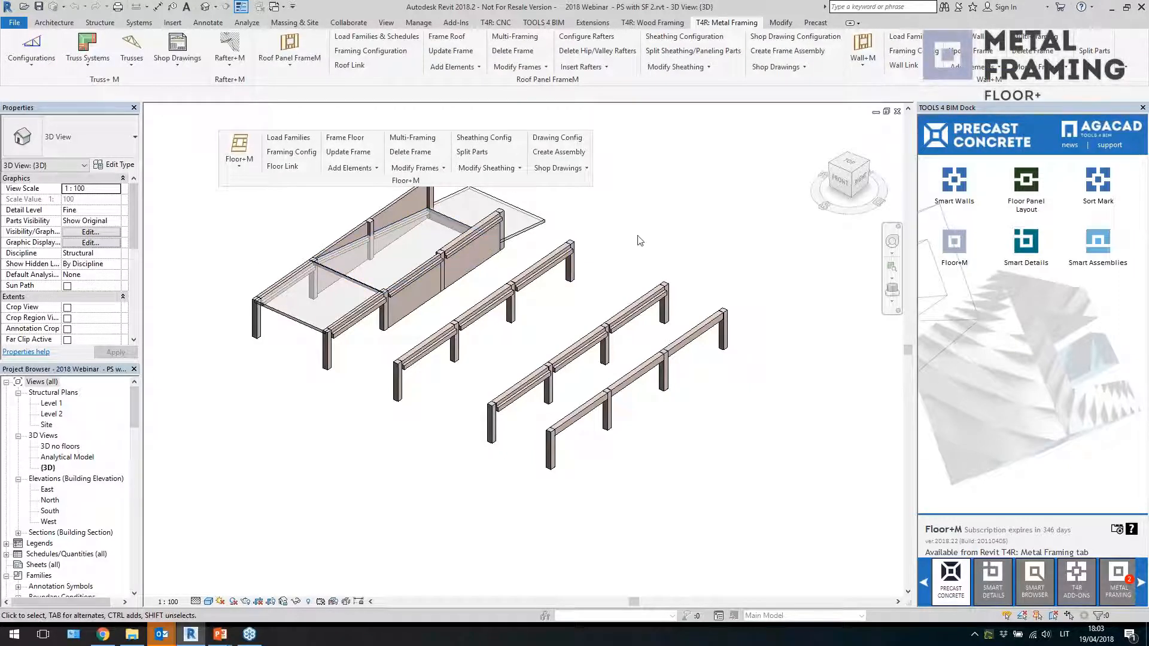
Examine the floor slabs on both levels by orbiting the 3D view and selecting each floor
{"action": "middle_click_drag", "start_coordinate": [636, 239], "coordinate": [676, 288]}
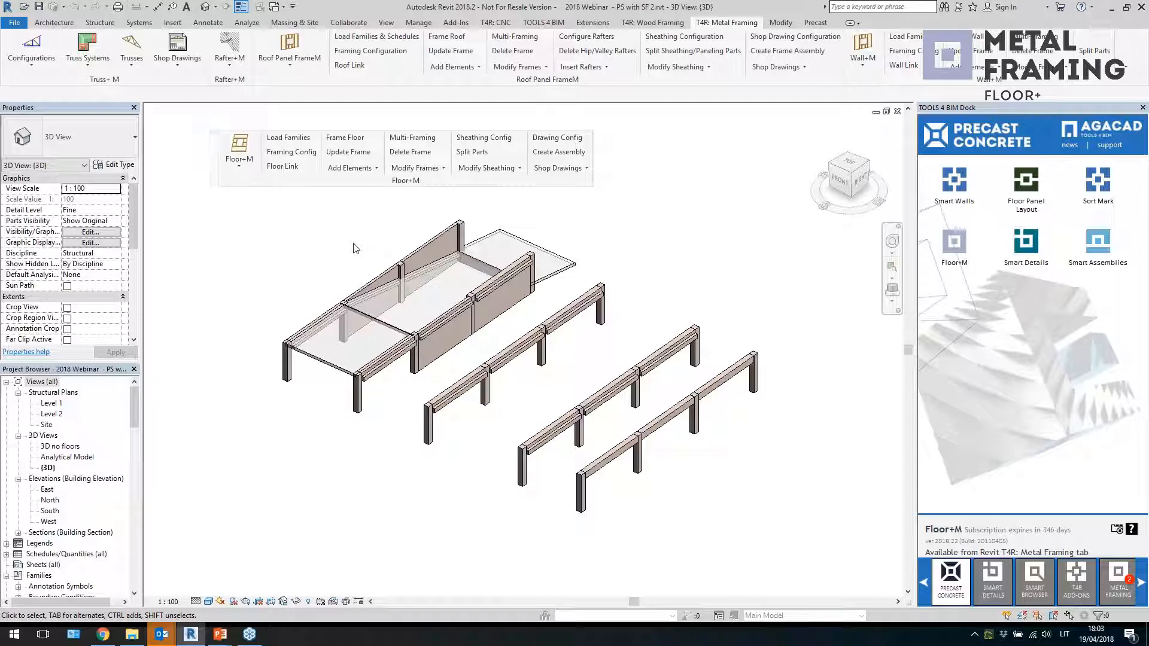
{"action": "middle_click_drag", "start_coordinate": [326, 263], "coordinate": [324, 275]}
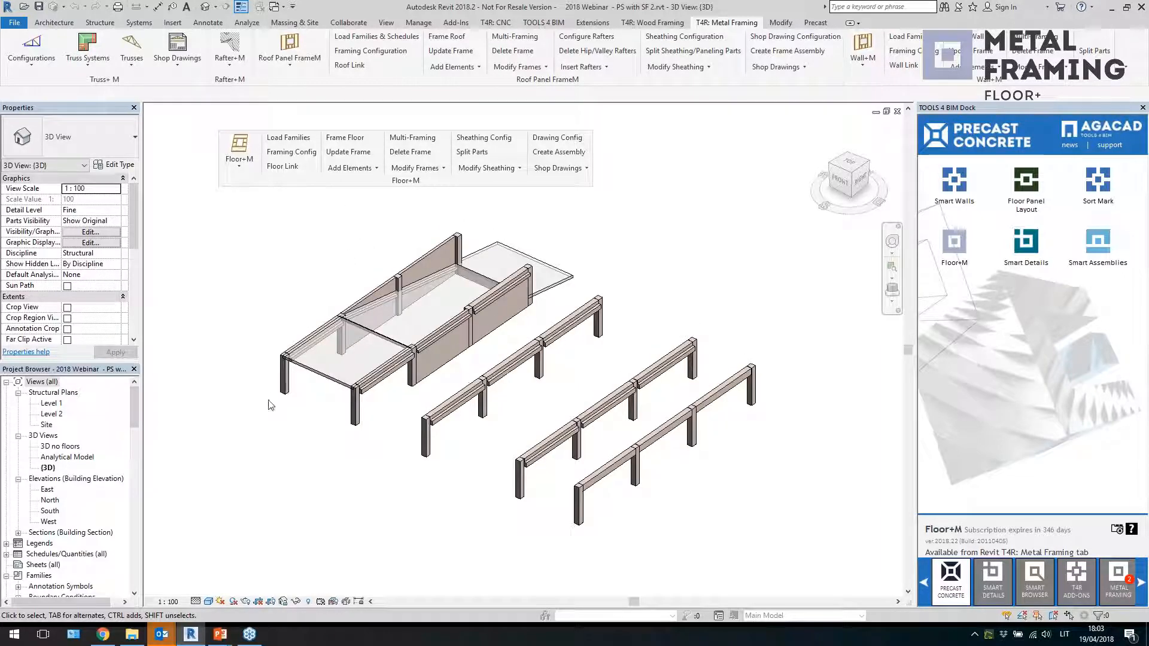
{"action": "scroll", "coordinate": [355, 498], "scroll_direction": "up", "scroll_amount": 1}
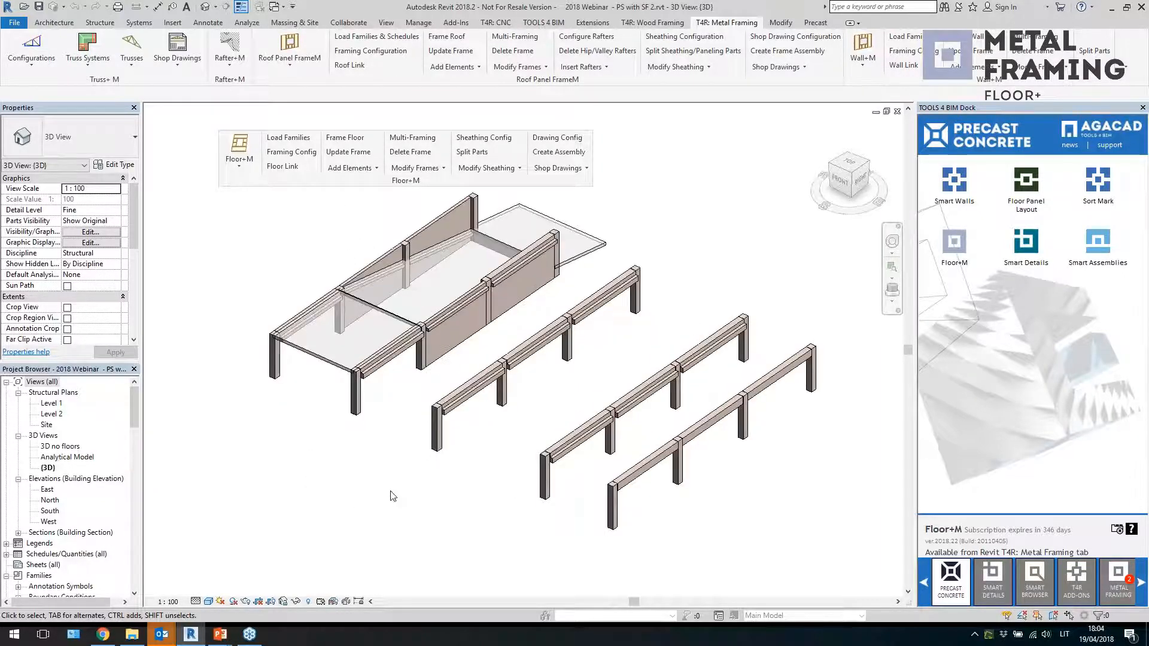
{"action": "middle_click_drag", "start_coordinate": [392, 495], "coordinate": [381, 509]}
{"action": "left_click", "coordinate": [329, 379]}
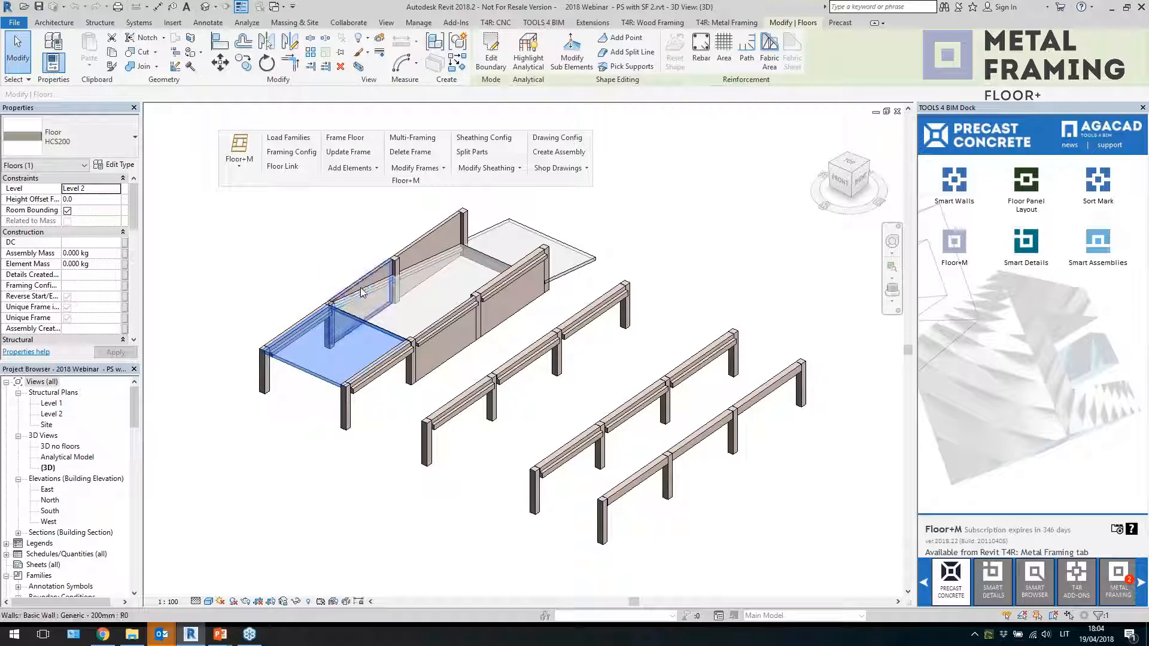
{"action": "left_click", "coordinate": [440, 261]}
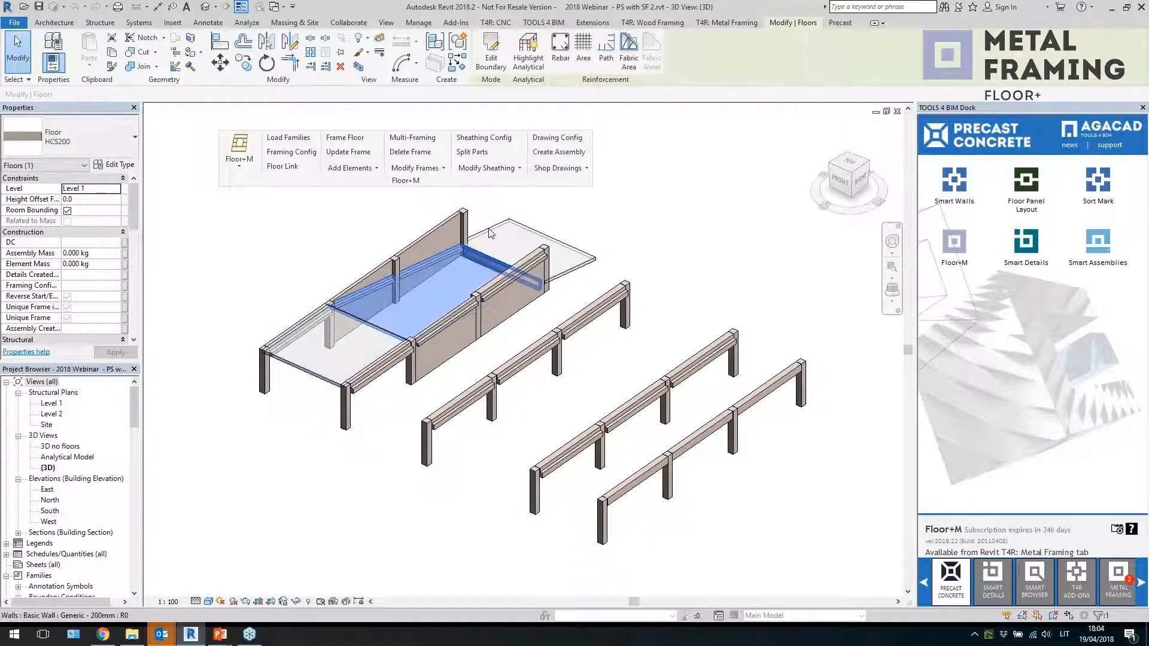
{"action": "middle_click_drag", "start_coordinate": [647, 313], "coordinate": [682, 288], "text": "shift"}
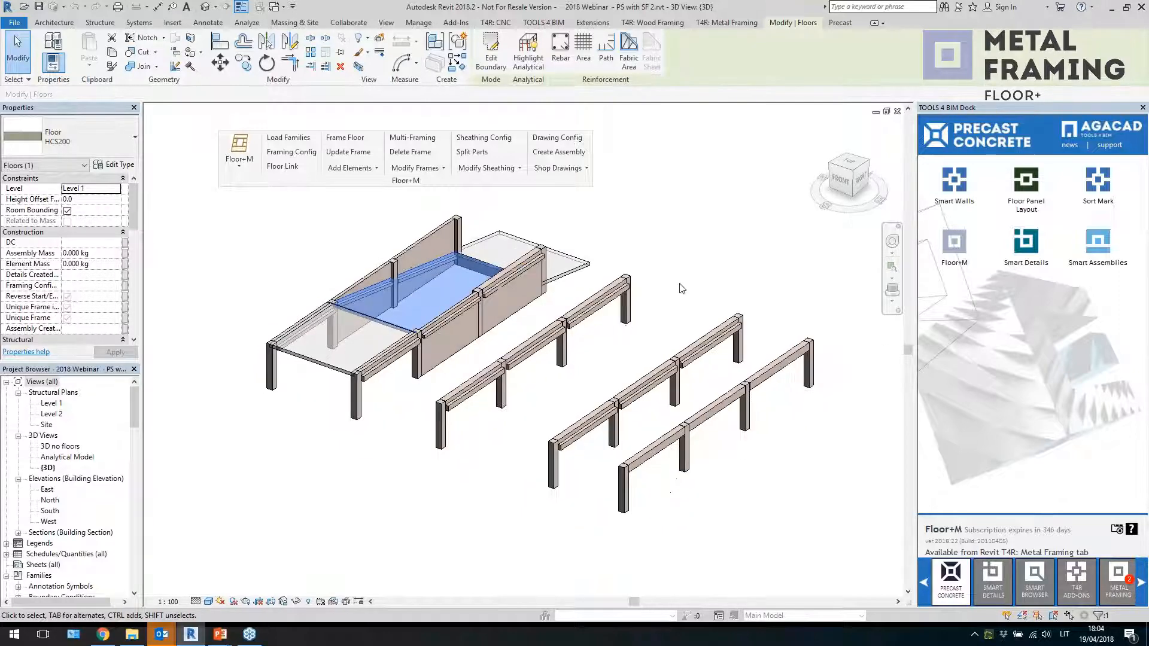
{"action": "left_click", "coordinate": [311, 364]}
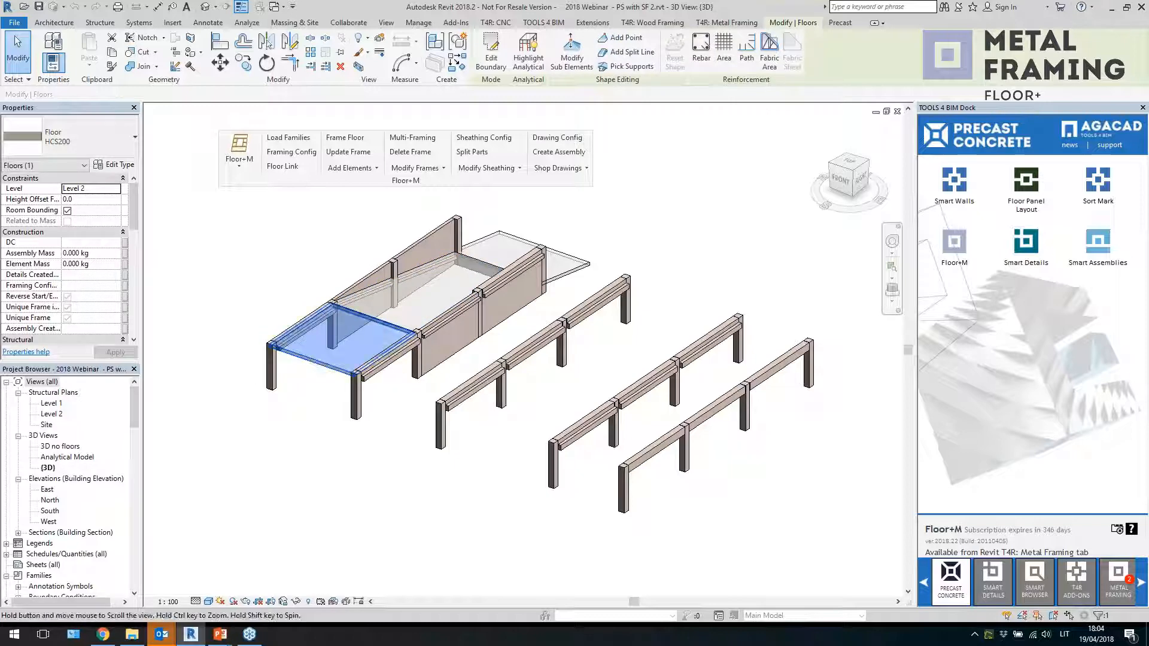
{"action": "middle_click_drag", "start_coordinate": [339, 353], "coordinate": [358, 409]}
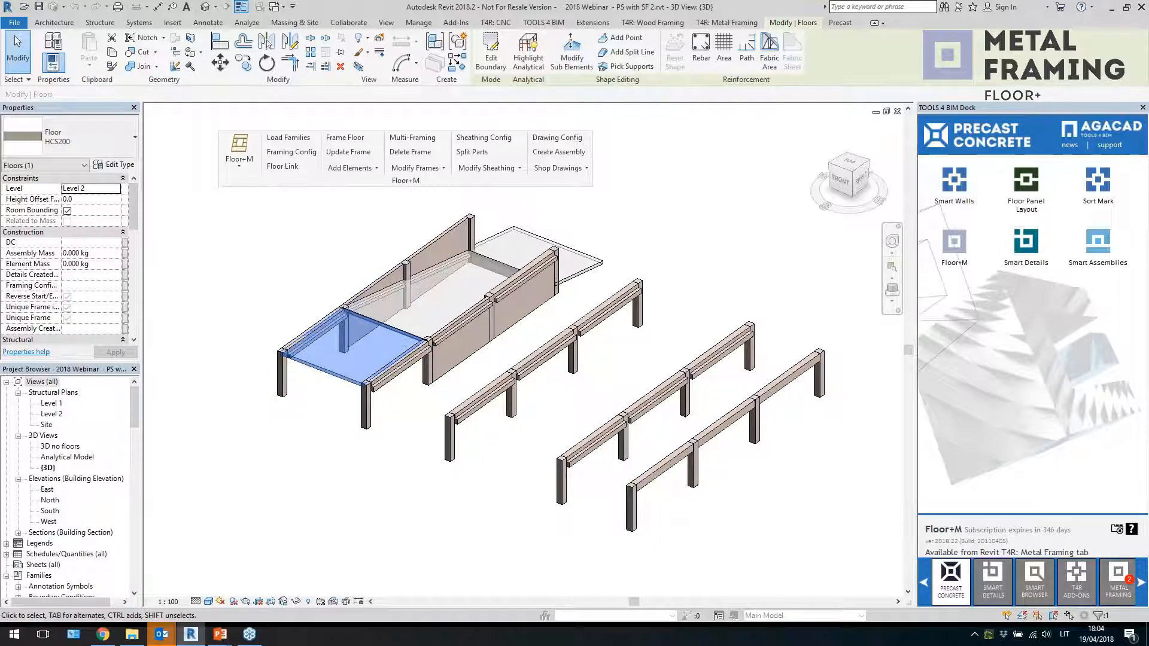
{"action": "middle_click_drag", "start_coordinate": [347, 436], "coordinate": [336, 451]}
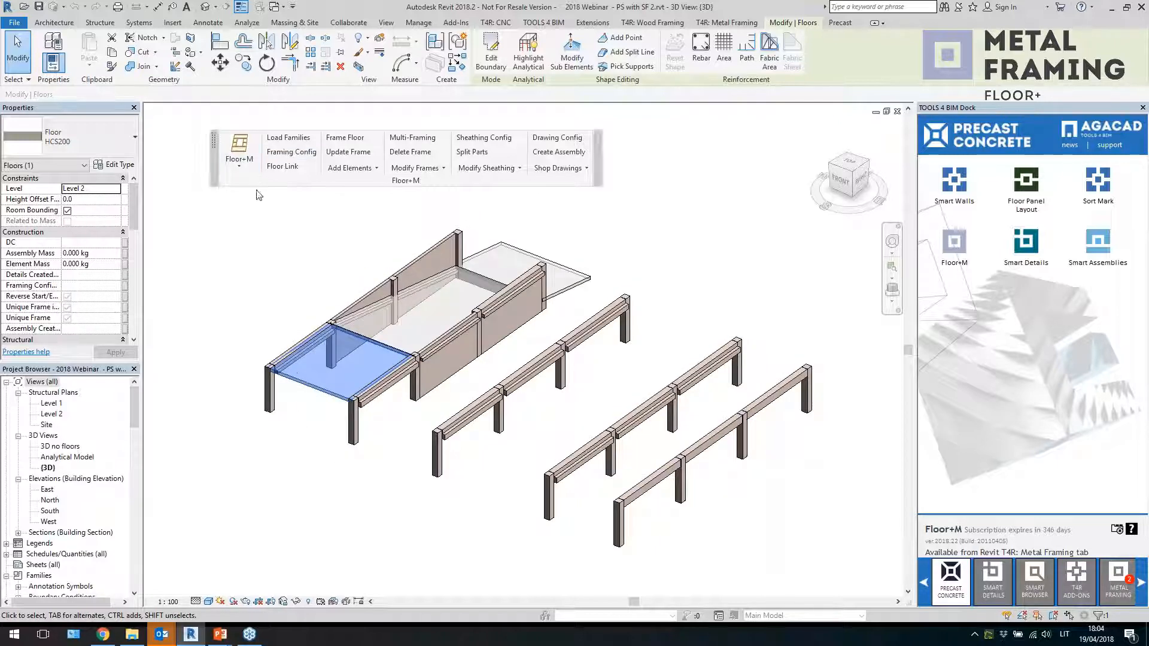
Open the Floor+M framing configuration and review the configuration type and configuration name lists
{"action": "left_click", "coordinate": [272, 245]}
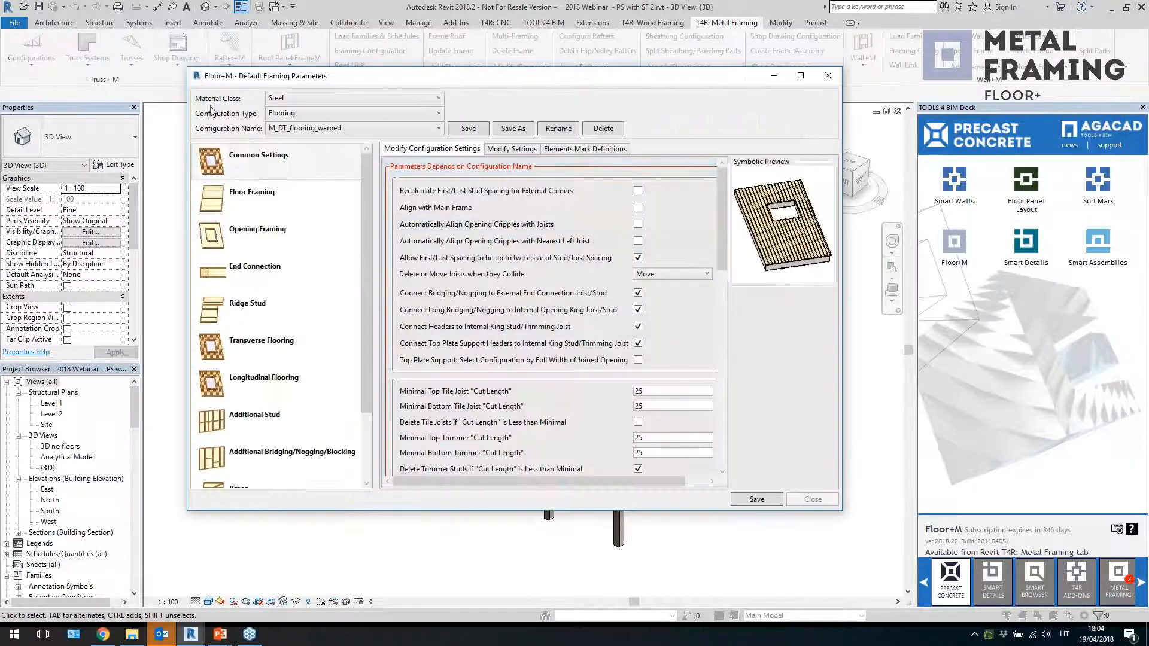
{"action": "left_click", "coordinate": [335, 116]}
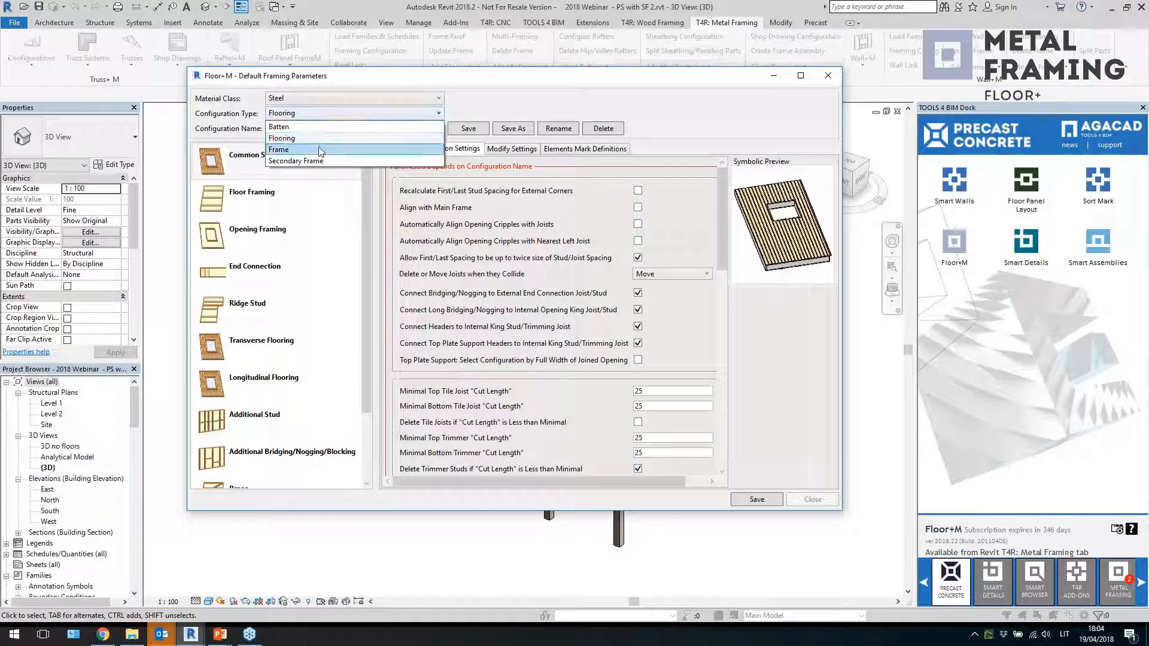
{"action": "left_click", "coordinate": [321, 144]}
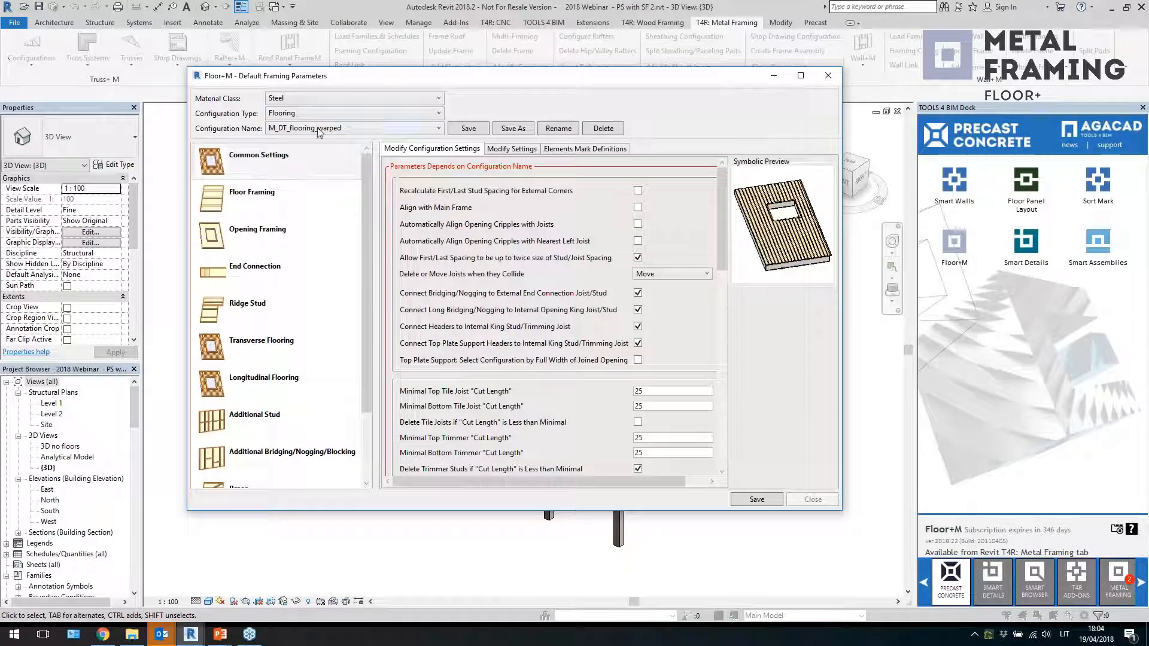
{"action": "left_click", "coordinate": [321, 116]}
{"action": "left_click", "coordinate": [320, 116]}
{"action": "left_click", "coordinate": [319, 130]}
{"action": "left_click", "coordinate": [317, 129]}
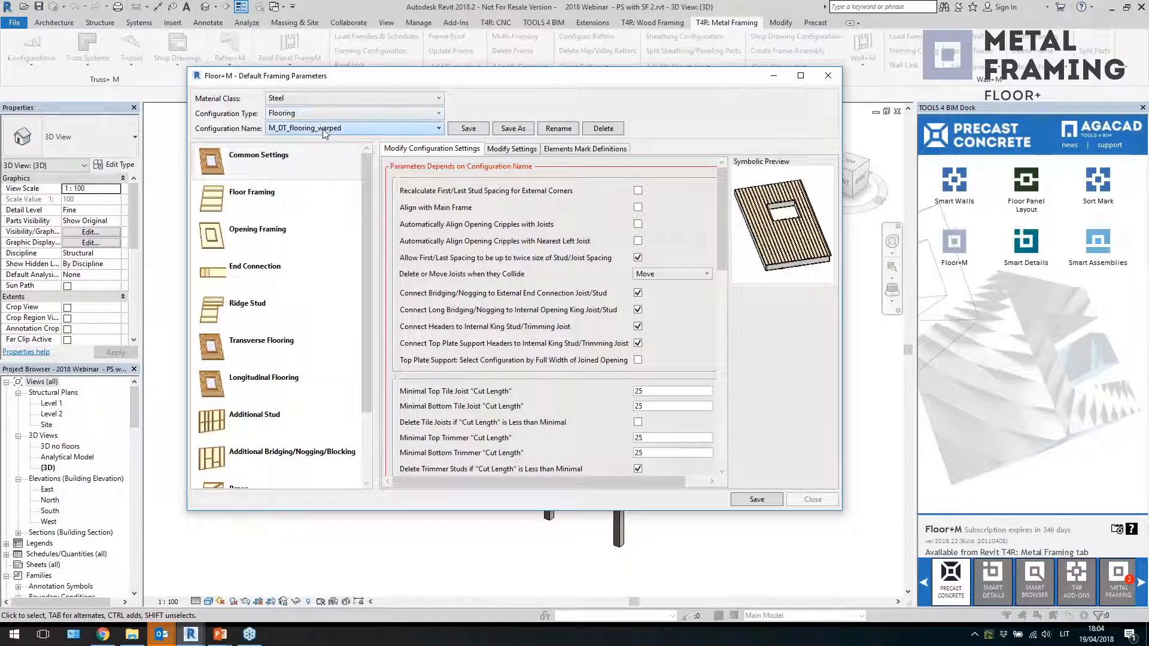
Review the Floor Framing joist and offset settings, then the Transverse and Longitudinal Flooring categories
{"action": "left_click", "coordinate": [321, 206]}
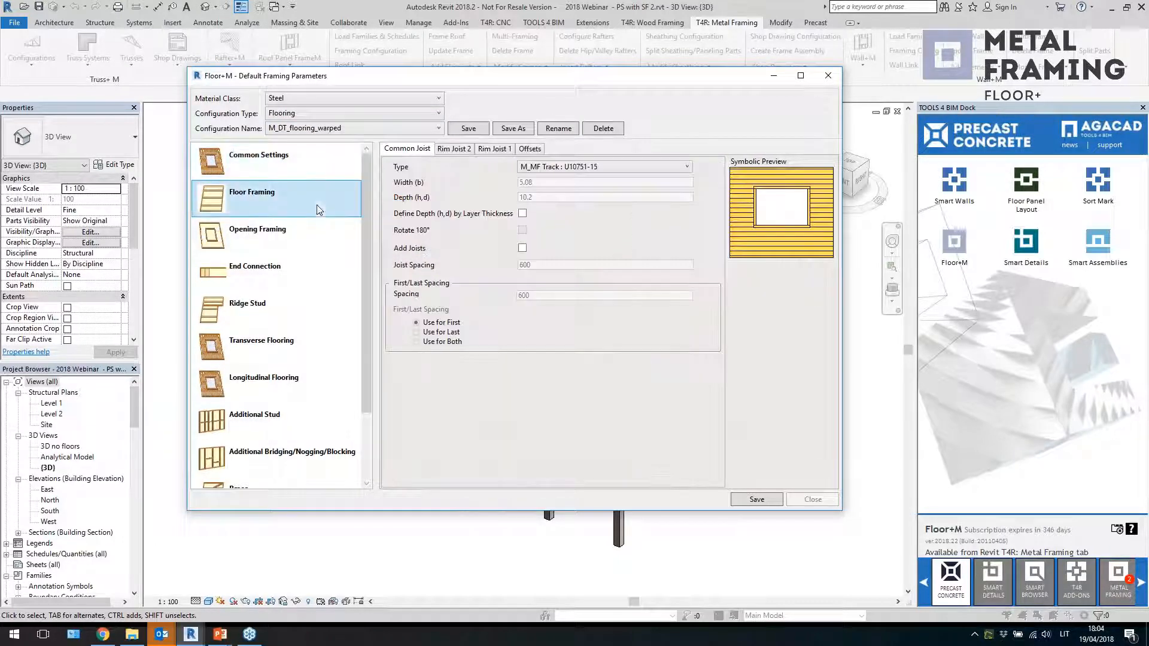
{"action": "left_click", "coordinate": [529, 150]}
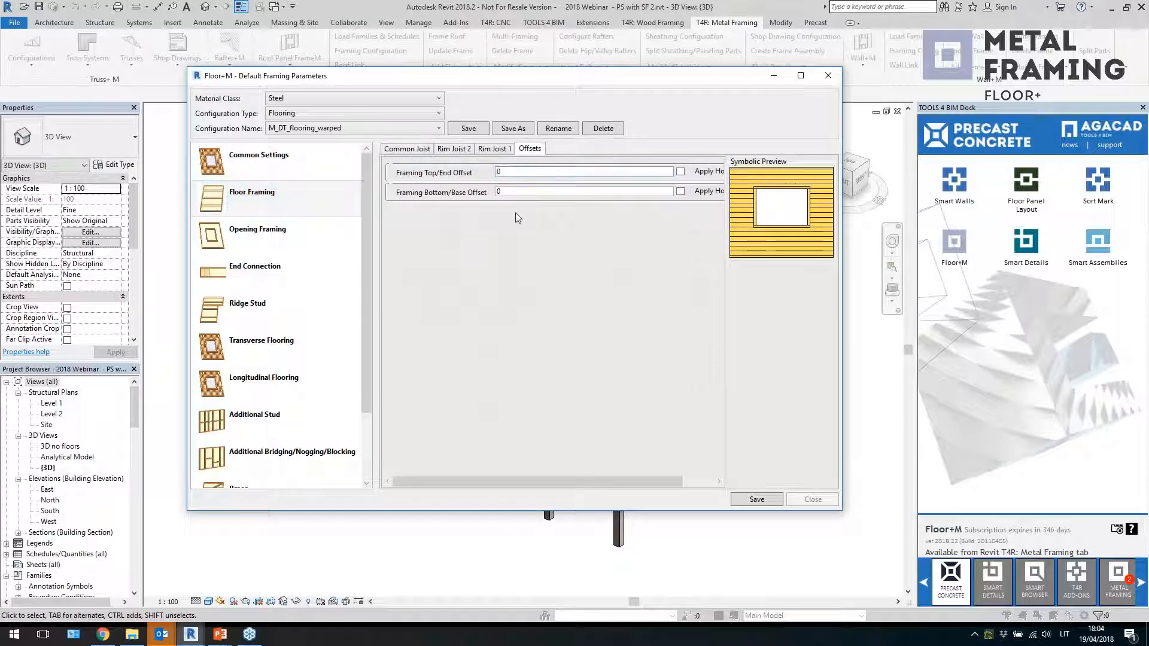
{"action": "left_click", "coordinate": [527, 171]}
{"action": "left_click", "coordinate": [510, 191]}
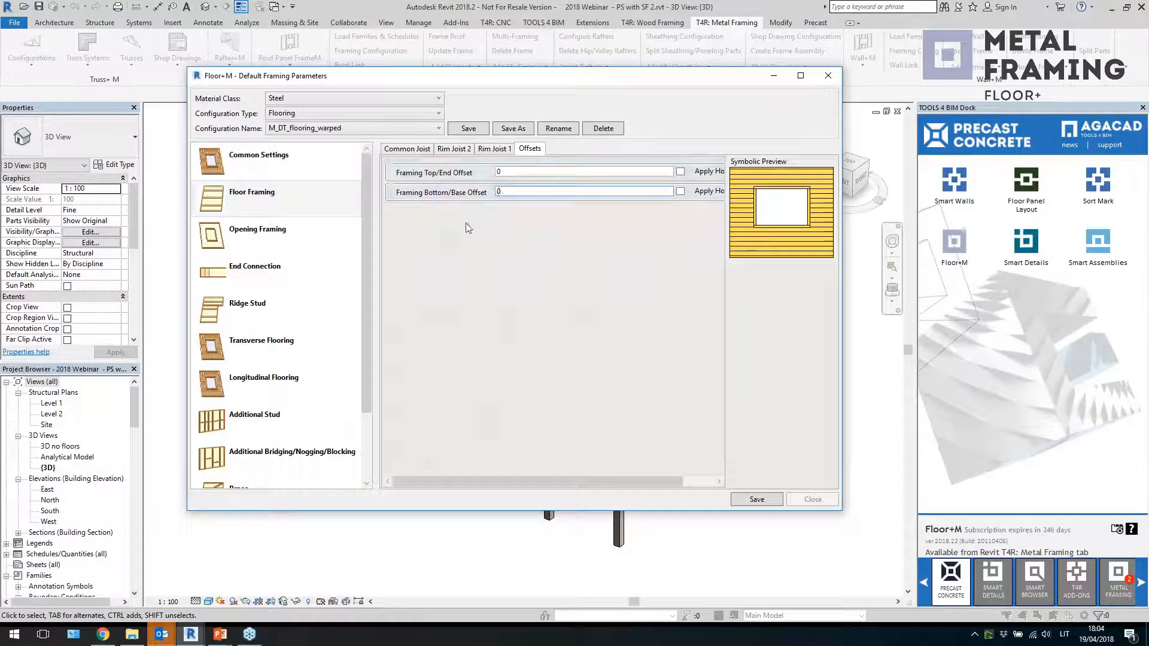
{"action": "left_click", "coordinate": [251, 198]}
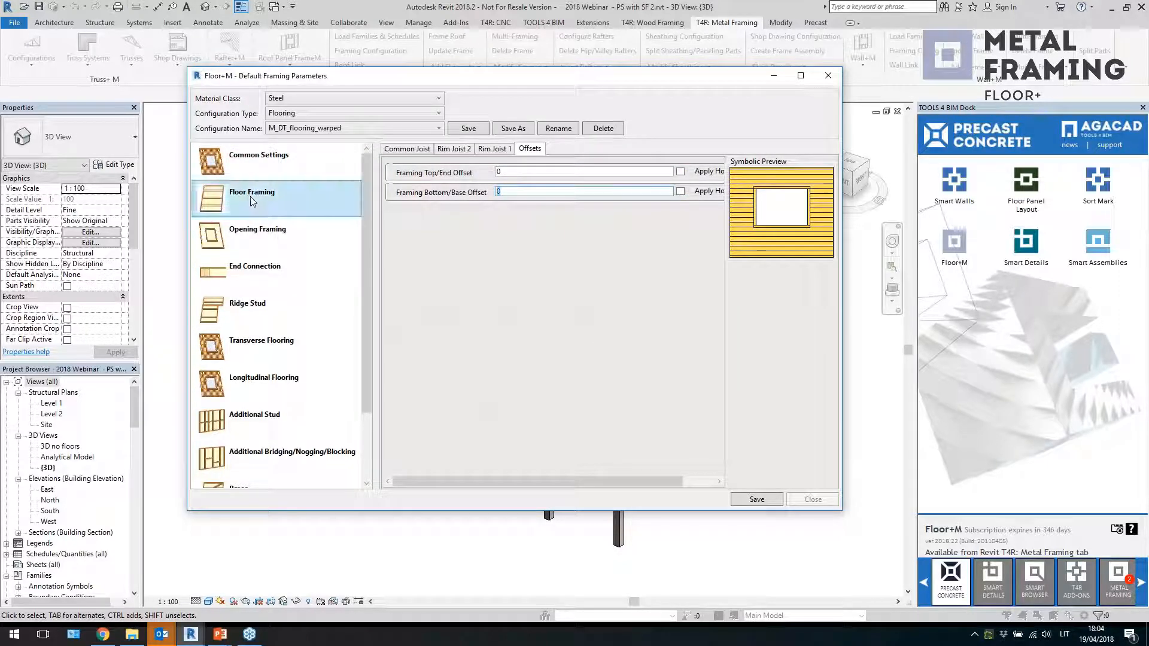
{"action": "left_click", "coordinate": [251, 363]}
{"action": "left_click", "coordinate": [254, 380]}
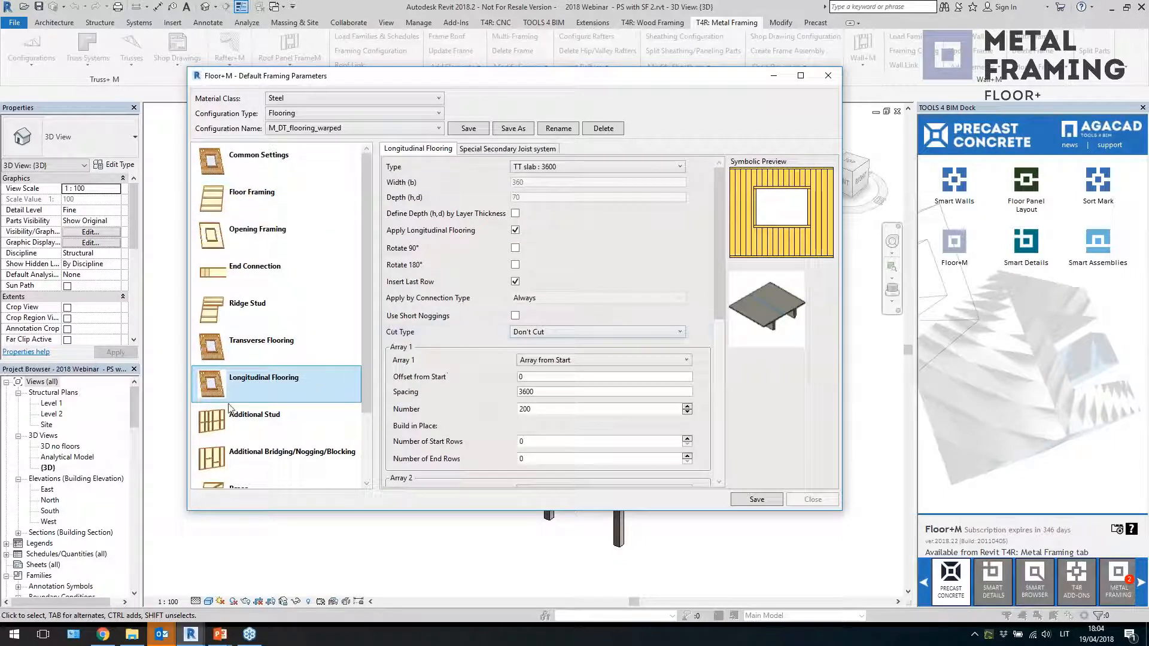
Review the available longitudinal flooring types and the Array 1 spacing, number and array mode options
{"action": "left_click", "coordinate": [610, 167]}
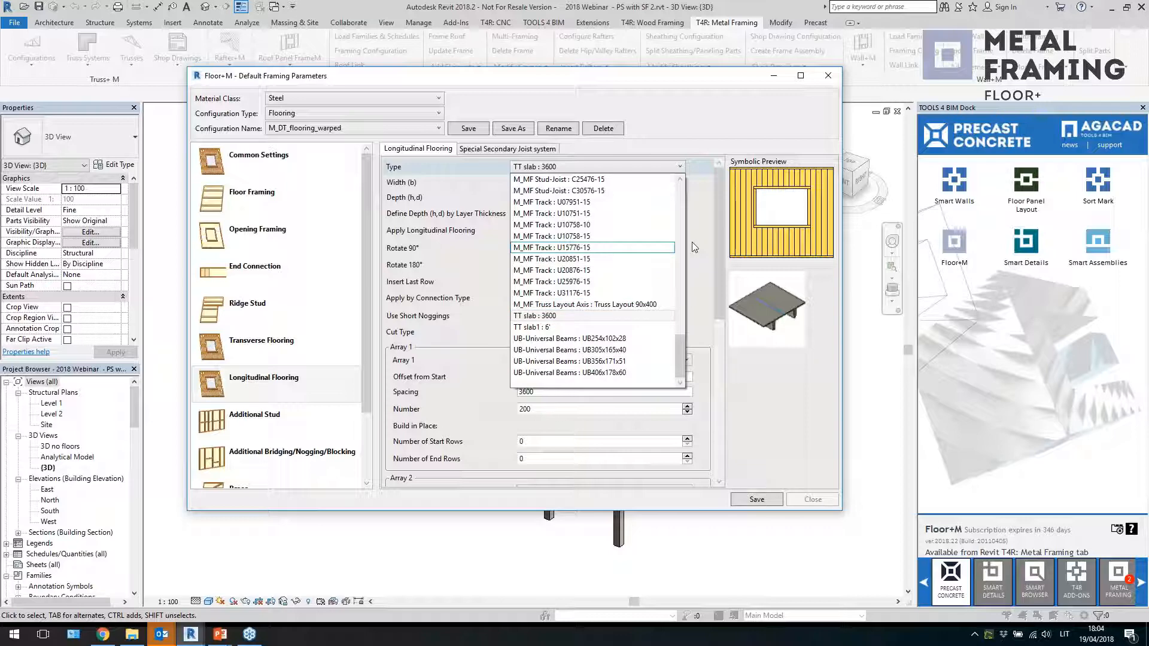
{"action": "left_click", "coordinate": [720, 249]}
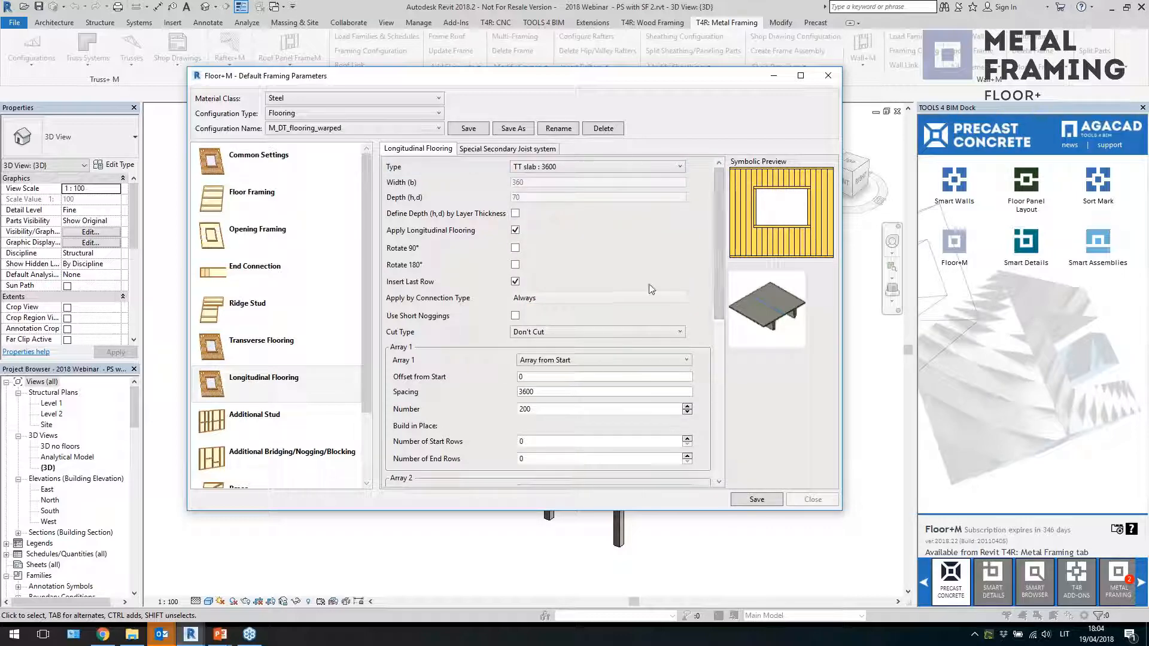
{"action": "left_click_drag", "start_coordinate": [460, 83], "coordinate": [546, 57]}
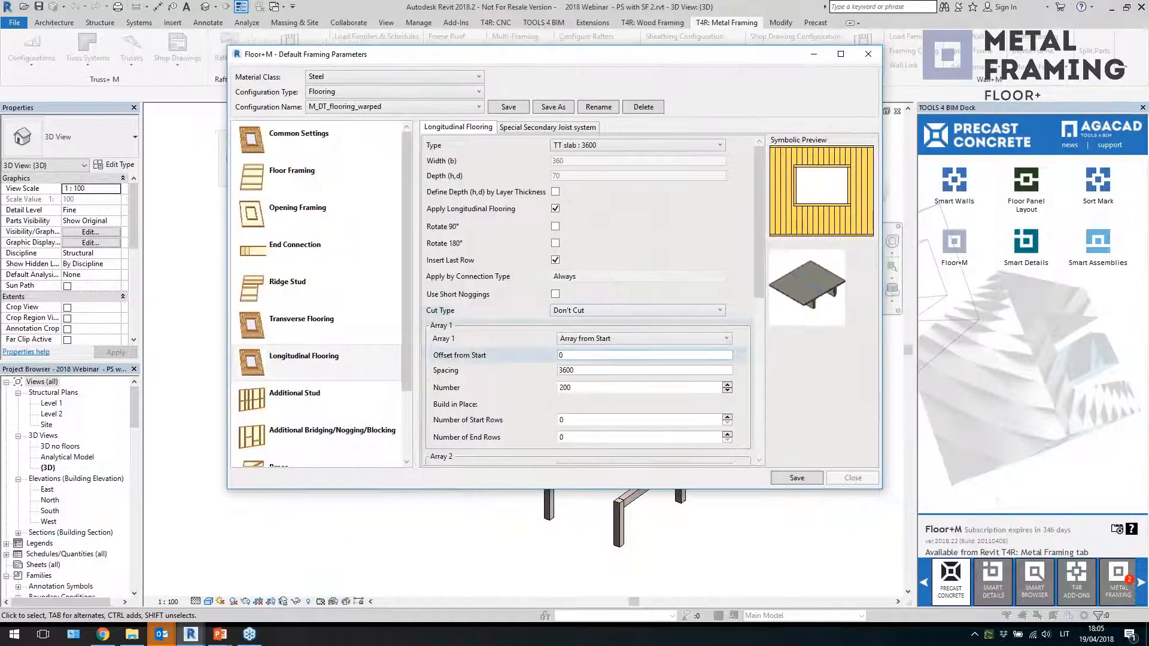
{"action": "left_click_drag", "start_coordinate": [600, 370], "coordinate": [538, 374]}
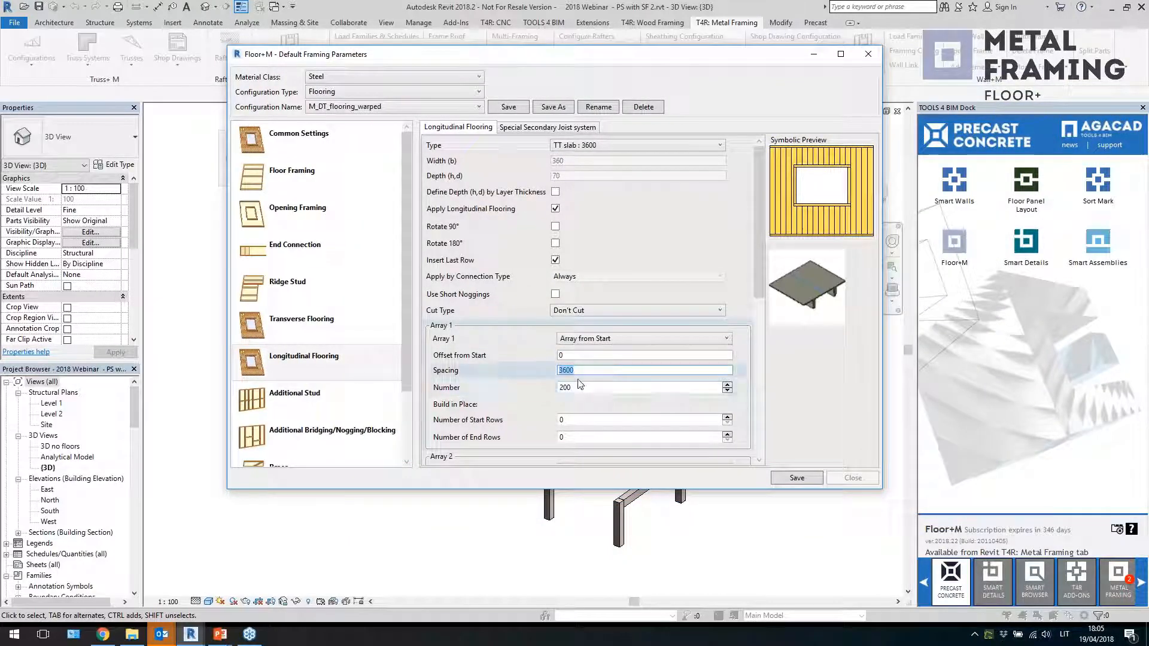
{"action": "double_click", "coordinate": [579, 386]}
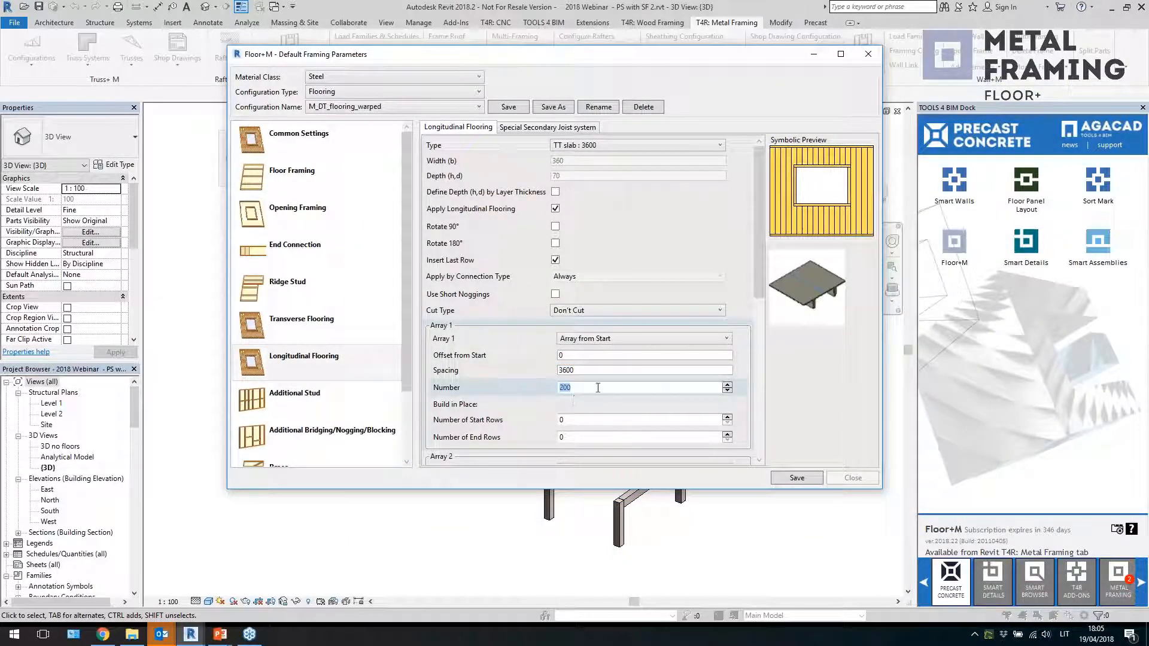
{"action": "left_click", "coordinate": [593, 338]}
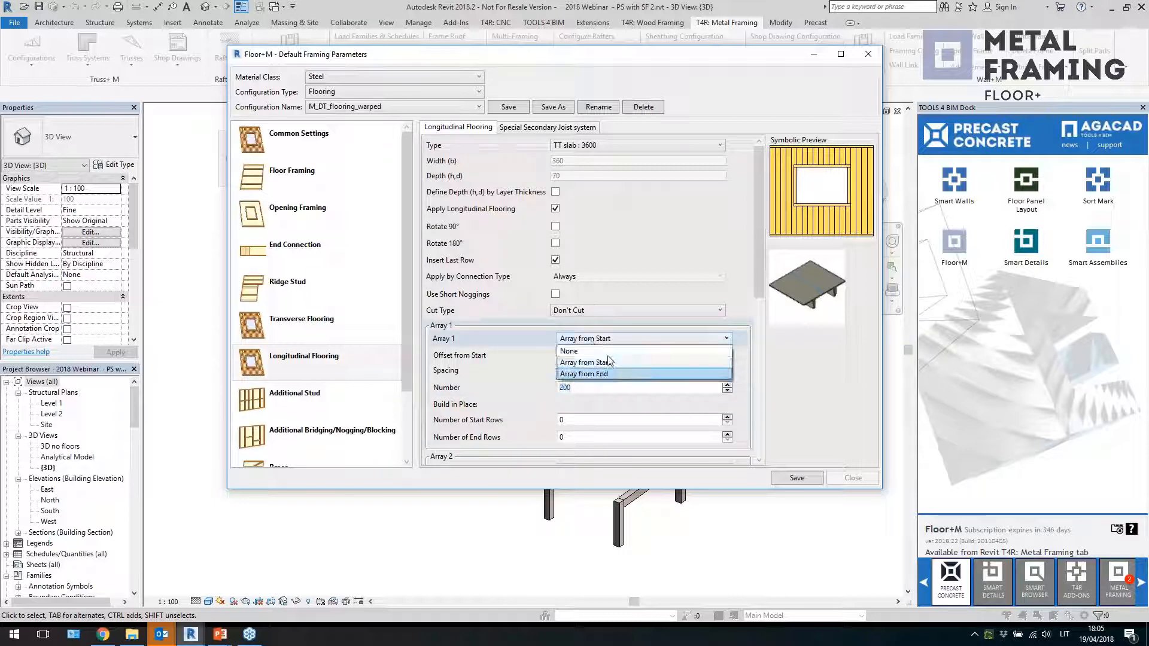
{"action": "left_click", "coordinate": [518, 343]}
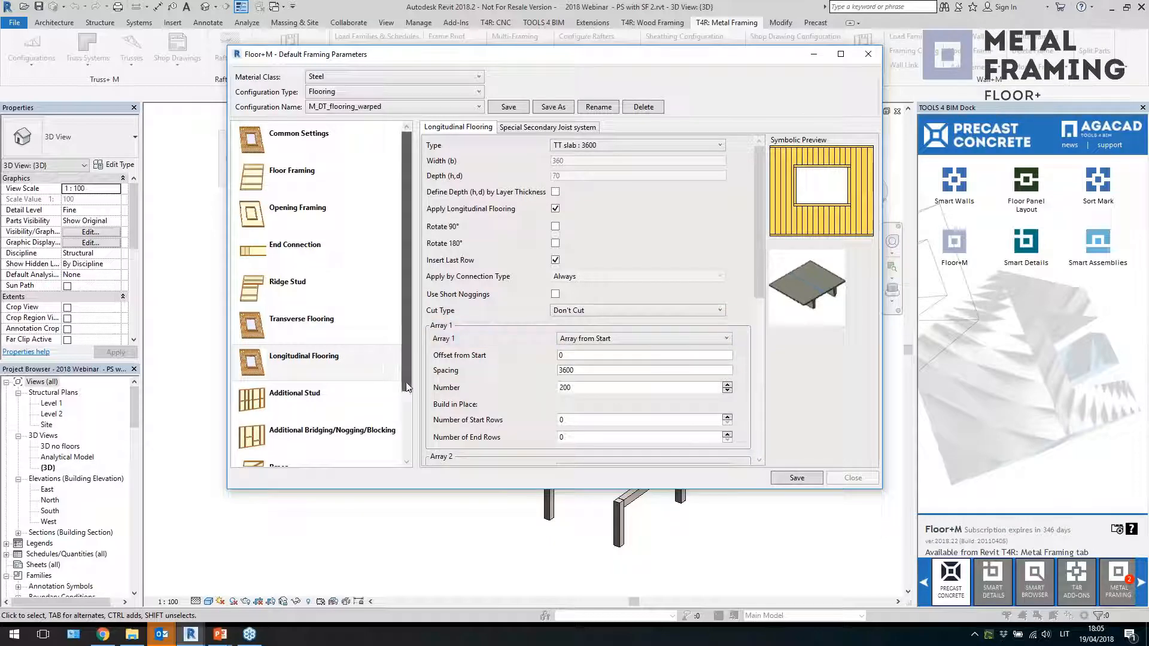
Browse the remaining framing categories and saved configuration names, then close the framing configuration dialog
{"action": "scroll", "coordinate": [412, 367], "scroll_direction": "down", "scroll_amount": 1}
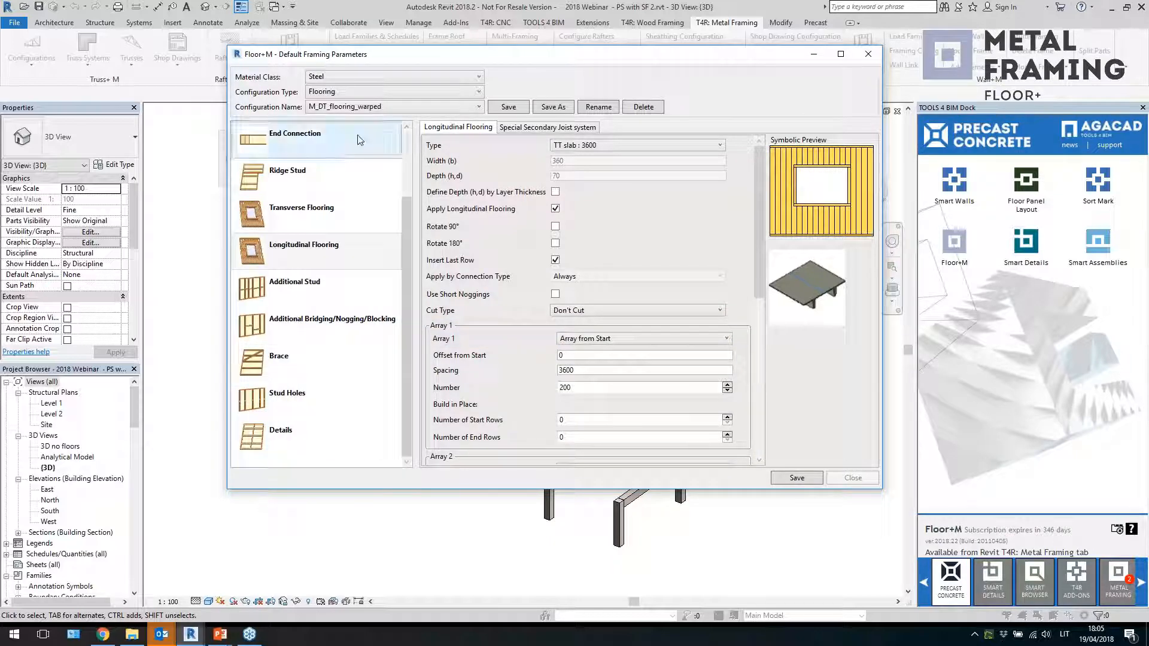
{"action": "scroll", "coordinate": [381, 267], "scroll_direction": "up", "scroll_amount": 1}
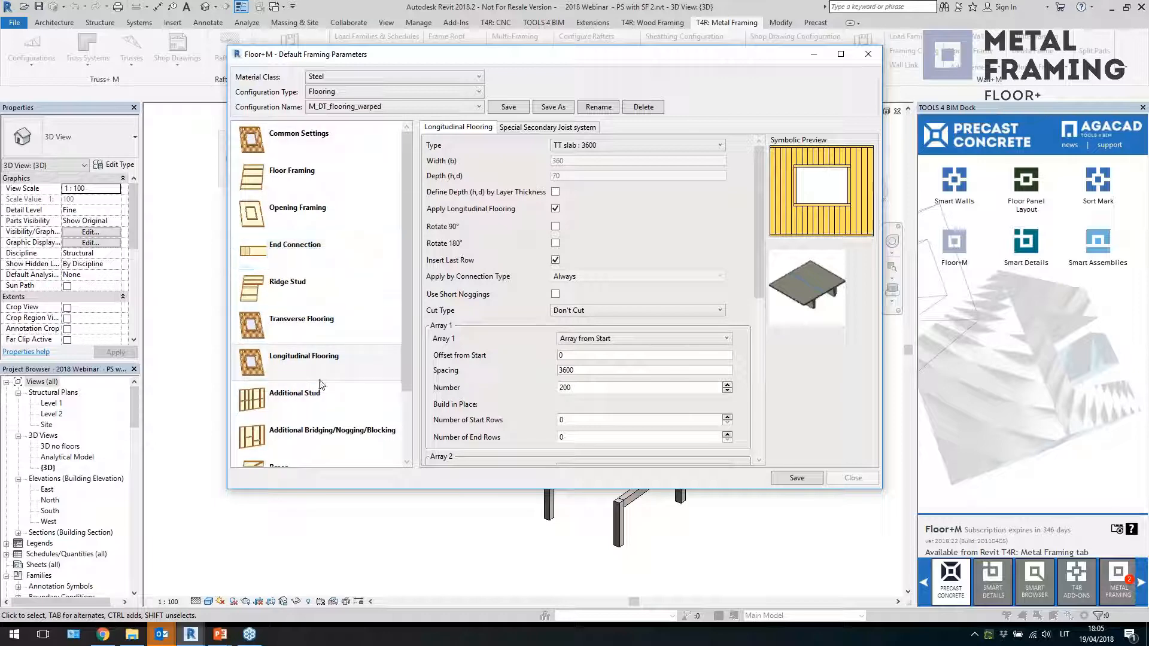
{"action": "left_click", "coordinate": [478, 107]}
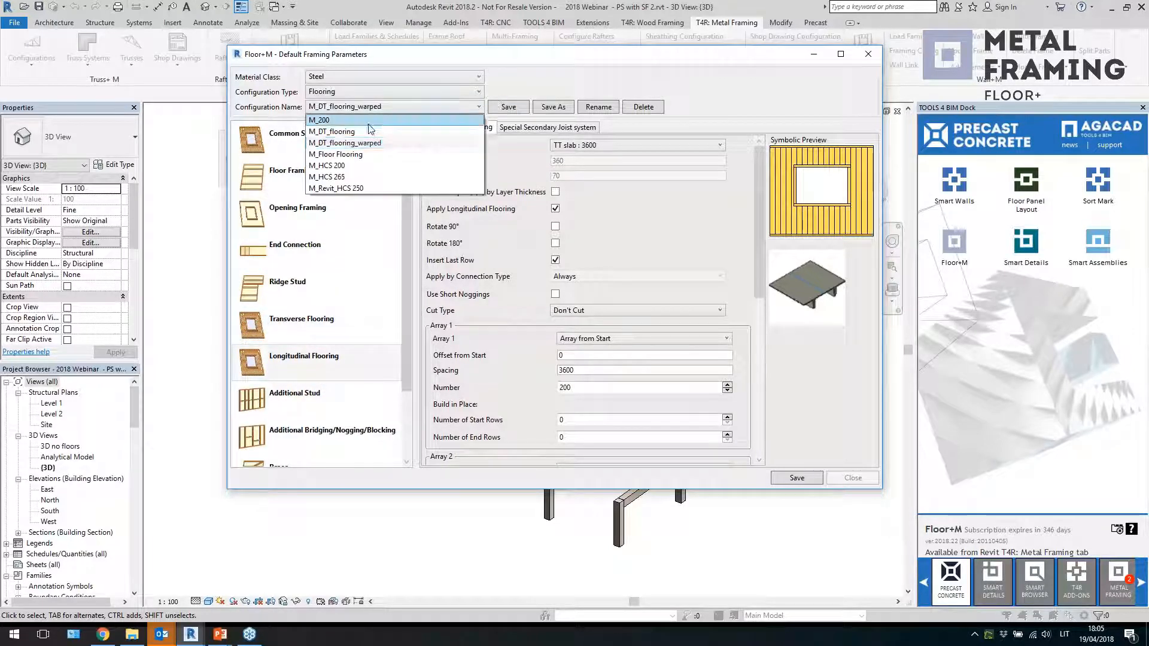
{"action": "left_click", "coordinate": [517, 79]}
{"action": "left_click", "coordinate": [867, 54]}
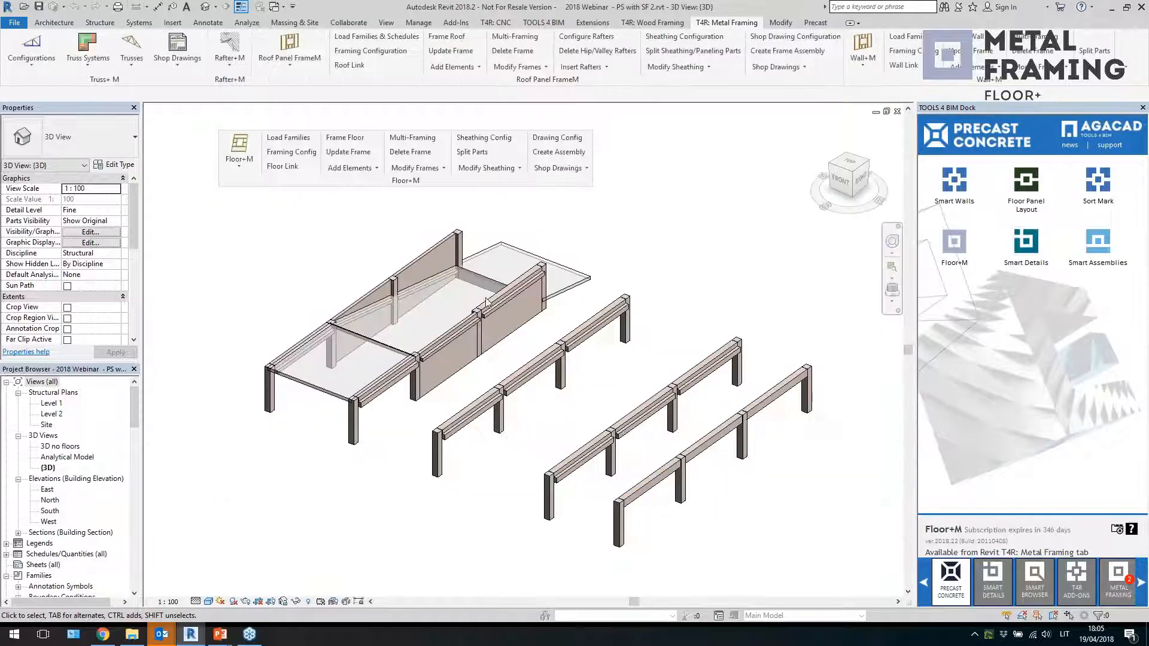
Select the floor slab and inspect the HCS200 floor type's structure layers, then close the assembly and type dialogs
{"action": "left_click", "coordinate": [317, 398]}
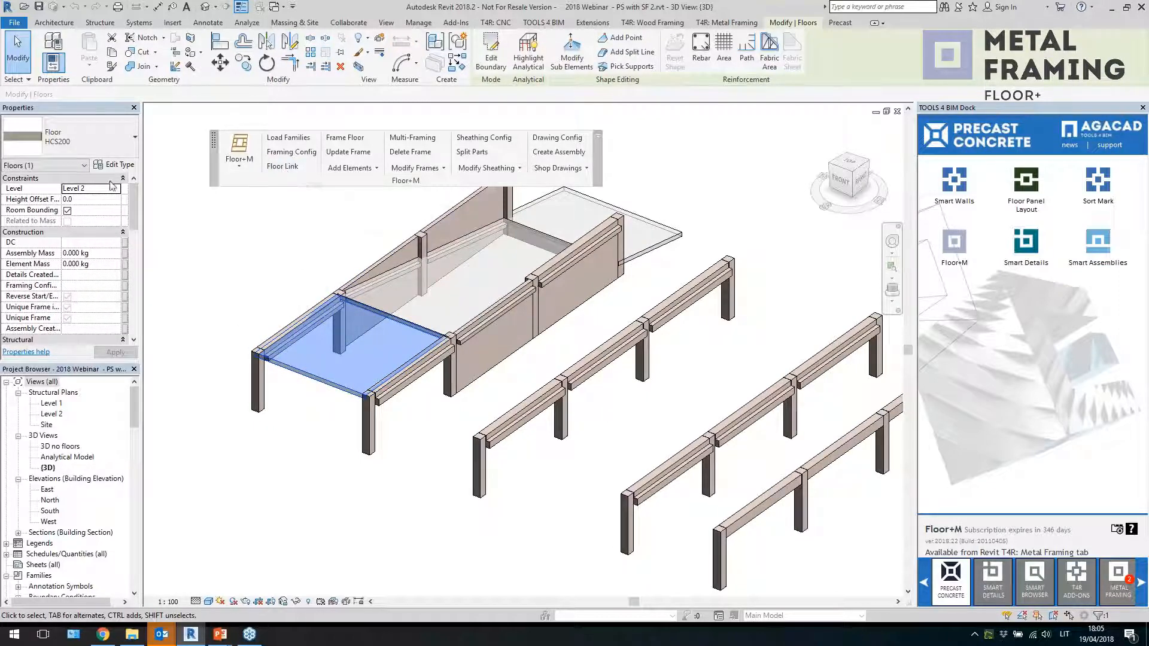
{"action": "left_click", "coordinate": [120, 165]}
{"action": "left_click", "coordinate": [997, 210]}
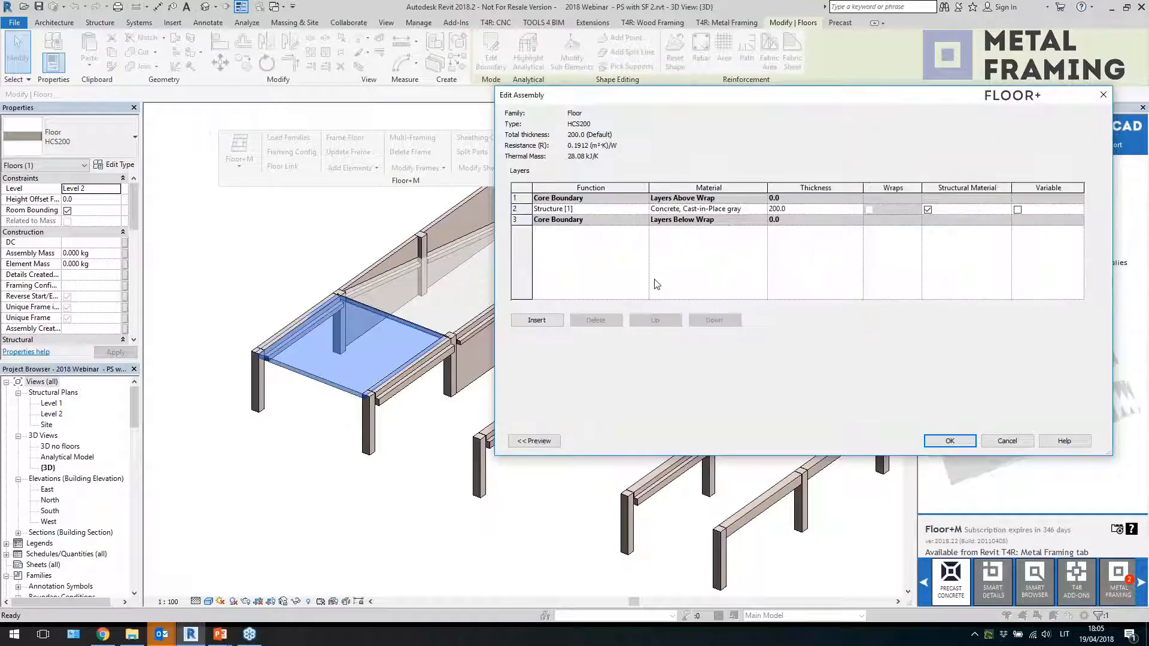
{"action": "left_click", "coordinate": [533, 209]}
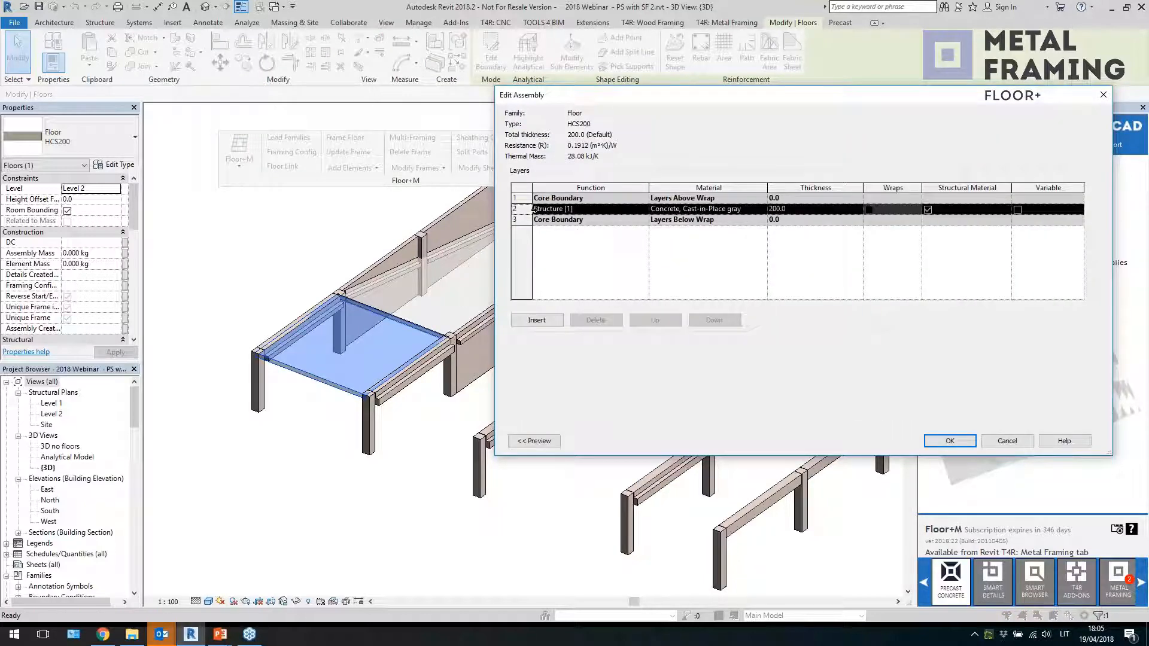
{"action": "left_click", "coordinate": [737, 210]}
{"action": "left_click", "coordinate": [773, 210]}
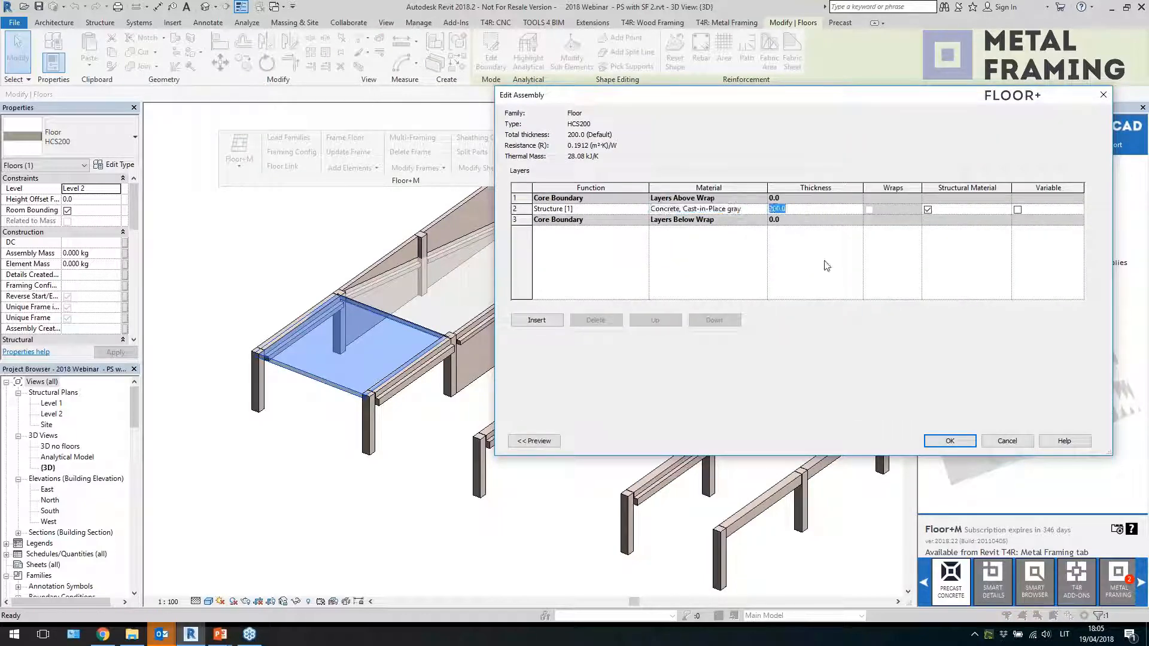
{"action": "left_click", "coordinate": [1103, 95]}
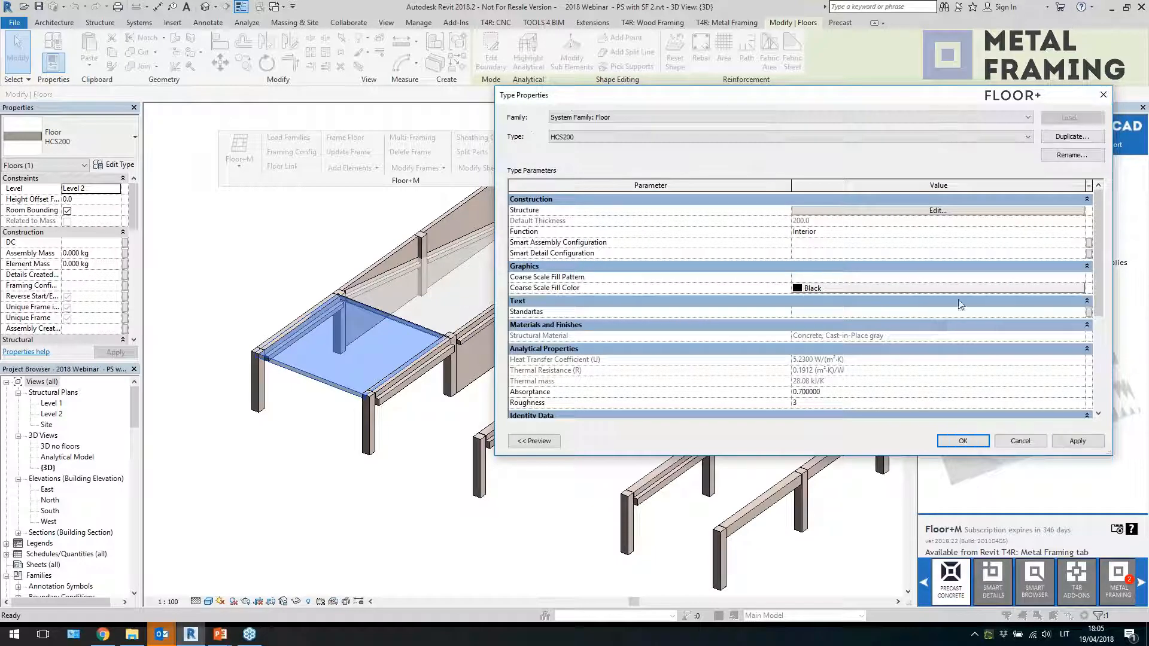
{"action": "left_click", "coordinate": [1103, 95]}
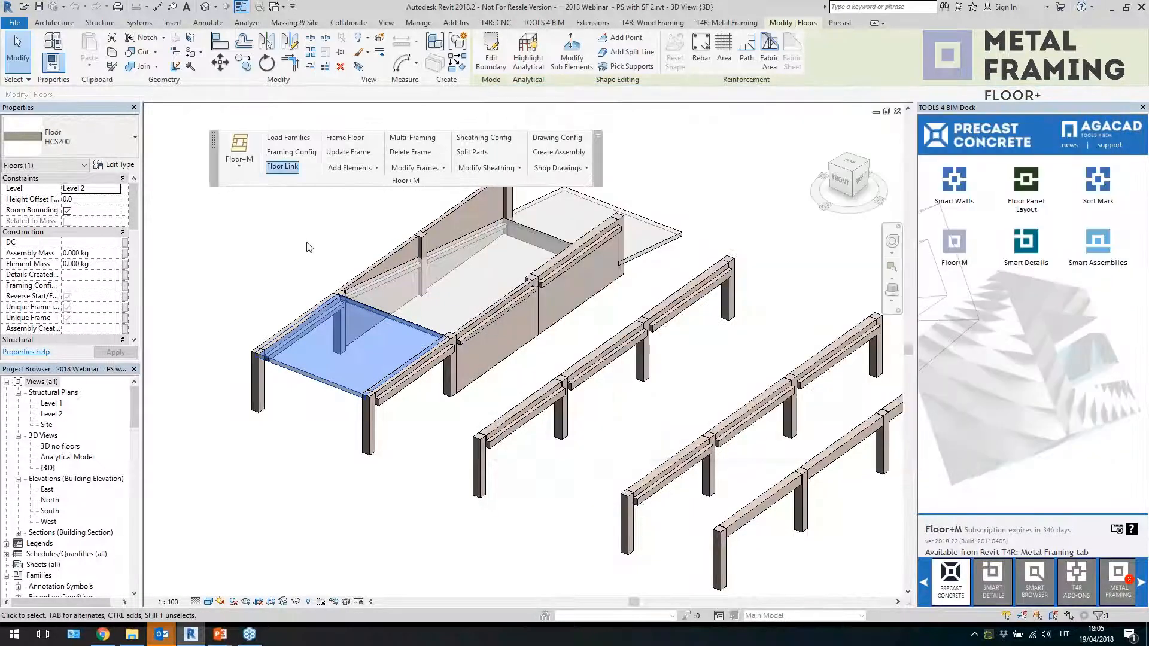
Open Floor Link and review the HCS200 structure layer's framing configuration, M_HCS 200, then close the dialog
{"action": "left_click", "coordinate": [283, 167]}
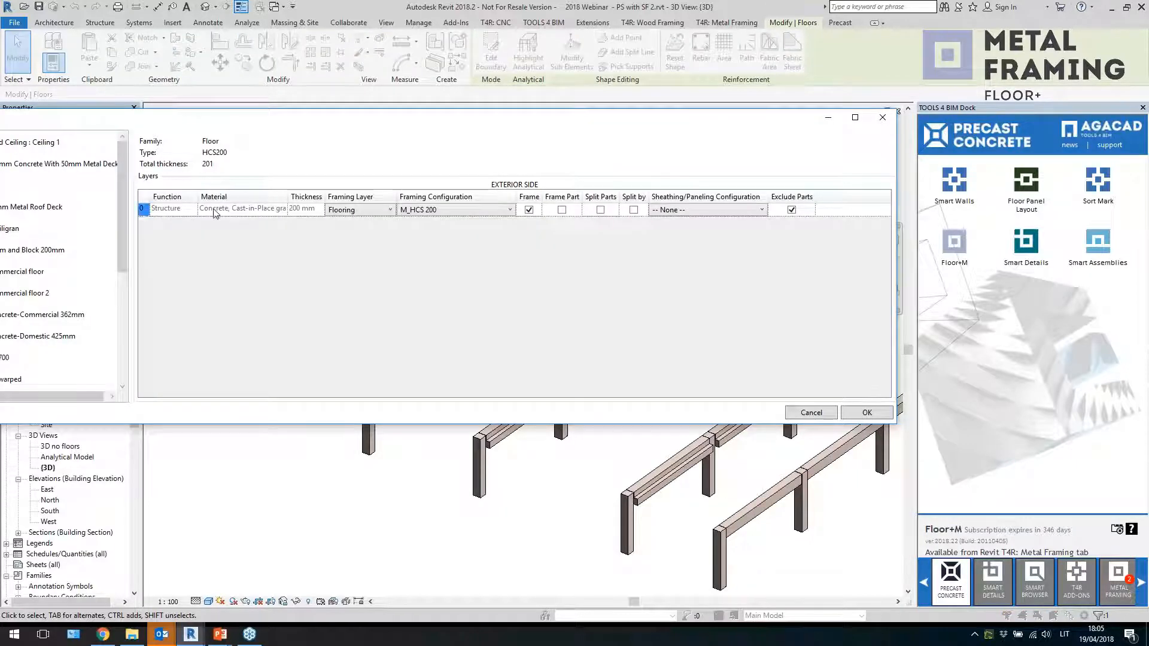
{"action": "left_click", "coordinate": [231, 207]}
{"action": "left_click_drag", "start_coordinate": [276, 125], "coordinate": [389, 128]}
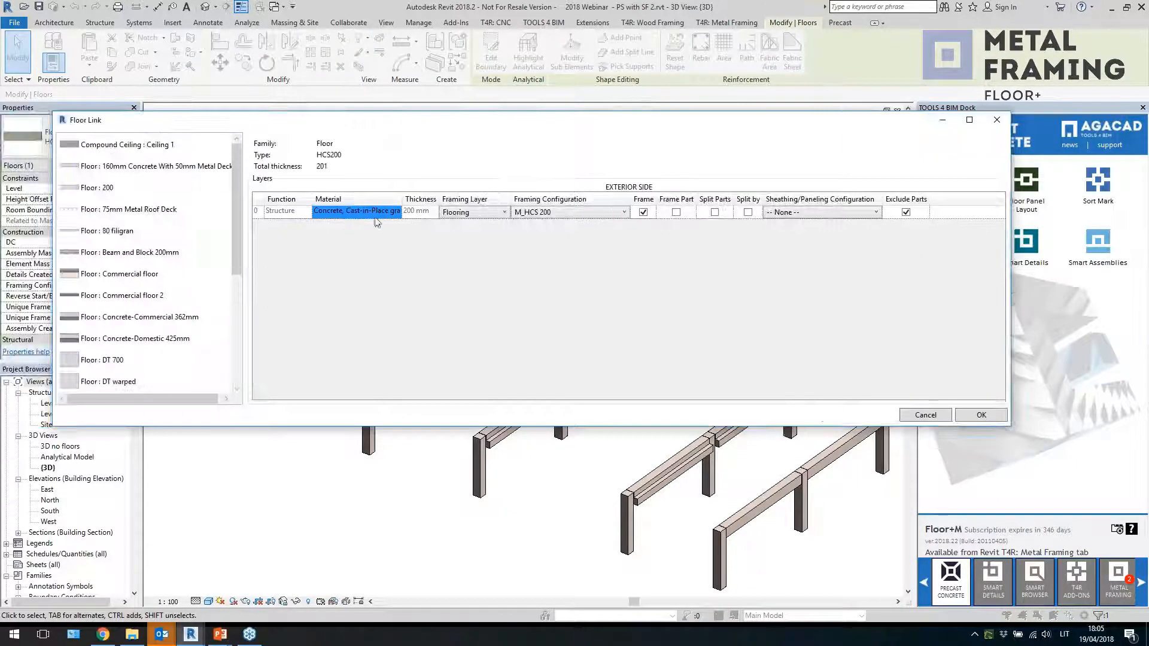
{"action": "left_click", "coordinate": [559, 213]}
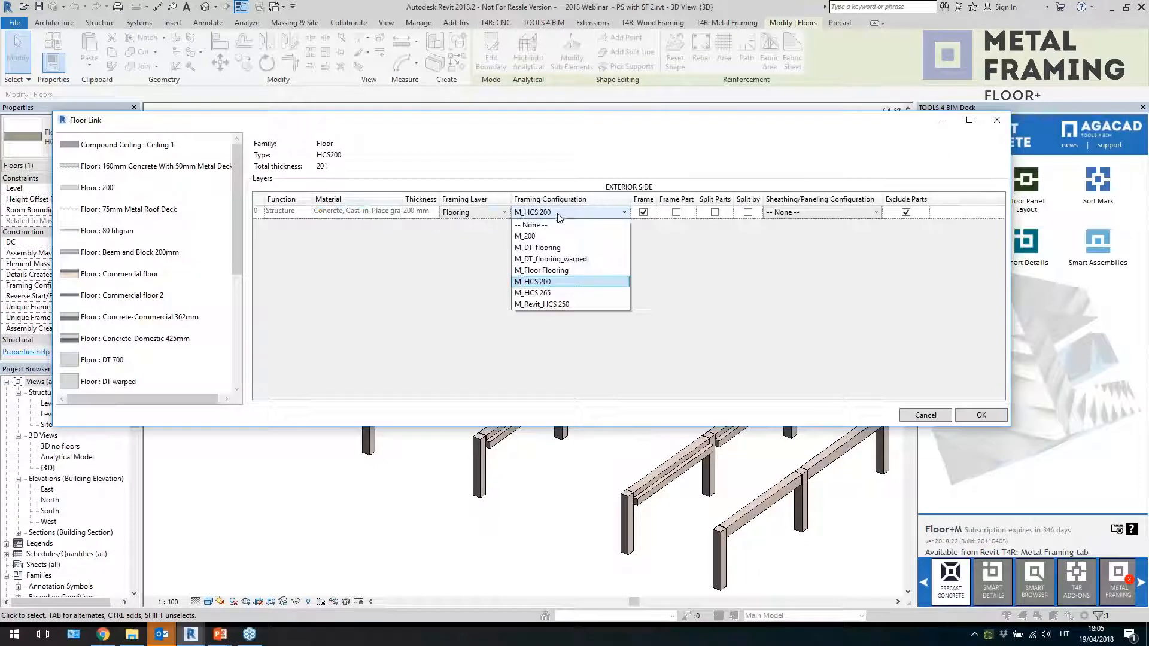
{"action": "left_click", "coordinate": [530, 282]}
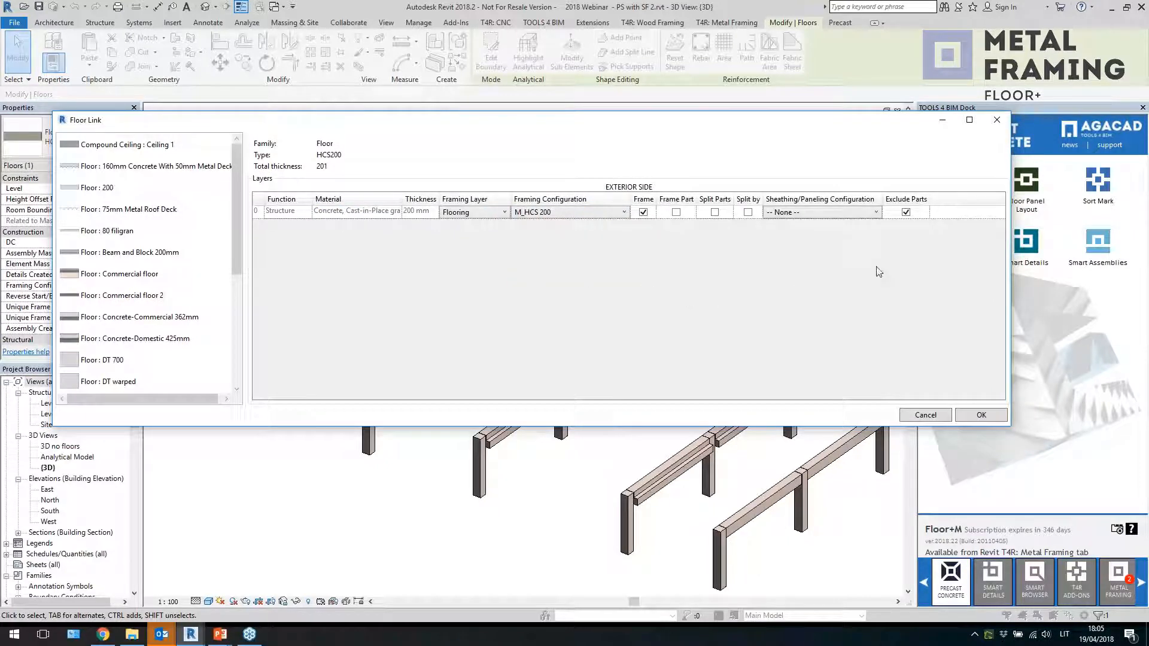
{"action": "left_click", "coordinate": [997, 120]}
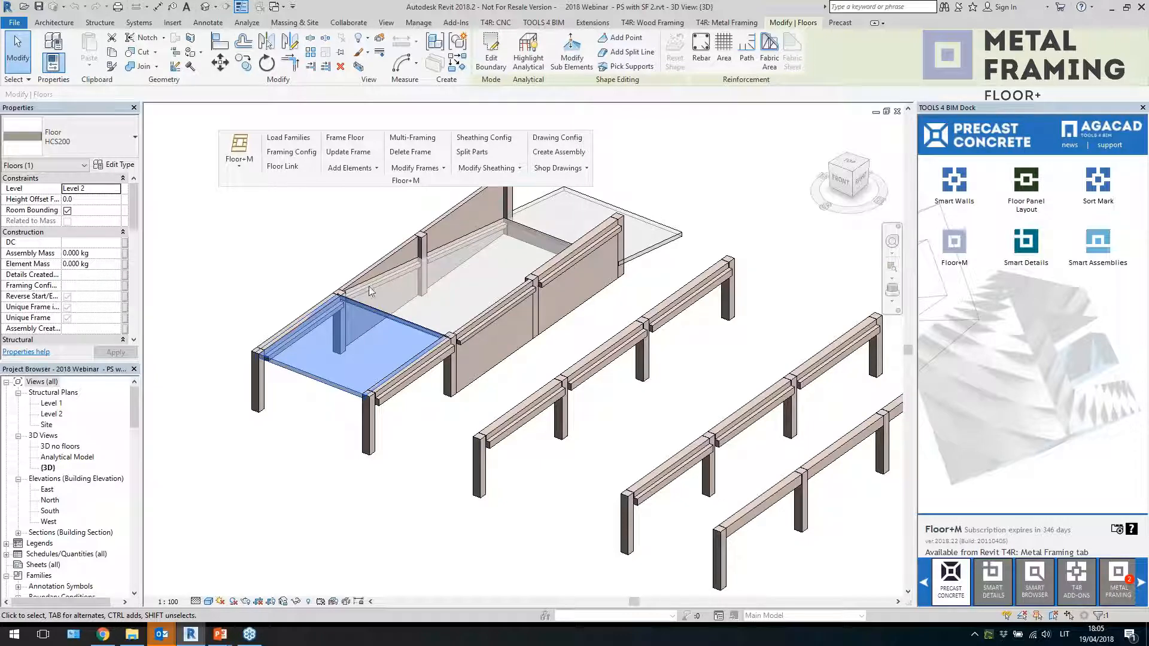
Select both floor slabs and add flooring to them with Floor+M
{"action": "key", "text": "Escape"}
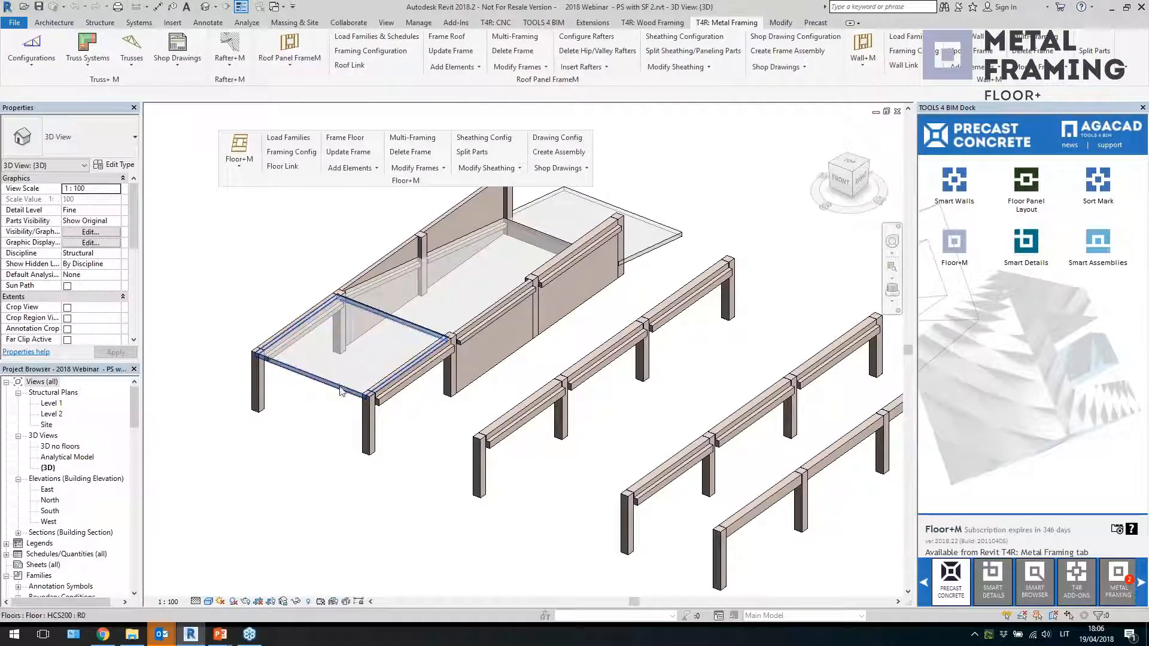
{"action": "left_click", "coordinate": [340, 391]}
{"action": "left_click", "coordinate": [381, 272], "text": "ctrl"}
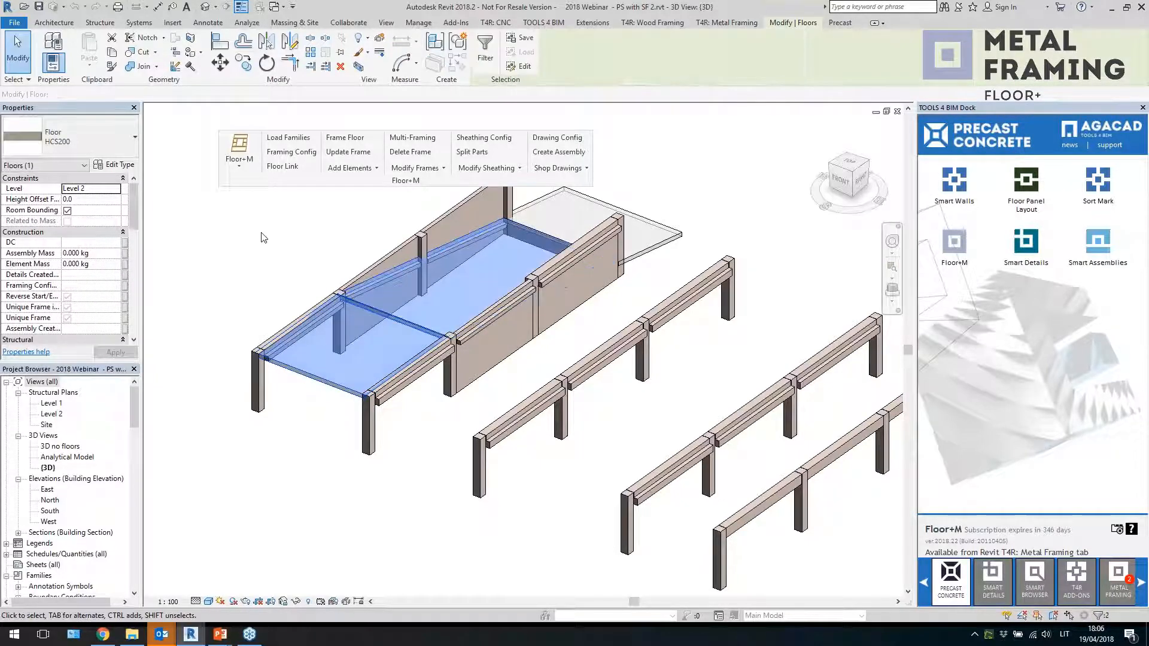
{"action": "left_click", "coordinate": [352, 168]}
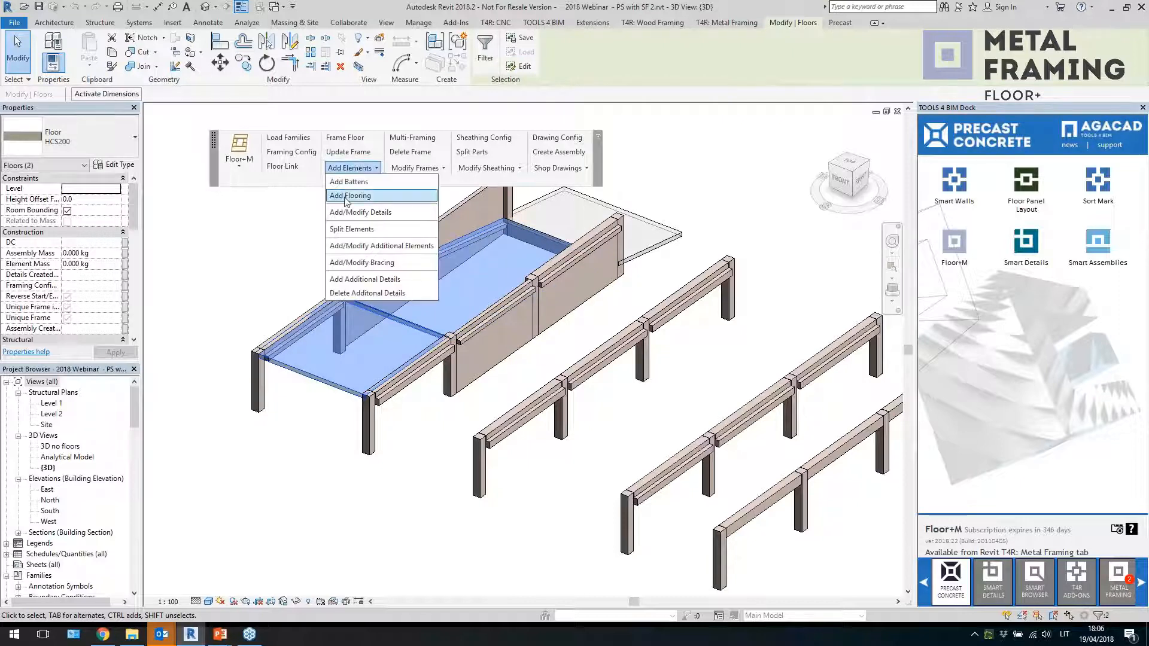
{"action": "left_click", "coordinate": [344, 198]}
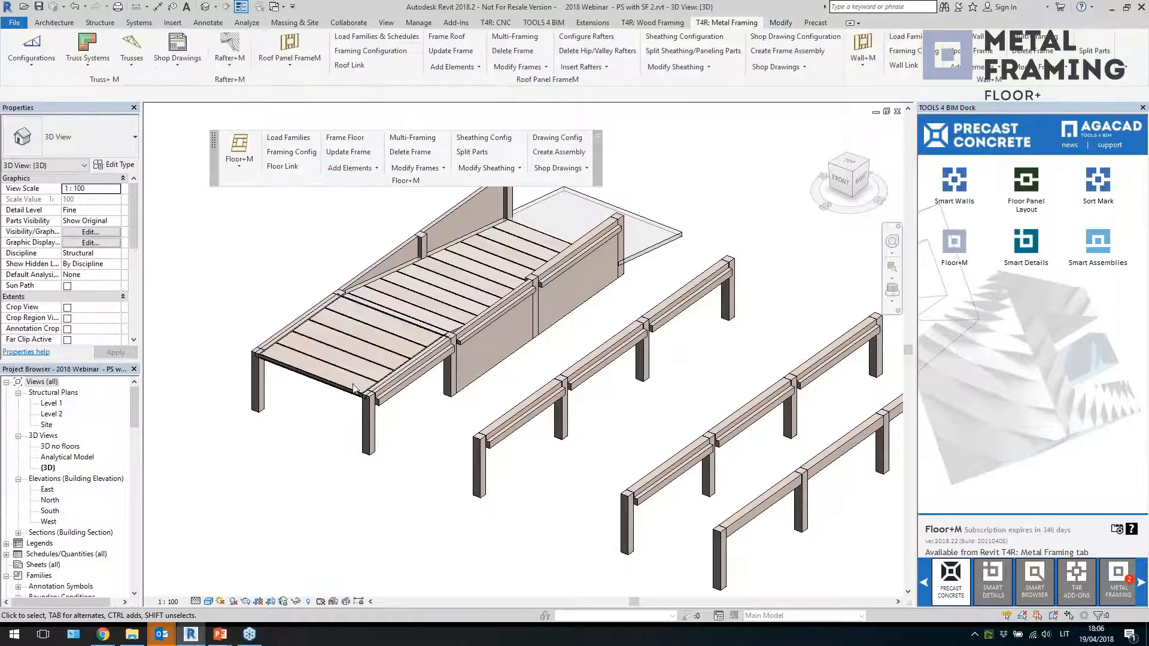
Select one hollow-core plank and review the available structural framing types in its type list
{"action": "left_click", "coordinate": [315, 360]}
{"action": "scroll", "coordinate": [243, 339], "scroll_direction": "up", "scroll_amount": 4}
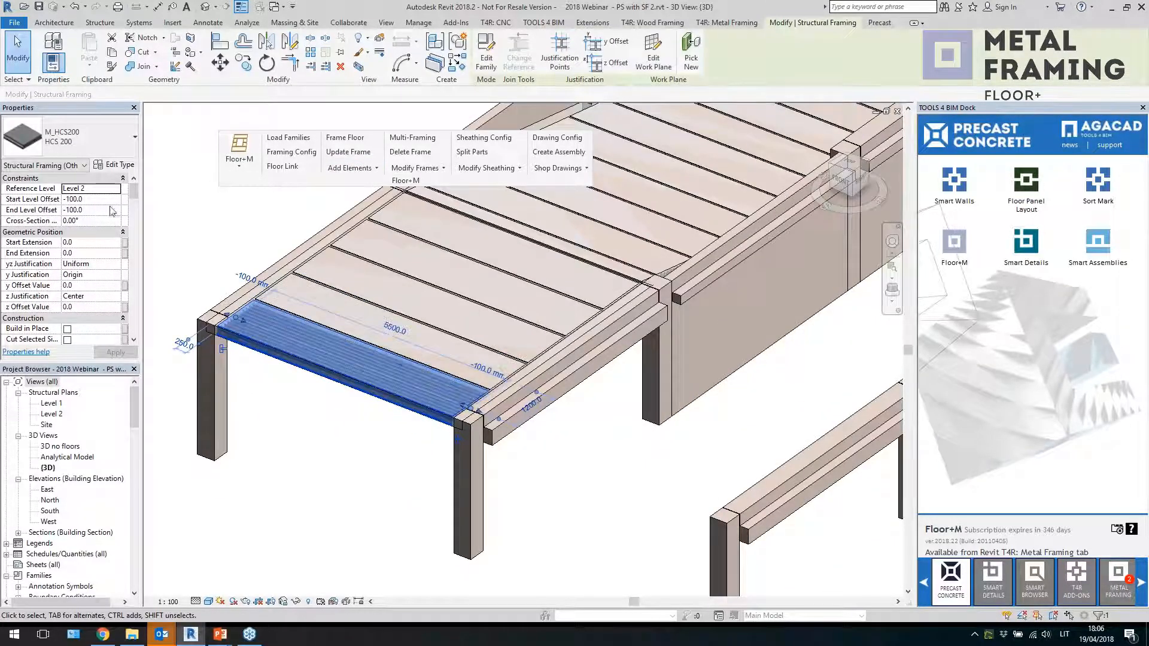
{"action": "left_click", "coordinate": [55, 170]}
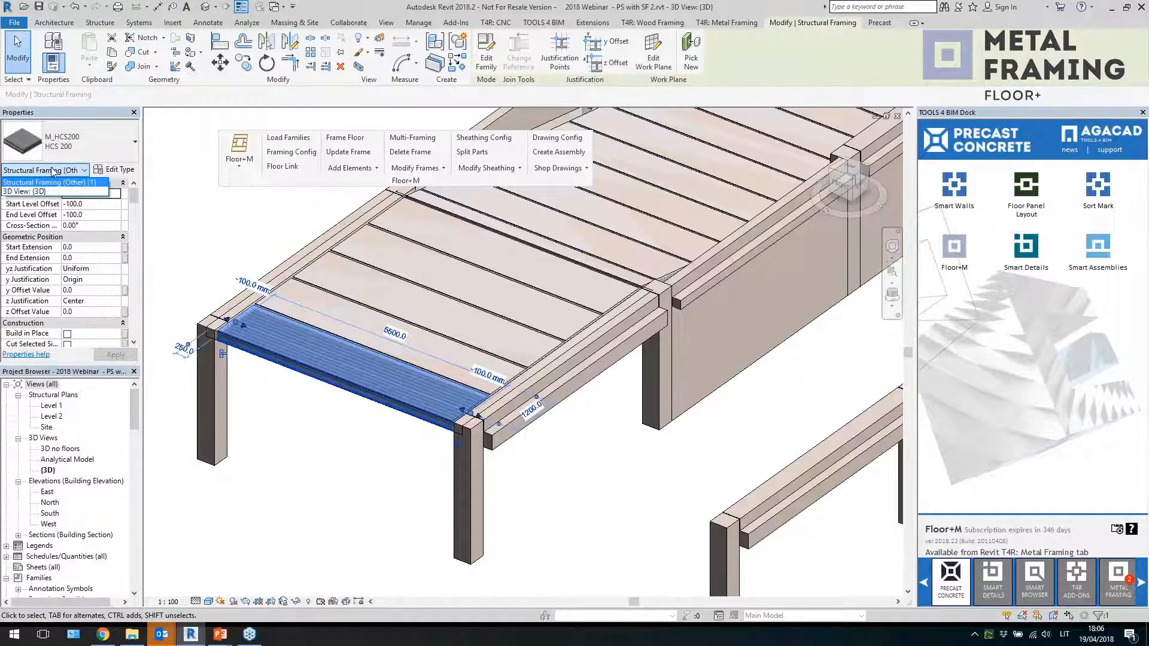
{"action": "left_click", "coordinate": [55, 170]}
{"action": "left_click", "coordinate": [97, 144]}
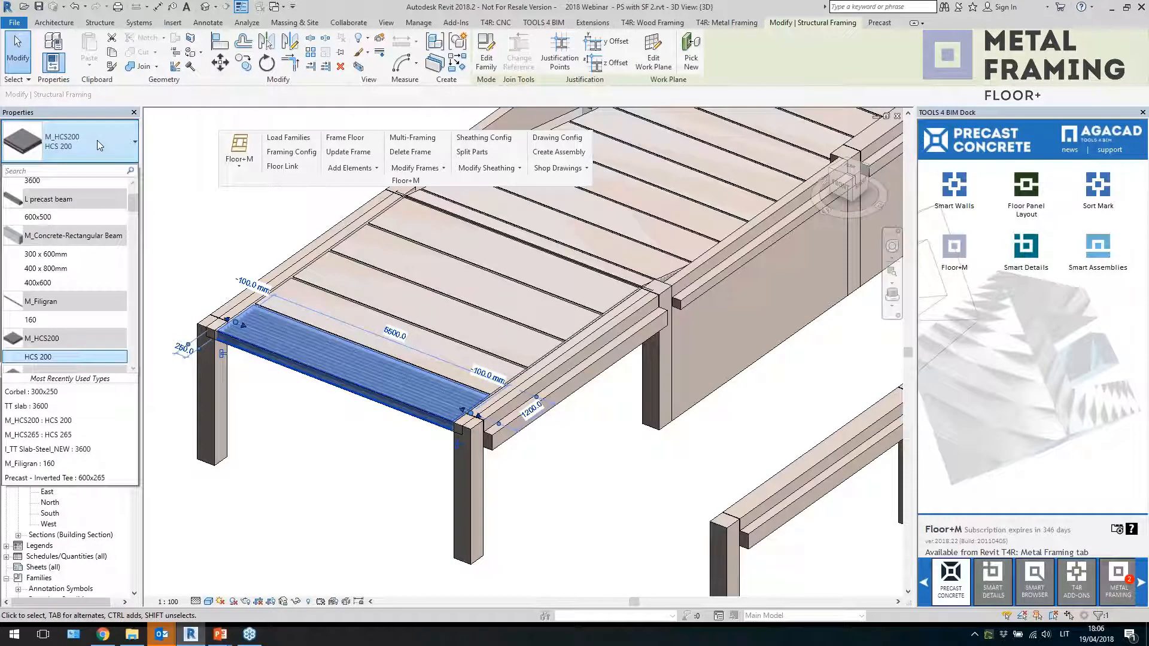
{"action": "left_click", "coordinate": [147, 166]}
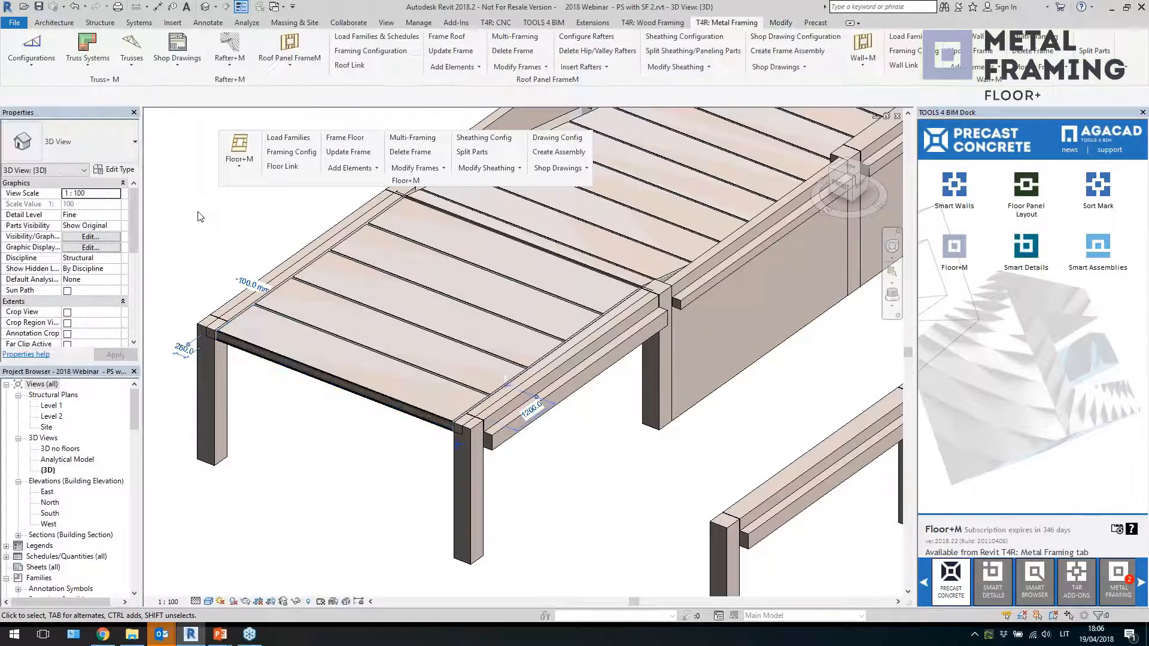
Open the plank's family for editing and expand all profiles in its project browser
{"action": "left_click", "coordinate": [282, 320]}
{"action": "middle_click_drag", "start_coordinate": [282, 319], "coordinate": [295, 323], "text": "shift"}
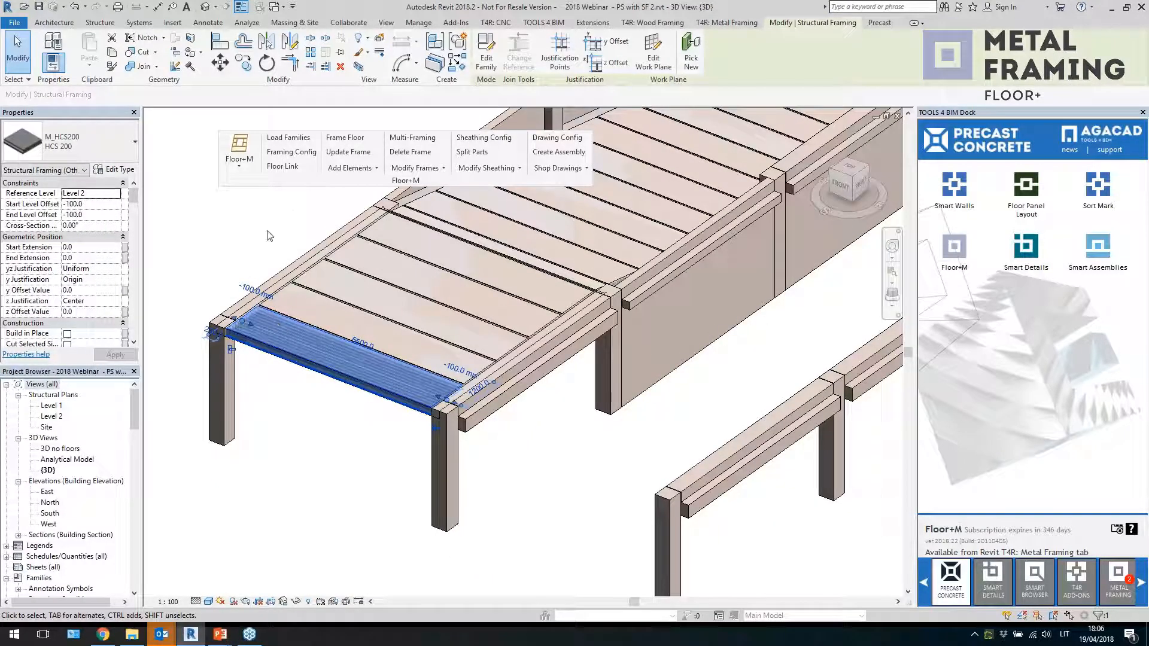
{"action": "left_click", "coordinate": [486, 55]}
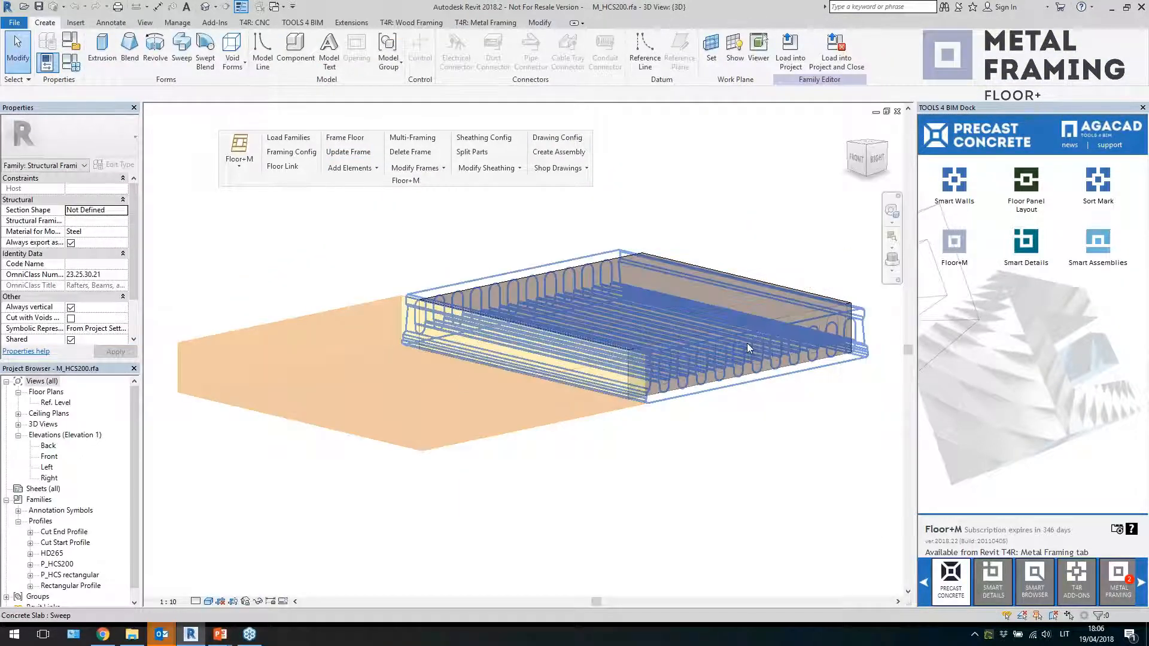
{"action": "right_click", "coordinate": [67, 563]}
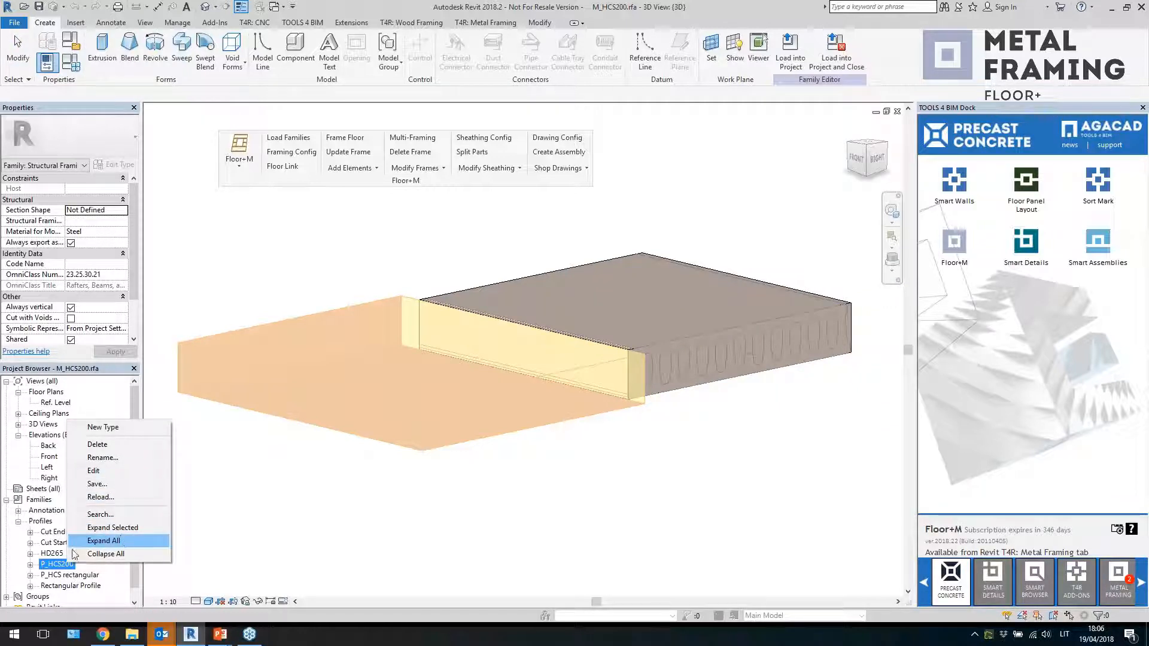
{"action": "left_click", "coordinate": [122, 540]}
Open the P_HCS200 profile for editing, then close the profile and the plank family without saving
{"action": "right_click", "coordinate": [66, 565]}
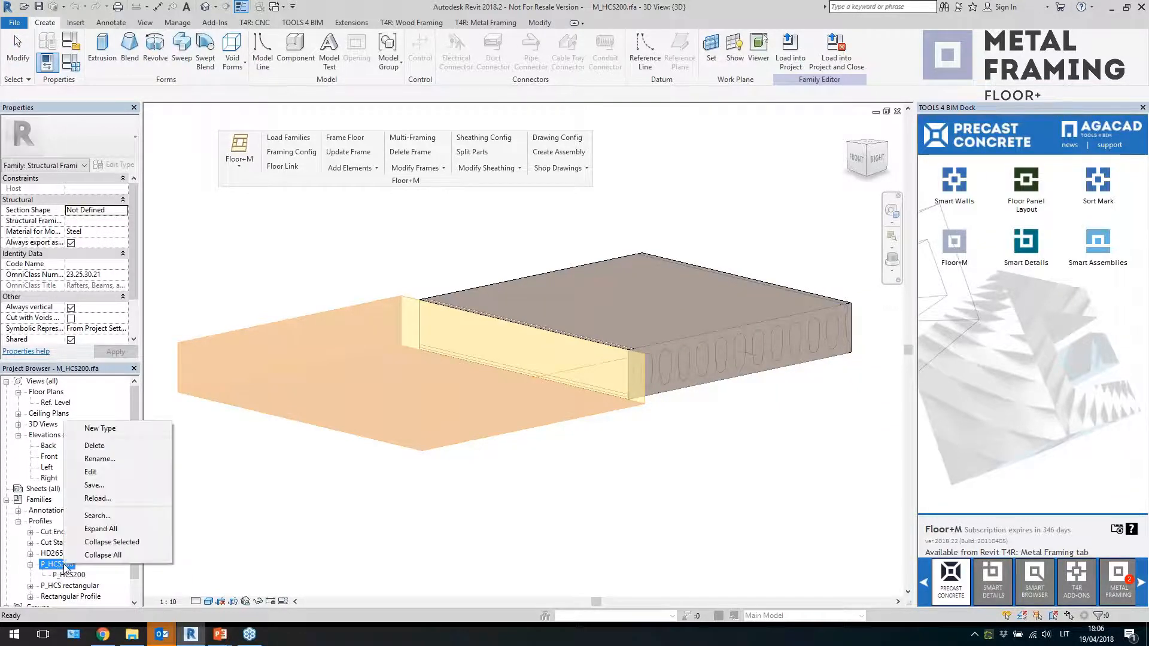
{"action": "left_click", "coordinate": [90, 472]}
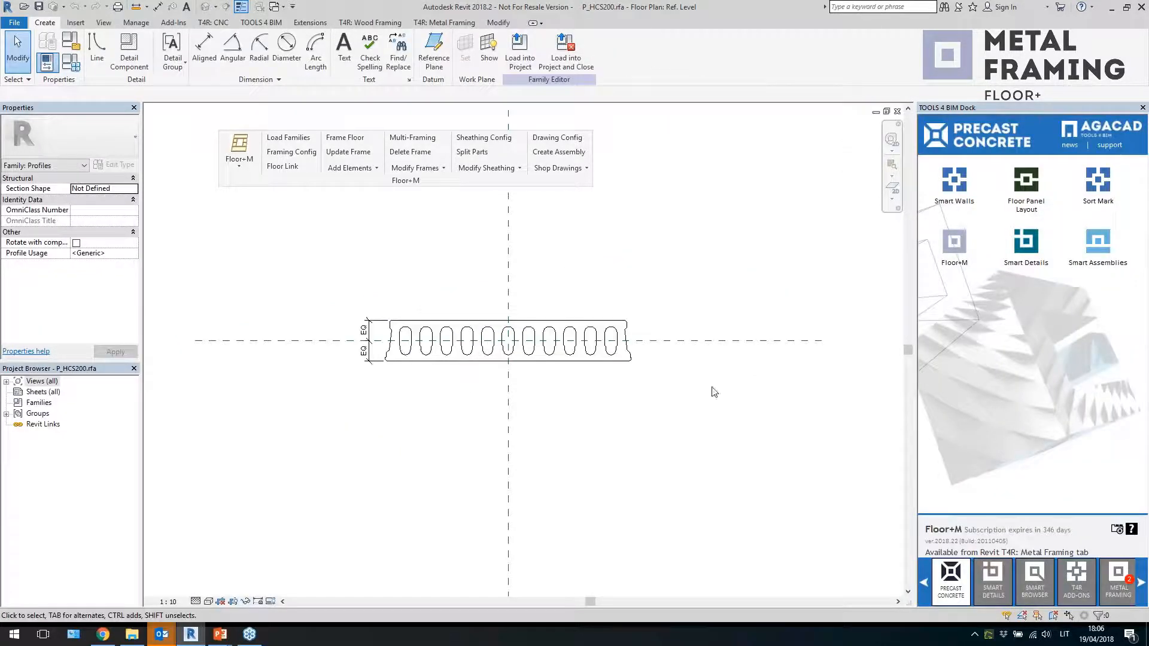
{"action": "left_click", "coordinate": [897, 111]}
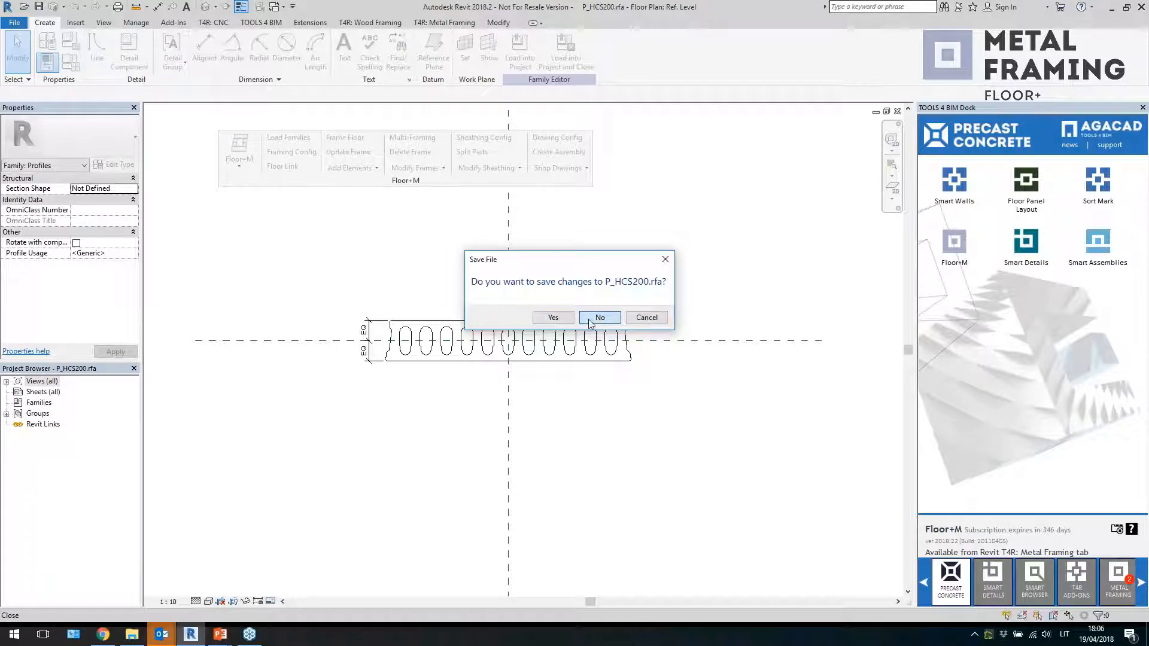
{"action": "left_click", "coordinate": [599, 317]}
{"action": "left_click", "coordinate": [897, 112]}
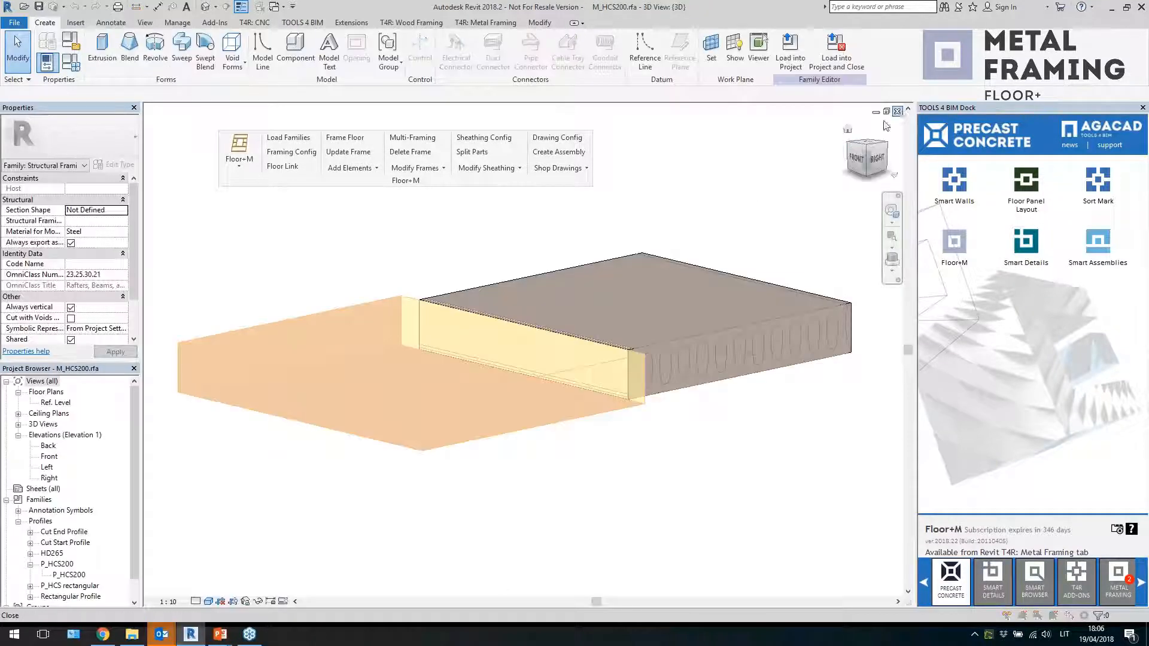
{"action": "left_click", "coordinate": [598, 323]}
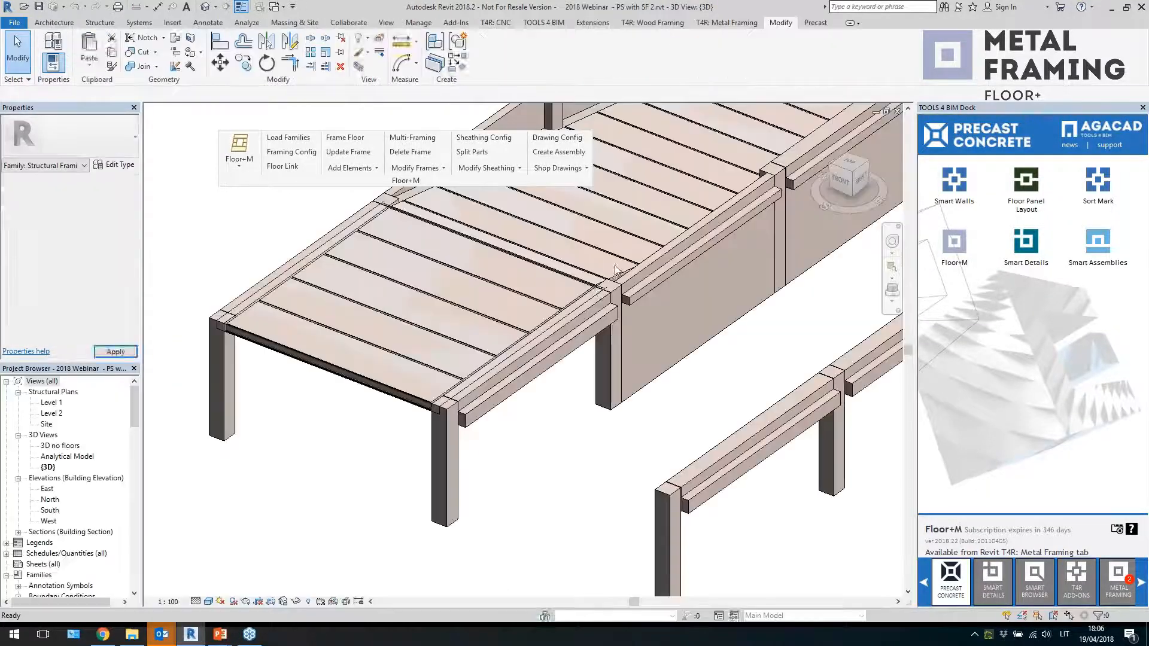
Select individual planks on both floors to inspect them
{"action": "key", "text": "Tab"}
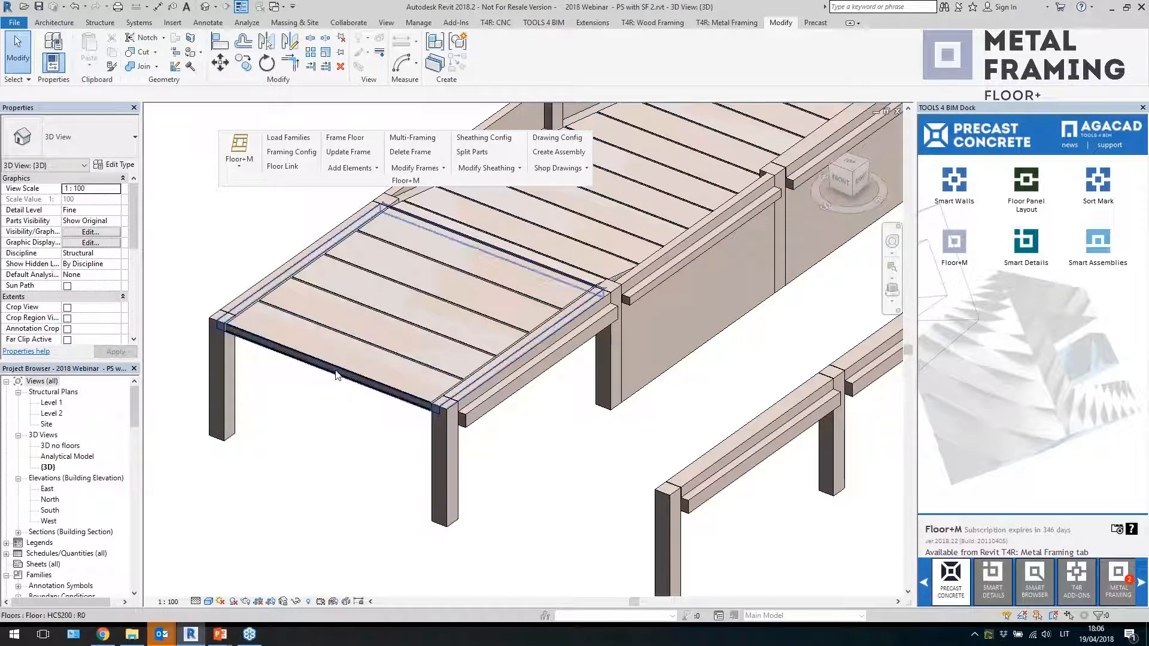
{"action": "left_click", "coordinate": [340, 354]}
{"action": "left_click", "coordinate": [356, 347]}
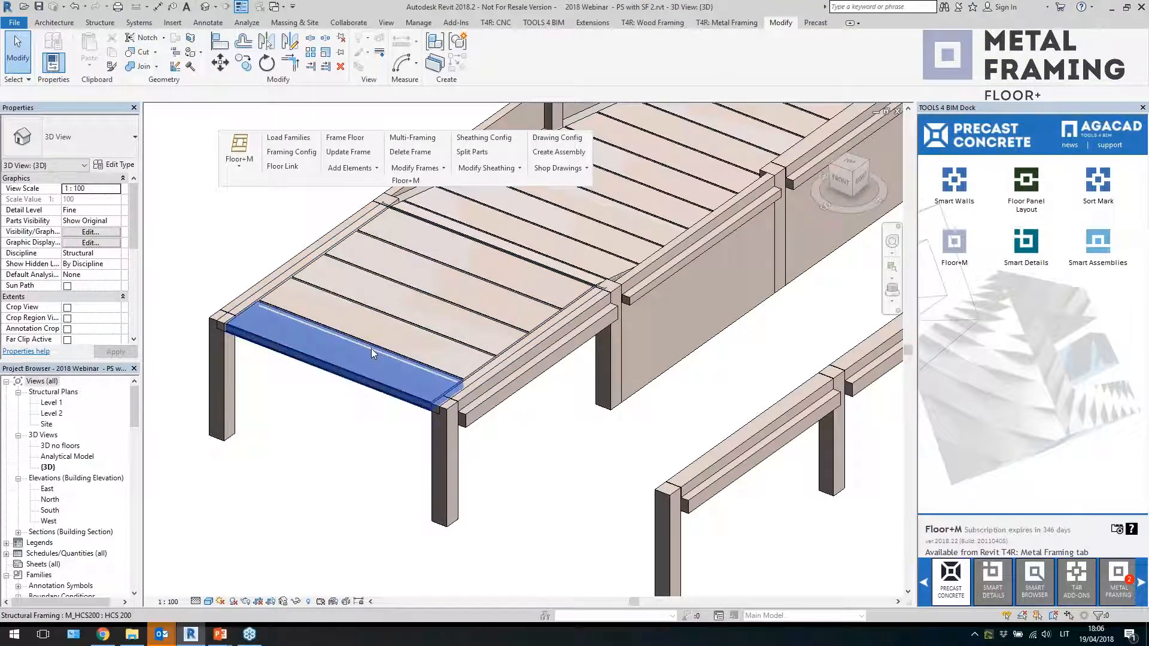
{"action": "middle_click_drag", "start_coordinate": [371, 349], "coordinate": [341, 375]}
{"action": "left_click", "coordinate": [525, 442]}
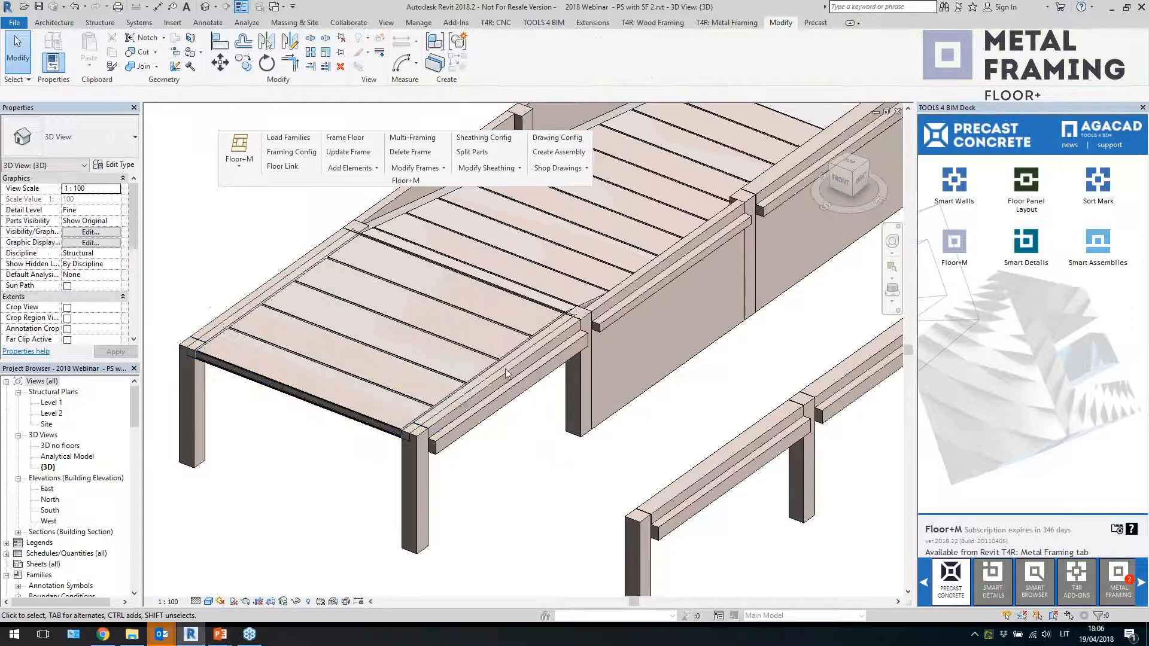
{"action": "scroll", "coordinate": [505, 368], "scroll_direction": "down", "scroll_amount": 2}
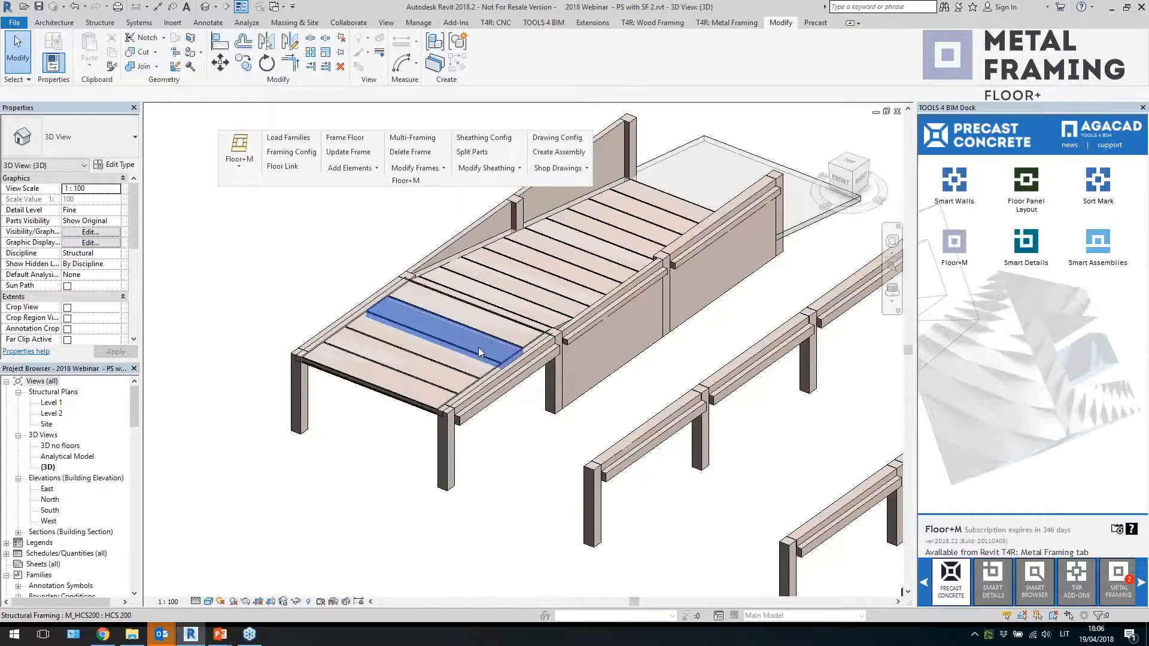
{"action": "left_click", "coordinate": [667, 215]}
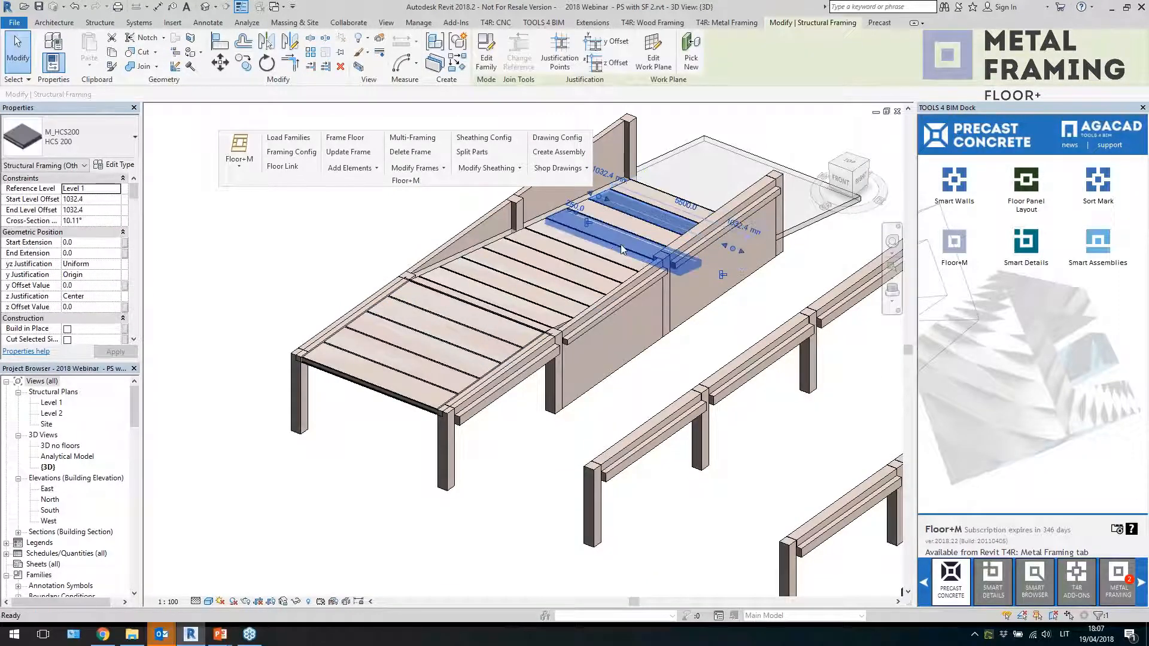
{"action": "key", "text": "Escape"}
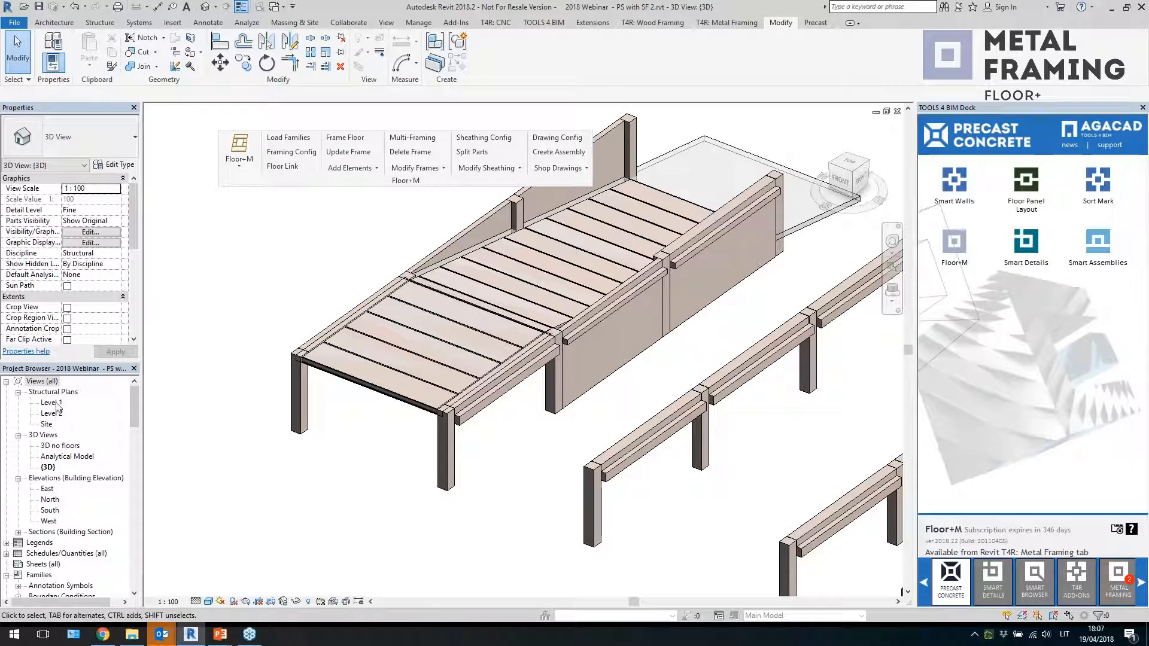
Open the Level 2 structural plan
{"action": "double_click", "coordinate": [53, 413]}
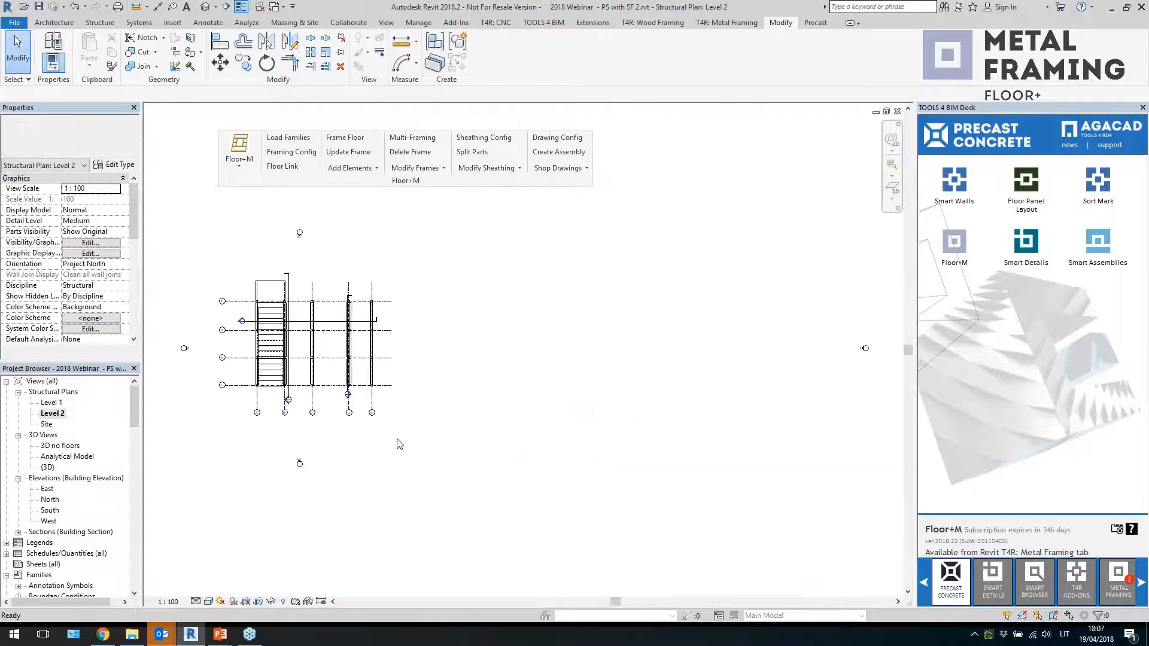
{"action": "scroll", "coordinate": [190, 349], "scroll_direction": "up", "scroll_amount": 1}
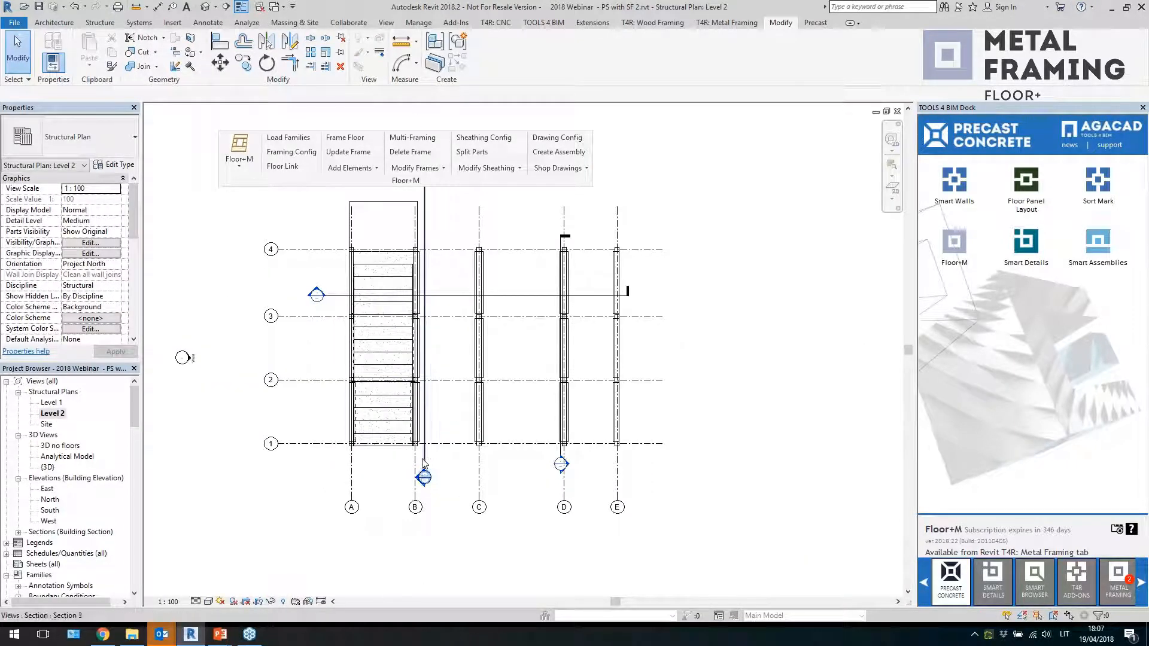
Open Section 3 and select individual planks along the sloped slab to inspect them
{"action": "left_click", "coordinate": [390, 490]}
{"action": "double_click", "coordinate": [387, 484]}
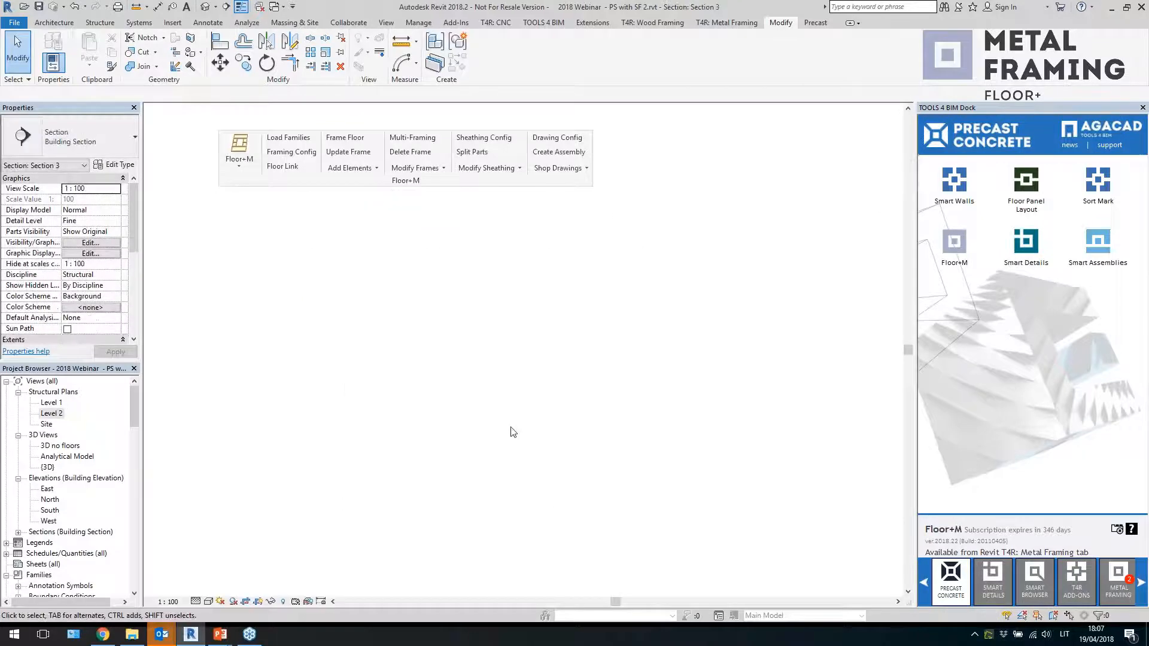
{"action": "scroll", "coordinate": [239, 311], "scroll_direction": "up", "scroll_amount": 4}
{"action": "left_click", "coordinate": [328, 349]}
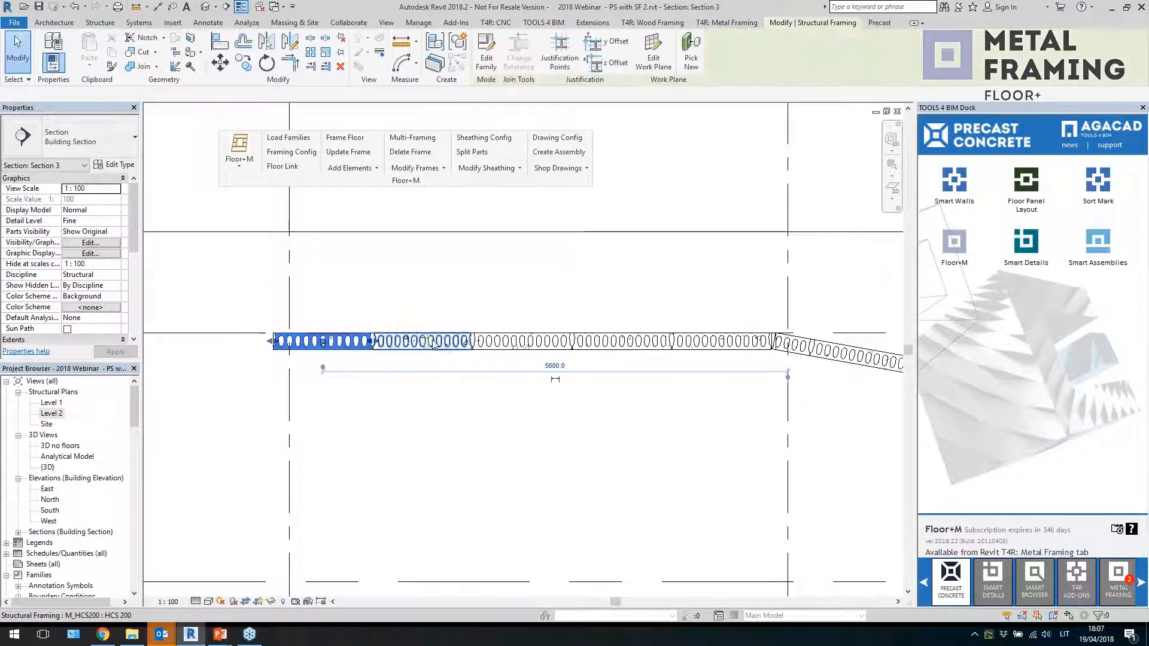
{"action": "left_click", "coordinate": [422, 346]}
{"action": "left_click", "coordinate": [522, 346]}
{"action": "left_click", "coordinate": [622, 346]}
{"action": "left_click", "coordinate": [718, 346]}
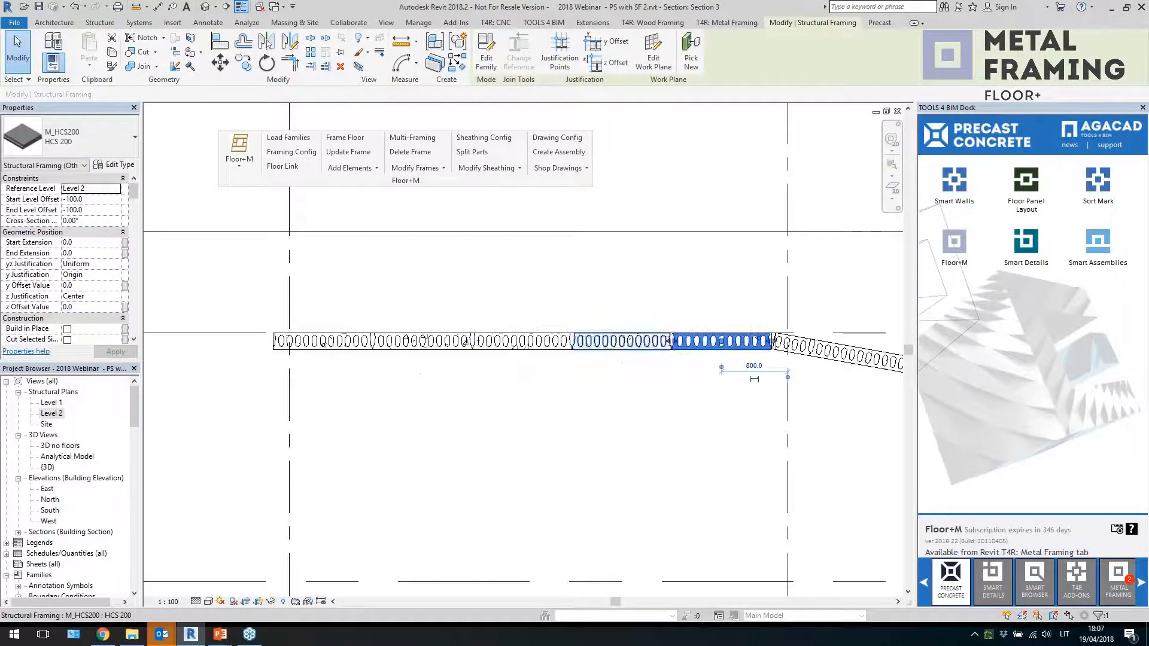
{"action": "middle_click_drag", "start_coordinate": [664, 363], "coordinate": [305, 310]}
{"action": "scroll", "coordinate": [533, 329], "scroll_direction": "up", "scroll_amount": 2}
{"action": "left_click", "coordinate": [397, 290]}
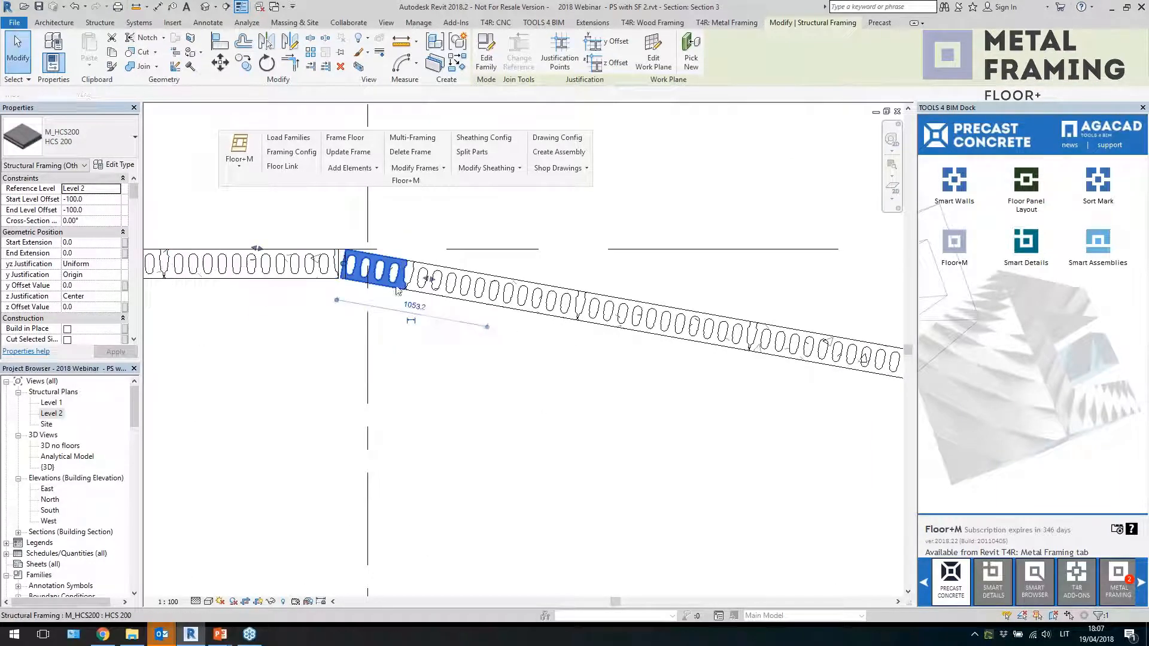
{"action": "left_click", "coordinate": [557, 417]}
{"action": "middle_click_drag", "start_coordinate": [838, 449], "coordinate": [474, 386]}
{"action": "scroll", "coordinate": [474, 386], "scroll_direction": "down", "scroll_amount": 4}
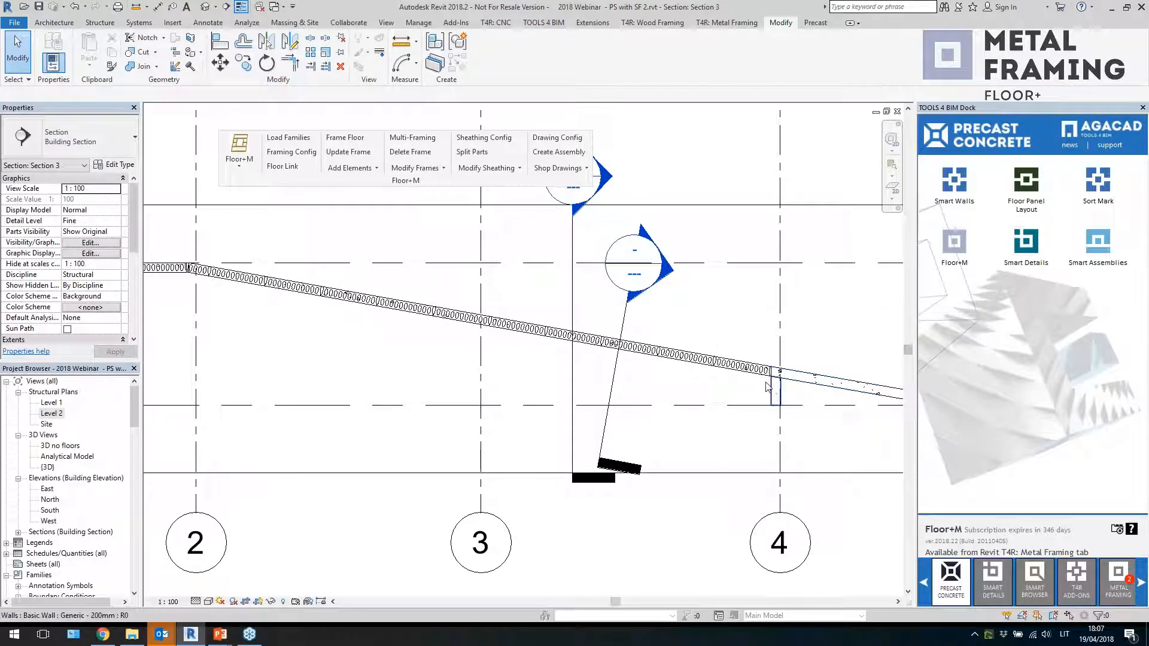
{"action": "scroll", "coordinate": [739, 359], "scroll_direction": "up", "scroll_amount": 2}
{"action": "left_click", "coordinate": [739, 359]}
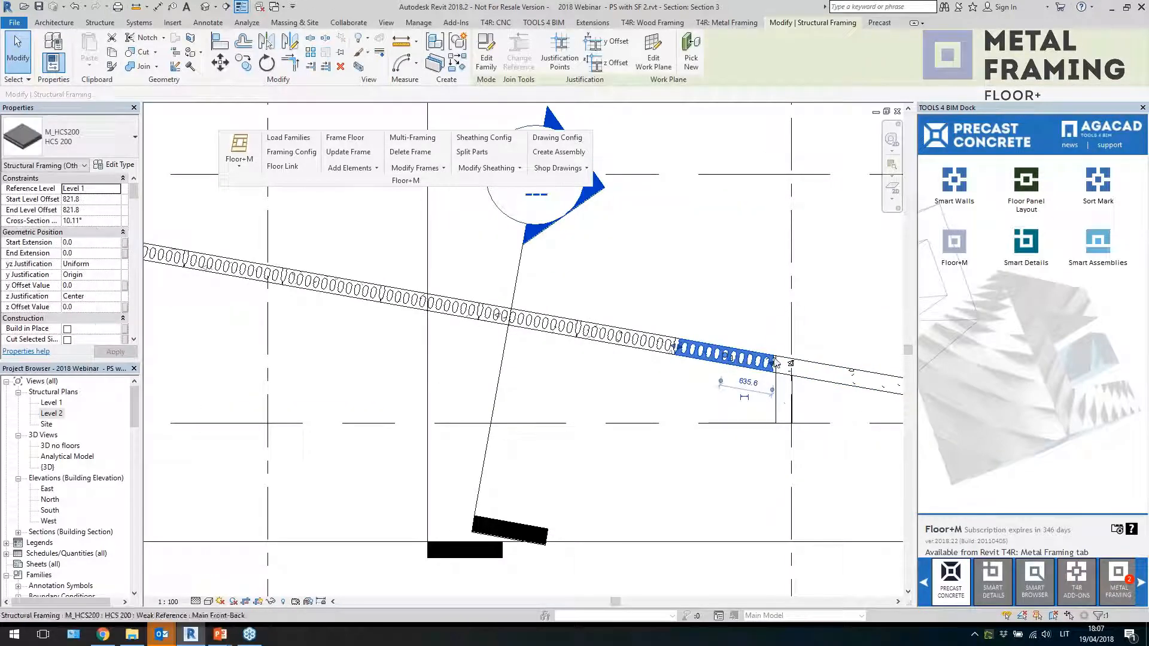
{"action": "left_click", "coordinate": [622, 383]}
{"action": "scroll", "coordinate": [597, 342], "scroll_direction": "down", "scroll_amount": 2}
{"action": "scroll", "coordinate": [804, 335], "scroll_direction": "down", "scroll_amount": 3}
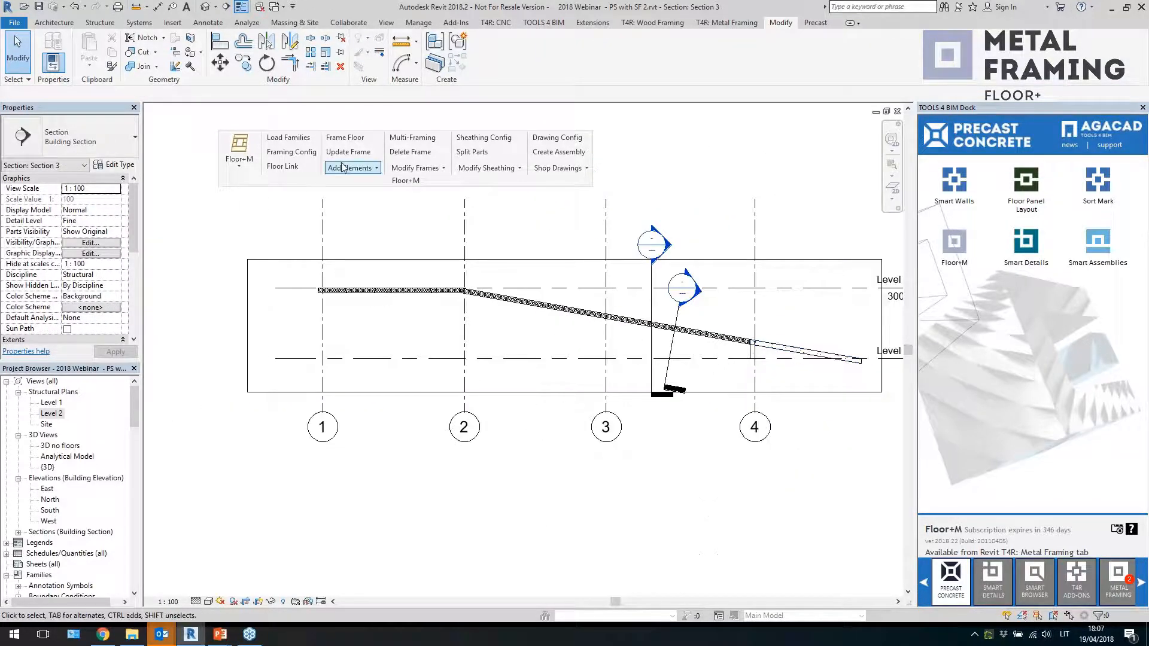
Open the default 3D view, select the end plank to inspect it, and return to the Level 2 plan
{"action": "left_click", "coordinate": [205, 8]}
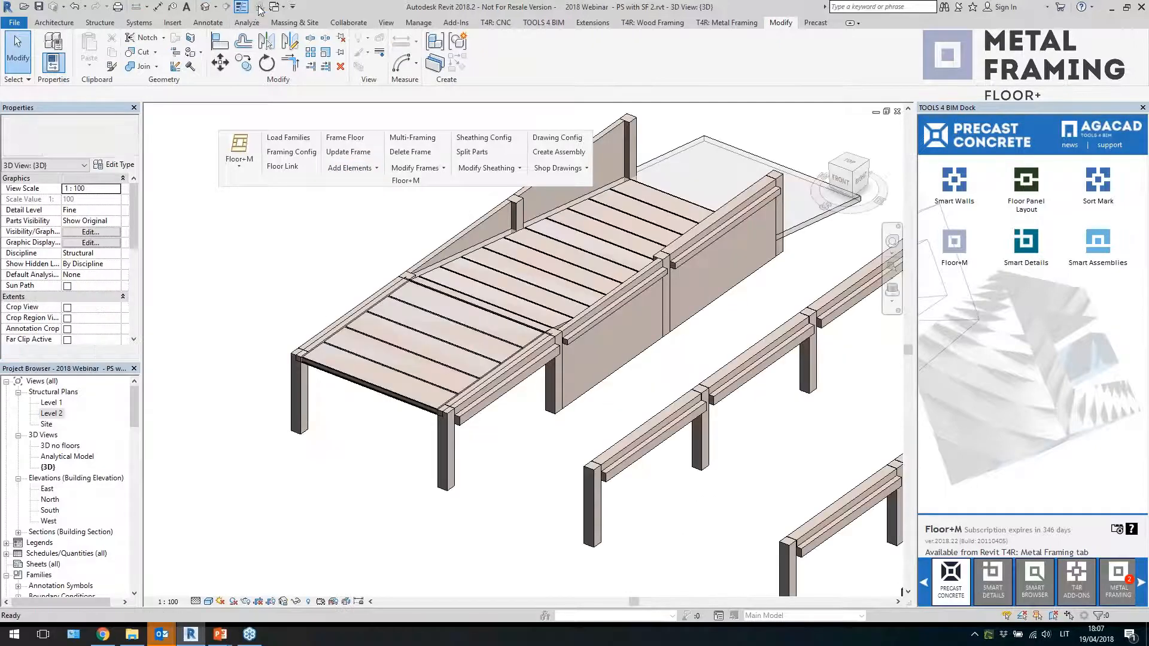
{"action": "middle_click_drag", "start_coordinate": [331, 286], "coordinate": [241, 274]}
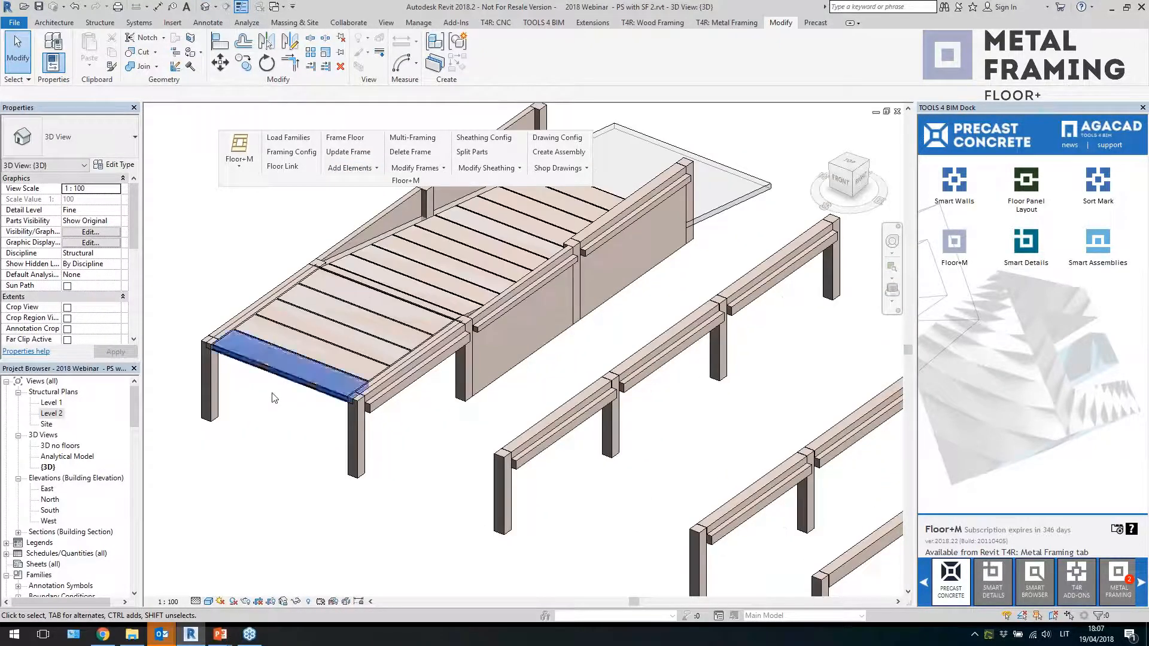
{"action": "double_click", "coordinate": [51, 413]}
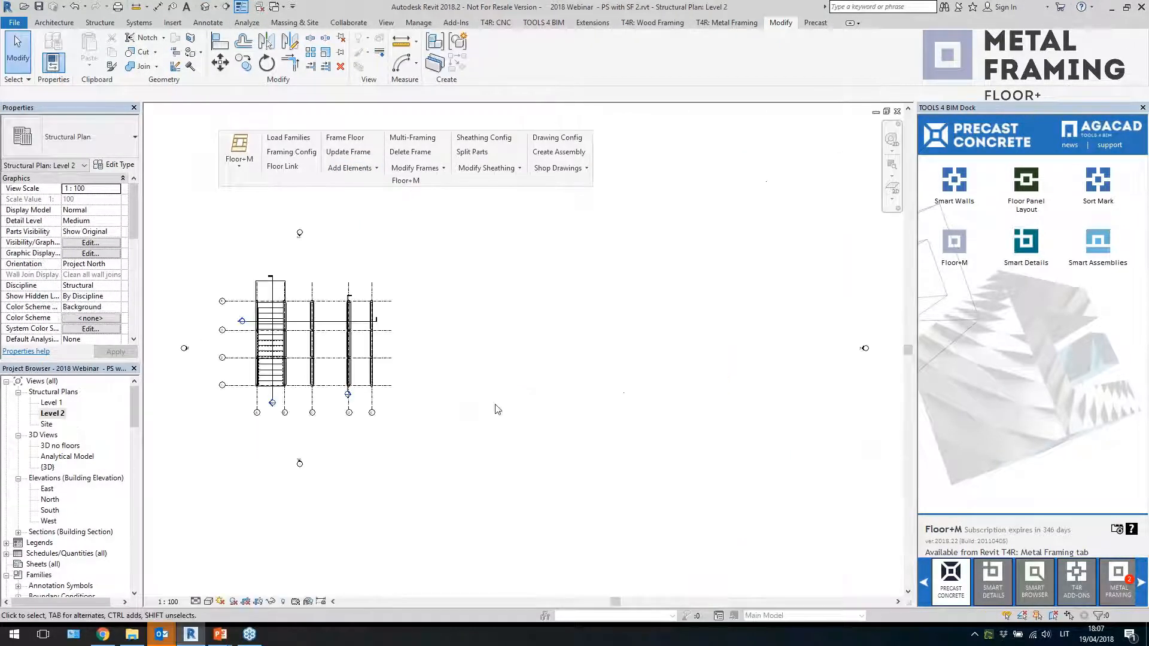
Start a new floor on Level 2 and set its type to HCS200
{"action": "scroll", "coordinate": [221, 308], "scroll_direction": "up", "scroll_amount": 2}
{"action": "middle_click_drag", "start_coordinate": [221, 307], "coordinate": [228, 362]}
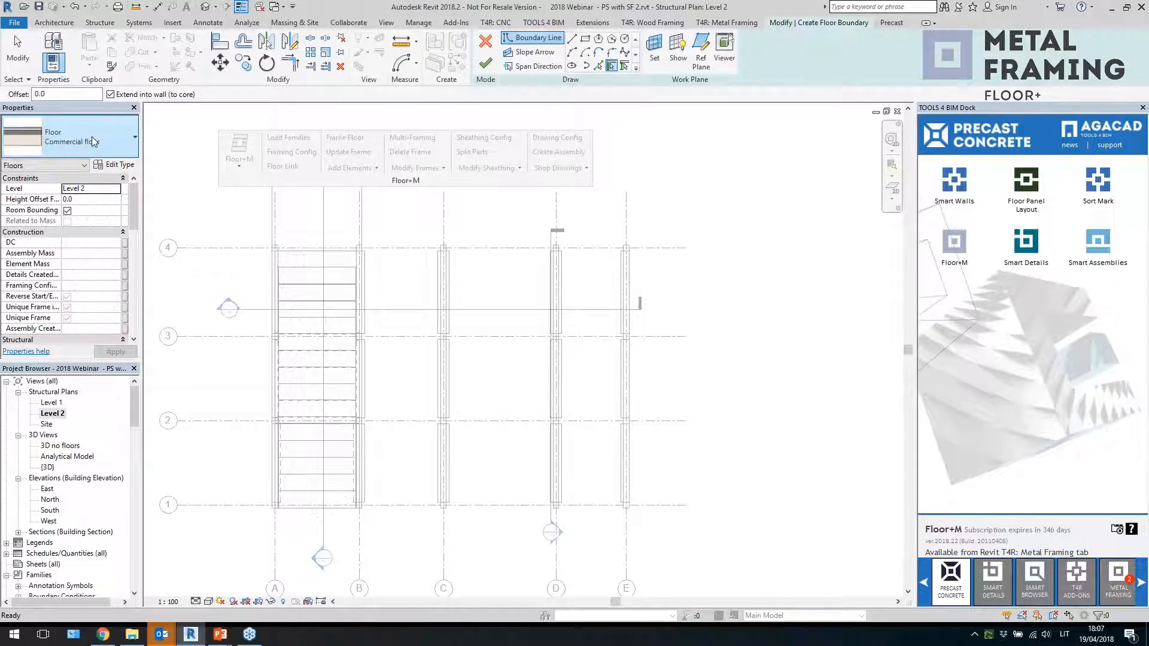
{"action": "left_click", "coordinate": [92, 137]}
{"action": "scroll", "coordinate": [77, 323], "scroll_direction": "up", "scroll_amount": 2}
{"action": "scroll", "coordinate": [75, 317], "scroll_direction": "down", "scroll_amount": 3}
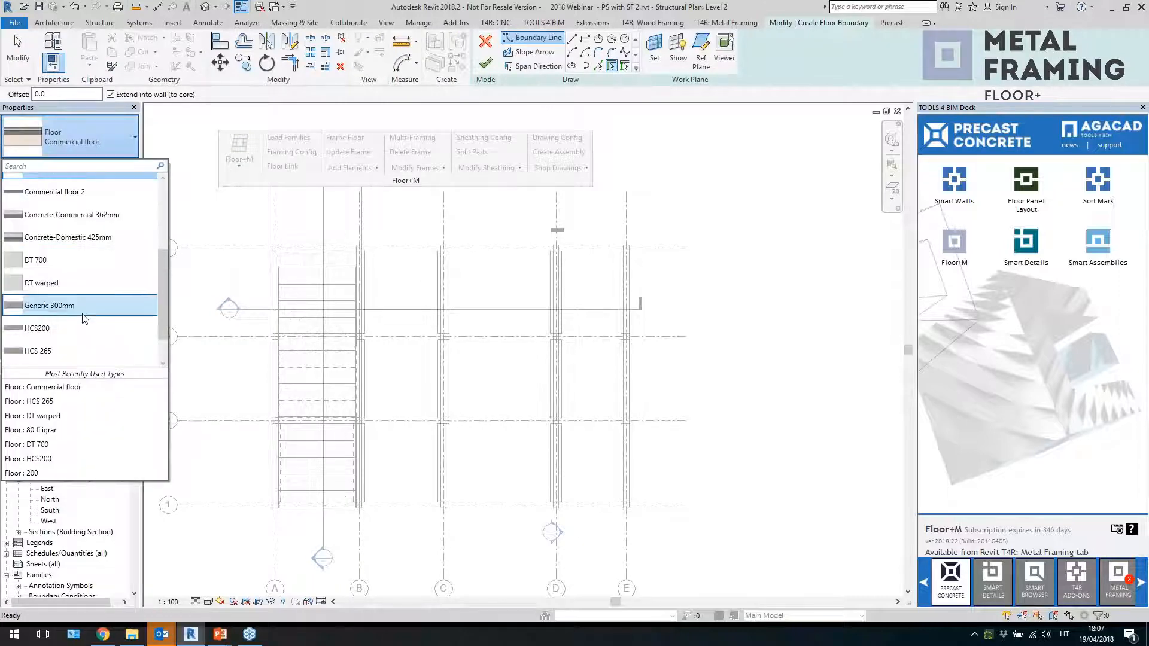
{"action": "scroll", "coordinate": [70, 307], "scroll_direction": "down", "scroll_amount": 1}
{"action": "left_click", "coordinate": [70, 307]}
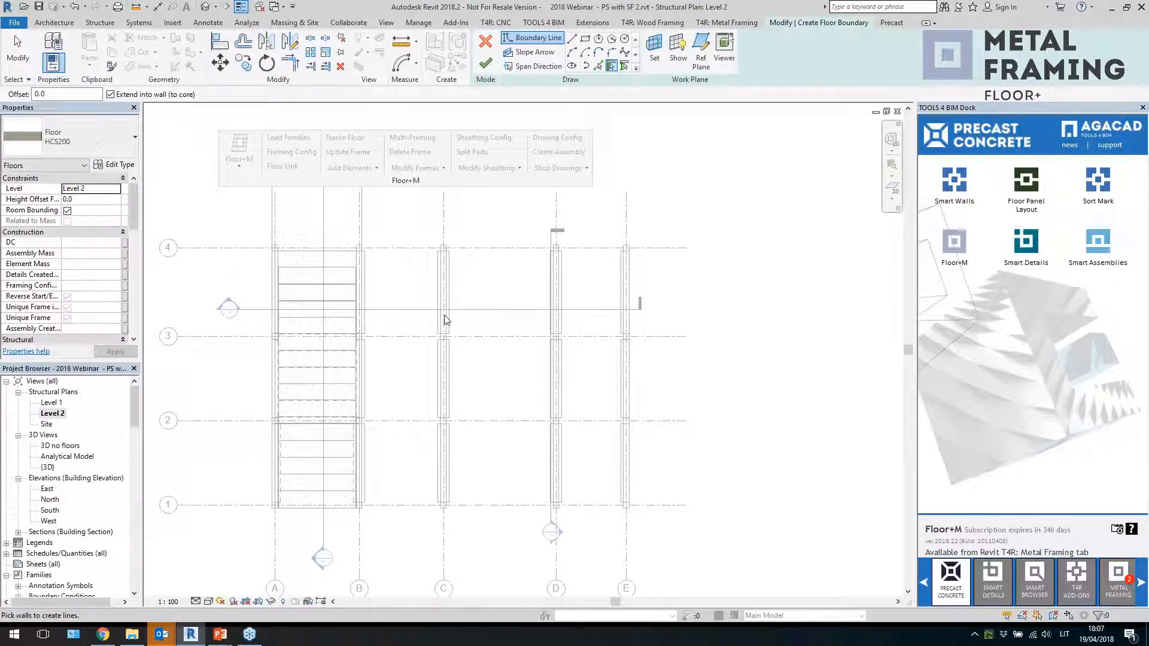
Sketch a rectangular floor boundary between grids B and C from grid 4 to grid 1
{"action": "left_click", "coordinate": [585, 38]}
{"action": "scroll", "coordinate": [377, 287], "scroll_direction": "up", "scroll_amount": 4}
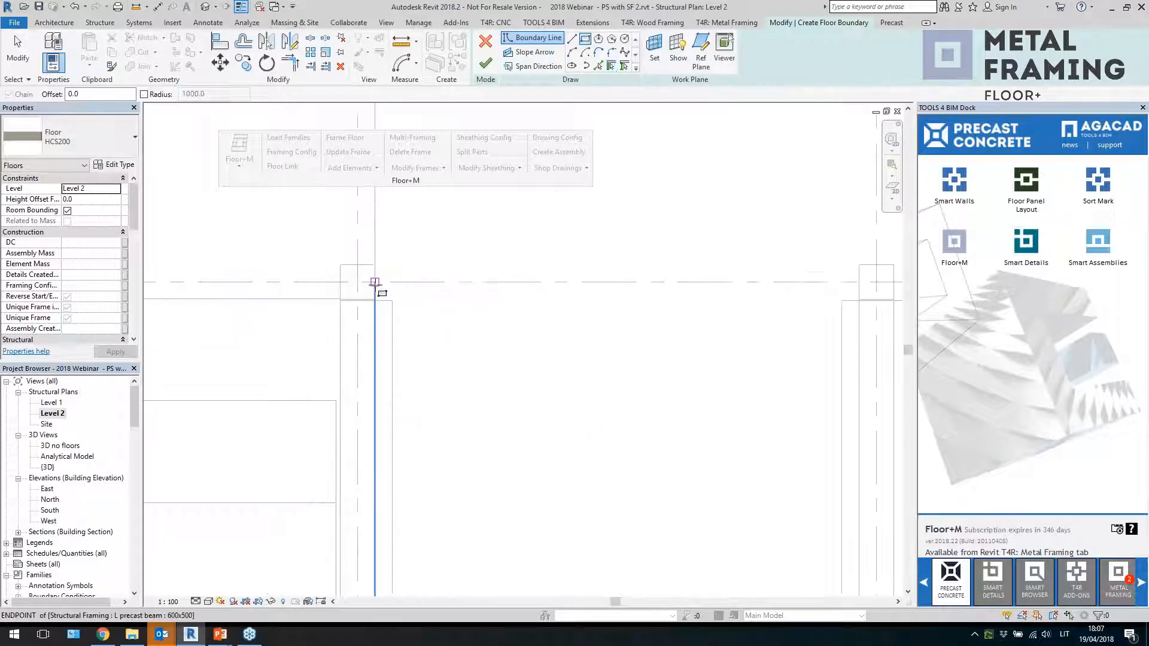
{"action": "left_click", "coordinate": [359, 265]}
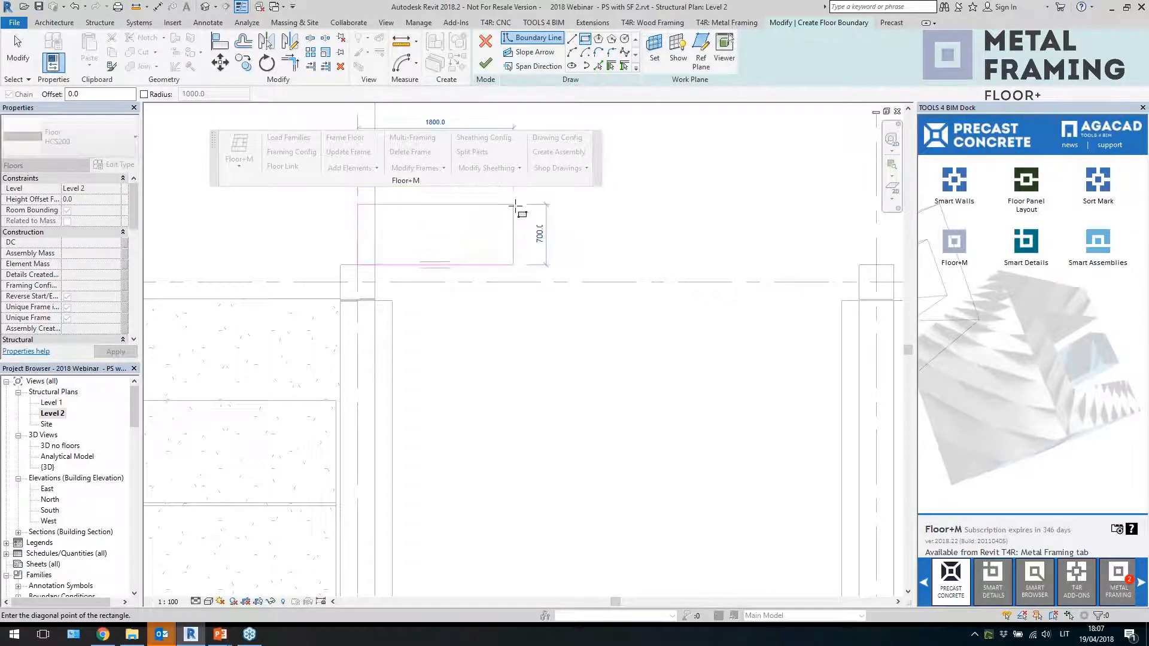
{"action": "scroll", "coordinate": [526, 234], "scroll_direction": "down", "scroll_amount": 3}
{"action": "scroll", "coordinate": [572, 421], "scroll_direction": "up", "scroll_amount": 3}
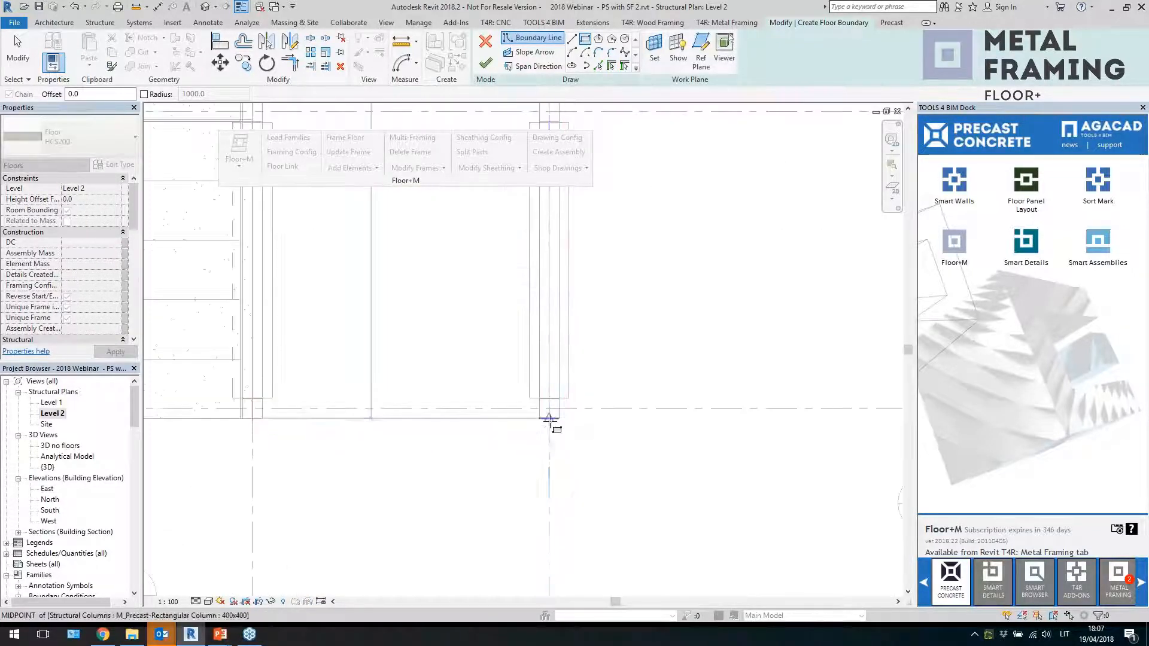
{"action": "left_click", "coordinate": [568, 423]}
{"action": "scroll", "coordinate": [517, 501], "scroll_direction": "down", "scroll_amount": 3}
{"action": "scroll", "coordinate": [518, 499], "scroll_direction": "down", "scroll_amount": 4}
{"action": "key", "text": "Escape"}
{"action": "scroll", "coordinate": [574, 397], "scroll_direction": "up", "scroll_amount": 1}
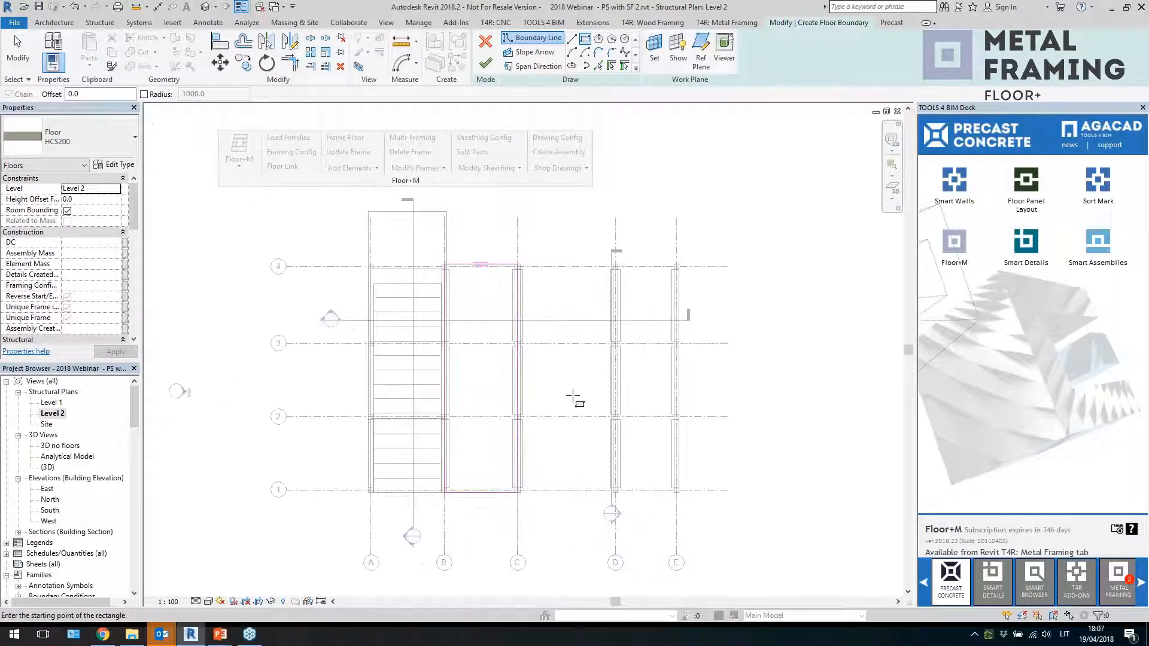
{"action": "key", "text": "Escape"}
Finish the HCS200 floor without attaching walls to its bottom
{"action": "scroll", "coordinate": [563, 416], "scroll_direction": "up", "scroll_amount": 2}
{"action": "left_click", "coordinate": [426, 216]}
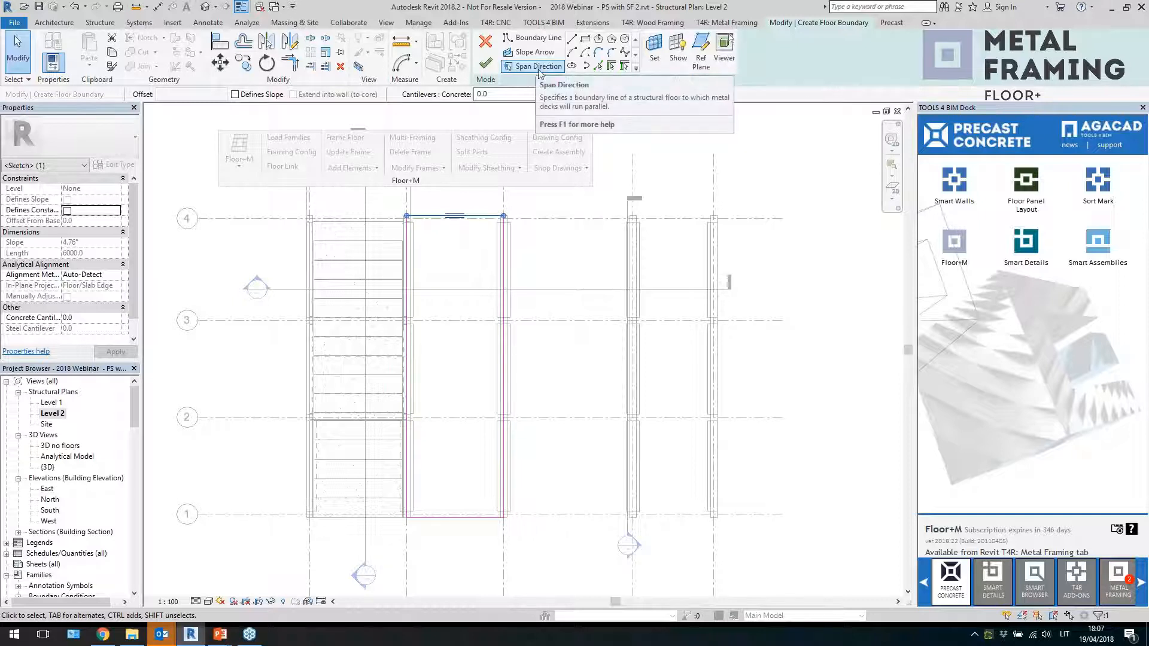
{"action": "key", "text": "Escape"}
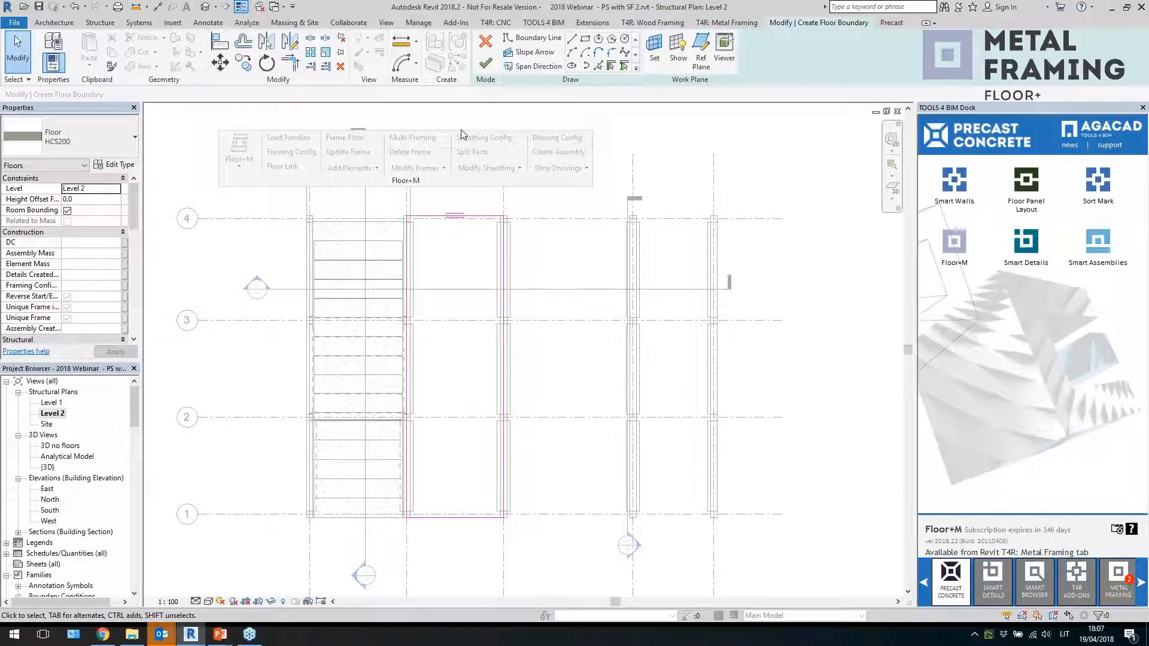
{"action": "left_click", "coordinate": [486, 62]}
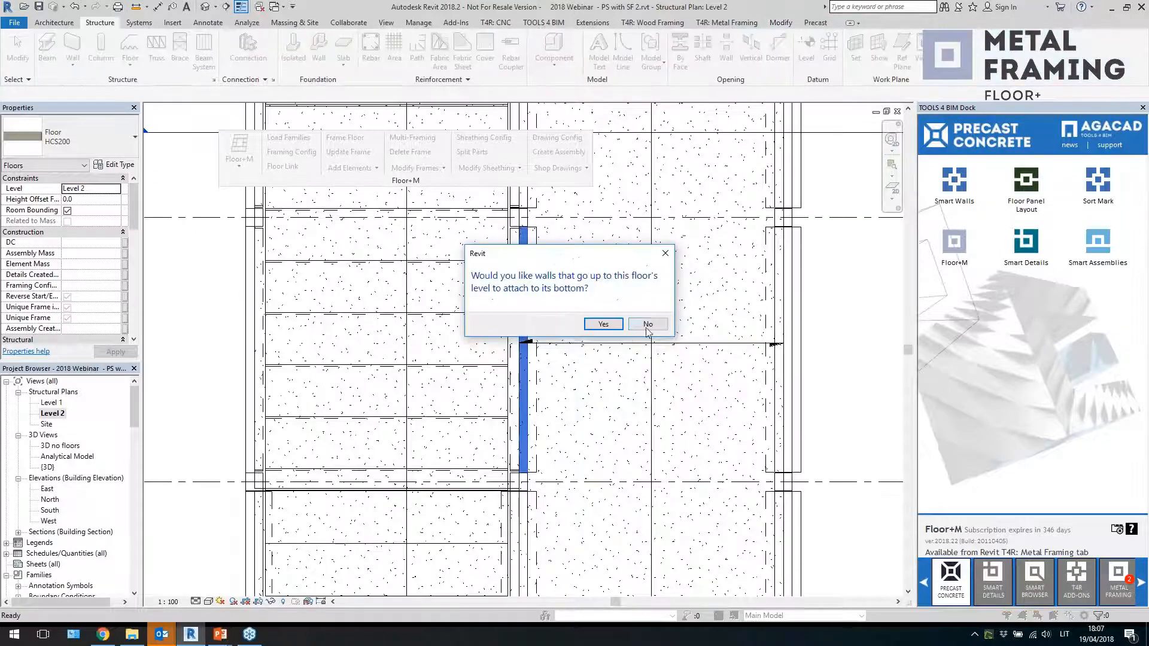
{"action": "left_click", "coordinate": [647, 324]}
Select the element at the centre of the new floor between grids B and C and delete it
{"action": "scroll", "coordinate": [463, 353], "scroll_direction": "down", "scroll_amount": 5}
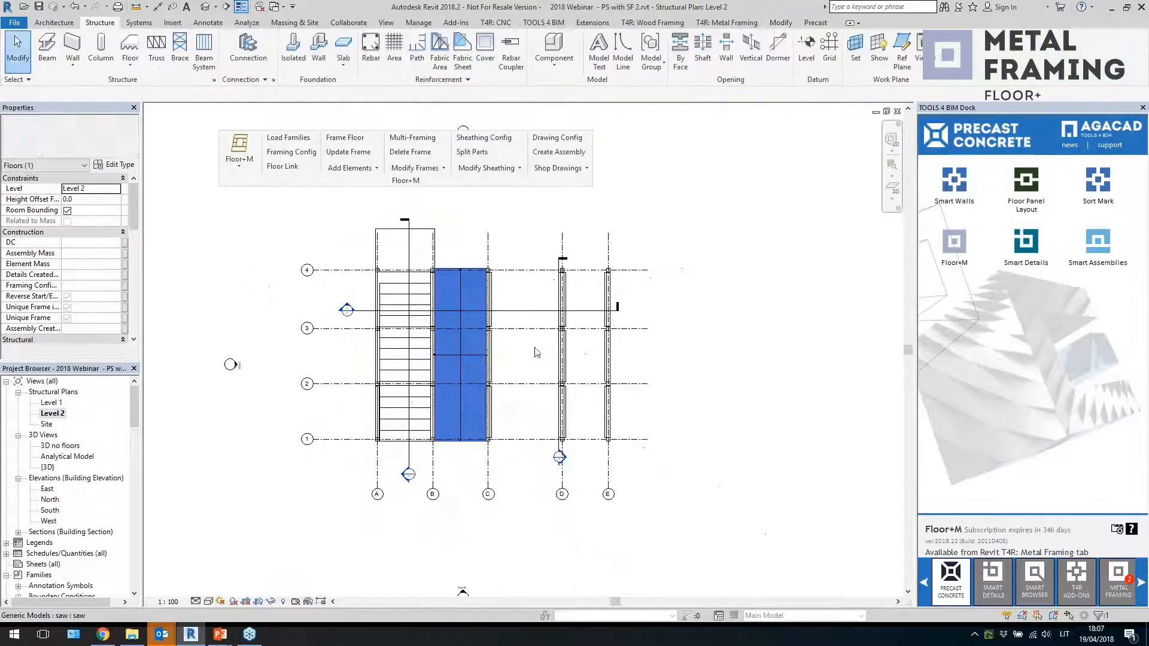
{"action": "left_click", "coordinate": [457, 365]}
{"action": "key", "text": "Delete"}
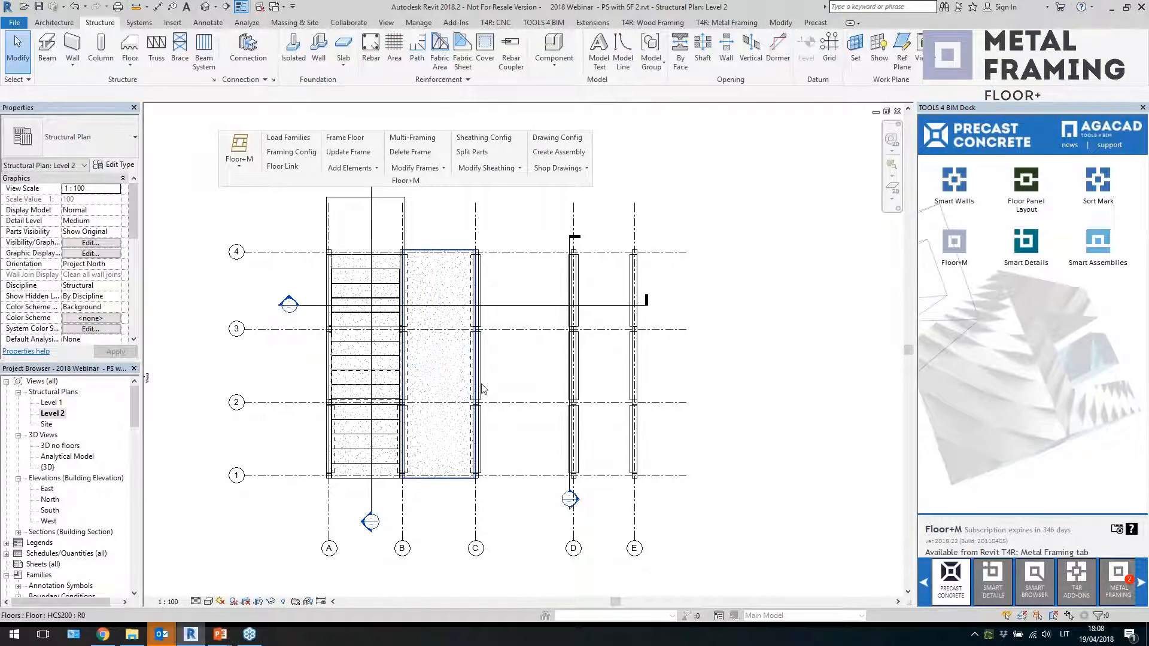
{"action": "scroll", "coordinate": [492, 376], "scroll_direction": "up", "scroll_amount": 1}
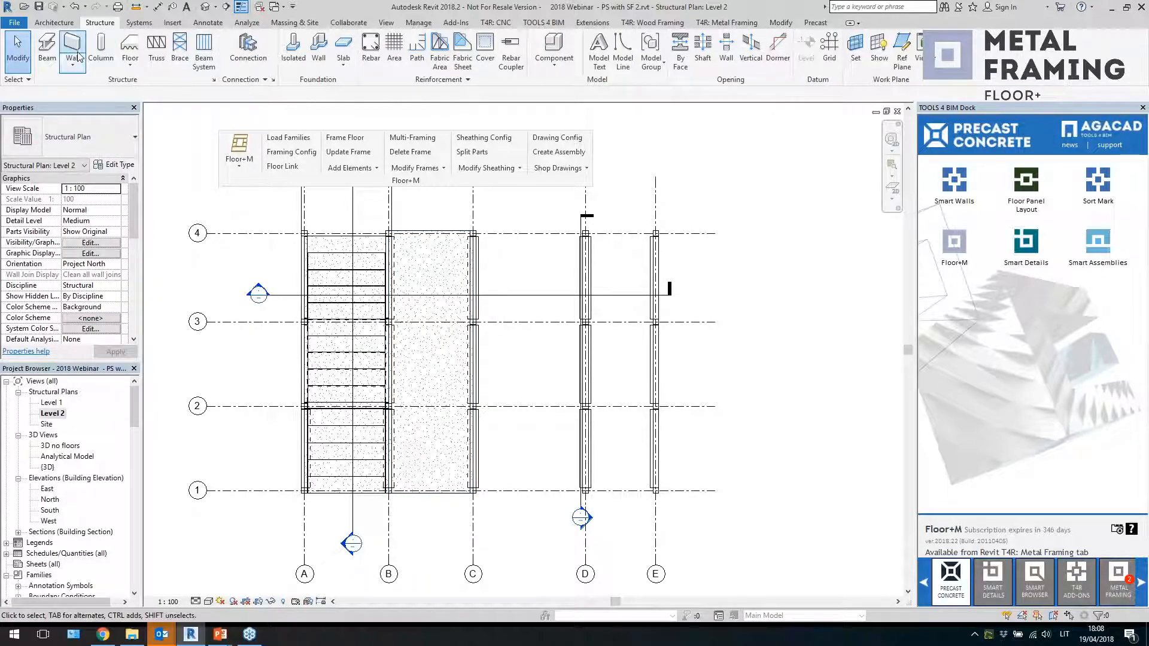
Start another floor and set its type to HCS 265 with the rectangle boundary tool
{"action": "left_click", "coordinate": [130, 45]}
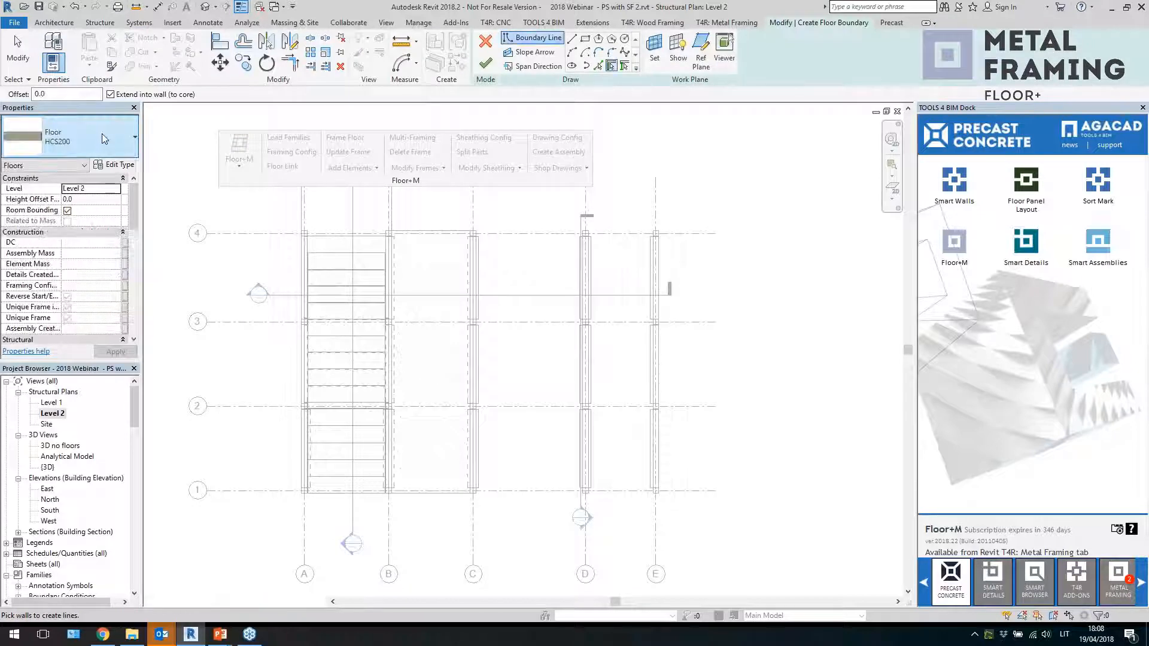
{"action": "left_click", "coordinate": [102, 134]}
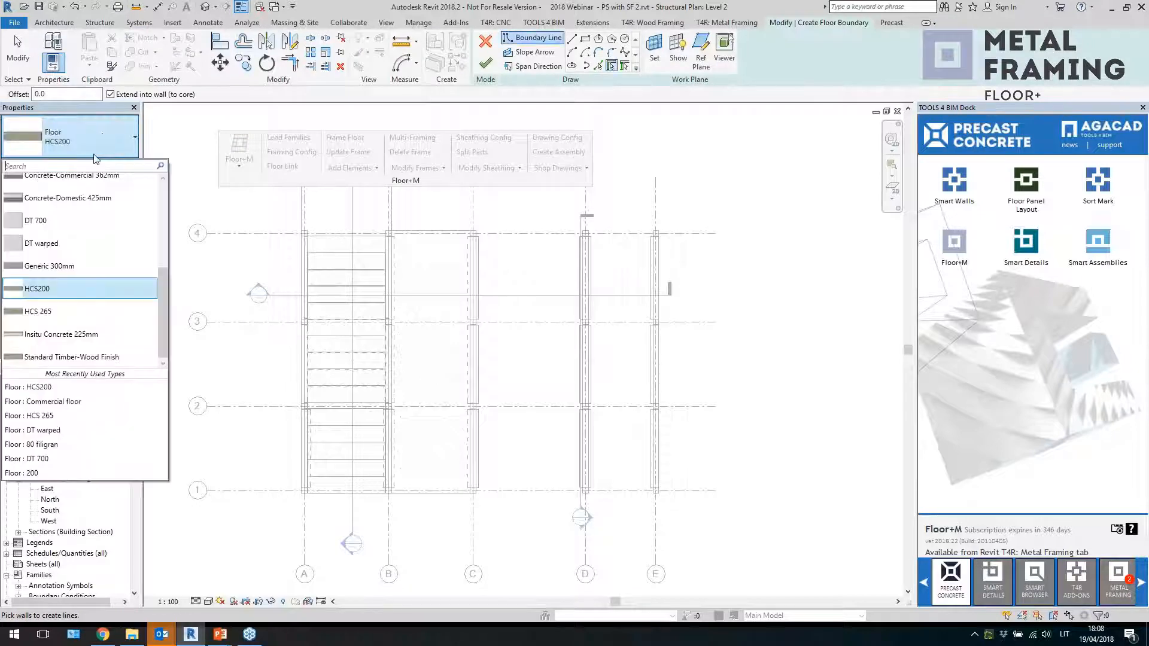
{"action": "left_click", "coordinate": [99, 318]}
{"action": "left_click", "coordinate": [584, 40]}
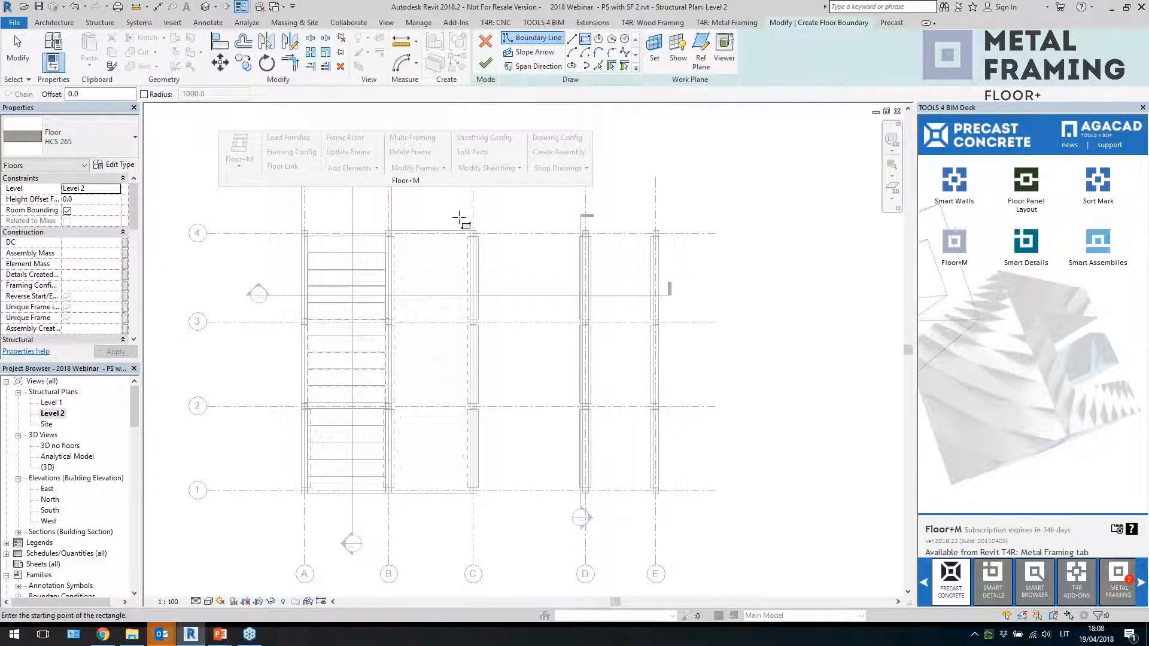
Sketch a rectangular boundary between grids C and D, from grid 4 to grid 1, and finish the floor
{"action": "scroll", "coordinate": [461, 221], "scroll_direction": "up", "scroll_amount": 5}
{"action": "left_click", "coordinate": [508, 263]}
{"action": "scroll", "coordinate": [599, 472], "scroll_direction": "down", "scroll_amount": 3}
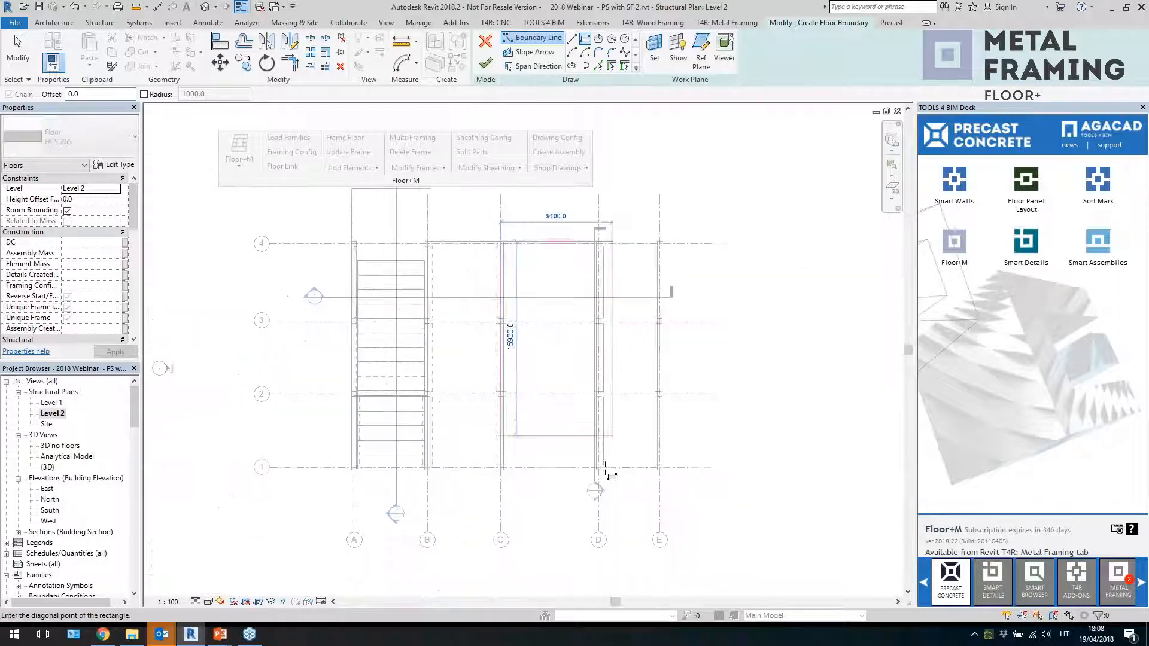
{"action": "scroll", "coordinate": [589, 479], "scroll_direction": "up", "scroll_amount": 3}
{"action": "left_click", "coordinate": [587, 428]}
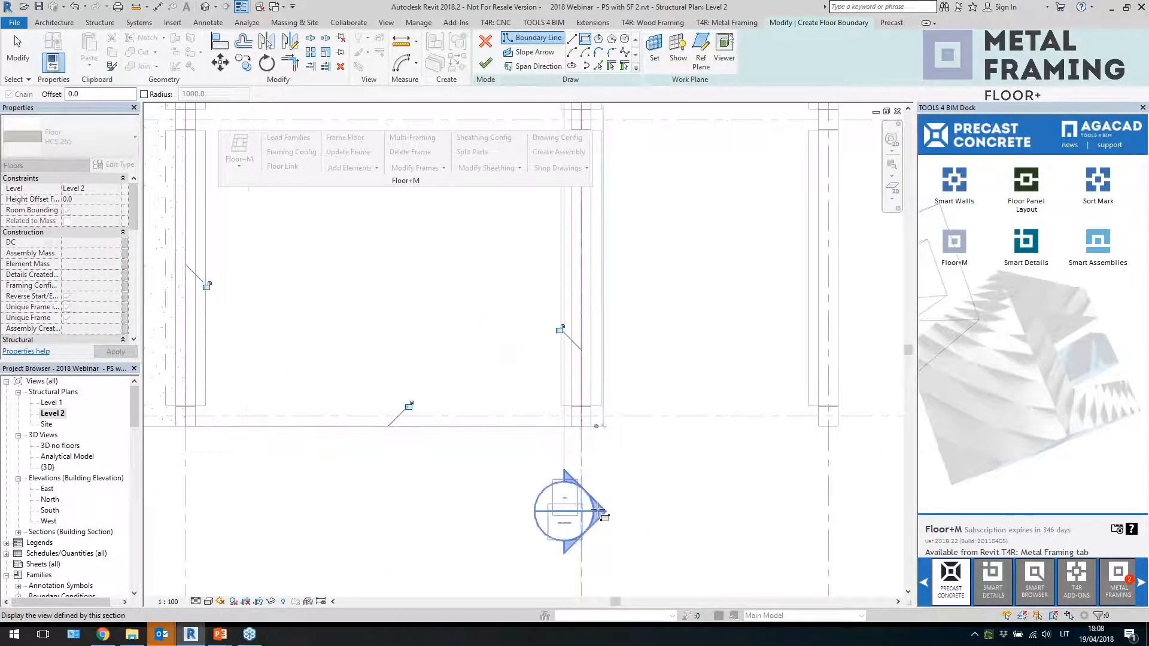
{"action": "scroll", "coordinate": [592, 508], "scroll_direction": "down", "scroll_amount": 4}
{"action": "left_click", "coordinate": [485, 62]}
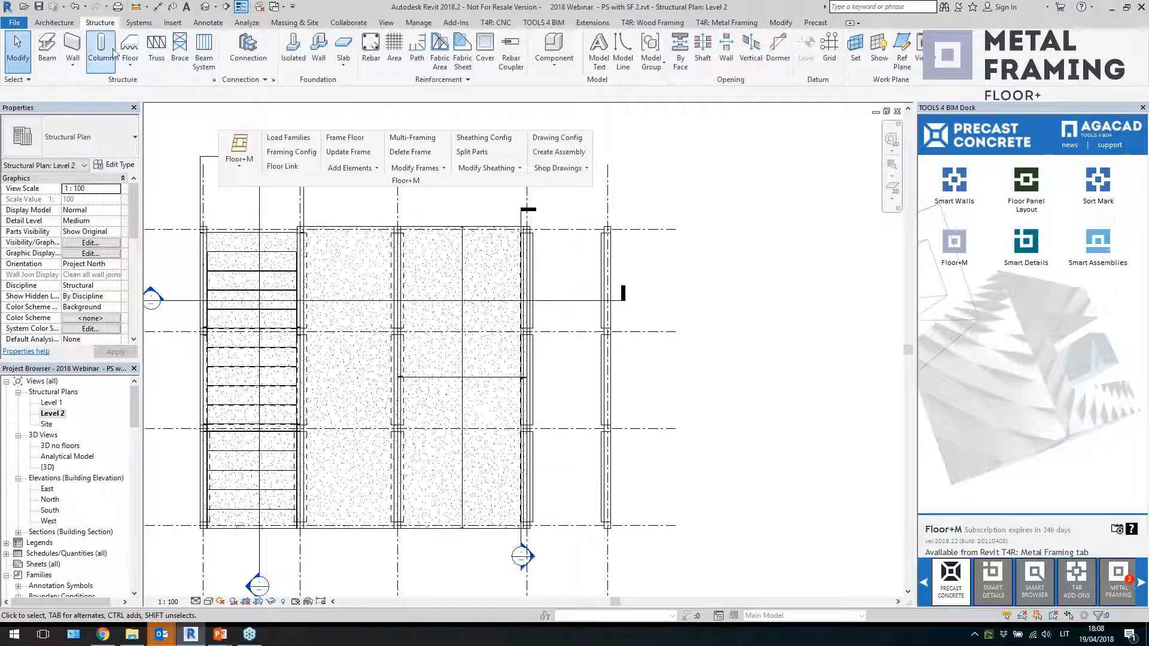
Start a third floor, set its type to Commercial floor, and pick the rectangle boundary tool
{"action": "left_click", "coordinate": [128, 45]}
{"action": "left_click", "coordinate": [100, 148]}
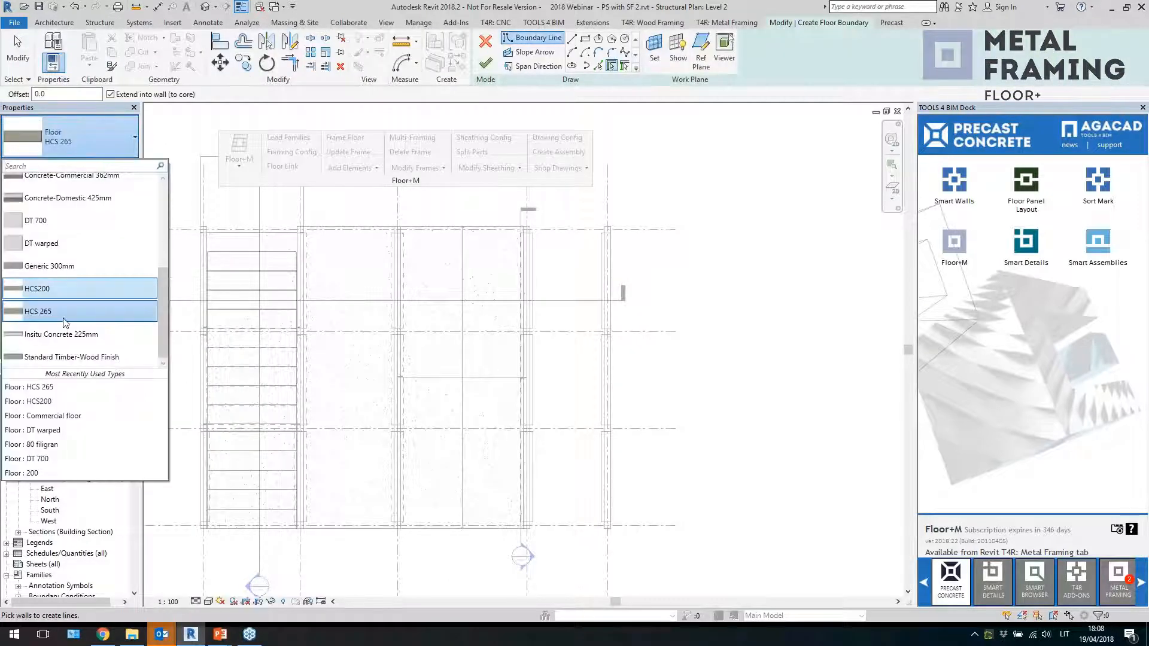
{"action": "left_click", "coordinate": [77, 289]}
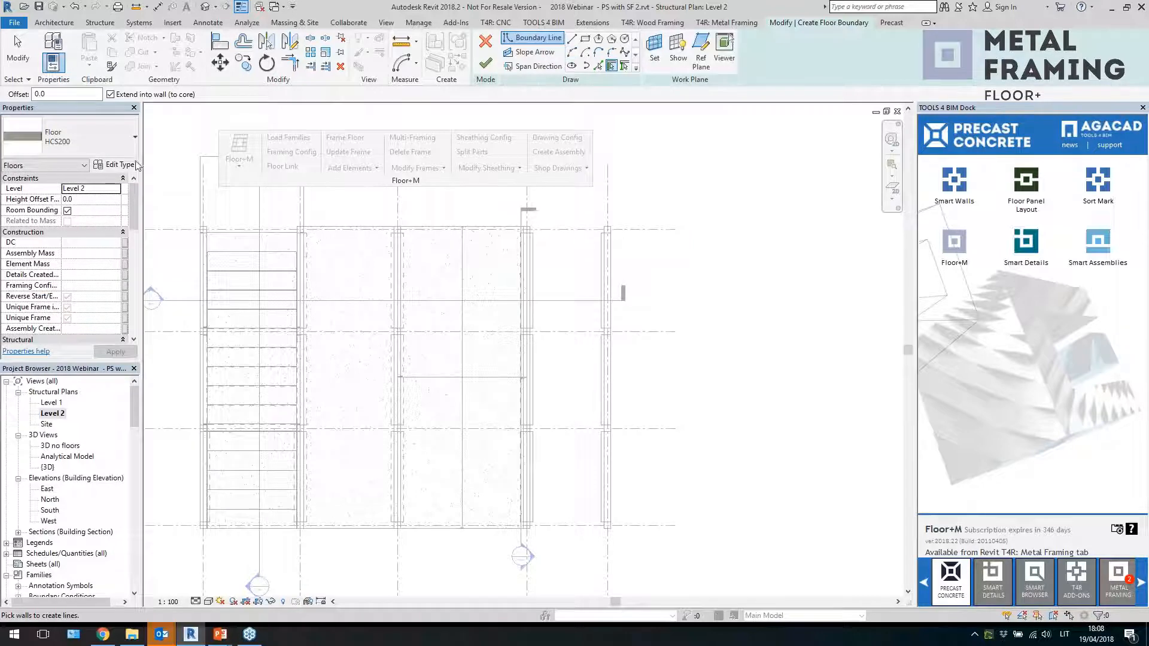
{"action": "left_click", "coordinate": [114, 140]}
{"action": "scroll", "coordinate": [90, 317], "scroll_direction": "up", "scroll_amount": 3}
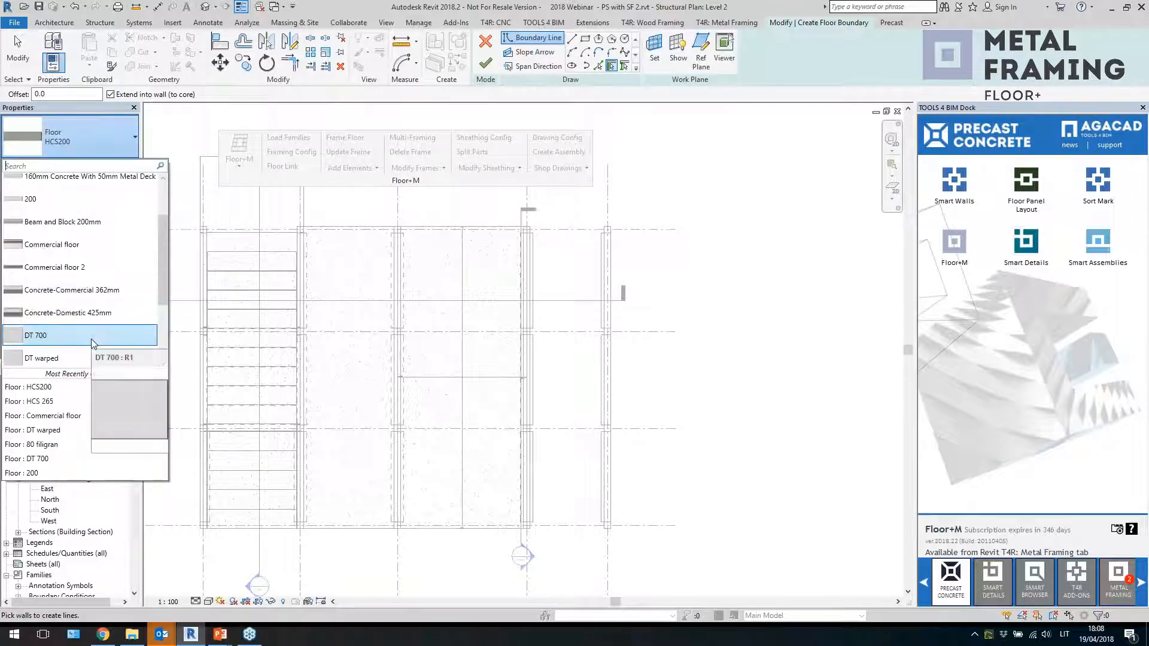
{"action": "left_click", "coordinate": [69, 245]}
{"action": "left_click", "coordinate": [584, 39]}
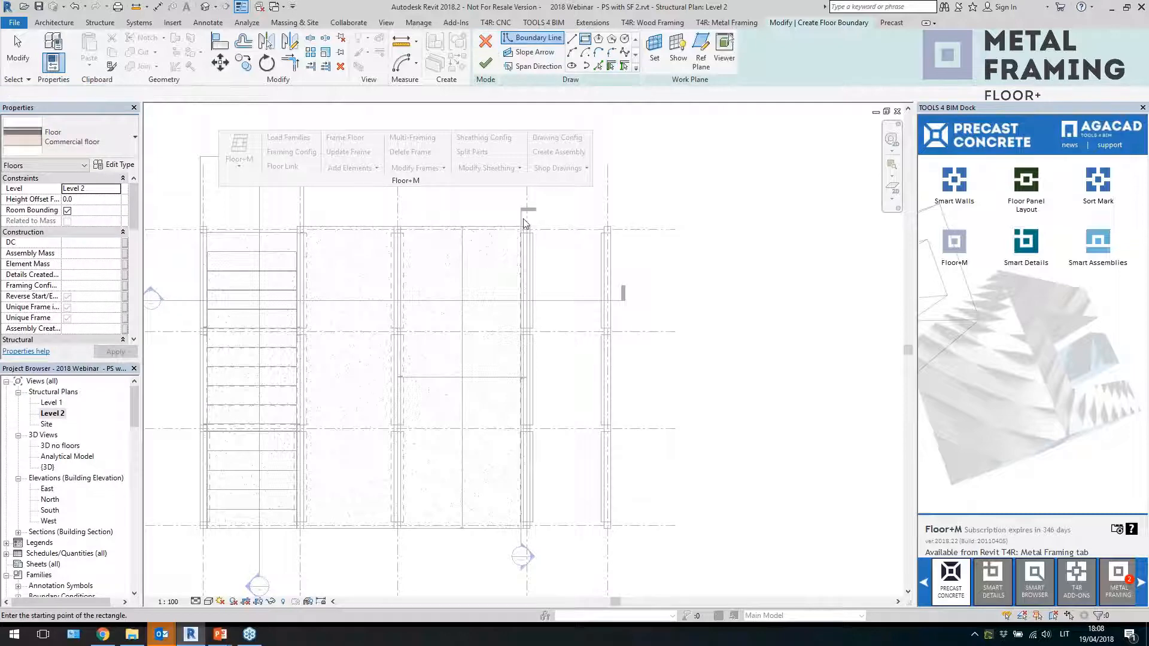
Sketch a rectangular boundary between grids D and E, from grid 4 to grid 1, and finish the commercial floor
{"action": "scroll", "coordinate": [500, 226], "scroll_direction": "up", "scroll_amount": 3}
{"action": "scroll", "coordinate": [505, 222], "scroll_direction": "down", "scroll_amount": 1}
{"action": "left_click", "coordinate": [507, 222]}
{"action": "scroll", "coordinate": [507, 222], "scroll_direction": "down", "scroll_amount": 3}
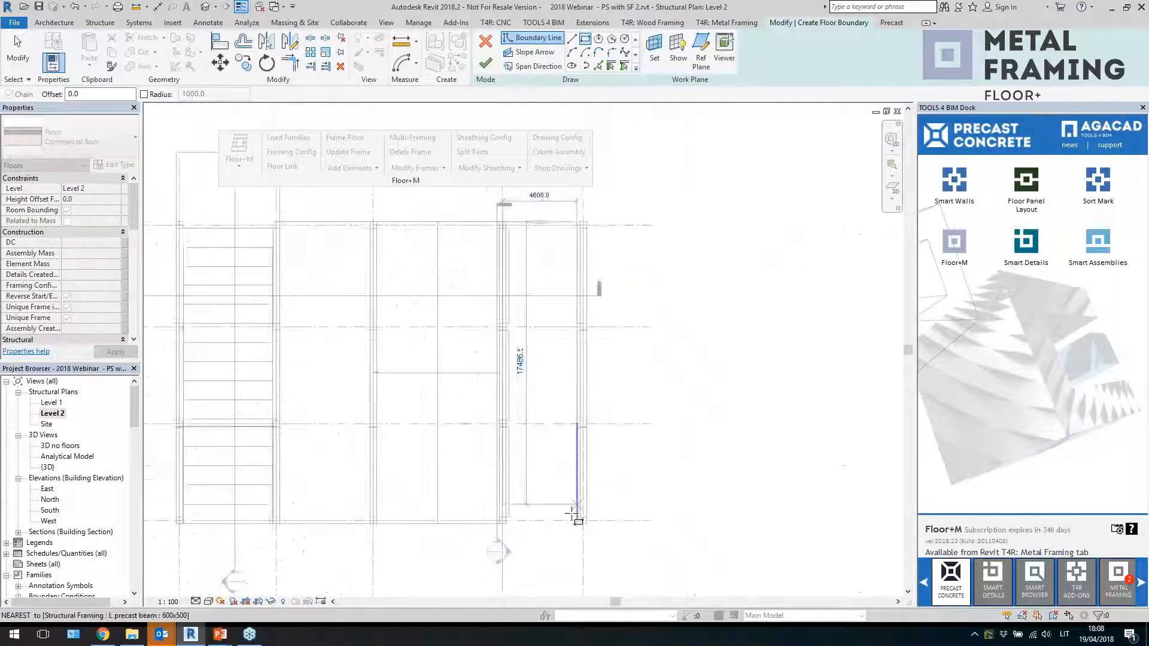
{"action": "scroll", "coordinate": [581, 522], "scroll_direction": "up", "scroll_amount": 4}
{"action": "left_click", "coordinate": [587, 513]}
{"action": "scroll", "coordinate": [604, 527], "scroll_direction": "down", "scroll_amount": 4}
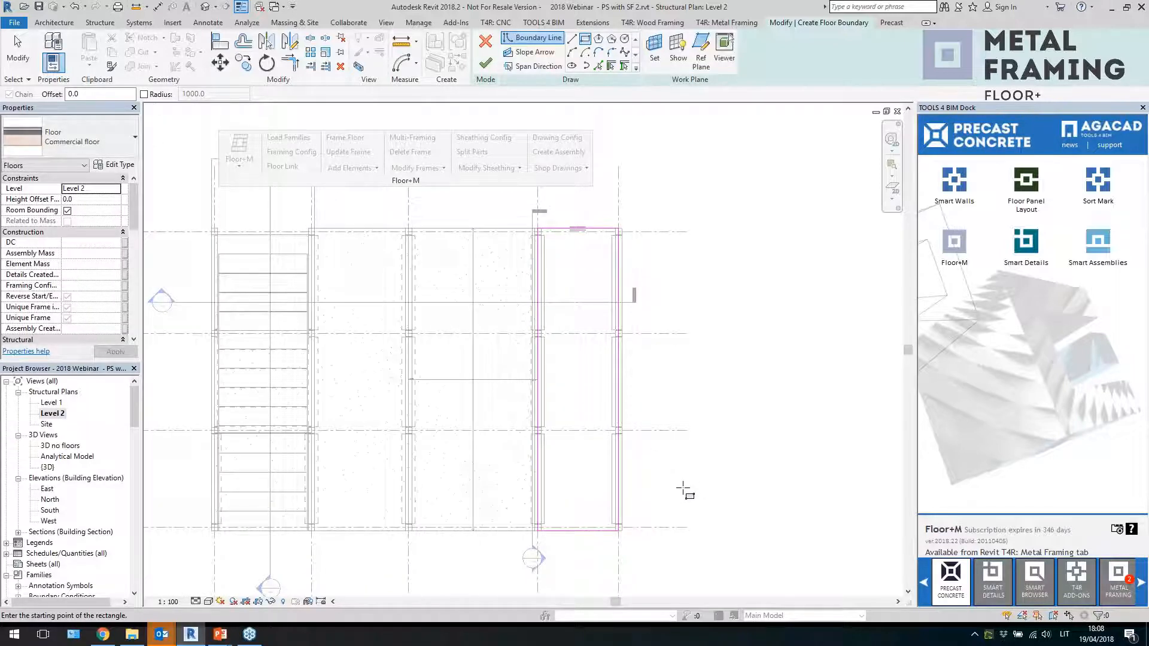
{"action": "key", "text": "Escape"}
{"action": "left_click", "coordinate": [485, 63]}
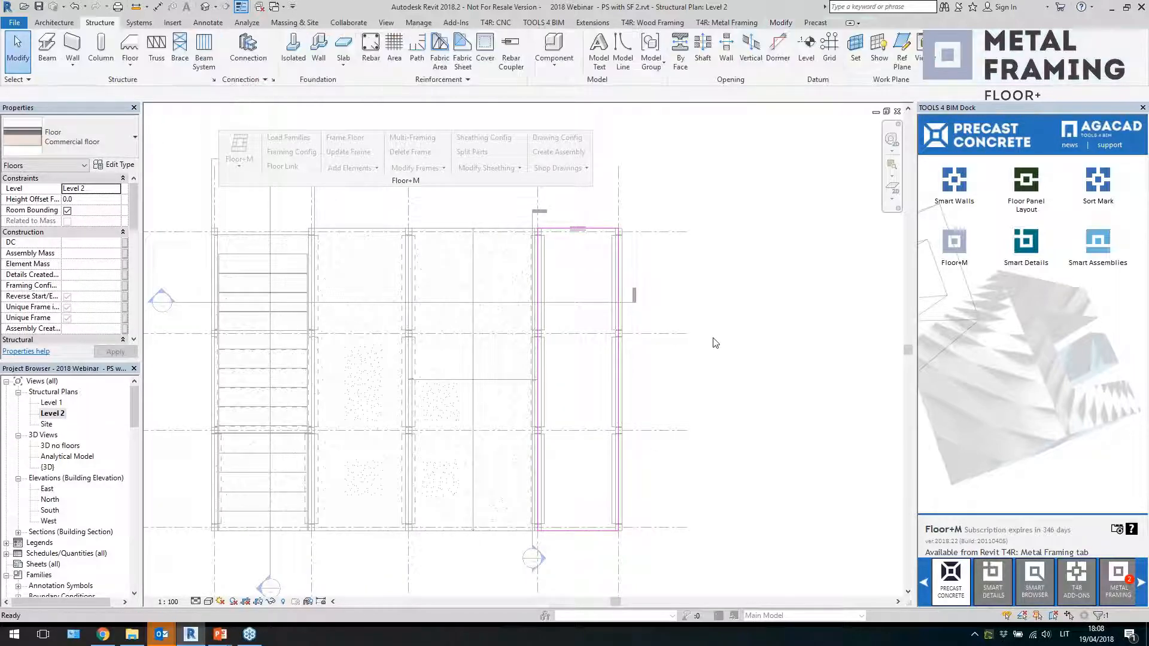
Select the new floor's span direction symbol and delete it
{"action": "left_click", "coordinate": [722, 350]}
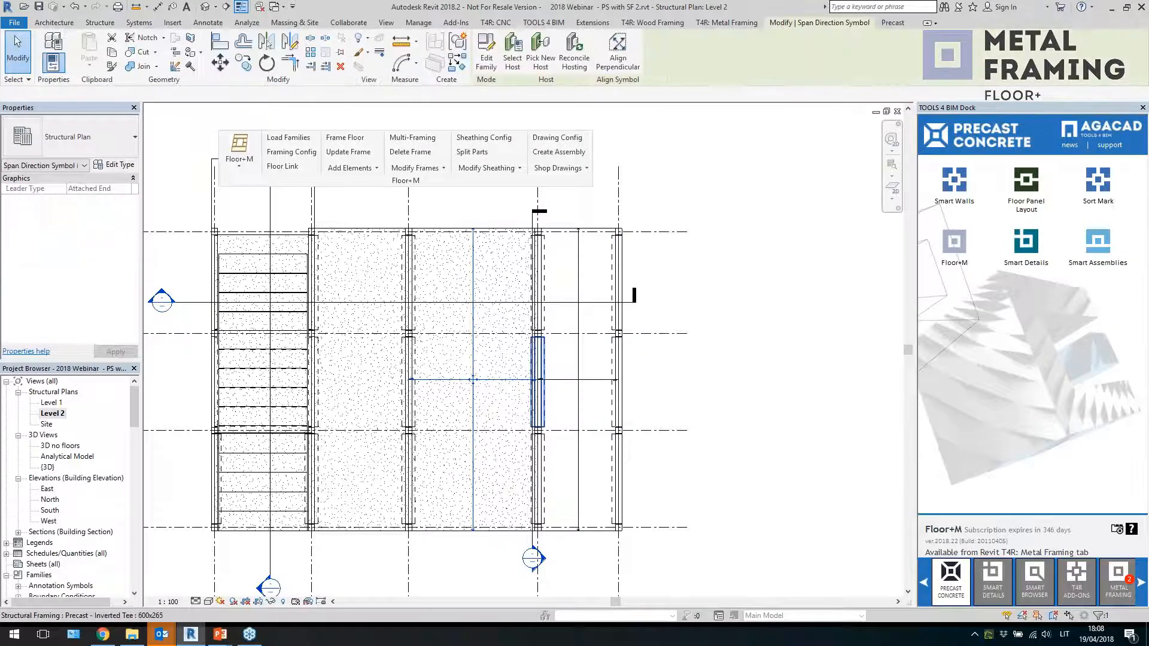
{"action": "scroll", "coordinate": [720, 365], "scroll_direction": "down", "scroll_amount": 1}
{"action": "left_click", "coordinate": [597, 402]}
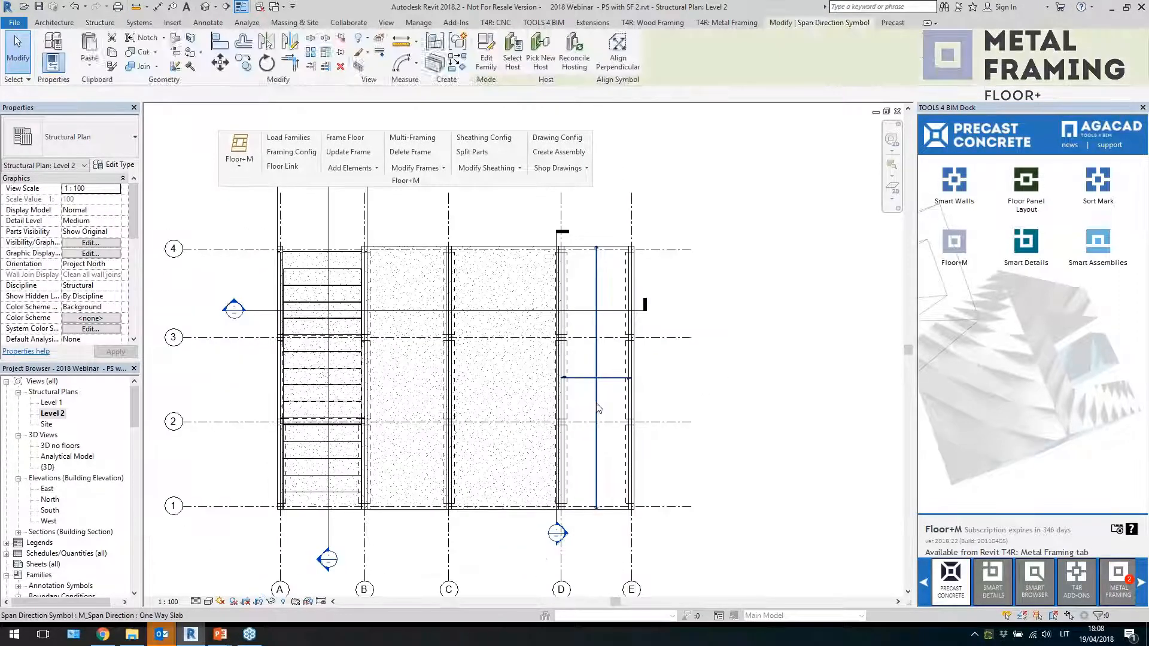
{"action": "key", "text": "Delete"}
Open Section 5 and set the commercial floor's height offset to 170
{"action": "double_click", "coordinate": [234, 308]}
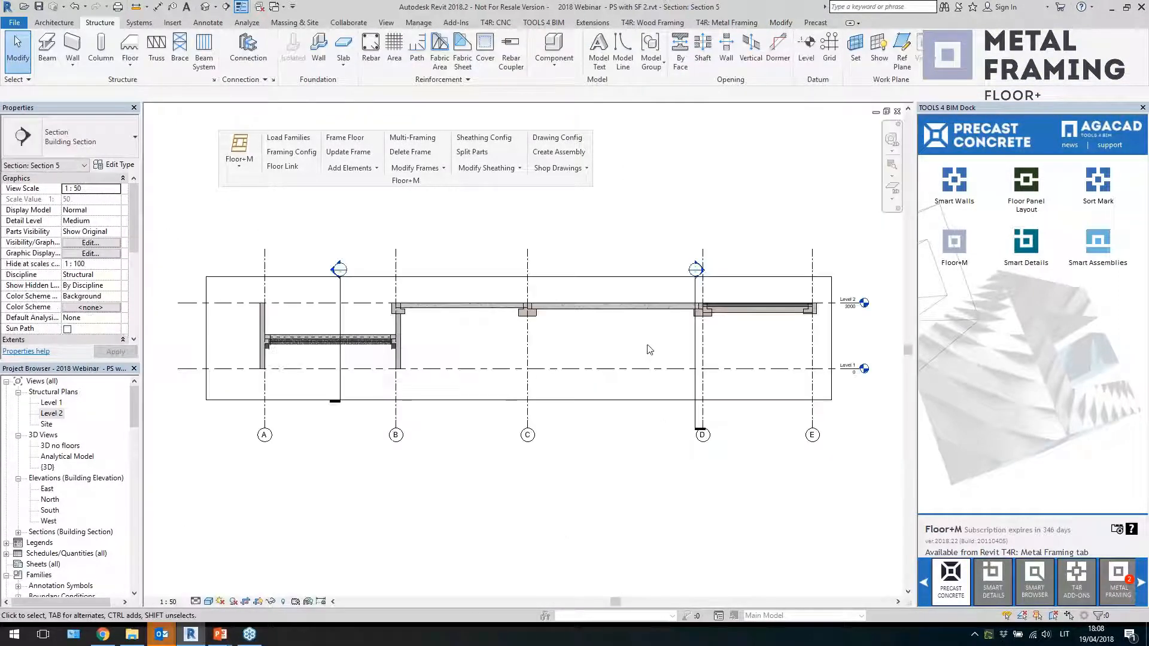
{"action": "scroll", "coordinate": [770, 358], "scroll_direction": "up", "scroll_amount": 5}
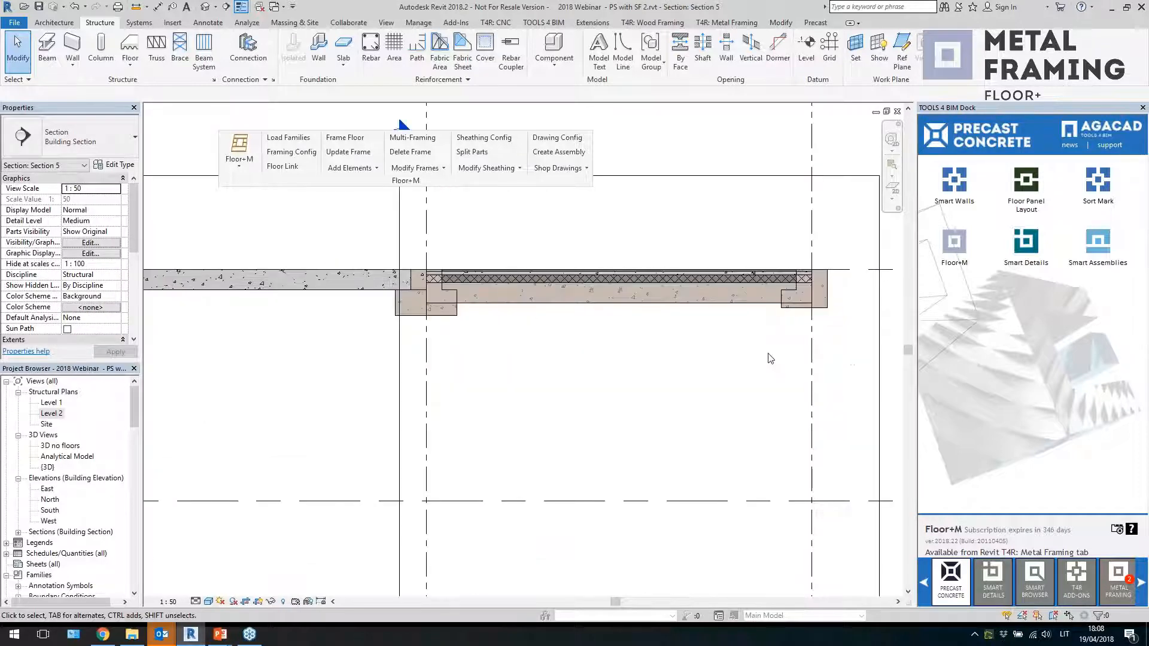
{"action": "scroll", "coordinate": [770, 359], "scroll_direction": "down", "scroll_amount": 3}
{"action": "scroll", "coordinate": [479, 350], "scroll_direction": "up", "scroll_amount": 4}
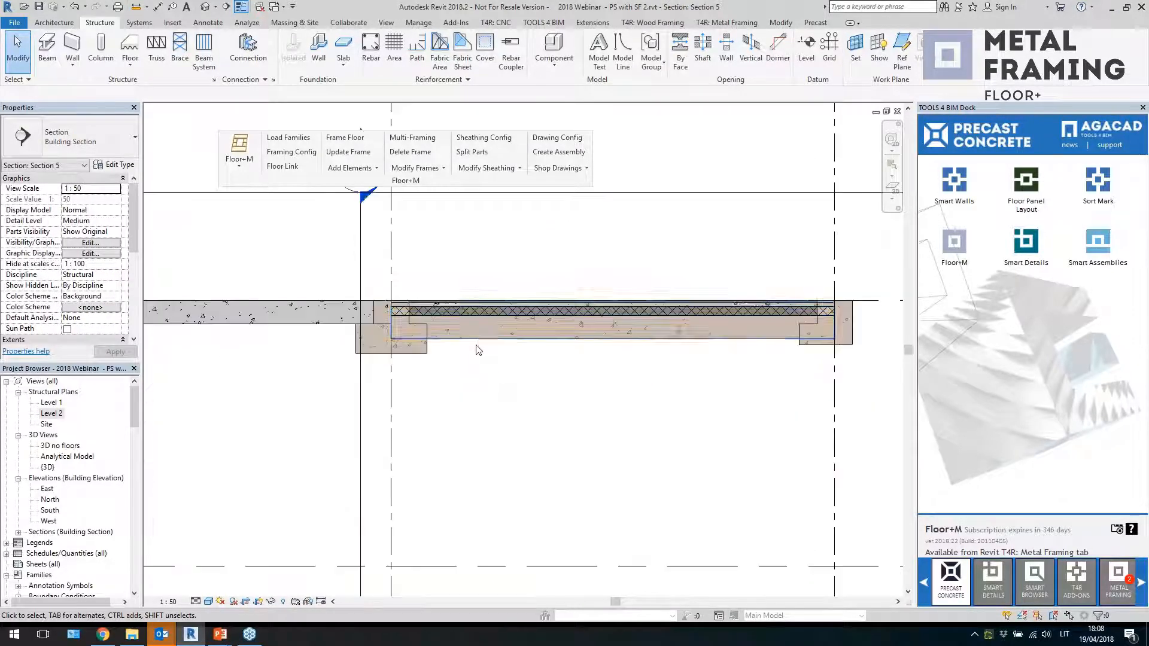
{"action": "left_click", "coordinate": [411, 309]}
{"action": "scroll", "coordinate": [411, 308], "scroll_direction": "up", "scroll_amount": 3}
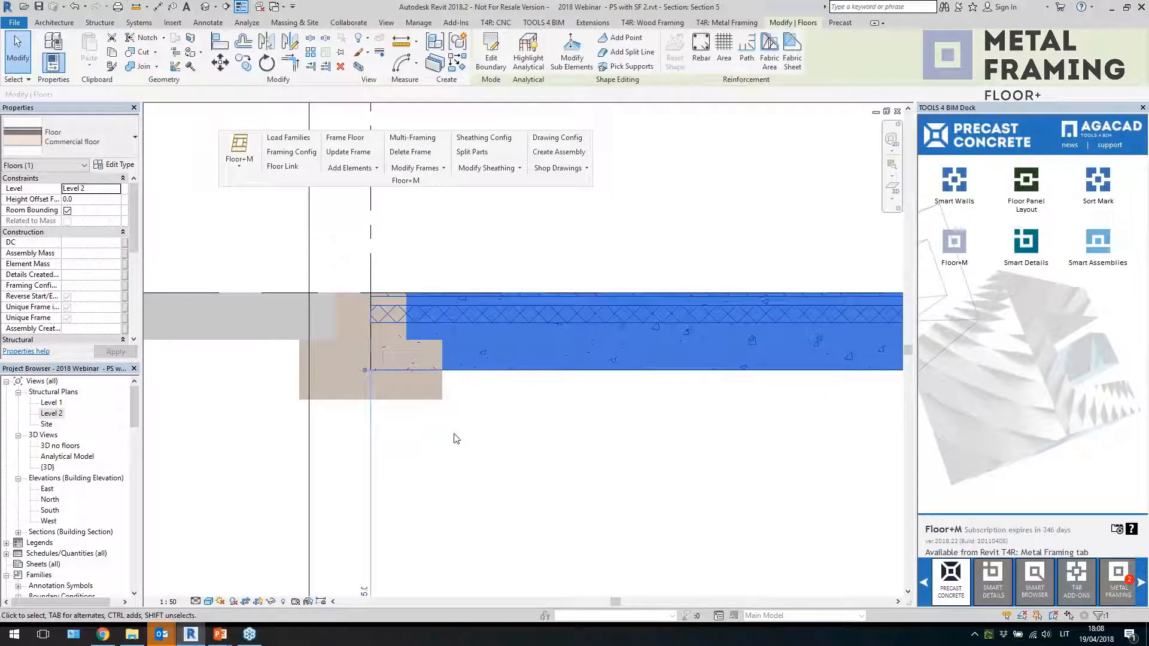
{"action": "left_click", "coordinate": [85, 200]}
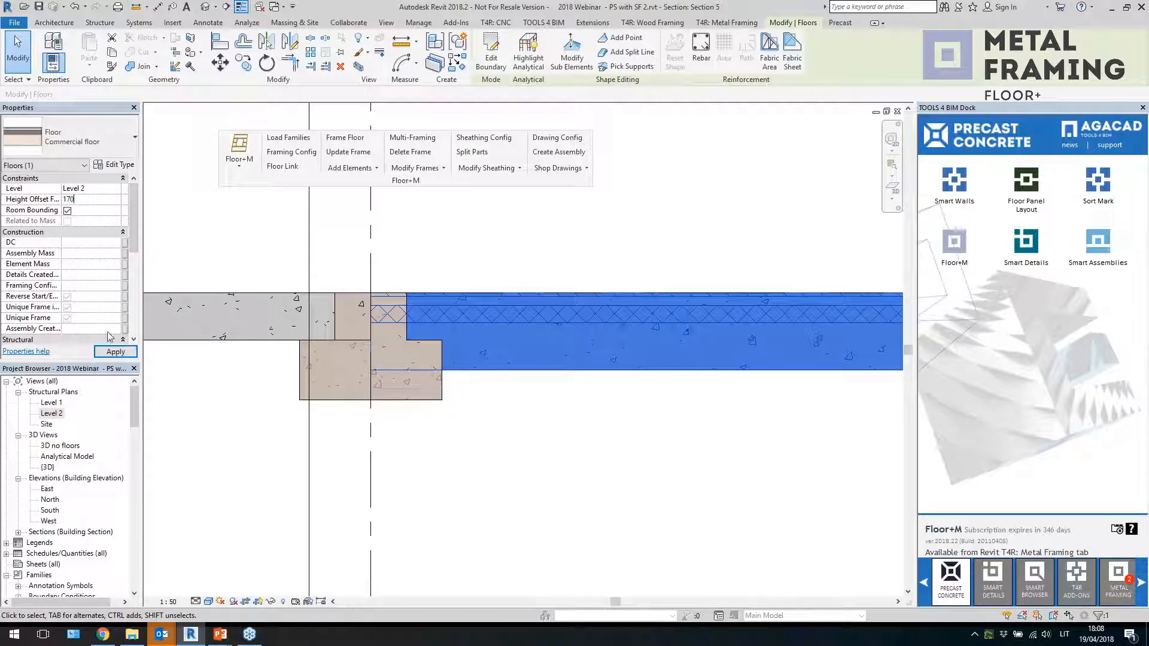
{"action": "type", "text": "170"}
{"action": "left_click", "coordinate": [116, 351]}
{"action": "key", "text": "Escape"}
Select the commercial floor in the section and open its Floor Link settings for the Commercial floor type
{"action": "scroll", "coordinate": [628, 323], "scroll_direction": "down", "scroll_amount": 2}
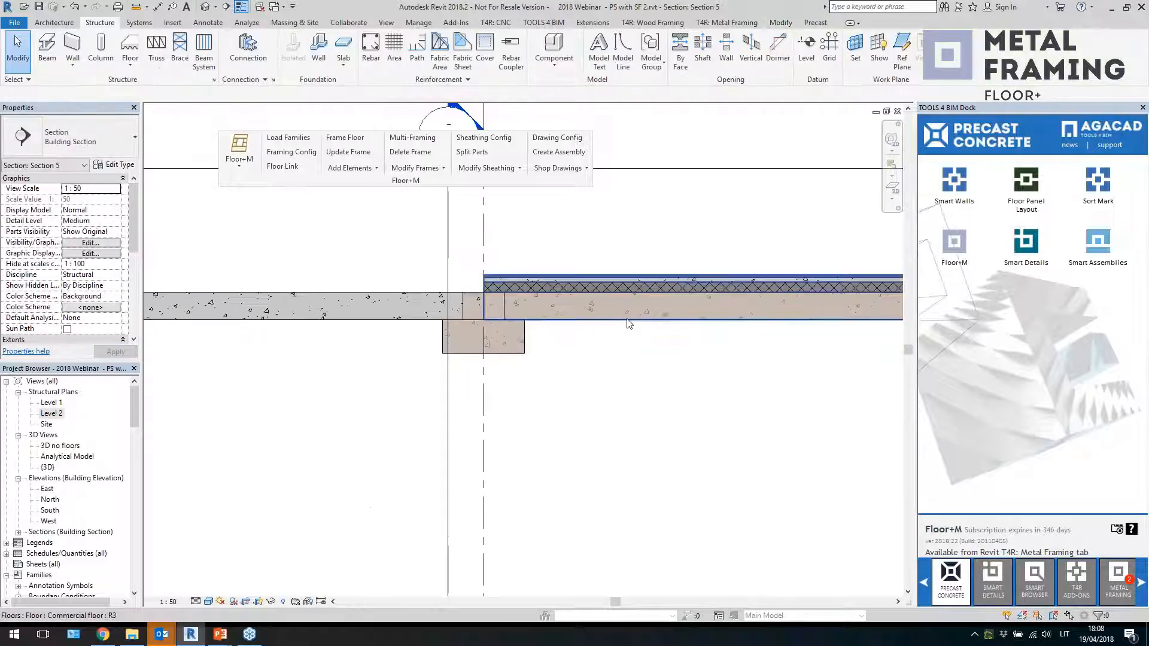
{"action": "left_click", "coordinate": [628, 323]}
{"action": "scroll", "coordinate": [589, 332], "scroll_direction": "down", "scroll_amount": 2}
{"action": "left_click", "coordinate": [671, 366]}
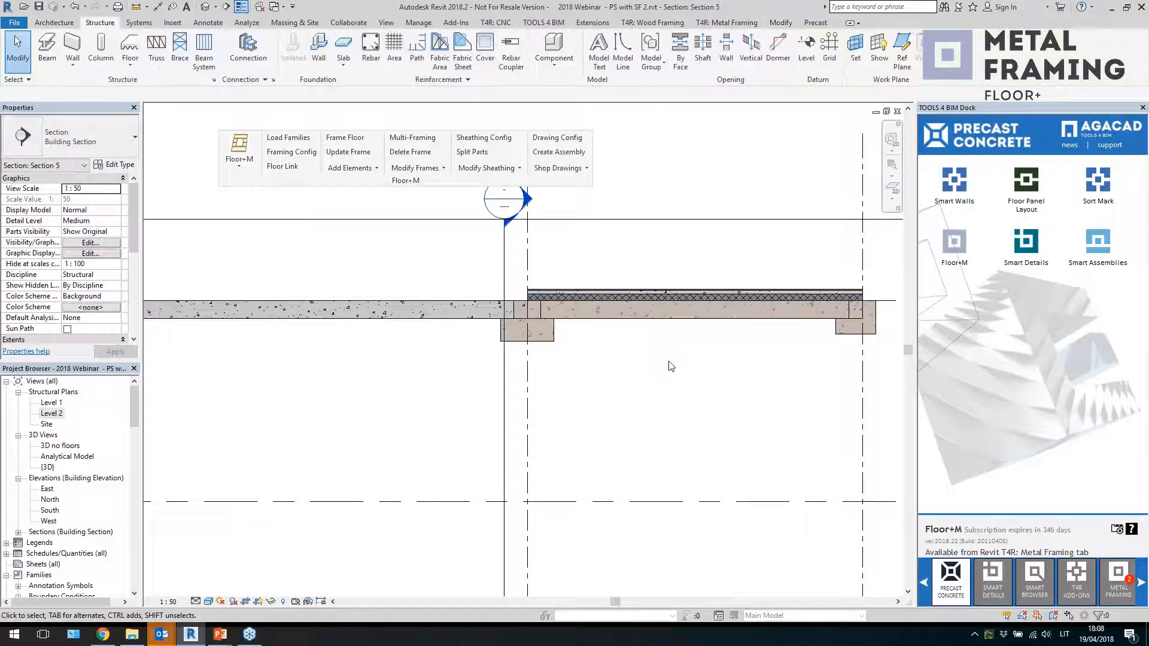
{"action": "left_click", "coordinate": [662, 317]}
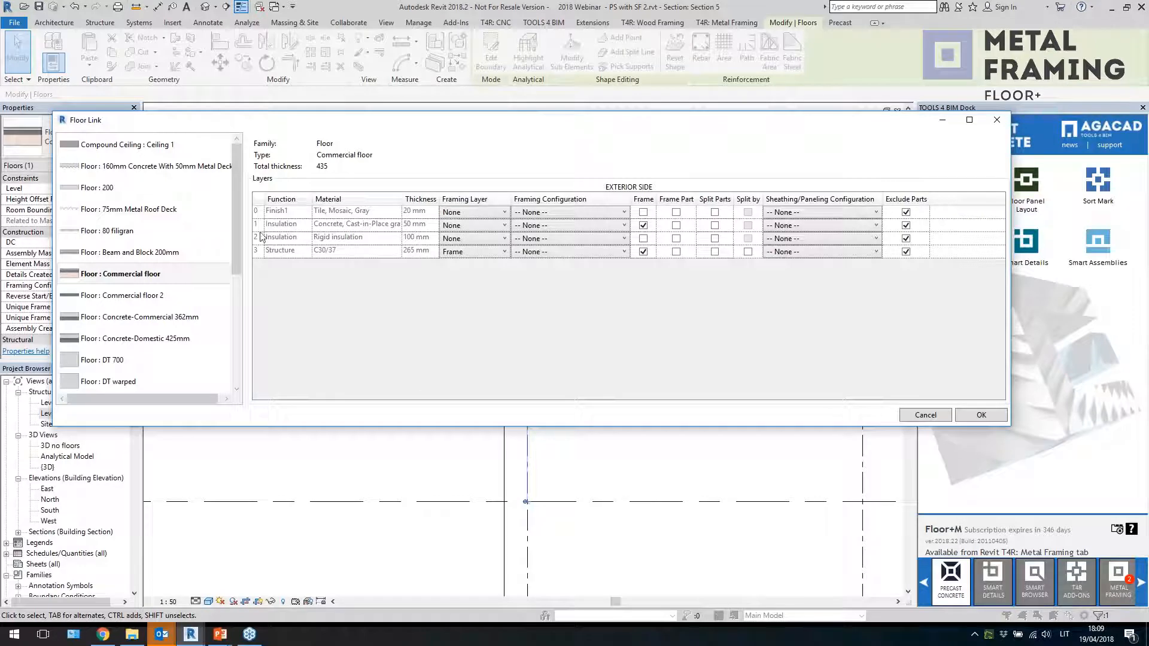
{"action": "left_click", "coordinate": [183, 296]}
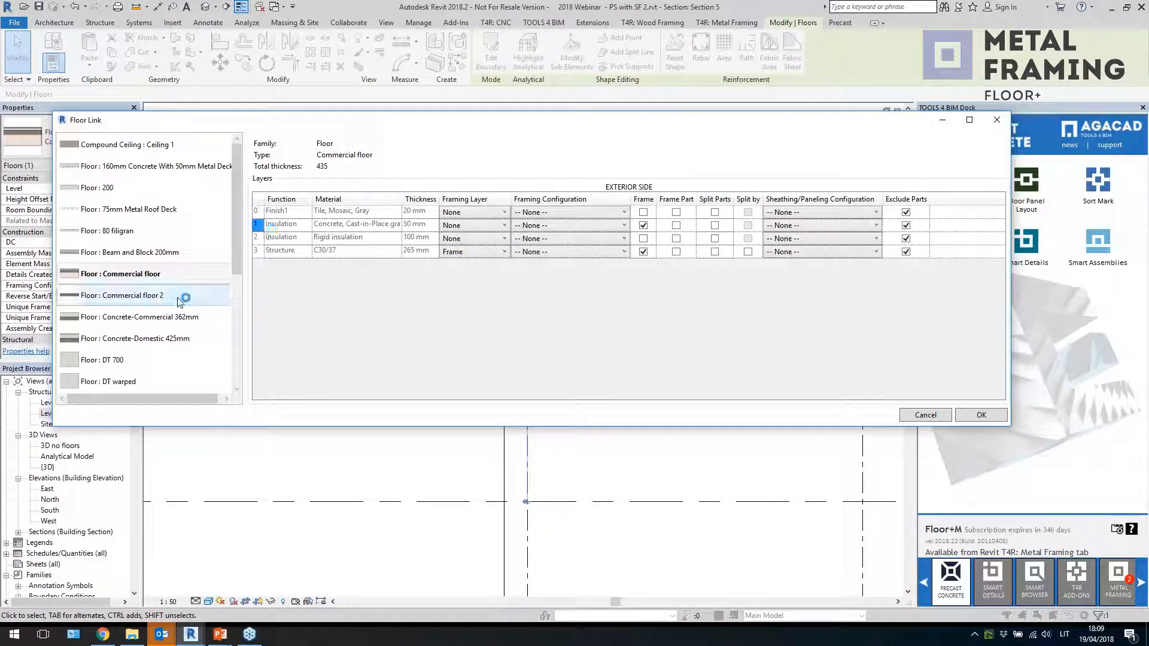
{"action": "left_click", "coordinate": [154, 277]}
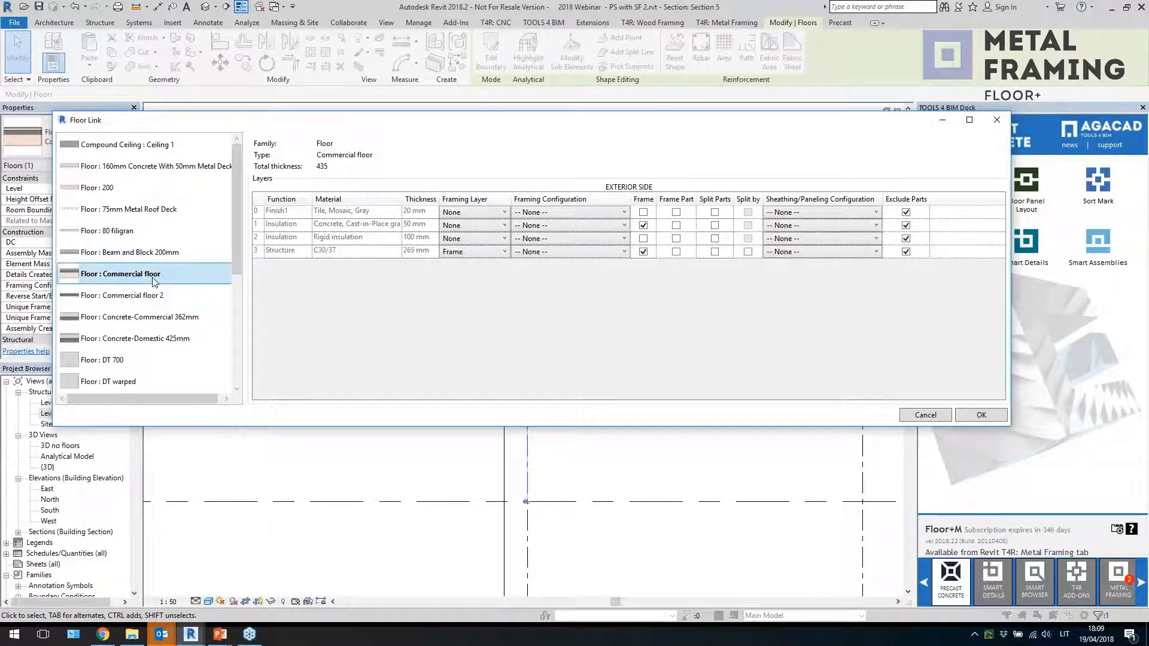
Set the Structure layer's framing layer to Flooring and its framing configuration to M_HCS 265, then confirm
{"action": "left_click", "coordinate": [552, 255]}
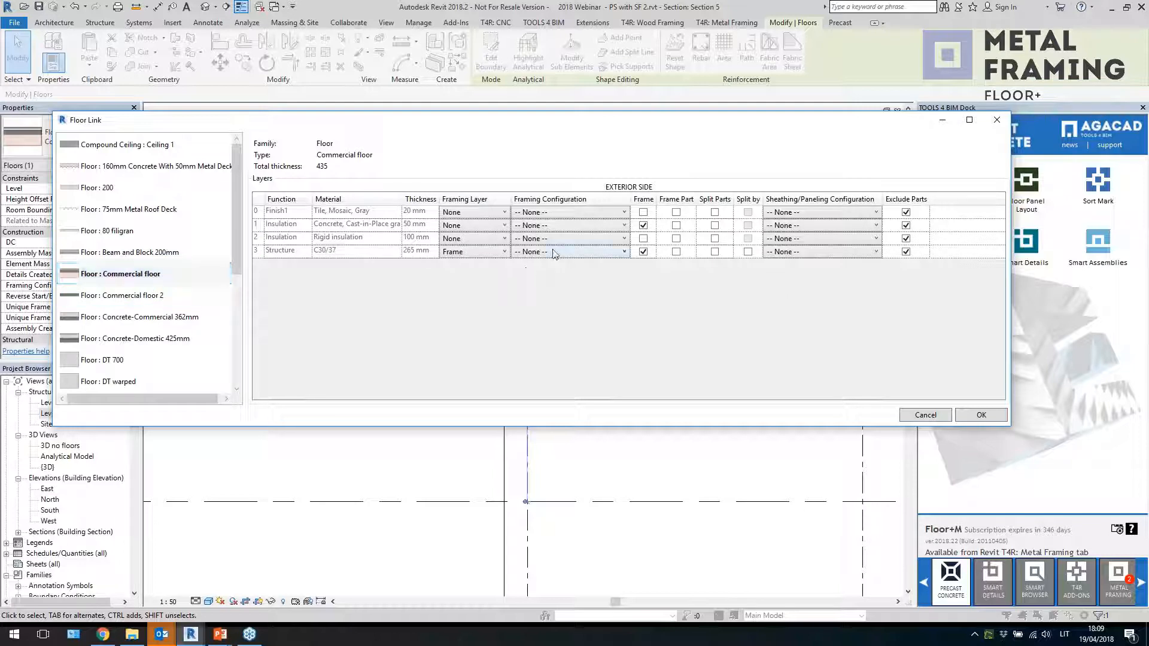
{"action": "left_click", "coordinate": [554, 254]}
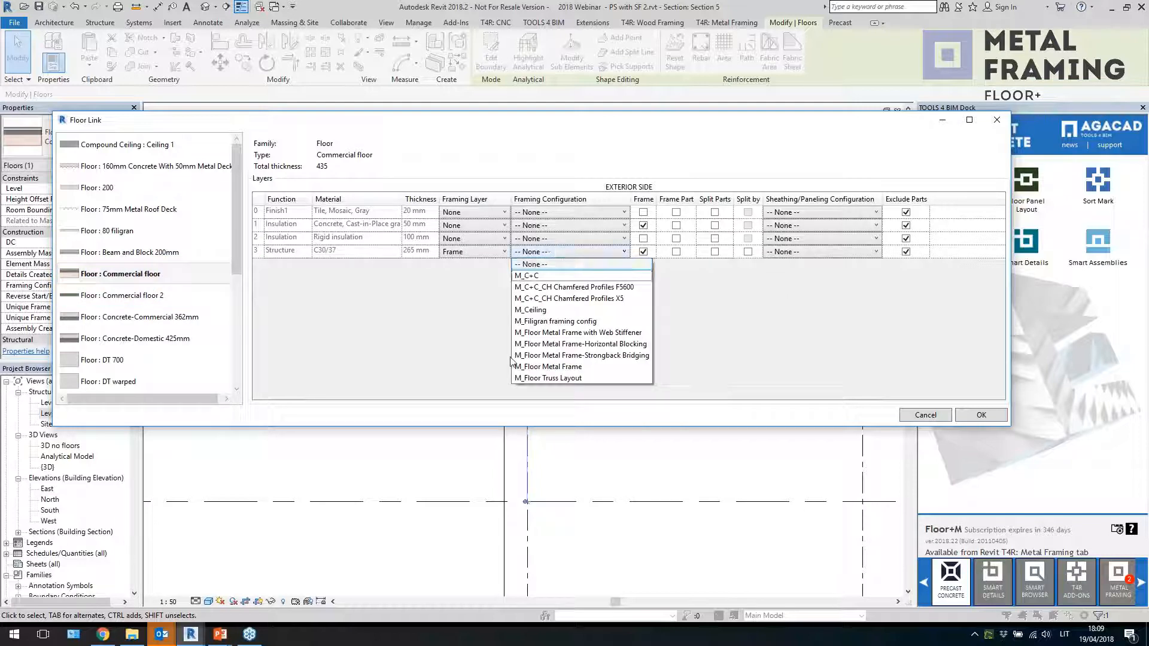
{"action": "left_click", "coordinate": [459, 328]}
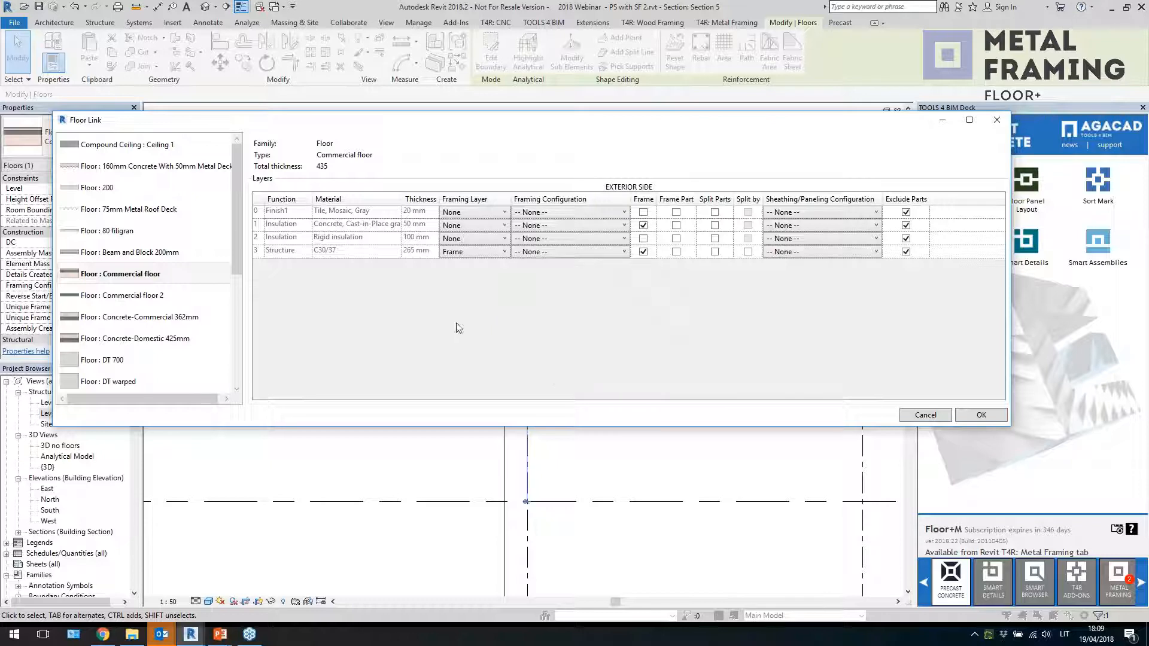
{"action": "left_click", "coordinate": [478, 253]}
{"action": "left_click", "coordinate": [468, 276]}
{"action": "left_click", "coordinate": [569, 253]}
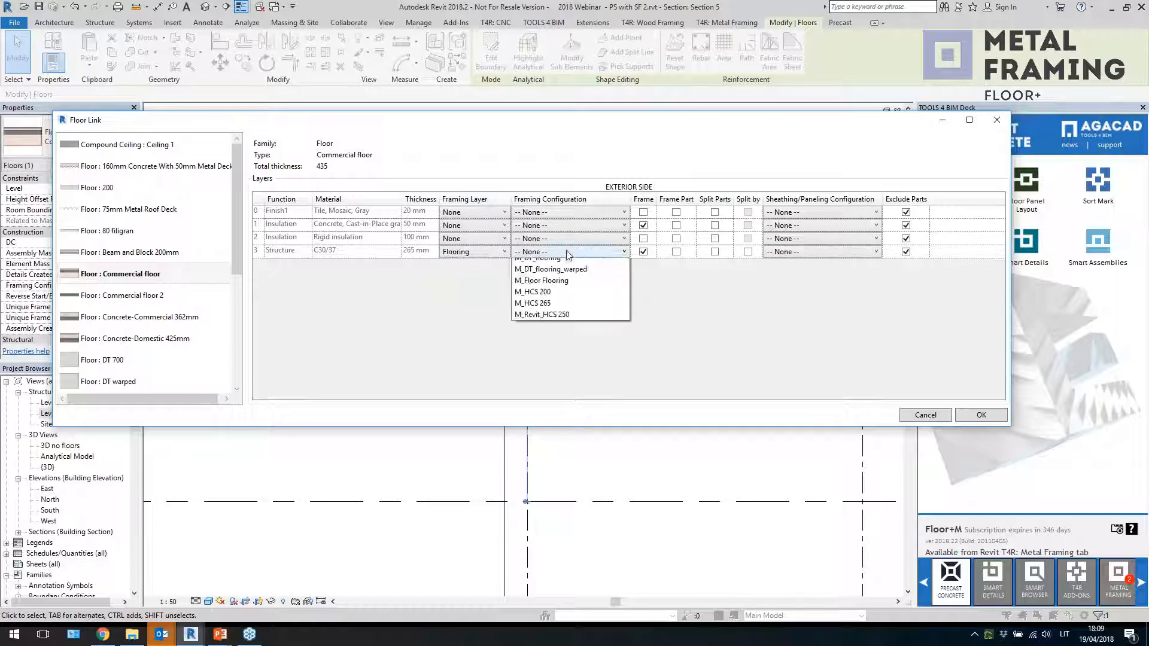
{"action": "left_click", "coordinate": [563, 318]}
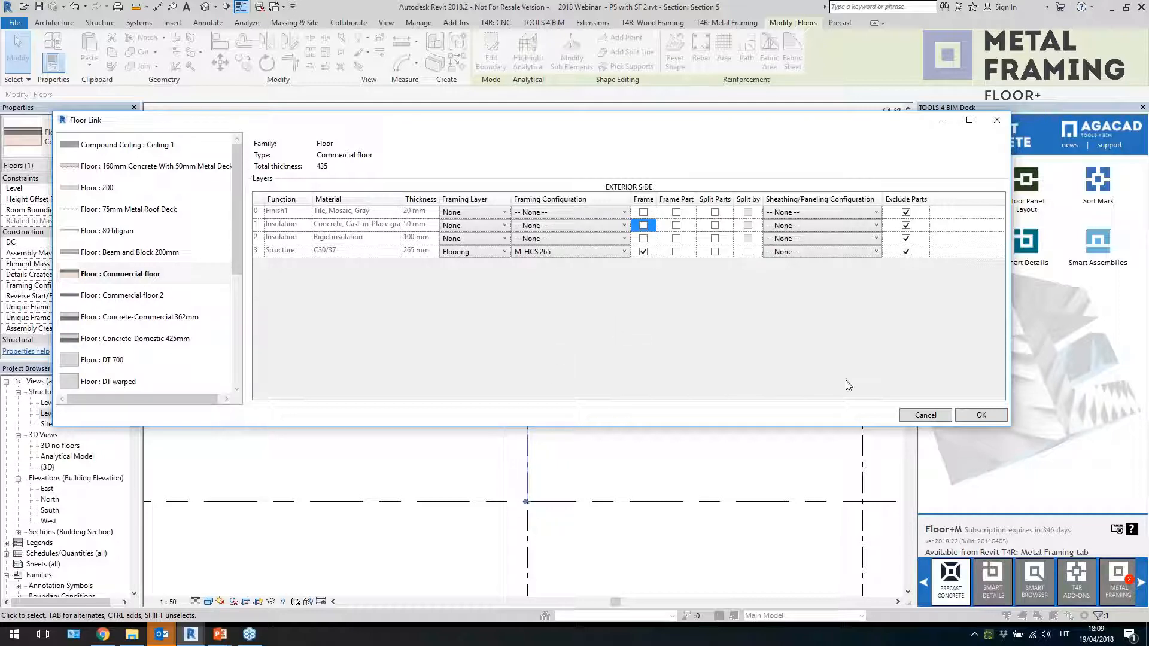
{"action": "left_click", "coordinate": [957, 419]}
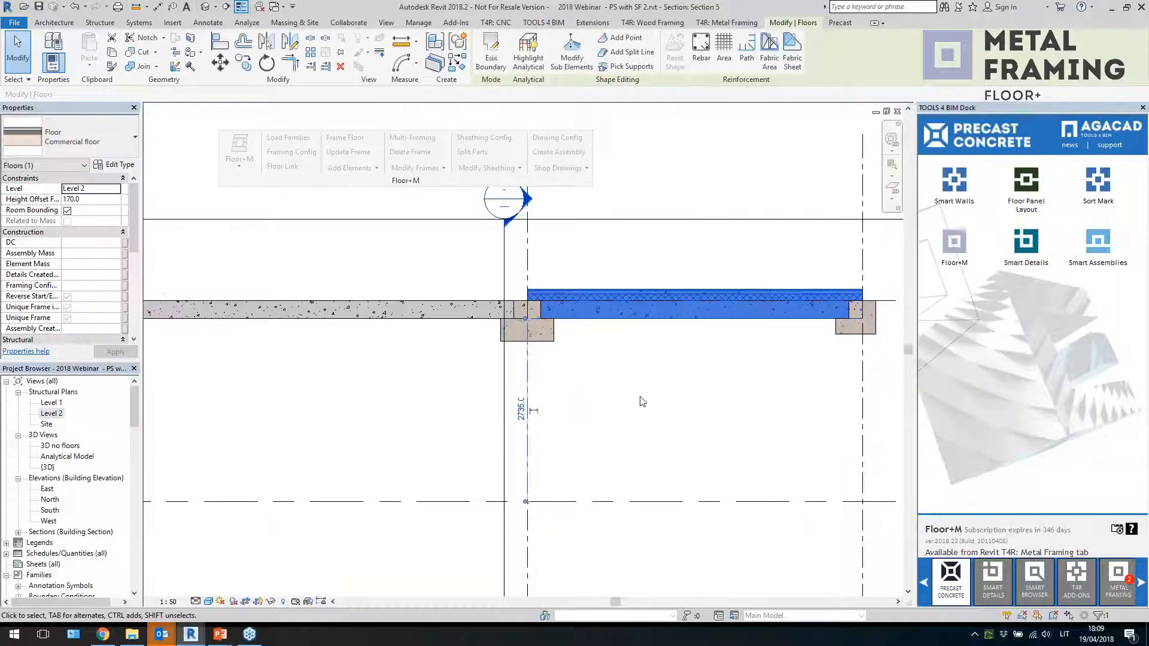
{"action": "key", "text": "Escape"}
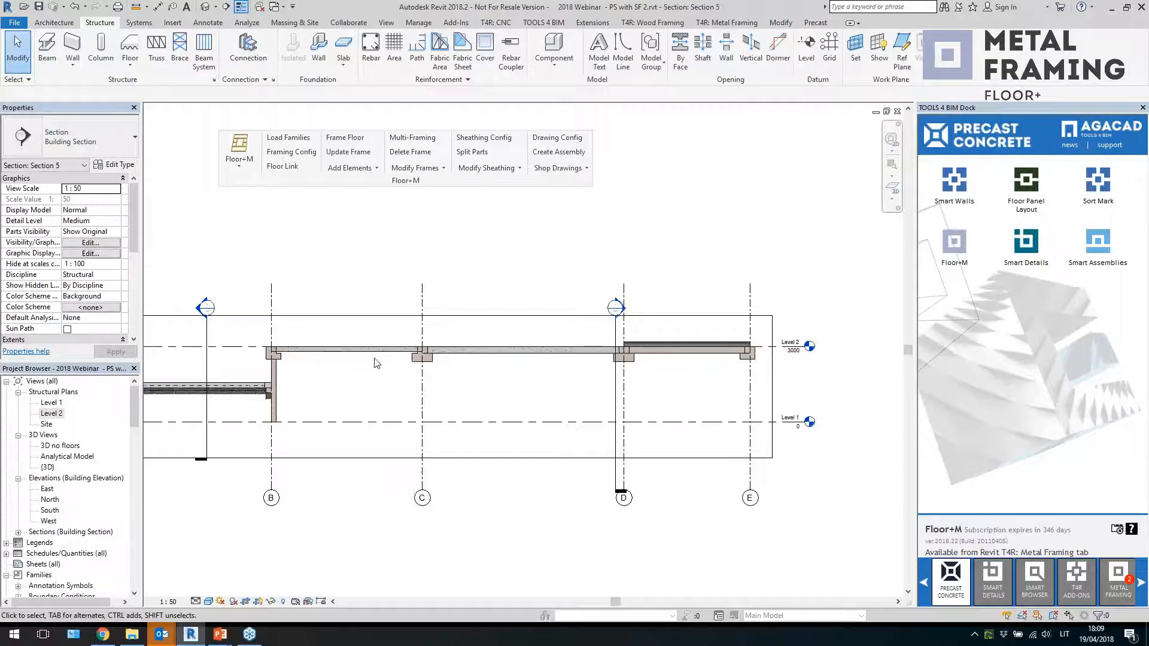
Select the floors in the section and run Add Flooring on them
{"action": "left_click", "coordinate": [559, 350]}
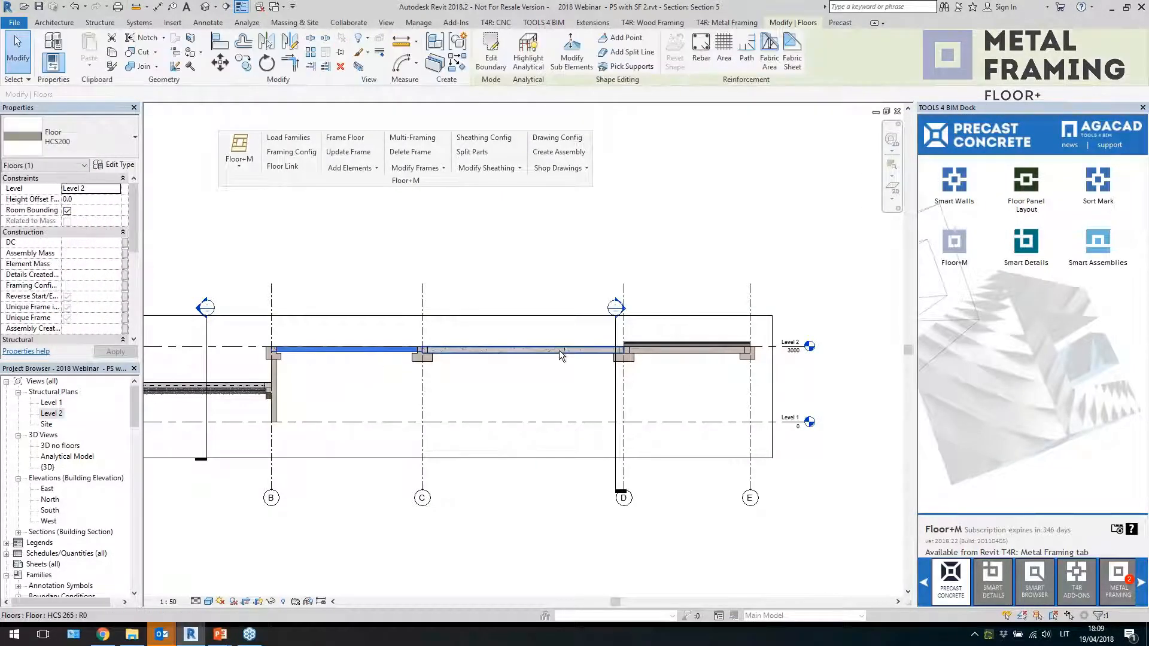
{"action": "left_click", "coordinate": [664, 352], "text": "ctrl"}
{"action": "scroll", "coordinate": [664, 353], "scroll_direction": "up", "scroll_amount": 1}
{"action": "left_click", "coordinate": [351, 169]}
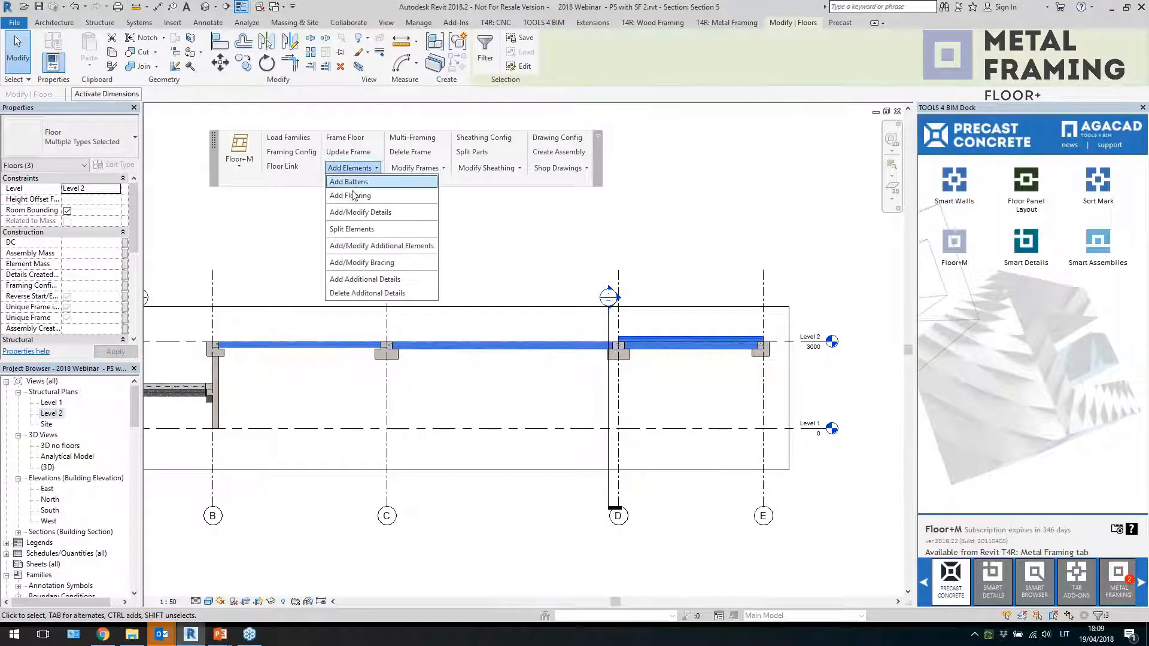
{"action": "left_click", "coordinate": [350, 195]}
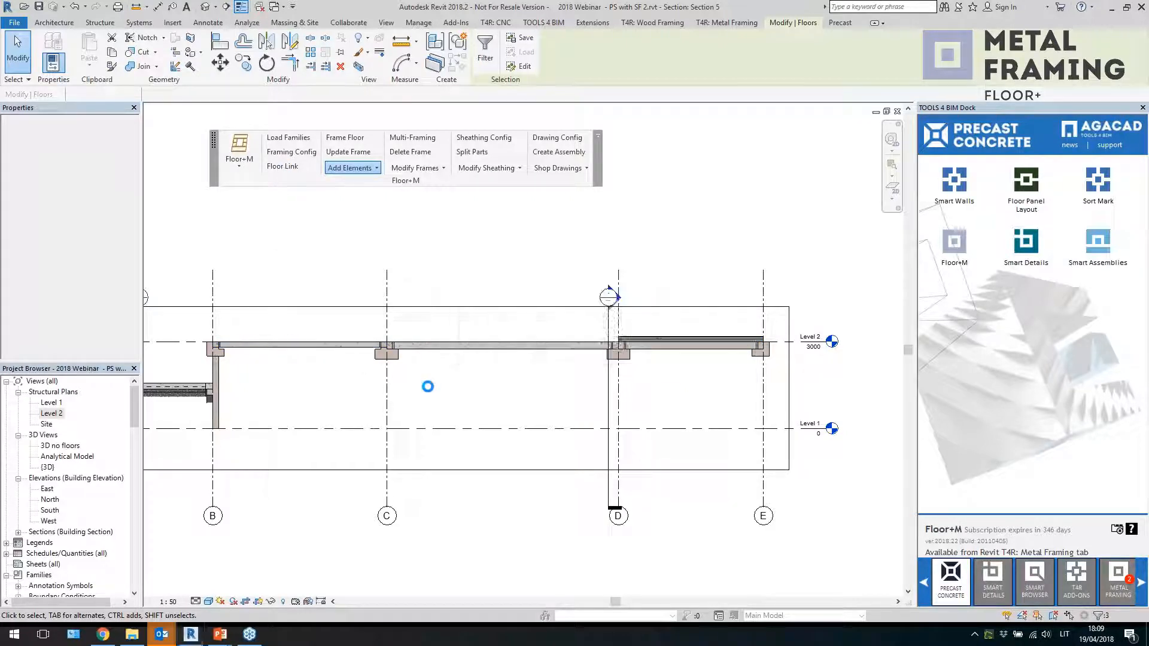
Inspect the generated hollow-core slab elements along the section
{"action": "scroll", "coordinate": [242, 358], "scroll_direction": "up", "scroll_amount": 2}
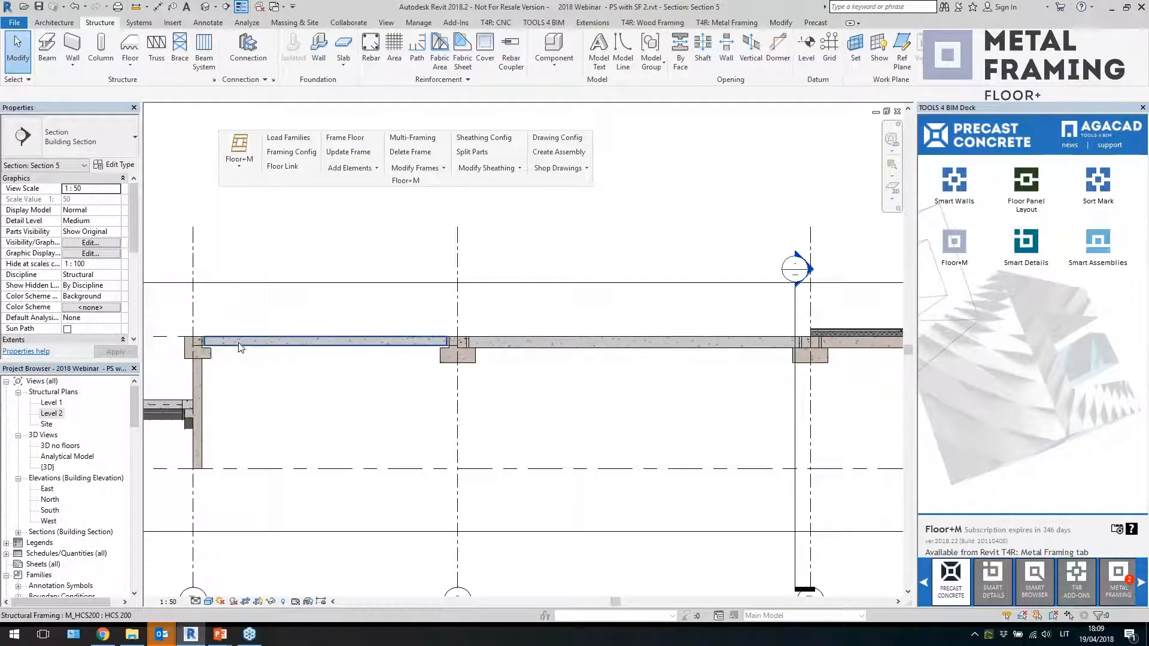
{"action": "left_click", "coordinate": [240, 344]}
{"action": "scroll", "coordinate": [239, 345], "scroll_direction": "up", "scroll_amount": 1}
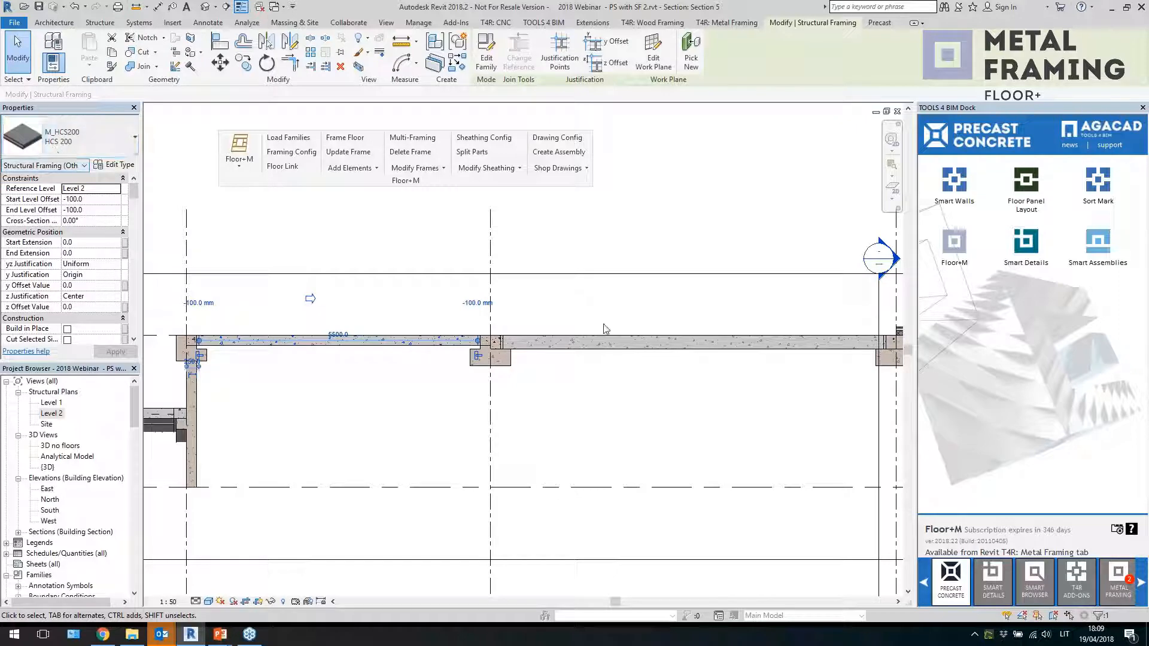
{"action": "left_click", "coordinate": [596, 343]}
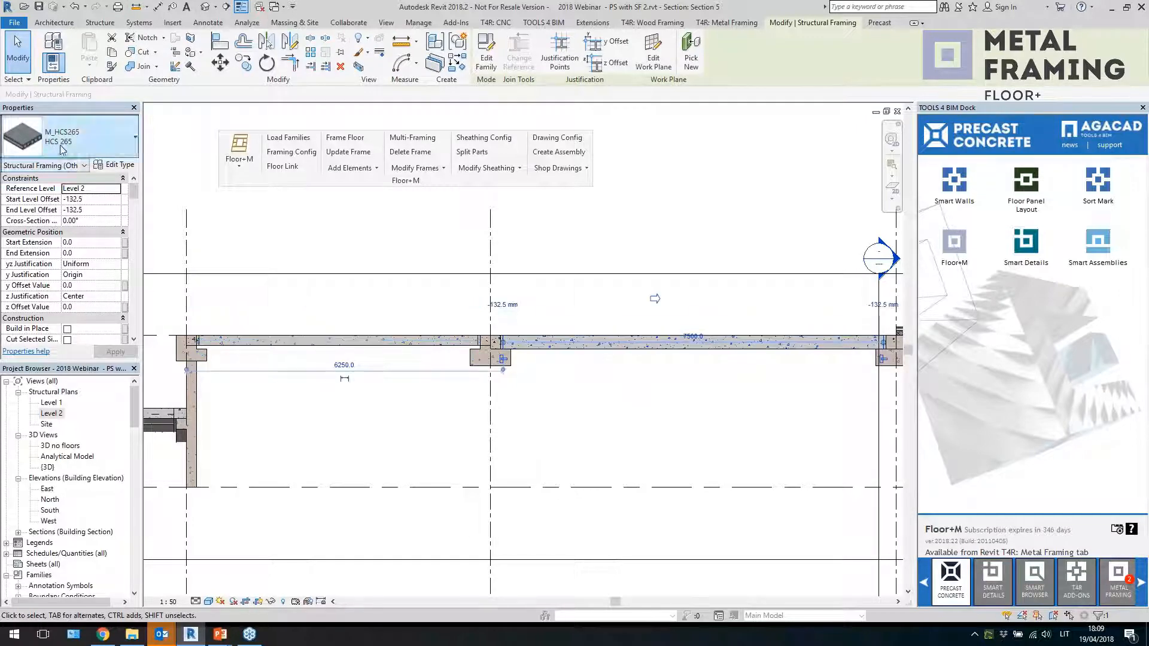
{"action": "scroll", "coordinate": [658, 395], "scroll_direction": "down", "scroll_amount": 3}
{"action": "left_click", "coordinate": [575, 368]}
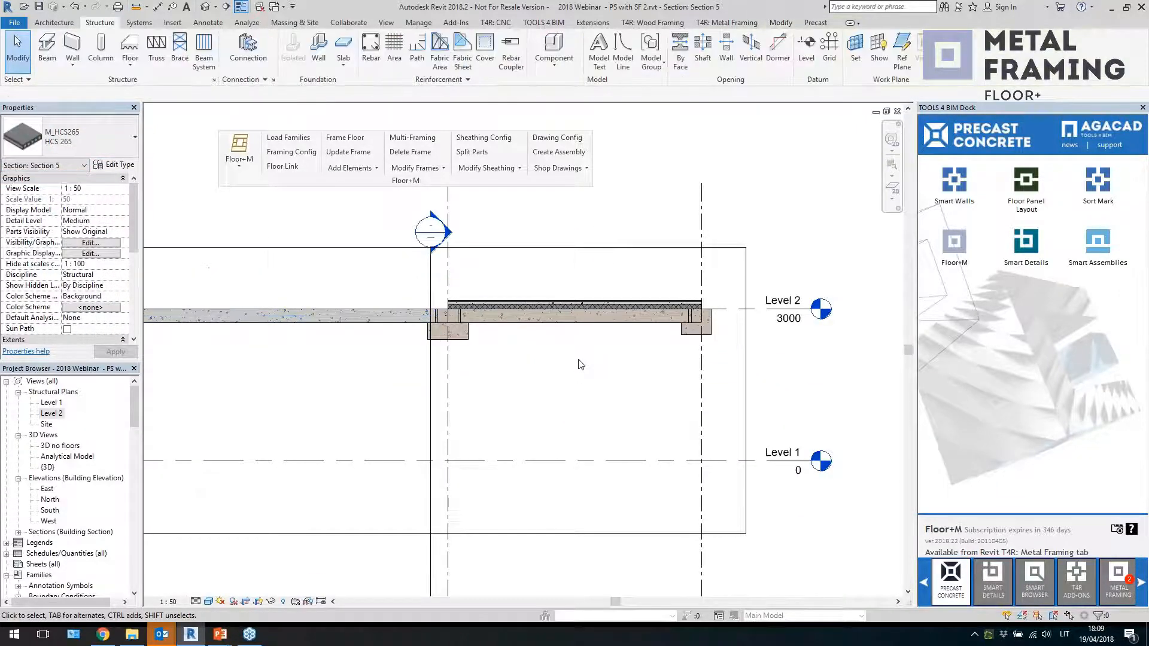
{"action": "scroll", "coordinate": [557, 335], "scroll_direction": "up", "scroll_amount": 3}
{"action": "left_click", "coordinate": [549, 317]}
{"action": "scroll", "coordinate": [687, 323], "scroll_direction": "up", "scroll_amount": 1}
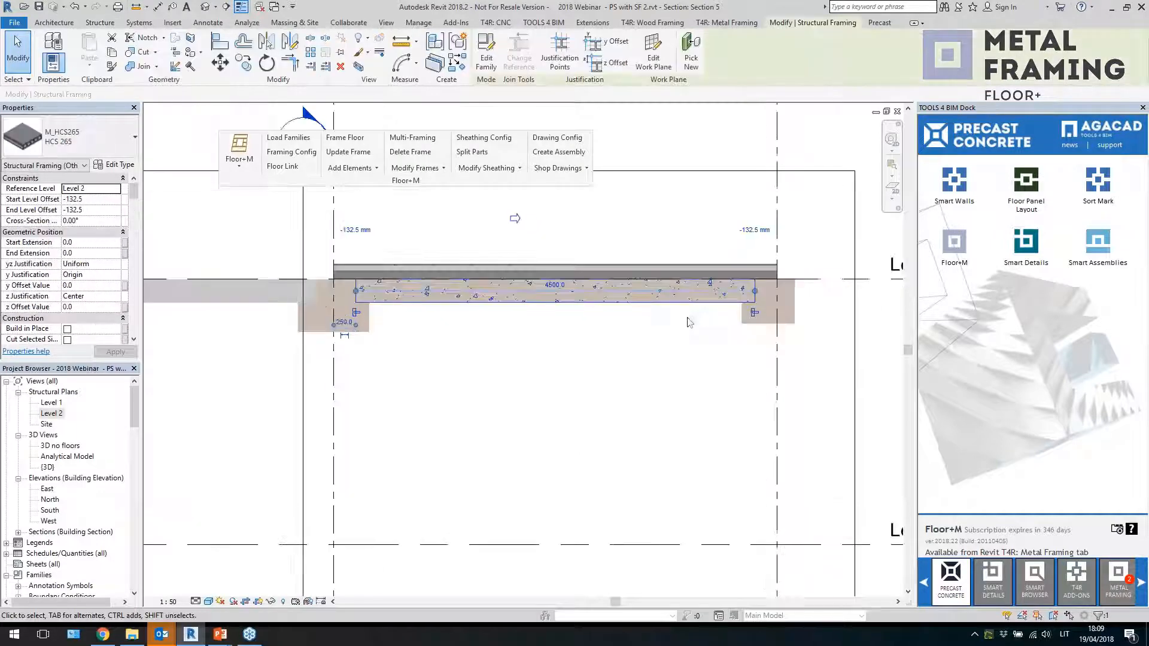
{"action": "left_click", "coordinate": [576, 350]}
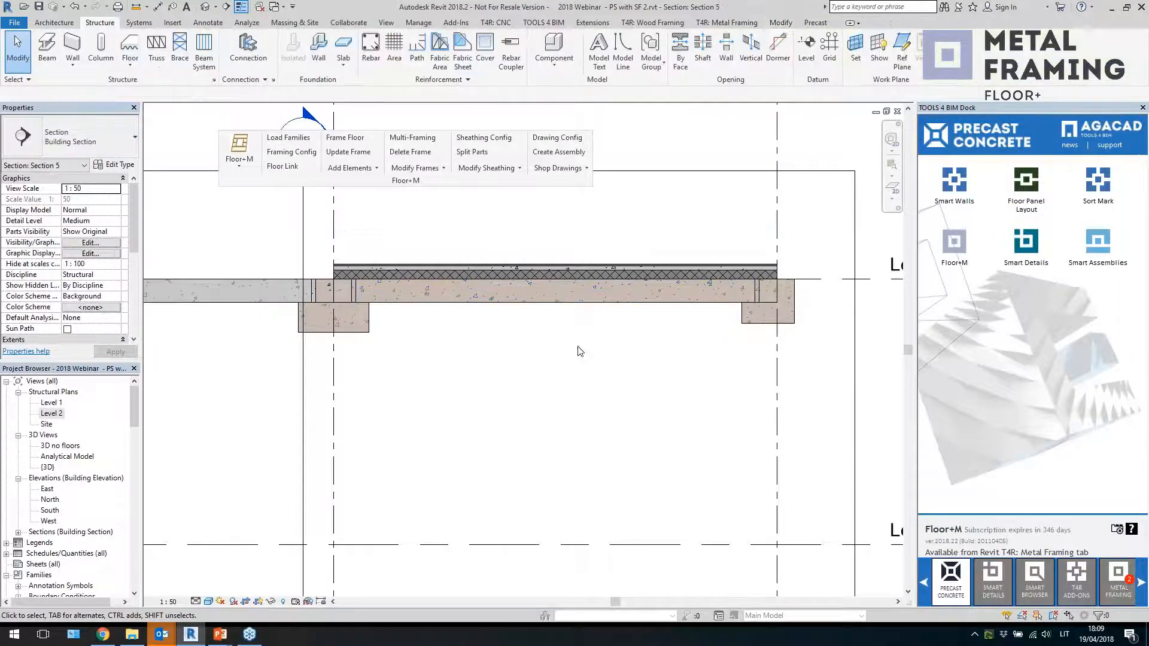
Open the 3D view and examine the framed hollow-core floors and their slab elements
{"action": "scroll", "coordinate": [577, 346], "scroll_direction": "down", "scroll_amount": 3}
{"action": "double_click", "coordinate": [47, 466]}
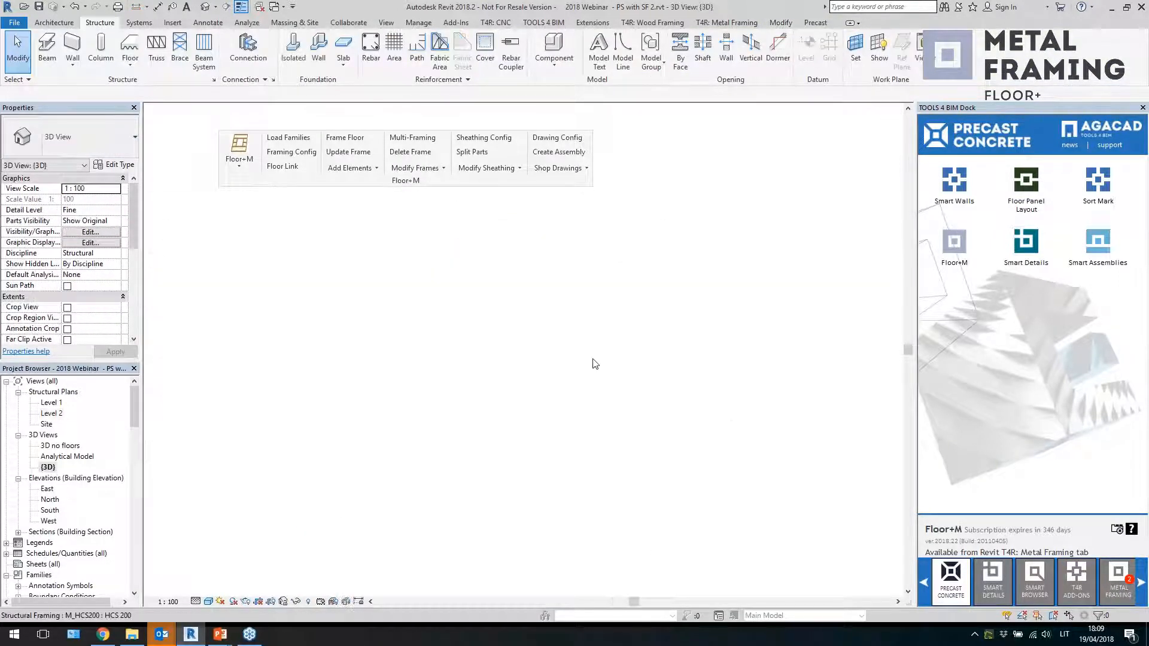
{"action": "scroll", "coordinate": [422, 387], "scroll_direction": "down", "scroll_amount": 2}
{"action": "scroll", "coordinate": [598, 433], "scroll_direction": "up", "scroll_amount": 4}
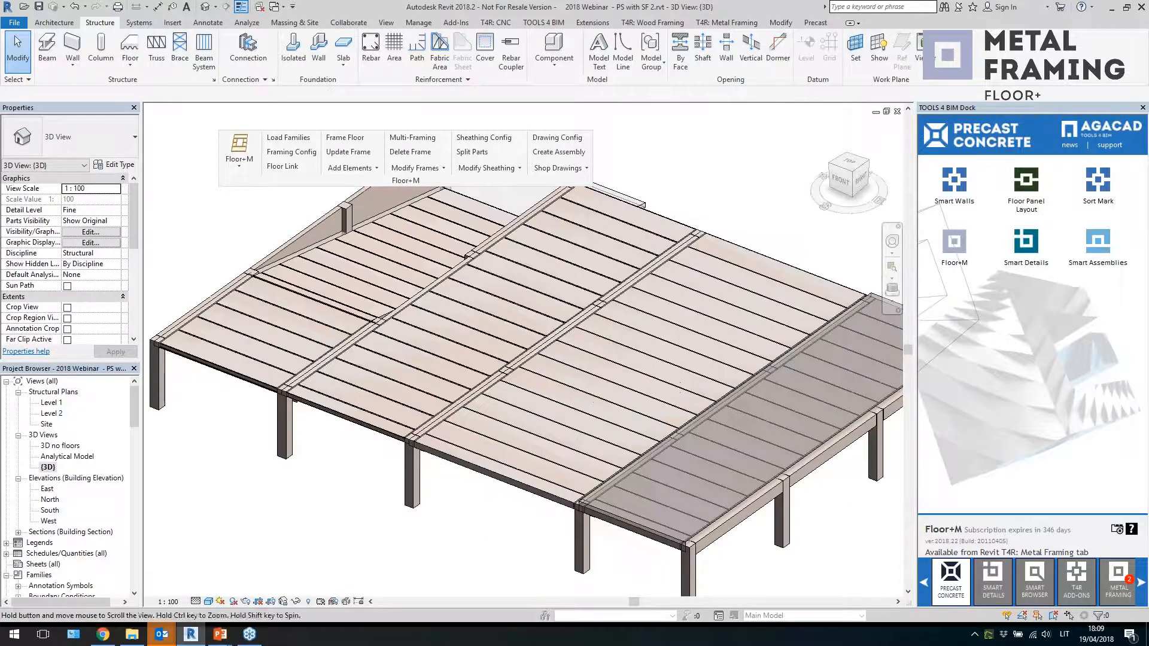
{"action": "middle_click_drag", "start_coordinate": [575, 428], "coordinate": [590, 518], "text": "shift"}
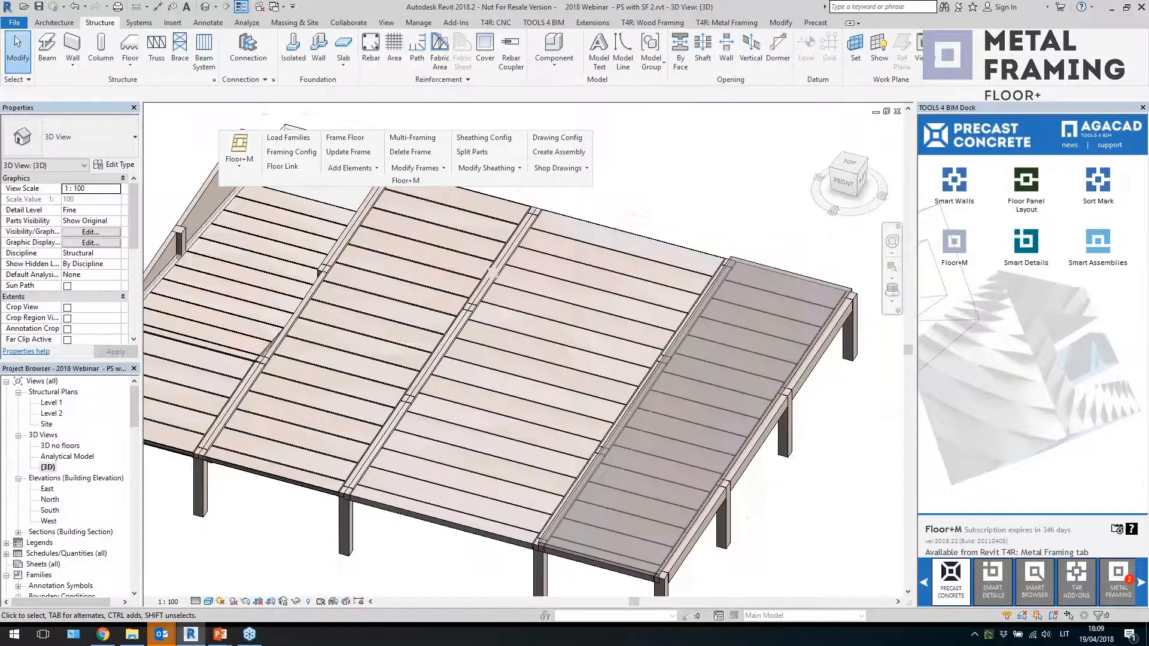
{"action": "left_click", "coordinate": [484, 498]}
{"action": "left_click", "coordinate": [257, 476]}
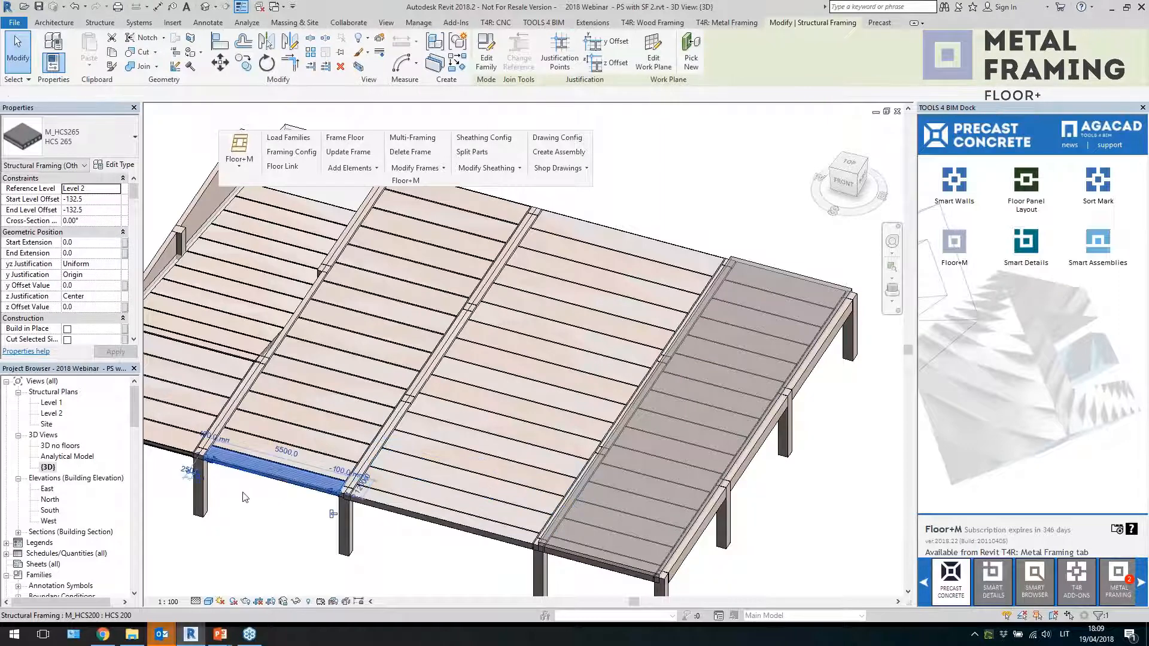
Inspect the hollow-core slab elements and the commercial floor in the 3D view
{"action": "scroll", "coordinate": [285, 480], "scroll_direction": "up", "scroll_amount": 2}
{"action": "scroll", "coordinate": [285, 480], "scroll_direction": "down", "scroll_amount": 3}
{"action": "key", "text": "Escape"}
{"action": "scroll", "coordinate": [559, 504], "scroll_direction": "up", "scroll_amount": 5}
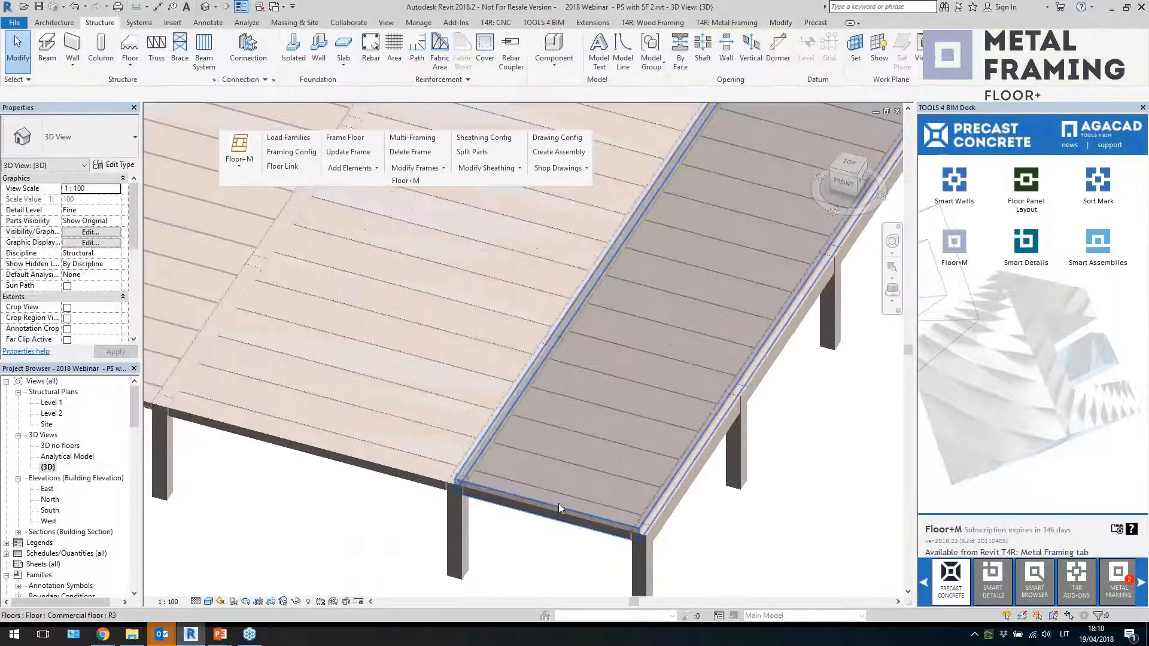
{"action": "left_click", "coordinate": [555, 510]}
{"action": "key", "text": "Escape"}
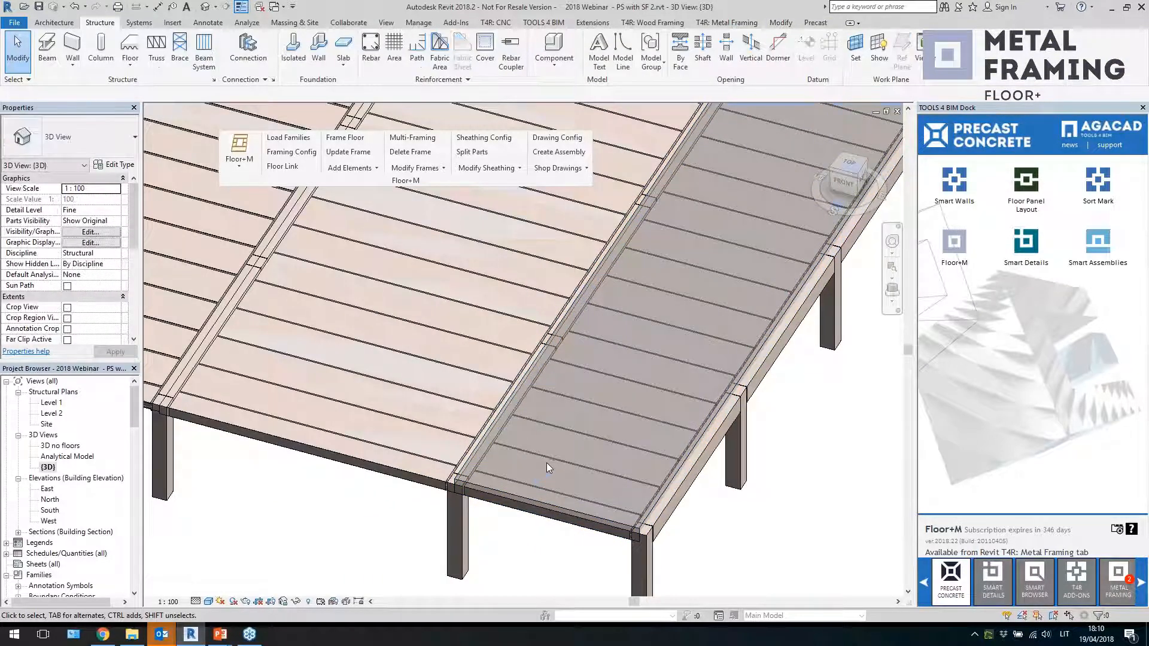
{"action": "scroll", "coordinate": [547, 466], "scroll_direction": "down", "scroll_amount": 2}
{"action": "left_click", "coordinate": [568, 432]}
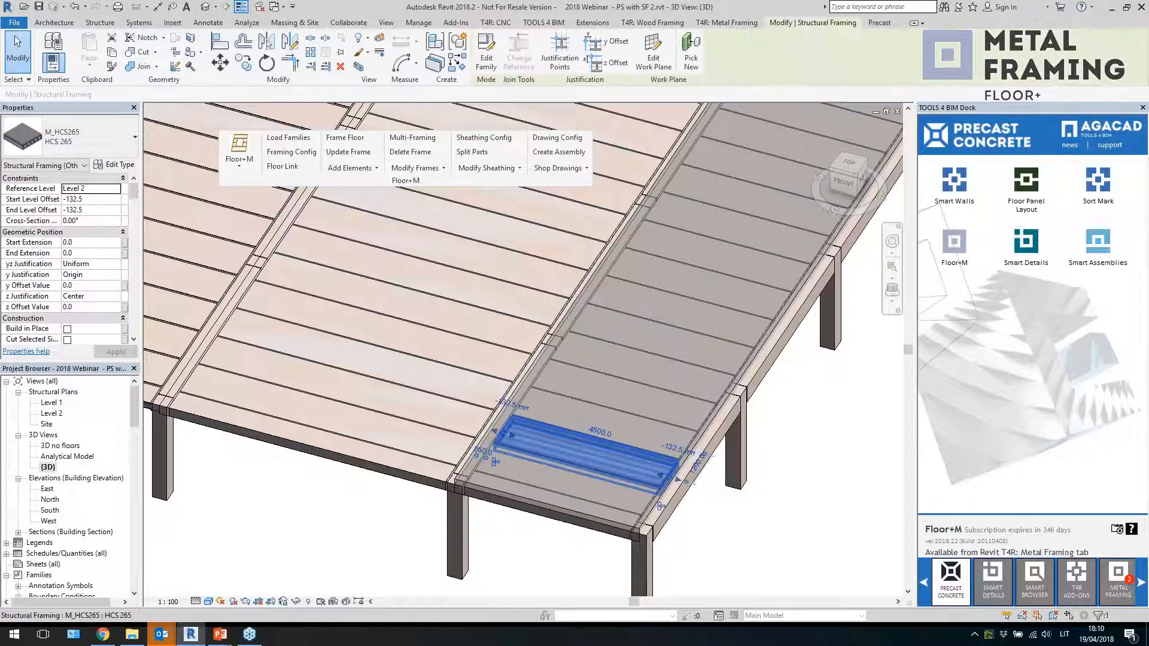
{"action": "scroll", "coordinate": [630, 446], "scroll_direction": "down", "scroll_amount": 2}
{"action": "scroll", "coordinate": [629, 445], "scroll_direction": "down", "scroll_amount": 2}
{"action": "key", "text": "Escape"}
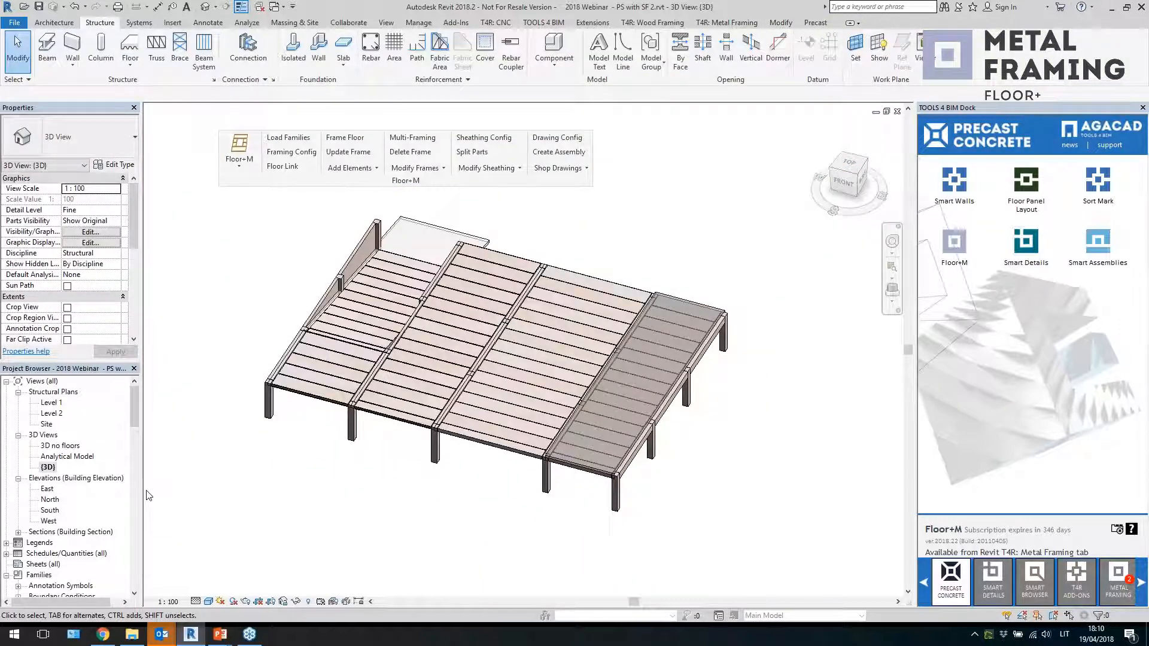
{"action": "middle_click_drag", "start_coordinate": [338, 495], "coordinate": [323, 509]}
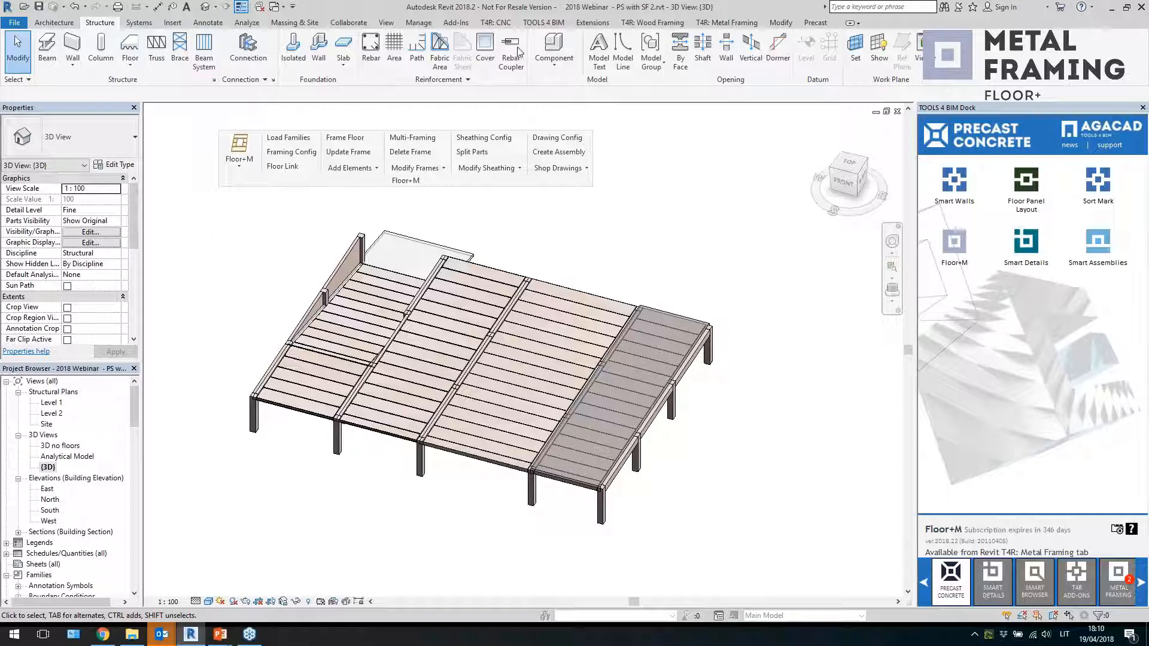
Place two Cut Opening 1200x1200 components on the face of the hollow-core floor
{"action": "left_click", "coordinate": [553, 48]}
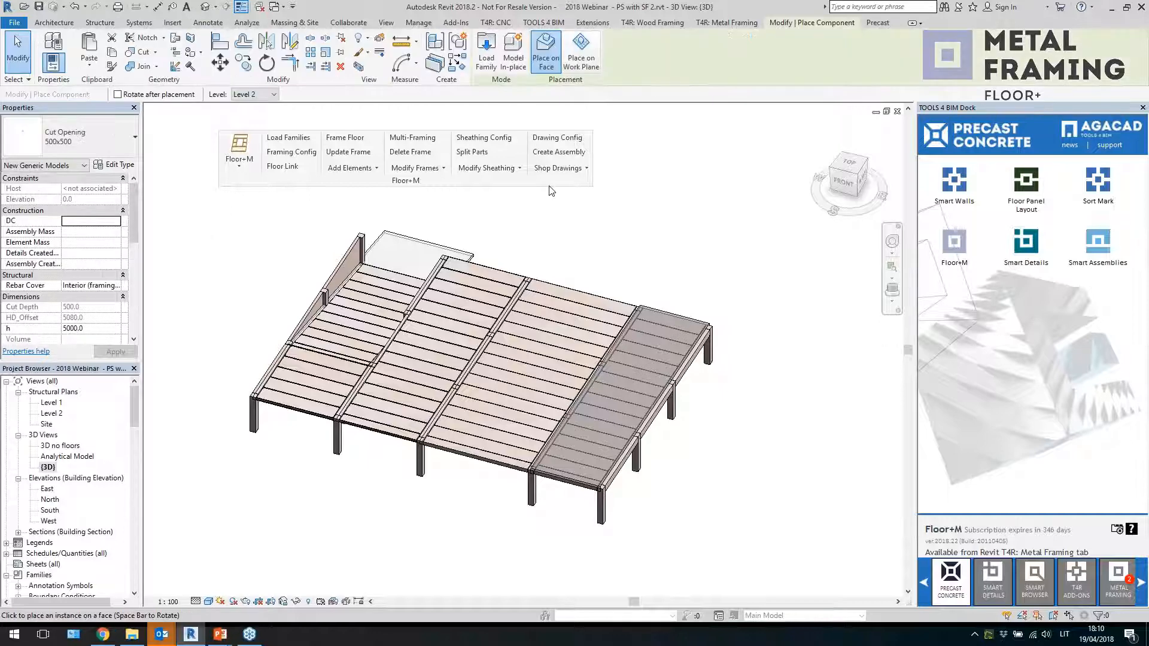
{"action": "left_click", "coordinate": [99, 139]}
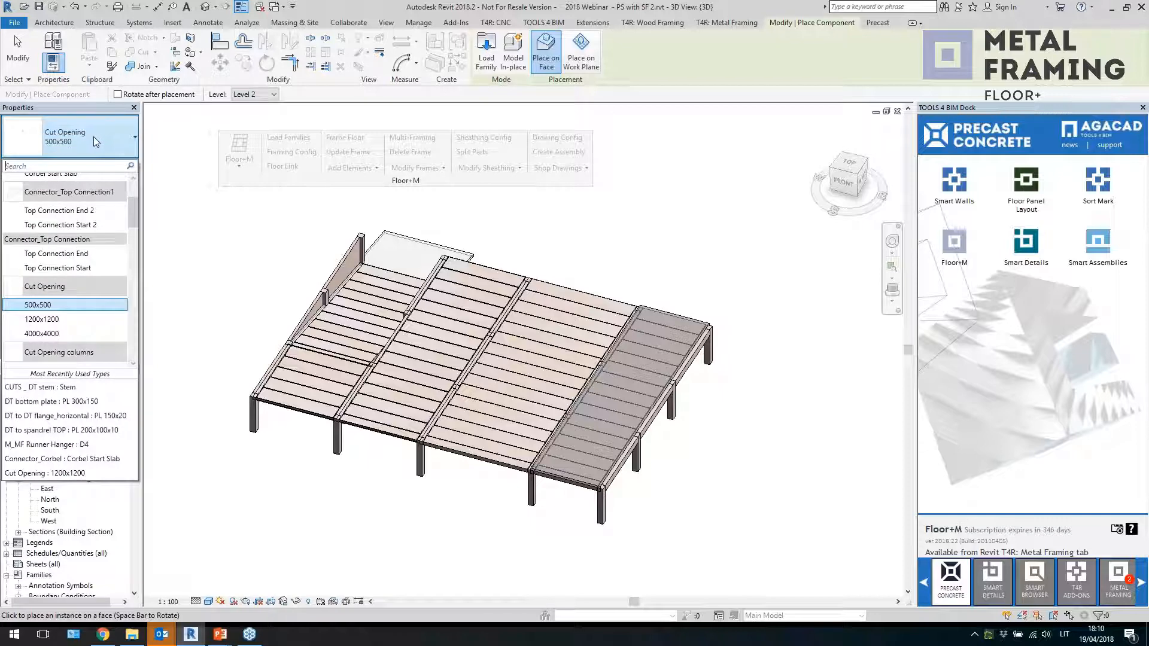
{"action": "left_click", "coordinate": [66, 324]}
{"action": "scroll", "coordinate": [554, 331], "scroll_direction": "up", "scroll_amount": 2}
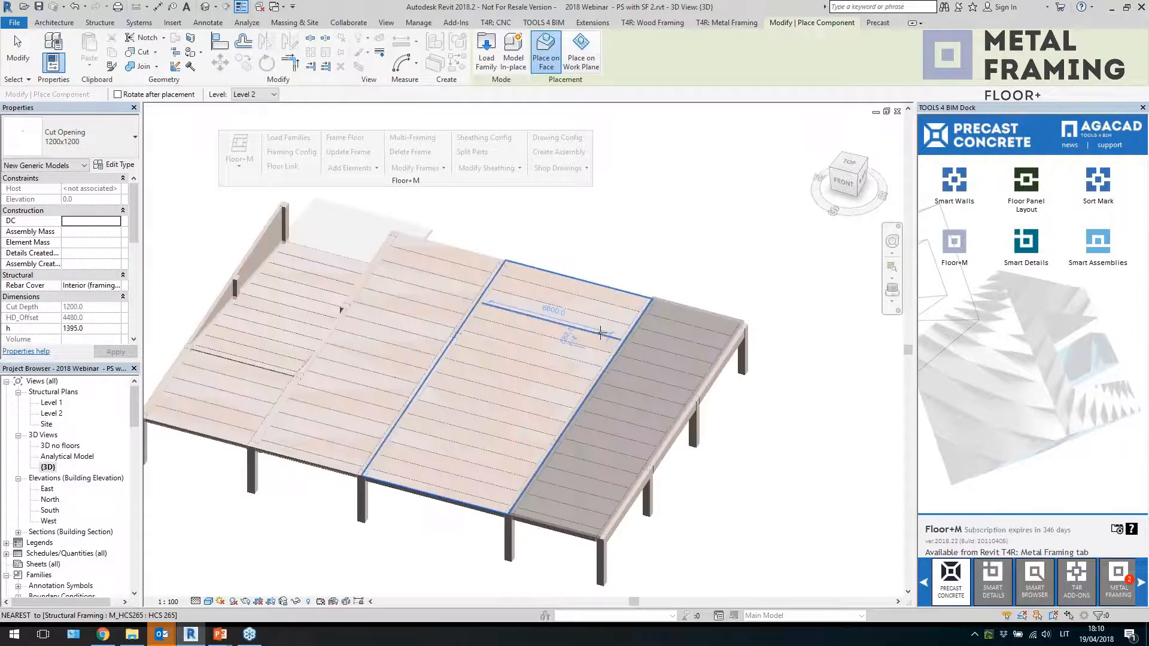
{"action": "scroll", "coordinate": [554, 331], "scroll_direction": "up", "scroll_amount": 3}
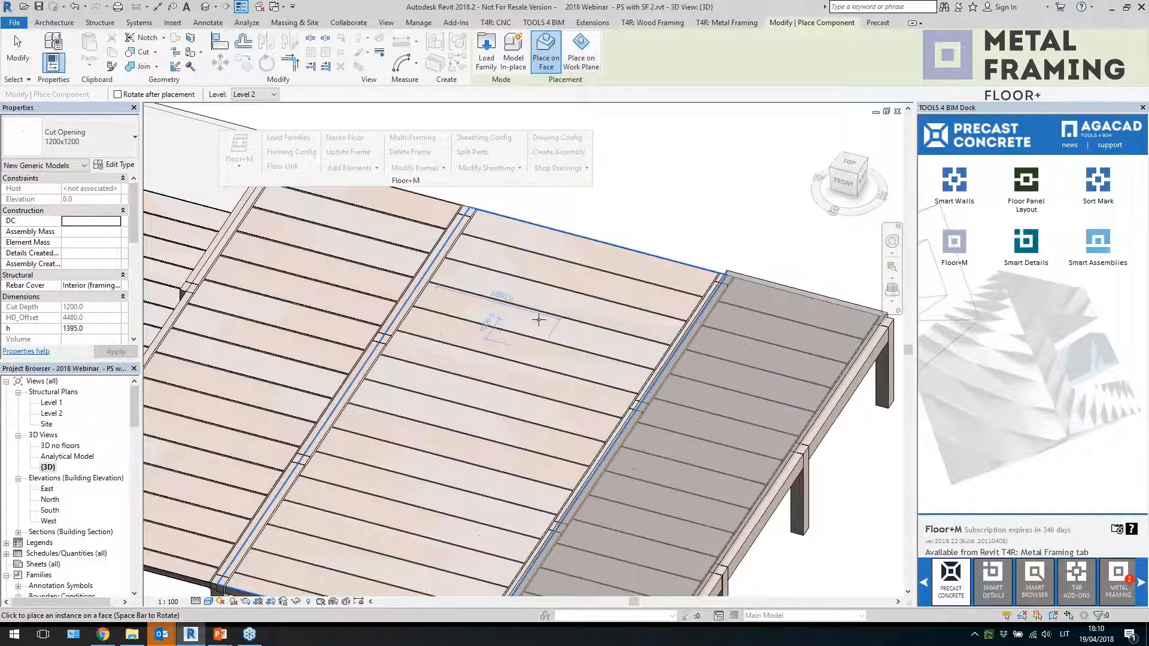
{"action": "left_click", "coordinate": [600, 392]}
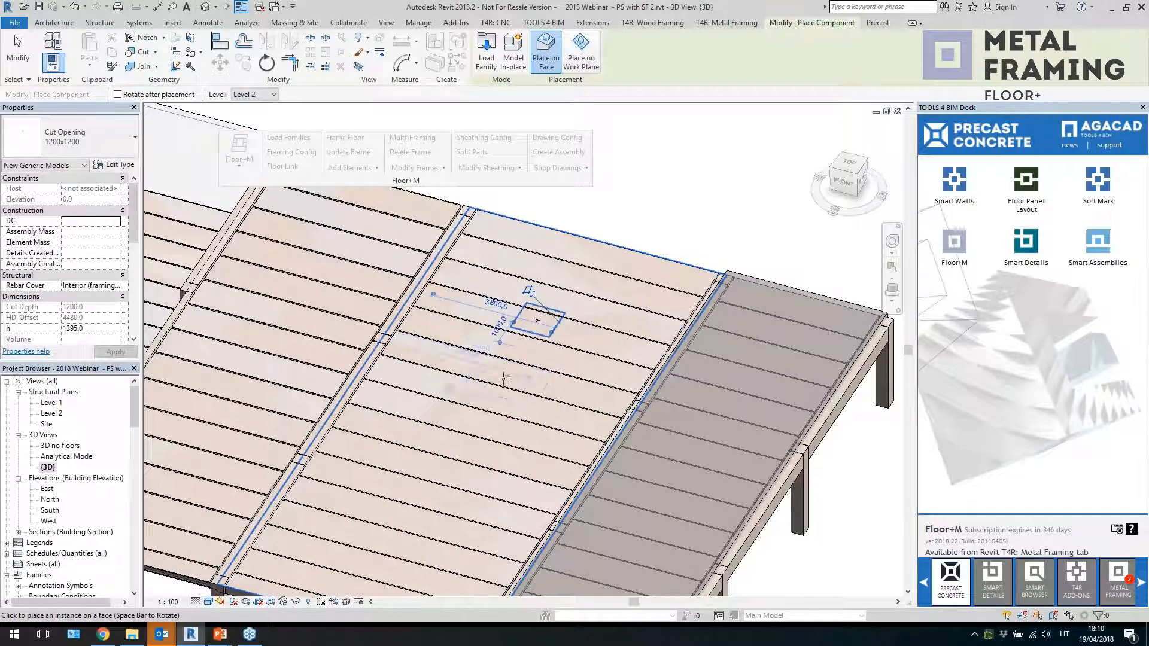
{"action": "left_click", "coordinate": [543, 408]}
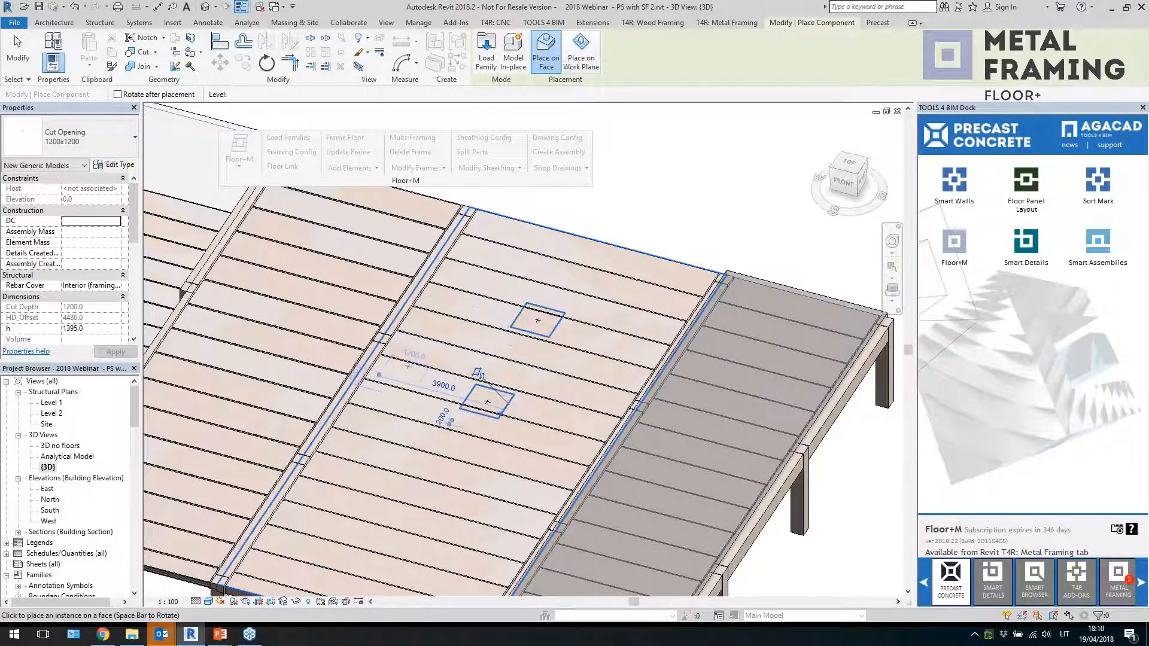
Place a Cut Opening 500x500 component on the same hollow-core floor
{"action": "left_click", "coordinate": [68, 138]}
{"action": "left_click", "coordinate": [60, 306]}
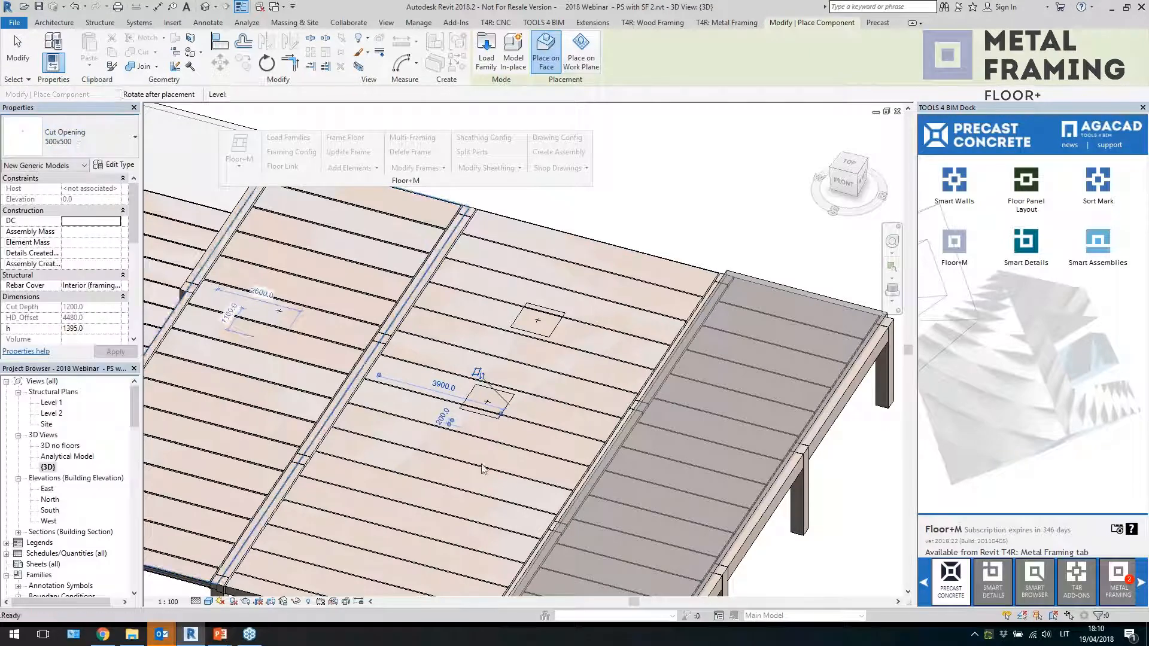
{"action": "left_click", "coordinate": [480, 506]}
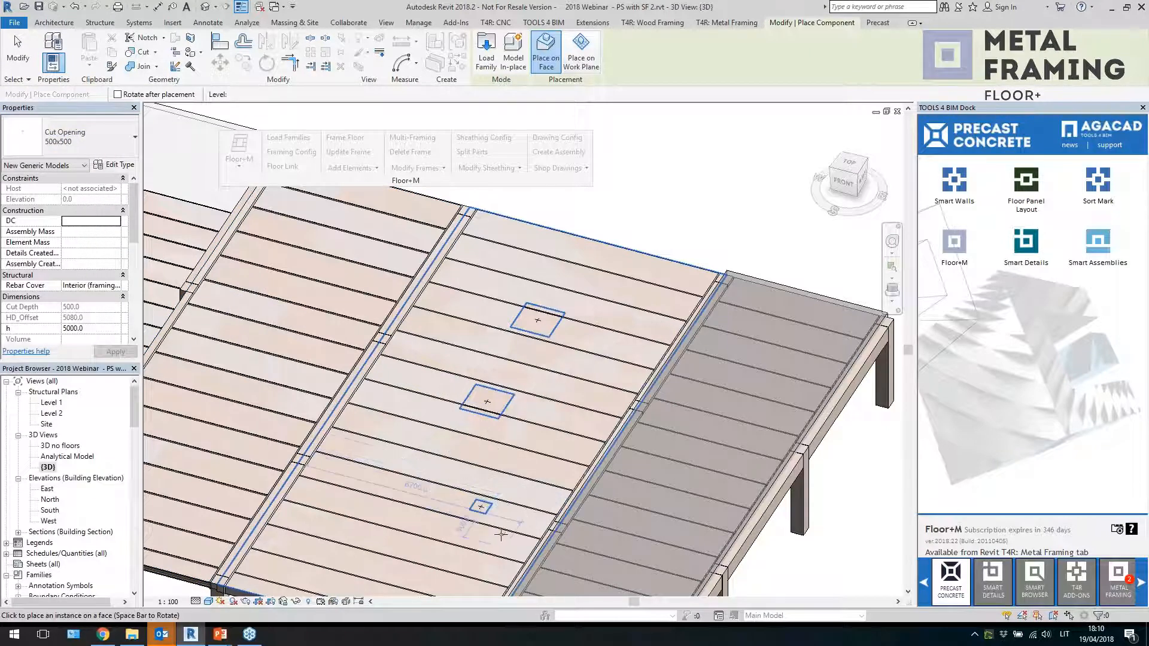
Zoom in and examine the placed cut openings in the 3D view
{"action": "key", "text": "Escape"}
{"action": "key", "text": "Escape"}
{"action": "scroll", "coordinate": [475, 499], "scroll_direction": "up", "scroll_amount": 5}
{"action": "left_click_drag", "start_coordinate": [467, 480], "coordinate": [486, 451]}
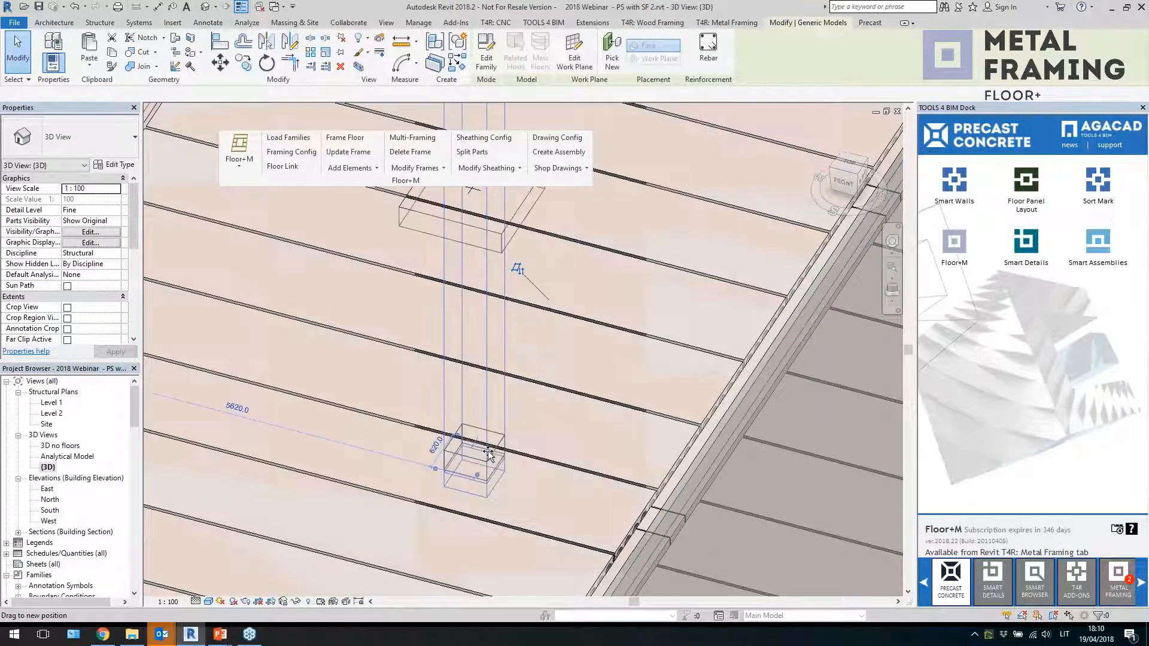
{"action": "scroll", "coordinate": [492, 528], "scroll_direction": "down", "scroll_amount": 1}
{"action": "scroll", "coordinate": [514, 329], "scroll_direction": "down", "scroll_amount": 3}
{"action": "key", "text": "Escape"}
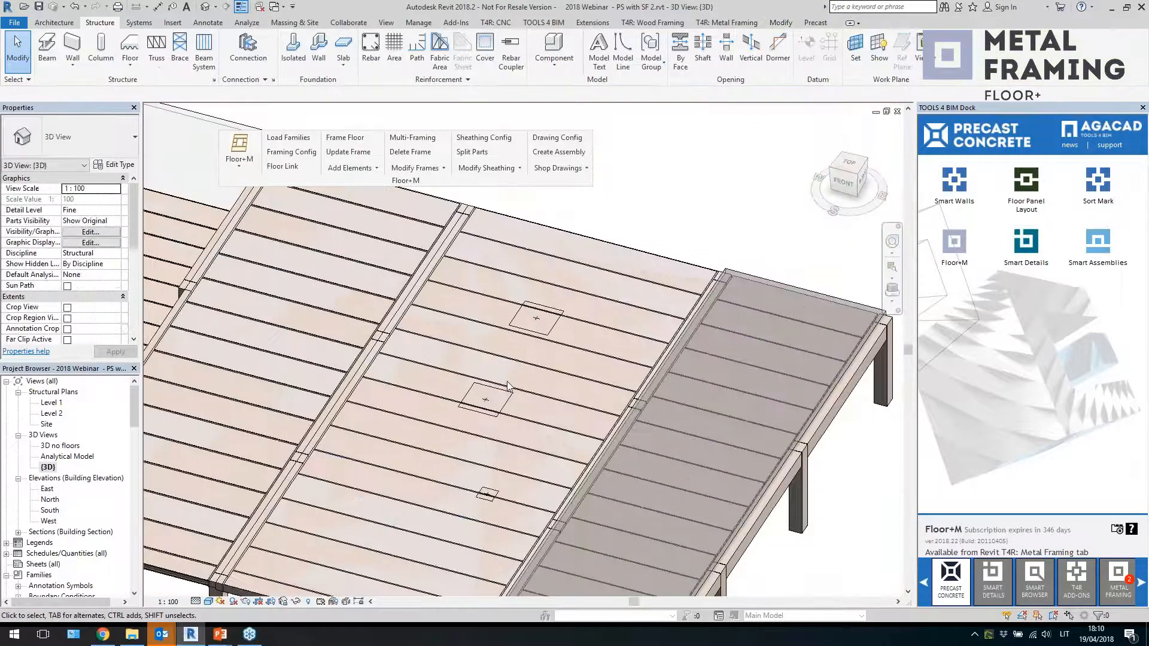
{"action": "left_click", "coordinate": [503, 407]}
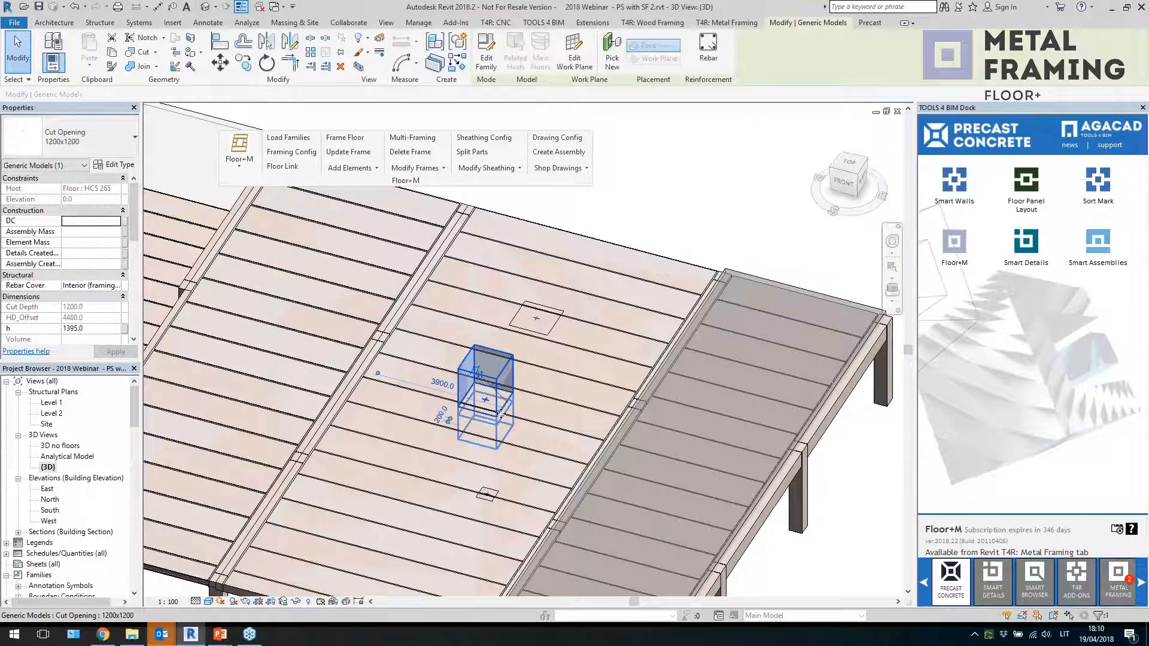
{"action": "key", "text": "Escape"}
{"action": "scroll", "coordinate": [519, 384], "scroll_direction": "up", "scroll_amount": 3}
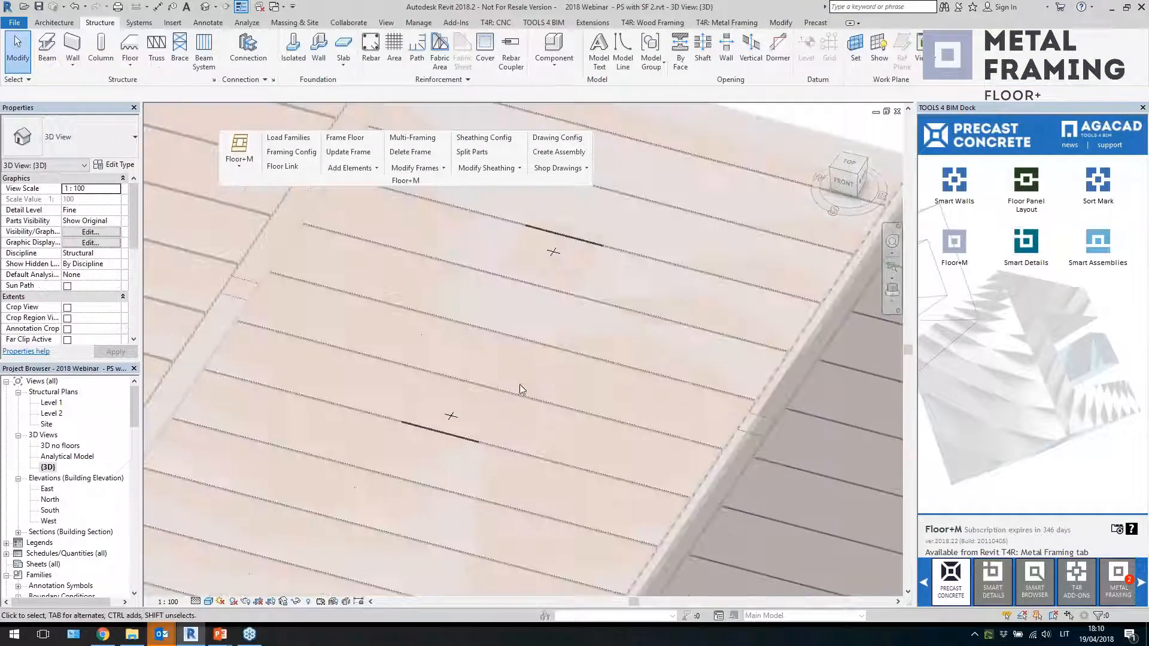
Open the Level 2 structural plan and move the upper 1200x1200 cut opening upward
{"action": "double_click", "coordinate": [52, 413]}
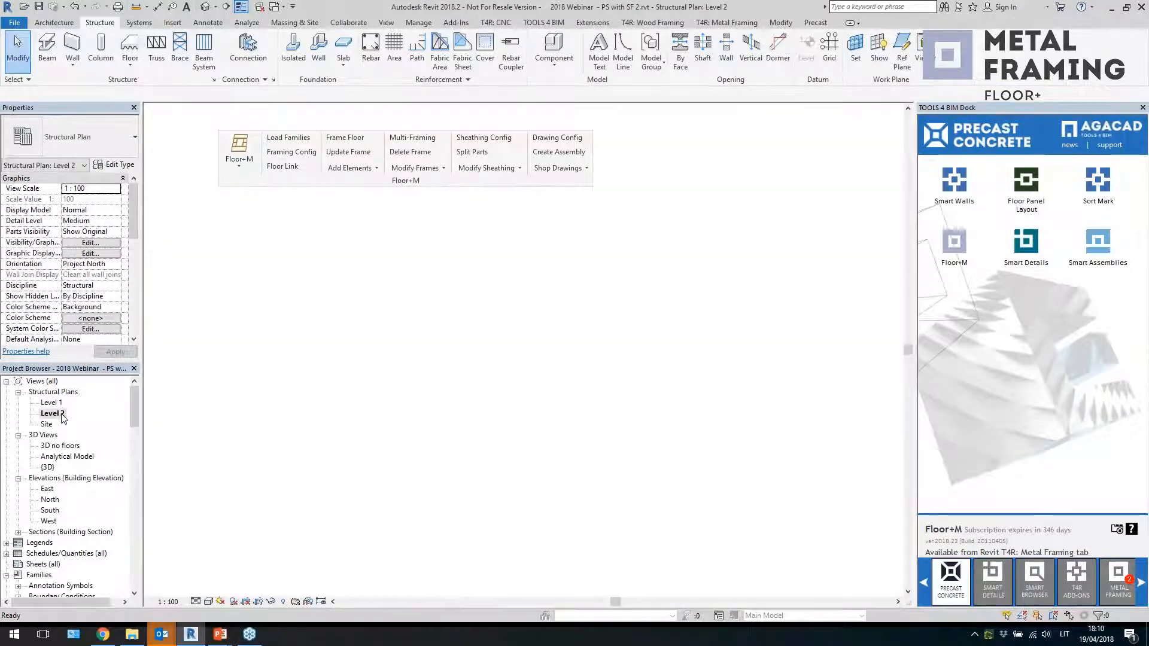
{"action": "scroll", "coordinate": [515, 305], "scroll_direction": "up", "scroll_amount": 4}
{"action": "left_click", "coordinate": [495, 310]}
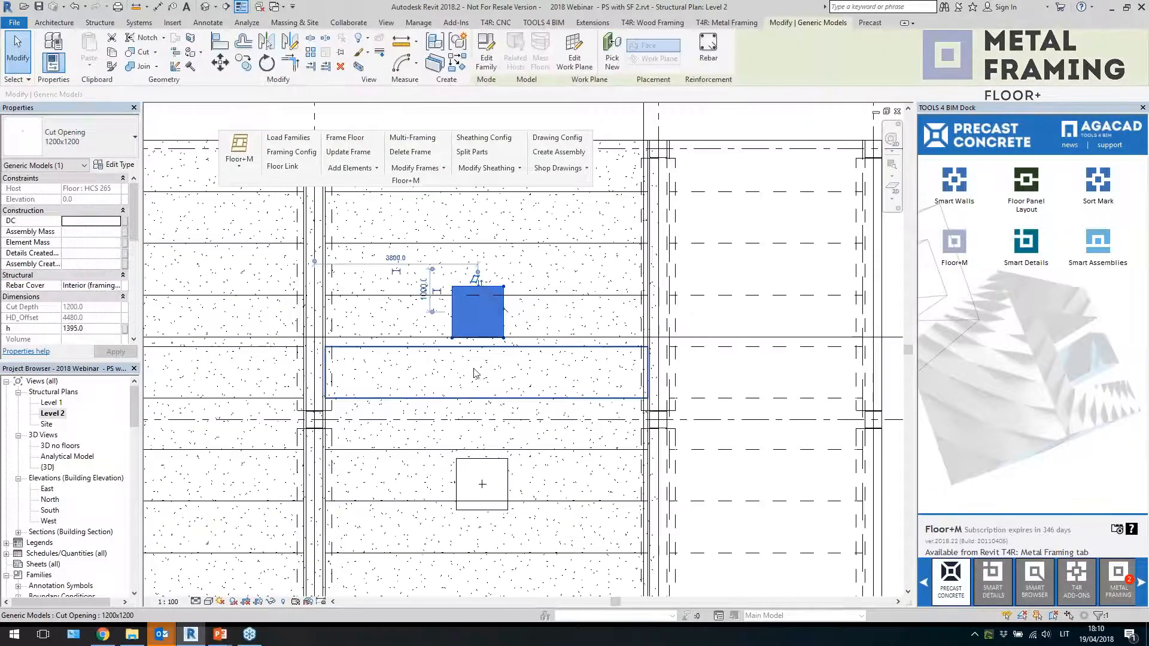
{"action": "key", "text": "m"}
{"action": "key", "text": "v"}
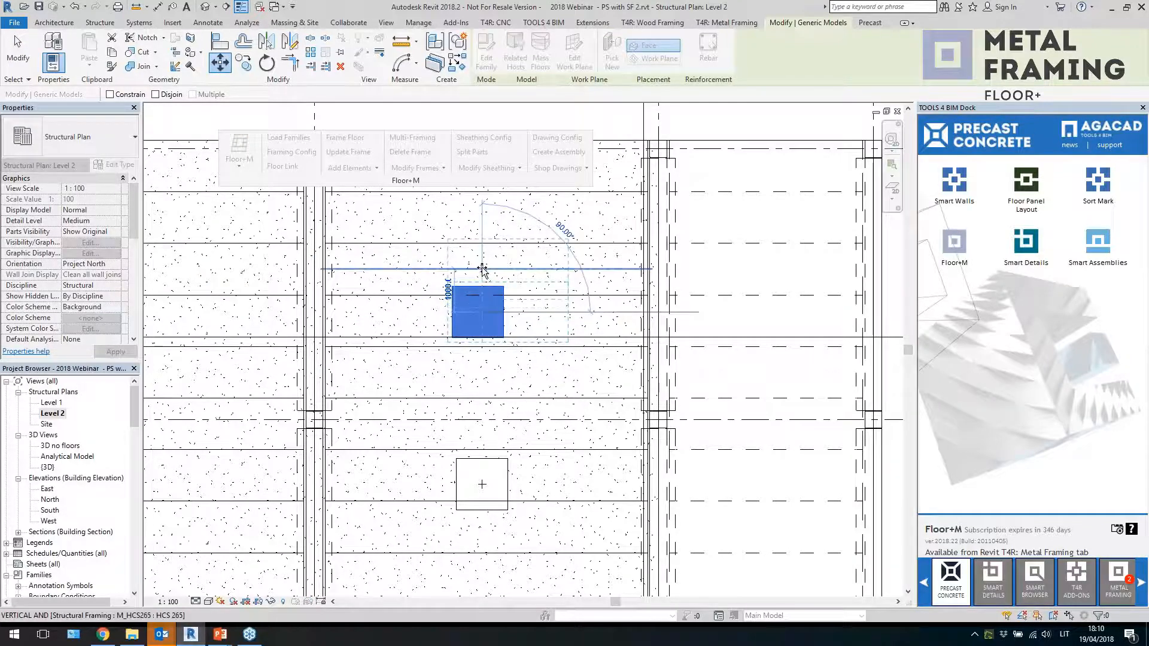
{"action": "left_click", "coordinate": [483, 269]}
{"action": "left_click", "coordinate": [225, 221]}
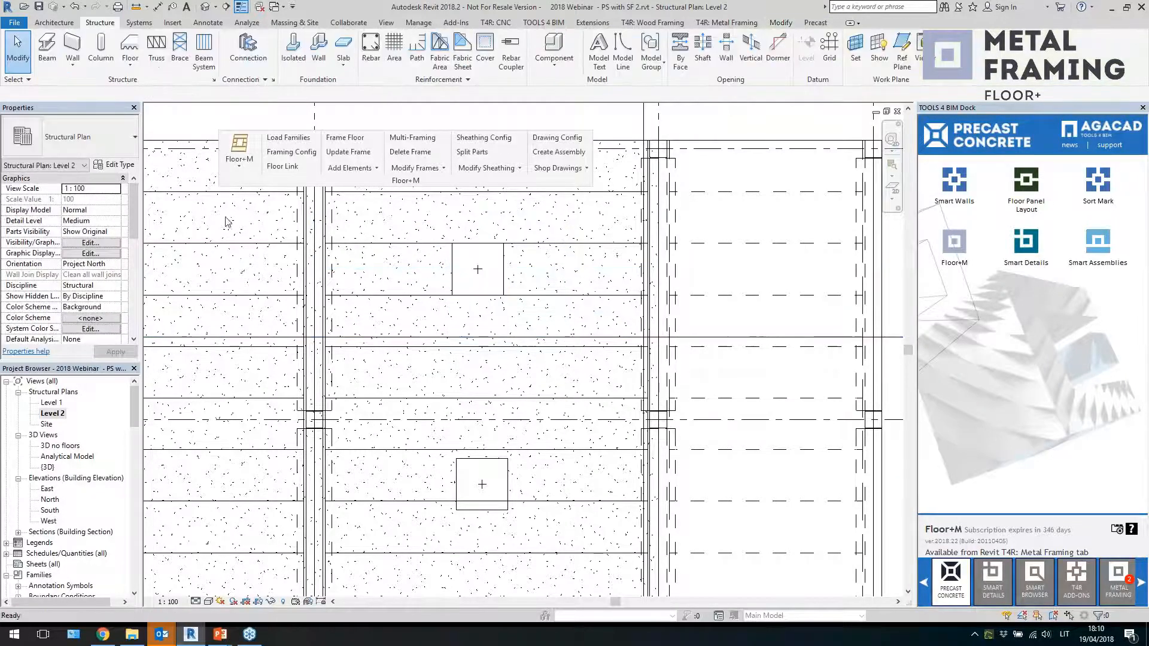
Return to the 3D view, temporarily isolate the hollow-core floor to examine its openings, and reset the isolation
{"action": "left_click", "coordinate": [205, 8]}
{"action": "middle_click_drag", "start_coordinate": [497, 251], "coordinate": [571, 352], "text": "shift"}
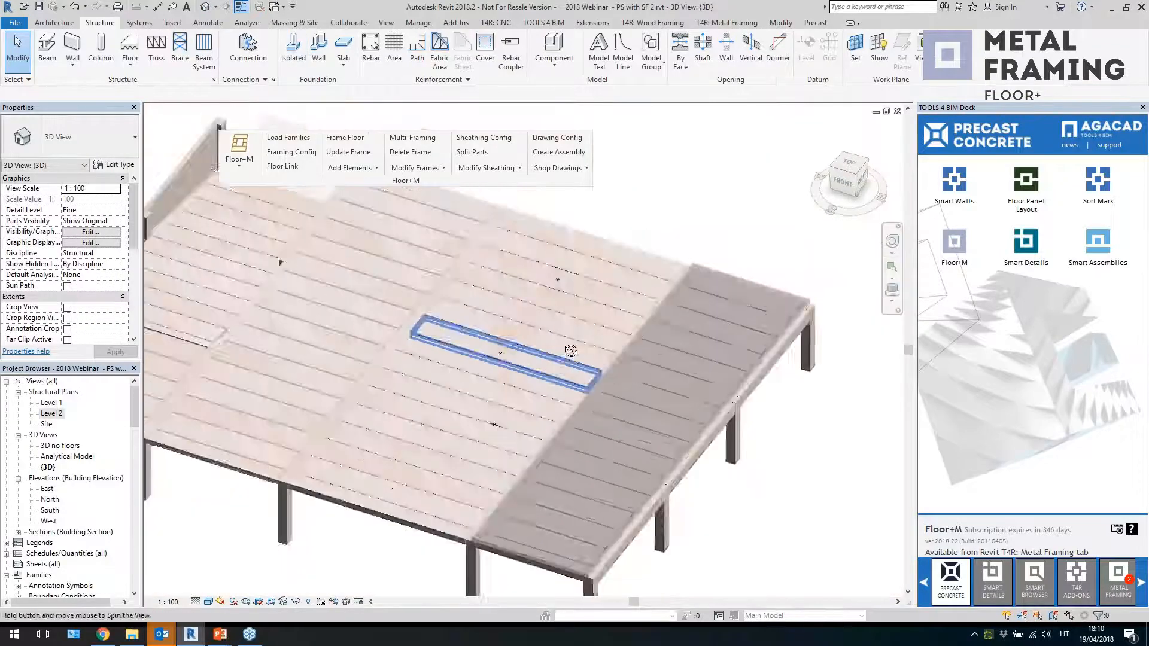
{"action": "left_click", "coordinate": [569, 269]}
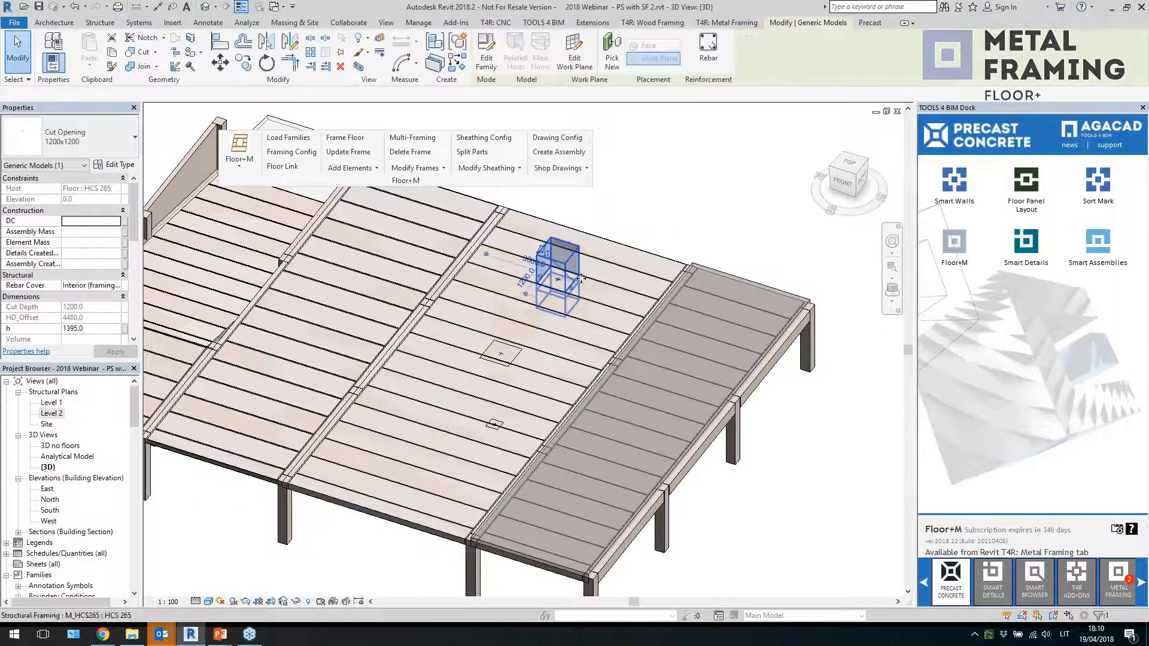
{"action": "key", "text": "Escape"}
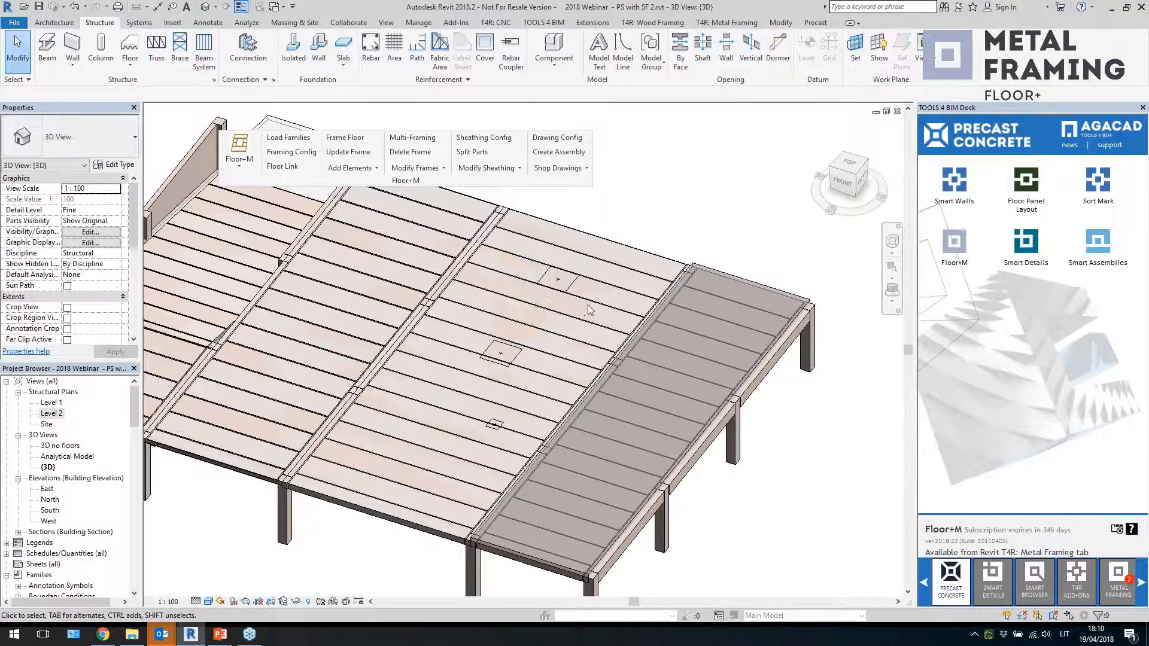
{"action": "left_click", "coordinate": [616, 245]}
{"action": "key", "text": "h"}
{"action": "key", "text": "i"}
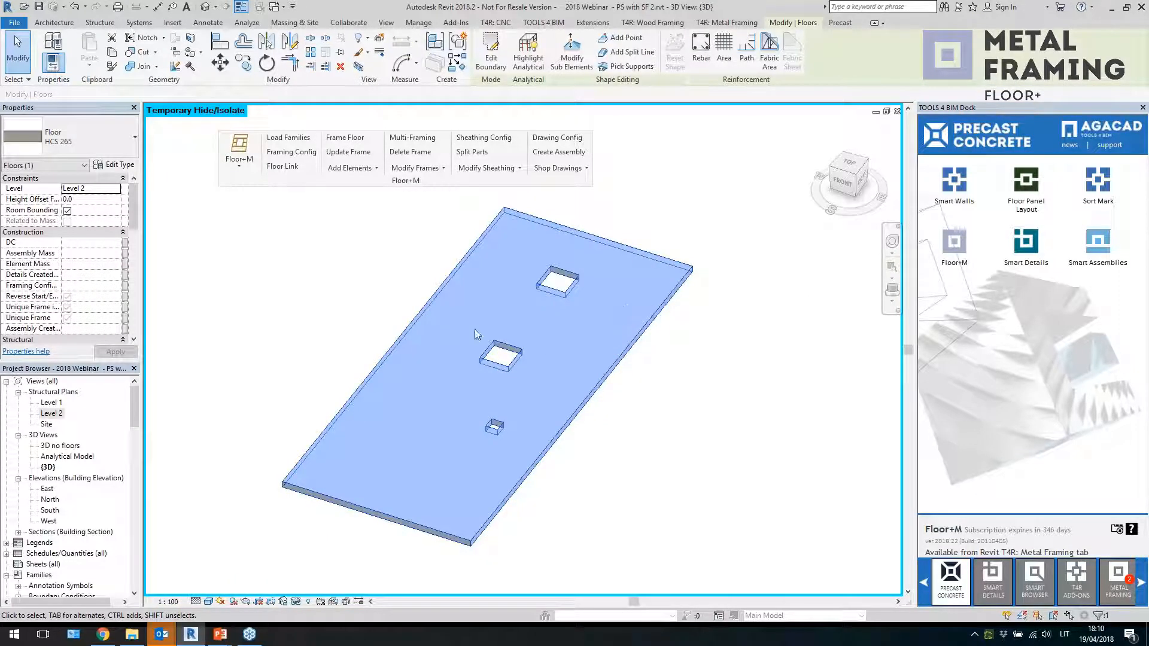
{"action": "left_click", "coordinate": [296, 603]}
{"action": "left_click", "coordinate": [326, 588]}
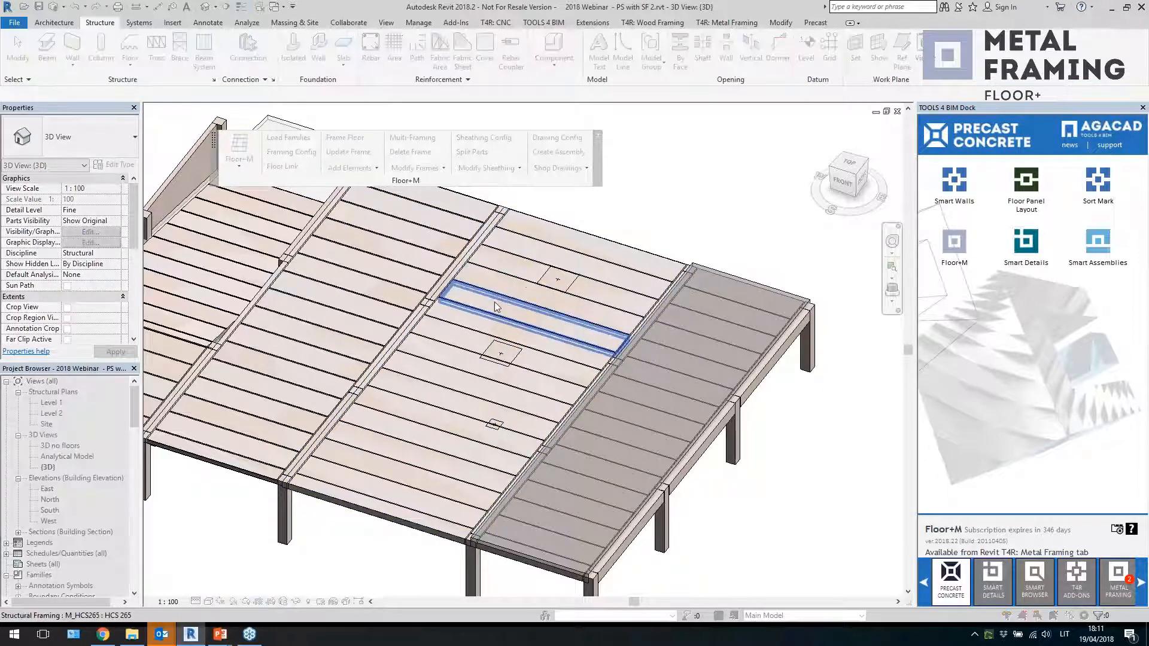
Inspect the hollow-core slab elements that were cut around the openings
{"action": "left_click", "coordinate": [523, 303]}
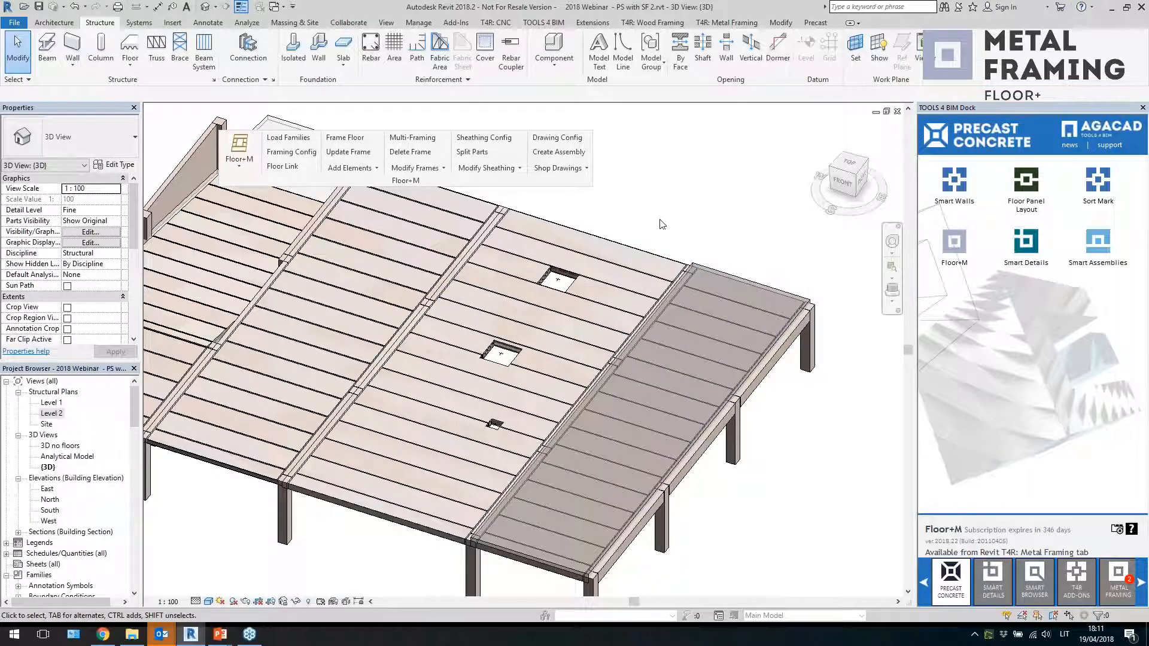
{"action": "scroll", "coordinate": [479, 355], "scroll_direction": "up", "scroll_amount": 2}
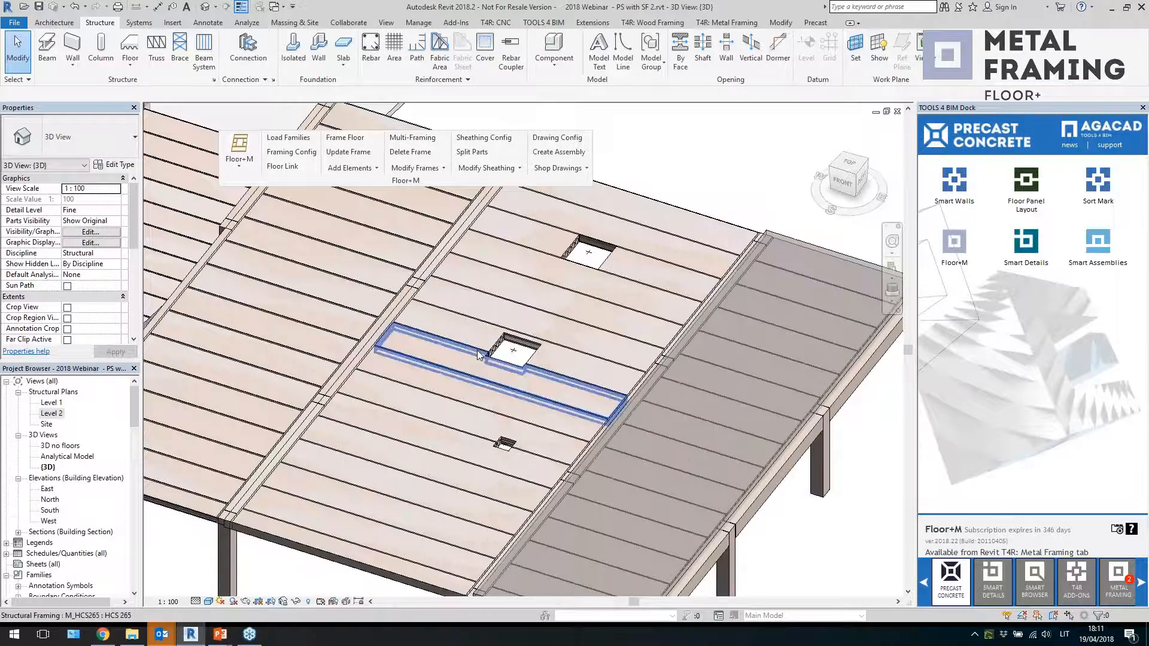
{"action": "left_click", "coordinate": [479, 355]}
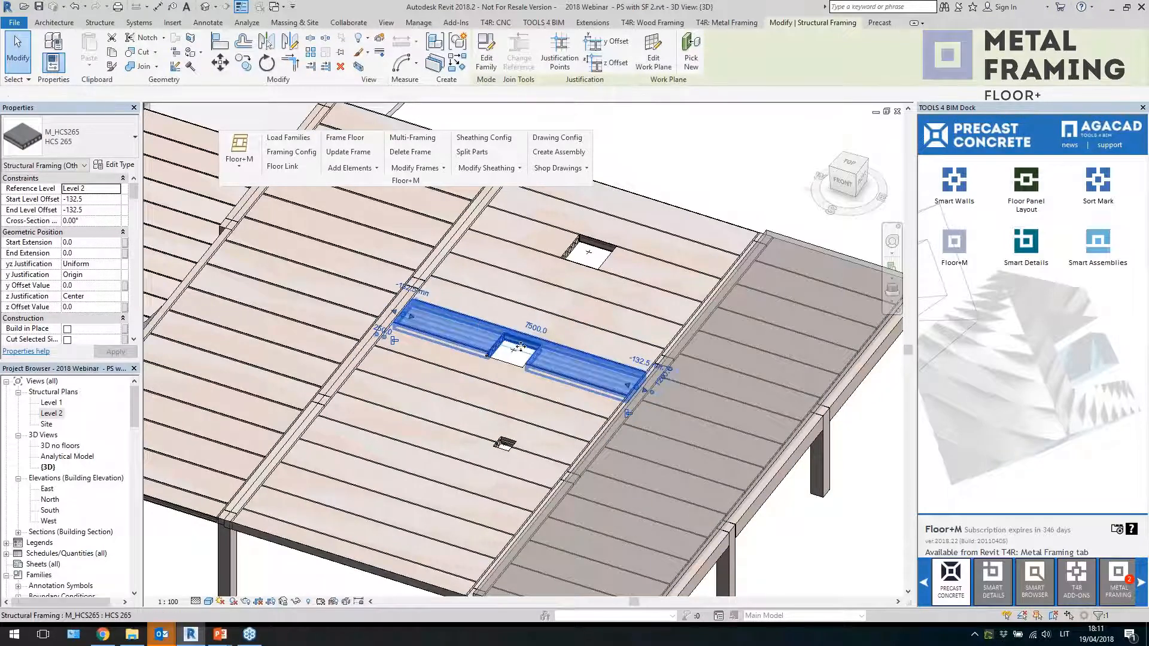
{"action": "scroll", "coordinate": [521, 347], "scroll_direction": "up", "scroll_amount": 1}
{"action": "left_click", "coordinate": [530, 483]}
{"action": "key", "text": "Escape"}
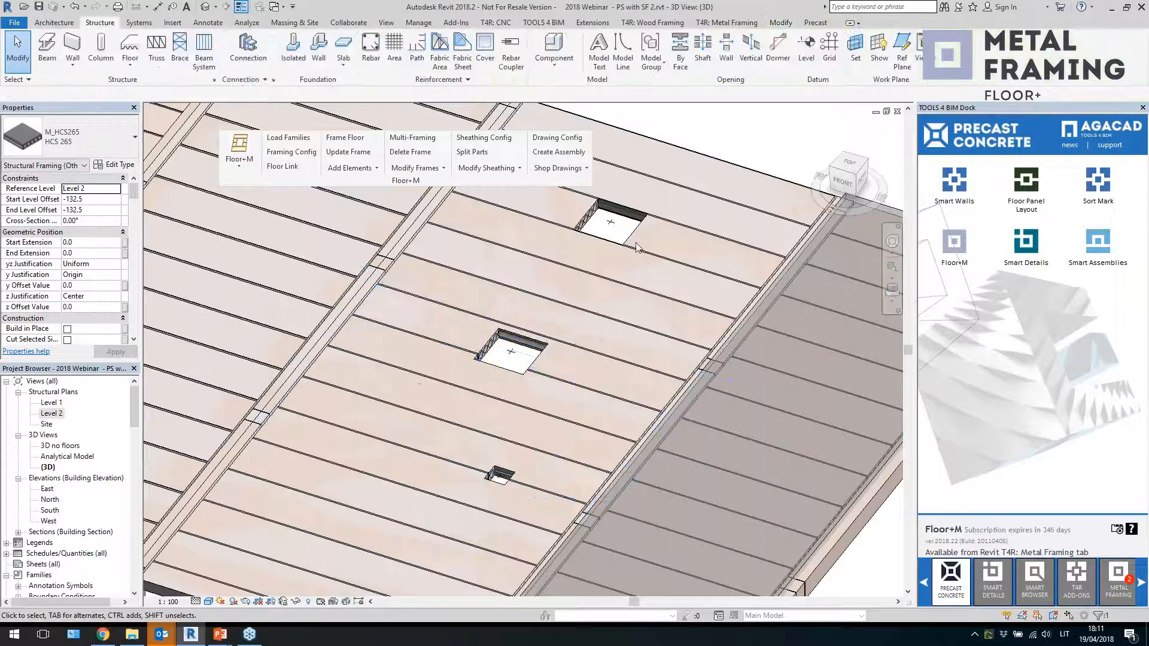
{"action": "left_click", "coordinate": [637, 247]}
{"action": "scroll", "coordinate": [653, 243], "scroll_direction": "down", "scroll_amount": 2}
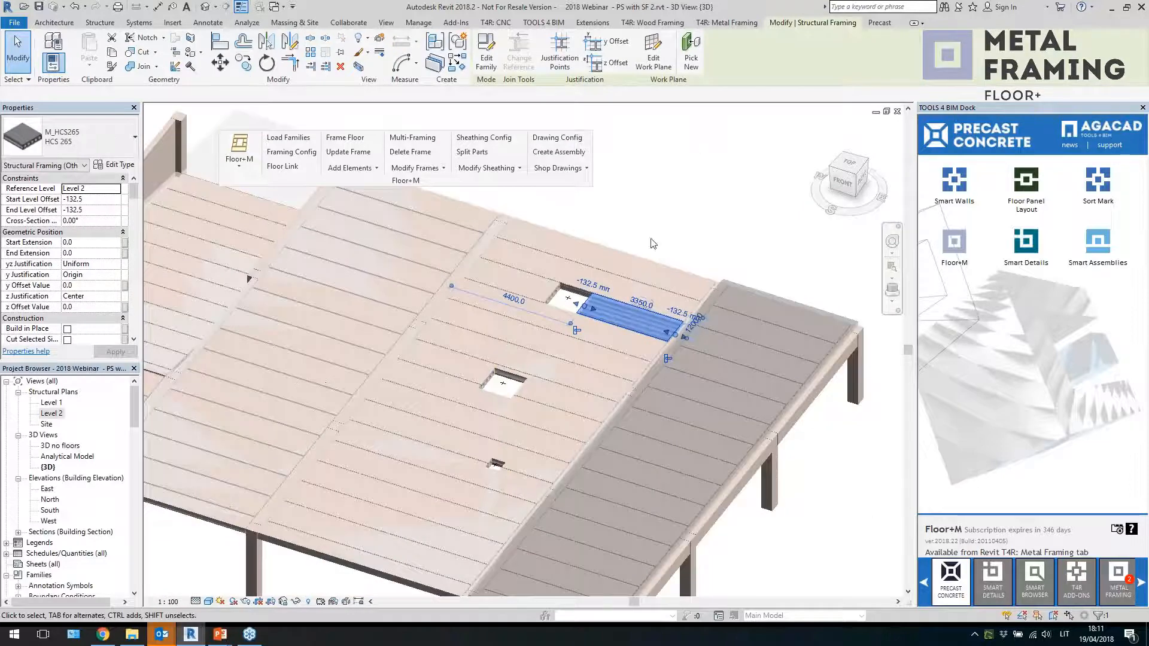
{"action": "scroll", "coordinate": [653, 244], "scroll_direction": "up", "scroll_amount": 2}
{"action": "key", "text": "Escape"}
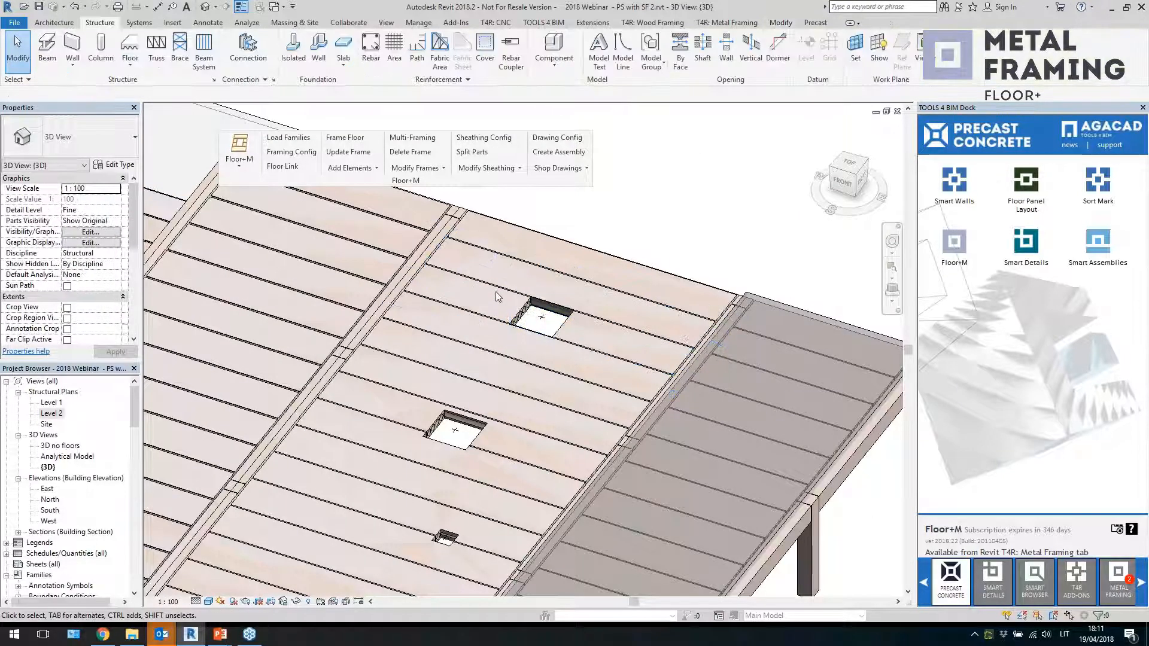
{"action": "left_click", "coordinate": [506, 313]}
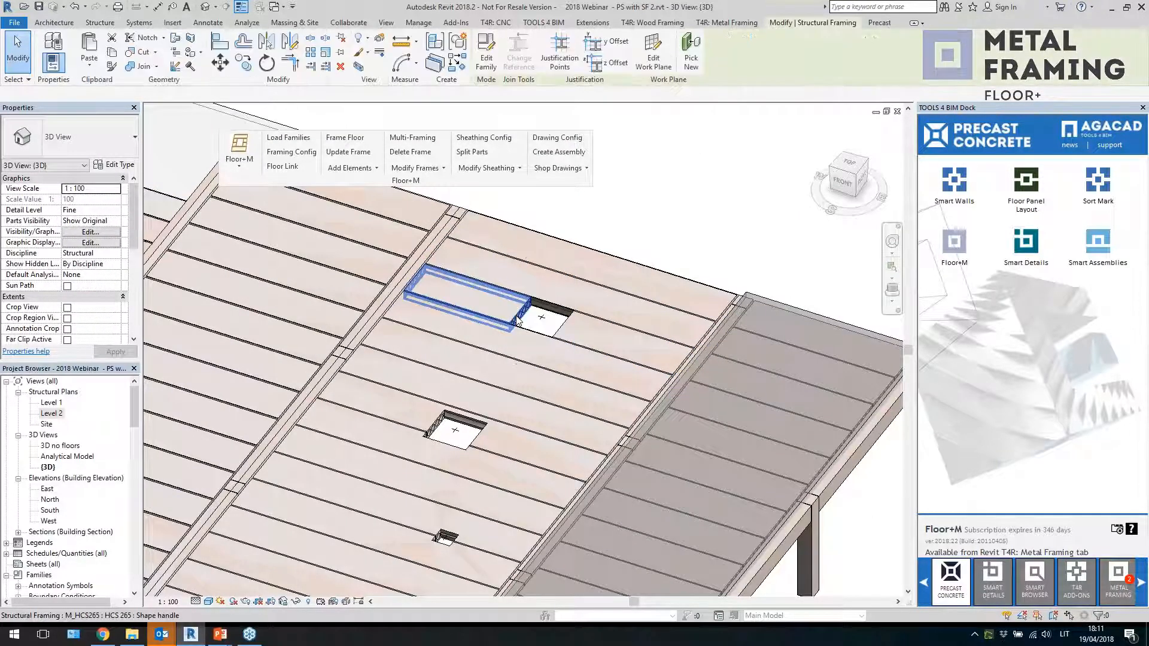
{"action": "scroll", "coordinate": [658, 256], "scroll_direction": "down", "scroll_amount": 3}
{"action": "scroll", "coordinate": [659, 256], "scroll_direction": "up", "scroll_amount": 1}
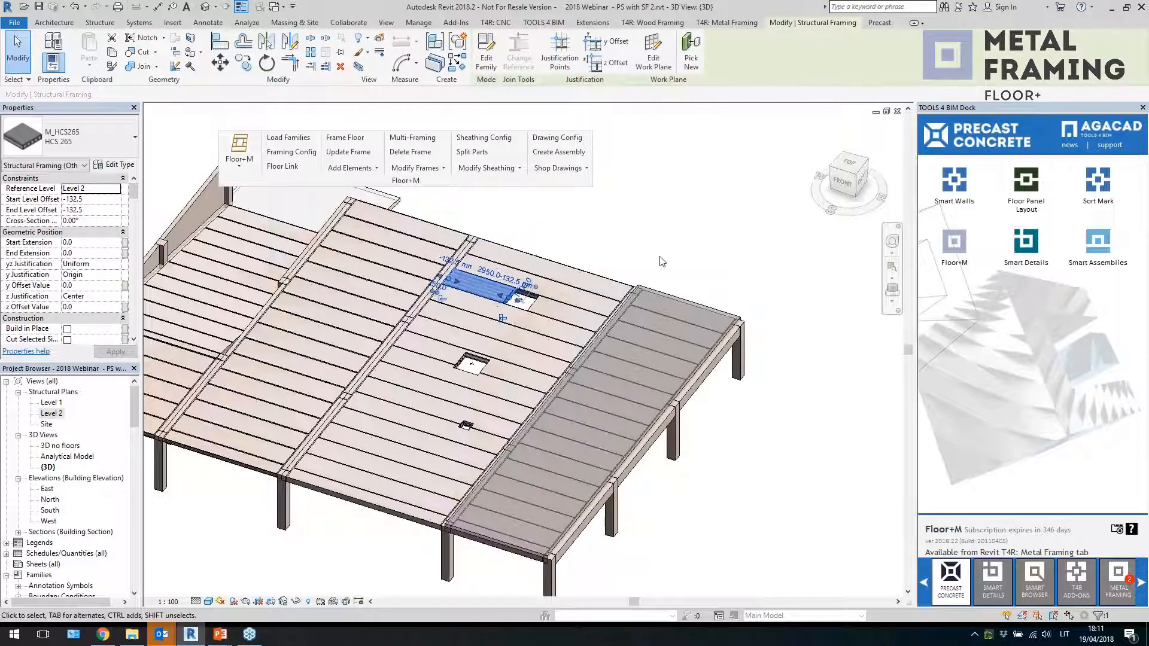
{"action": "middle_click_drag", "start_coordinate": [658, 256], "coordinate": [676, 218], "text": "shift"}
{"action": "key", "text": "Escape"}
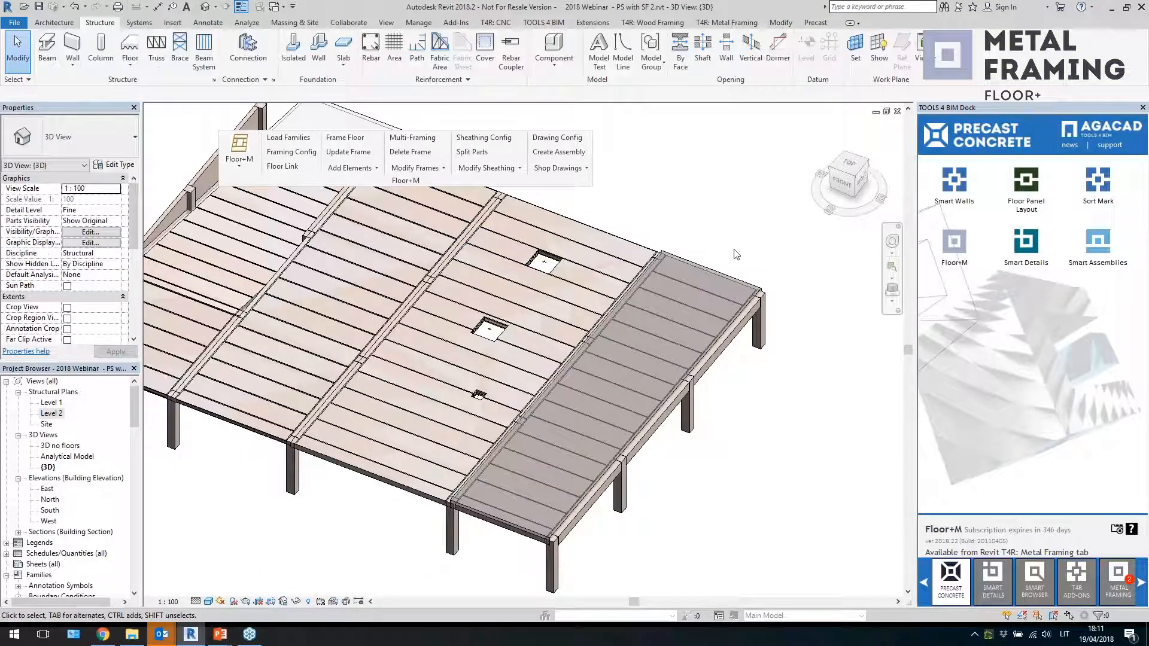
Open the Level 2 plan and draw a rectangular structural wall enclosure, about 7894 by 17900 mm, beside the building
{"action": "middle_click_drag", "start_coordinate": [736, 254], "coordinate": [735, 272]}
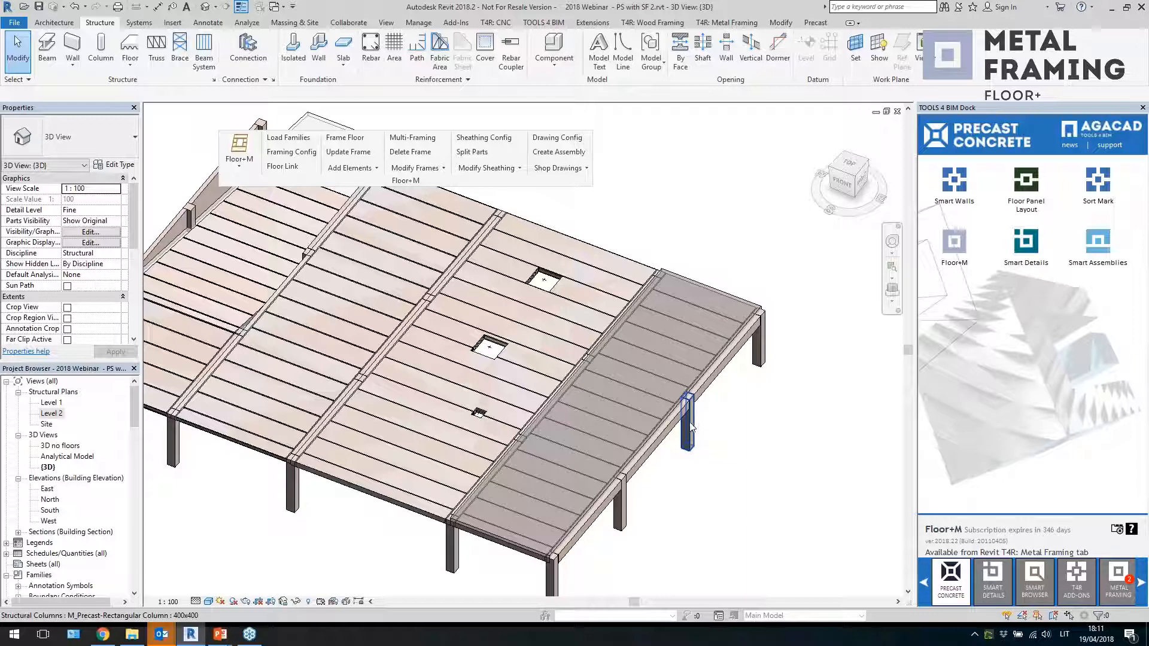
{"action": "scroll", "coordinate": [576, 450], "scroll_direction": "down", "scroll_amount": 2}
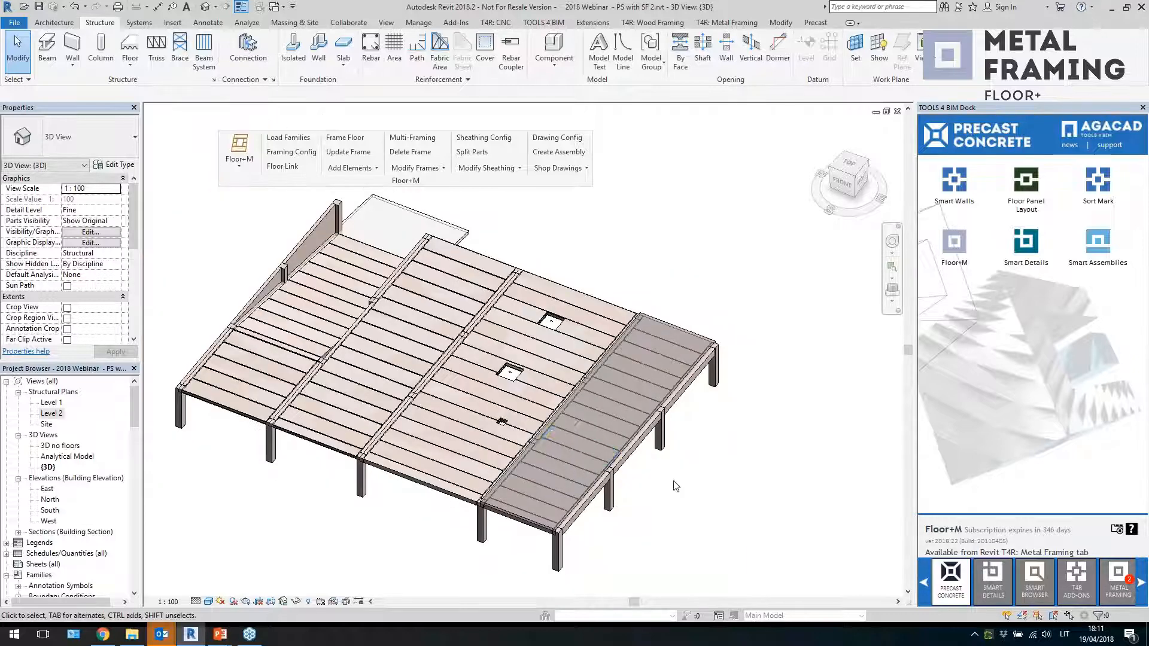
{"action": "scroll", "coordinate": [676, 485], "scroll_direction": "down", "scroll_amount": 2}
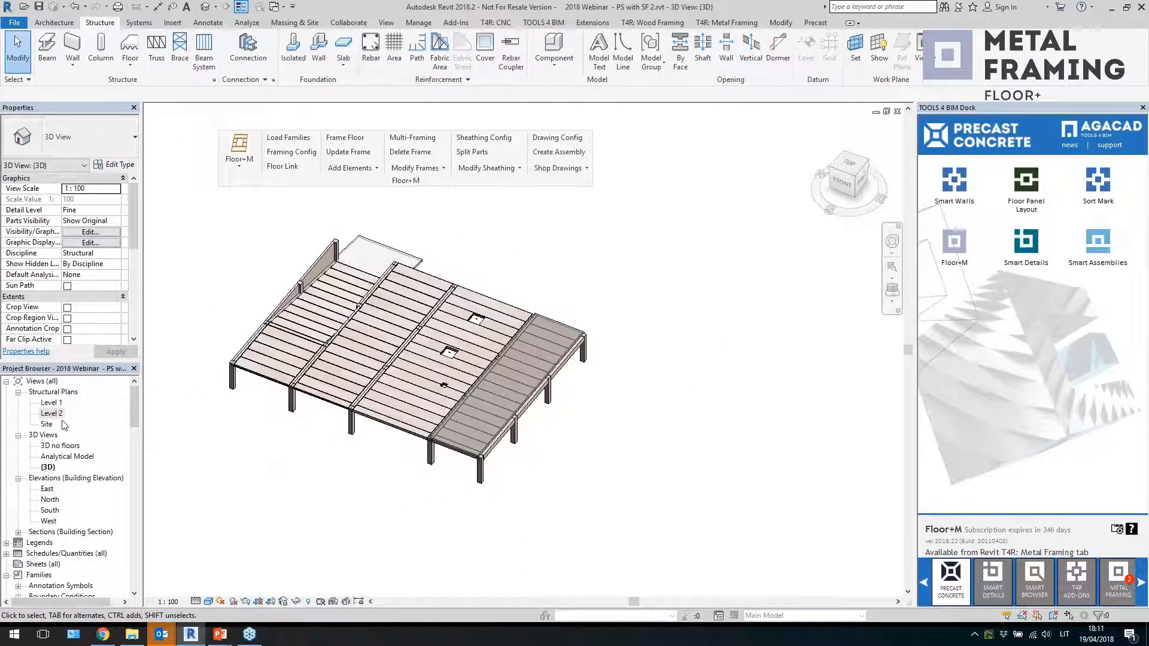
{"action": "double_click", "coordinate": [52, 413]}
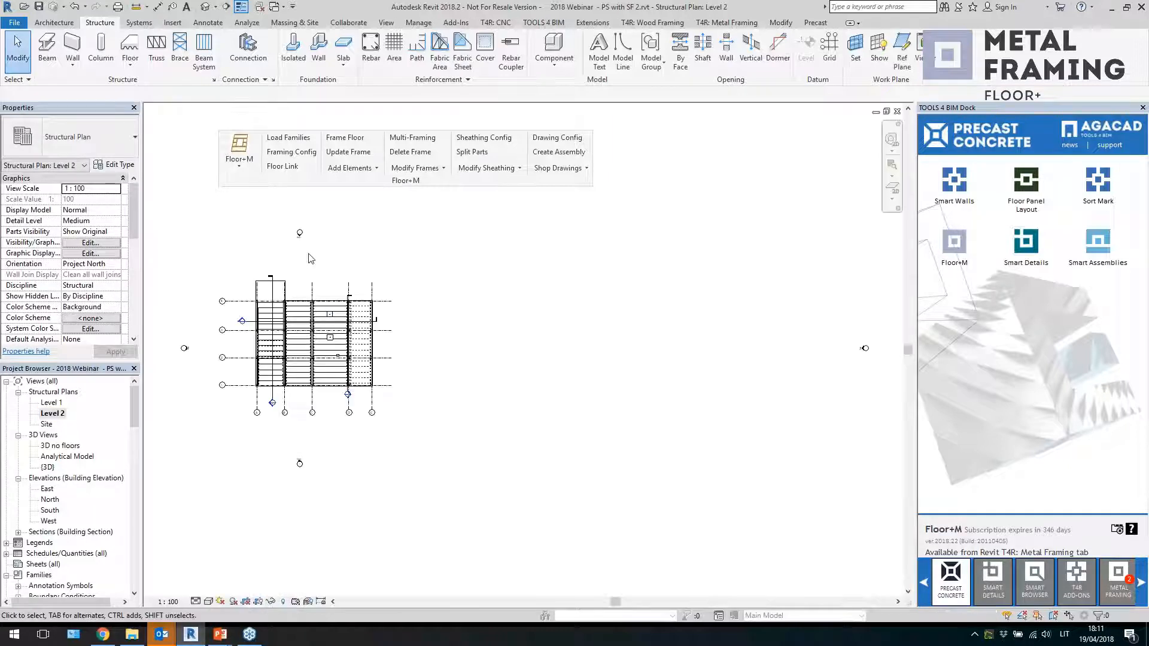
{"action": "scroll", "coordinate": [286, 317], "scroll_direction": "up", "scroll_amount": 3}
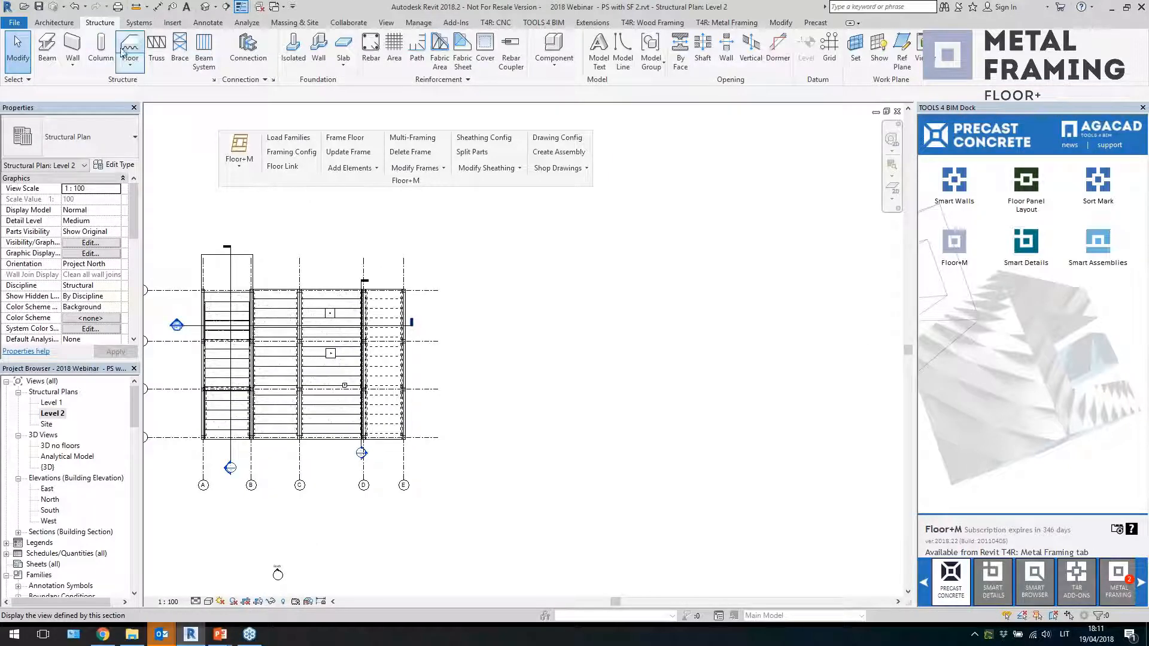
{"action": "left_click", "coordinate": [79, 52]}
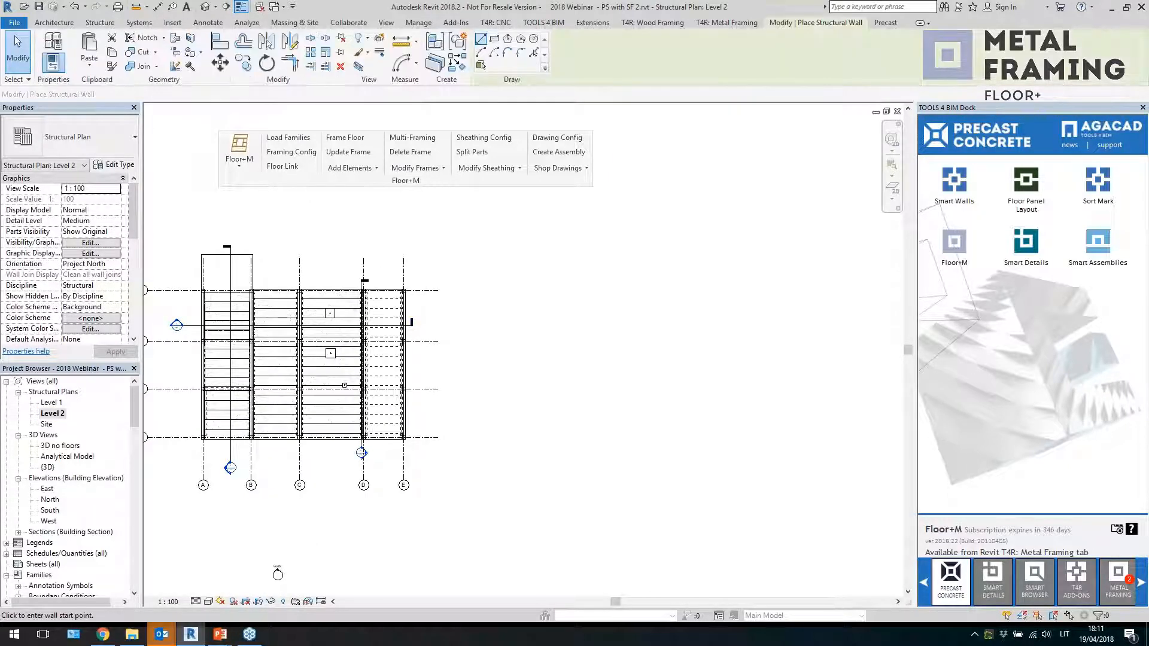
{"action": "left_click", "coordinate": [494, 39]}
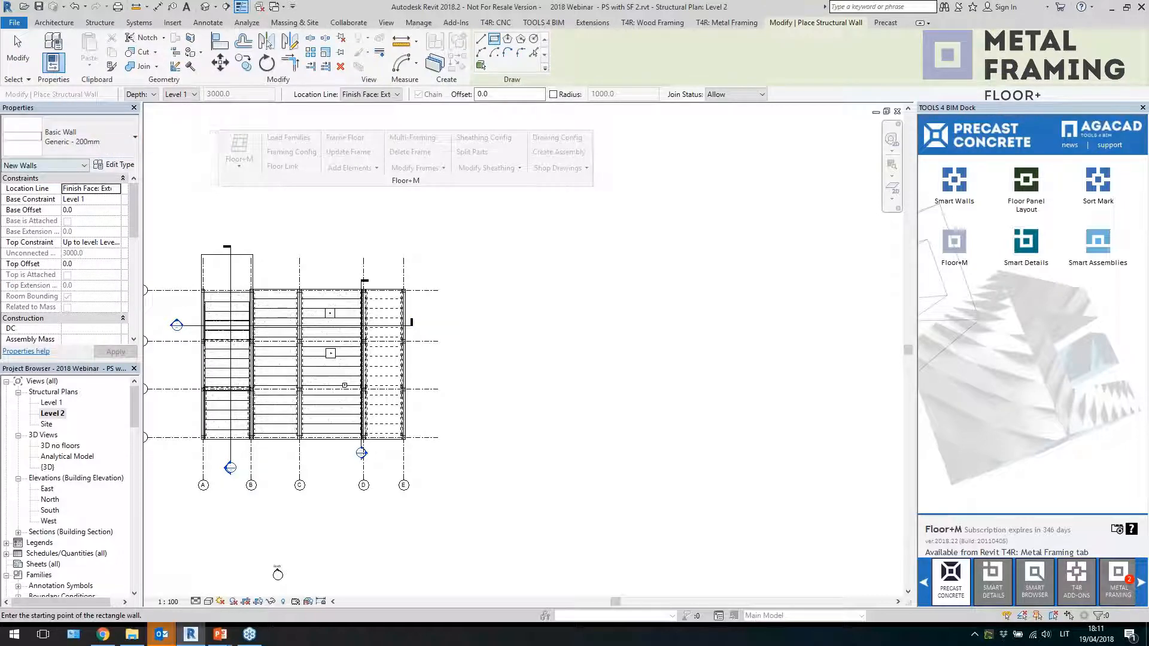
{"action": "scroll", "coordinate": [536, 354], "scroll_direction": "up", "scroll_amount": 1}
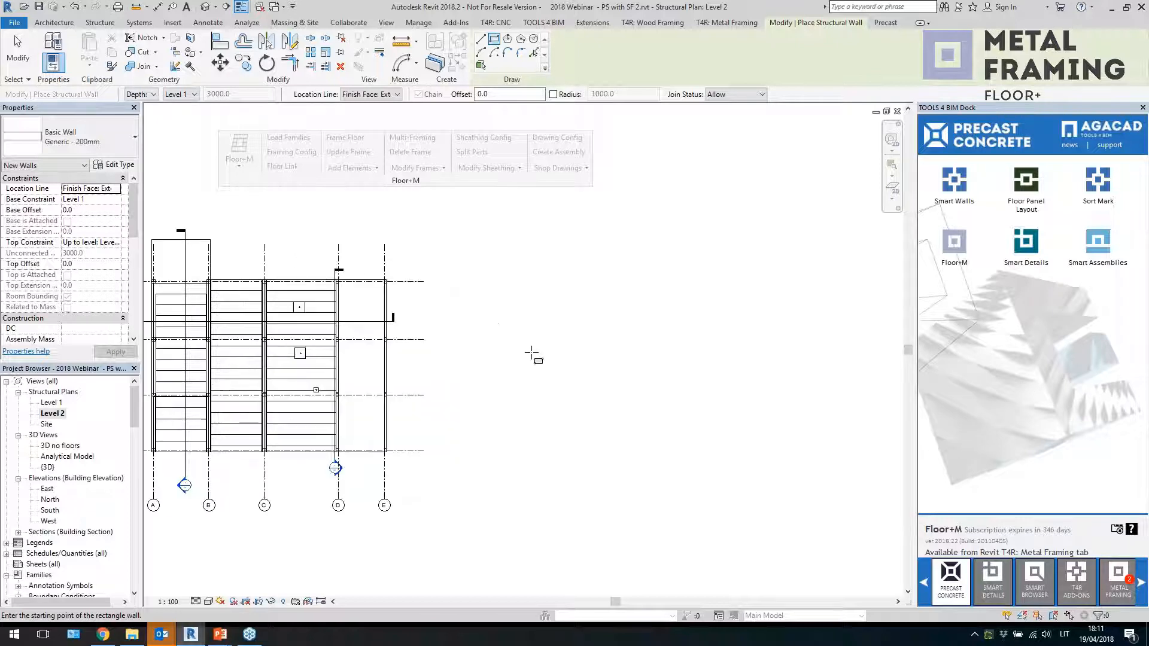
{"action": "left_click", "coordinate": [516, 283]}
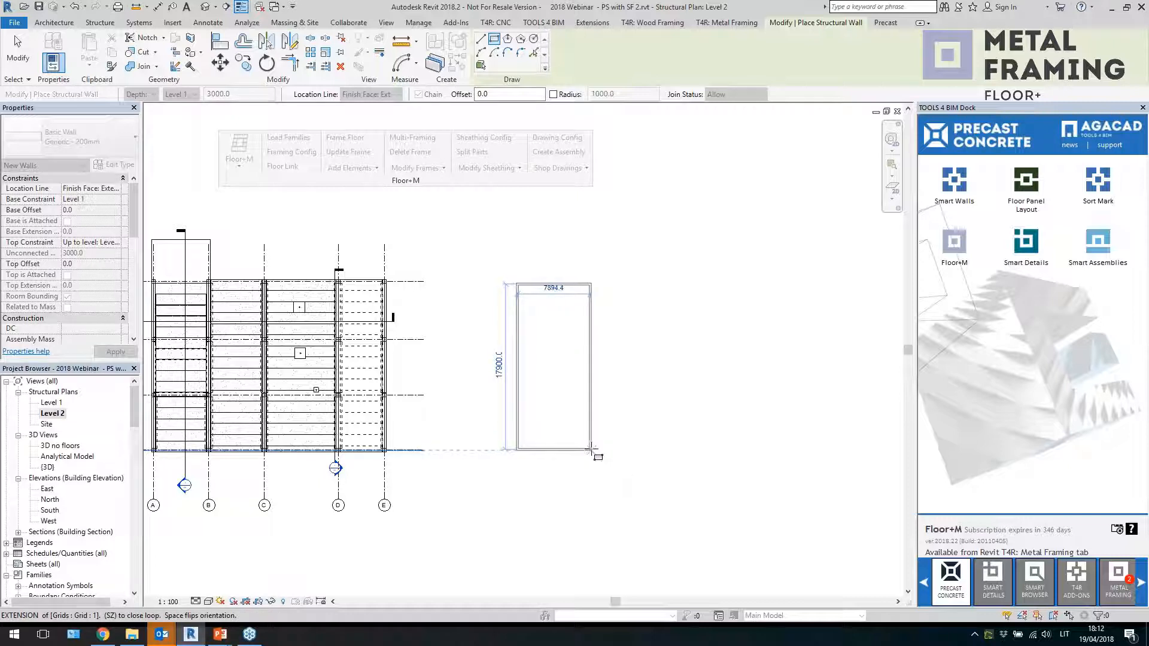
{"action": "left_click", "coordinate": [591, 449]}
{"action": "scroll", "coordinate": [649, 392], "scroll_direction": "up", "scroll_amount": 2}
{"action": "key", "text": "Escape"}
{"action": "key", "text": "Escape"}
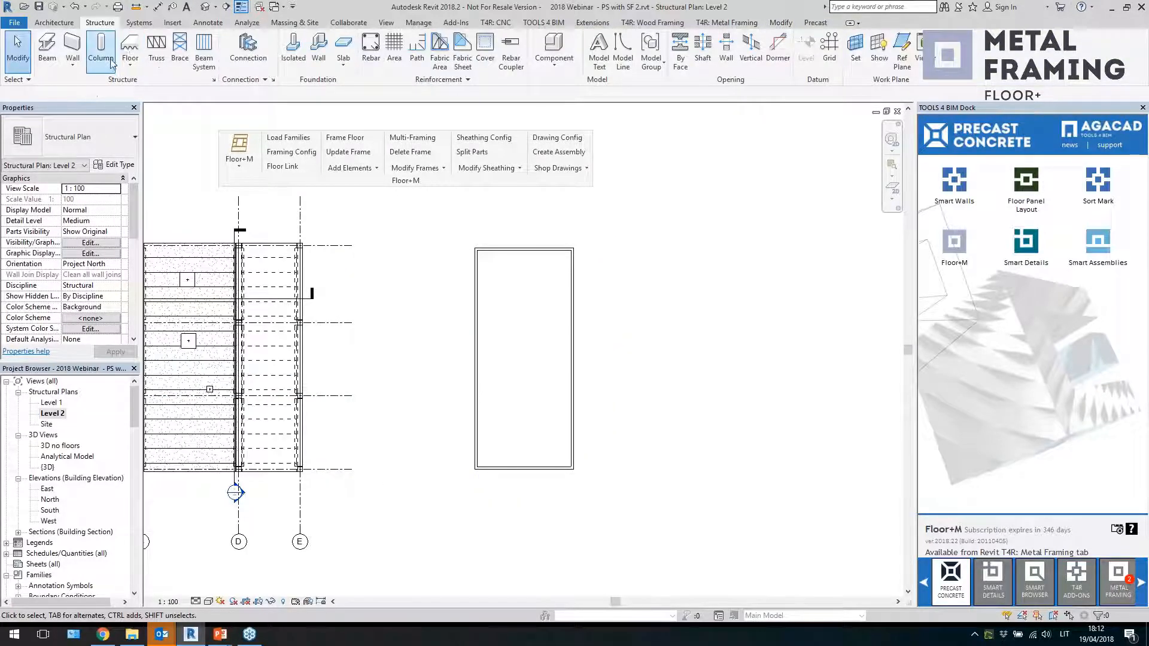
Create a floor of type 200 inside the new enclosure by picking its walls as the boundary
{"action": "left_click", "coordinate": [128, 51]}
{"action": "left_click", "coordinate": [96, 140]}
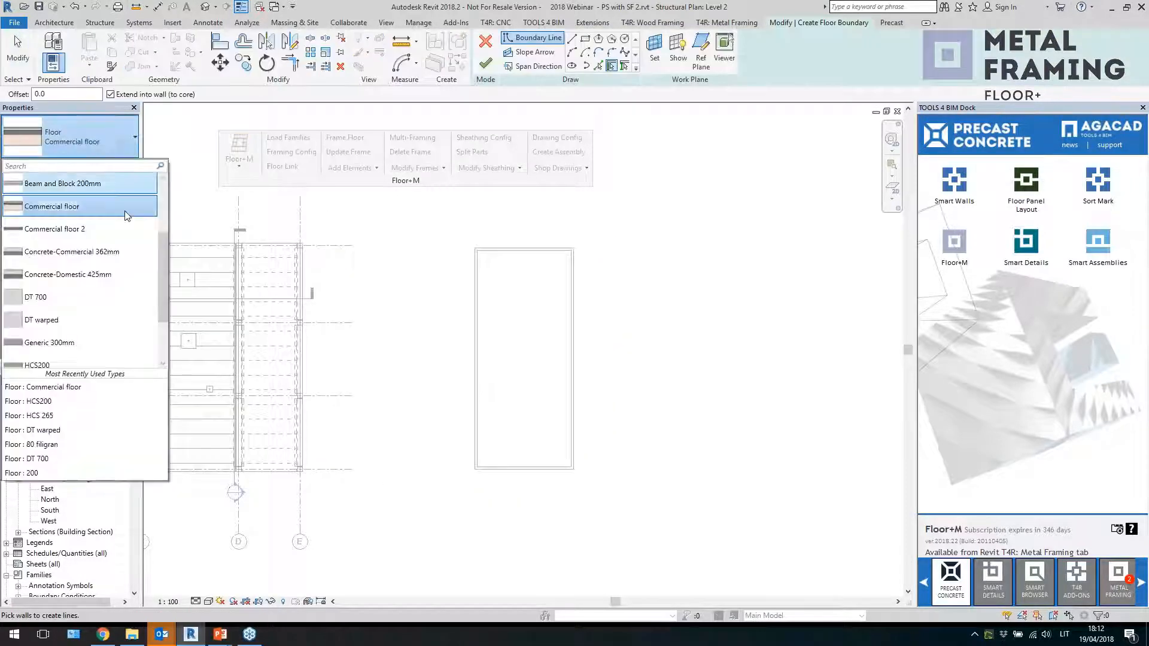
{"action": "scroll", "coordinate": [84, 338], "scroll_direction": "down", "scroll_amount": 1}
{"action": "scroll", "coordinate": [90, 341], "scroll_direction": "up", "scroll_amount": 3}
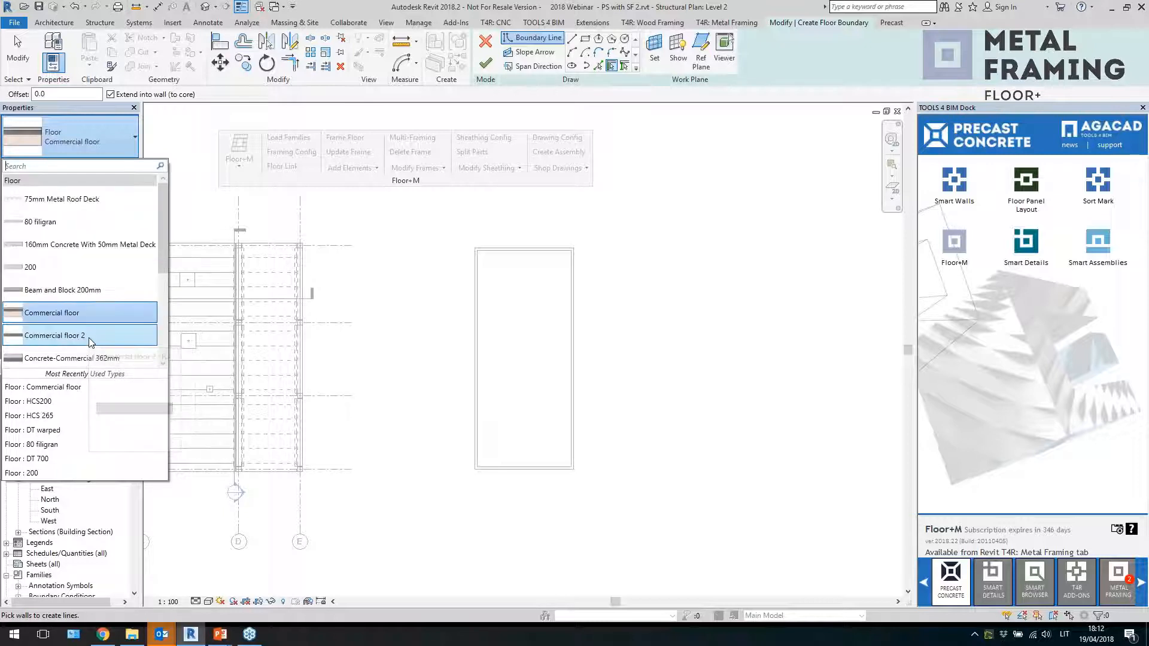
{"action": "left_click", "coordinate": [75, 267]}
{"action": "left_click", "coordinate": [584, 40]}
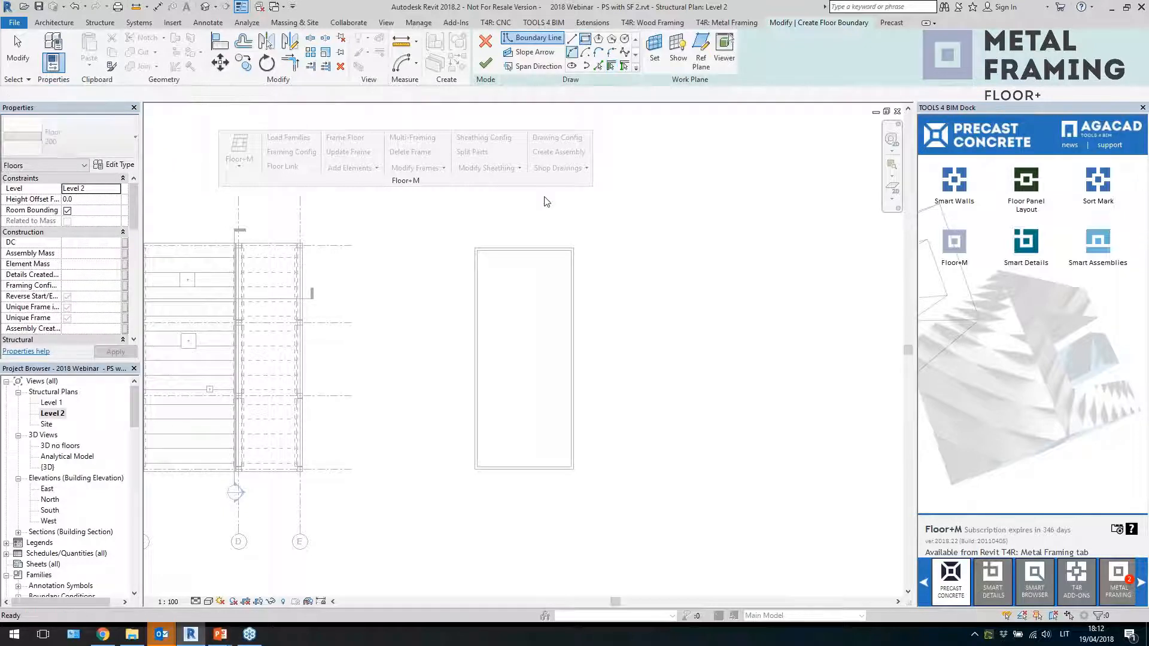
{"action": "left_click", "coordinate": [611, 66]}
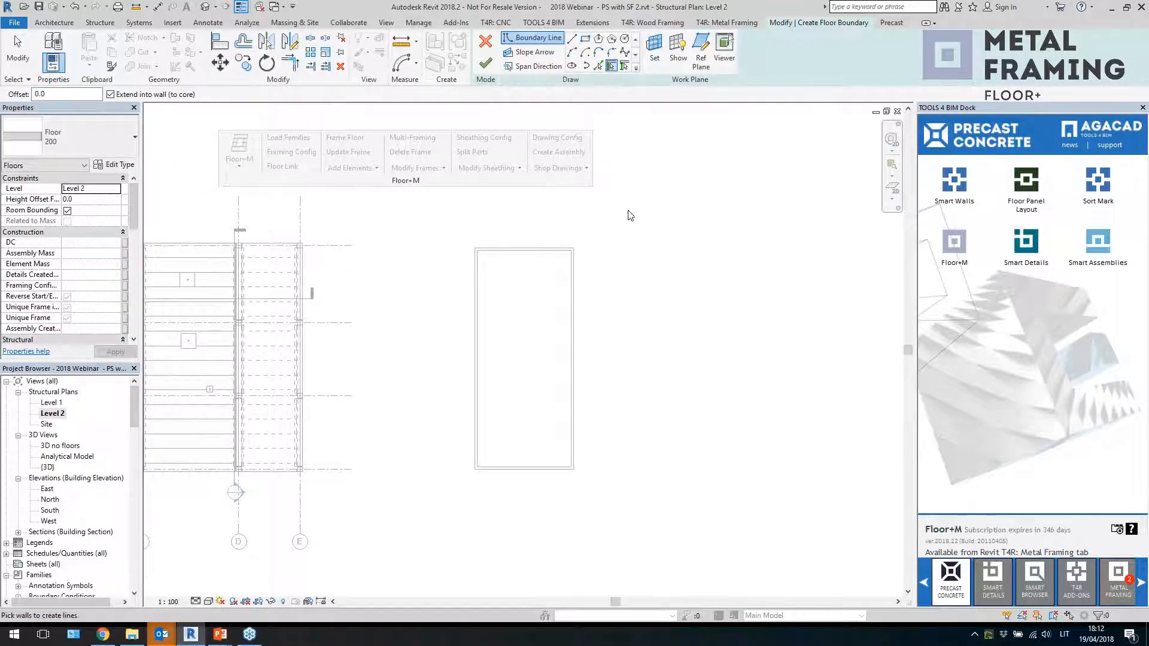
{"action": "left_click", "coordinate": [518, 251]}
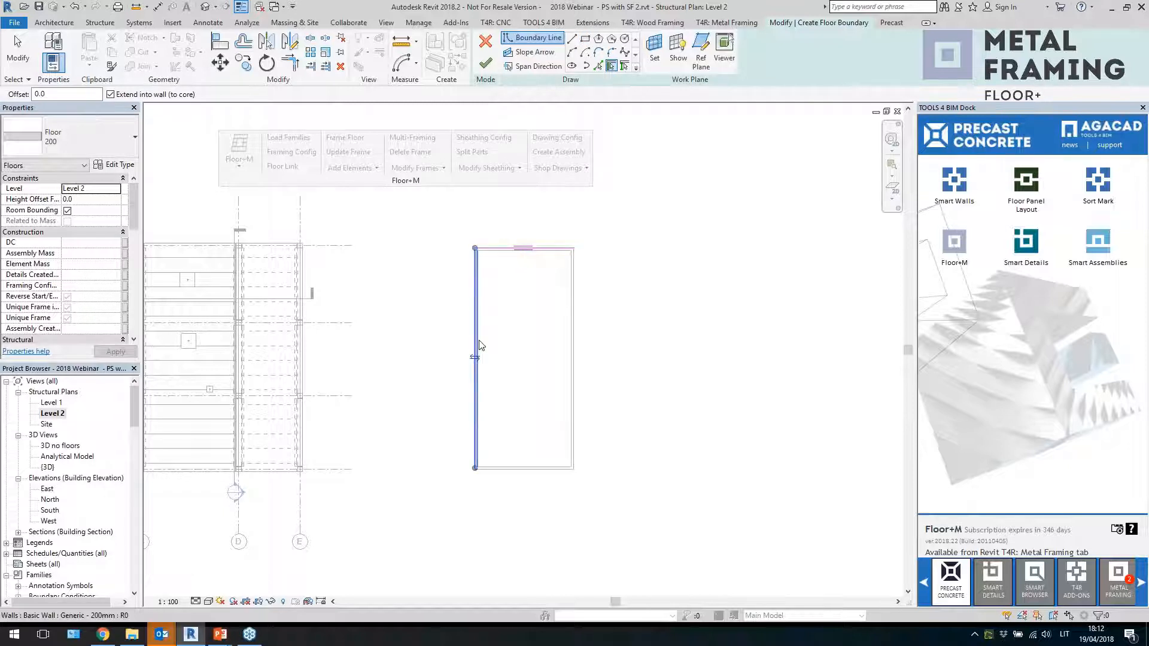
{"action": "left_click", "coordinate": [572, 446]}
{"action": "scroll", "coordinate": [628, 410], "scroll_direction": "up", "scroll_amount": 1}
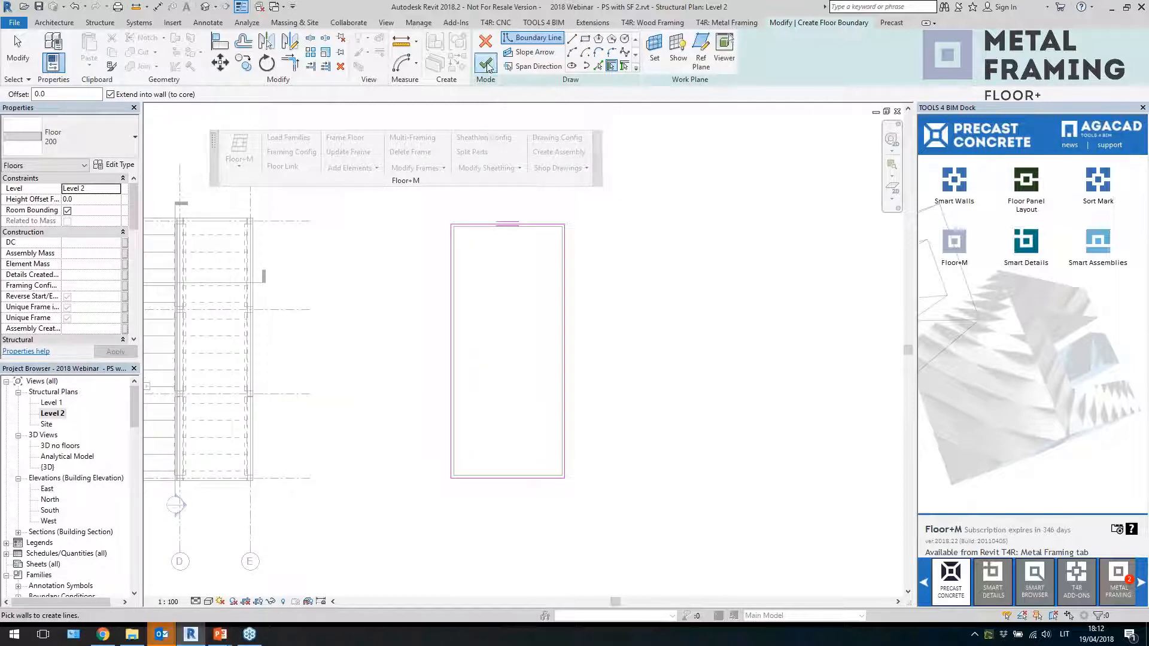
{"action": "left_click", "coordinate": [486, 64]}
{"action": "left_click", "coordinate": [642, 325]}
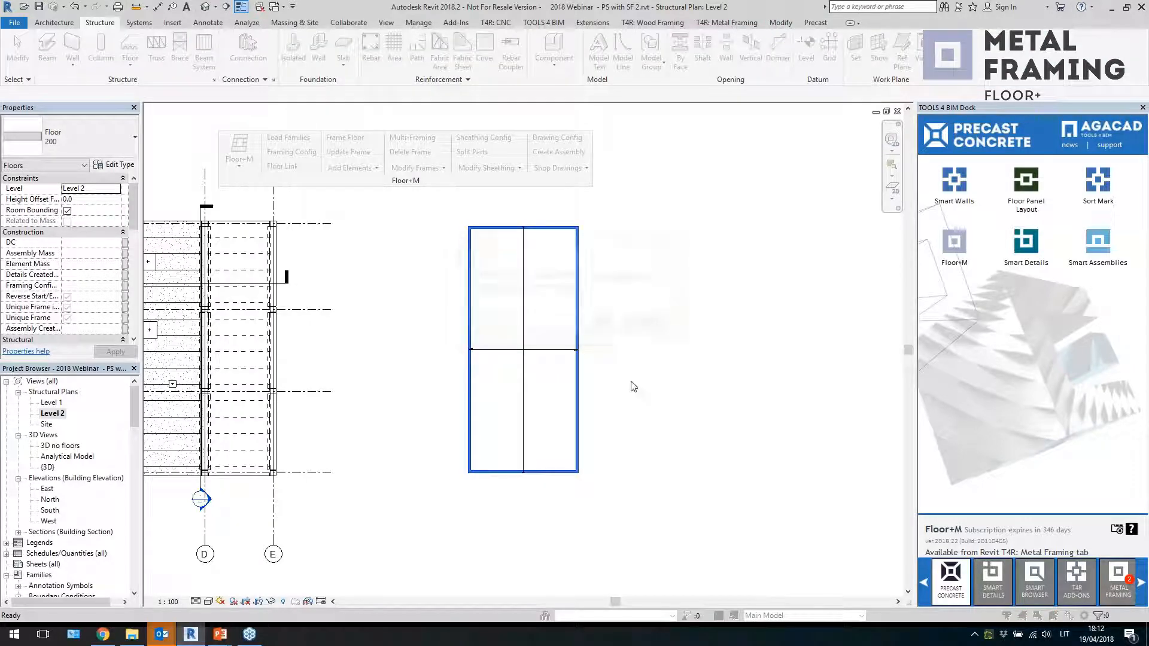
{"action": "left_click", "coordinate": [646, 330]}
{"action": "scroll", "coordinate": [525, 350], "scroll_direction": "up", "scroll_amount": 1}
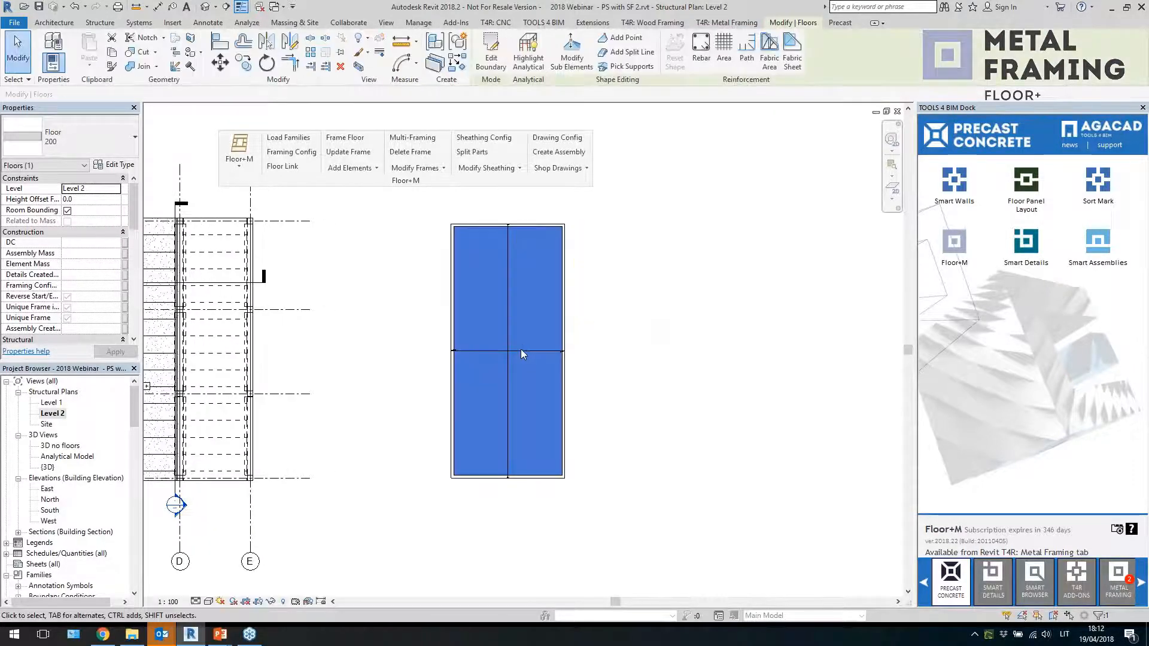
{"action": "left_click", "coordinate": [641, 383]}
{"action": "left_click", "coordinate": [526, 351]}
{"action": "key", "text": "Delete"}
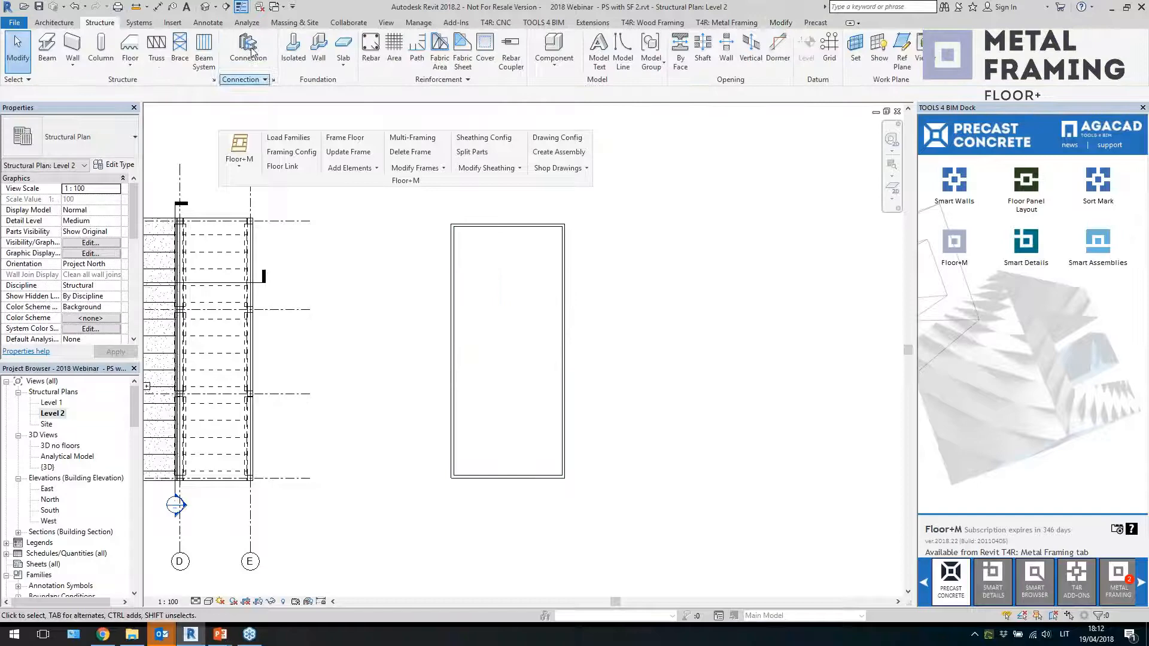
In the 3D view, set the new floor's height offset from level to 200 mm
{"action": "left_click", "coordinate": [205, 7]}
{"action": "scroll", "coordinate": [730, 551], "scroll_direction": "up", "scroll_amount": 5}
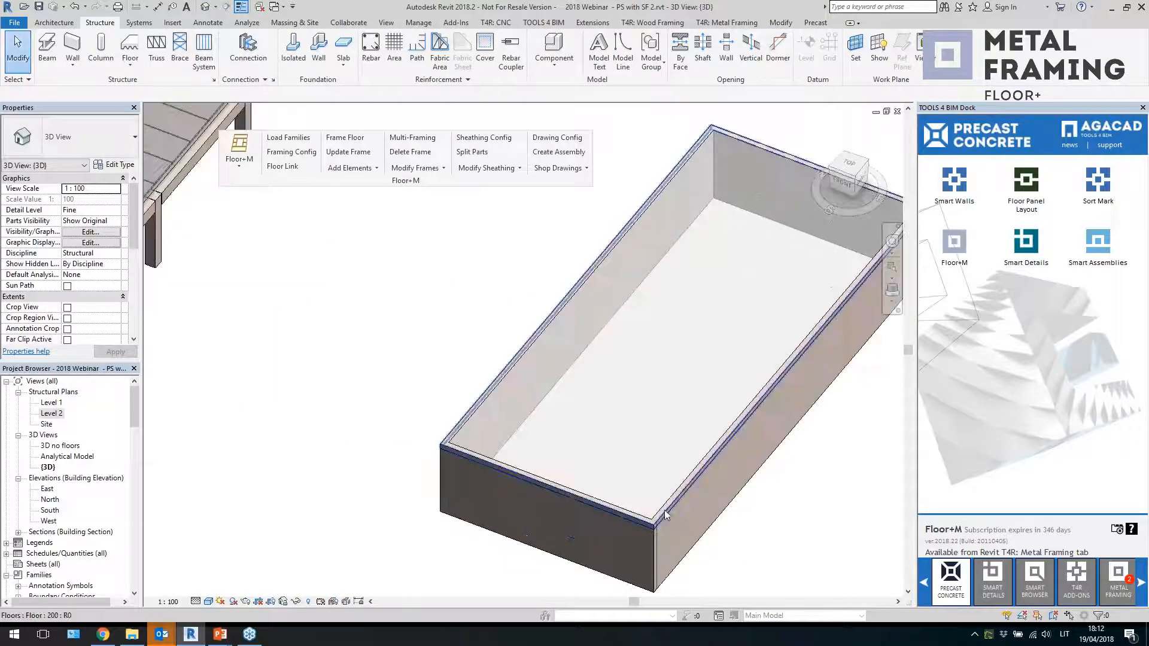
{"action": "left_click", "coordinate": [664, 510]}
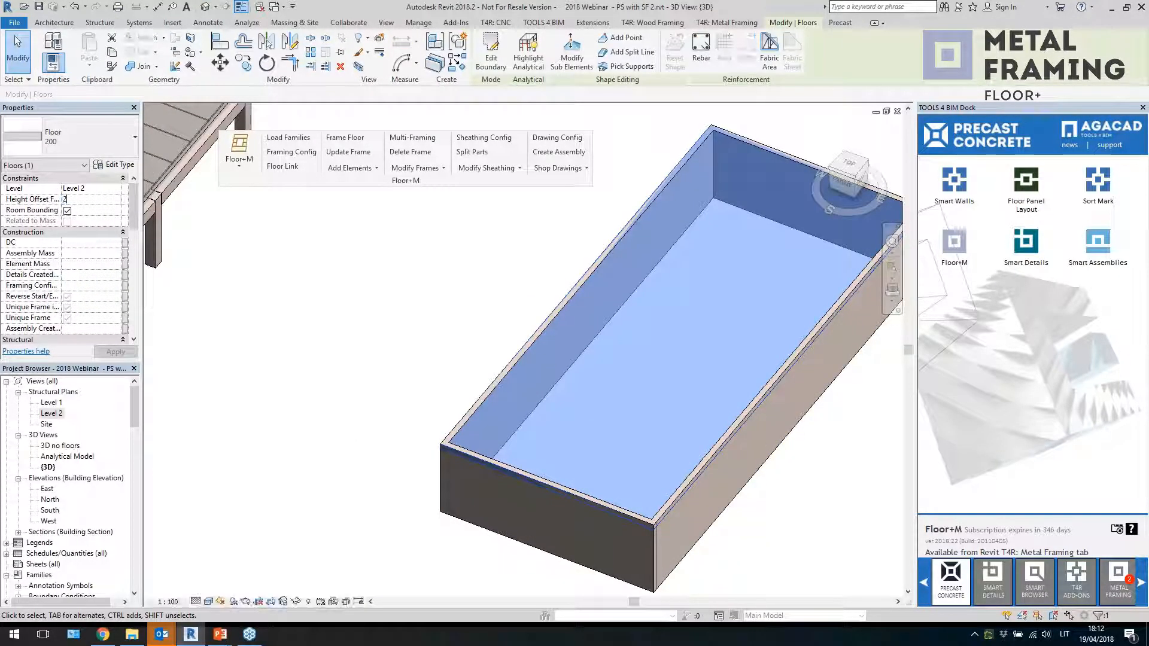
{"action": "left_click", "coordinate": [103, 352]}
{"action": "left_click", "coordinate": [327, 327]}
{"action": "middle_click_drag", "start_coordinate": [688, 550], "coordinate": [562, 467]}
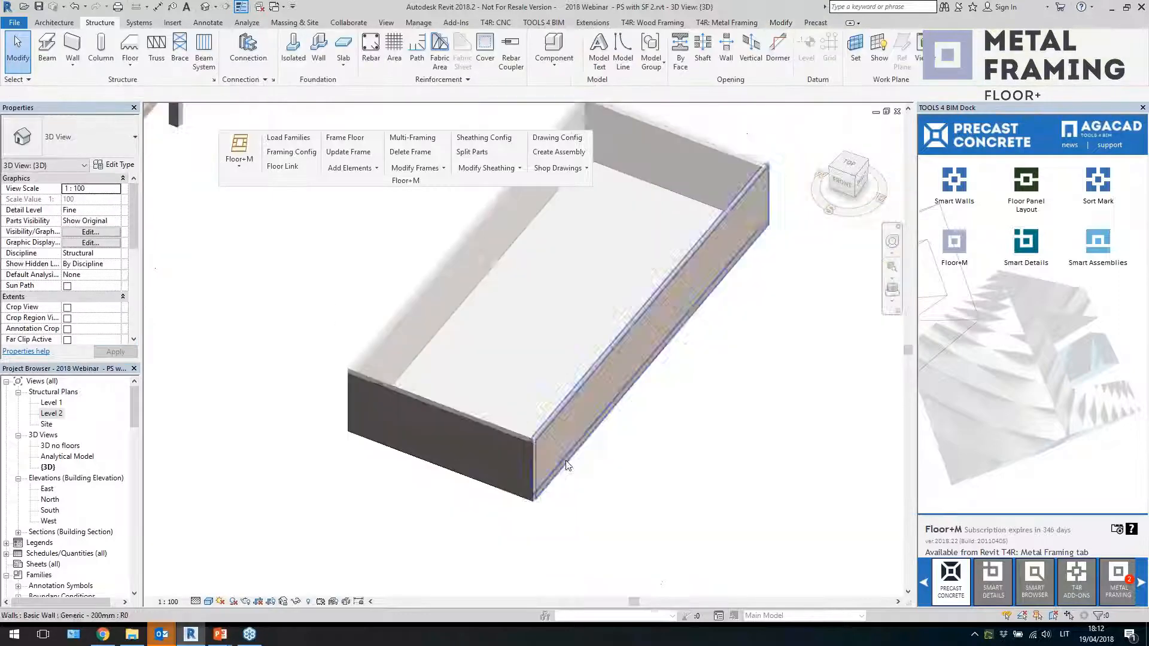
{"action": "left_click", "coordinate": [469, 414]}
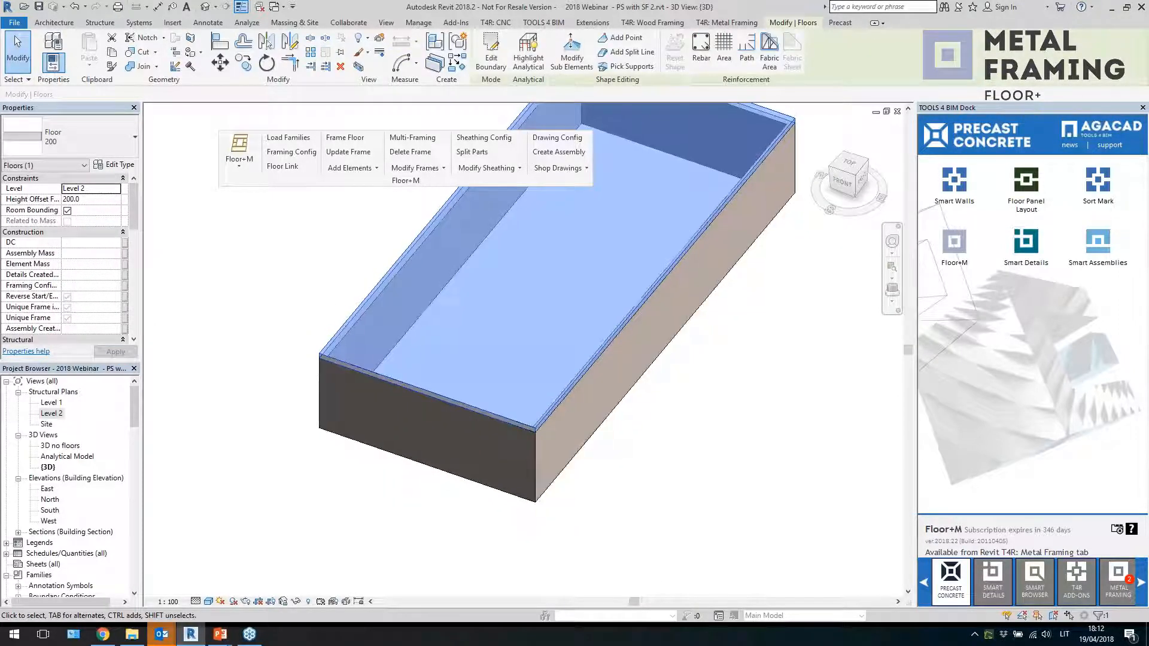
Review the floor's Floor Link configuration, then add Floor+M flooring elements to the selected floor
{"action": "scroll", "coordinate": [663, 468], "scroll_direction": "down", "scroll_amount": 3}
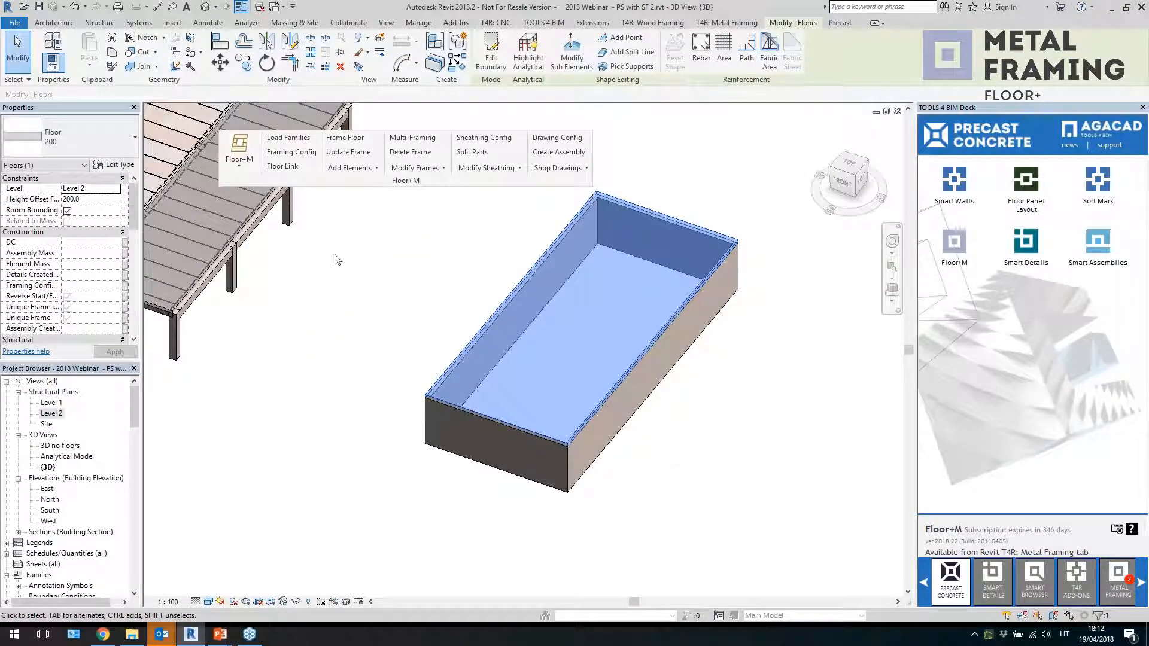
{"action": "left_click", "coordinate": [377, 168]}
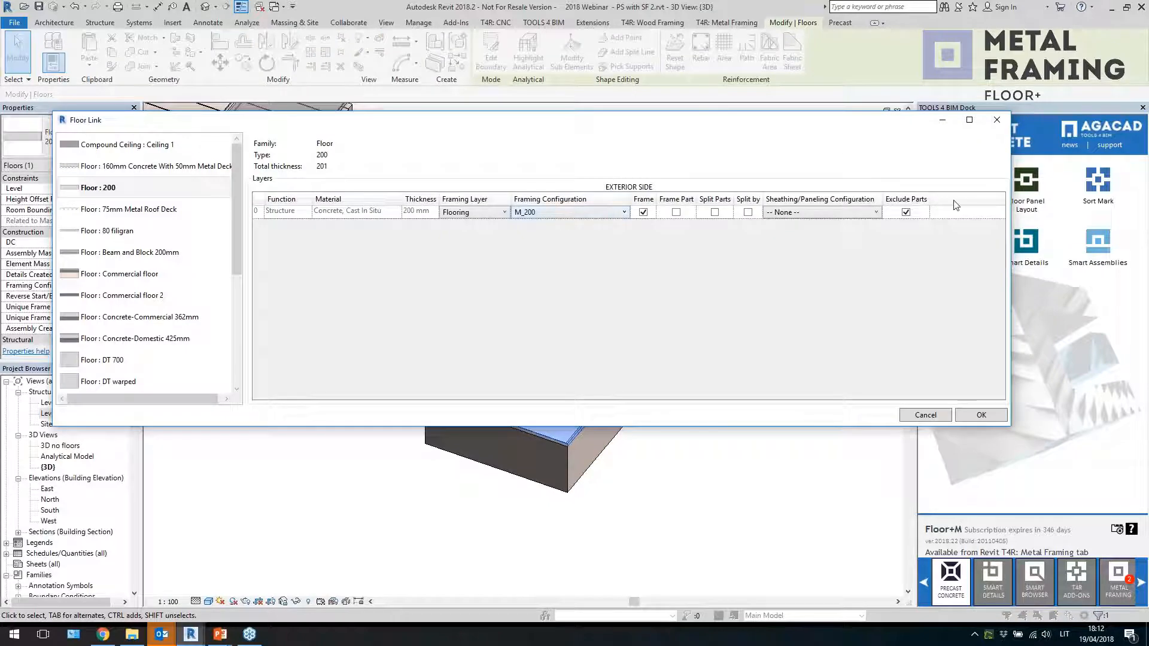
{"action": "left_click", "coordinate": [996, 120]}
{"action": "left_click", "coordinate": [352, 168]}
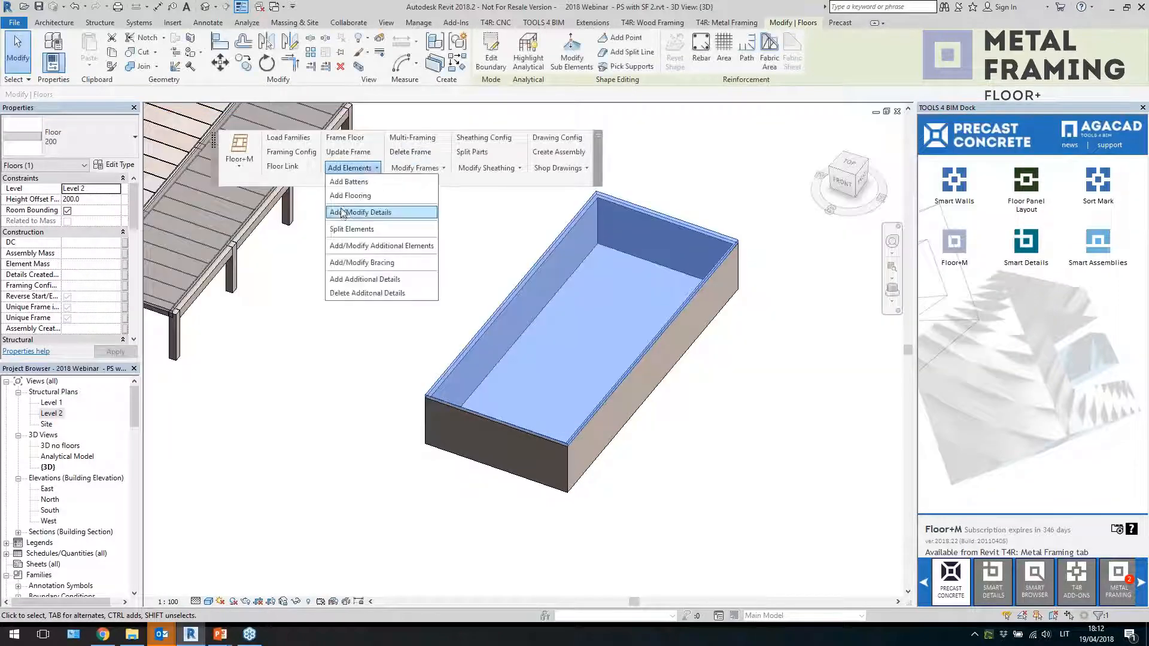
{"action": "left_click", "coordinate": [355, 197]}
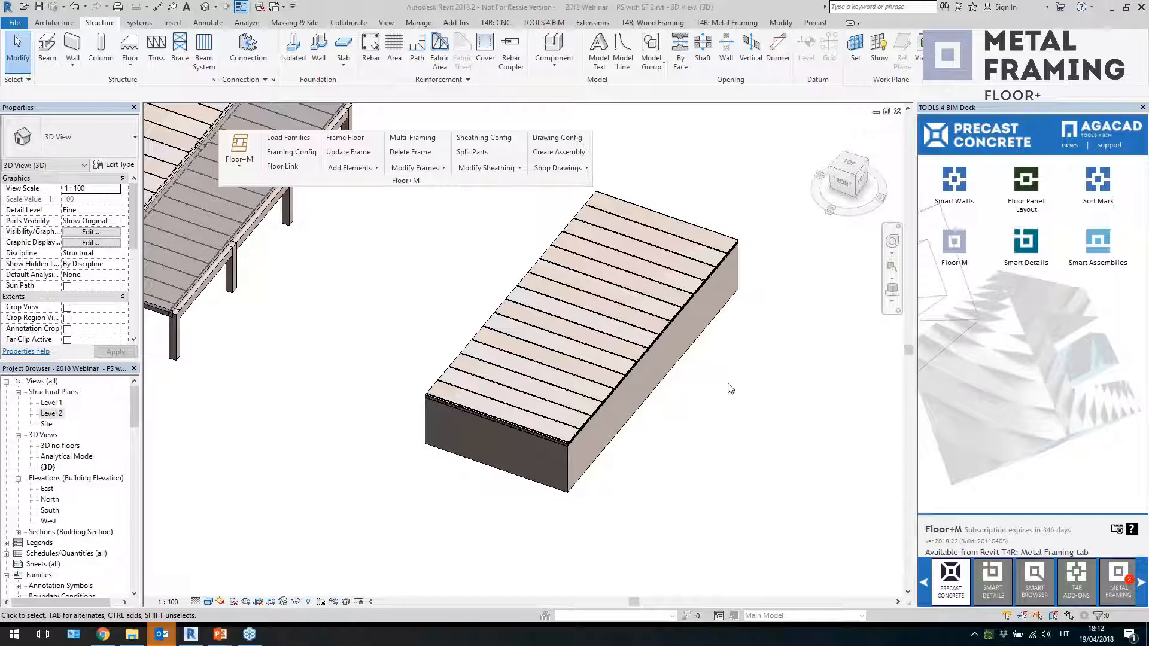
Inspect the generated hollow-core slab elements in 3D and in the Level 2 and Level 1 plans
{"action": "left_click", "coordinate": [684, 235]}
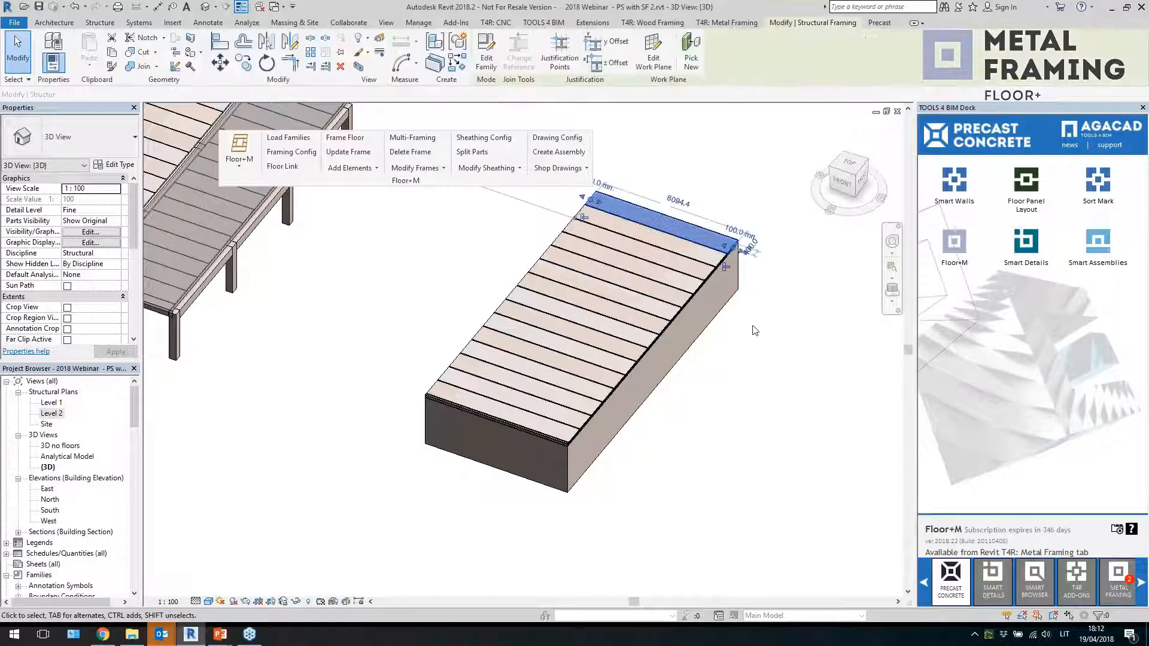
{"action": "middle_click_drag", "start_coordinate": [755, 330], "coordinate": [692, 306], "text": "shift"}
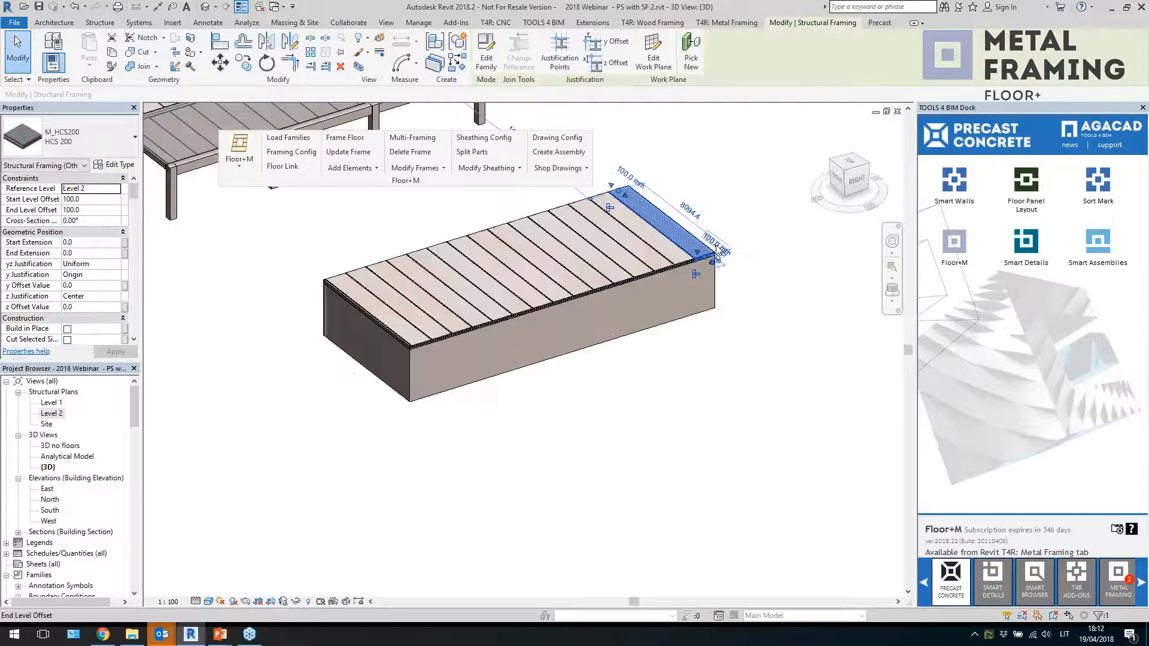
{"action": "scroll", "coordinate": [716, 246], "scroll_direction": "up", "scroll_amount": 4}
{"action": "scroll", "coordinate": [727, 292], "scroll_direction": "down", "scroll_amount": 4}
{"action": "scroll", "coordinate": [410, 366], "scroll_direction": "up", "scroll_amount": 4}
{"action": "left_click", "coordinate": [455, 404]}
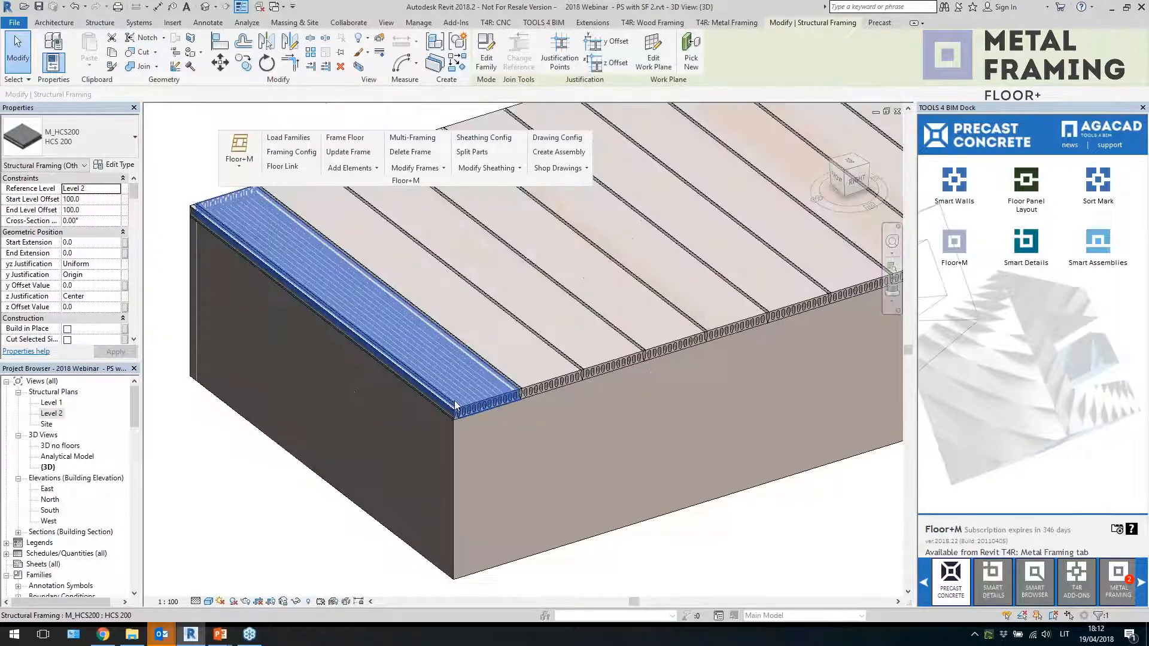
{"action": "scroll", "coordinate": [443, 416], "scroll_direction": "down", "scroll_amount": 5}
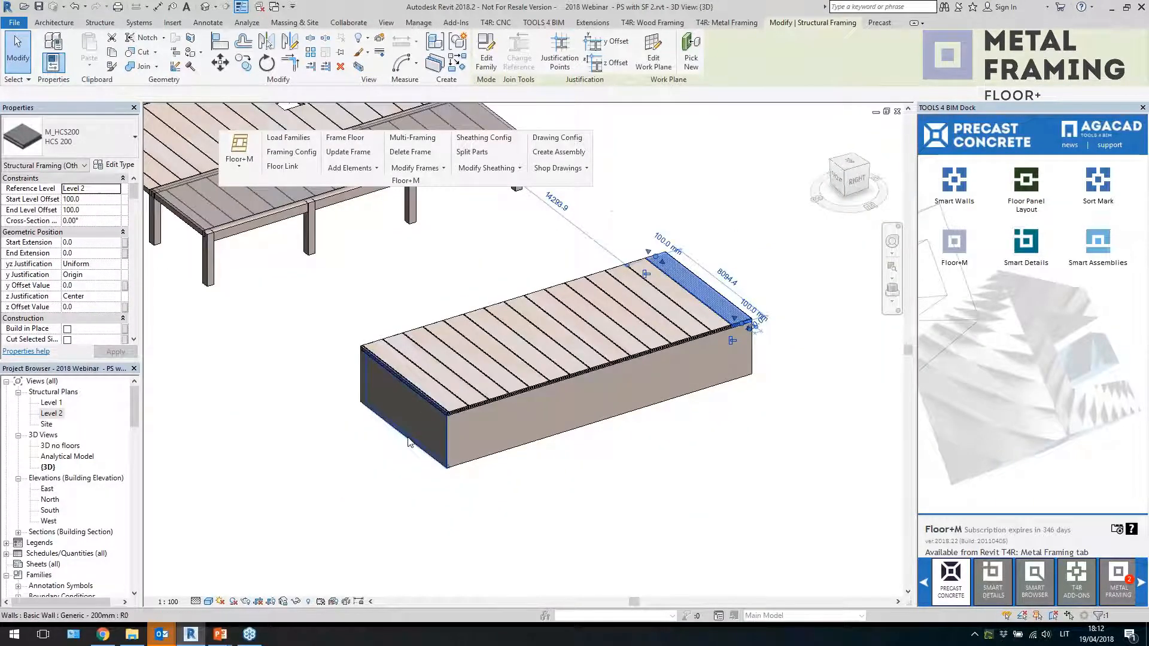
{"action": "left_click_drag", "start_coordinate": [407, 437], "coordinate": [379, 446]}
{"action": "left_click", "coordinate": [490, 513]}
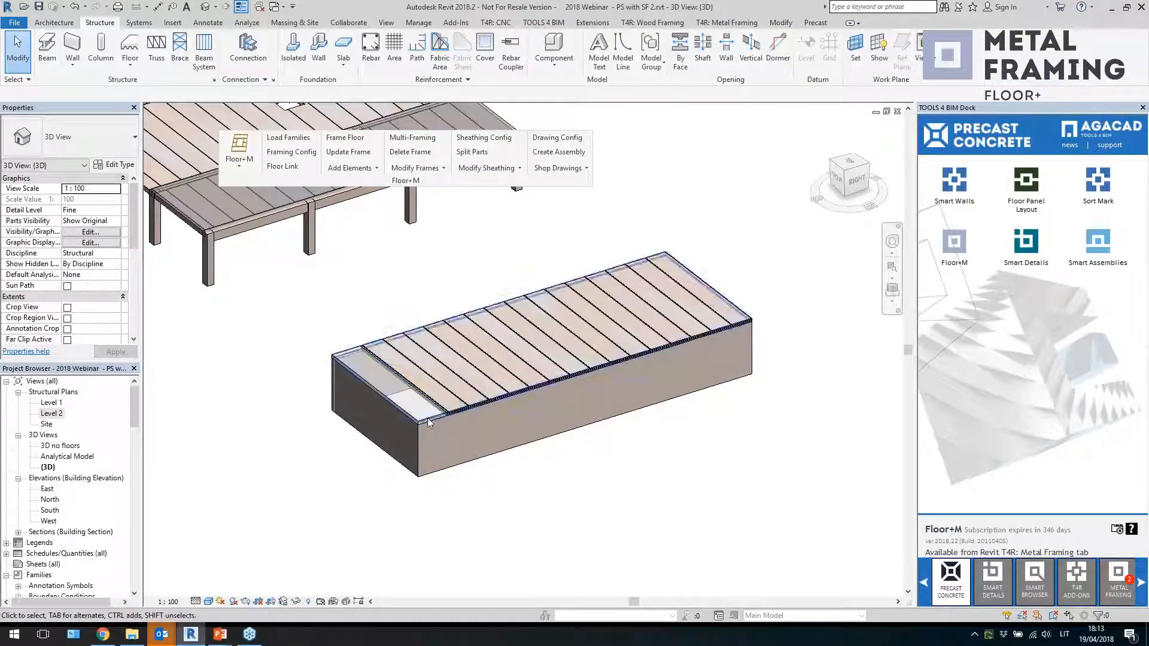
{"action": "left_click", "coordinate": [431, 401]}
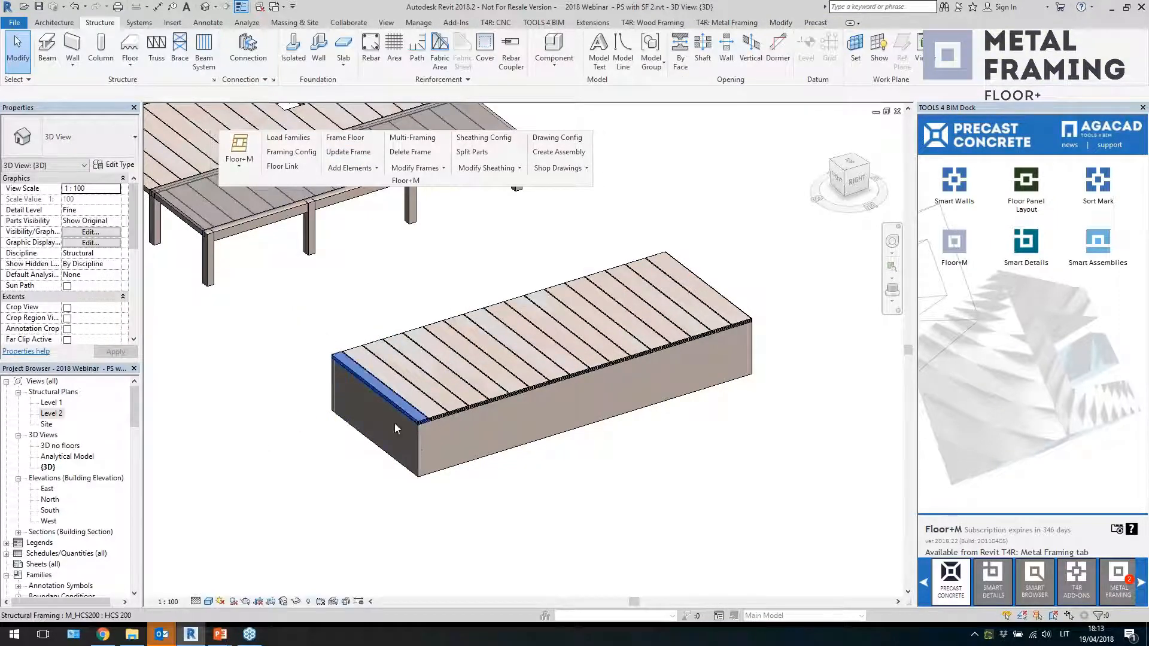
{"action": "double_click", "coordinate": [54, 414]}
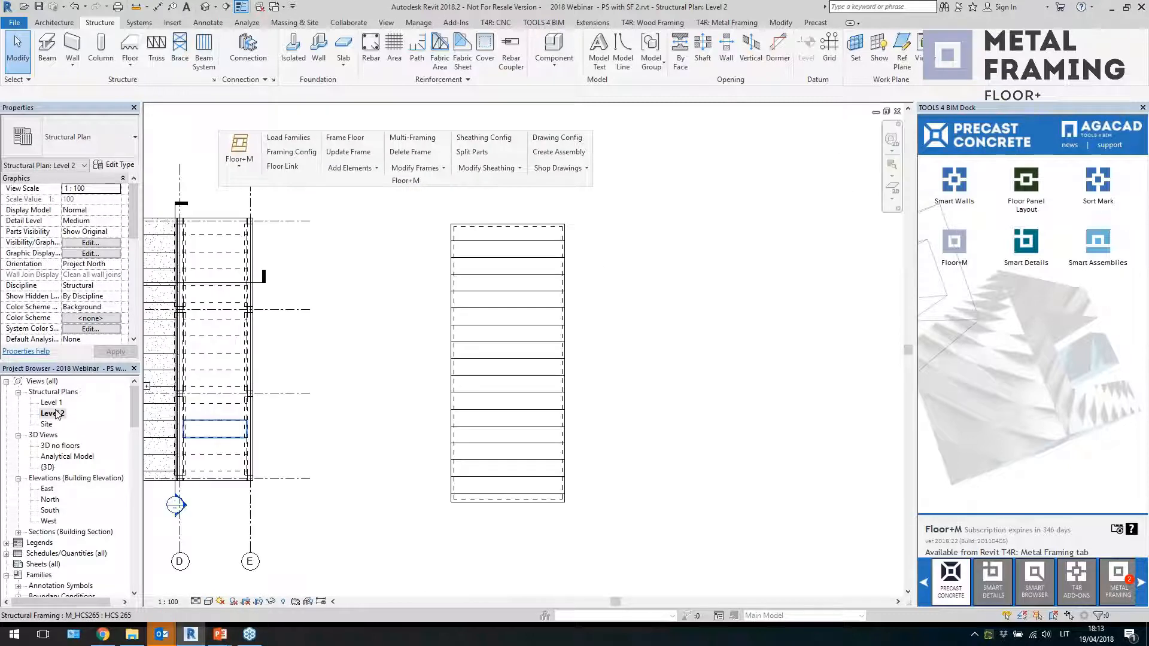
{"action": "double_click", "coordinate": [51, 402]}
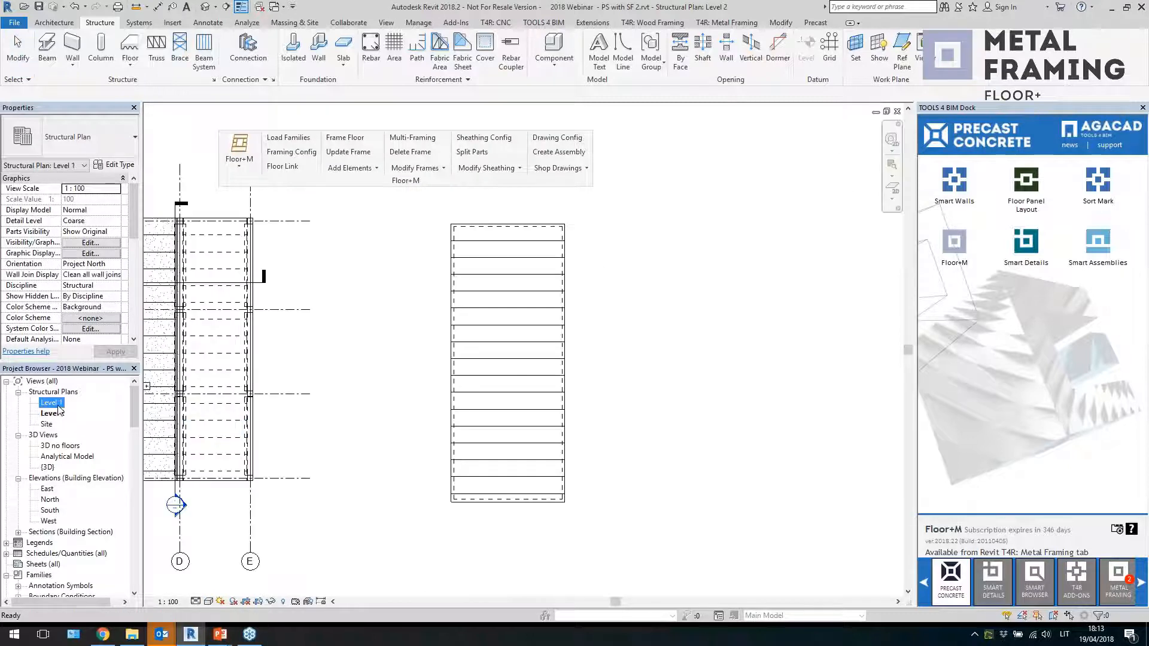
In the Level 1 plan, drag the enclosure's lower-right wall corner outward so the right wall slants
{"action": "left_click", "coordinate": [558, 504]}
{"action": "scroll", "coordinate": [554, 501], "scroll_direction": "up", "scroll_amount": 3}
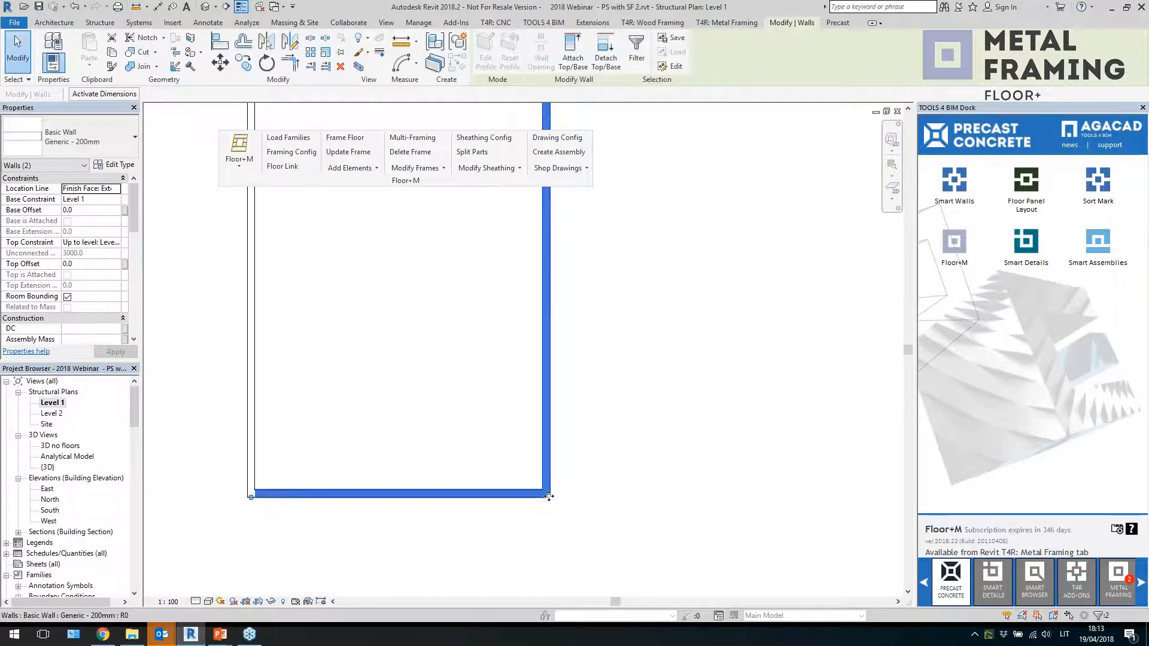
{"action": "left_click_drag", "start_coordinate": [548, 498], "coordinate": [580, 495]}
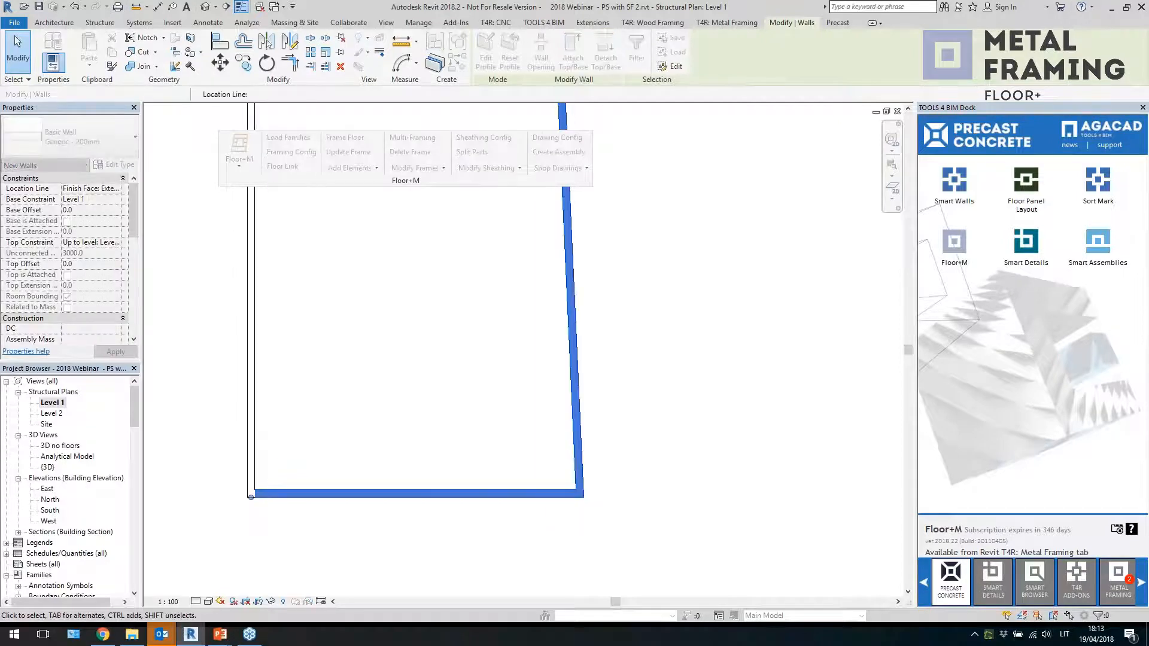
{"action": "key", "text": "Escape"}
{"action": "scroll", "coordinate": [687, 494], "scroll_direction": "down", "scroll_amount": 2}
{"action": "left_click", "coordinate": [436, 497]}
{"action": "scroll", "coordinate": [436, 496], "scroll_direction": "up", "scroll_amount": 2}
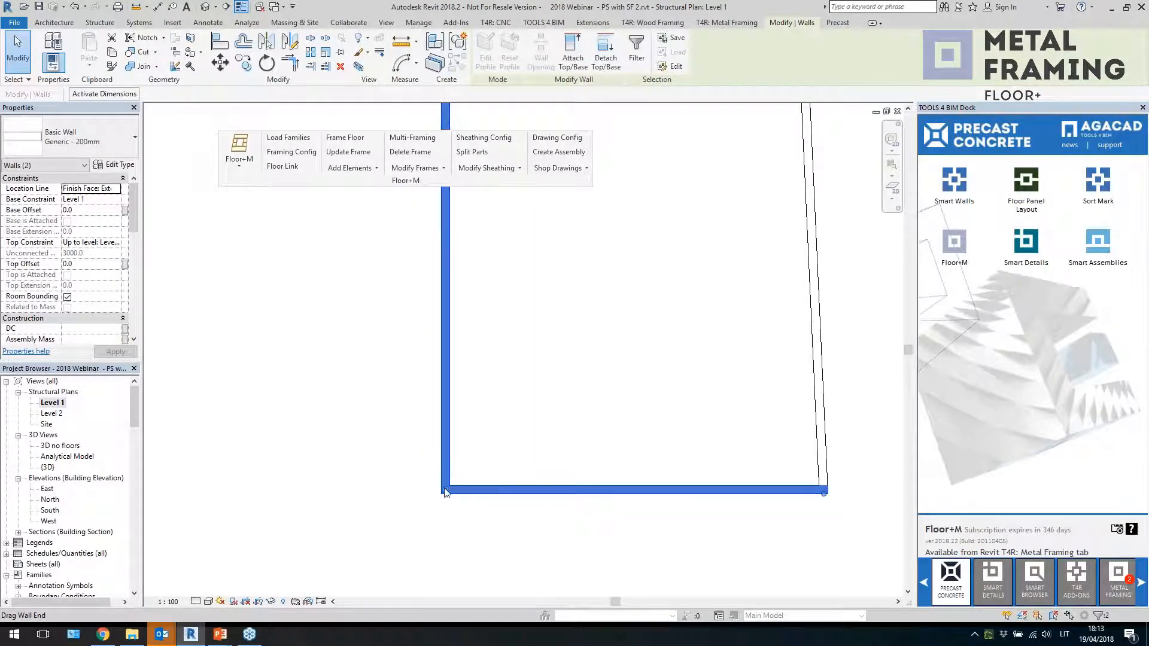
{"action": "left_click_drag", "start_coordinate": [446, 492], "coordinate": [412, 487]}
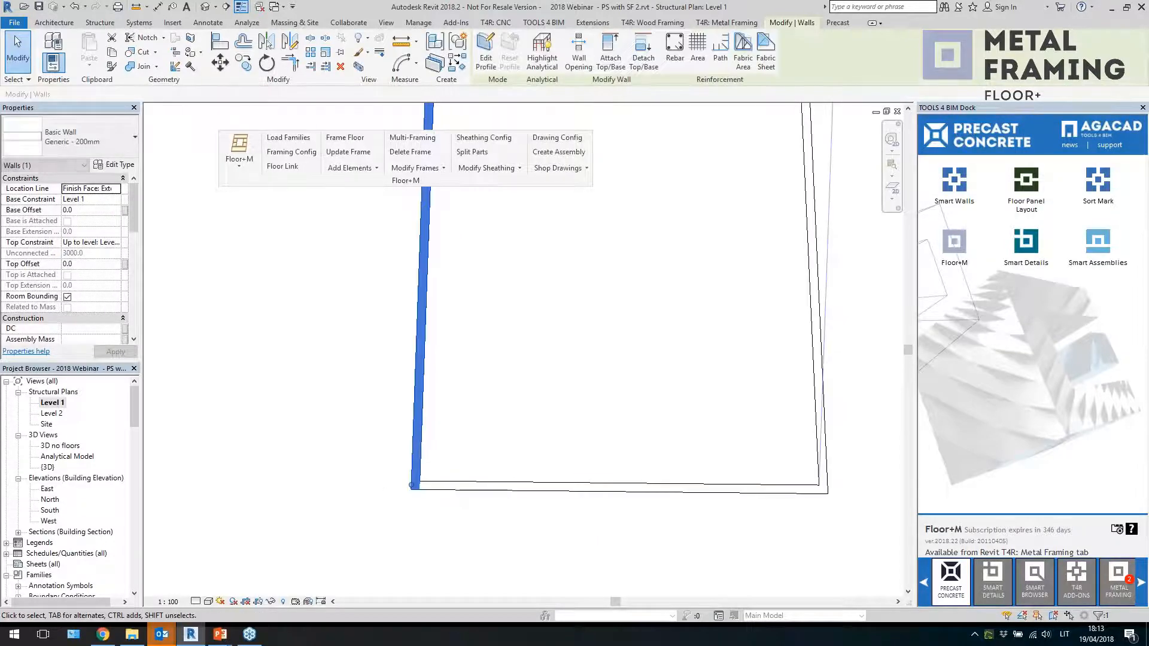
{"action": "key", "text": "ctrl+z"}
Drag the enclosure's lower-left wall corner outward so both side walls taper toward the top
{"action": "left_click", "coordinate": [633, 490]}
{"action": "left_click", "coordinate": [445, 488], "text": "ctrl"}
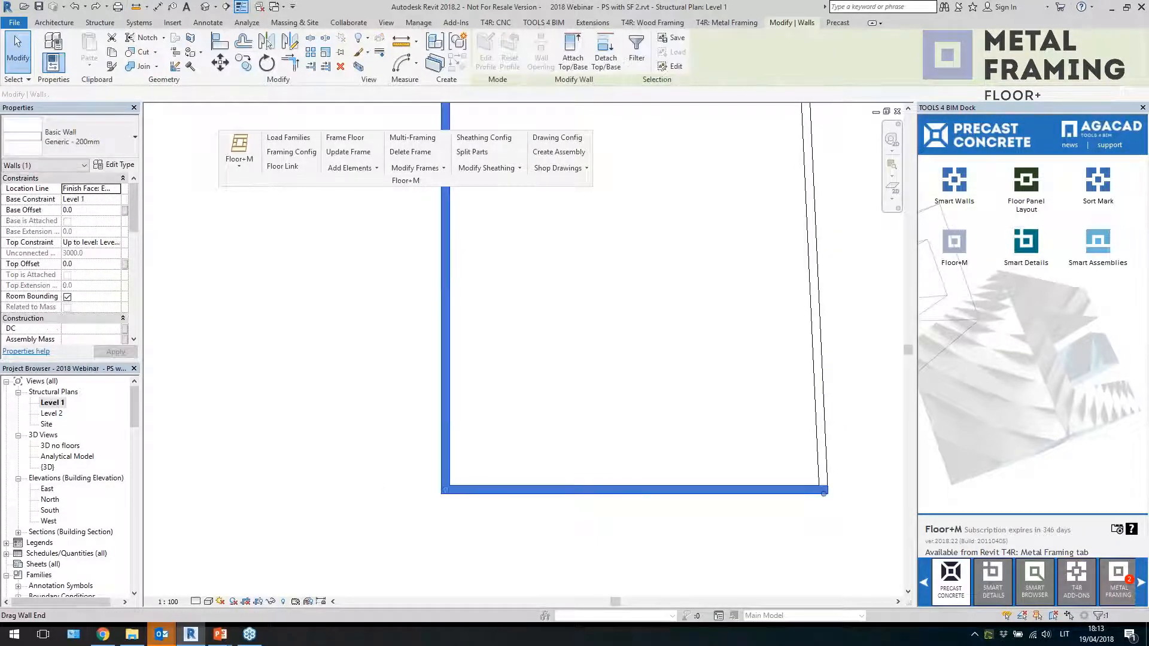
{"action": "left_click_drag", "start_coordinate": [446, 490], "coordinate": [383, 521]}
{"action": "left_click", "coordinate": [351, 252]}
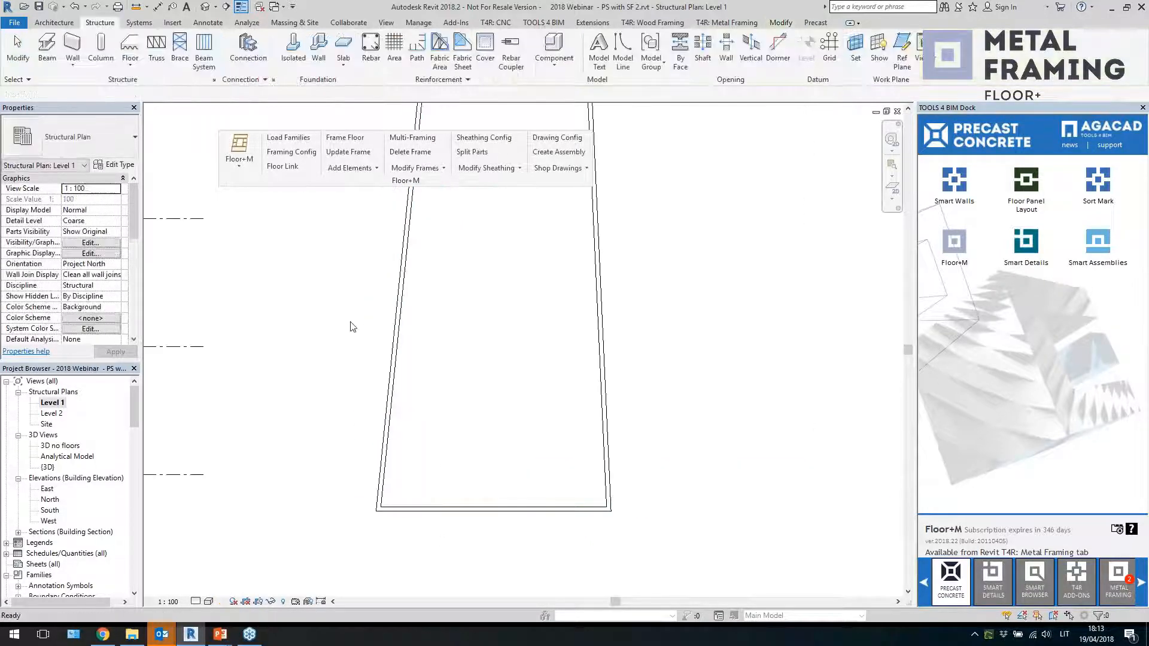
In the 3D view, update the Floor+M framing so the slabs follow the reshaped floor
{"action": "left_click", "coordinate": [207, 8]}
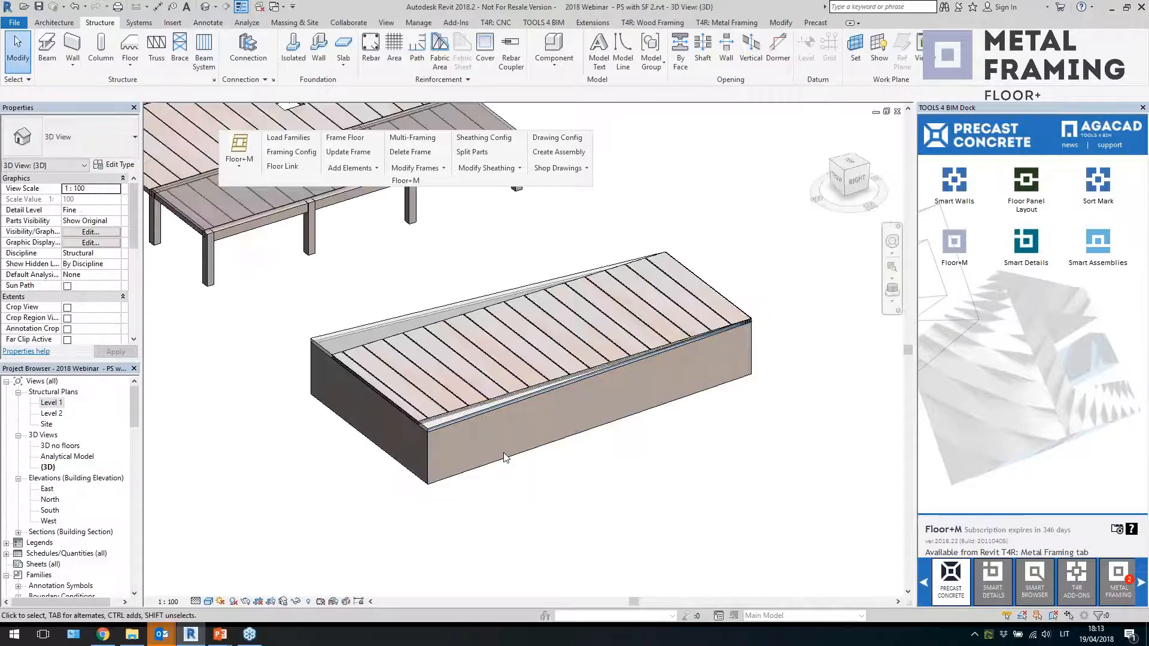
{"action": "left_click", "coordinate": [505, 458]}
{"action": "middle_click_drag", "start_coordinate": [504, 458], "coordinate": [478, 460], "text": "shift"}
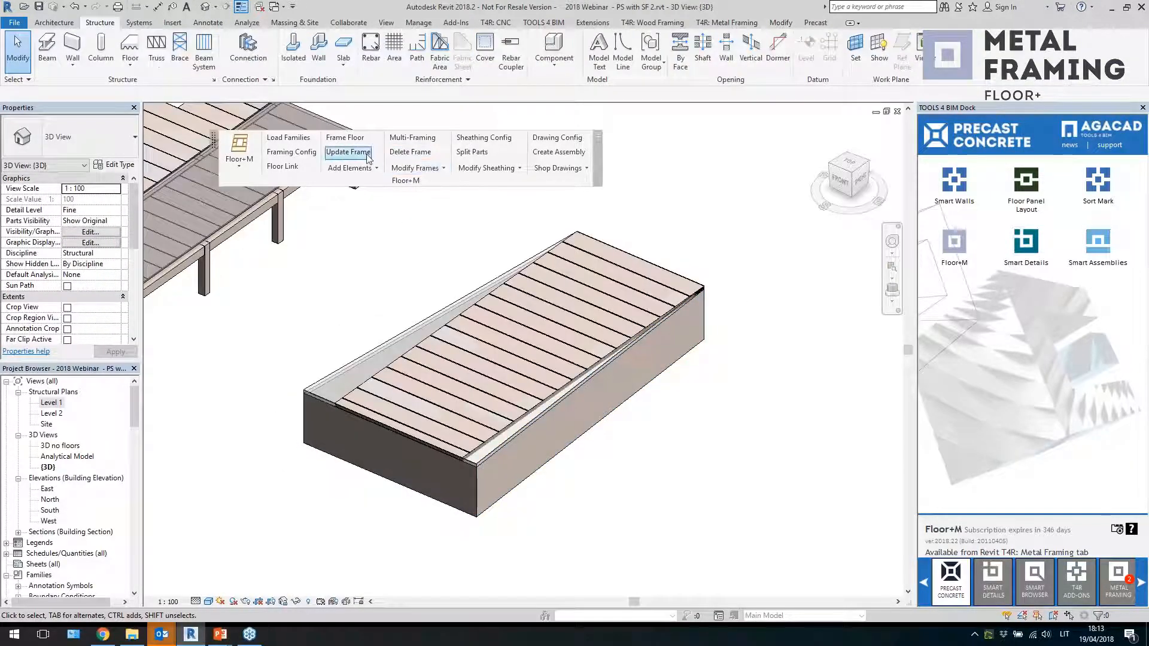
{"action": "left_click", "coordinate": [348, 151]}
{"action": "left_click", "coordinate": [450, 402]}
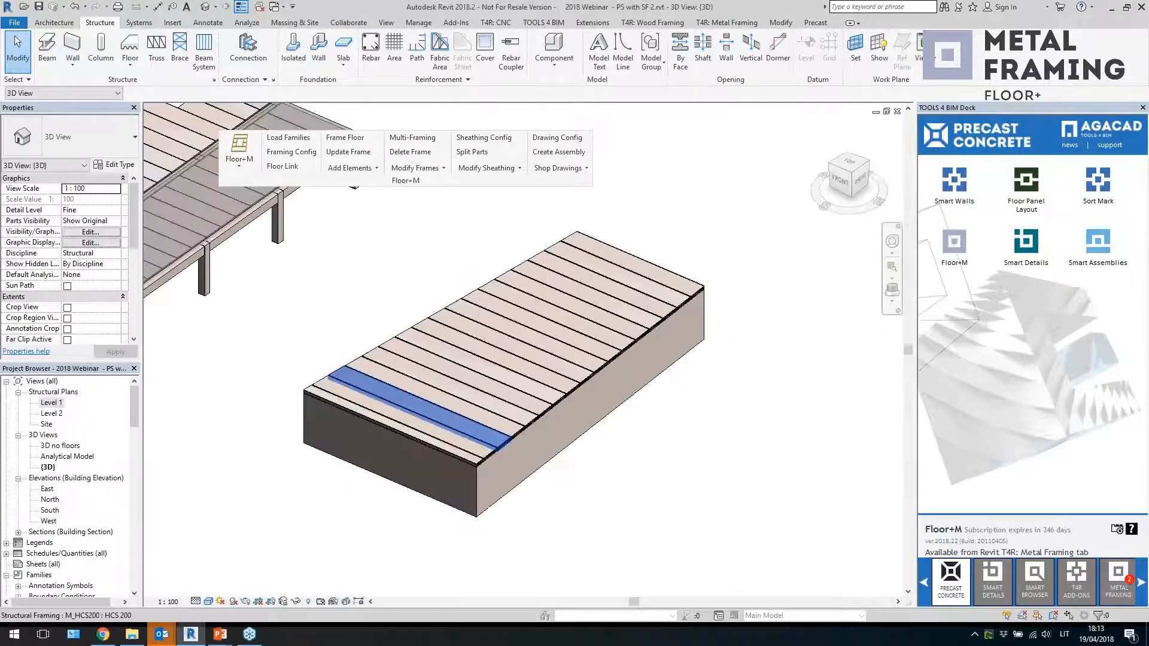
Select a slab and view the tapered floor from the top to compare the slab layout
{"action": "left_click", "coordinate": [484, 450]}
{"action": "middle_click_drag", "start_coordinate": [484, 450], "coordinate": [528, 476], "text": "shift"}
{"action": "left_click", "coordinate": [848, 163]}
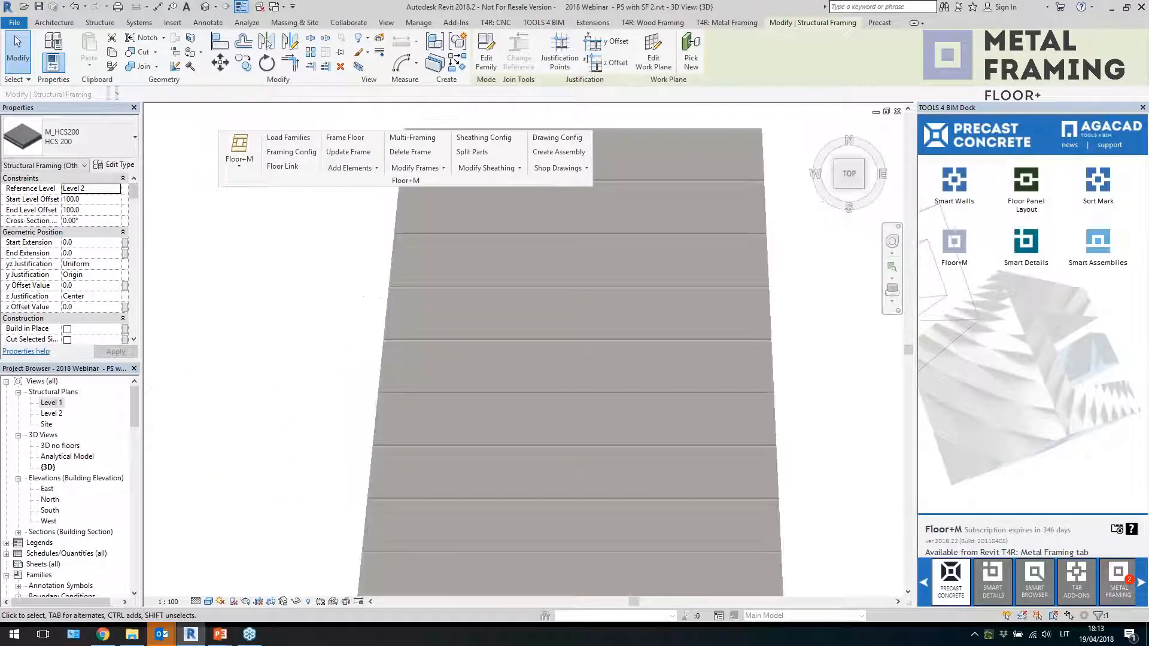
{"action": "key", "text": "Escape"}
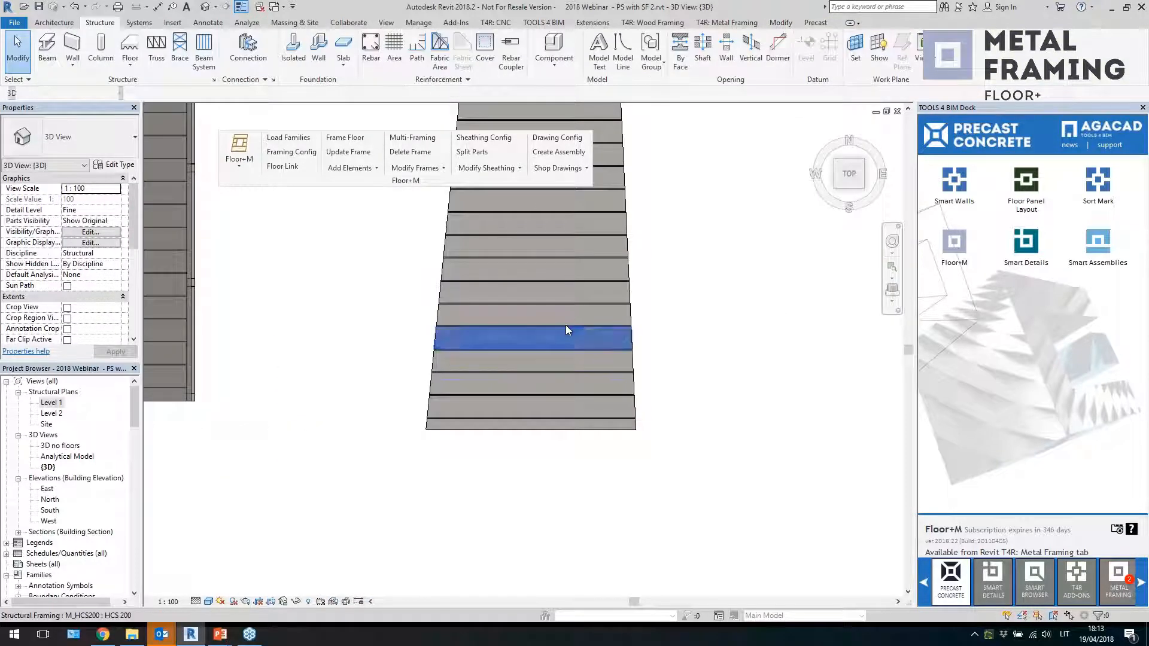
Open a hollow-core slab's family, examine its end-cut void sweep, and close it without saving
{"action": "left_click", "coordinate": [566, 328]}
{"action": "scroll", "coordinate": [566, 327], "scroll_direction": "up", "scroll_amount": 1}
{"action": "left_click", "coordinate": [486, 57]}
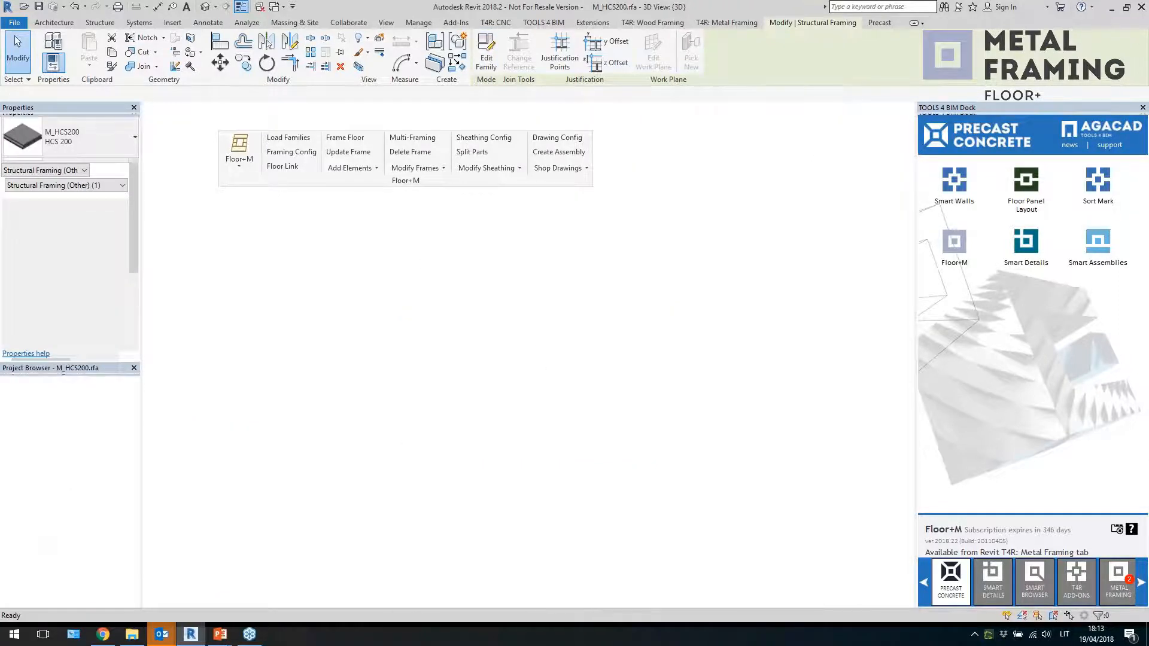
{"action": "middle_click_drag", "start_coordinate": [487, 379], "coordinate": [491, 399], "text": "shift"}
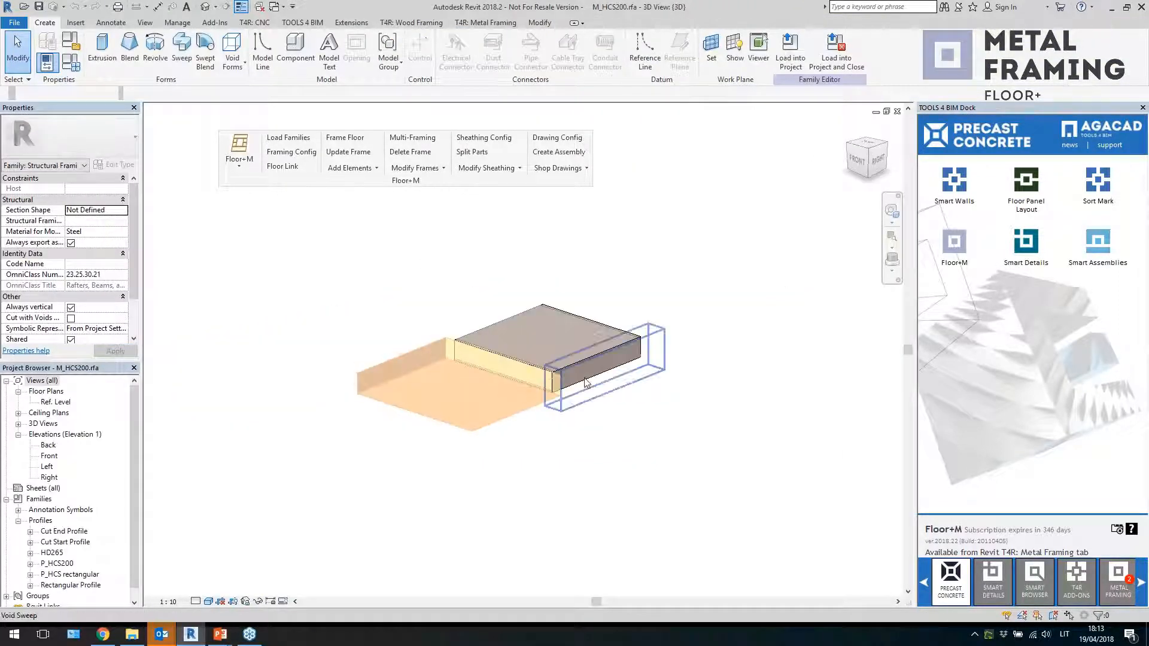
{"action": "left_click", "coordinate": [584, 385]}
{"action": "middle_click_drag", "start_coordinate": [585, 385], "coordinate": [583, 411], "text": "shift"}
{"action": "left_click", "coordinate": [693, 194]}
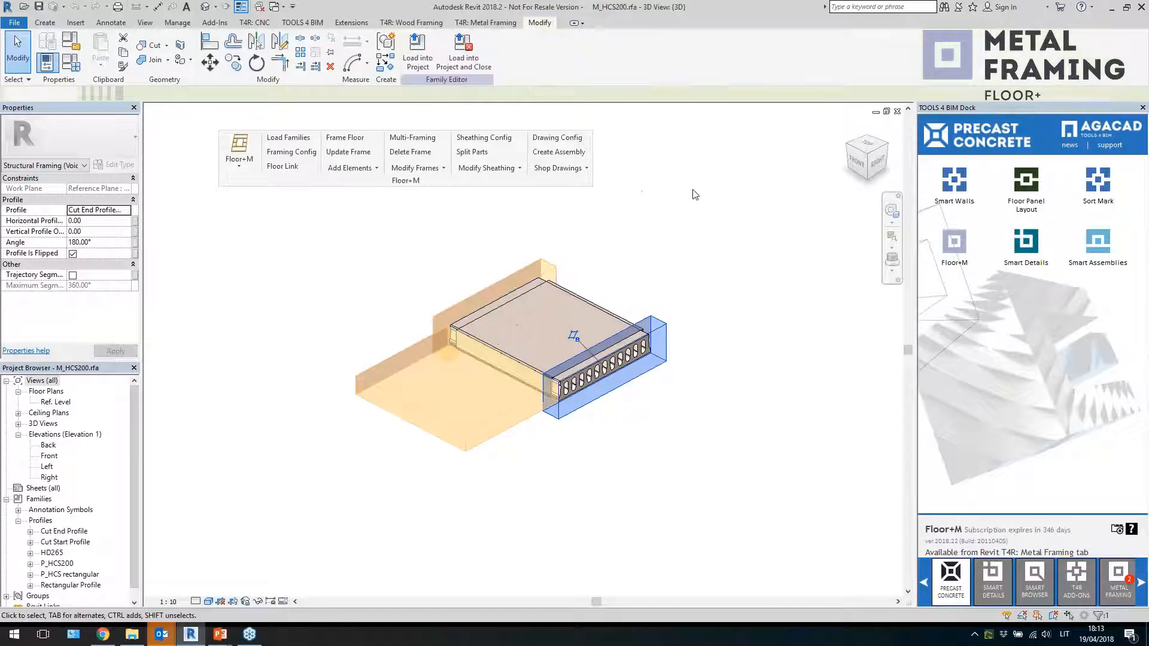
{"action": "left_click", "coordinate": [898, 113]}
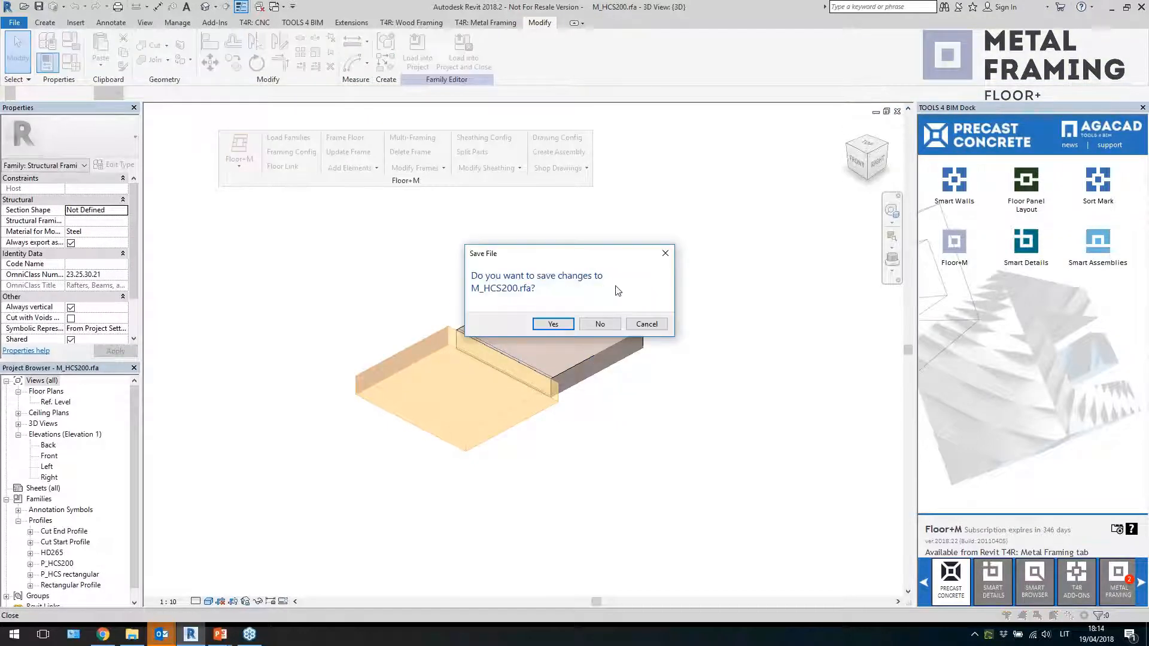
{"action": "left_click", "coordinate": [589, 325]}
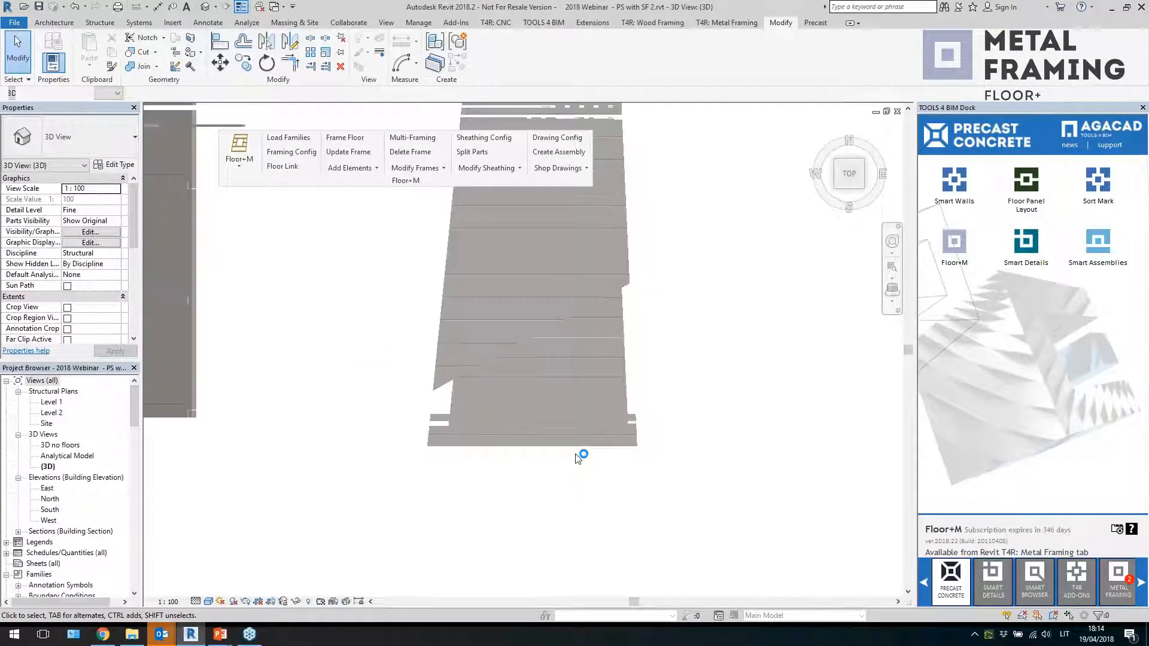
Orbit, zoom and view from the top to examine how the slabs are cut along the tapered floor's edges
{"action": "scroll", "coordinate": [577, 458], "scroll_direction": "down", "scroll_amount": 1}
{"action": "middle_click_drag", "start_coordinate": [707, 432], "coordinate": [605, 273], "text": "shift"}
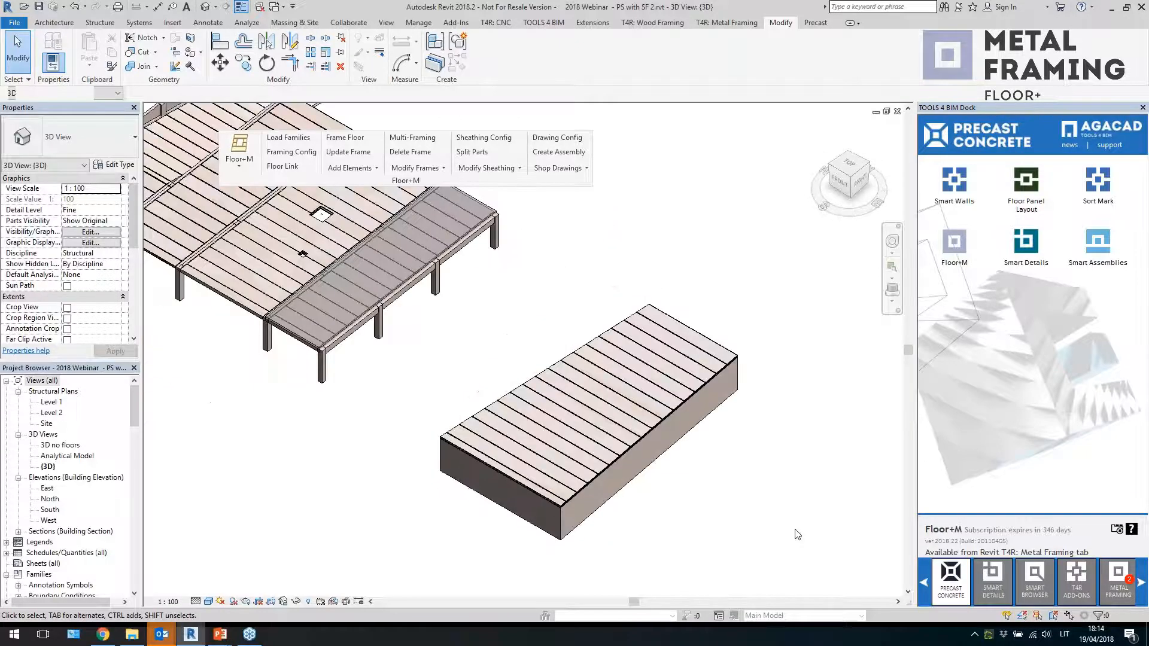
{"action": "middle_click_drag", "start_coordinate": [797, 534], "coordinate": [736, 507], "text": "shift"}
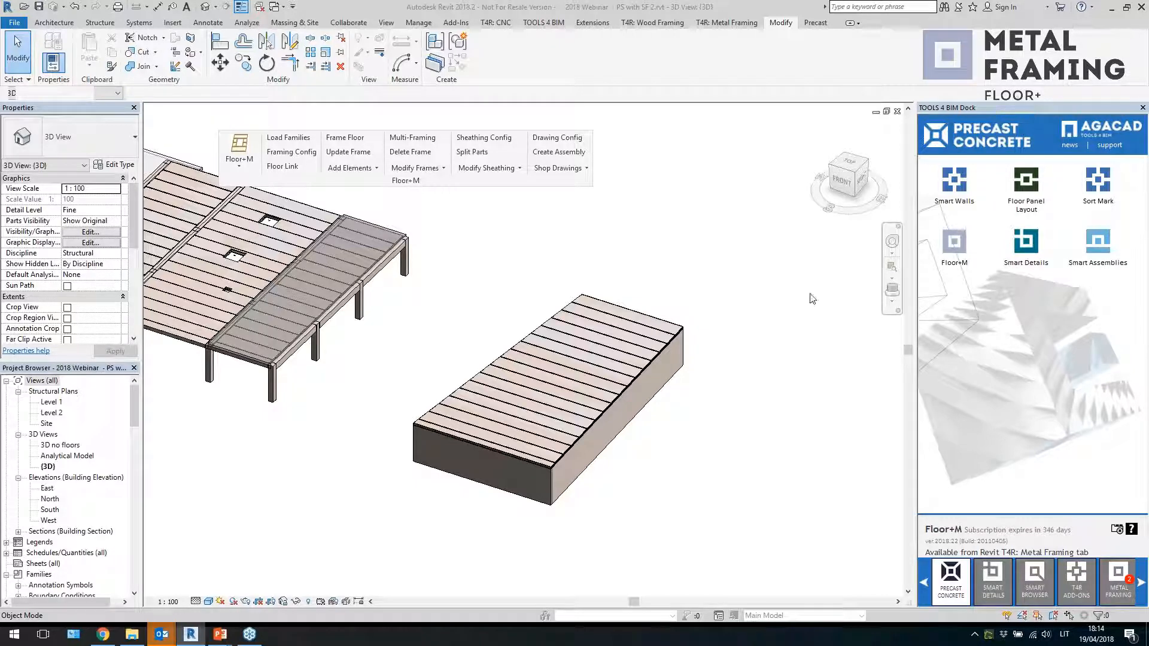
{"action": "scroll", "coordinate": [531, 447], "scroll_direction": "up", "scroll_amount": 3}
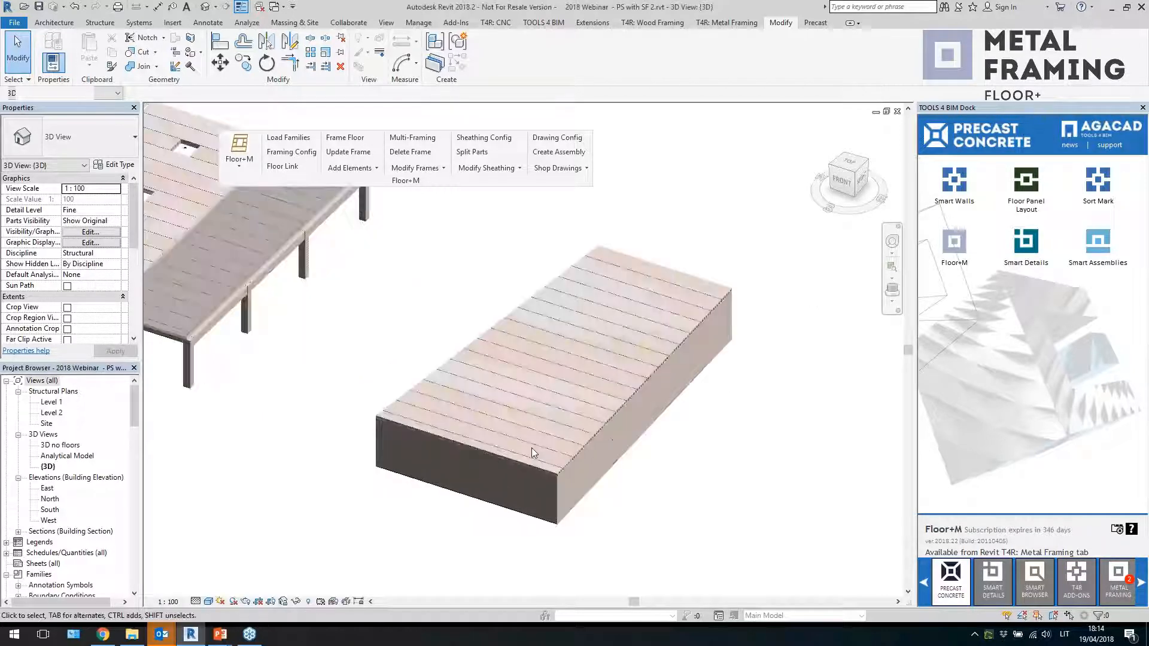
{"action": "left_click", "coordinate": [568, 482]}
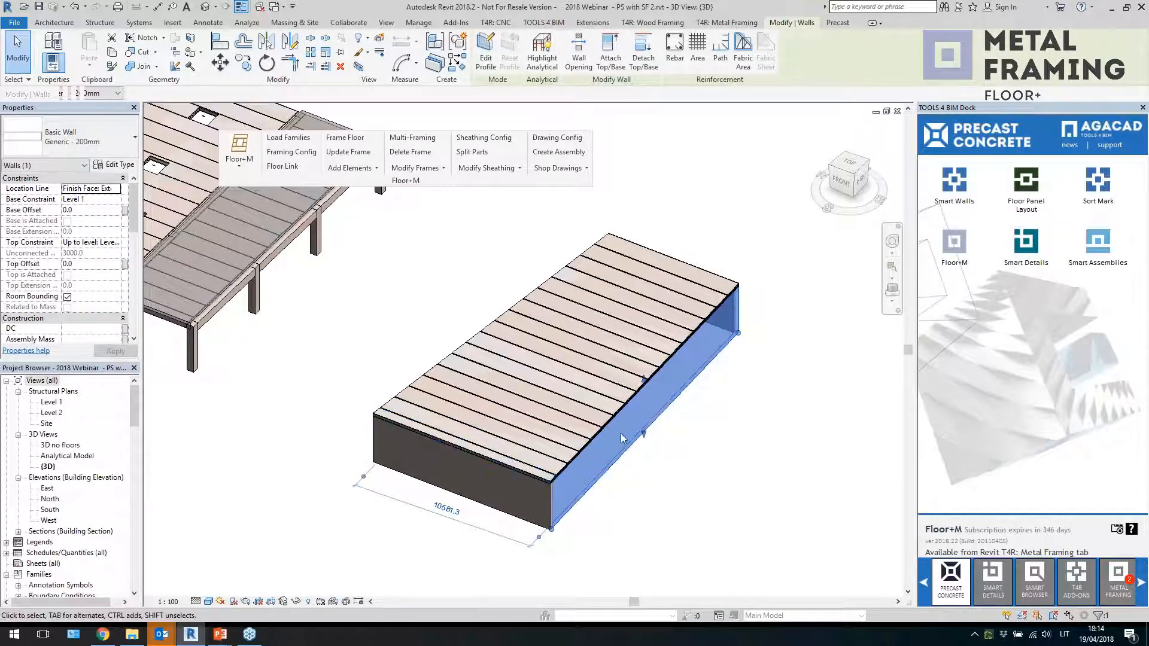
{"action": "scroll", "coordinate": [772, 473], "scroll_direction": "down", "scroll_amount": 2}
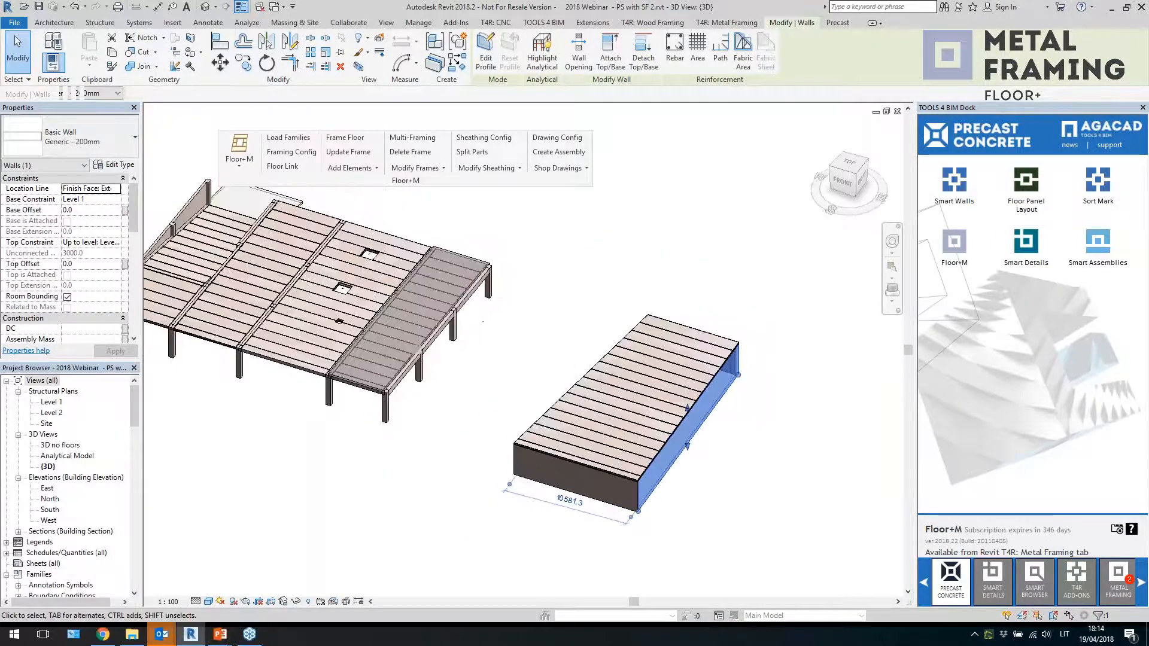
{"action": "scroll", "coordinate": [742, 469], "scroll_direction": "down", "scroll_amount": 1}
{"action": "left_click", "coordinate": [735, 459]}
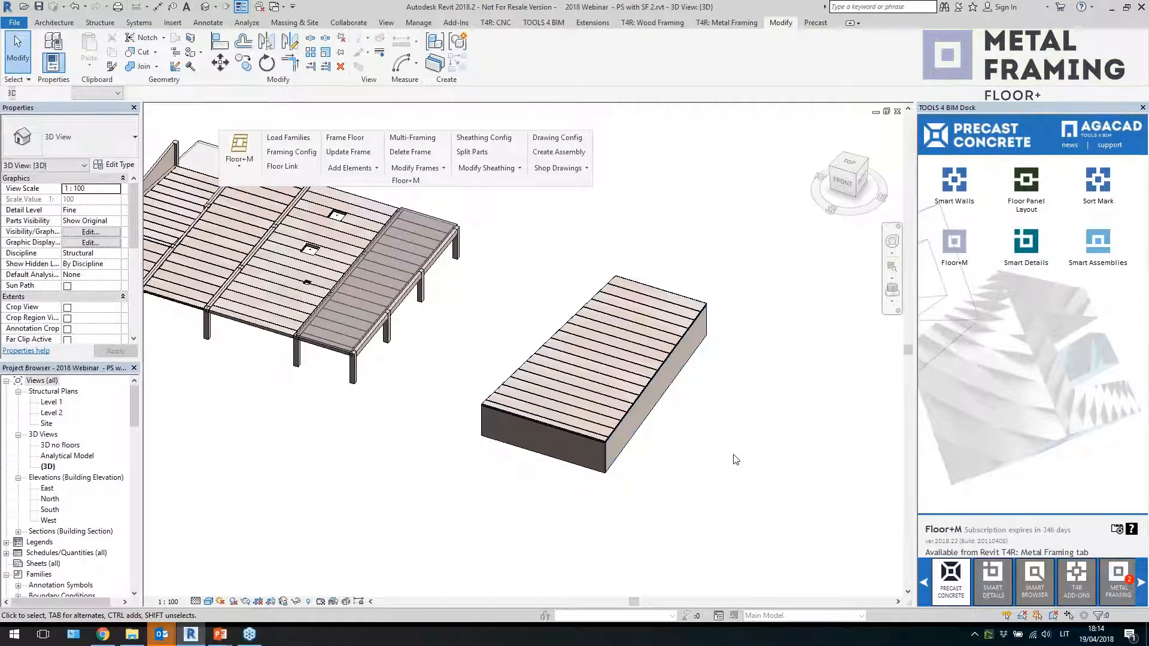
{"action": "middle_click_drag", "start_coordinate": [736, 460], "coordinate": [728, 461], "text": "shift"}
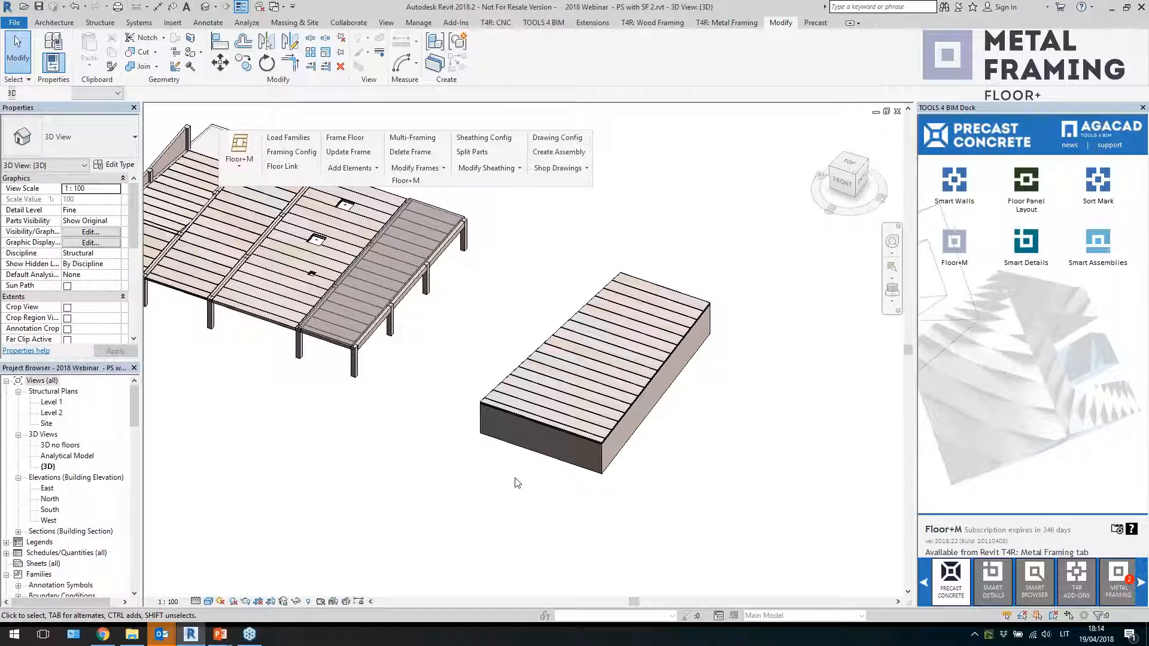
{"action": "middle_click_drag", "start_coordinate": [517, 482], "coordinate": [553, 518], "text": "shift"}
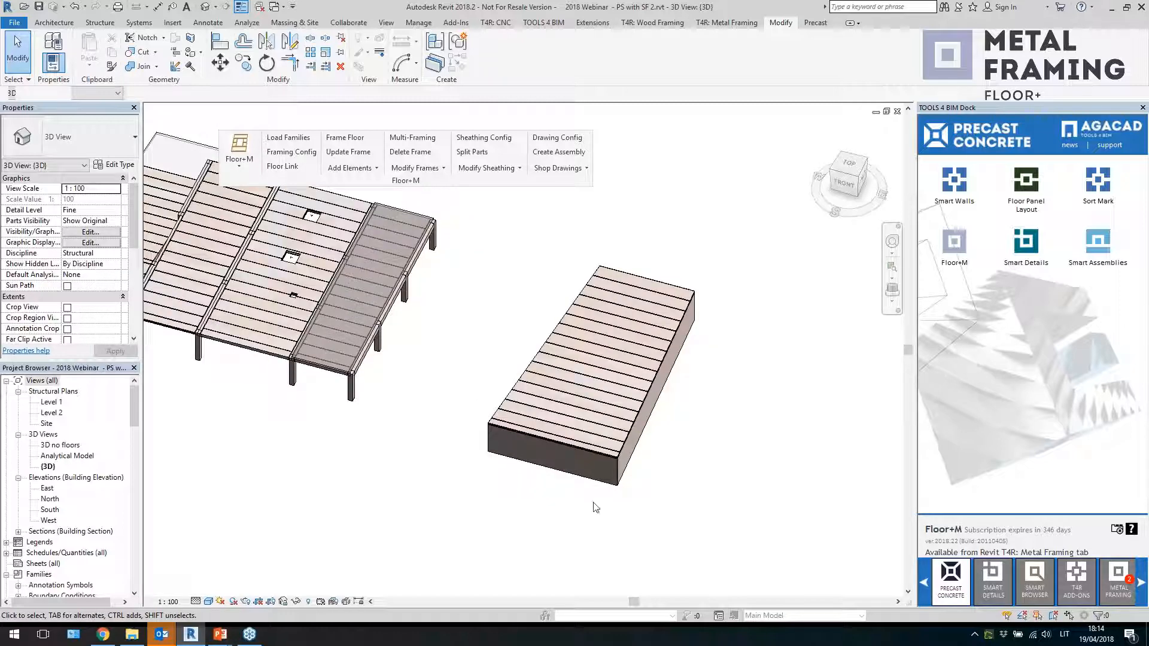
{"action": "middle_click_drag", "start_coordinate": [679, 496], "coordinate": [687, 498], "text": "shift"}
{"action": "middle_click_drag", "start_coordinate": [752, 459], "coordinate": [579, 463]}
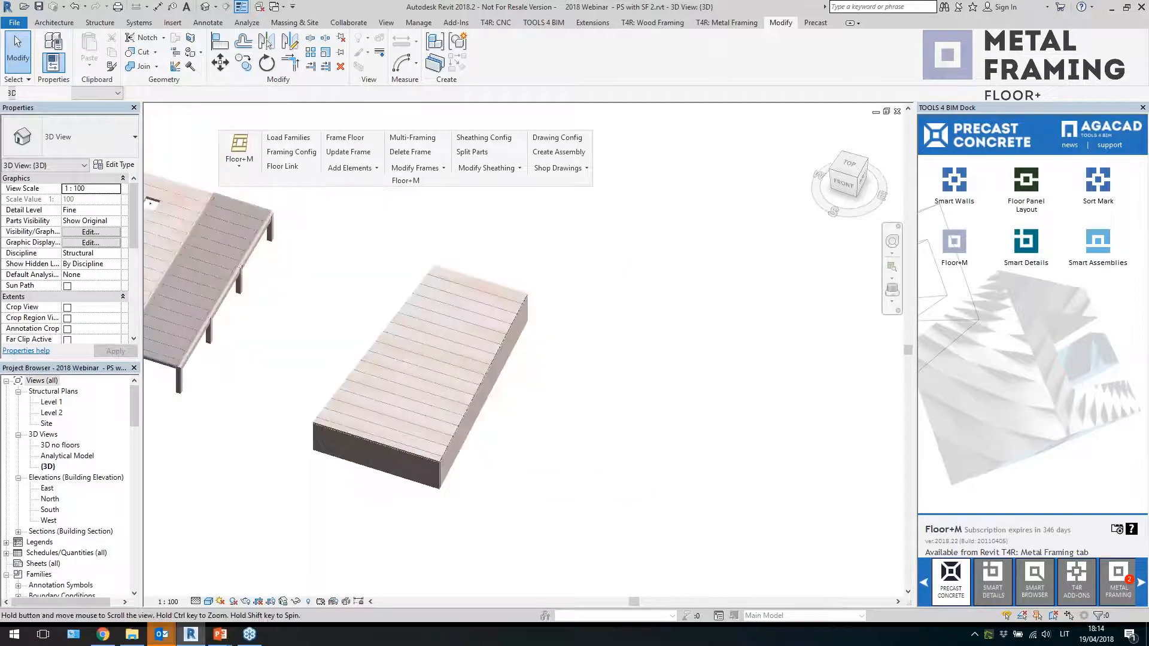
{"action": "left_click", "coordinate": [848, 165]}
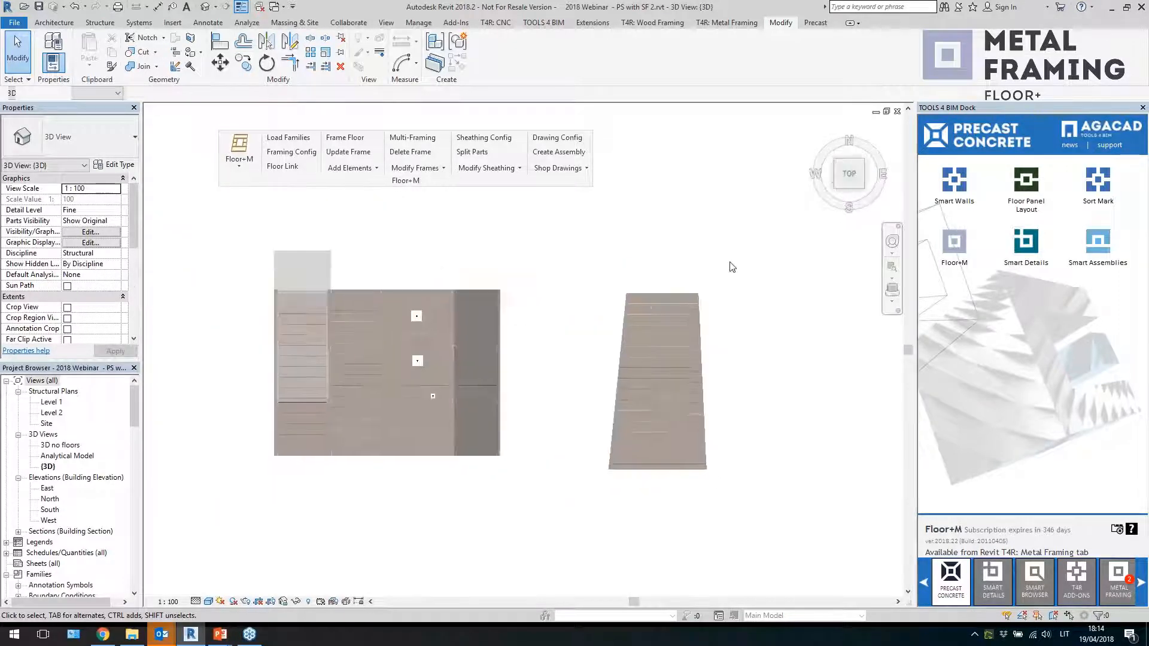
{"action": "middle_click_drag", "start_coordinate": [697, 344], "coordinate": [594, 344]}
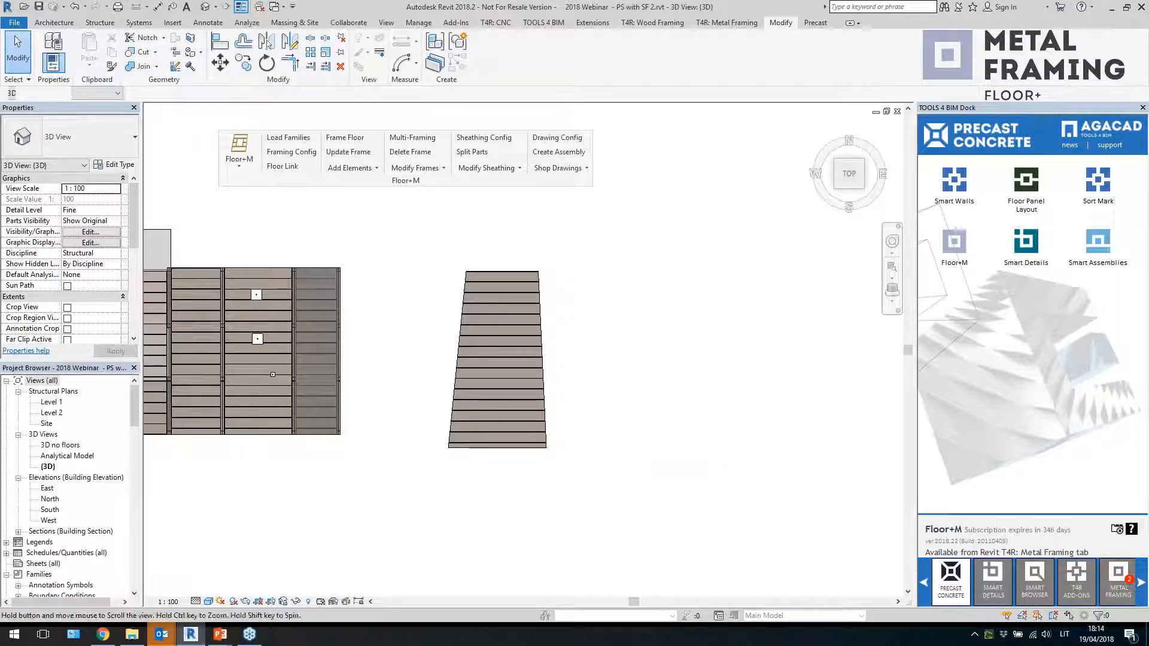
{"action": "middle_click_drag", "start_coordinate": [671, 474], "coordinate": [671, 457], "text": "shift"}
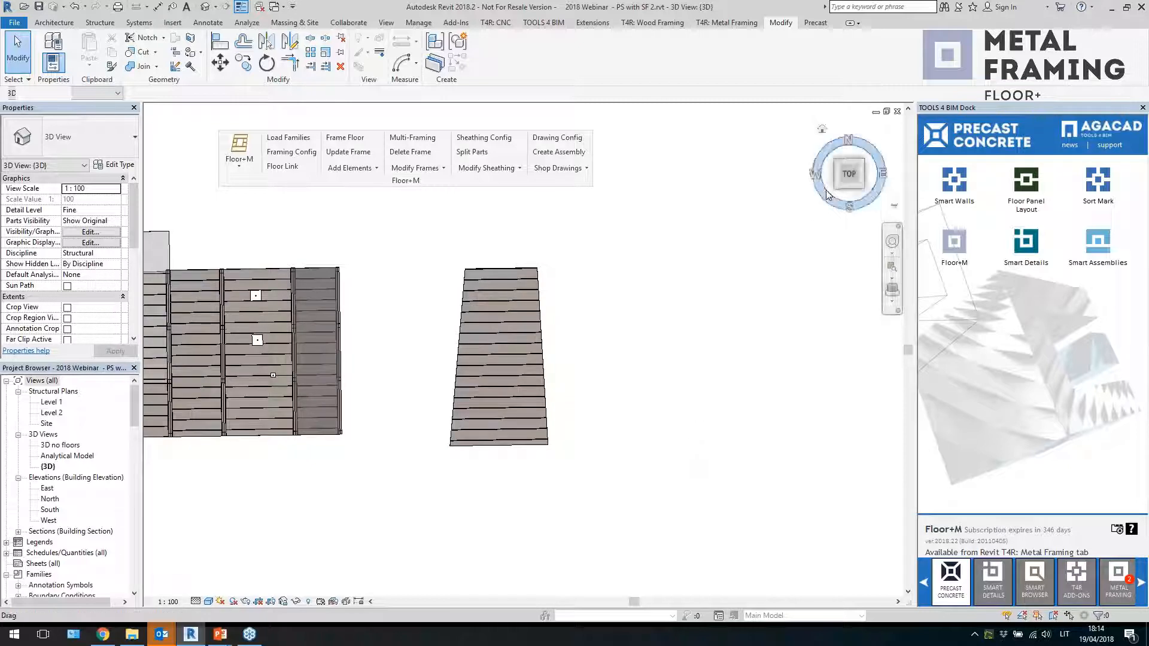
{"action": "left_click", "coordinate": [850, 178]}
{"action": "middle_click_drag", "start_coordinate": [681, 401], "coordinate": [610, 417]}
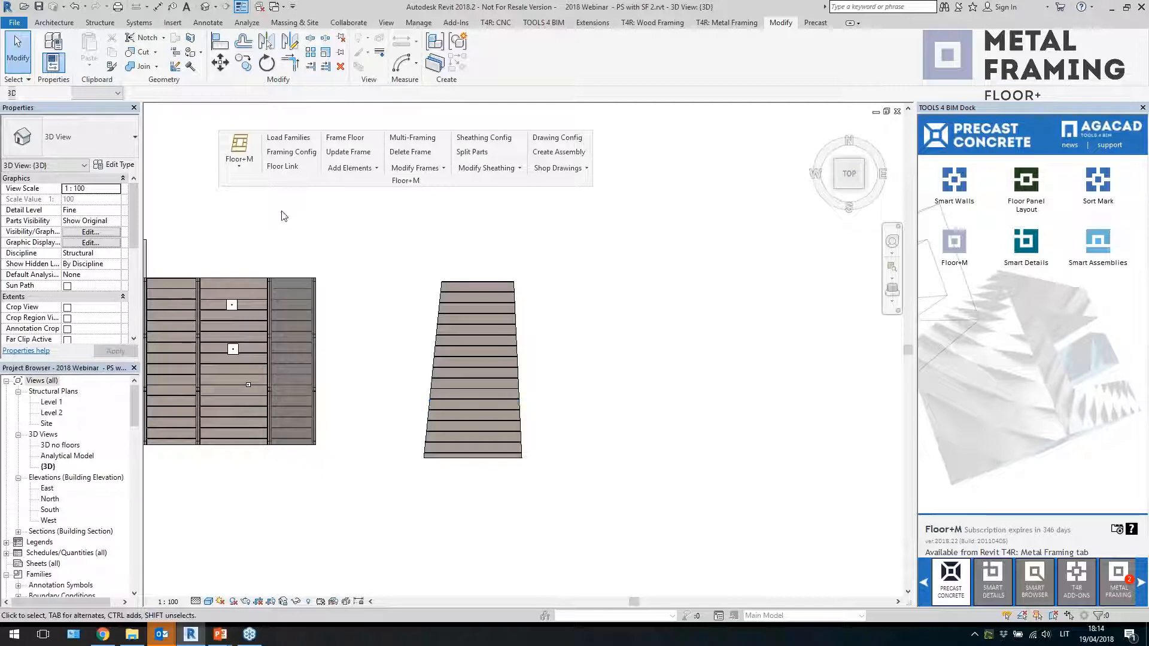
Start a new floor sketch of type 200 on Level 1 using picked walls as the boundary
{"action": "left_click", "coordinate": [99, 22]}
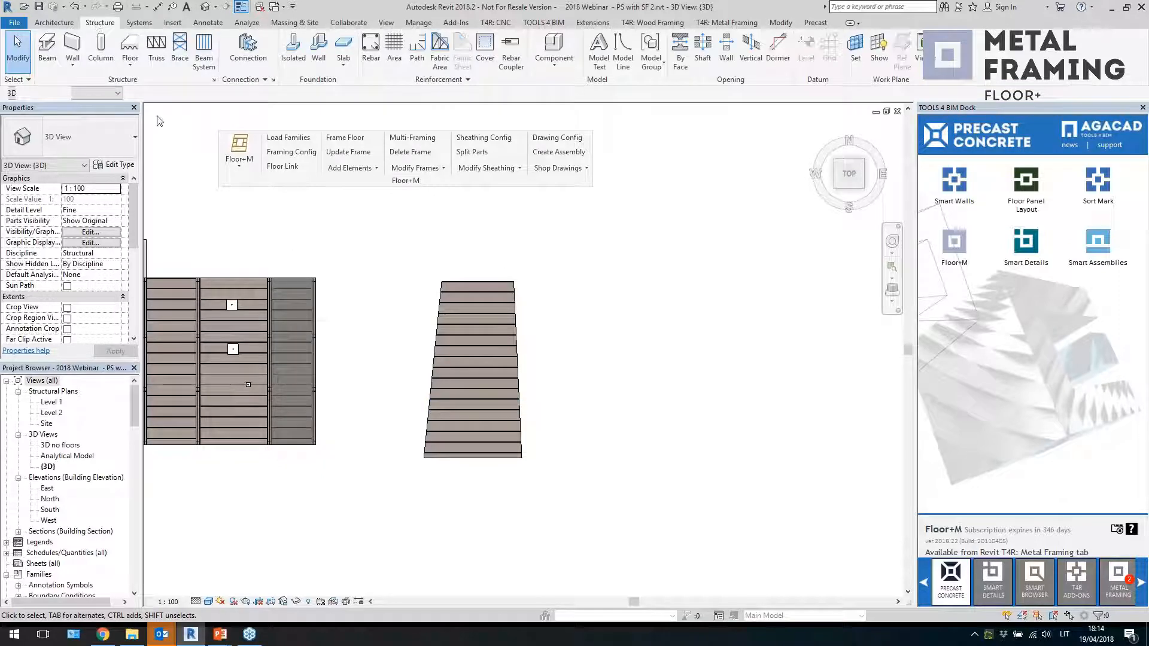
{"action": "left_click", "coordinate": [130, 43]}
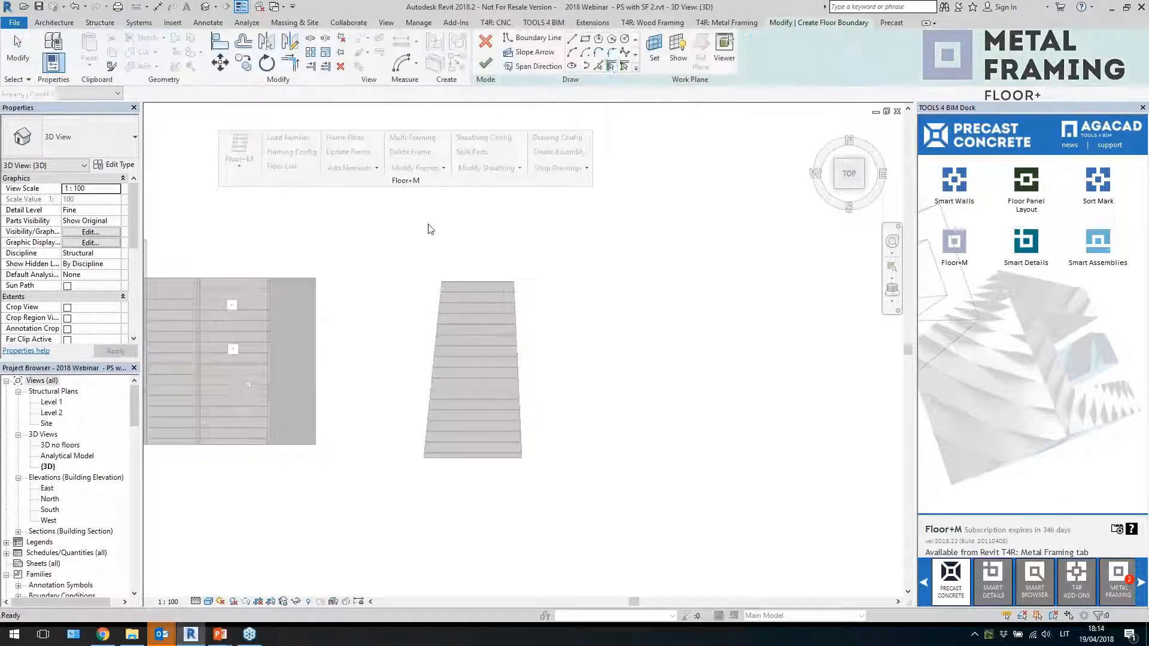
{"action": "middle_click_drag", "start_coordinate": [730, 335], "coordinate": [667, 324]}
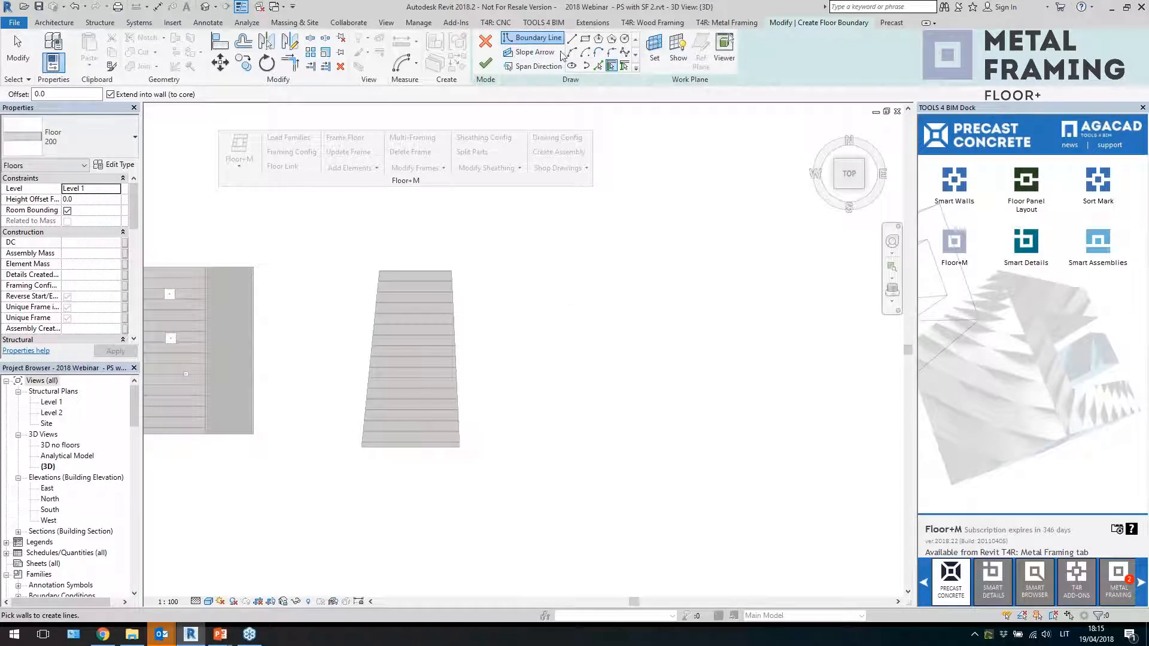
Switch the floor type to DT 700 and draw a rectangular boundary about 10500 by 19000 mm with lines
{"action": "left_click", "coordinate": [572, 39]}
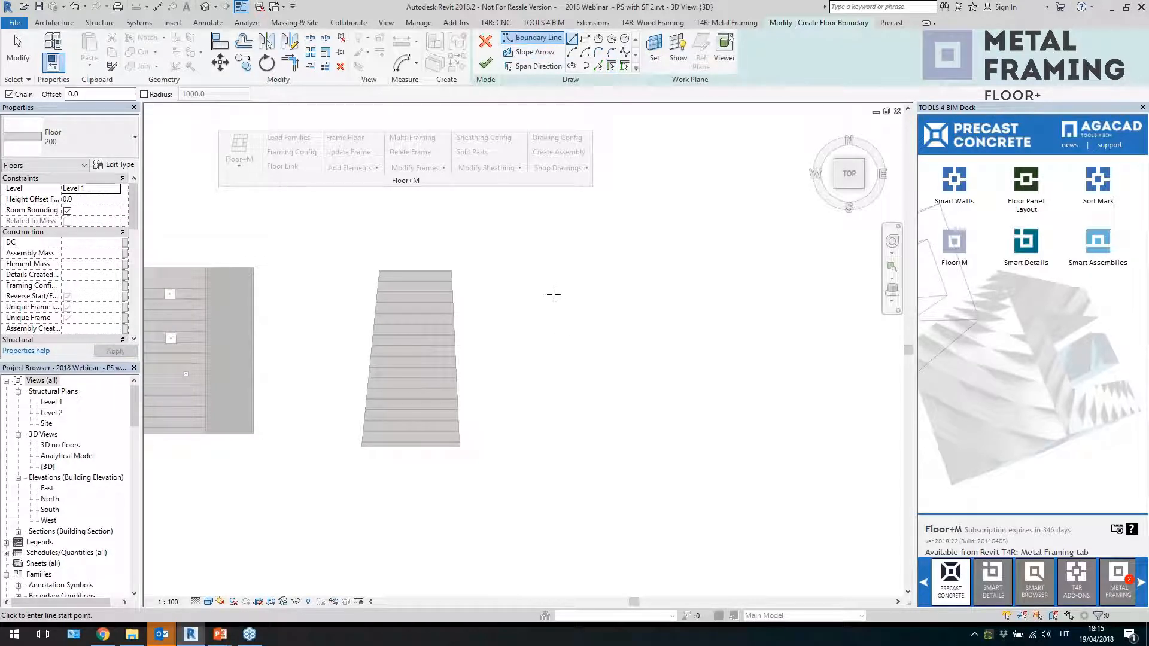
{"action": "left_click", "coordinate": [78, 139]}
{"action": "scroll", "coordinate": [83, 321], "scroll_direction": "down", "scroll_amount": 3}
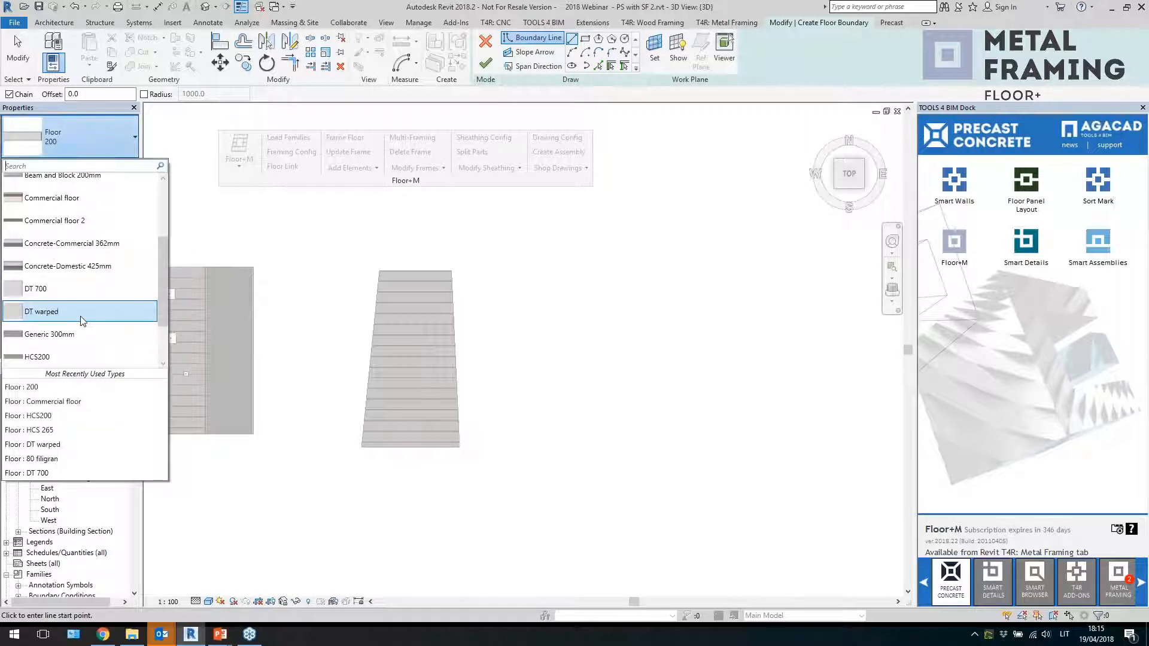
{"action": "left_click", "coordinate": [84, 290]}
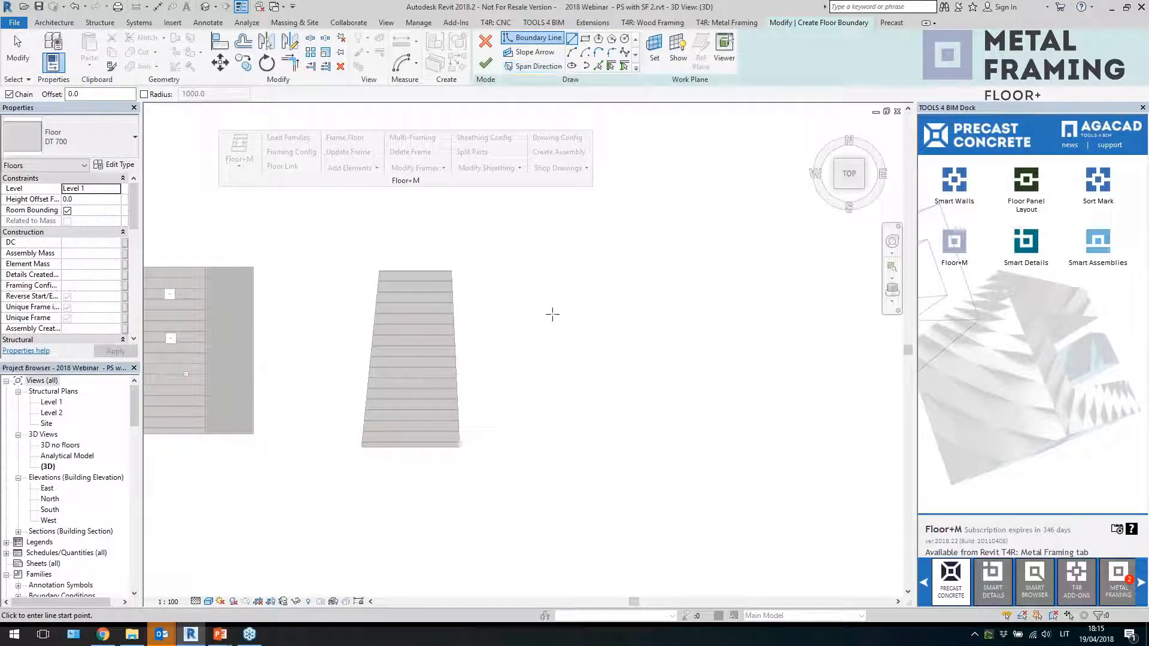
{"action": "left_click", "coordinate": [546, 283]}
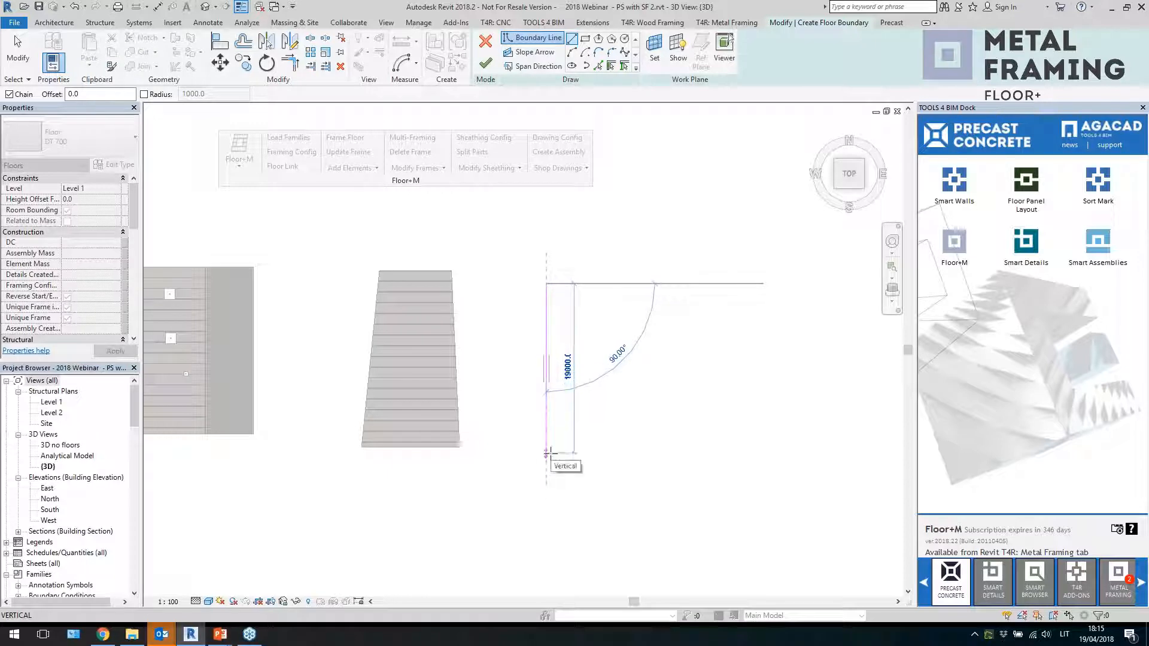
{"action": "left_click", "coordinate": [547, 453]}
{"action": "scroll", "coordinate": [547, 453], "scroll_direction": "up", "scroll_amount": 2}
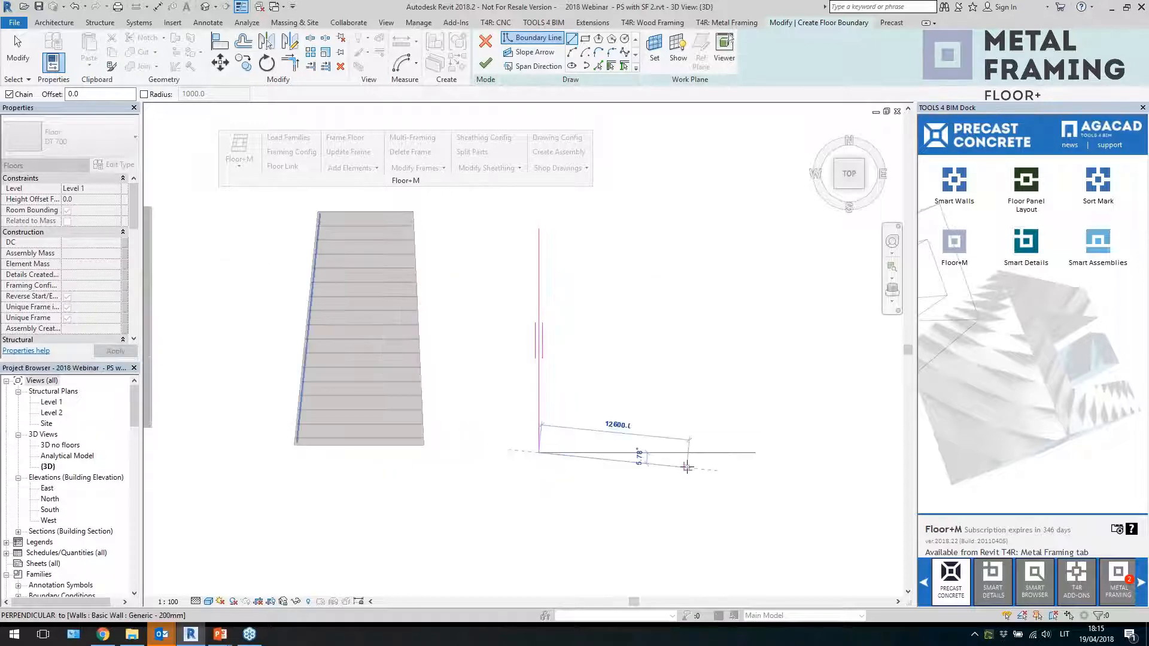
{"action": "left_click", "coordinate": [663, 454]}
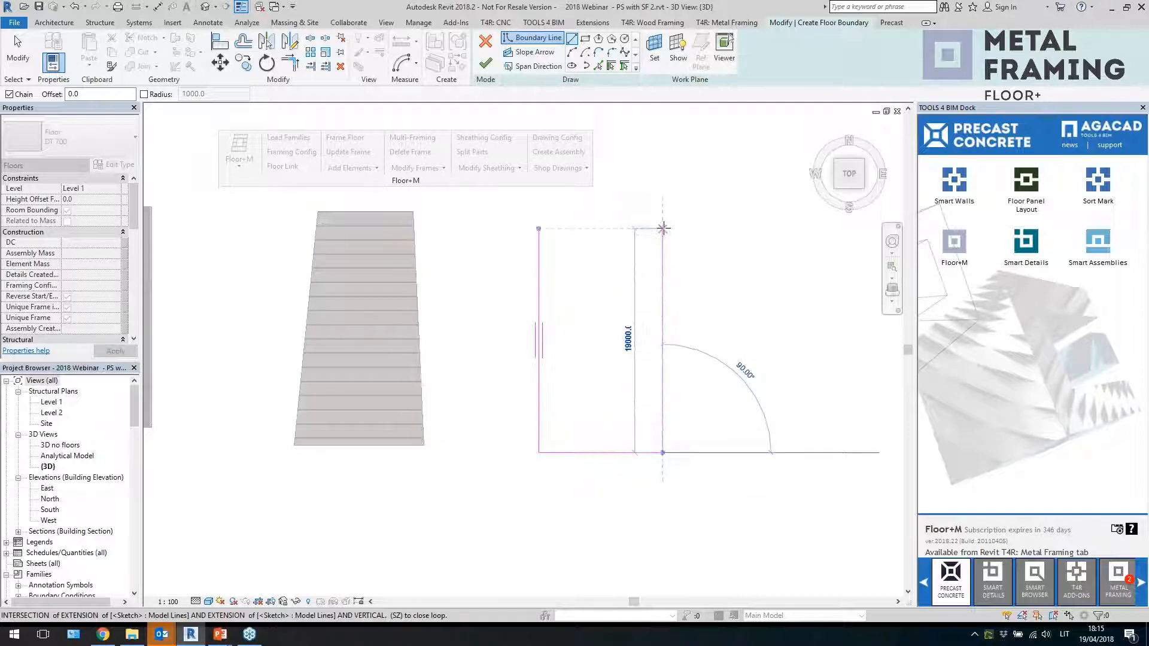
{"action": "left_click", "coordinate": [663, 228]}
{"action": "left_click", "coordinate": [538, 229]}
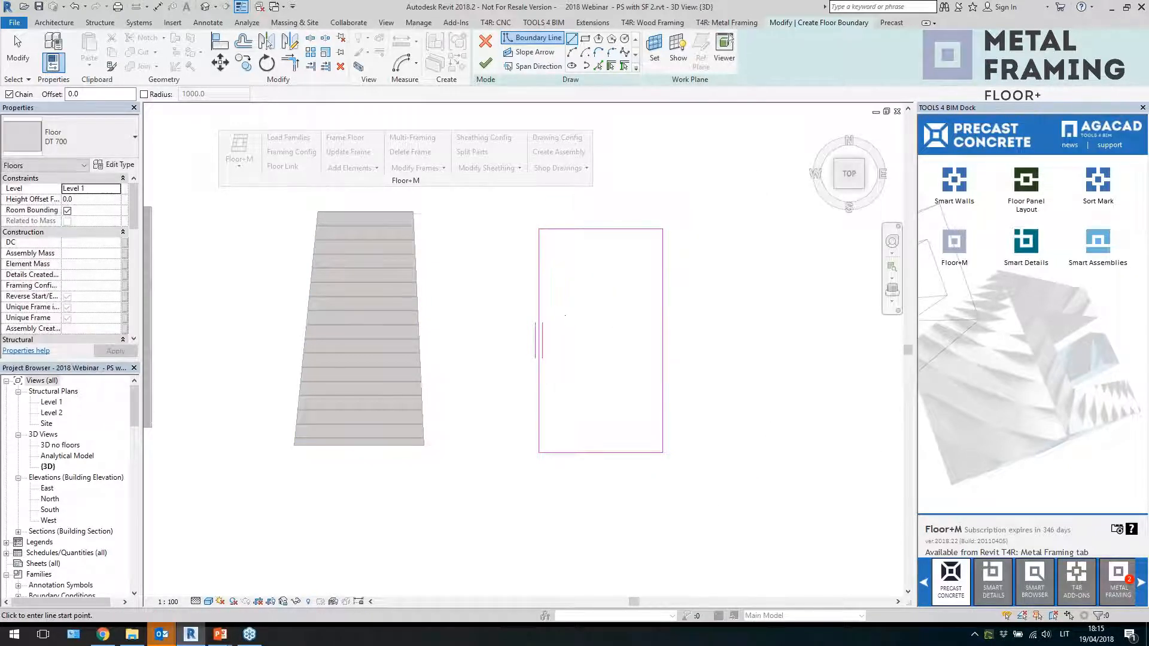
Move the left boundary line's lower end outward to slant that edge and set its length to 21000 mm
{"action": "key", "text": "Escape"}
{"action": "left_click", "coordinate": [539, 398]}
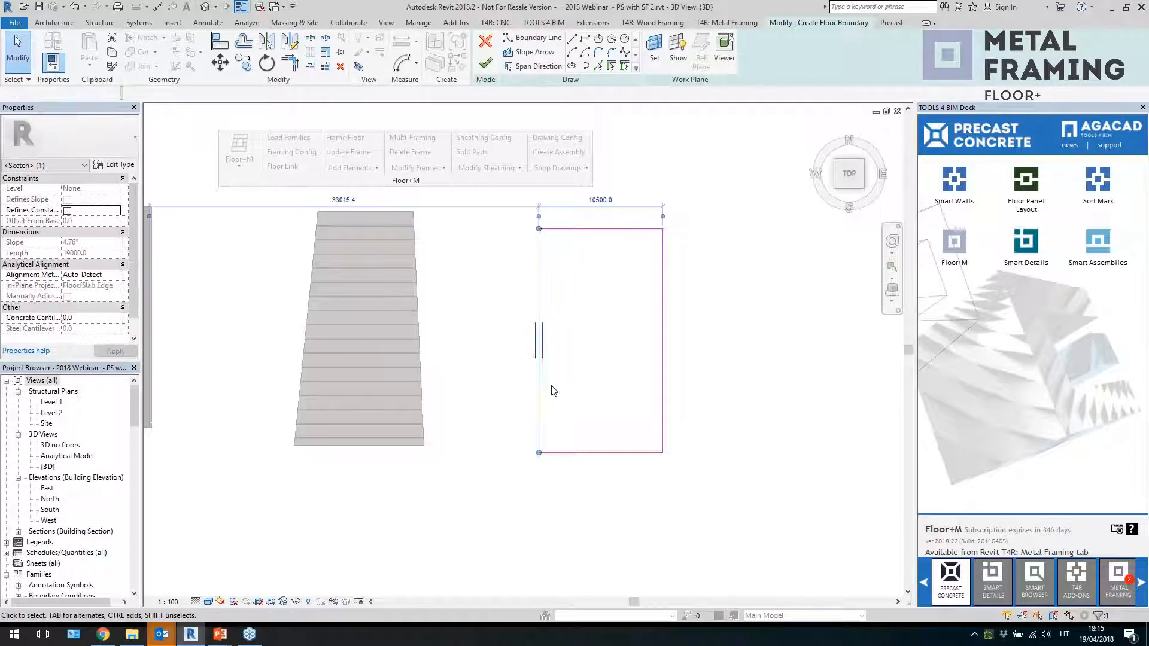
{"action": "mouse_move", "coordinate": [538, 453]}
{"action": "left_mouse_down"}
{"action": "mouse_move", "coordinate": [522, 453]}
{"action": "mouse_move", "coordinate": [575, 479]}
{"action": "left_mouse_up"}
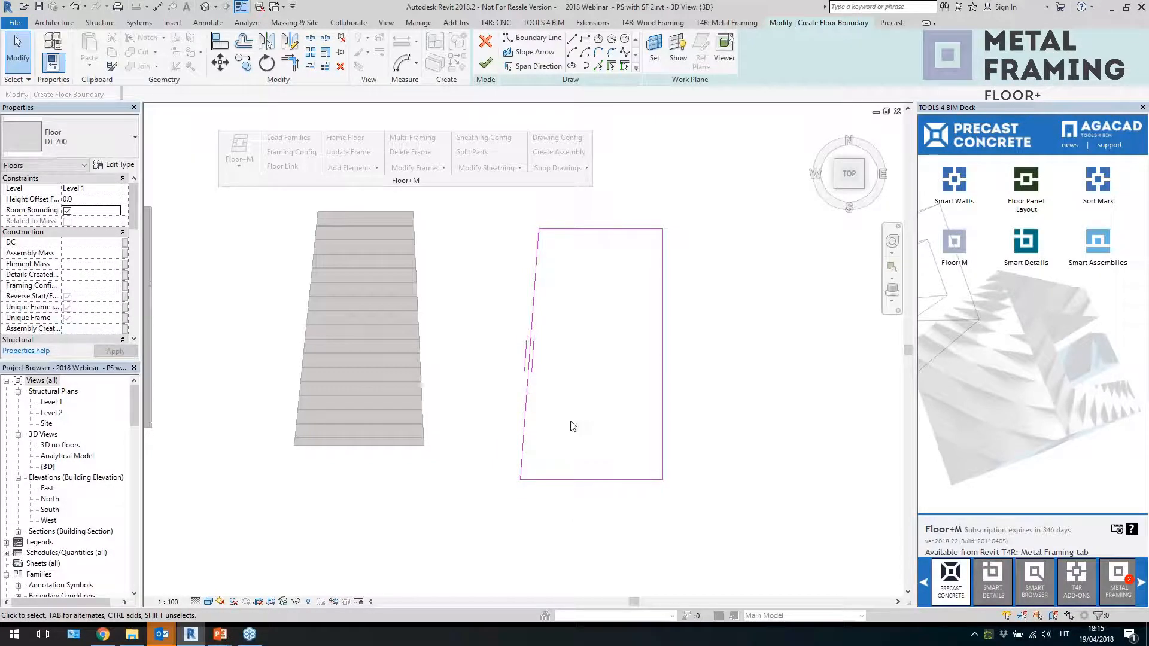
{"action": "left_click_drag", "start_coordinate": [463, 445], "coordinate": [574, 229]}
{"action": "left_click", "coordinate": [492, 353]}
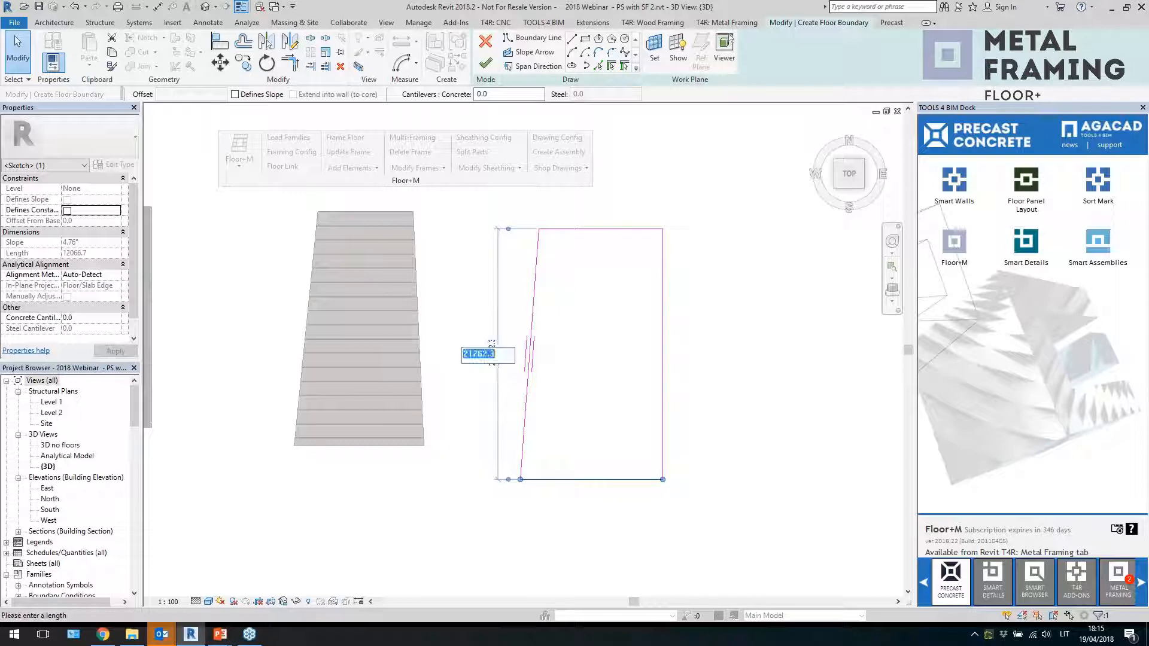
{"action": "key", "text": "Return"}
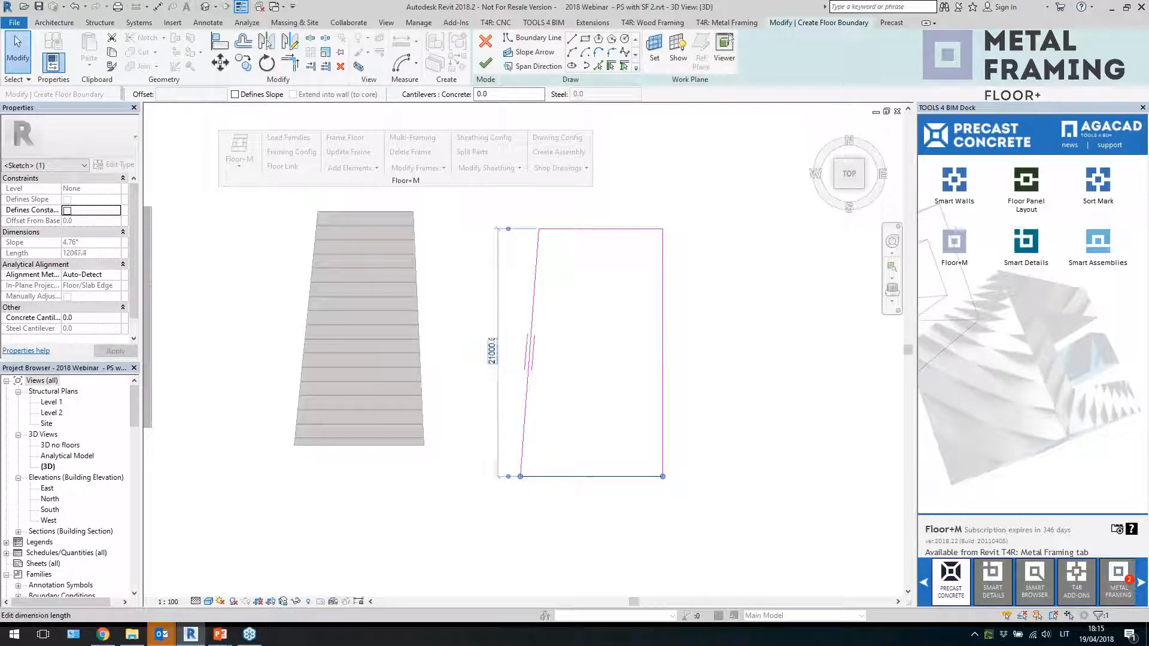
{"action": "key", "text": "Escape"}
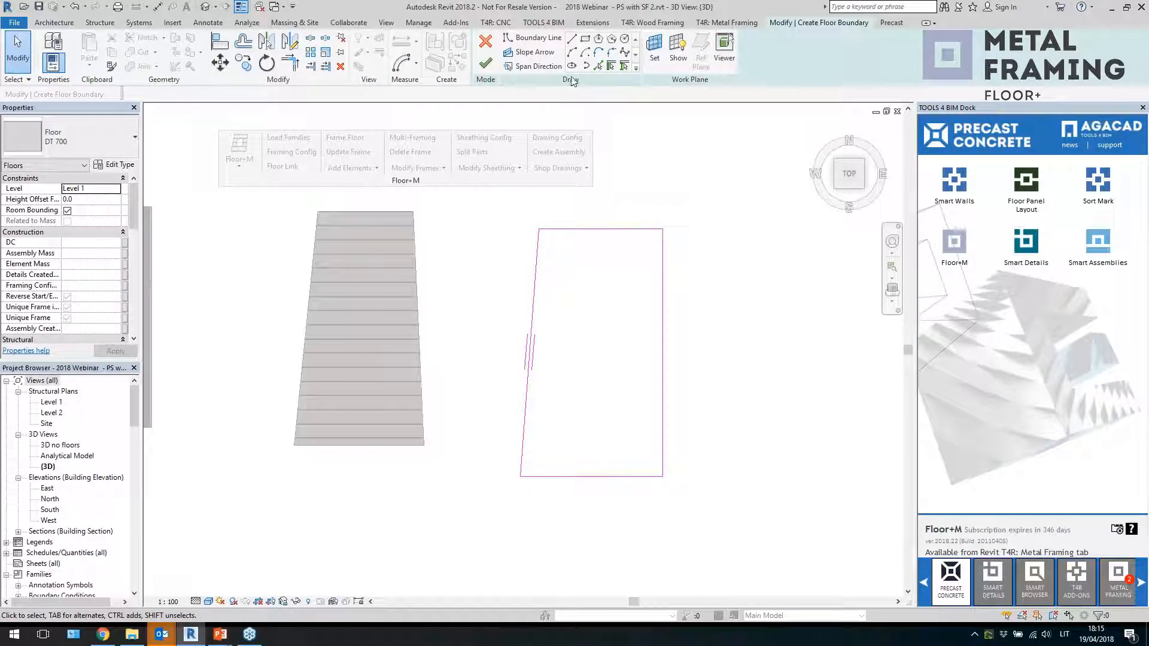
Set the span direction on the floor boundary's top edge
{"action": "left_click", "coordinate": [527, 68]}
{"action": "left_click", "coordinate": [601, 229]}
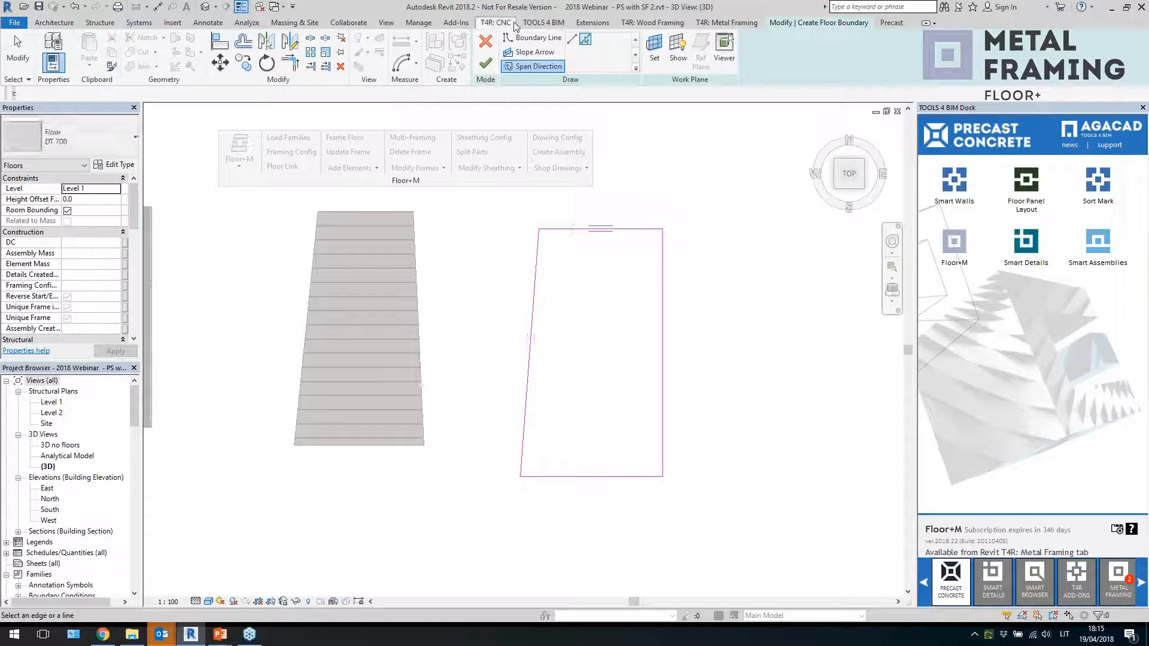
Draw a slope arrow across the floor from its right edge to its left edge
{"action": "left_click", "coordinate": [529, 52]}
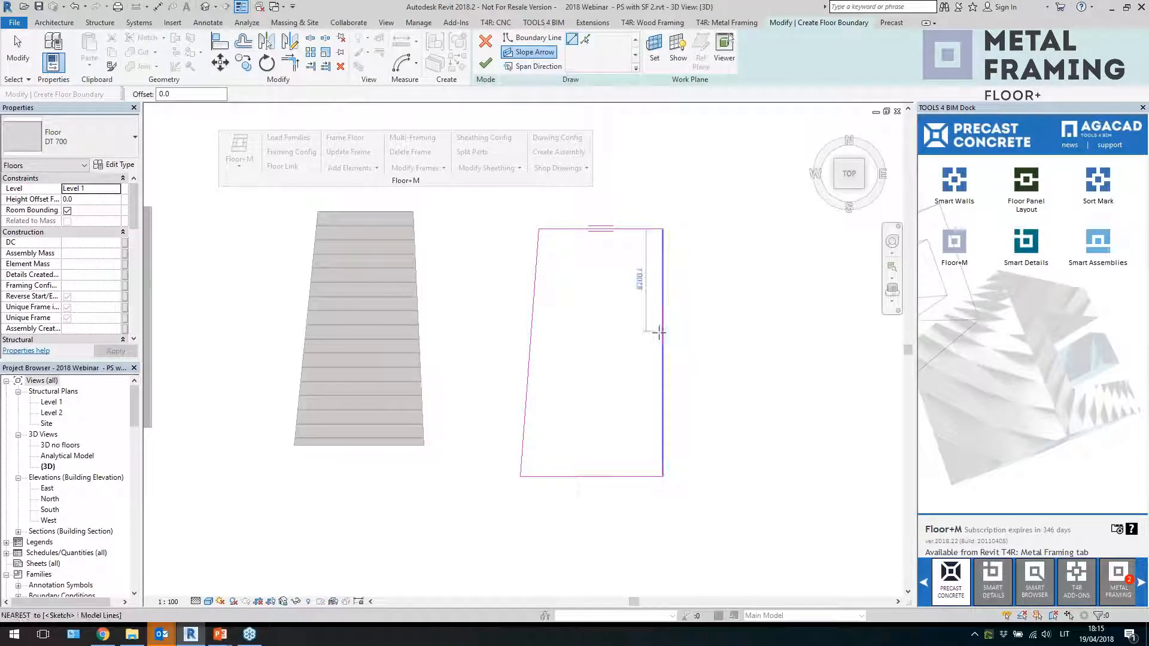
{"action": "left_click", "coordinate": [662, 321]}
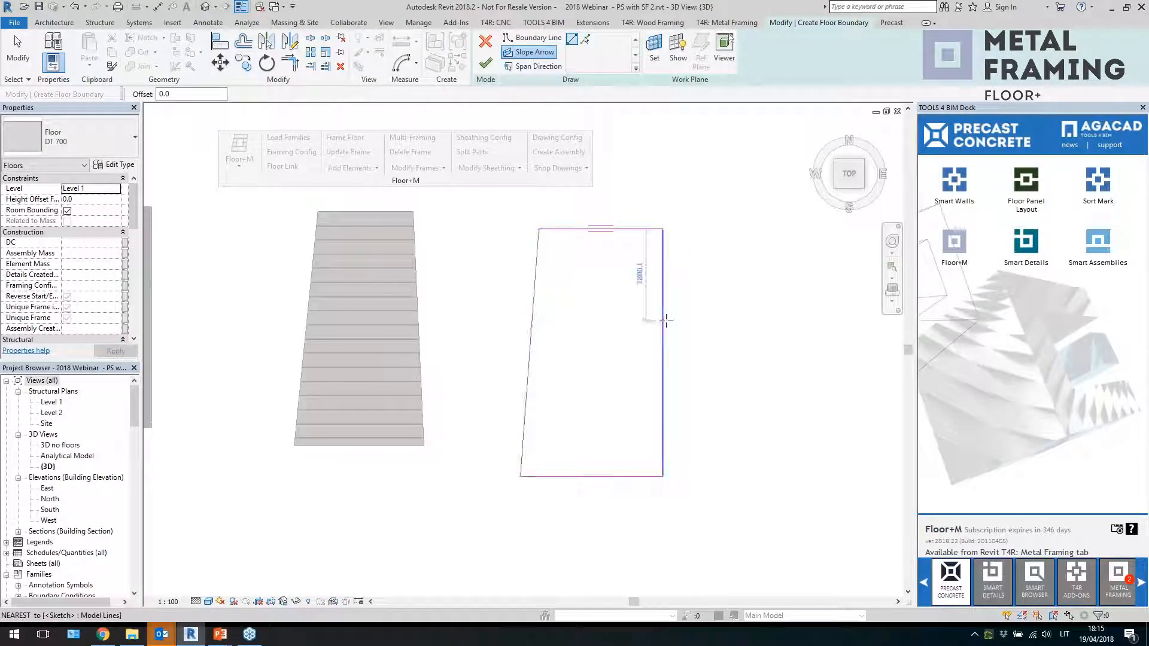
{"action": "left_click", "coordinate": [532, 320]}
{"action": "key", "text": "Escape"}
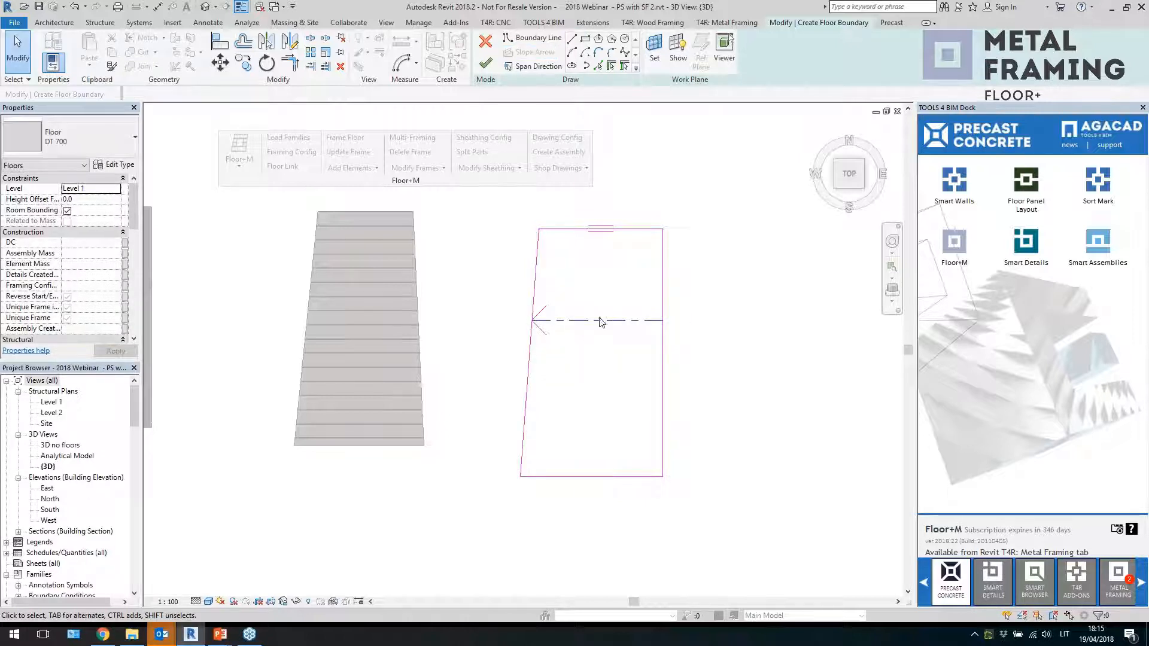
Set the slope arrow's tail offset to 0 and head offset to 1000 mm, then finish the floor
{"action": "left_click", "coordinate": [598, 320]}
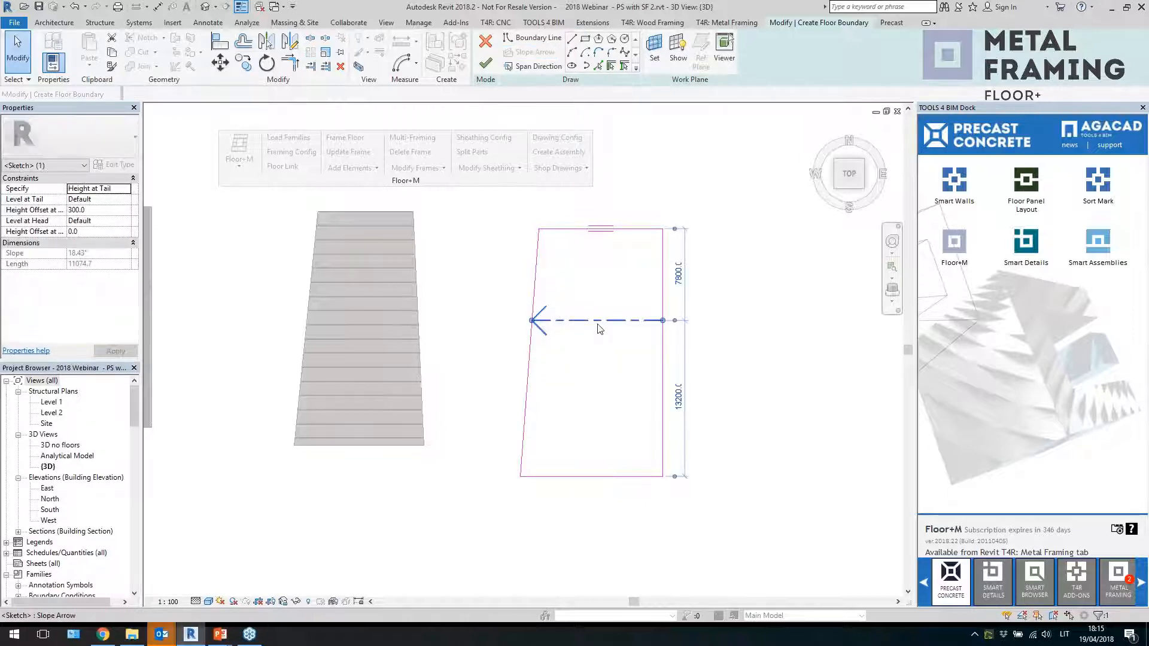
{"action": "left_click", "coordinate": [98, 213]}
{"action": "type", "text": "0"}
{"action": "left_click", "coordinate": [97, 233]}
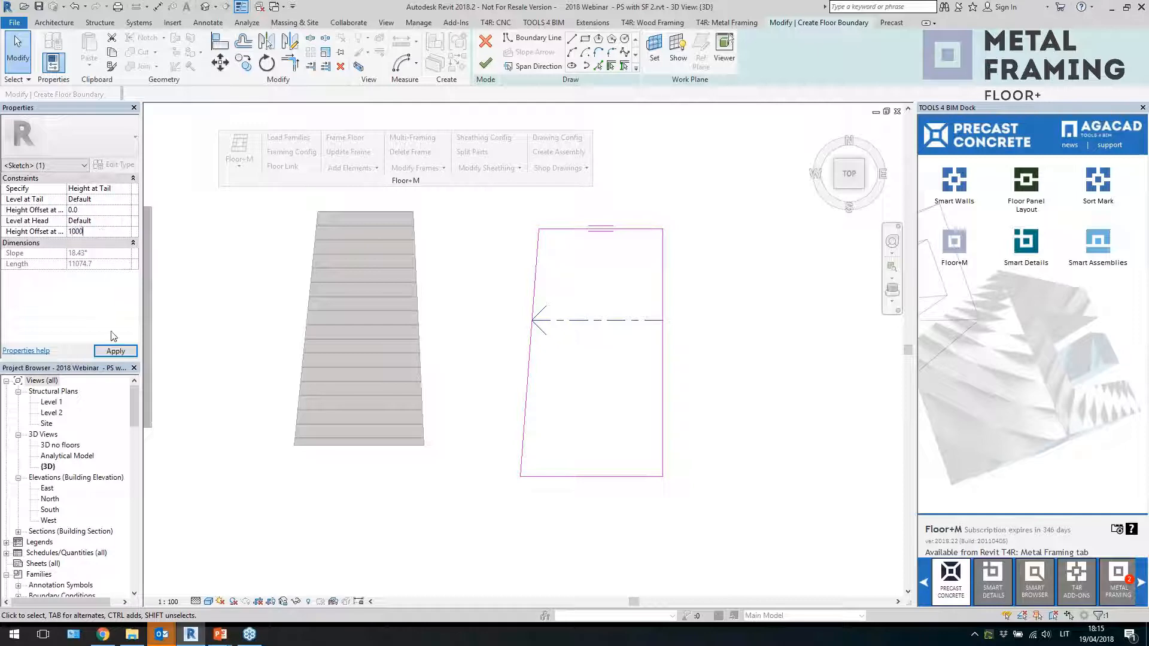
{"action": "left_click", "coordinate": [110, 353]}
{"action": "left_click", "coordinate": [488, 320]}
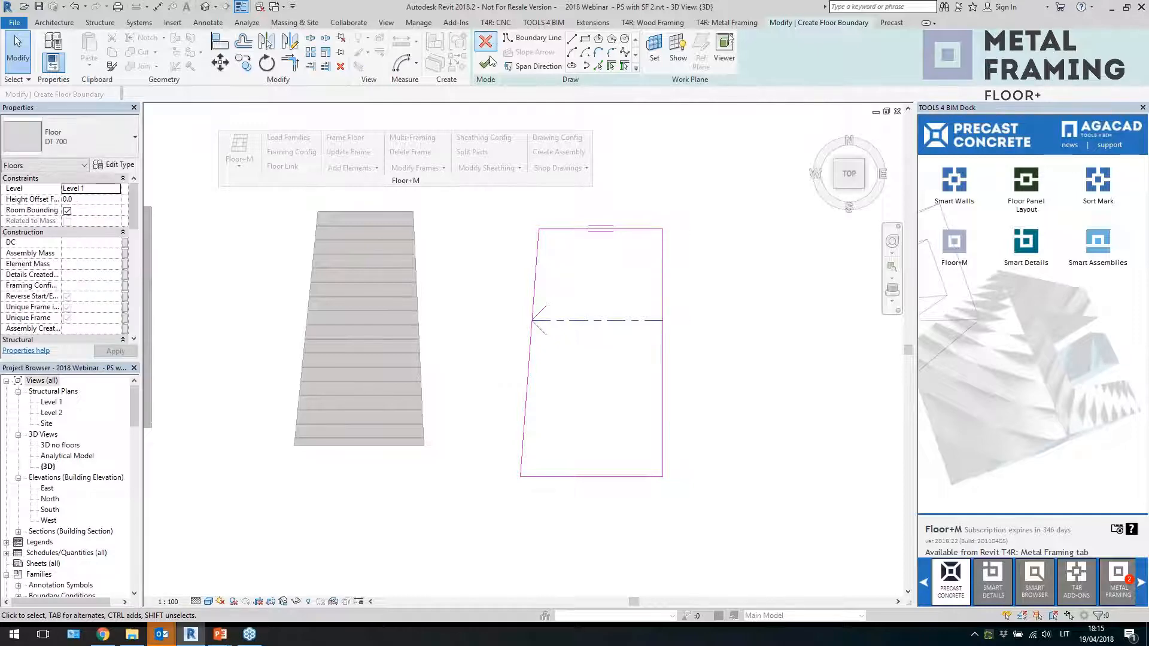
{"action": "left_click", "coordinate": [486, 64]}
Orbit to the new sloped floor and generate its precast slab elements with Floor+M Add Elements
{"action": "middle_click_drag", "start_coordinate": [583, 393], "coordinate": [611, 286], "text": "shift"}
{"action": "left_click", "coordinate": [852, 183]}
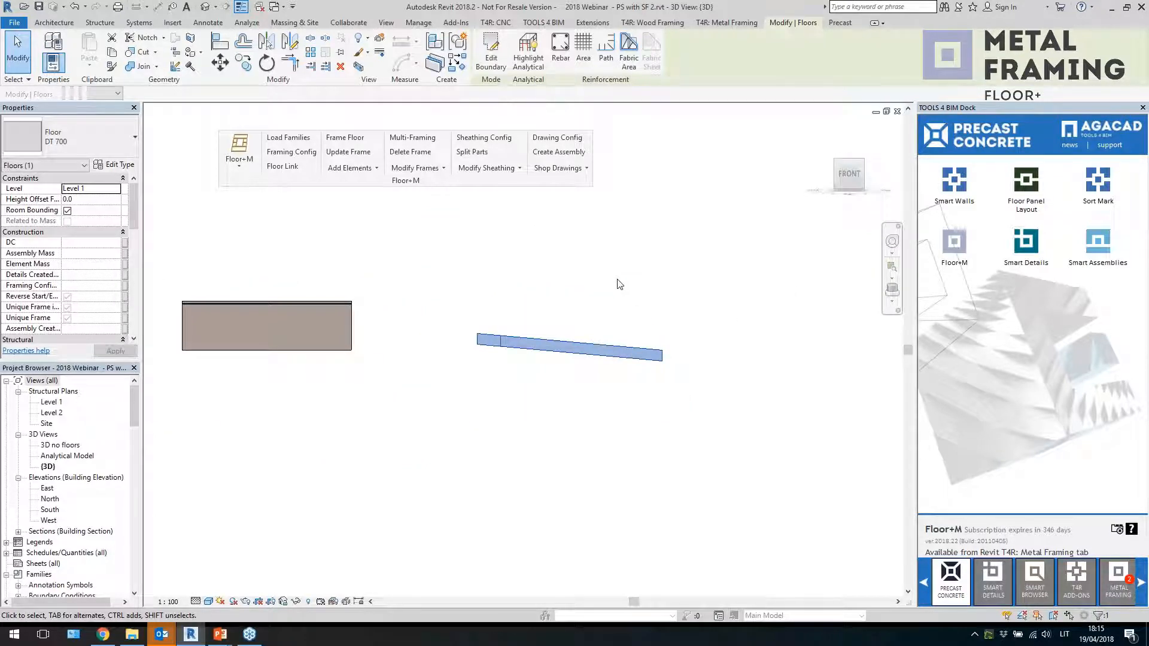
{"action": "middle_click_drag", "start_coordinate": [618, 282], "coordinate": [649, 359], "text": "shift"}
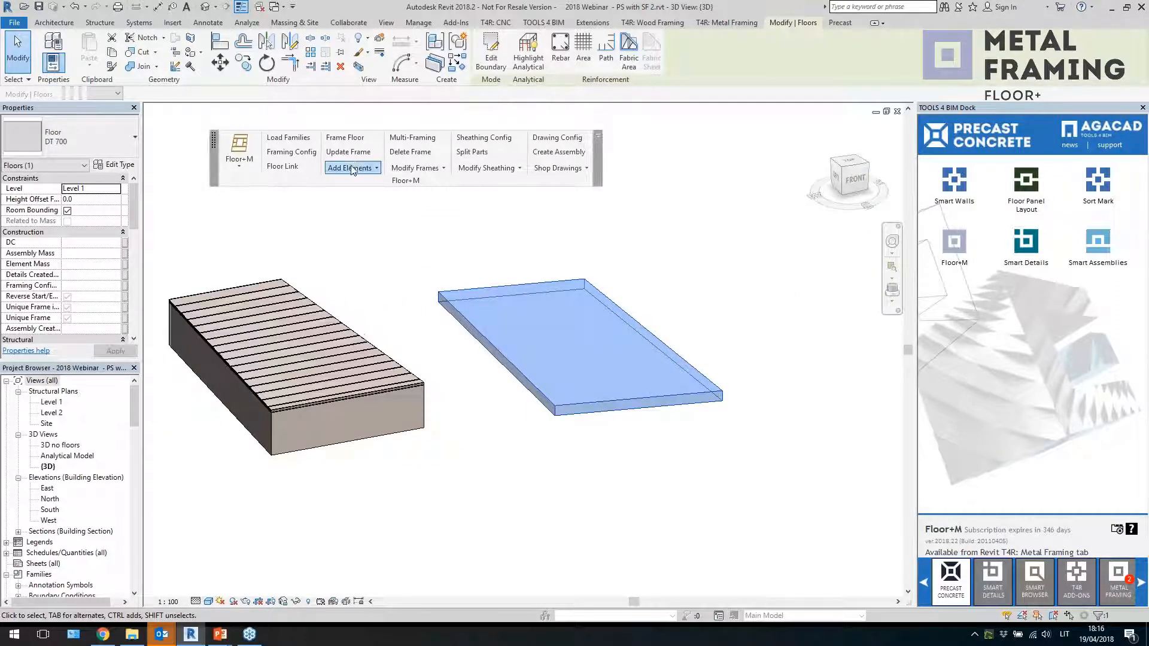
{"action": "left_click", "coordinate": [352, 168]}
{"action": "left_click", "coordinate": [369, 262]}
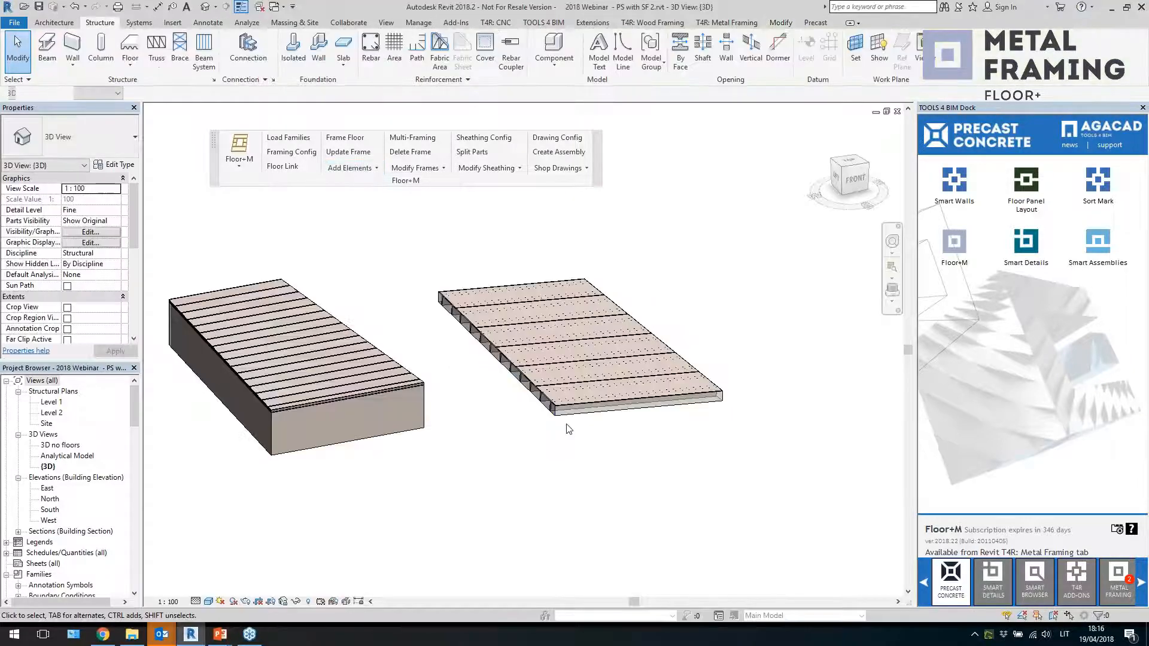
Zoom in and select individual slabs to inspect their end offsets along the sloped floor
{"action": "scroll", "coordinate": [548, 414], "scroll_direction": "up", "scroll_amount": 3}
{"action": "left_click", "coordinate": [547, 395]}
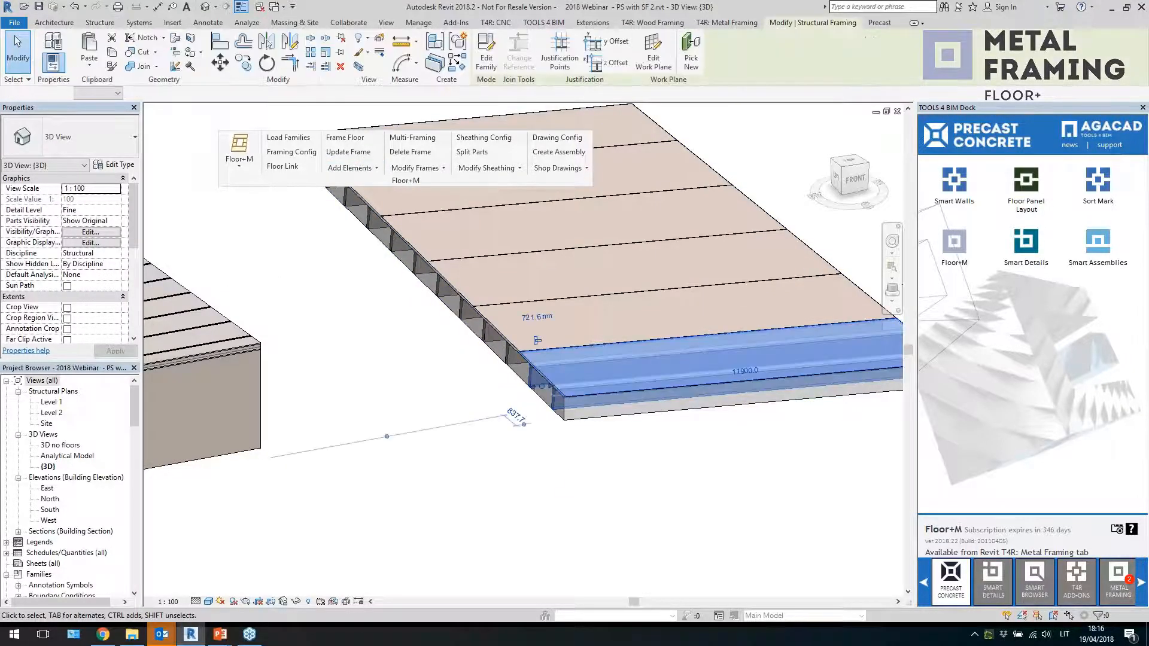
{"action": "middle_click_drag", "start_coordinate": [547, 398], "coordinate": [587, 485], "text": "shift"}
{"action": "scroll", "coordinate": [572, 475], "scroll_direction": "down", "scroll_amount": 2}
{"action": "scroll", "coordinate": [334, 290], "scroll_direction": "up", "scroll_amount": 2}
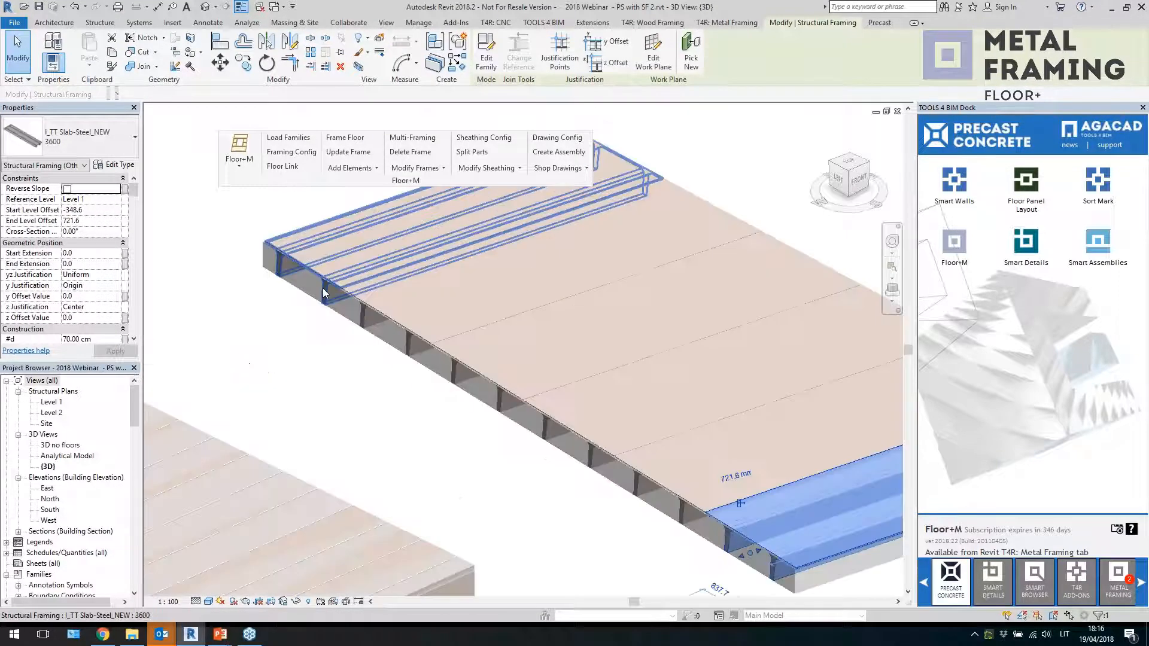
{"action": "left_click", "coordinate": [323, 292]}
{"action": "middle_click_drag", "start_coordinate": [328, 336], "coordinate": [416, 417], "text": "shift"}
{"action": "left_click", "coordinate": [487, 423]}
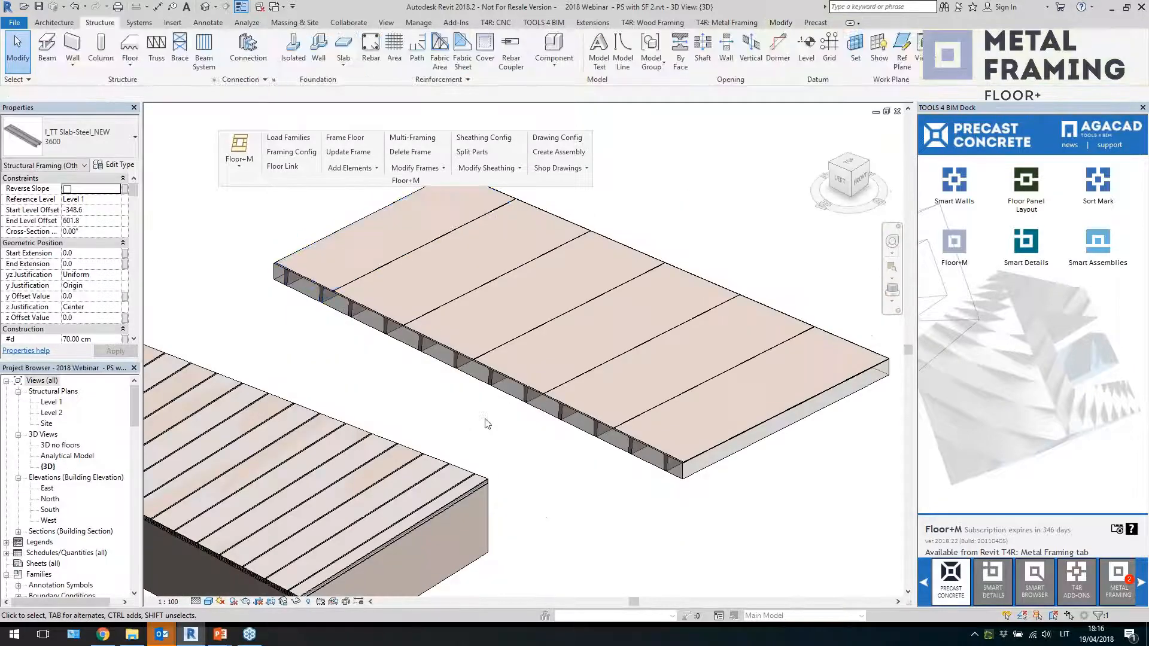
Select a slab and view the sloped floor from the top and front to check its slope
{"action": "left_click", "coordinate": [576, 232]}
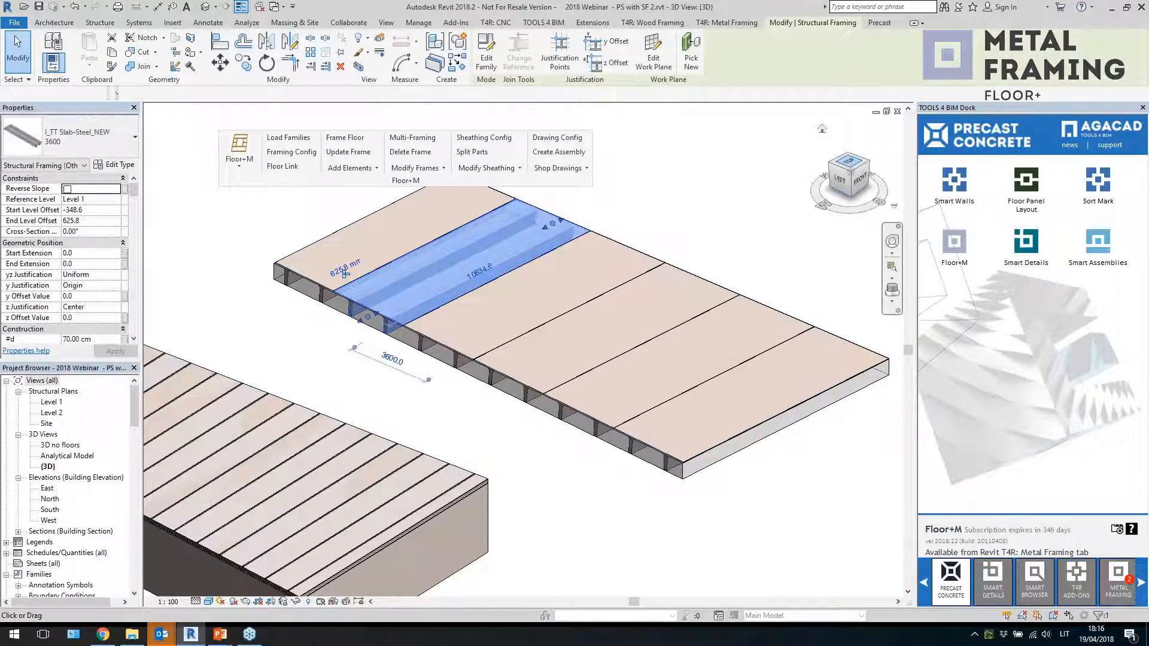
{"action": "left_click", "coordinate": [848, 163]}
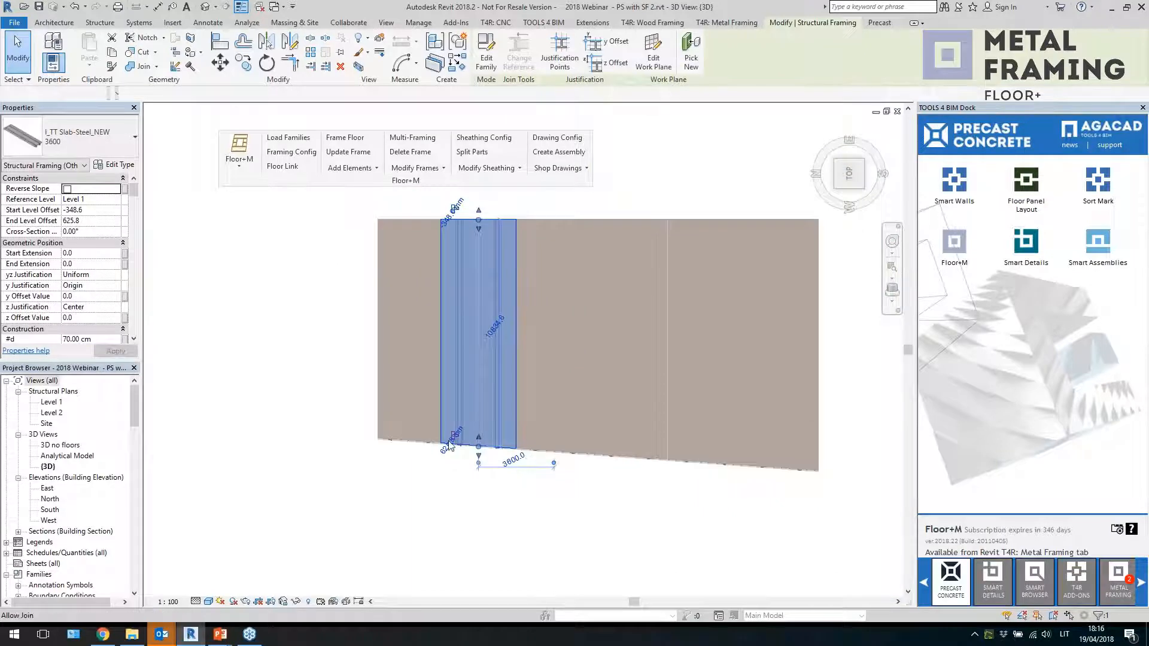
{"action": "middle_click_drag", "start_coordinate": [798, 486], "coordinate": [703, 443], "text": "shift"}
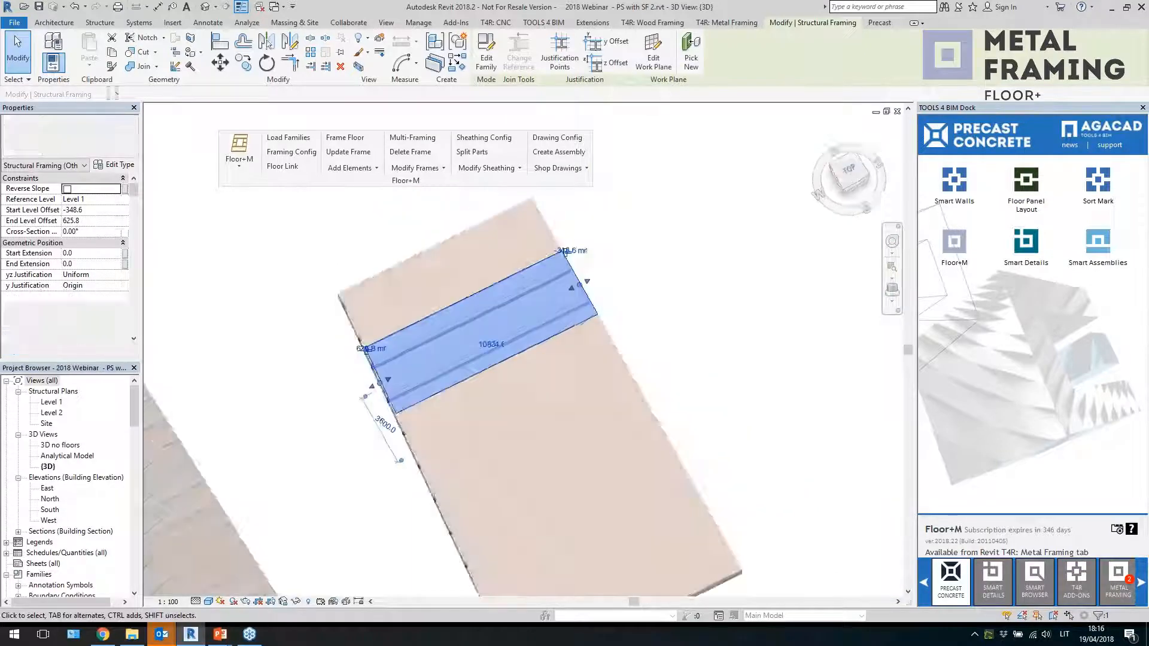
{"action": "left_click", "coordinate": [859, 190]}
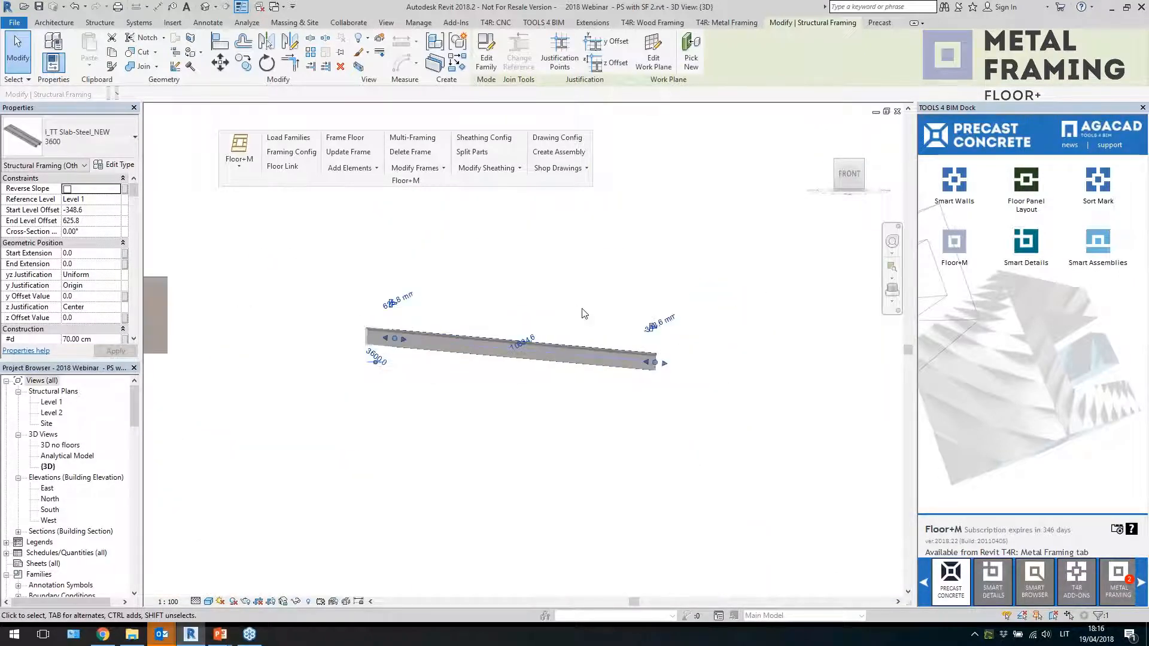
{"action": "middle_click_drag", "start_coordinate": [520, 253], "coordinate": [586, 335], "text": "shift"}
{"action": "scroll", "coordinate": [568, 348], "scroll_direction": "down", "scroll_amount": 5}
{"action": "key", "text": "Escape"}
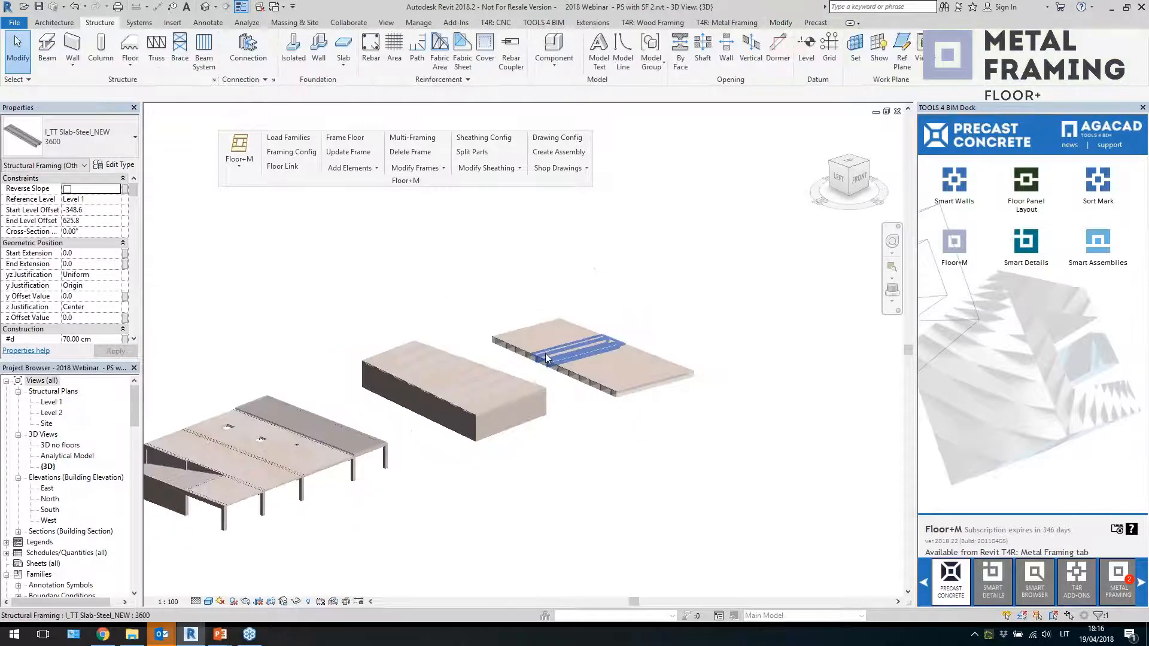
Open the Level 2 plan and start a new floor sketch of type 80 filigran drawn with lines
{"action": "middle_click_drag", "start_coordinate": [669, 375], "coordinate": [601, 409], "text": "shift"}
{"action": "double_click", "coordinate": [52, 413]}
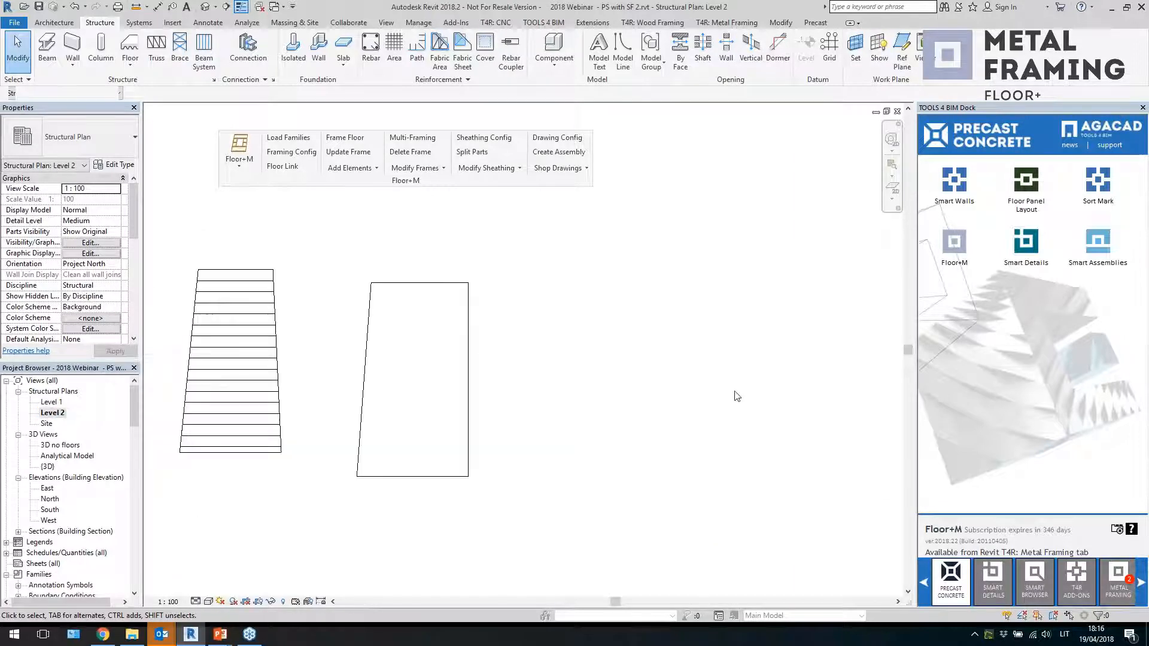
{"action": "left_click", "coordinate": [130, 47]}
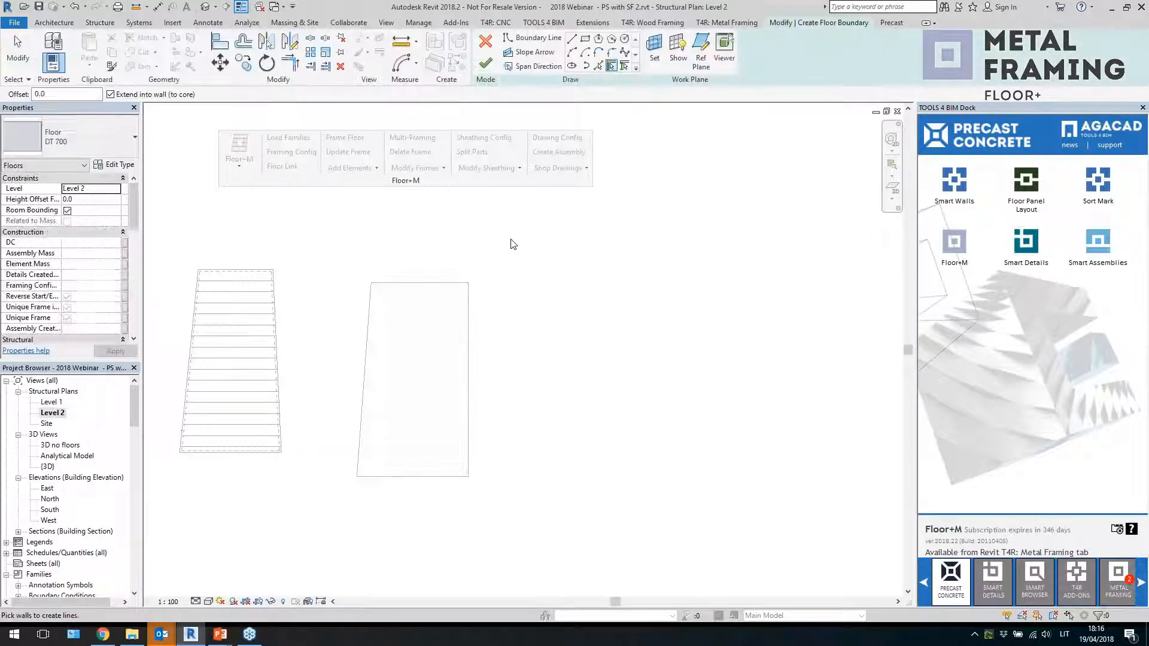
{"action": "left_click", "coordinate": [108, 144]}
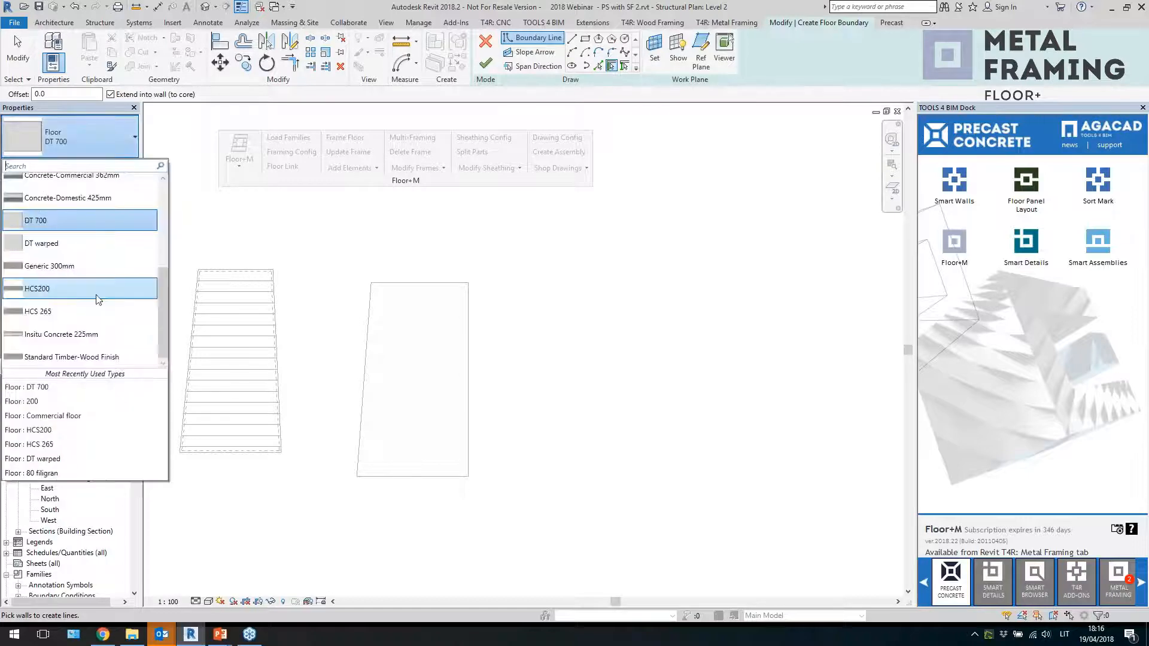
{"action": "scroll", "coordinate": [99, 300], "scroll_direction": "up", "scroll_amount": 2}
{"action": "left_click", "coordinate": [59, 210]}
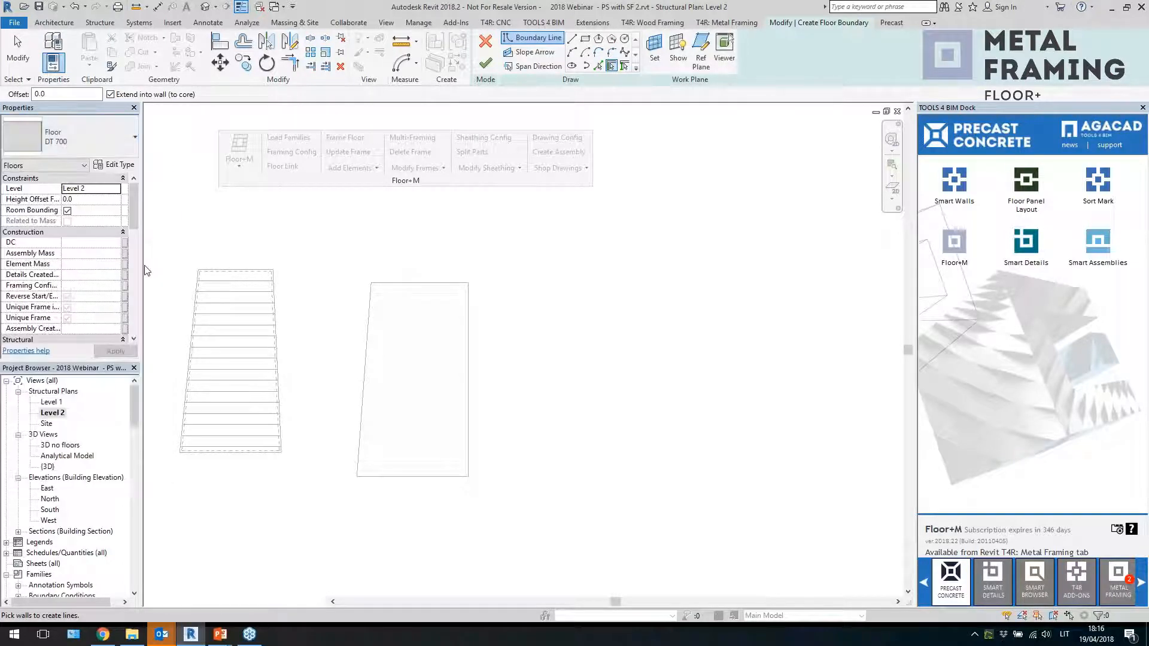
{"action": "left_click", "coordinate": [571, 39]}
{"action": "scroll", "coordinate": [546, 369], "scroll_direction": "up", "scroll_amount": 2}
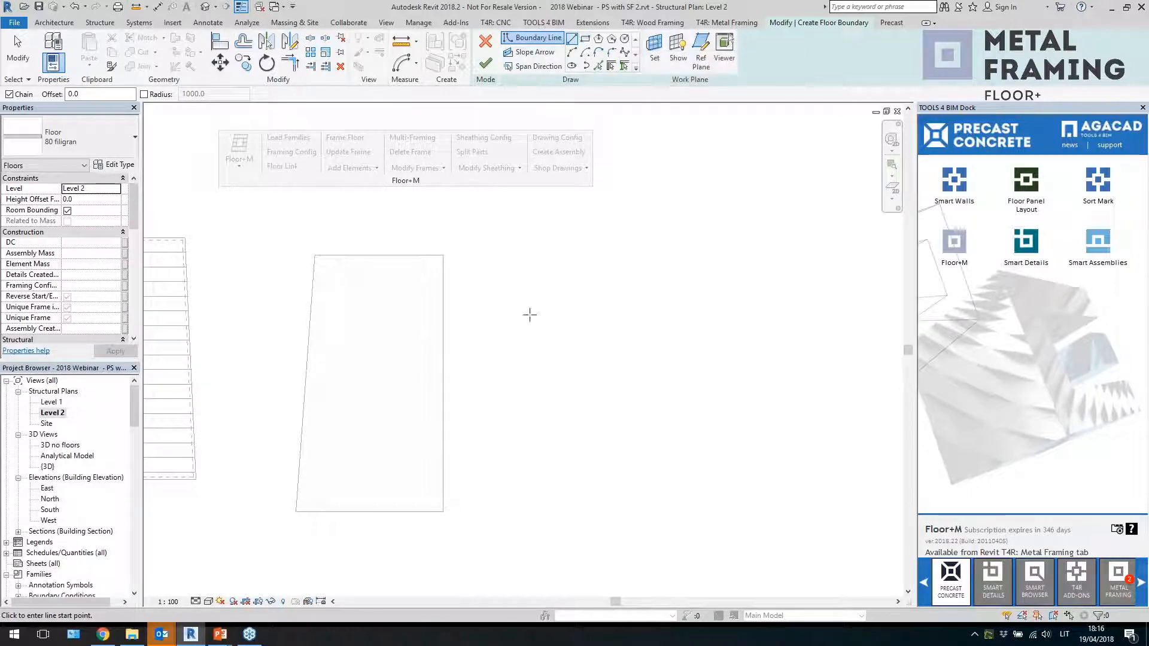
Sketch the floor boundary as a tapered outline about 8700 mm wide and 18400 mm long with a notch along its right edge
{"action": "left_click", "coordinate": [534, 268]}
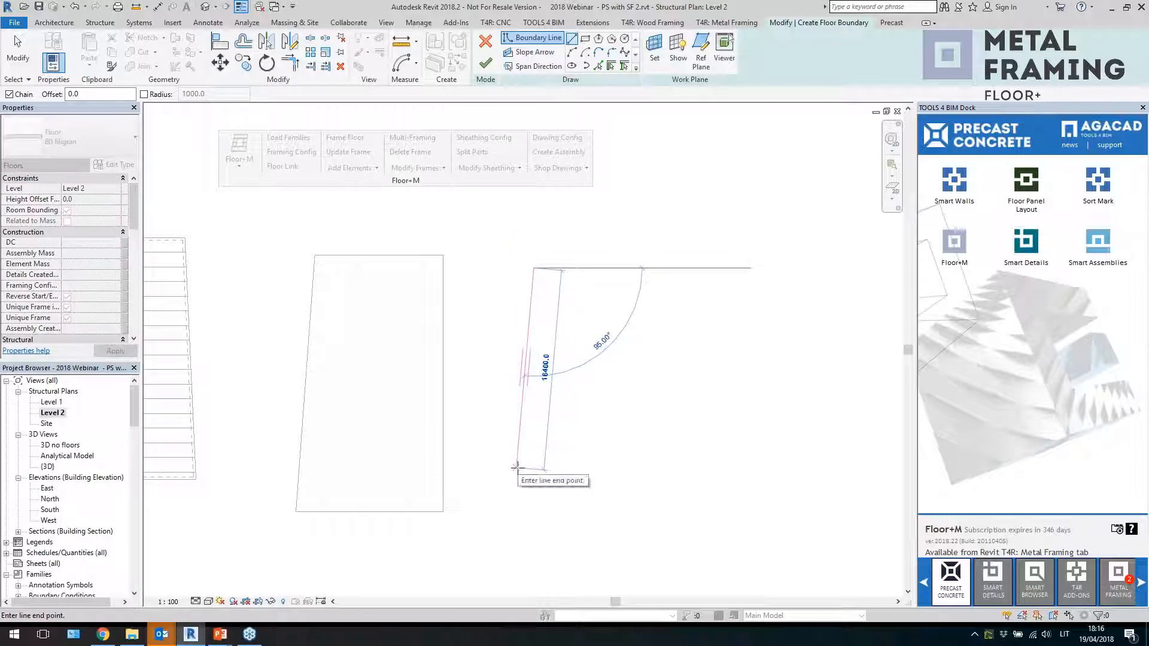
{"action": "left_click", "coordinate": [513, 469]}
{"action": "left_click", "coordinate": [619, 469]}
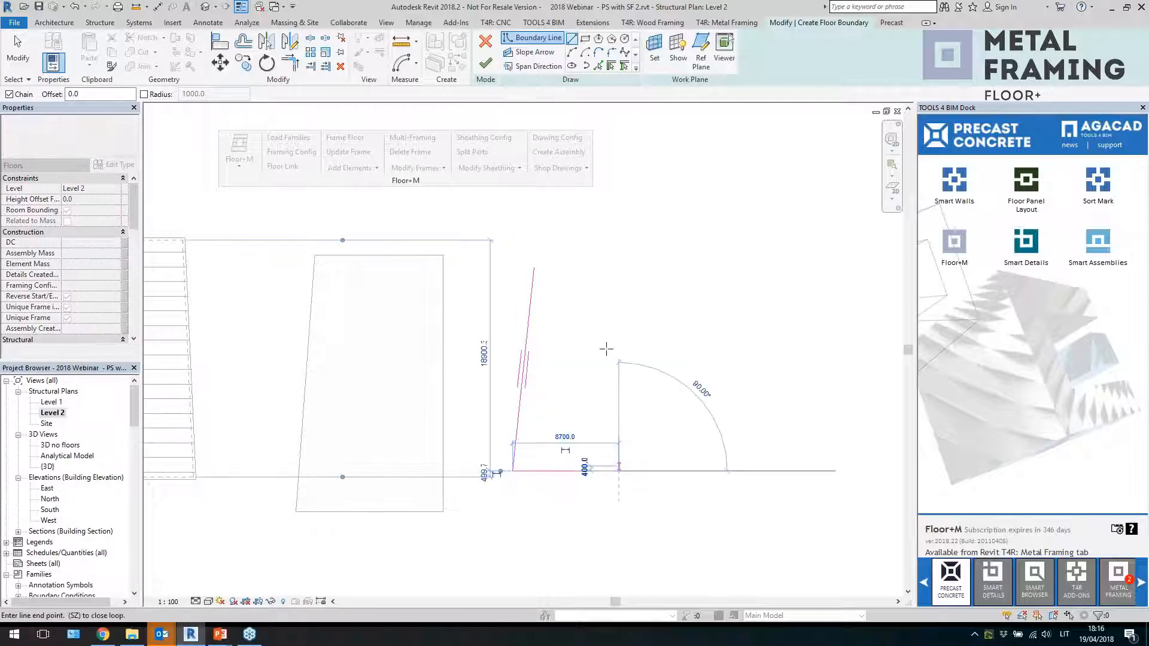
{"action": "left_click", "coordinate": [618, 355]}
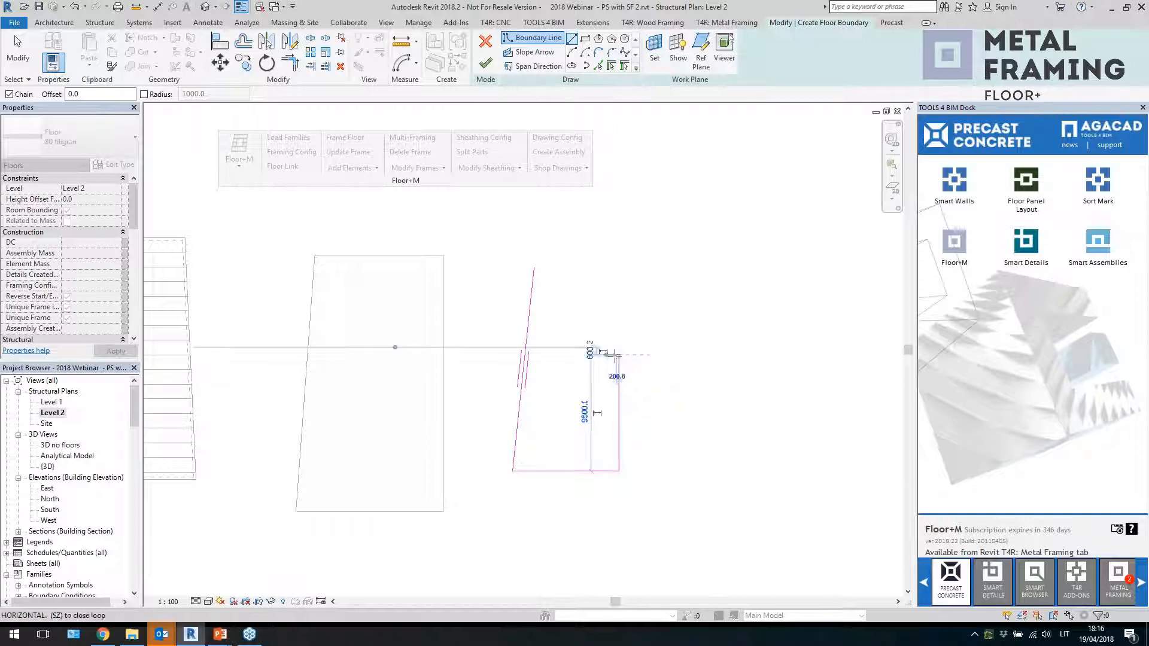
{"action": "left_click", "coordinate": [607, 355]}
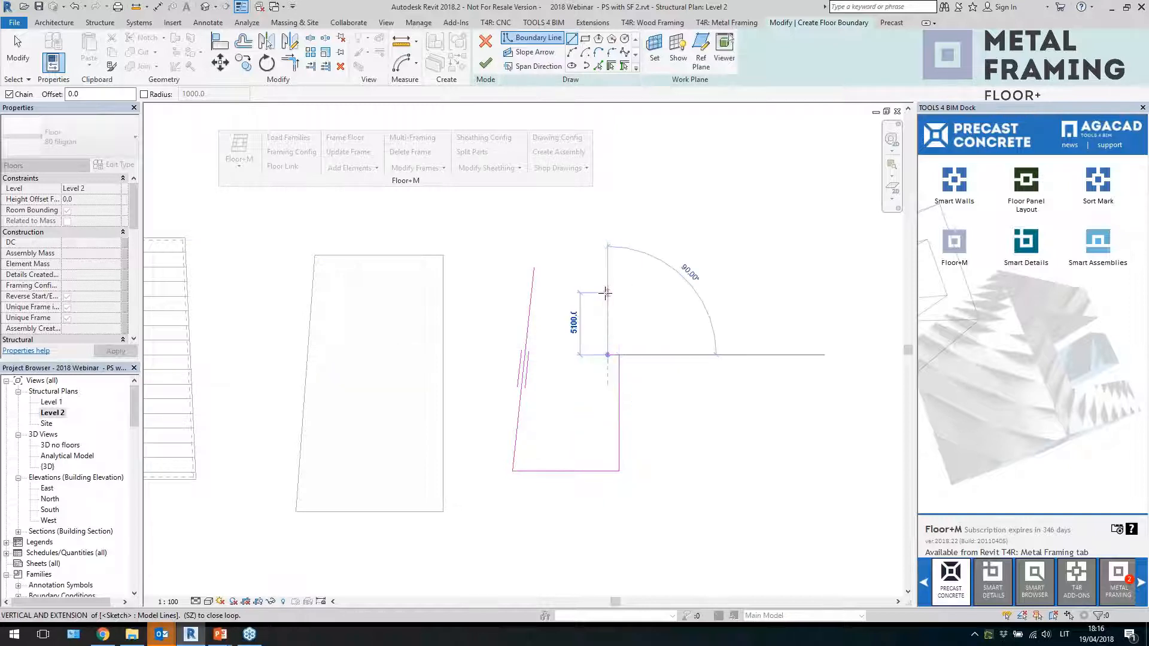
{"action": "left_click", "coordinate": [607, 282]}
{"action": "left_click", "coordinate": [619, 282]}
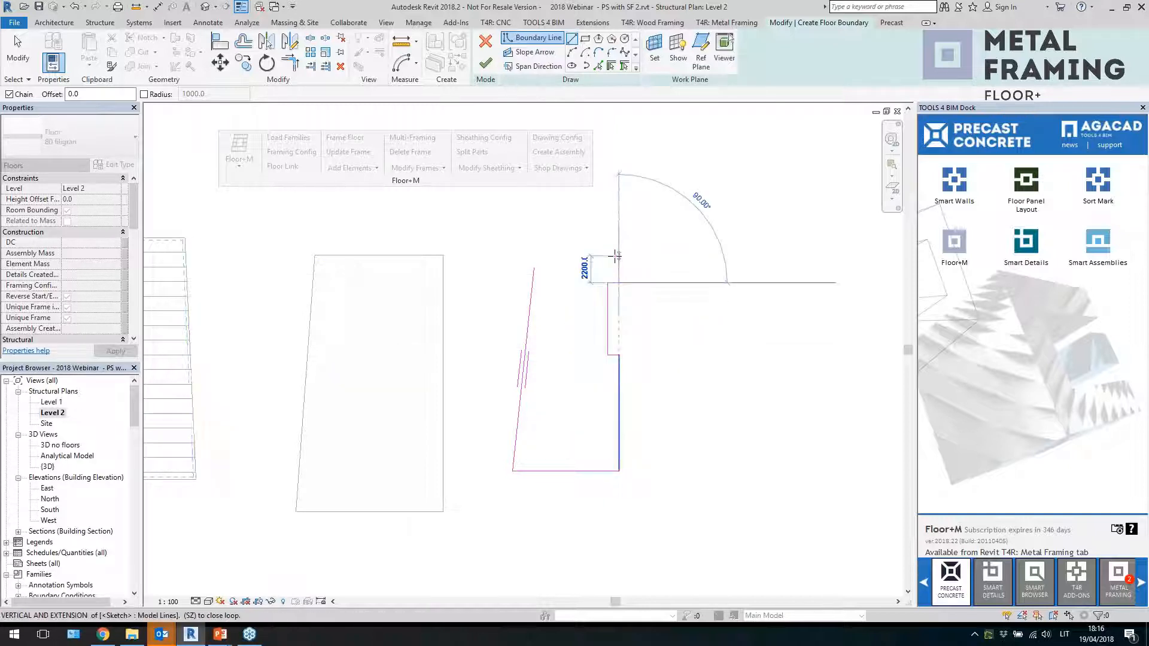
{"action": "left_click", "coordinate": [619, 255]}
{"action": "left_click", "coordinate": [536, 255]}
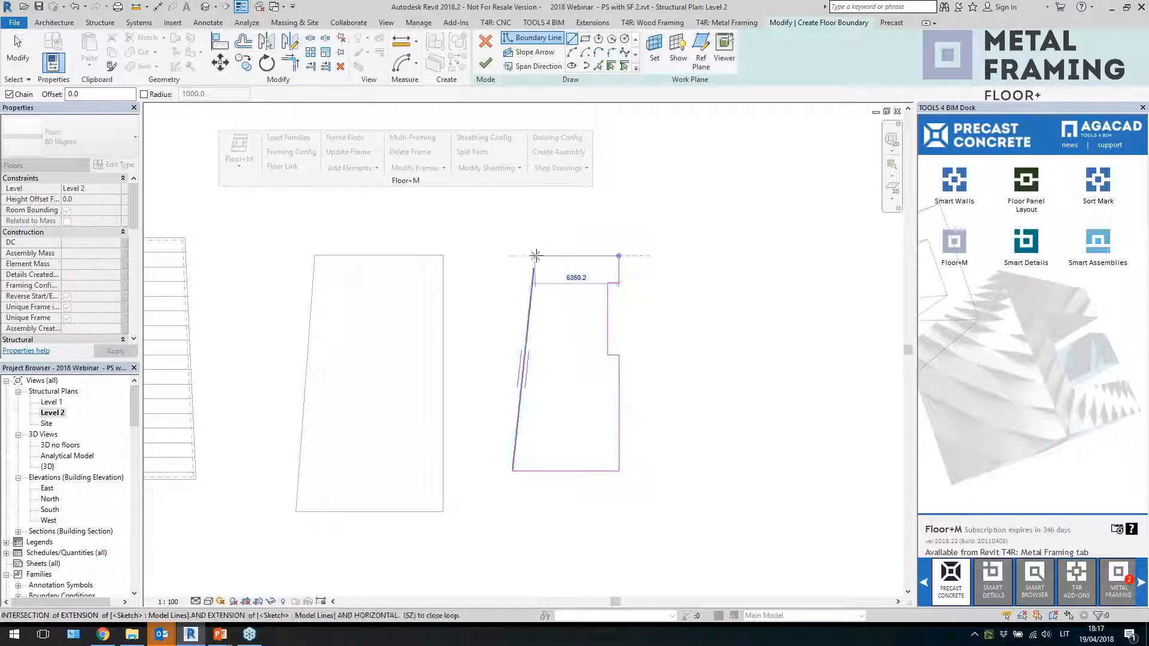
Trim the top and sloped left boundary lines to close the outline's upper-left corner
{"action": "key", "text": "Escape"}
{"action": "key", "text": "Escape"}
{"action": "scroll", "coordinate": [589, 287], "scroll_direction": "up", "scroll_amount": 3}
{"action": "key", "text": "t"}
{"action": "key", "text": "r"}
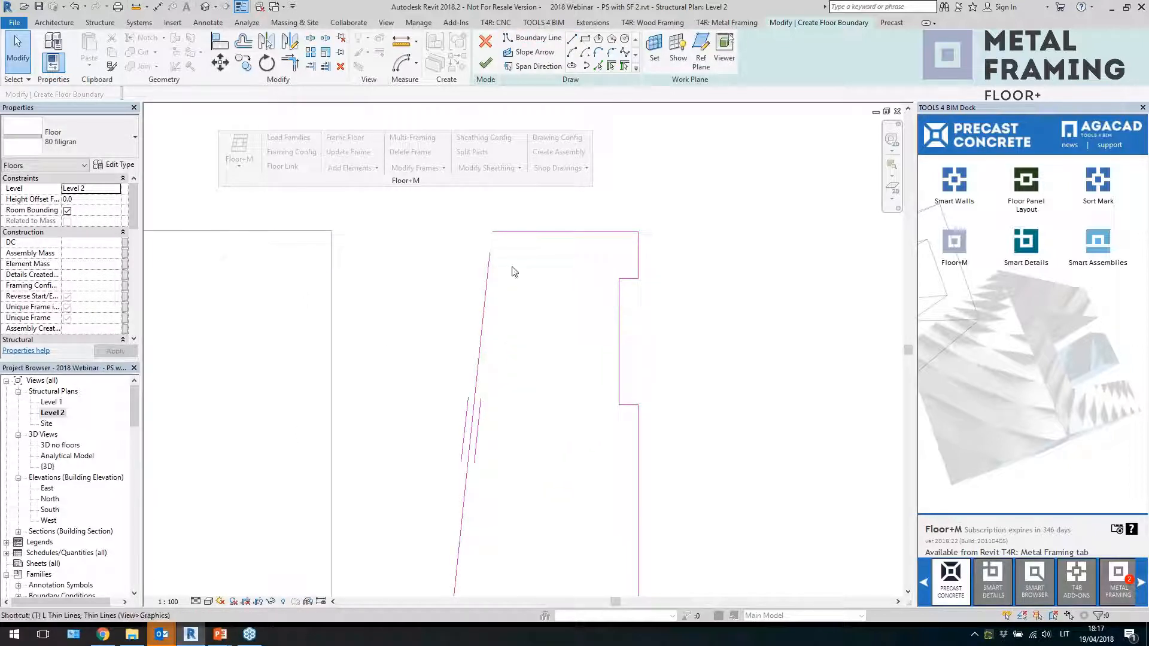
{"action": "left_click", "coordinate": [498, 232]}
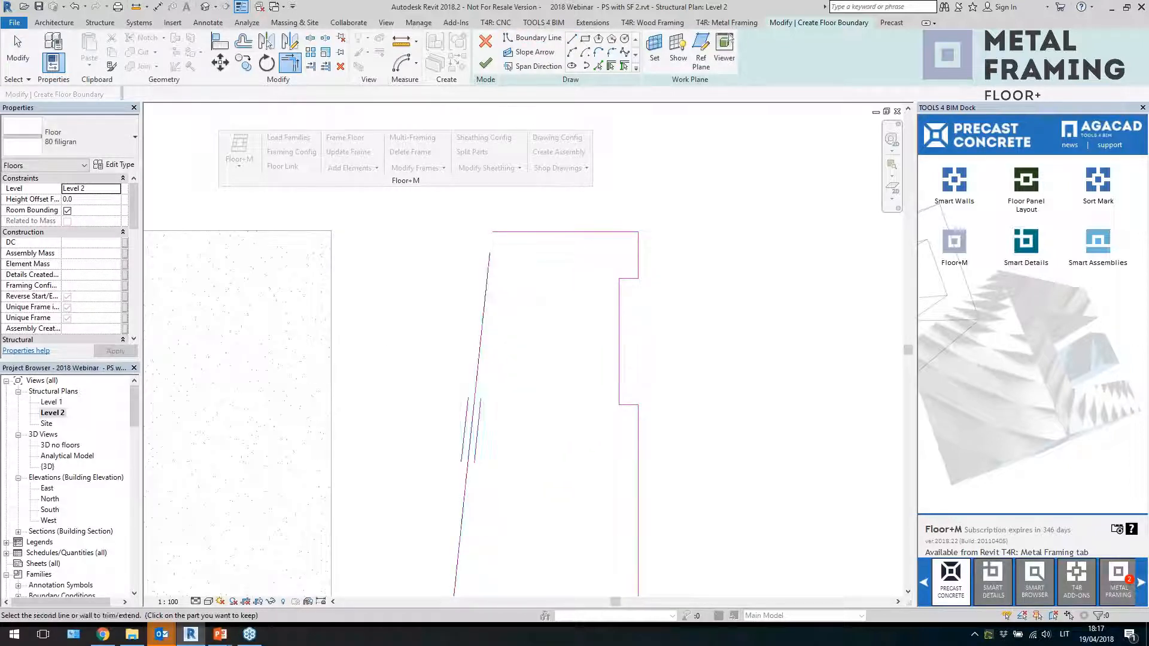
{"action": "left_click", "coordinate": [488, 269]}
{"action": "key", "text": "Escape"}
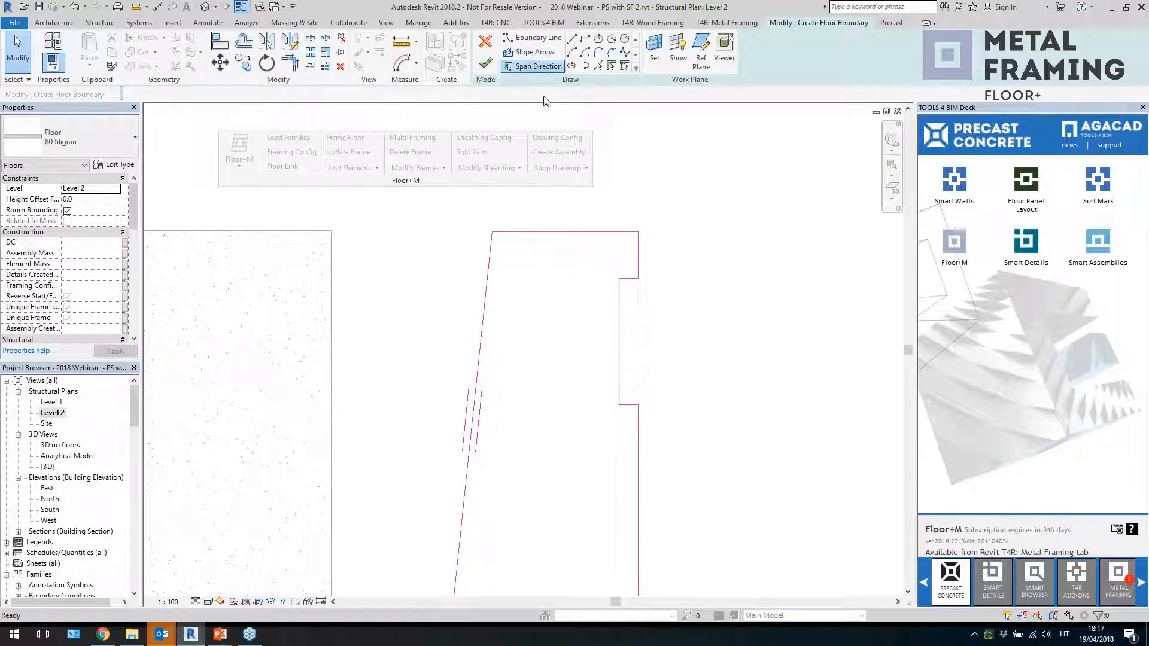
Finish the floor sketch and select the new floor
{"action": "scroll", "coordinate": [548, 299], "scroll_direction": "down", "scroll_amount": 2}
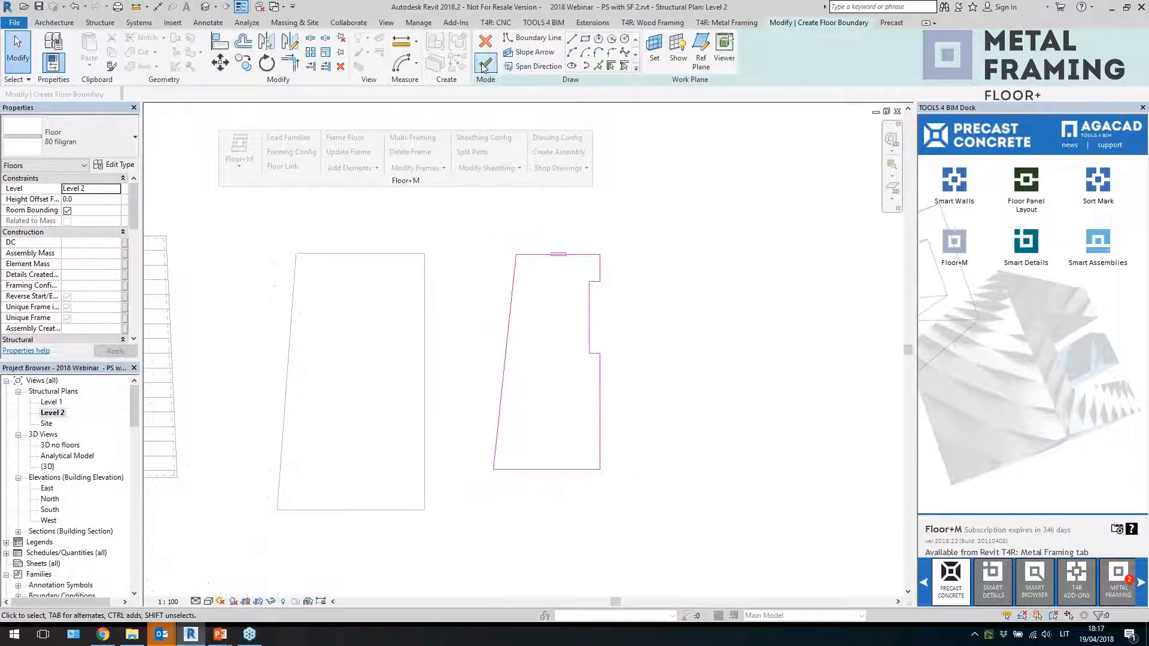
{"action": "left_click", "coordinate": [484, 67]}
{"action": "left_click", "coordinate": [649, 361]}
{"action": "left_click", "coordinate": [570, 364]}
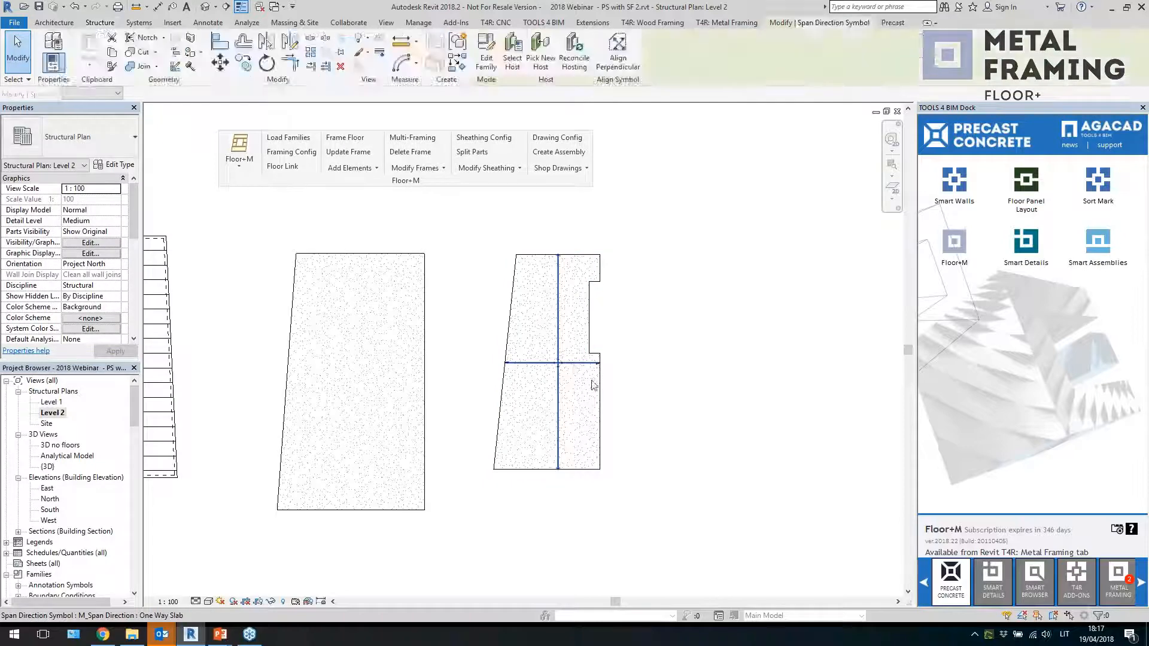
{"action": "left_click", "coordinate": [592, 385]}
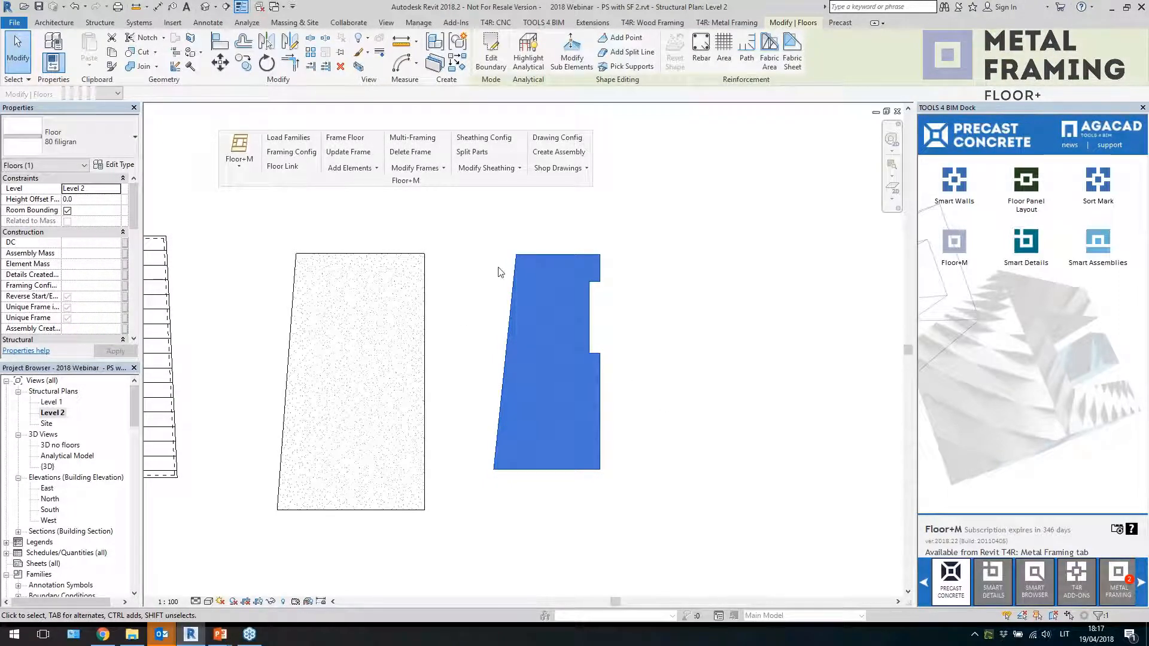
Reselect the new floor and open the Floor Panel Layout tool
{"action": "scroll", "coordinate": [613, 336], "scroll_direction": "down", "scroll_amount": 3}
{"action": "scroll", "coordinate": [658, 347], "scroll_direction": "up", "scroll_amount": 2}
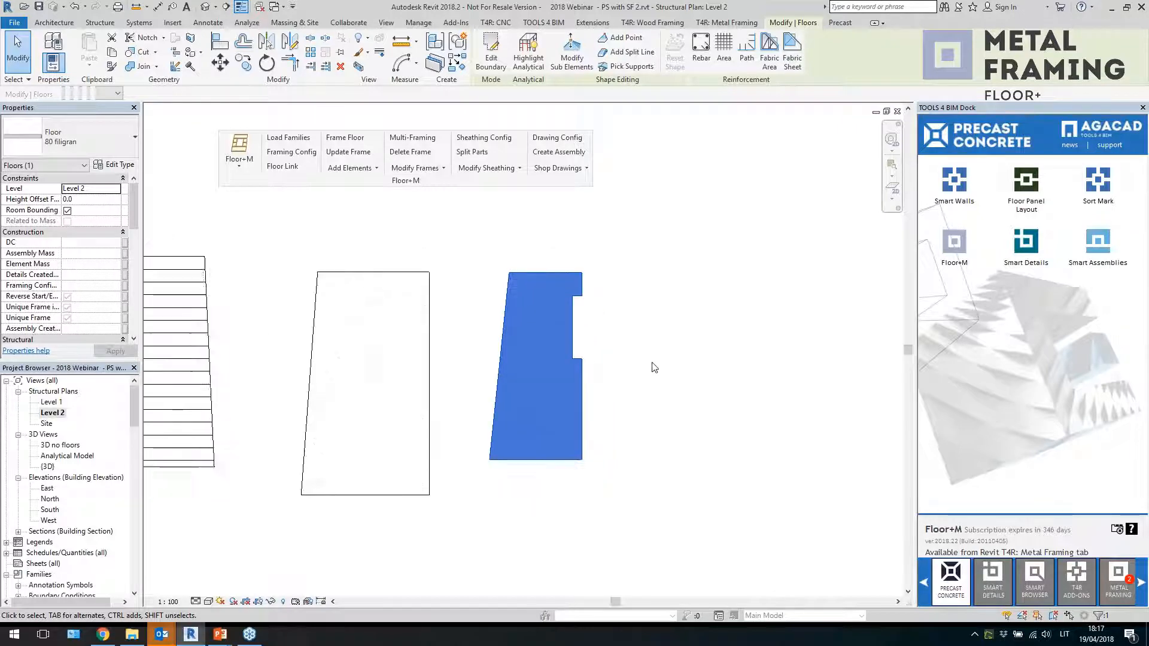
{"action": "left_click", "coordinate": [645, 349]}
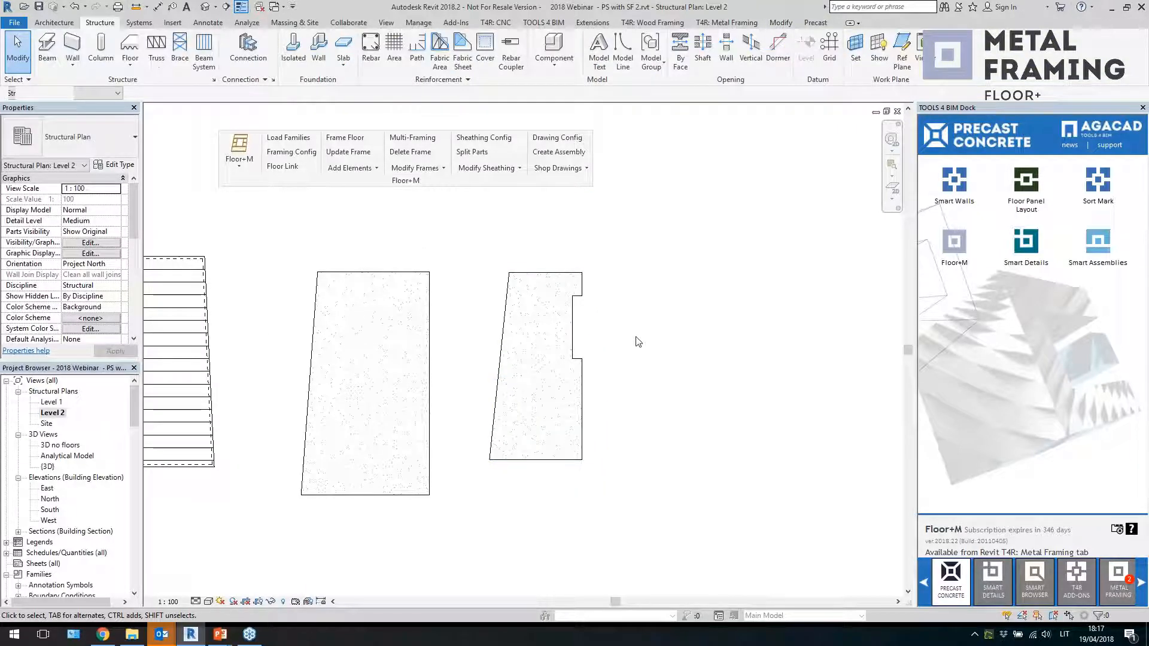
{"action": "left_click", "coordinate": [546, 291]}
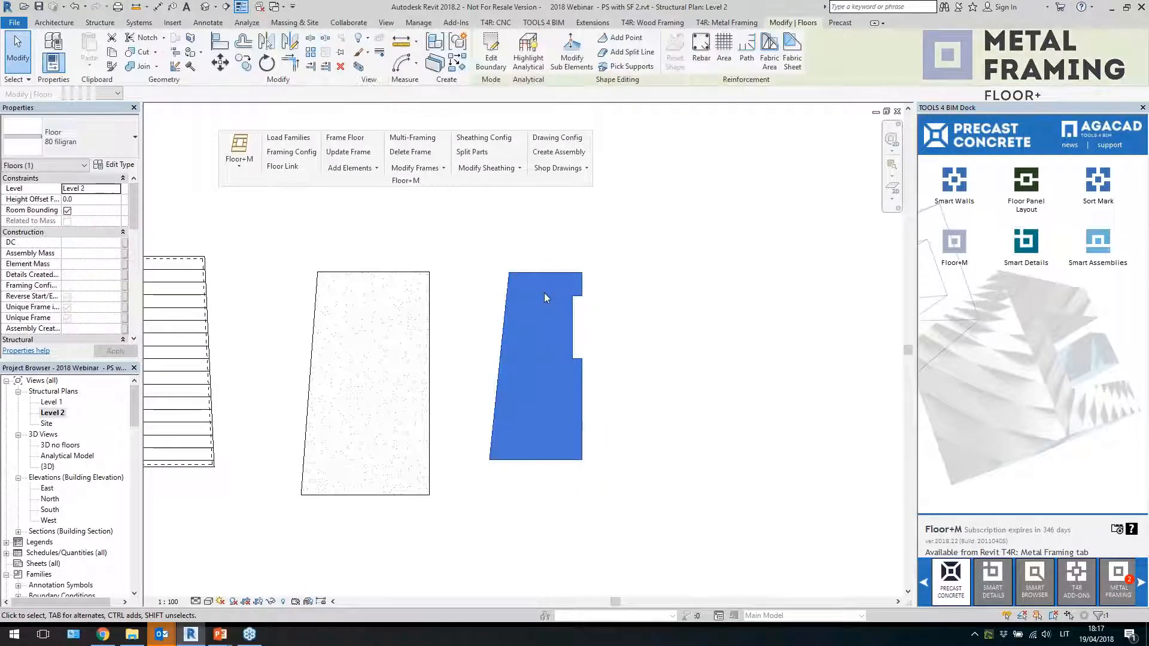
{"action": "left_click", "coordinate": [705, 332]}
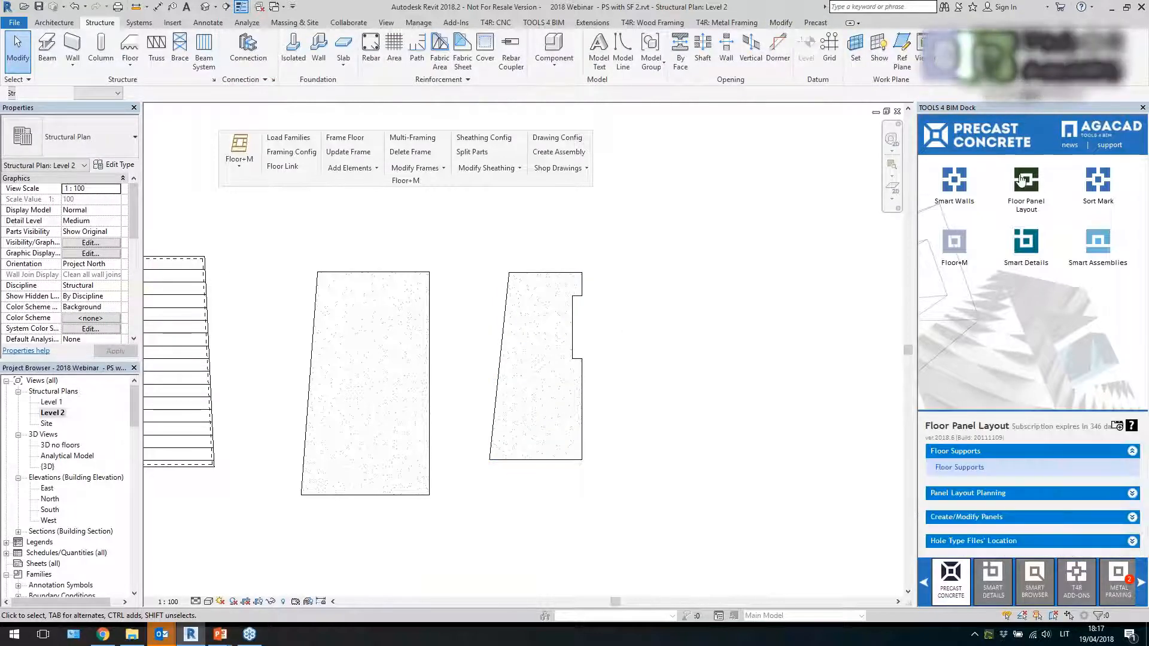
Open Panel Layout planning and review the panel layout settings for split spacing and offsets
{"action": "left_click", "coordinate": [956, 494]}
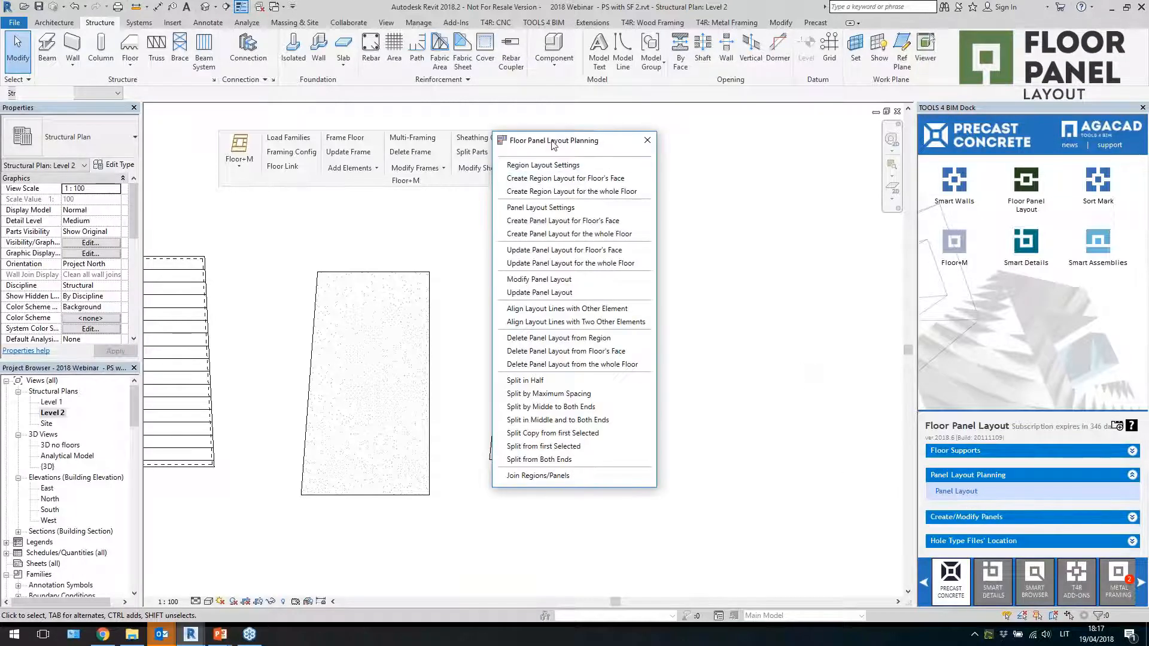
{"action": "left_click_drag", "start_coordinate": [555, 146], "coordinate": [729, 152]}
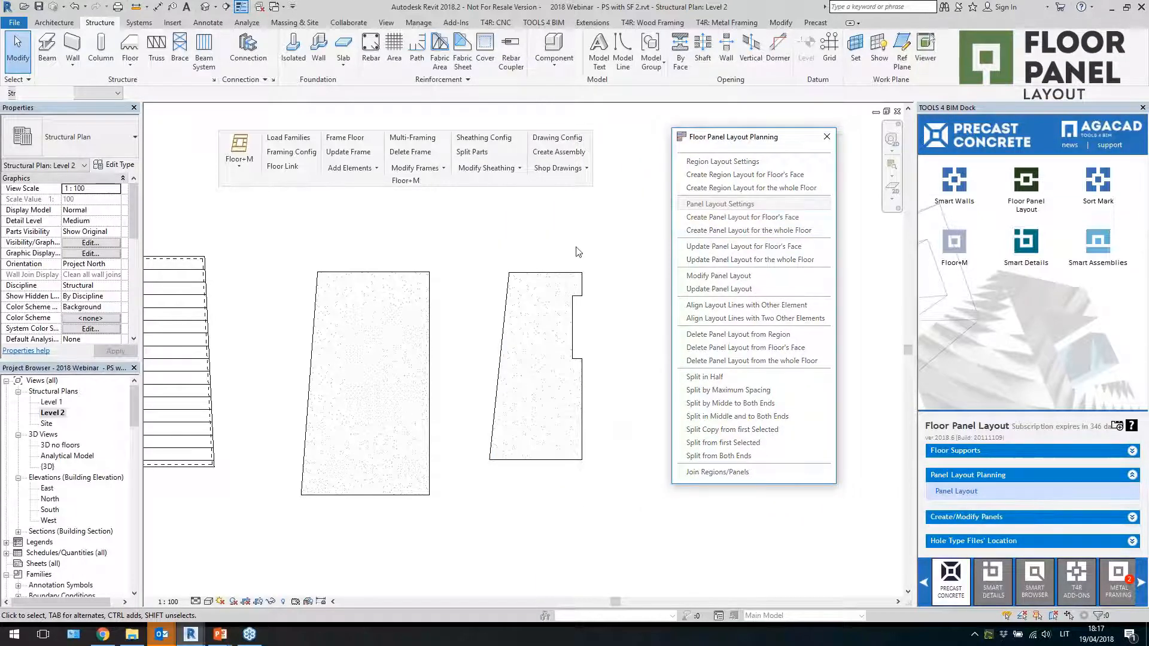
{"action": "left_click", "coordinate": [722, 204]}
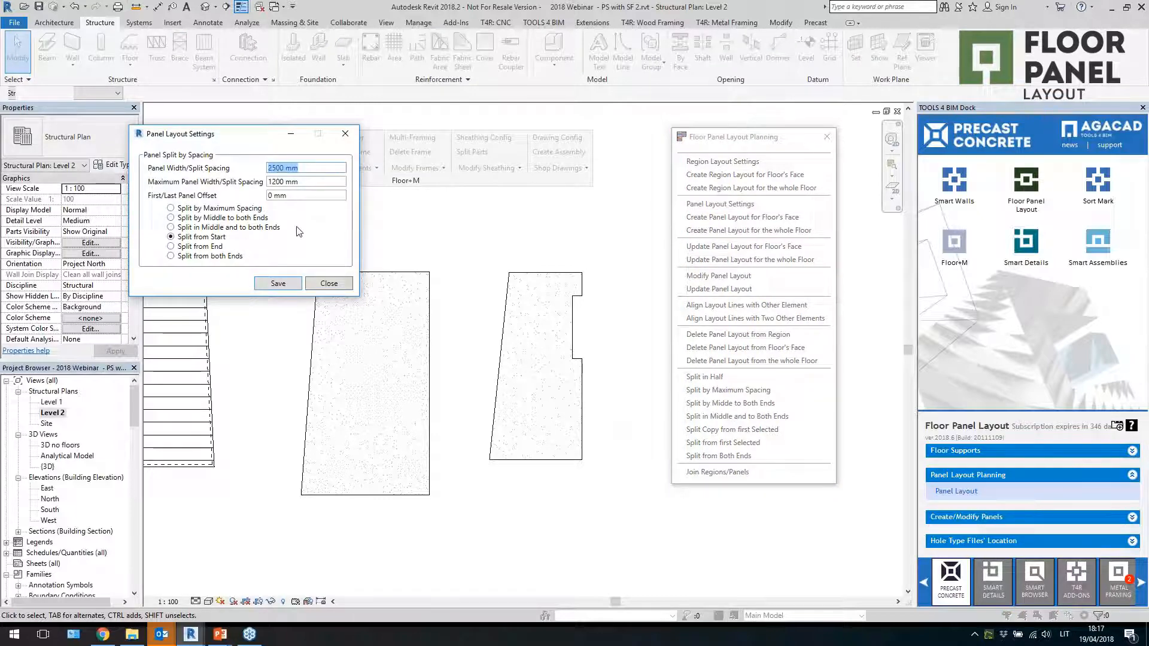
{"action": "left_click", "coordinate": [325, 286]}
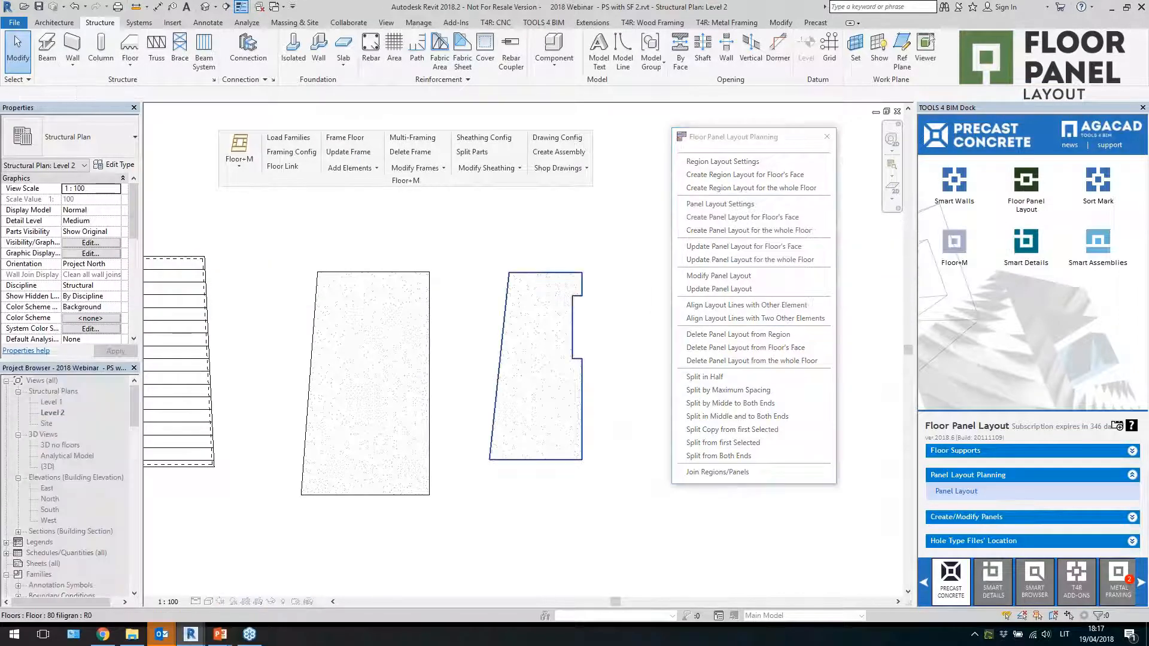
Create the panel layout on the new notched floor
{"action": "left_click", "coordinate": [571, 414]}
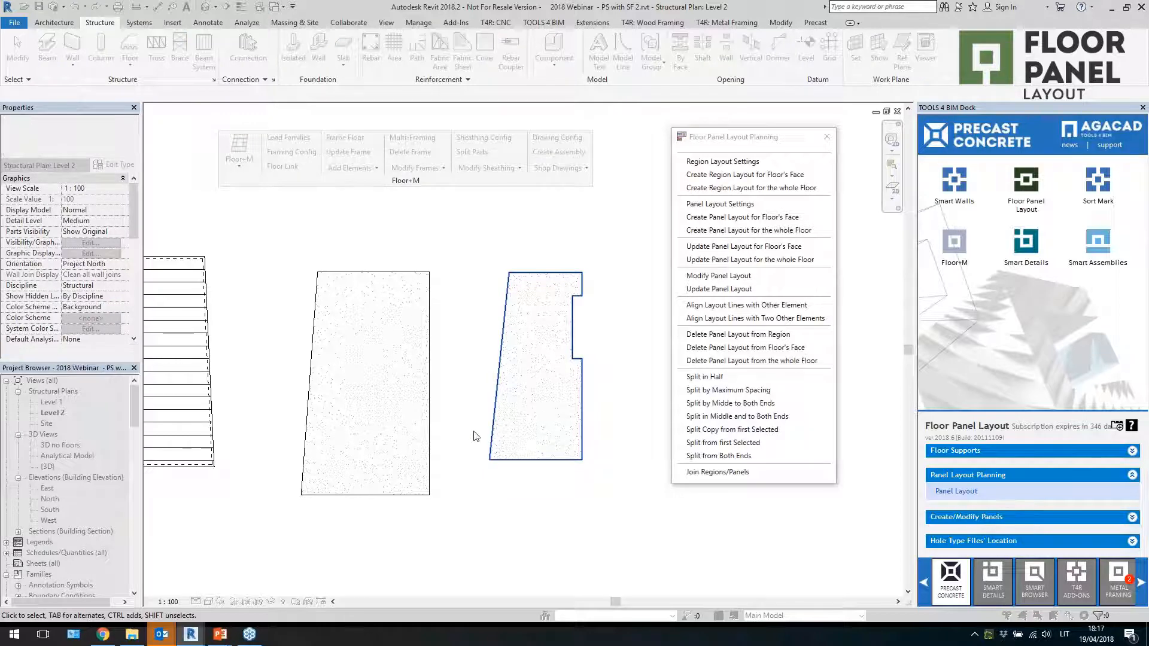
{"action": "scroll", "coordinate": [621, 440], "scroll_direction": "up", "scroll_amount": 1}
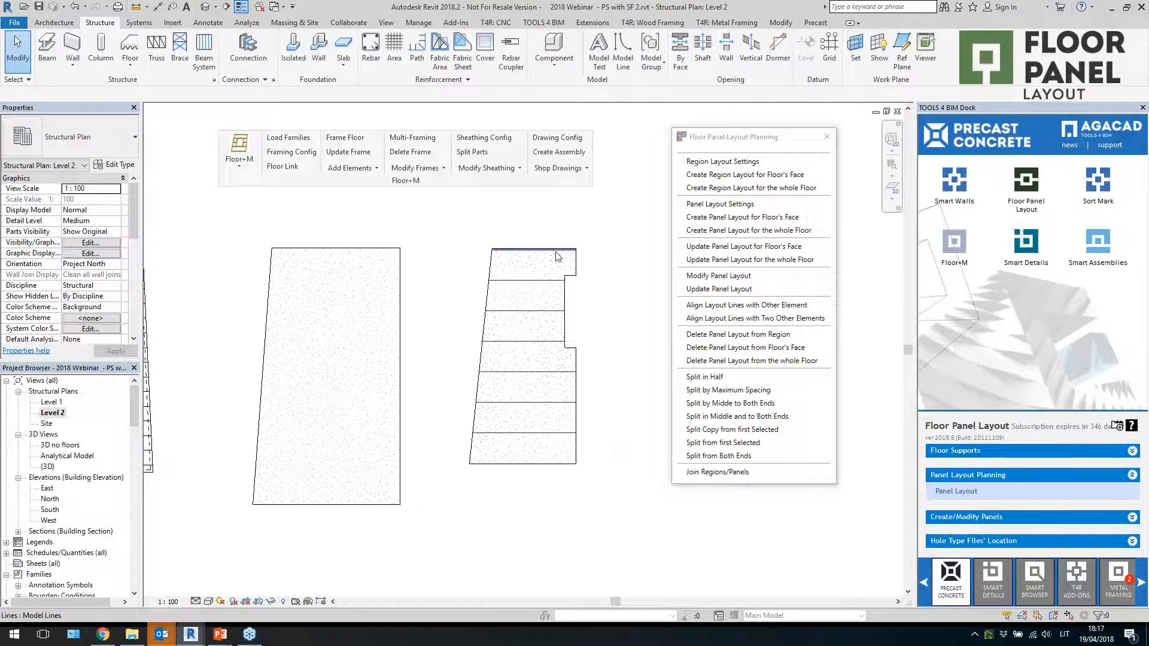
{"action": "scroll", "coordinate": [534, 321], "scroll_direction": "up", "scroll_amount": 1}
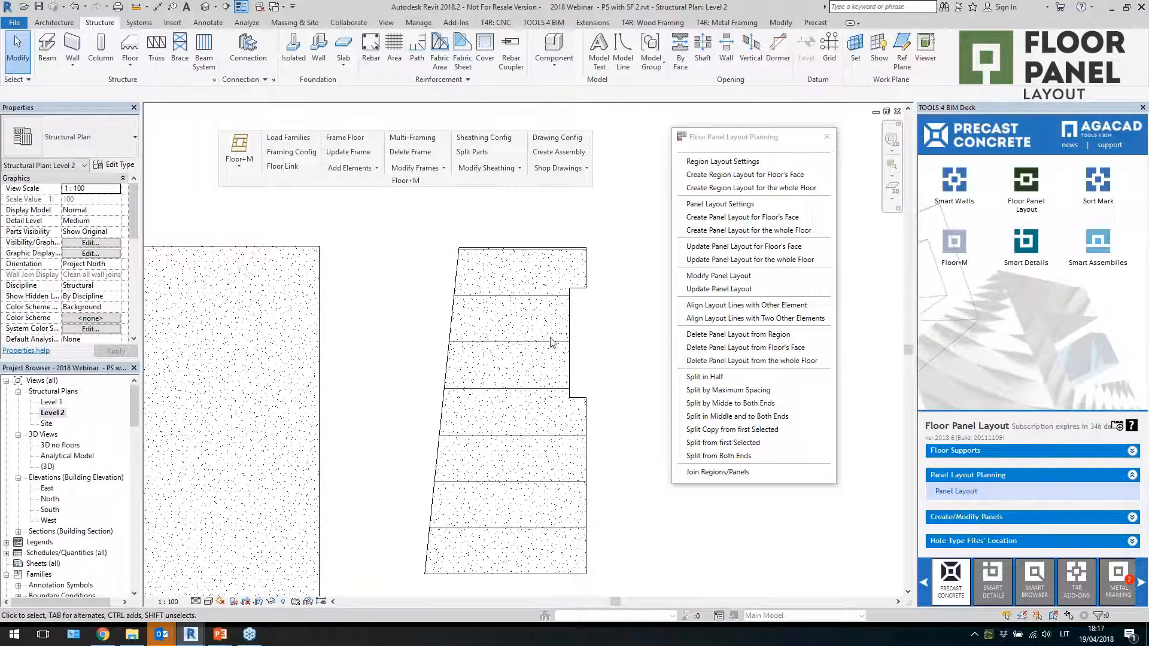
{"action": "scroll", "coordinate": [530, 257], "scroll_direction": "up", "scroll_amount": 2}
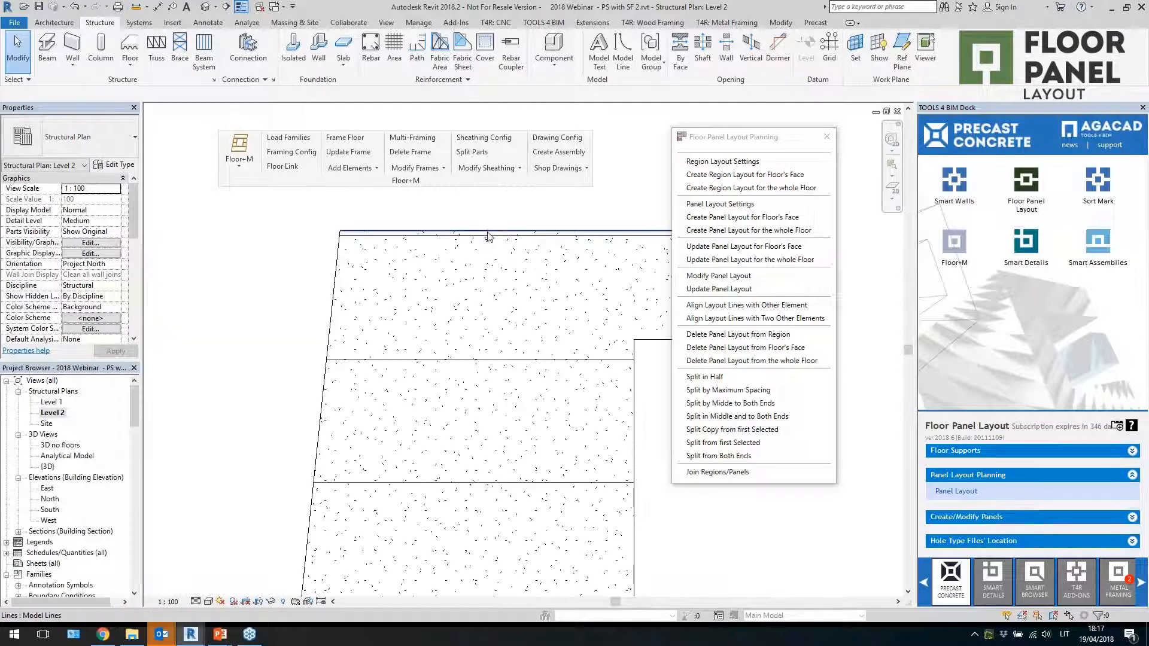
{"action": "scroll", "coordinate": [443, 251], "scroll_direction": "down", "scroll_amount": 2}
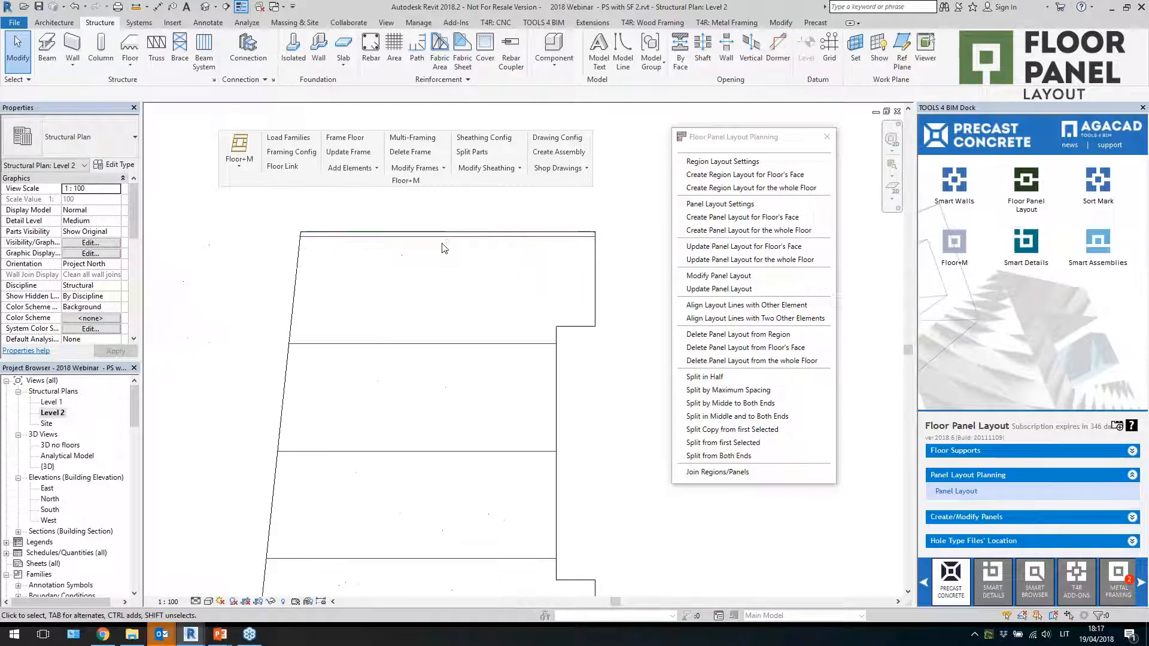
Try to join the two lowest panels and split the region in half
{"action": "left_click", "coordinate": [718, 472]}
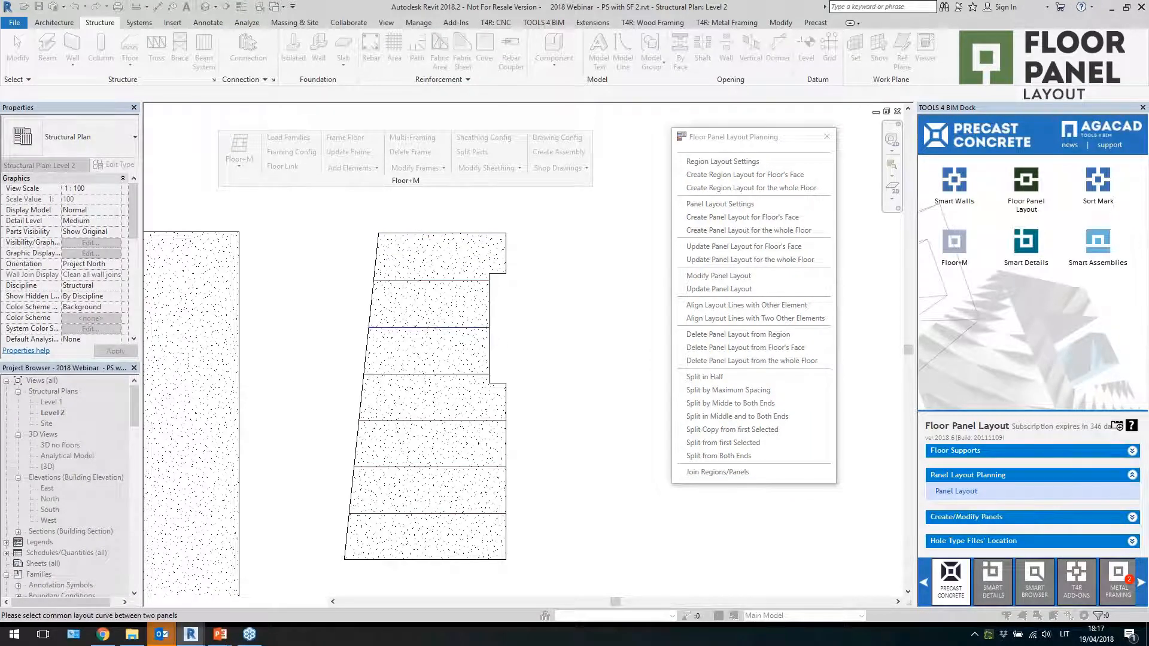
{"action": "key", "text": "Escape"}
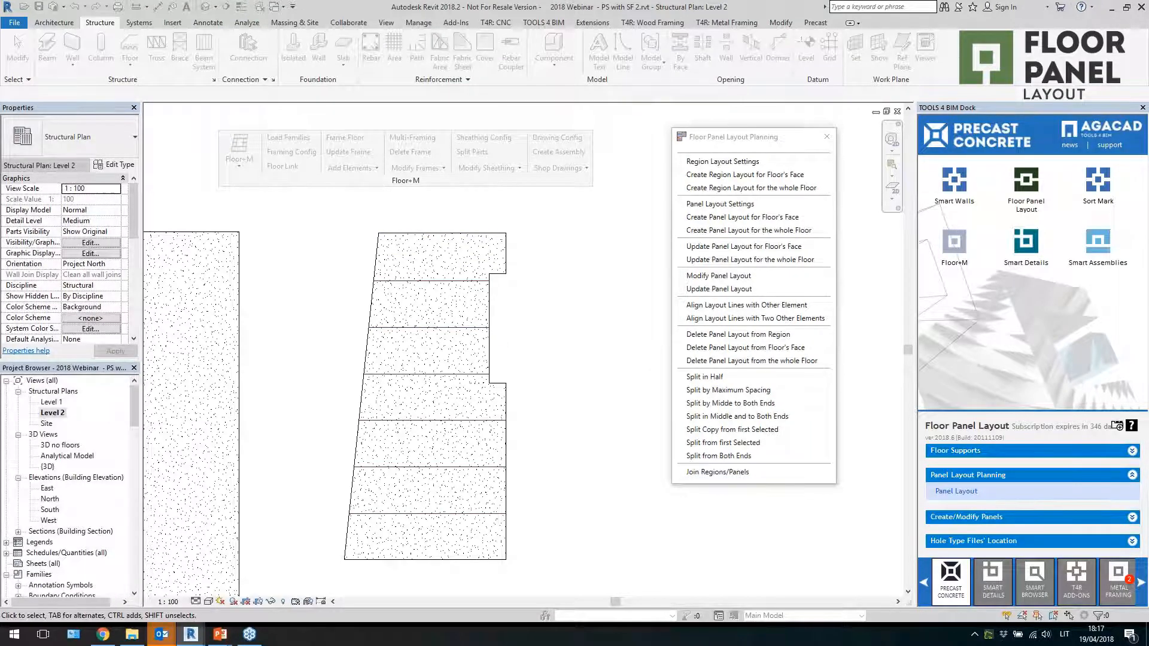
{"action": "left_click", "coordinate": [689, 470]}
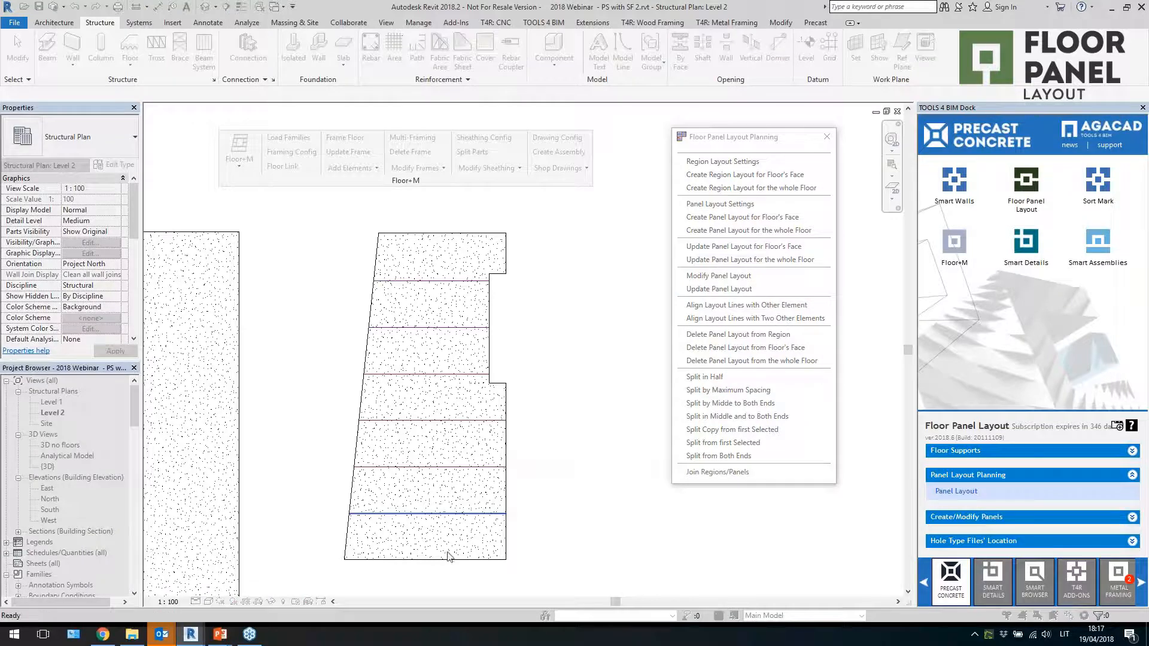
{"action": "left_click", "coordinate": [449, 513]}
{"action": "left_click", "coordinate": [705, 377]}
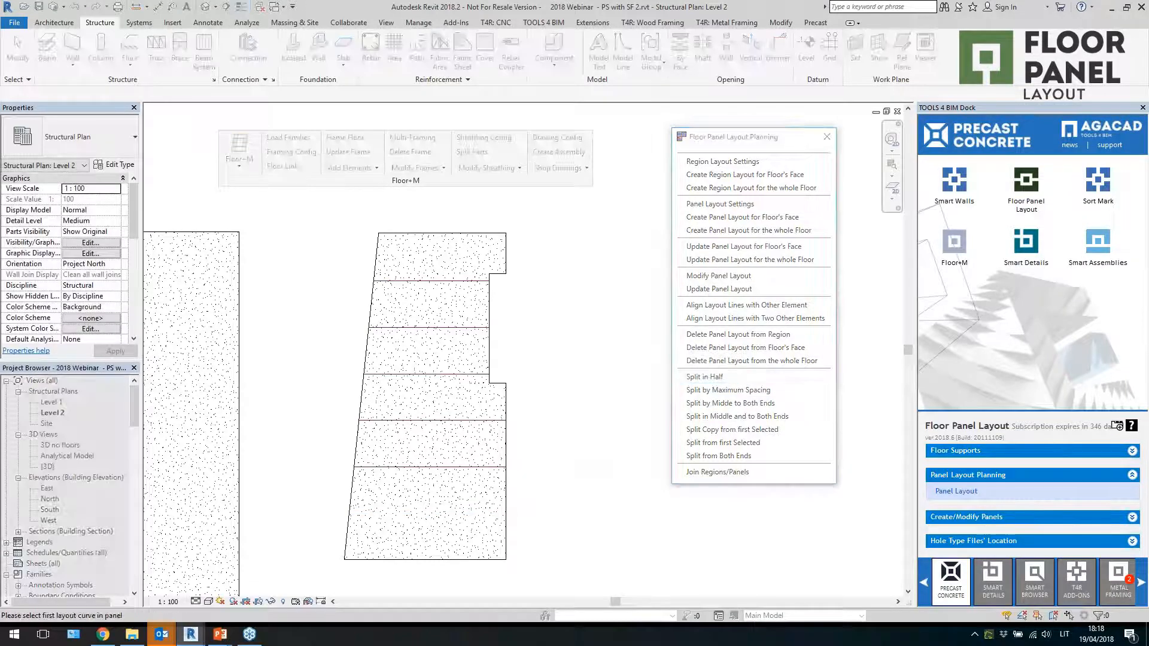
{"action": "left_click", "coordinate": [423, 562]}
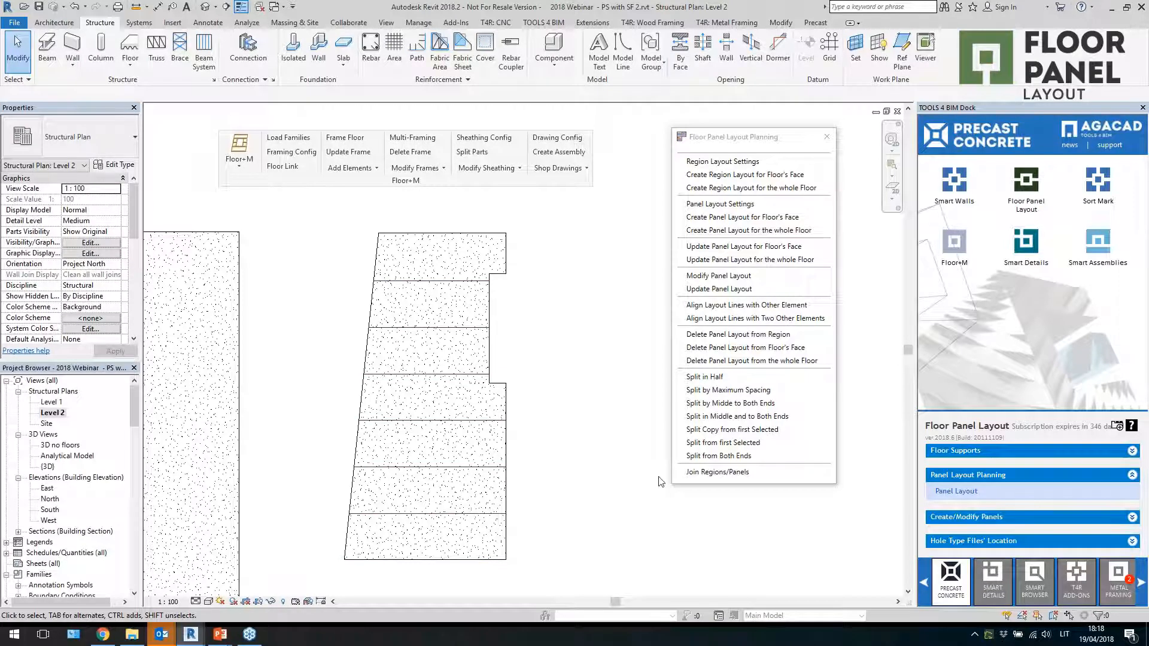
Join the three lowest panels into one region and split it in half
{"action": "left_click", "coordinate": [716, 472]}
{"action": "left_click", "coordinate": [461, 514]}
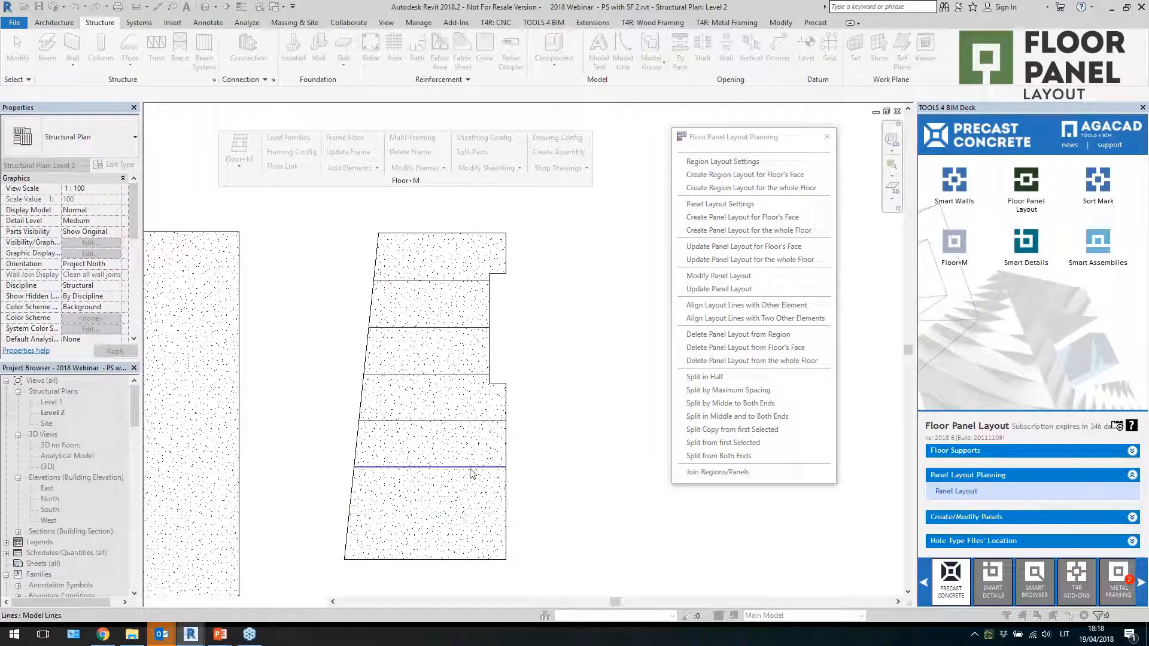
{"action": "left_click", "coordinate": [469, 466]}
{"action": "left_click", "coordinate": [723, 379]}
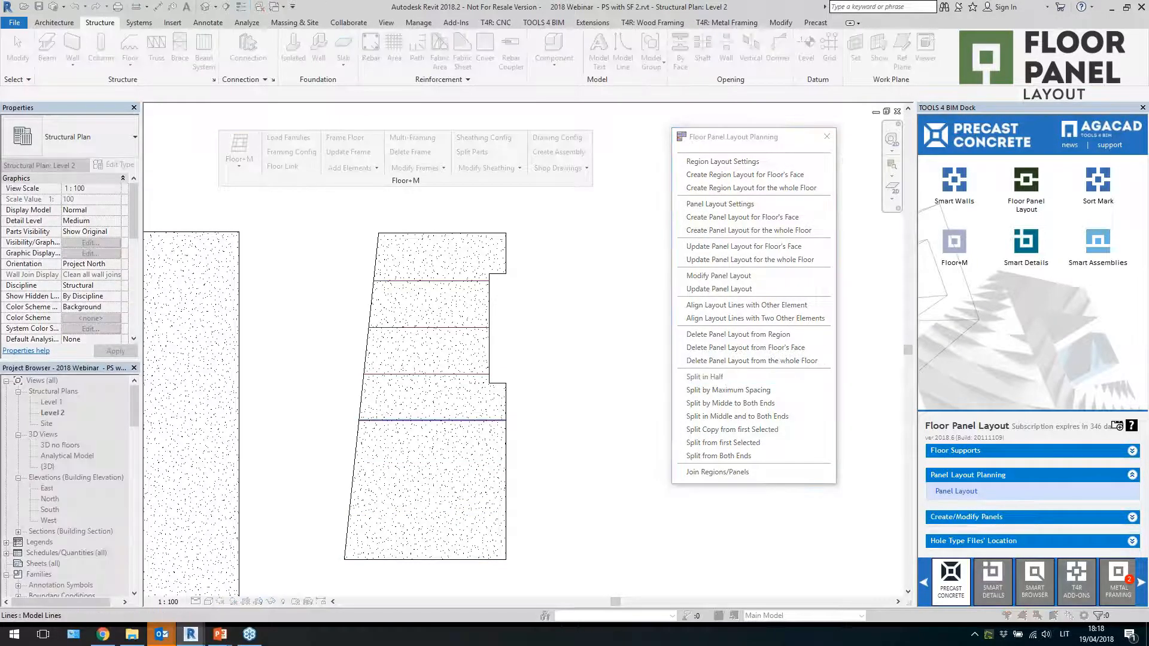
{"action": "left_click", "coordinate": [406, 556]}
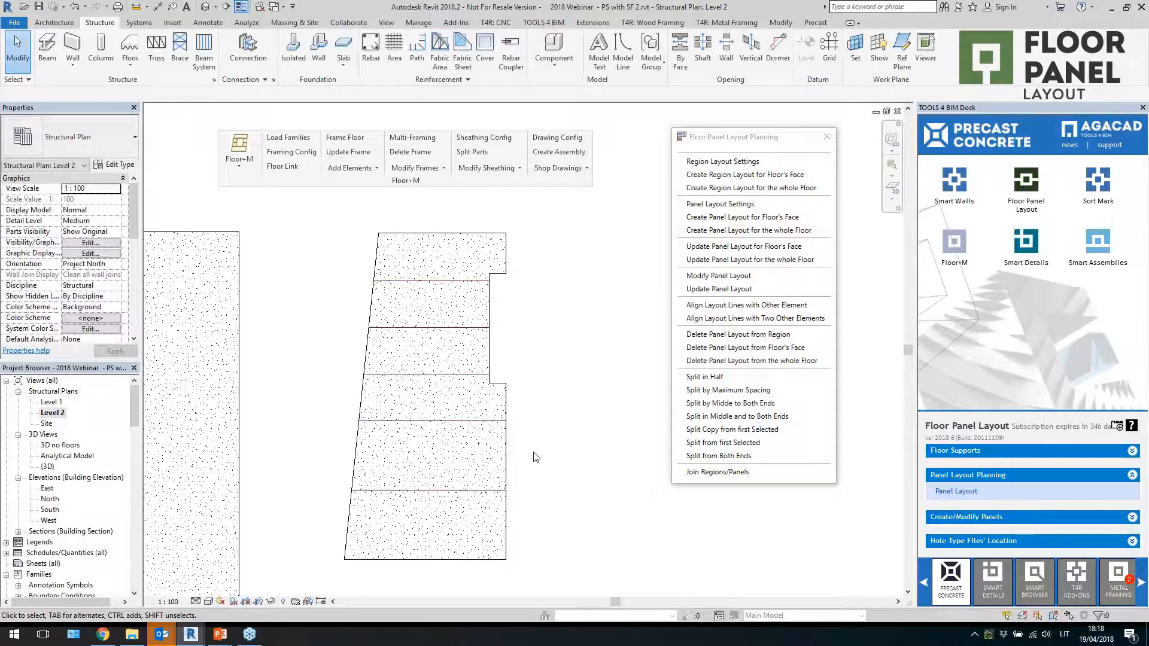
Open the Create Panels tool and review the panel settings' precast and cast-in-place floor types before closing them
{"action": "scroll", "coordinate": [531, 455], "scroll_direction": "down", "scroll_amount": 1}
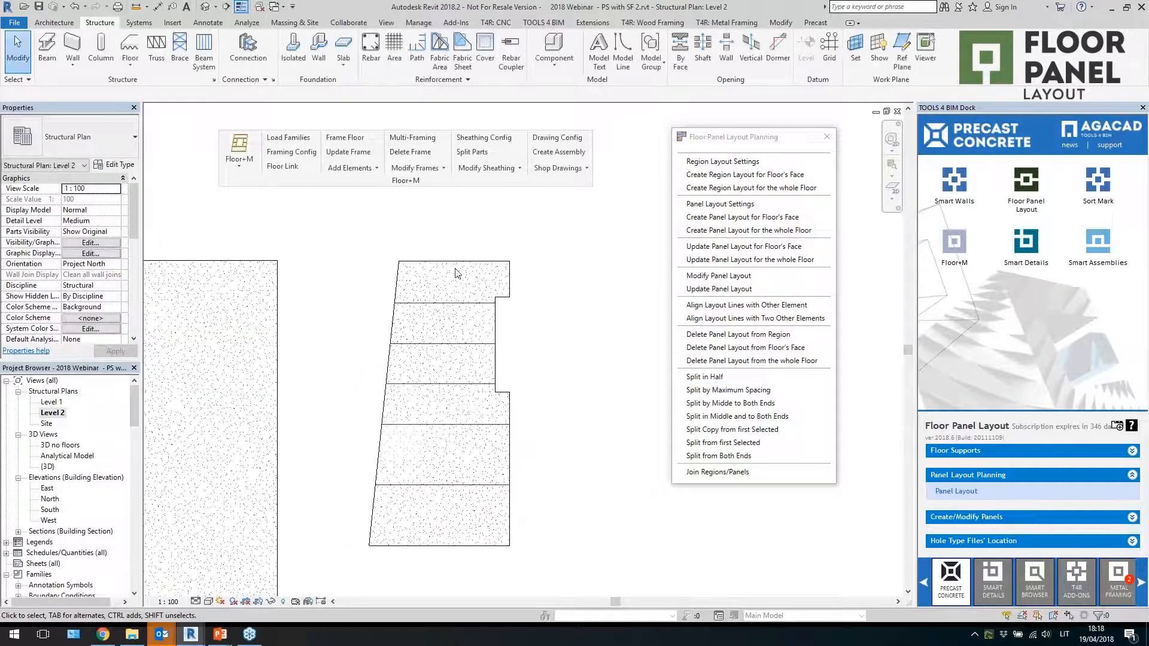
{"action": "left_click", "coordinate": [825, 140]}
{"action": "left_click", "coordinate": [969, 521]}
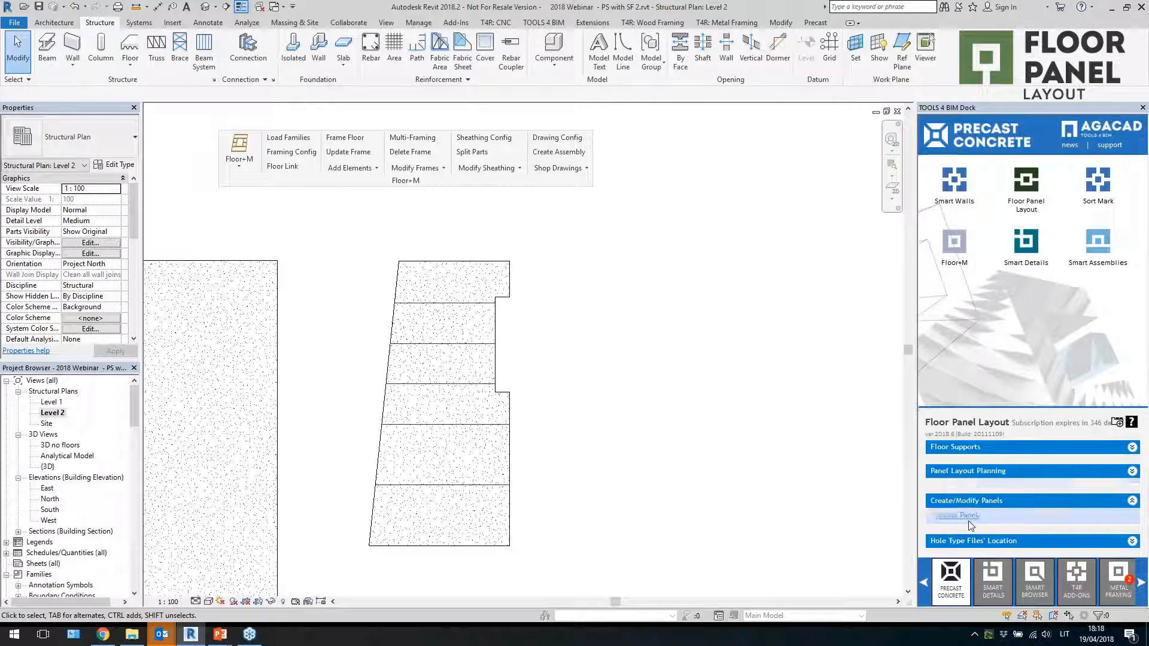
{"action": "left_click", "coordinate": [945, 519]}
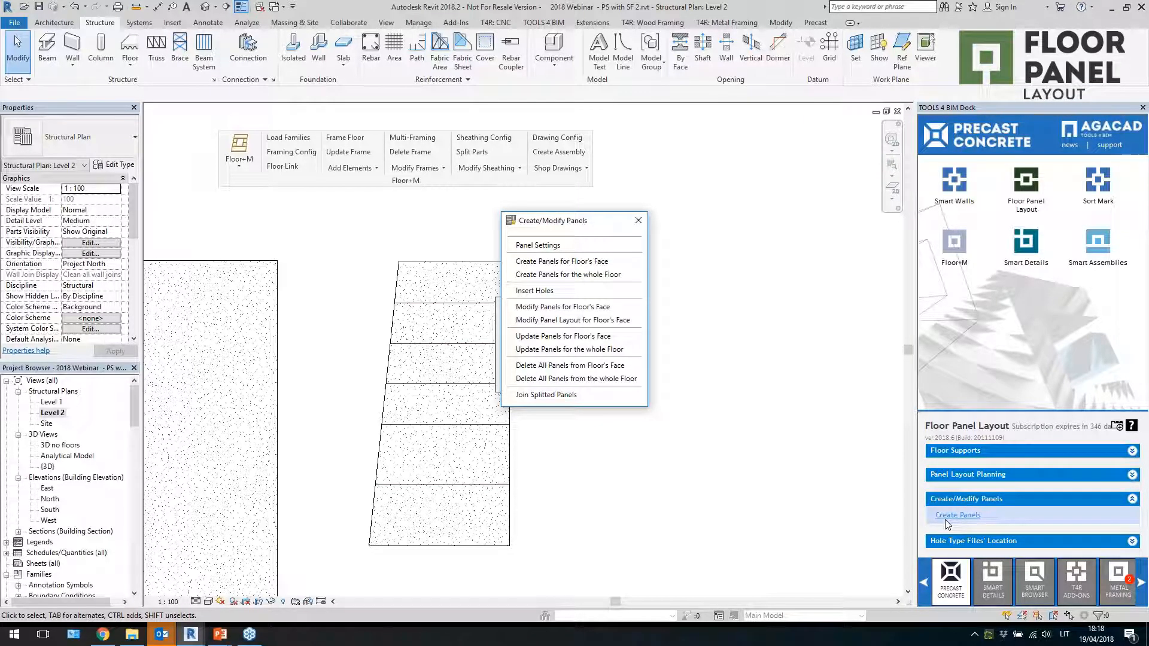
{"action": "left_click_drag", "start_coordinate": [572, 226], "coordinate": [705, 229]}
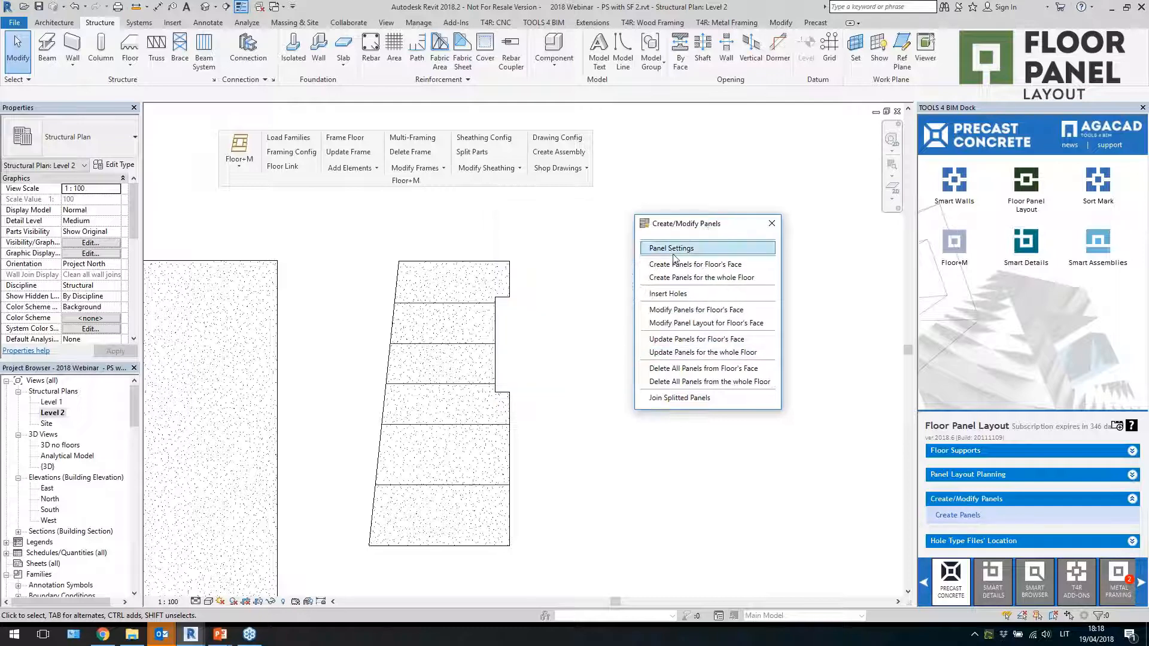
{"action": "left_click", "coordinate": [673, 250]}
{"action": "left_click", "coordinate": [153, 281]}
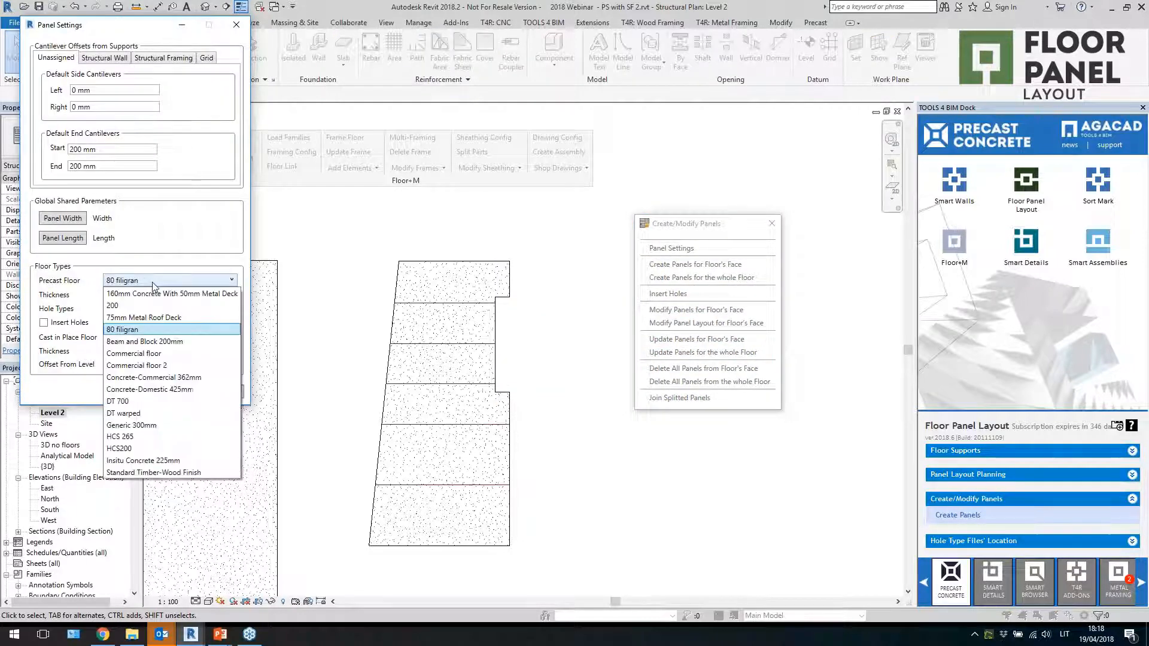
{"action": "left_click", "coordinate": [152, 283]}
{"action": "left_click", "coordinate": [142, 342]}
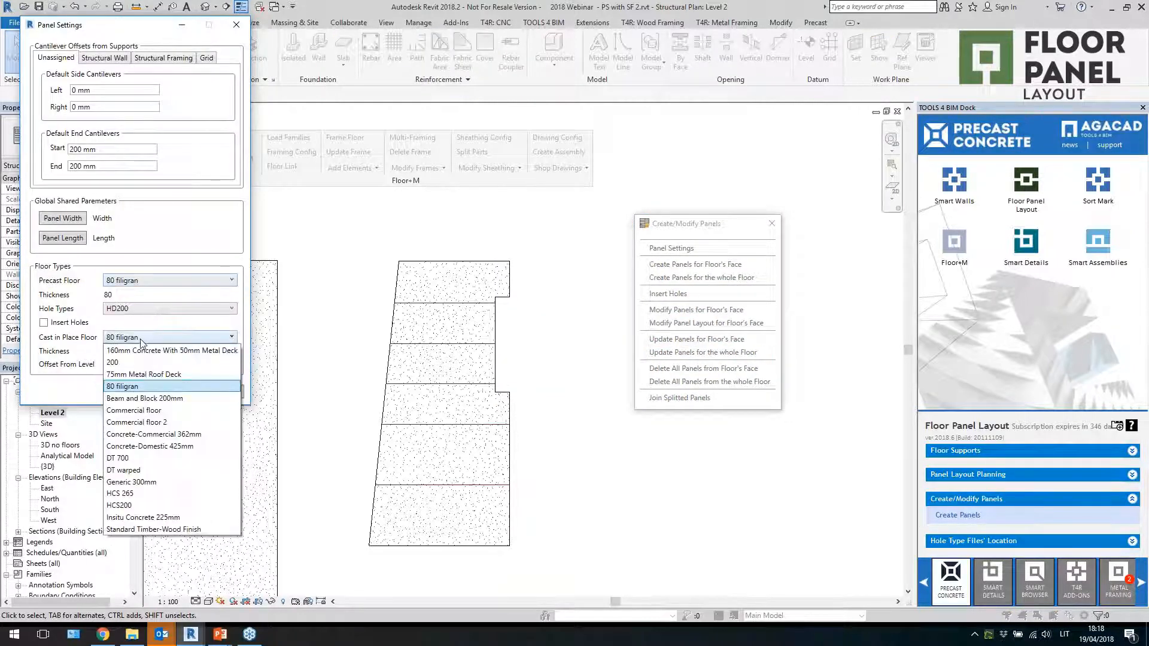
{"action": "left_click", "coordinate": [107, 380]}
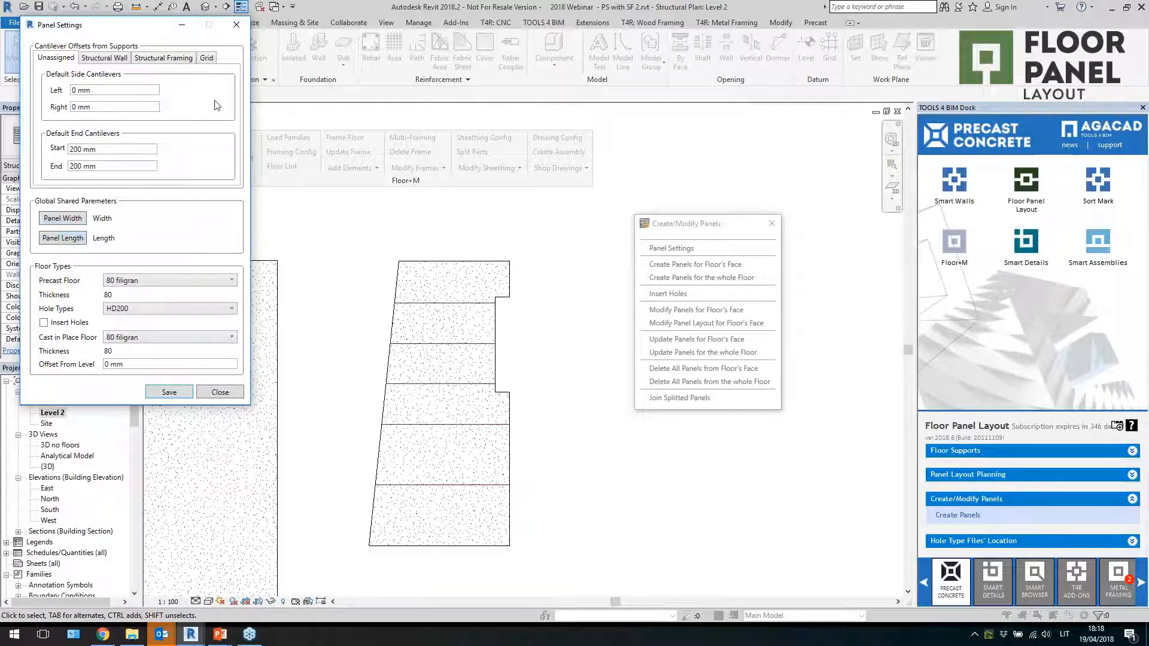
{"action": "left_click", "coordinate": [219, 392]}
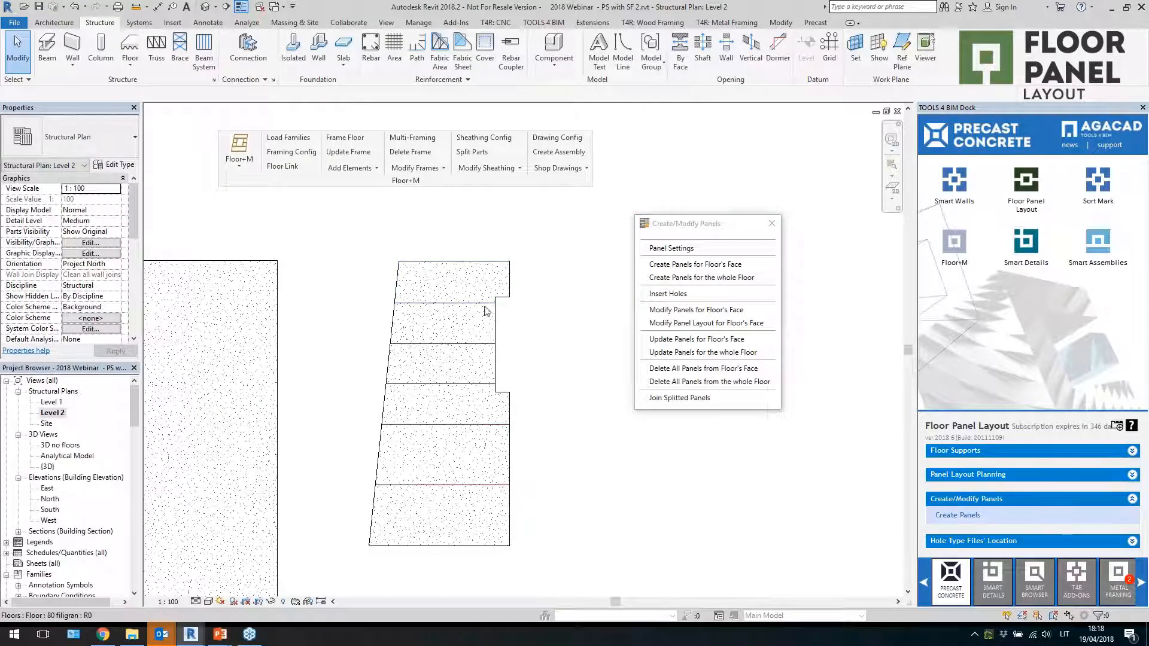
Select the two upper panels of the notched floor in 3D and link the 80 filigran floor type to M_Filigran framing config
{"action": "left_click", "coordinate": [479, 265]}
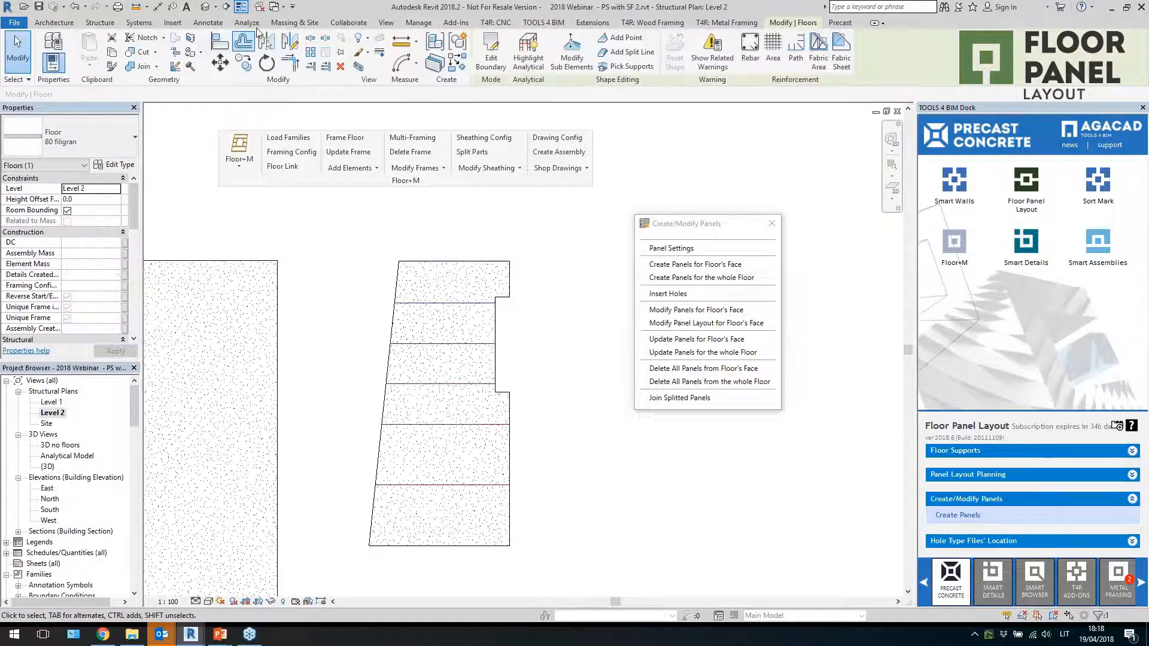
{"action": "left_click", "coordinate": [207, 7]}
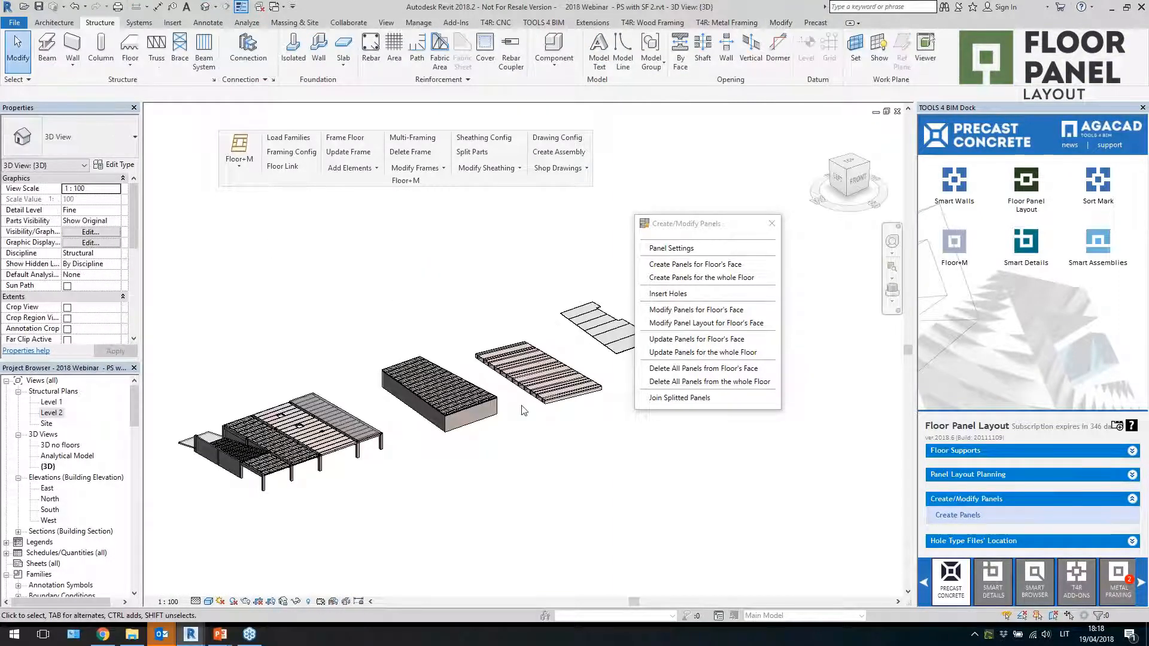
{"action": "middle_click_drag", "start_coordinate": [716, 465], "coordinate": [419, 521]}
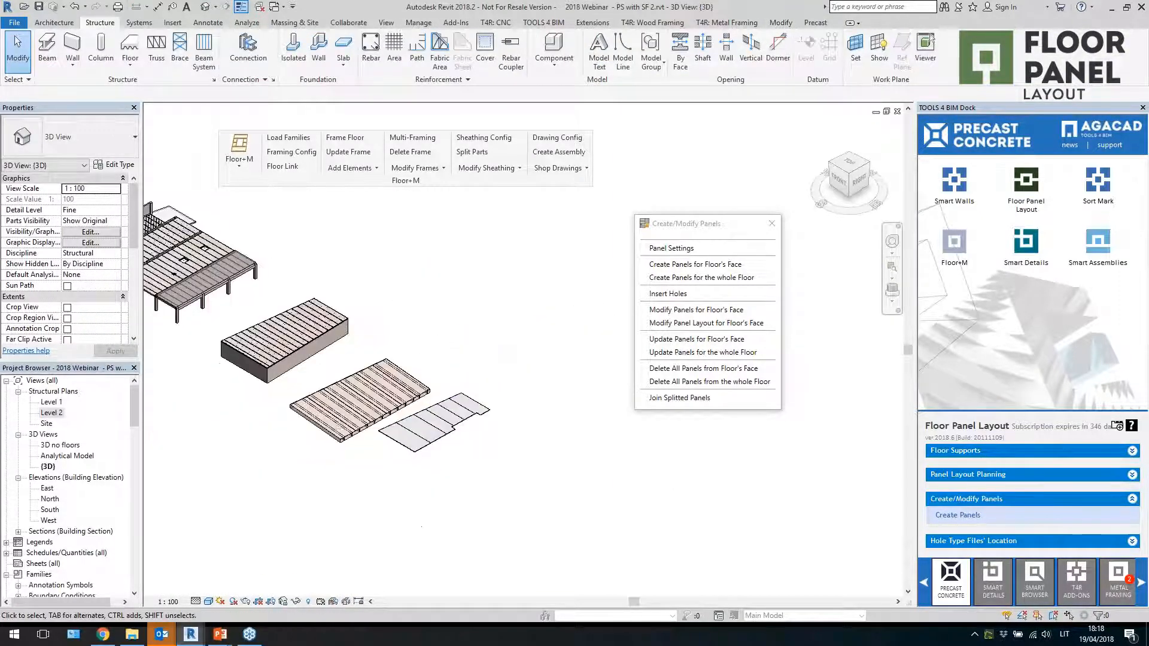
{"action": "scroll", "coordinate": [453, 449], "scroll_direction": "up", "scroll_amount": 3}
{"action": "left_click", "coordinate": [494, 367]}
{"action": "scroll", "coordinate": [493, 392], "scroll_direction": "up", "scroll_amount": 2}
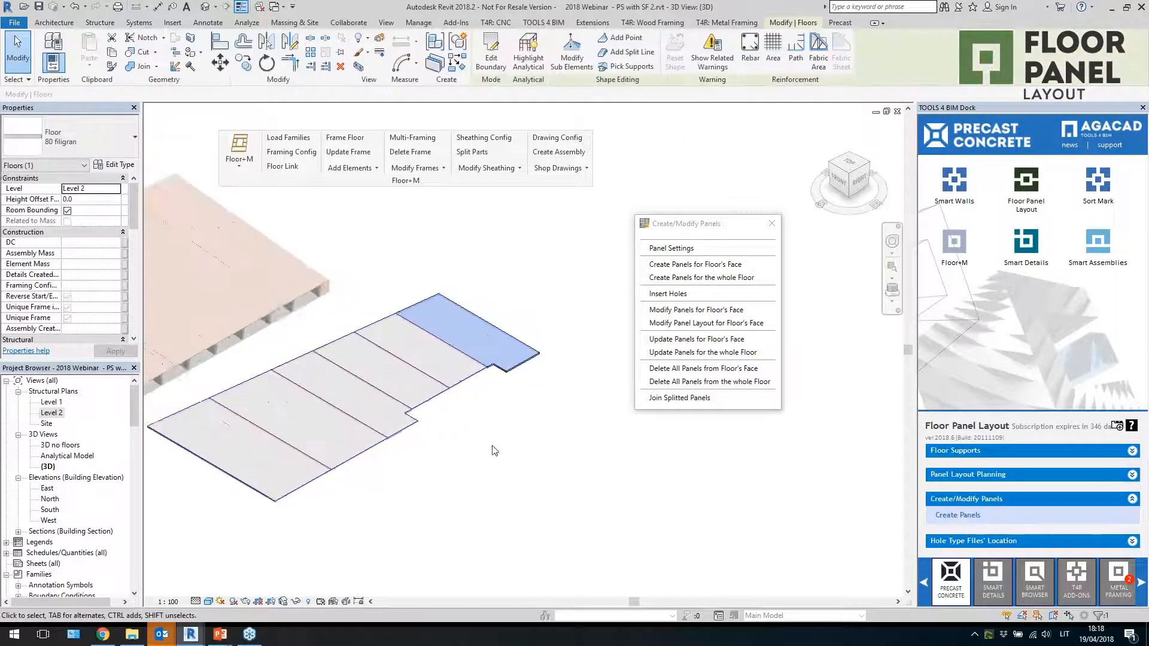
{"action": "middle_click_drag", "start_coordinate": [473, 387], "coordinate": [469, 403], "text": "shift"}
{"action": "scroll", "coordinate": [470, 403], "scroll_direction": "up", "scroll_amount": 1}
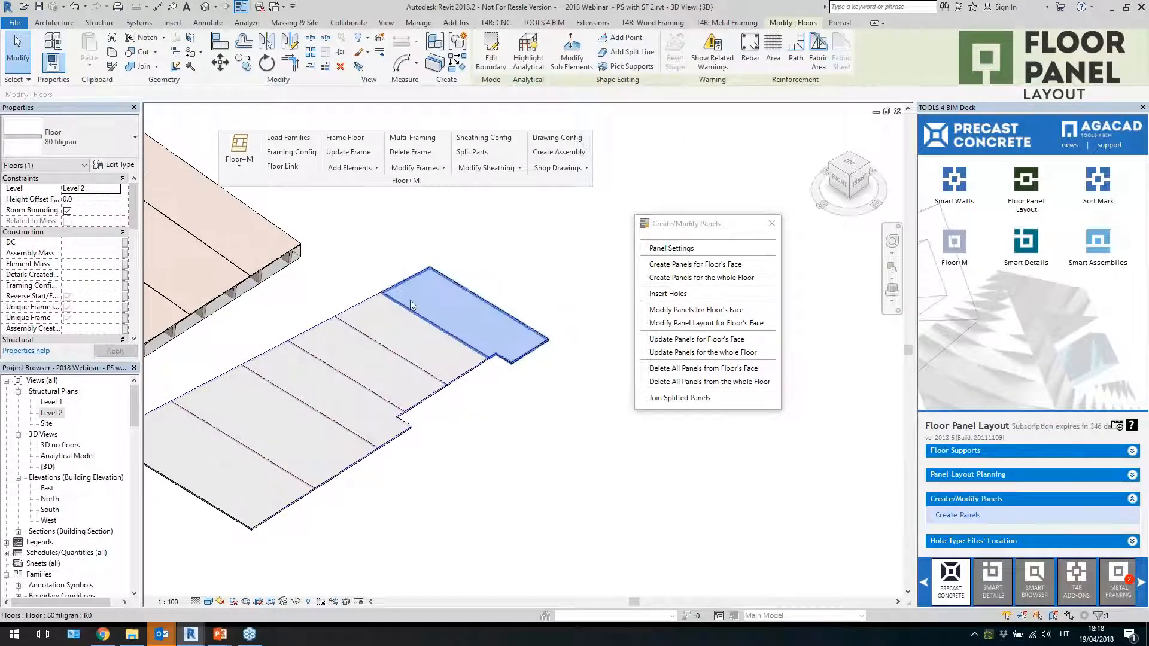
{"action": "left_click", "coordinate": [349, 317]}
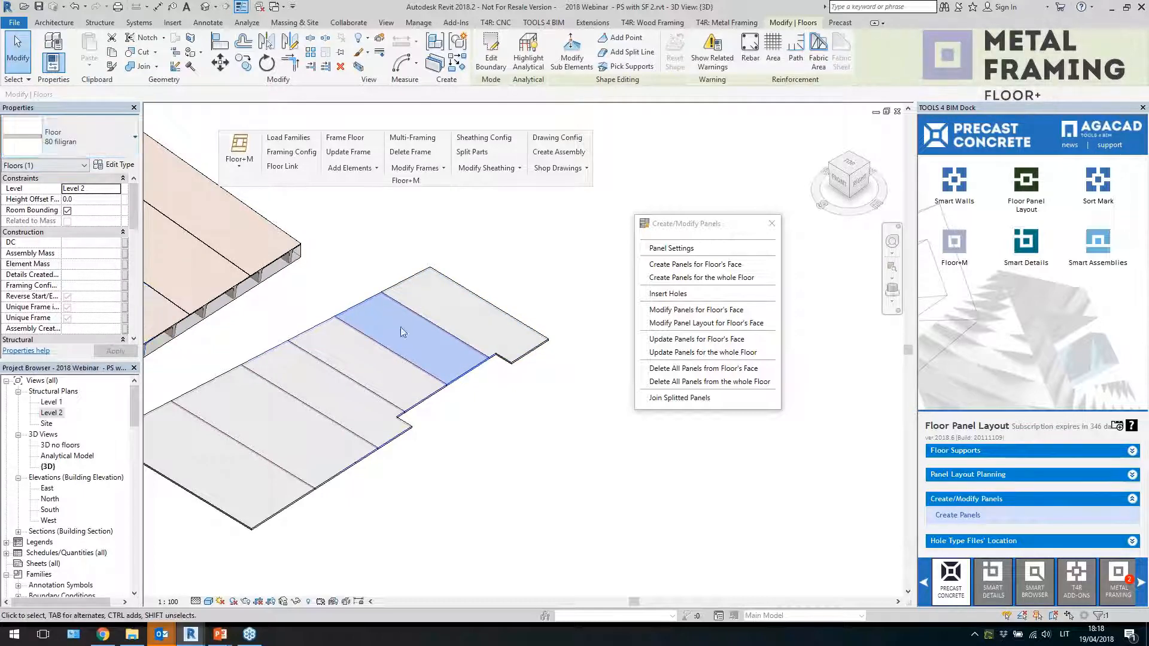
{"action": "left_click", "coordinate": [367, 349]}
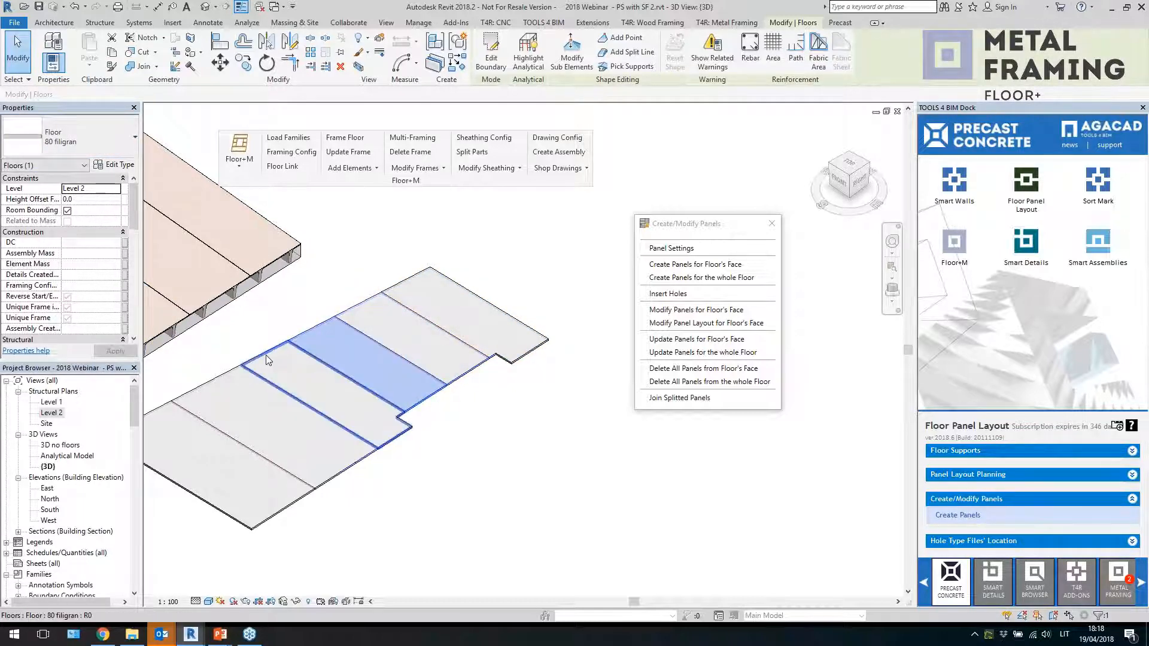
{"action": "left_click", "coordinate": [280, 368]}
{"action": "left_click", "coordinate": [458, 407]}
{"action": "left_click", "coordinate": [444, 336]}
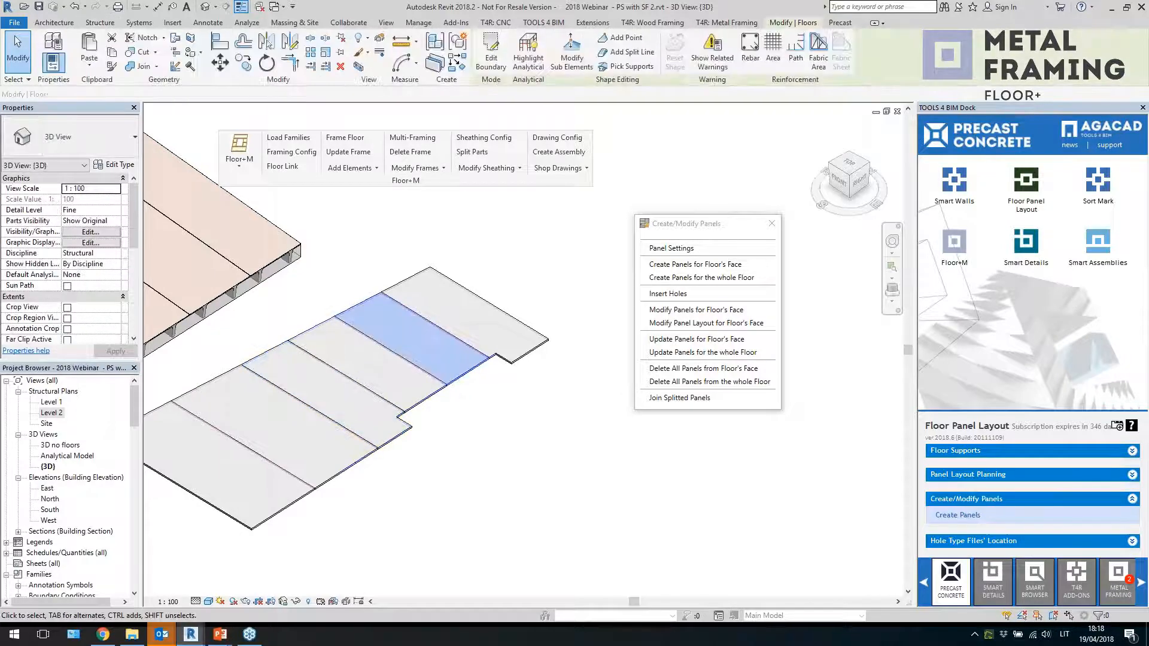
{"action": "left_click", "coordinate": [471, 295], "text": "ctrl"}
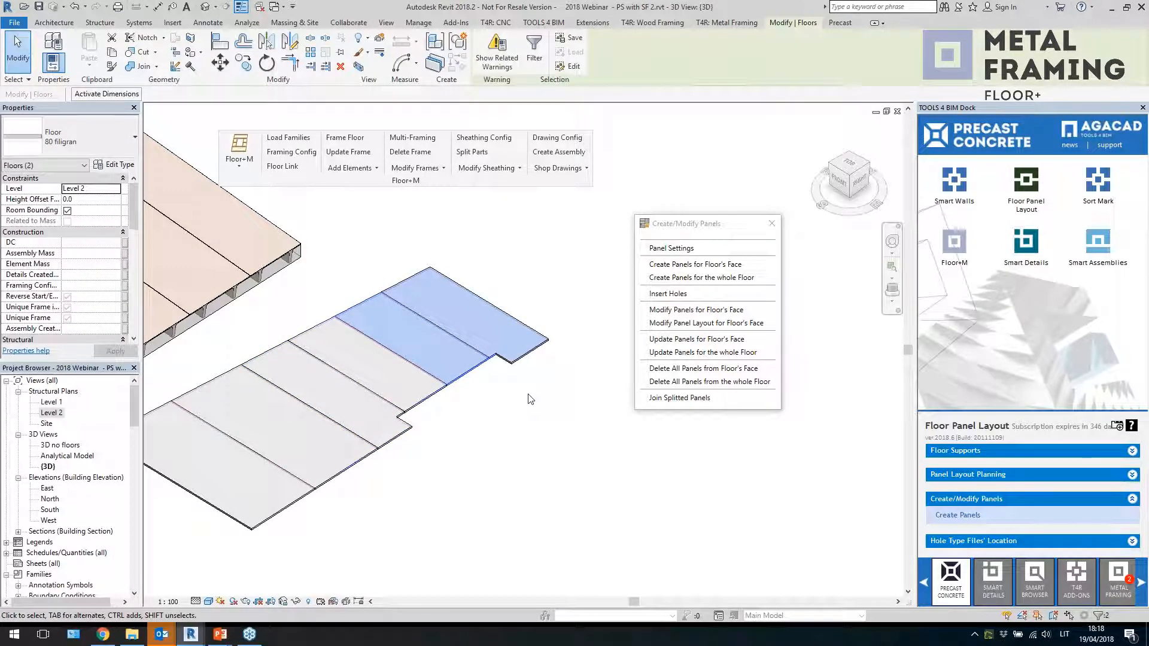
{"action": "left_click", "coordinate": [284, 168]}
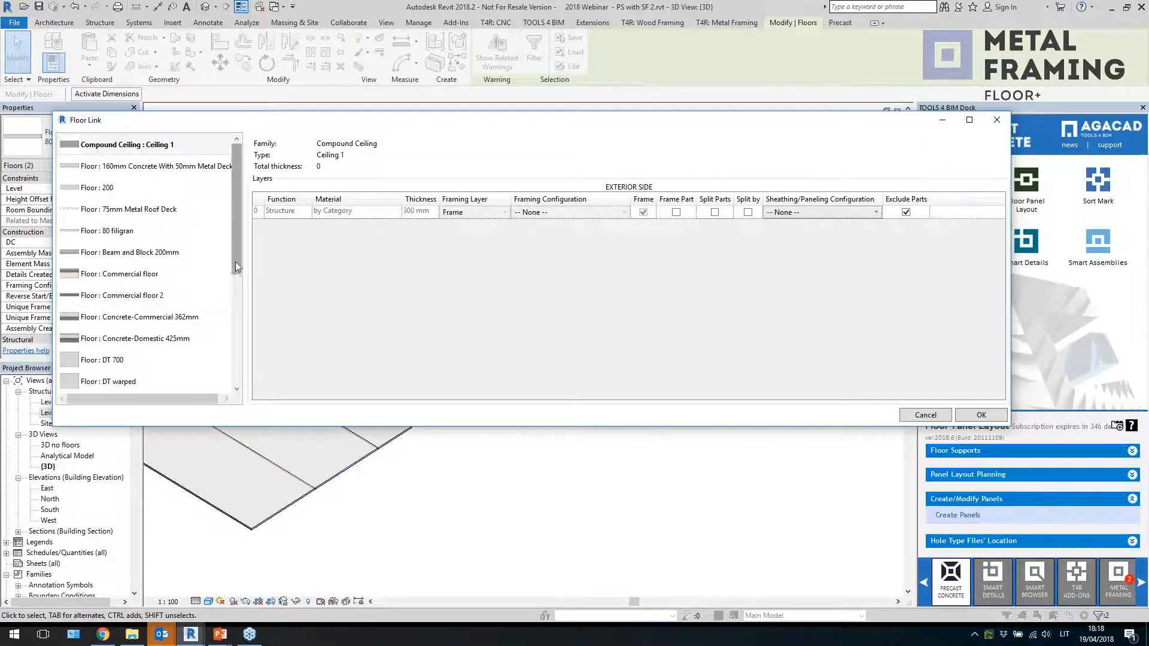
{"action": "left_click_drag", "start_coordinate": [236, 261], "coordinate": [239, 149]}
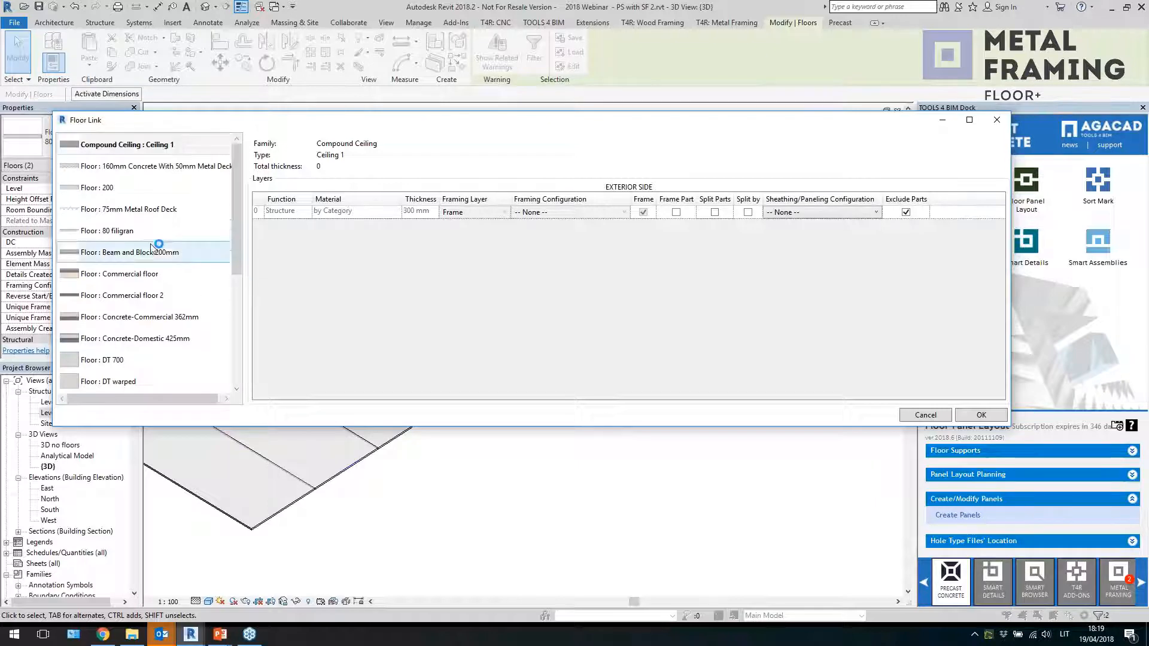
{"action": "left_click", "coordinate": [150, 232]}
{"action": "left_click", "coordinate": [565, 213]}
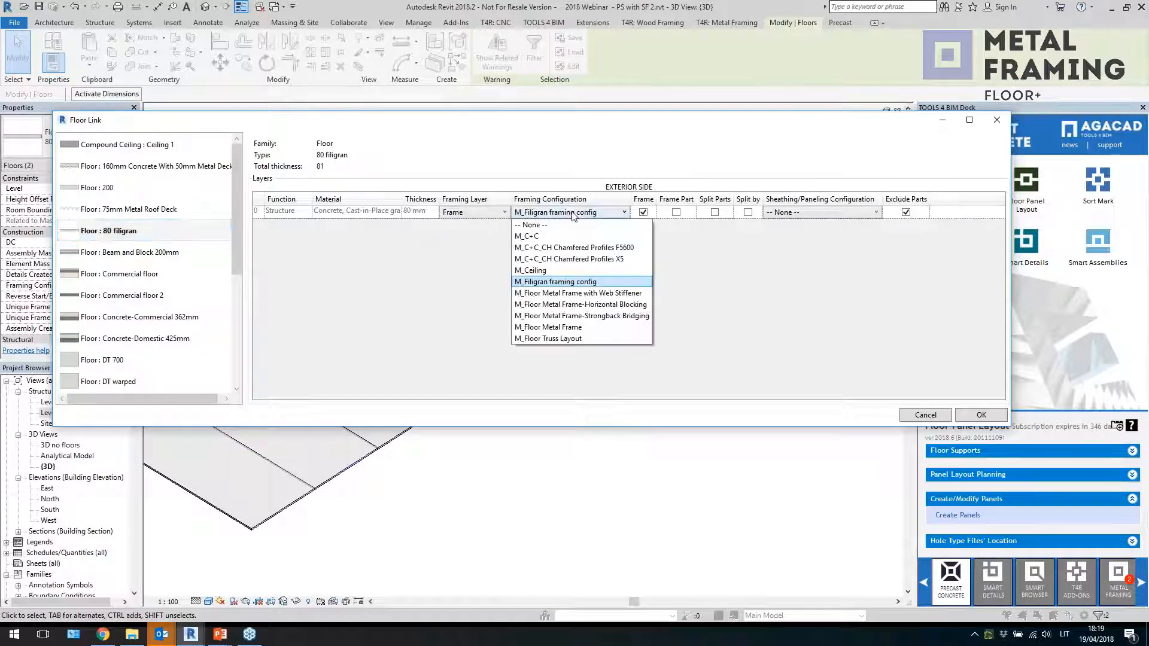
{"action": "left_click", "coordinate": [567, 221]}
{"action": "left_click", "coordinate": [997, 120]}
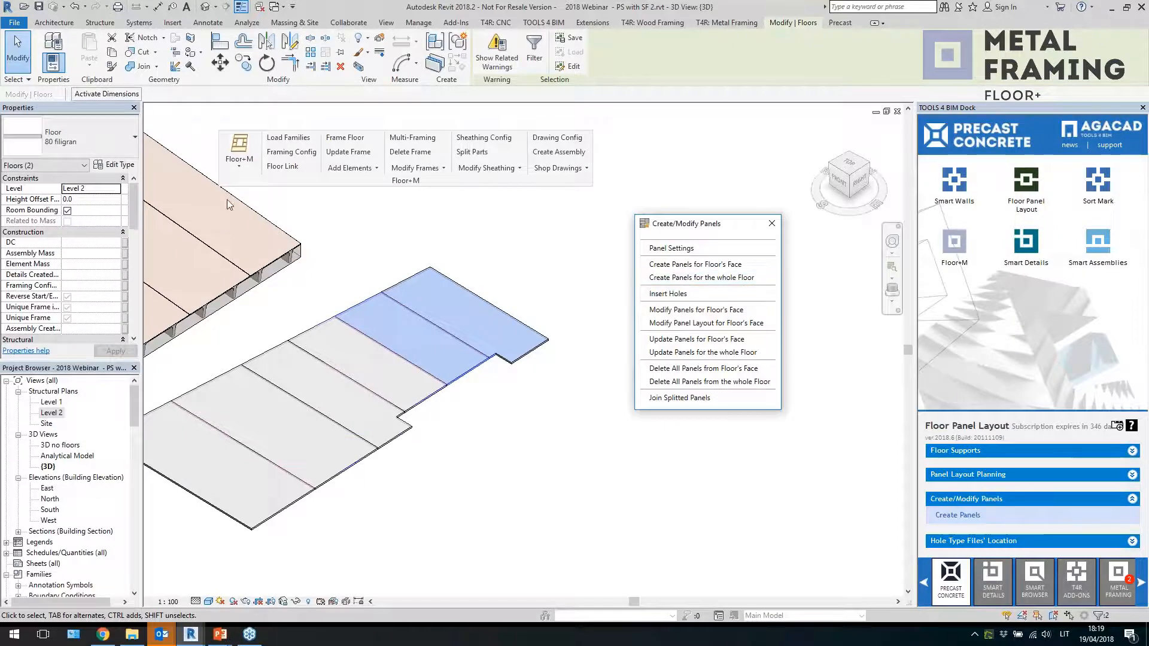
Frame the two selected panels with Frame Floor
{"action": "left_click", "coordinate": [342, 139]}
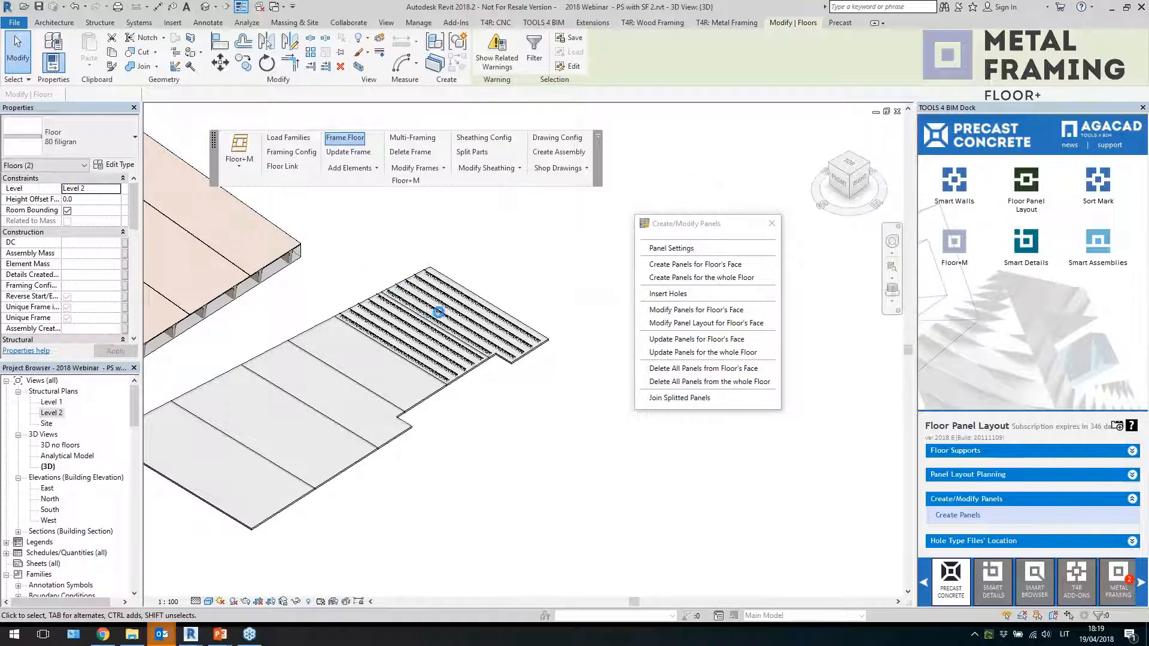
{"action": "scroll", "coordinate": [468, 340], "scroll_direction": "up", "scroll_amount": 4}
{"action": "left_click", "coordinate": [469, 342]}
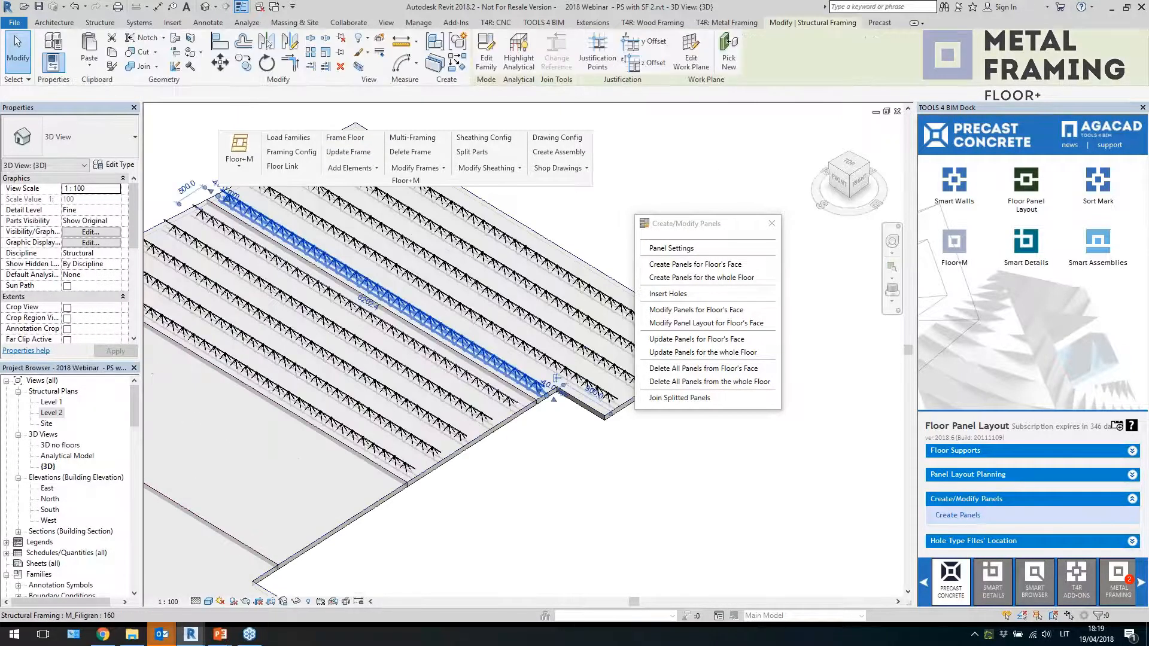
Inspect the generated filigran girders from a top view, selecting individual girders
{"action": "scroll", "coordinate": [478, 347], "scroll_direction": "down", "scroll_amount": 1}
{"action": "middle_click_drag", "start_coordinate": [603, 312], "coordinate": [579, 342], "text": "shift"}
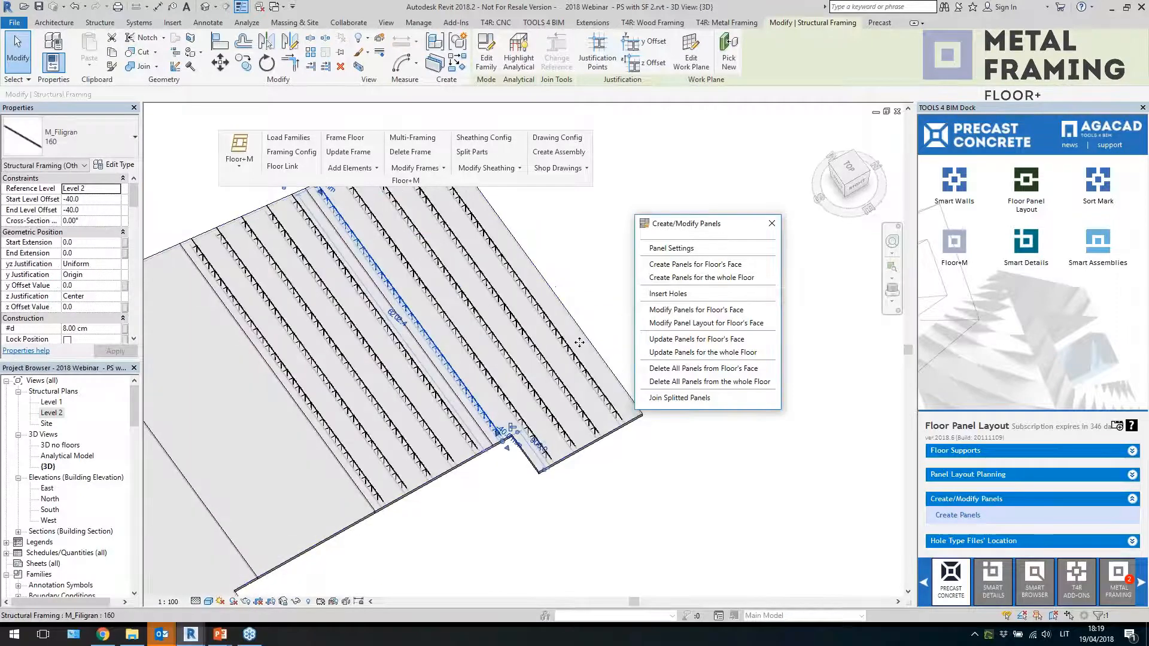
{"action": "left_click", "coordinate": [516, 411]}
{"action": "key", "text": "Escape"}
{"action": "scroll", "coordinate": [502, 430], "scroll_direction": "down", "scroll_amount": 1}
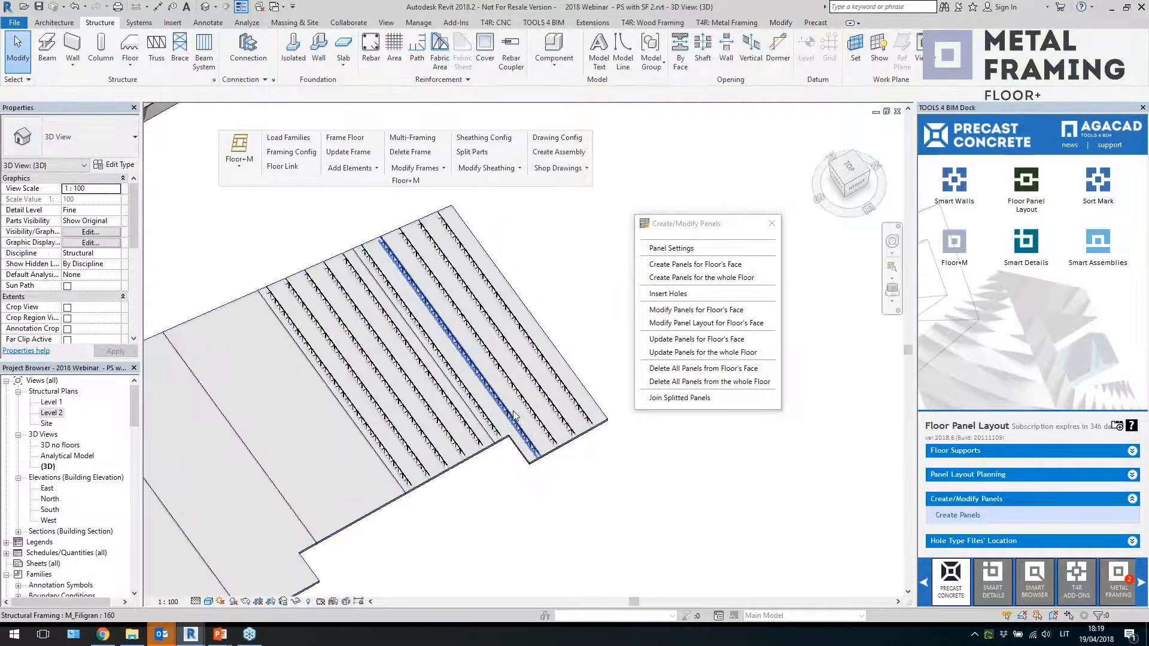
{"action": "left_click", "coordinate": [513, 414]}
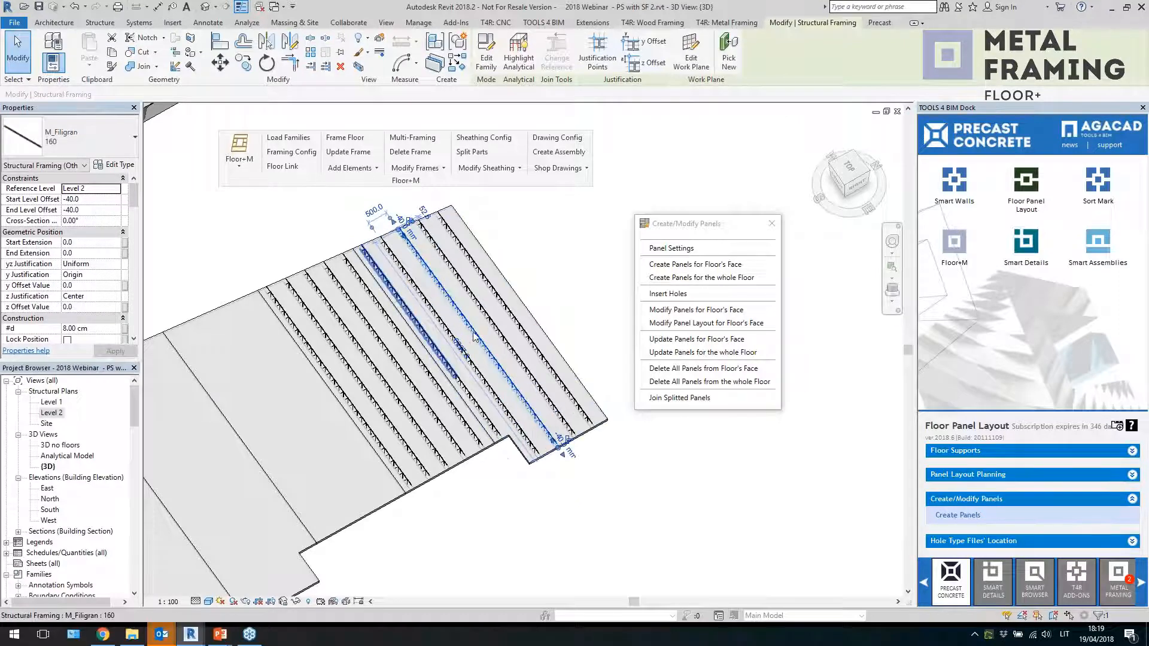
{"action": "left_click", "coordinate": [850, 166]}
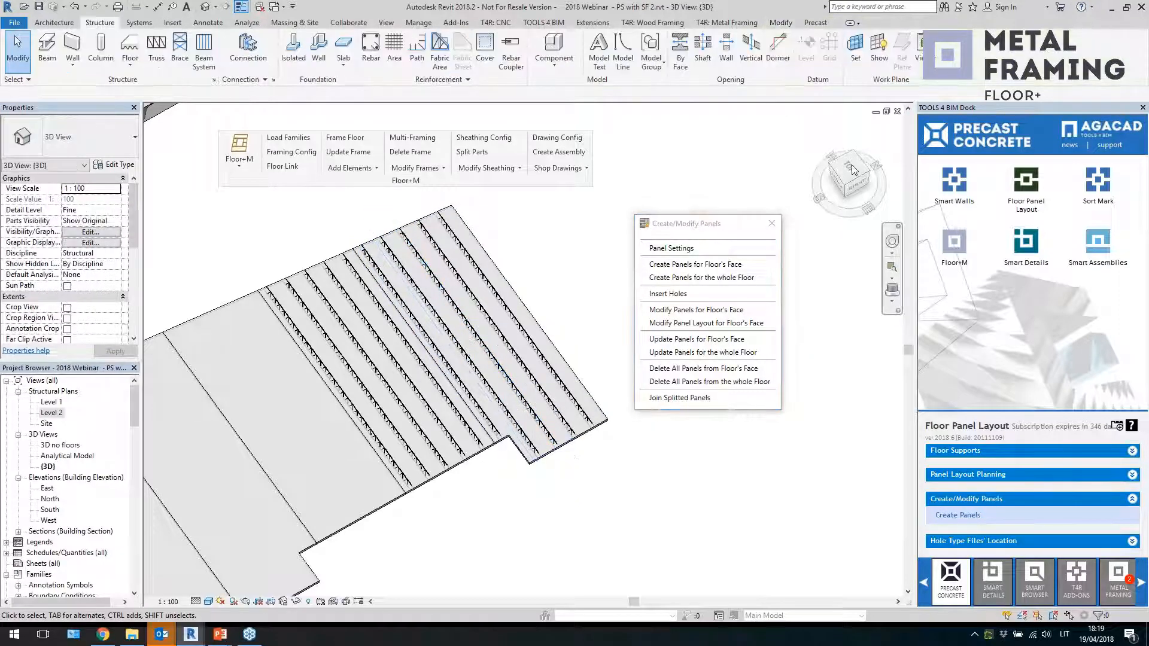
{"action": "left_click", "coordinate": [851, 166]}
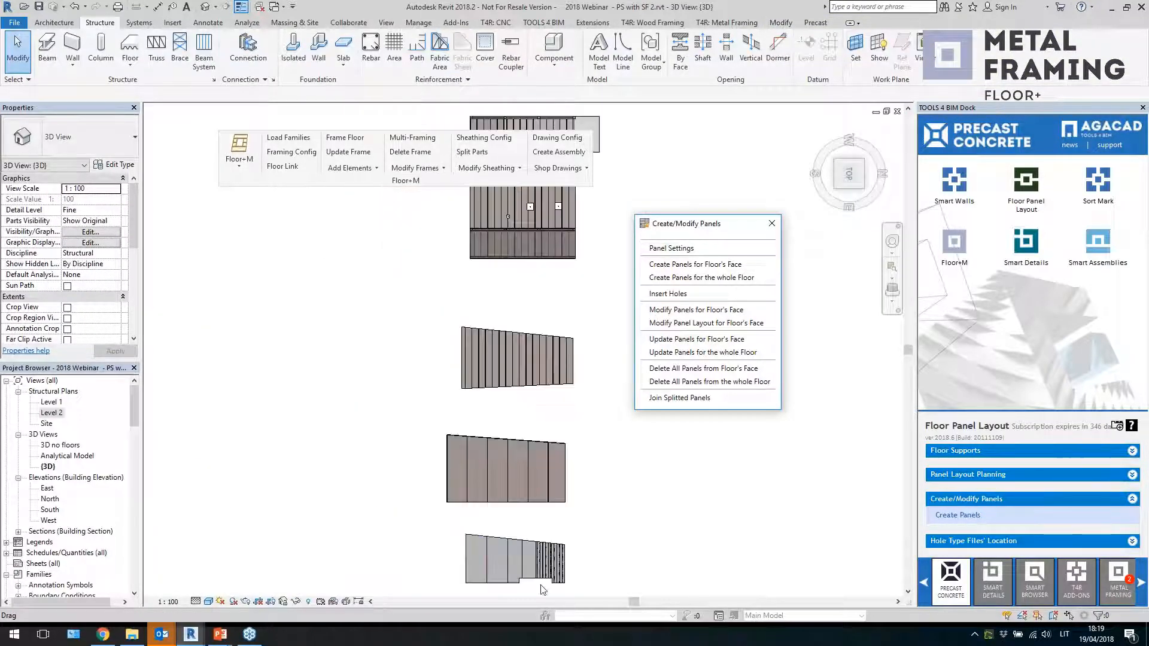
{"action": "left_click", "coordinate": [451, 440]}
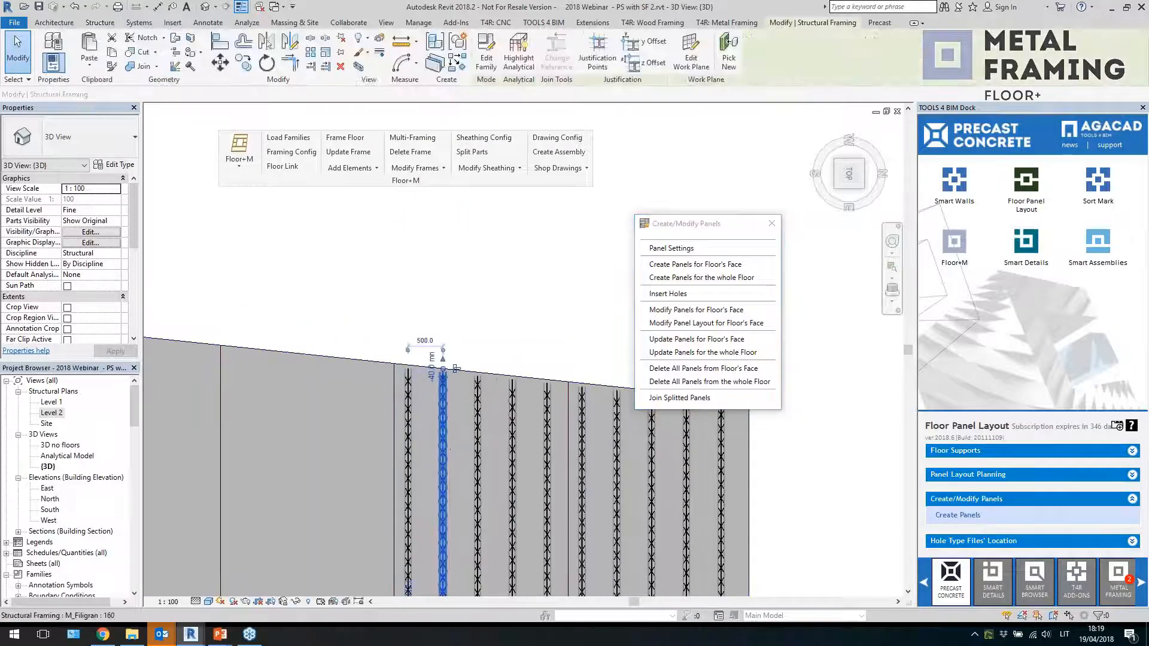
{"action": "scroll", "coordinate": [450, 439], "scroll_direction": "up", "scroll_amount": 2}
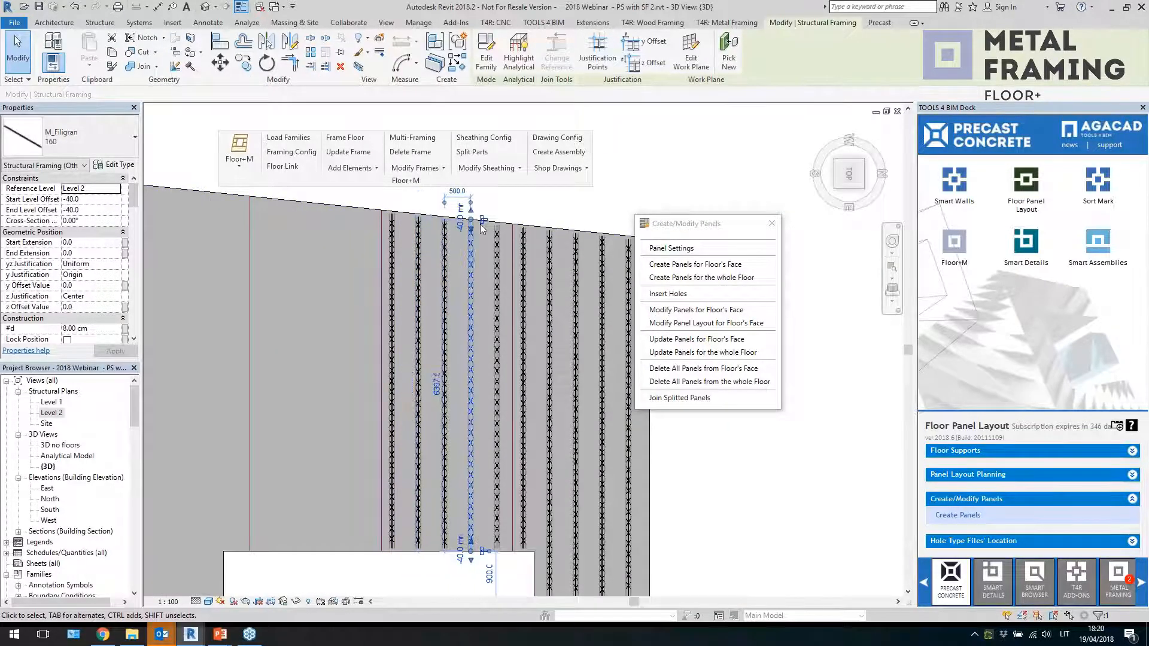
{"action": "key", "text": "Escape"}
{"action": "scroll", "coordinate": [466, 275], "scroll_direction": "up", "scroll_amount": 4}
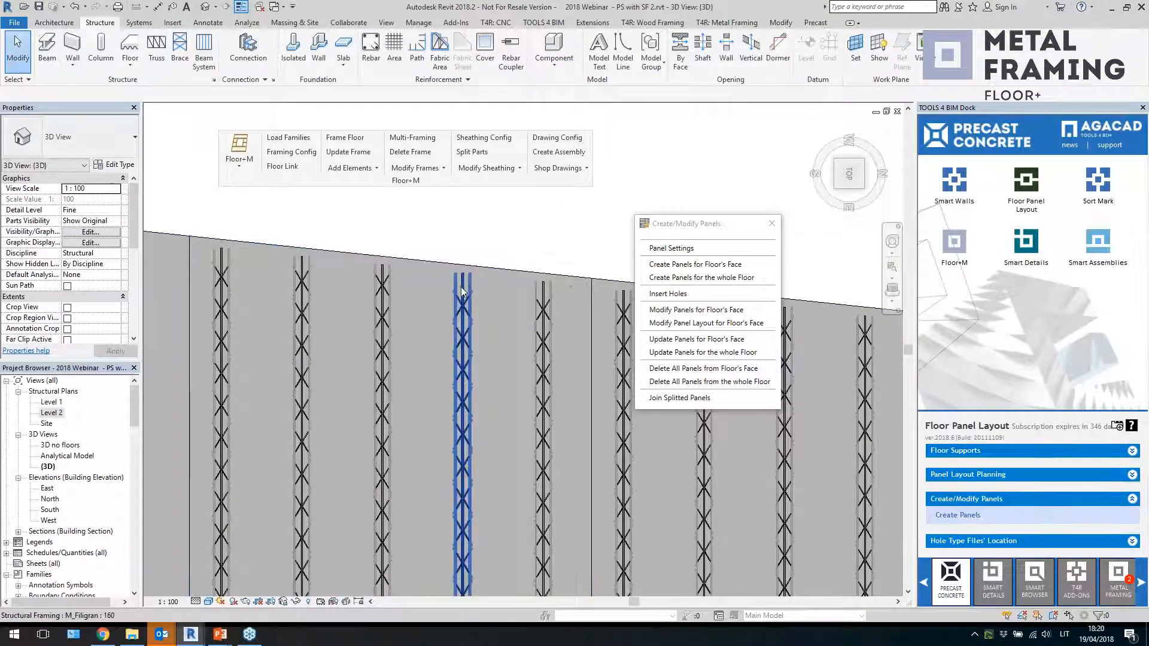
Open a filigran girder's type properties and review its End Gap parameter
{"action": "left_click", "coordinate": [463, 289]}
{"action": "left_click", "coordinate": [123, 166]}
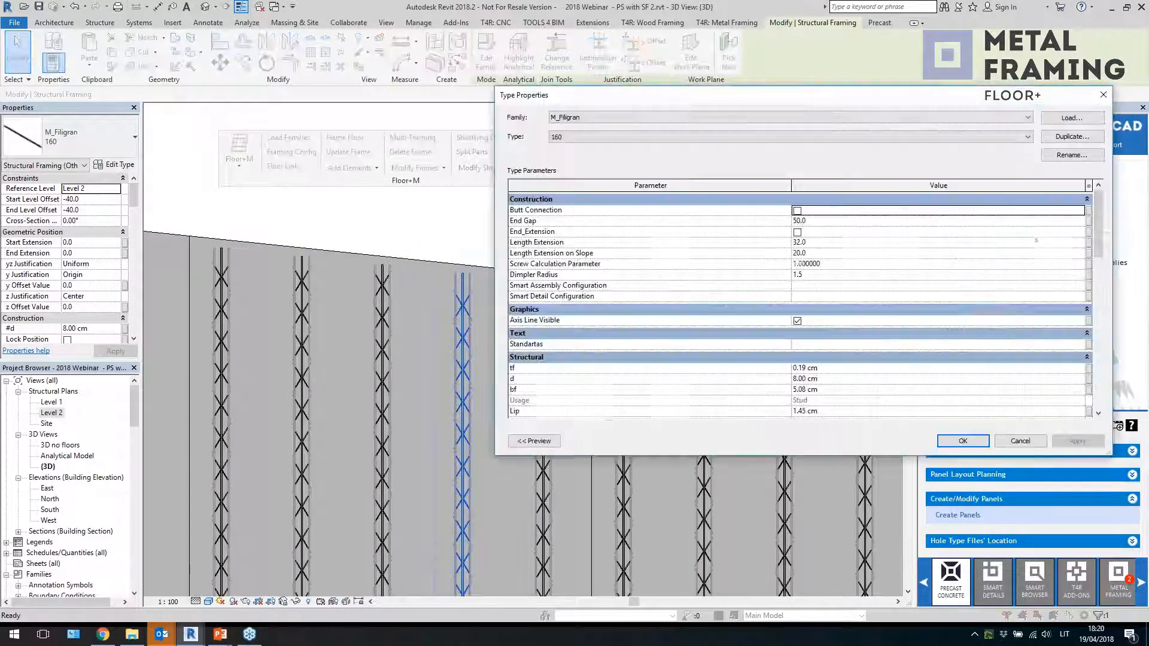
{"action": "left_click", "coordinate": [814, 221]}
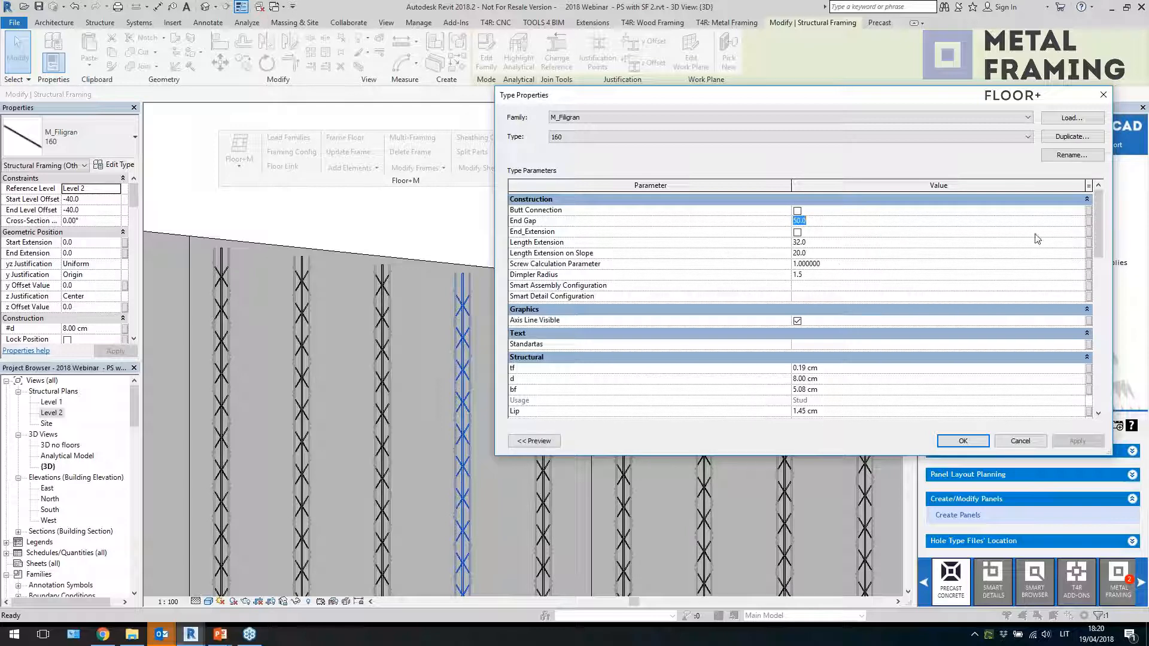
{"action": "key", "text": "Return"}
{"action": "key", "text": "Escape"}
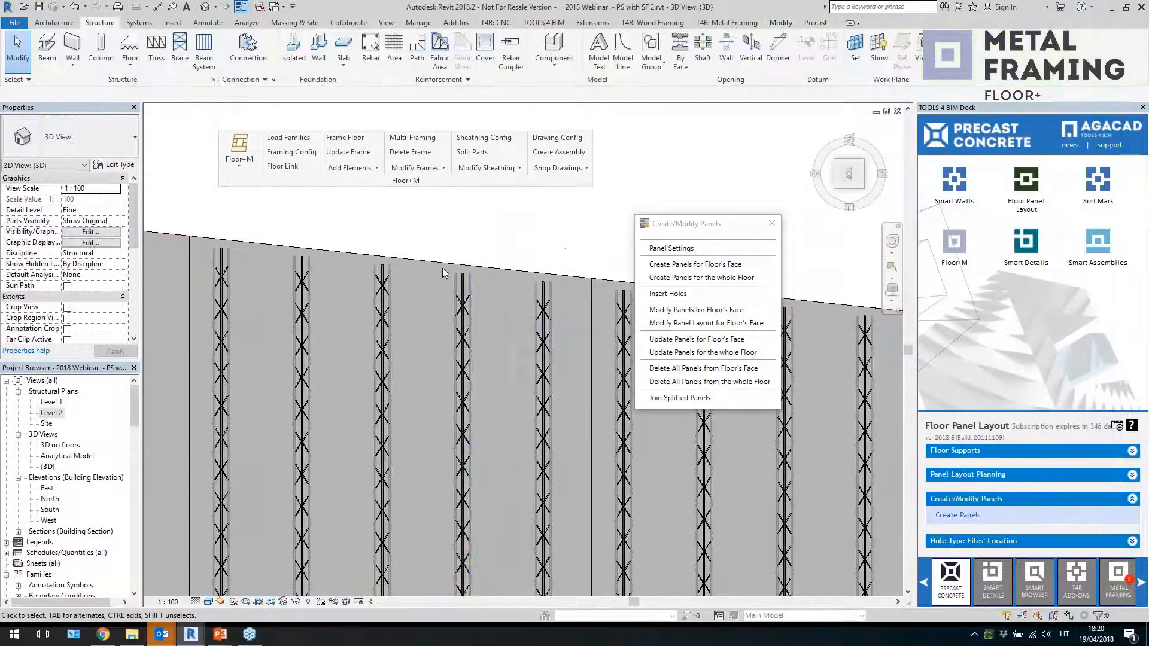
{"action": "middle_click_drag", "start_coordinate": [496, 372], "coordinate": [536, 300], "text": "shift"}
{"action": "scroll", "coordinate": [413, 436], "scroll_direction": "down", "scroll_amount": 5}
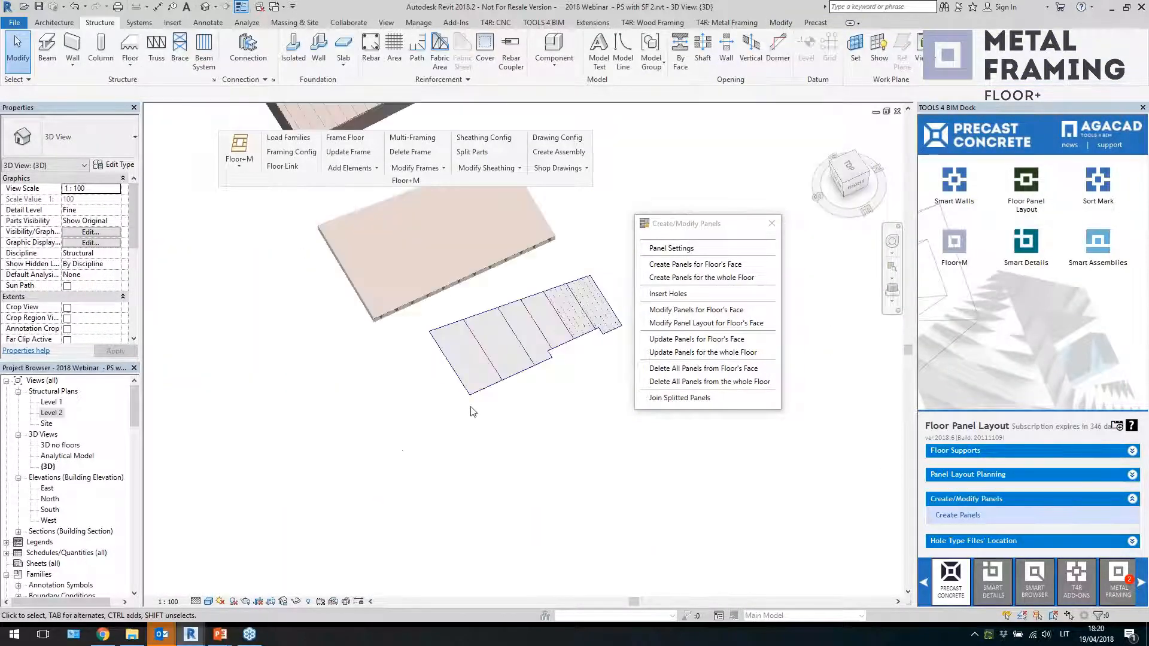
Zoom in on the framed panels in 3D and select individual filigran girders to examine them closely
{"action": "scroll", "coordinate": [589, 276], "scroll_direction": "up", "scroll_amount": 5}
{"action": "left_click", "coordinate": [548, 359]}
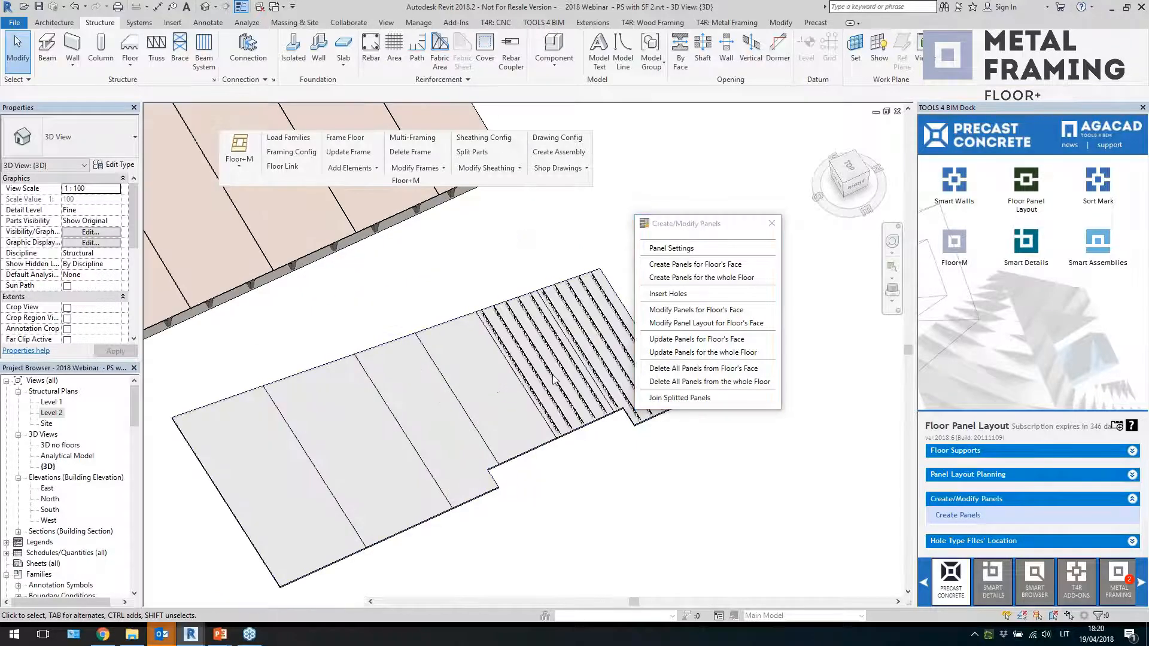
{"action": "middle_click_drag", "start_coordinate": [635, 452], "coordinate": [651, 450], "text": "shift"}
{"action": "scroll", "coordinate": [452, 524], "scroll_direction": "up", "scroll_amount": 2}
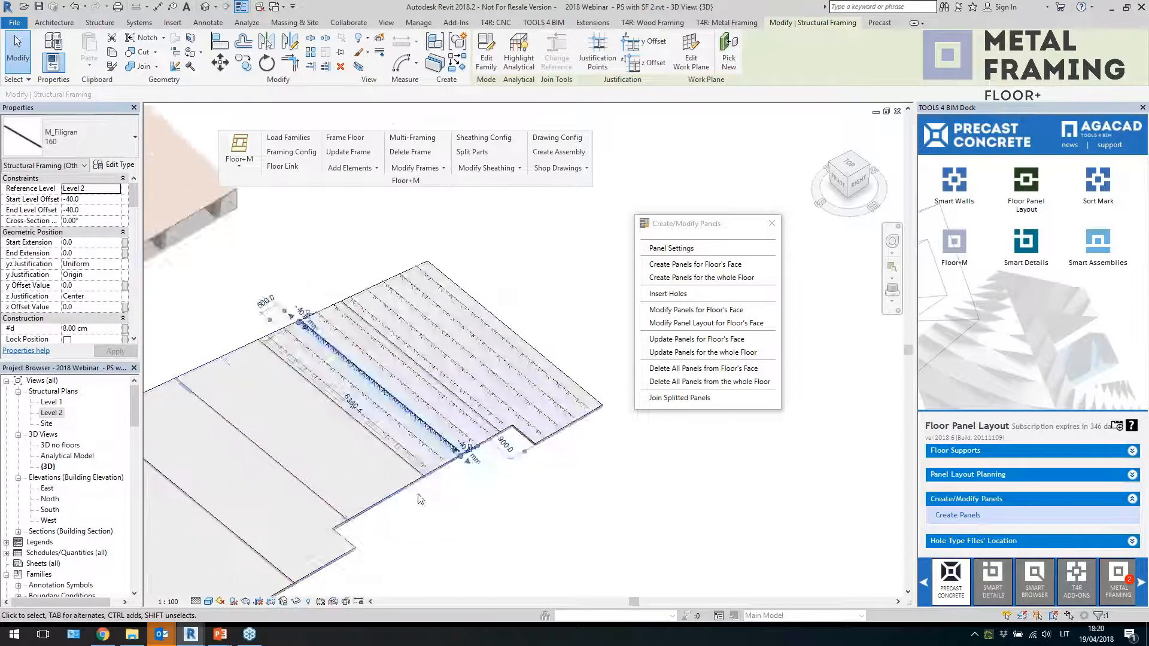
{"action": "left_click", "coordinate": [421, 496]}
{"action": "scroll", "coordinate": [403, 464], "scroll_direction": "up", "scroll_amount": 2}
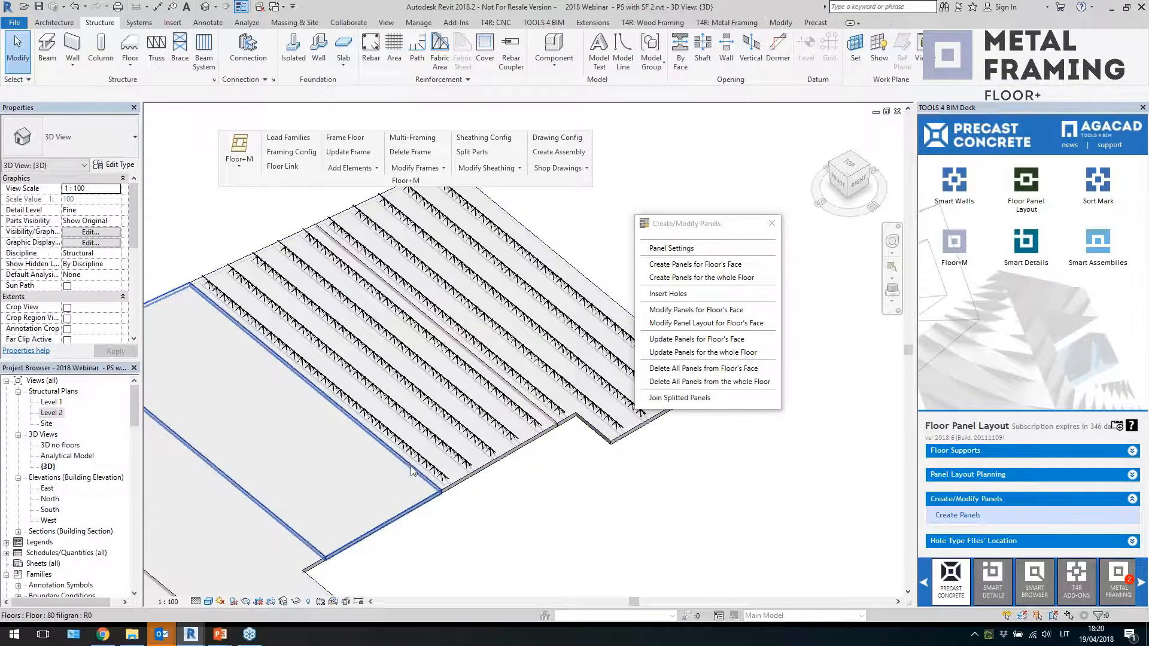
{"action": "scroll", "coordinate": [403, 465], "scroll_direction": "up", "scroll_amount": 3}
{"action": "left_click", "coordinate": [407, 434]}
{"action": "scroll", "coordinate": [388, 476], "scroll_direction": "up", "scroll_amount": 2}
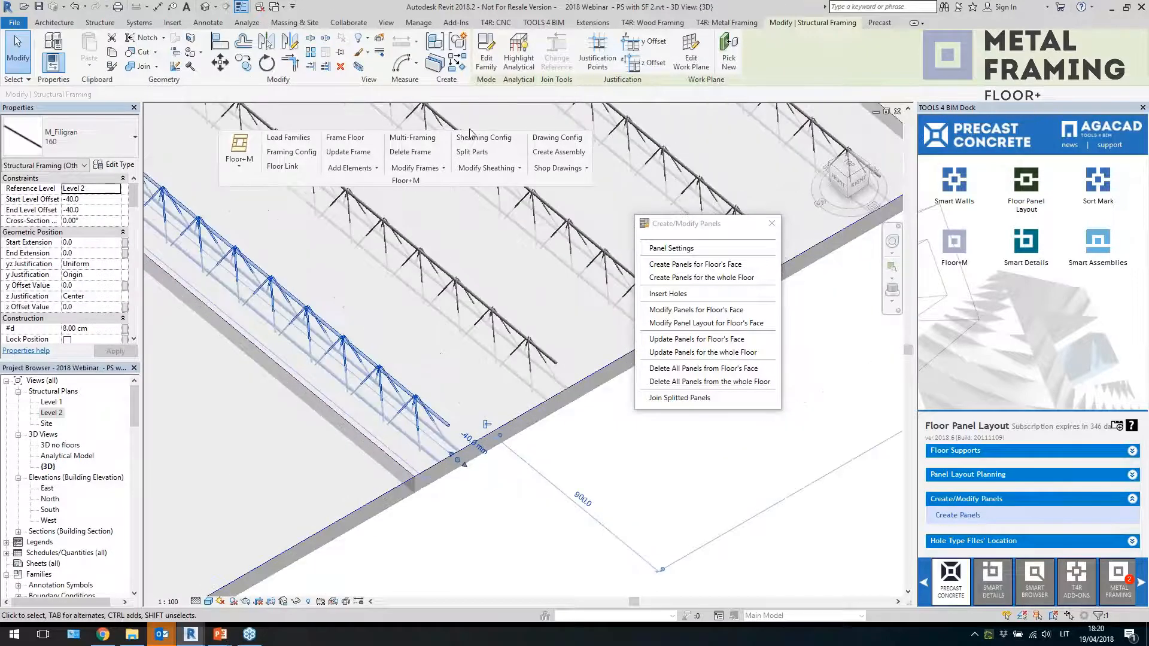
{"action": "scroll", "coordinate": [378, 432], "scroll_direction": "up", "scroll_amount": 2}
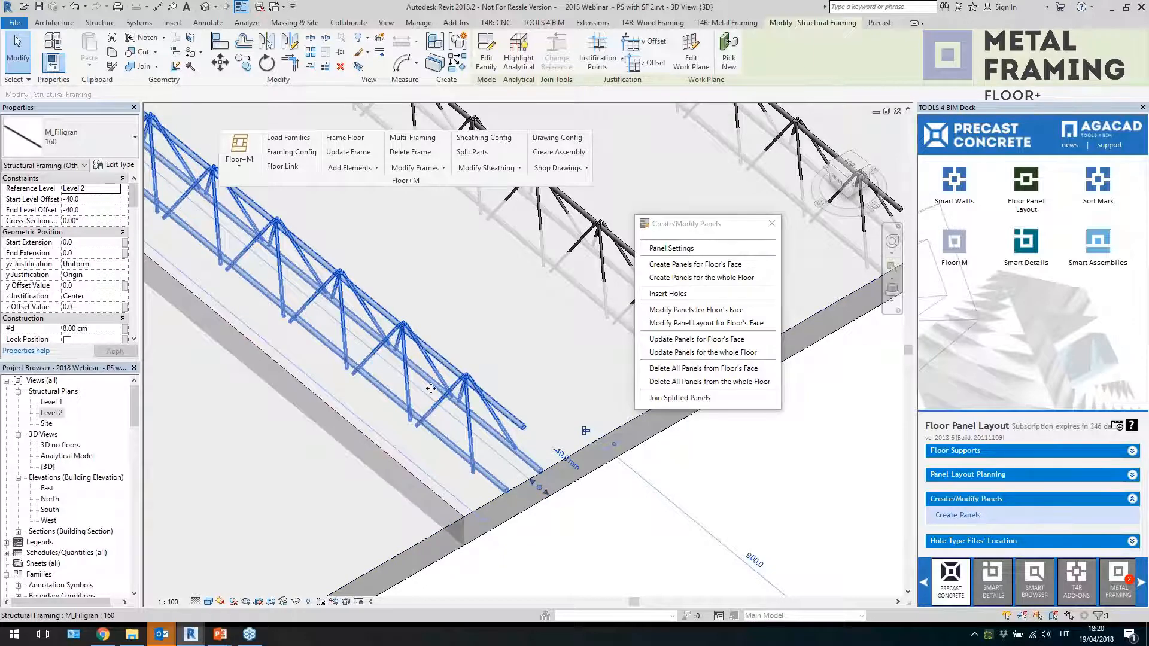
{"action": "scroll", "coordinate": [490, 437], "scroll_direction": "down", "scroll_amount": 2}
{"action": "scroll", "coordinate": [551, 486], "scroll_direction": "down", "scroll_amount": 2}
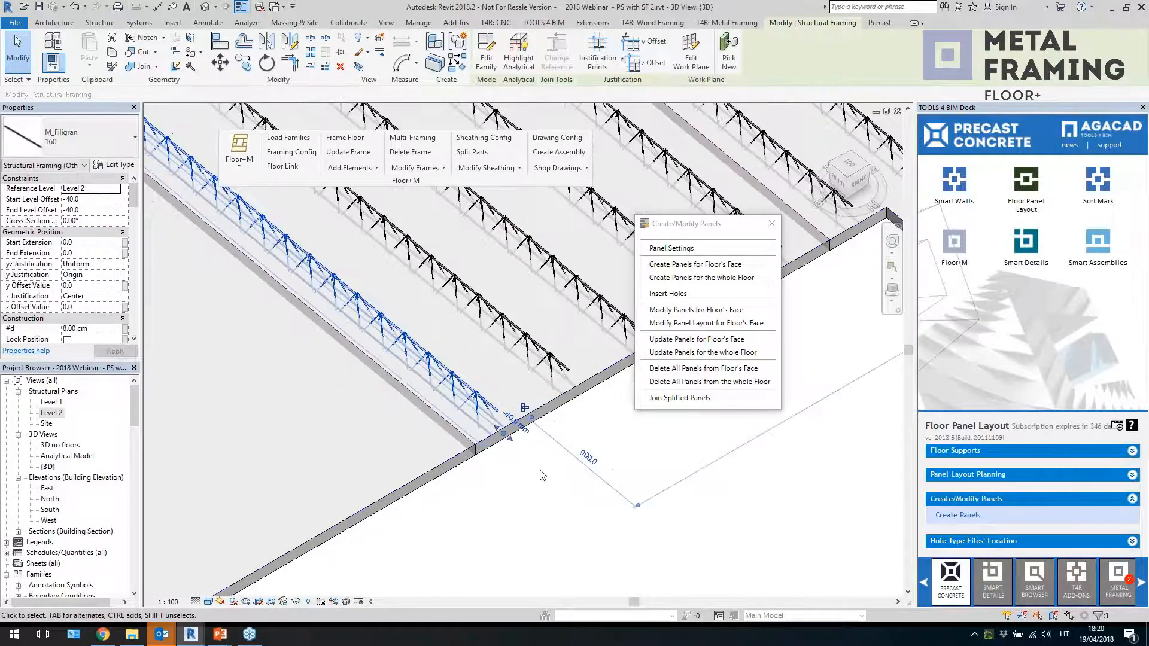
{"action": "scroll", "coordinate": [541, 475], "scroll_direction": "down", "scroll_amount": 2}
{"action": "left_click", "coordinate": [541, 496]}
{"action": "scroll", "coordinate": [470, 408], "scroll_direction": "down", "scroll_amount": 3}
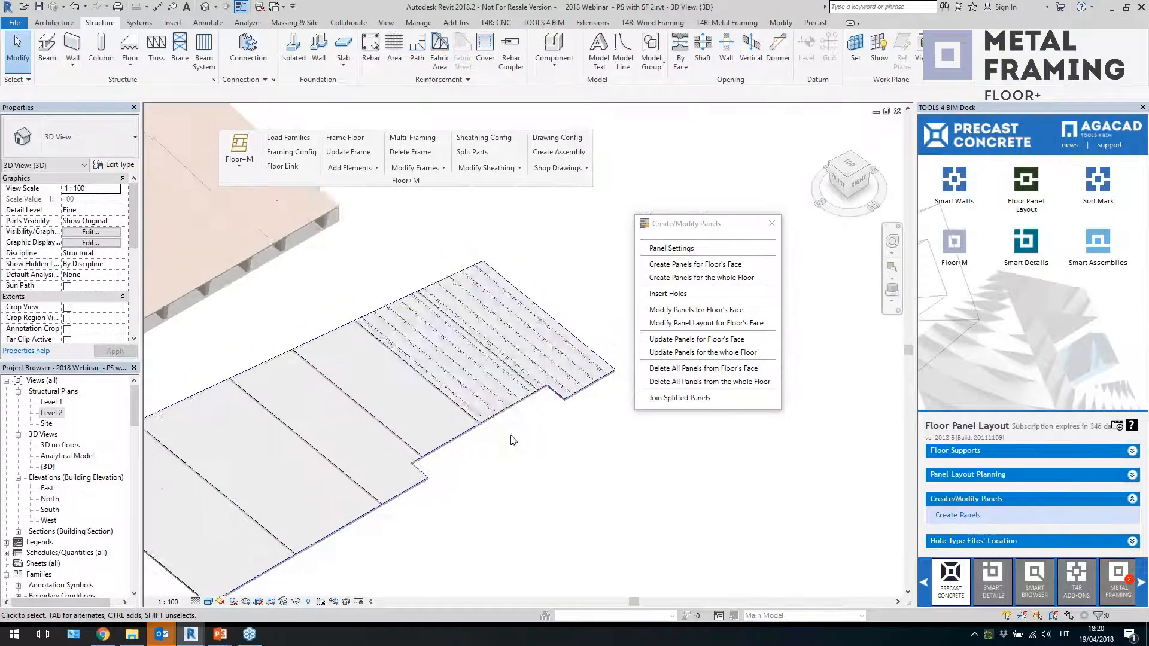
Close the Create/Modify Panels dialog and orbit around the model to examine the hollow-core and filigran floors
{"action": "scroll", "coordinate": [568, 468], "scroll_direction": "down", "scroll_amount": 4}
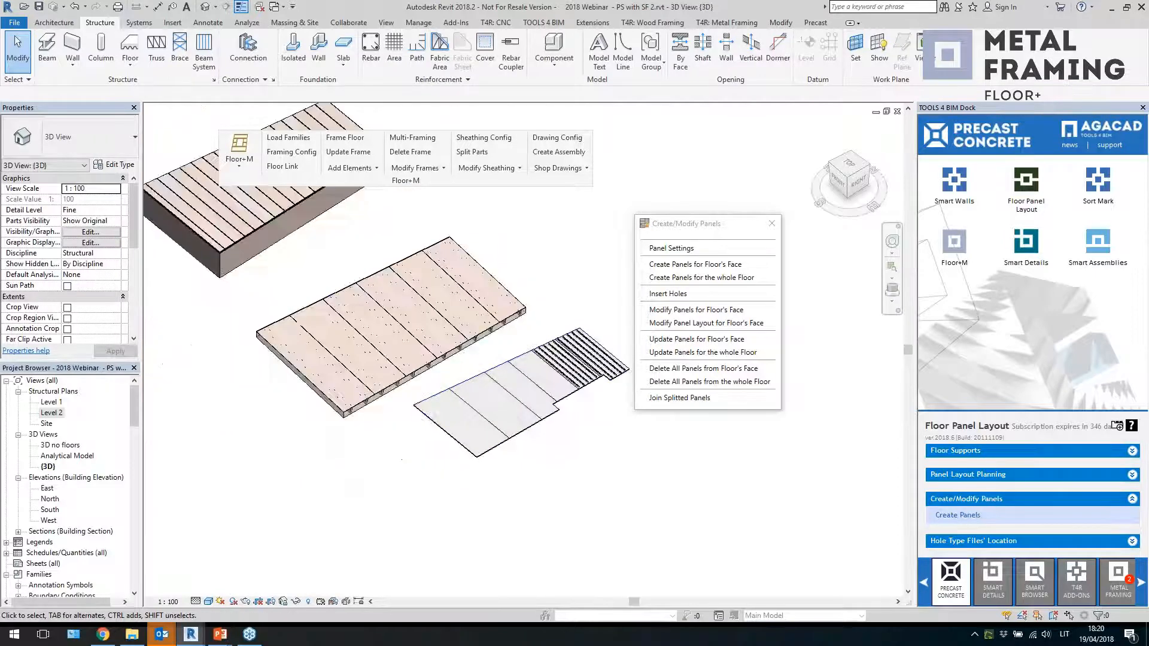
{"action": "middle_click_drag", "start_coordinate": [568, 467], "coordinate": [598, 446], "text": "shift"}
{"action": "left_click", "coordinate": [772, 225]}
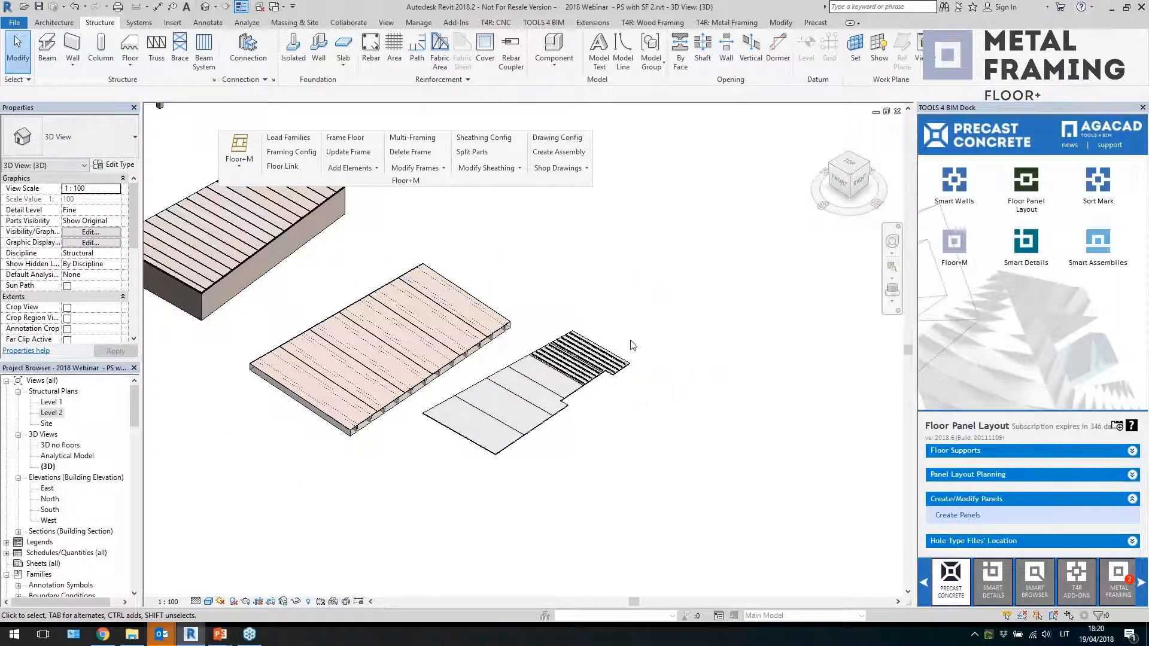
{"action": "scroll", "coordinate": [574, 515], "scroll_direction": "down", "scroll_amount": 3}
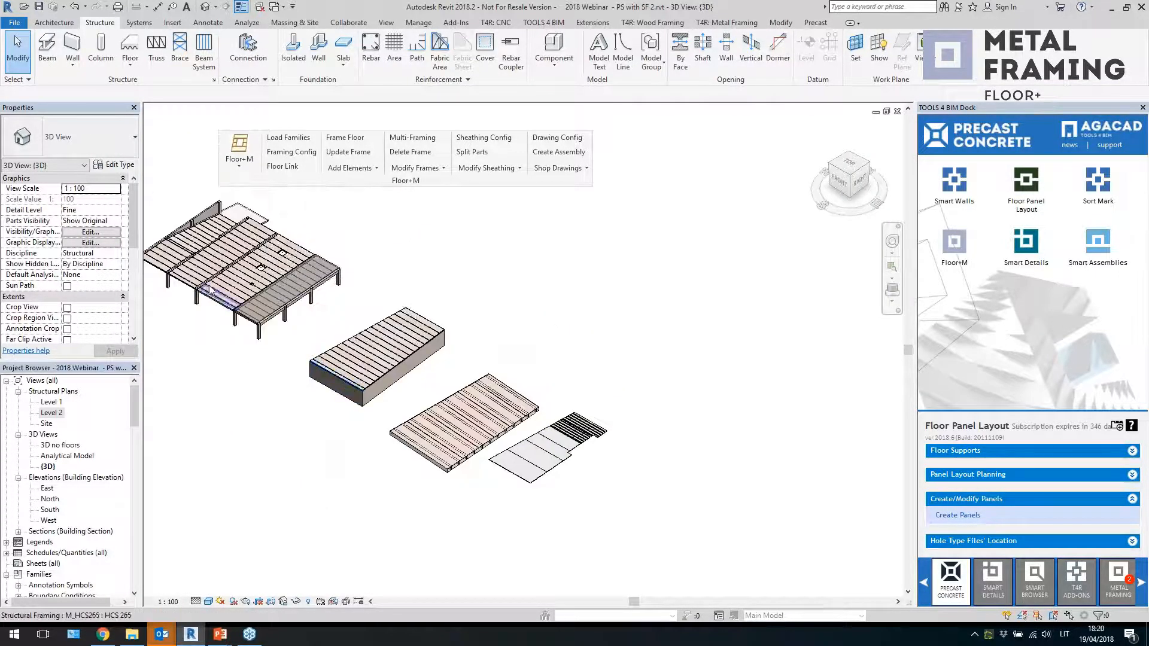
{"action": "left_click", "coordinate": [209, 290]}
{"action": "scroll", "coordinate": [206, 302], "scroll_direction": "up", "scroll_amount": 3}
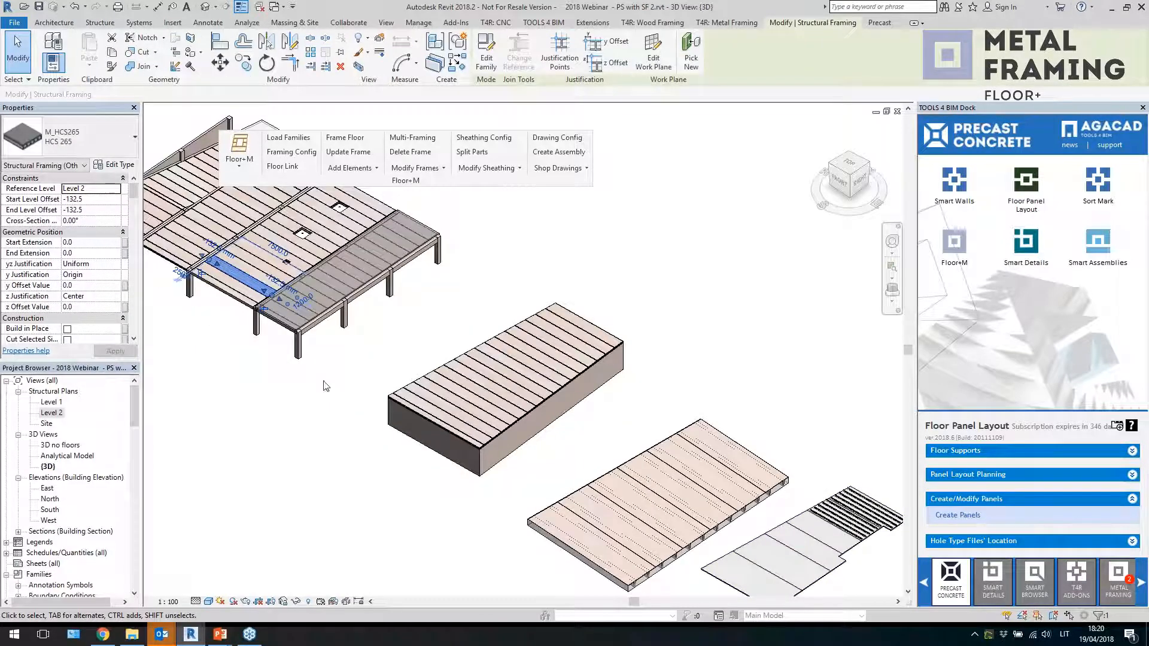
{"action": "left_click", "coordinate": [668, 361]}
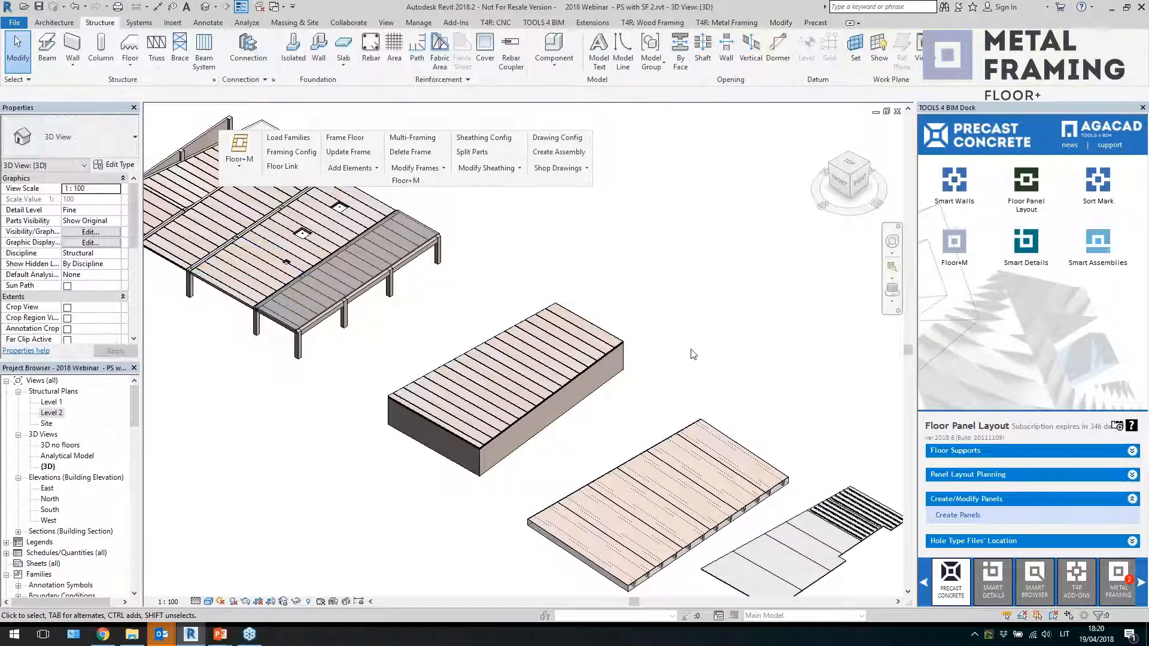
{"action": "middle_click_drag", "start_coordinate": [776, 322], "coordinate": [550, 254]}
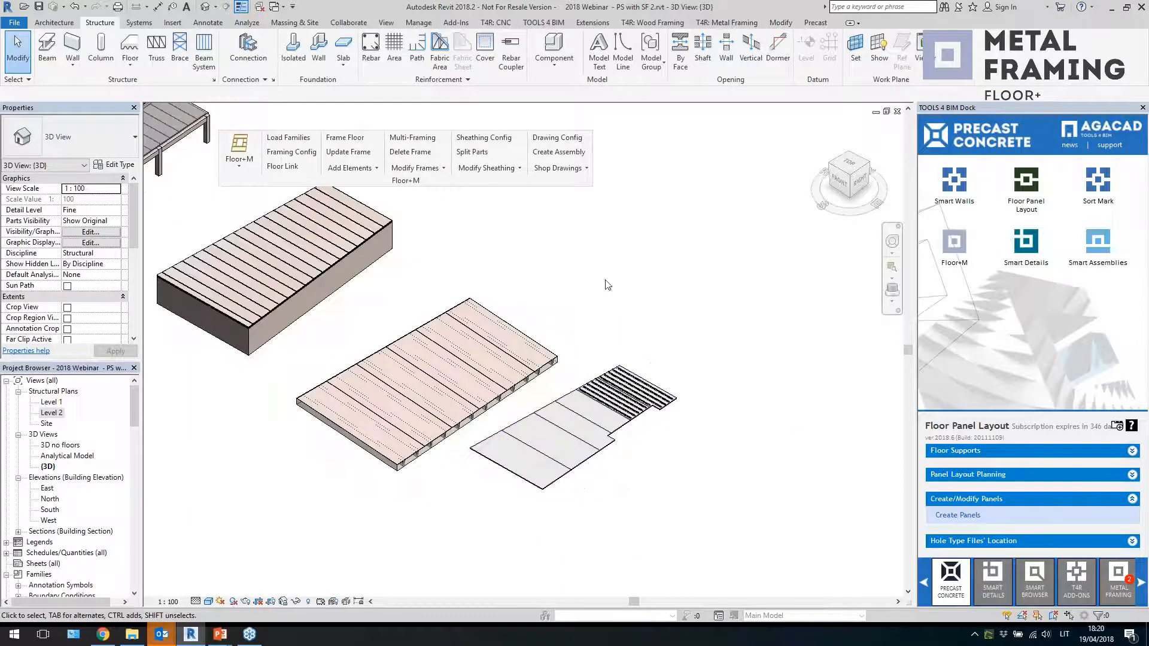
{"action": "middle_click_drag", "start_coordinate": [606, 284], "coordinate": [474, 252]}
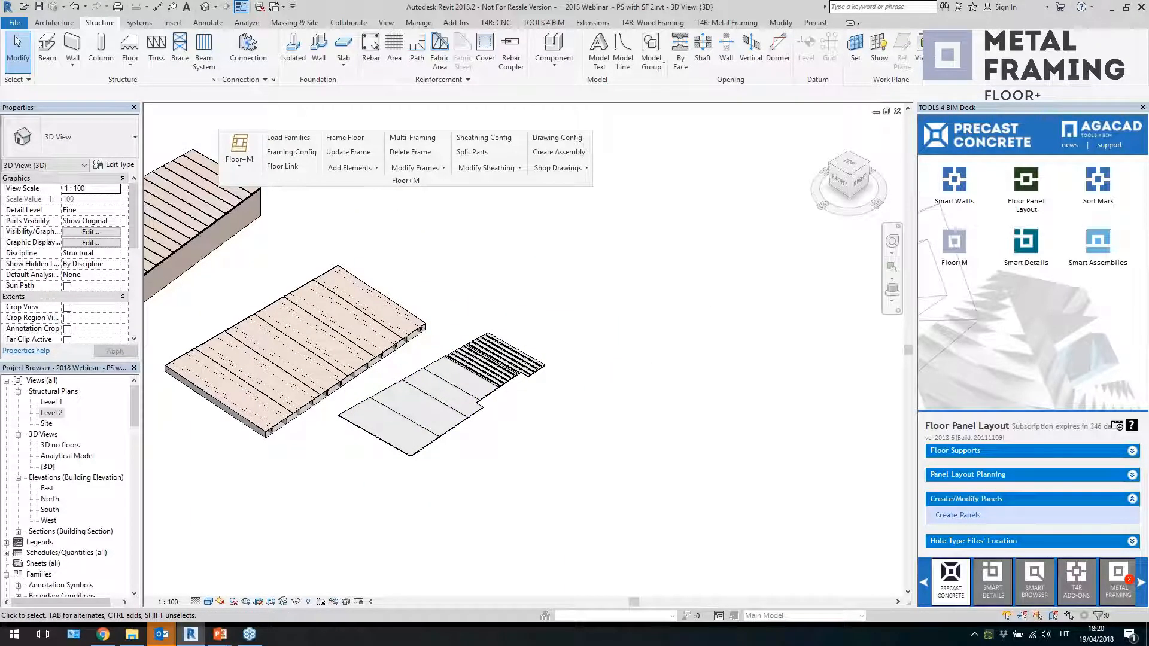
{"action": "middle_click_drag", "start_coordinate": [554, 291], "coordinate": [532, 281]}
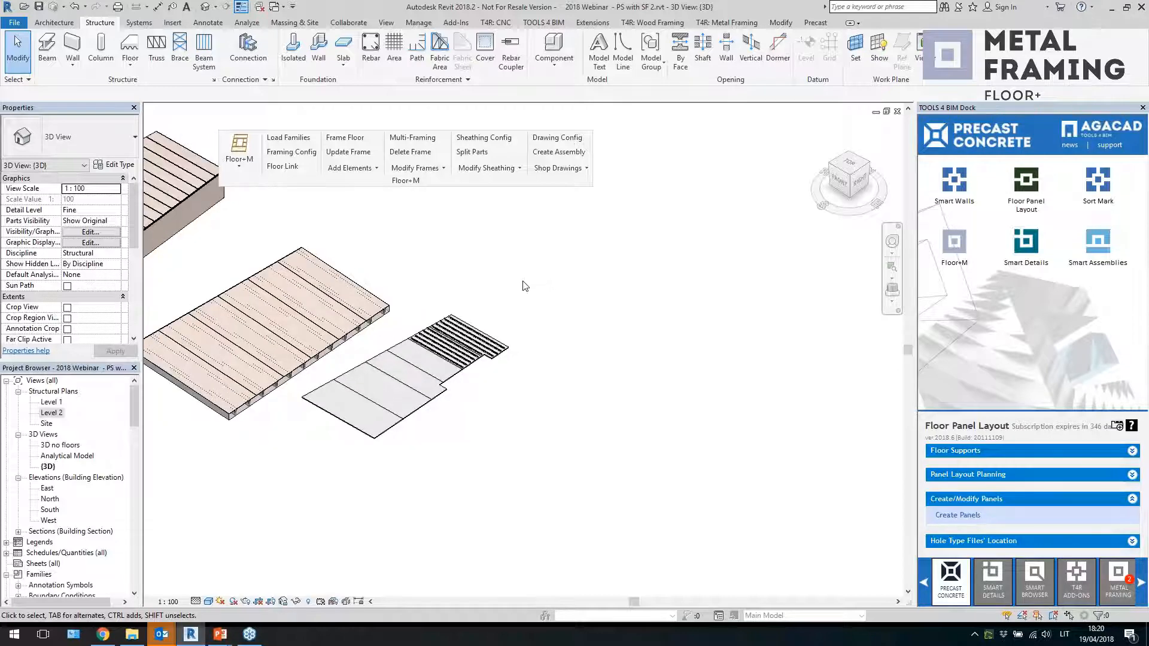
Open the Level 2 plan and sketch a rectangular 80 filigran floor boundary about 15000 mm wide beside the existing floors
{"action": "double_click", "coordinate": [57, 412]}
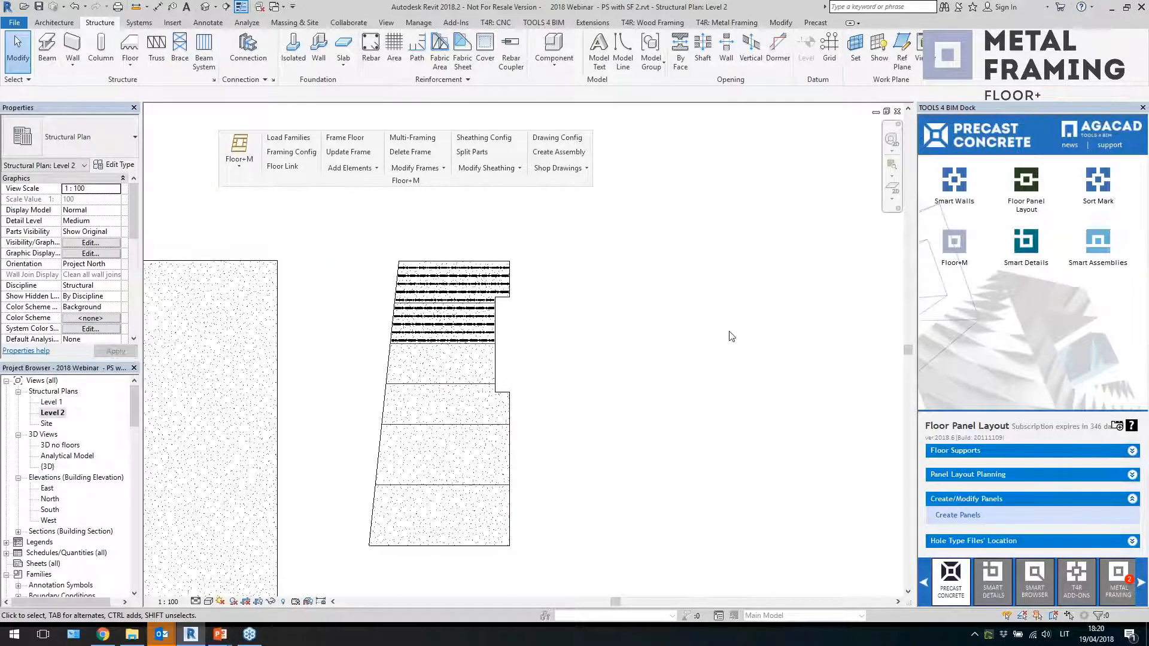
{"action": "scroll", "coordinate": [547, 363], "scroll_direction": "down", "scroll_amount": 5}
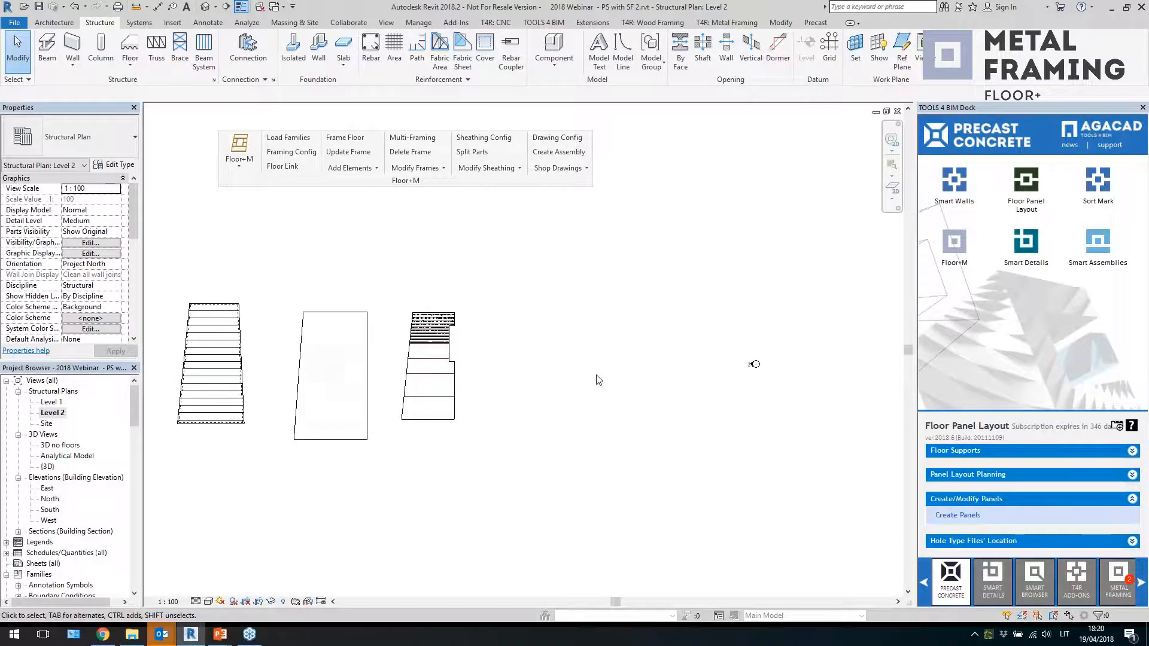
{"action": "scroll", "coordinate": [591, 381], "scroll_direction": "up", "scroll_amount": 1}
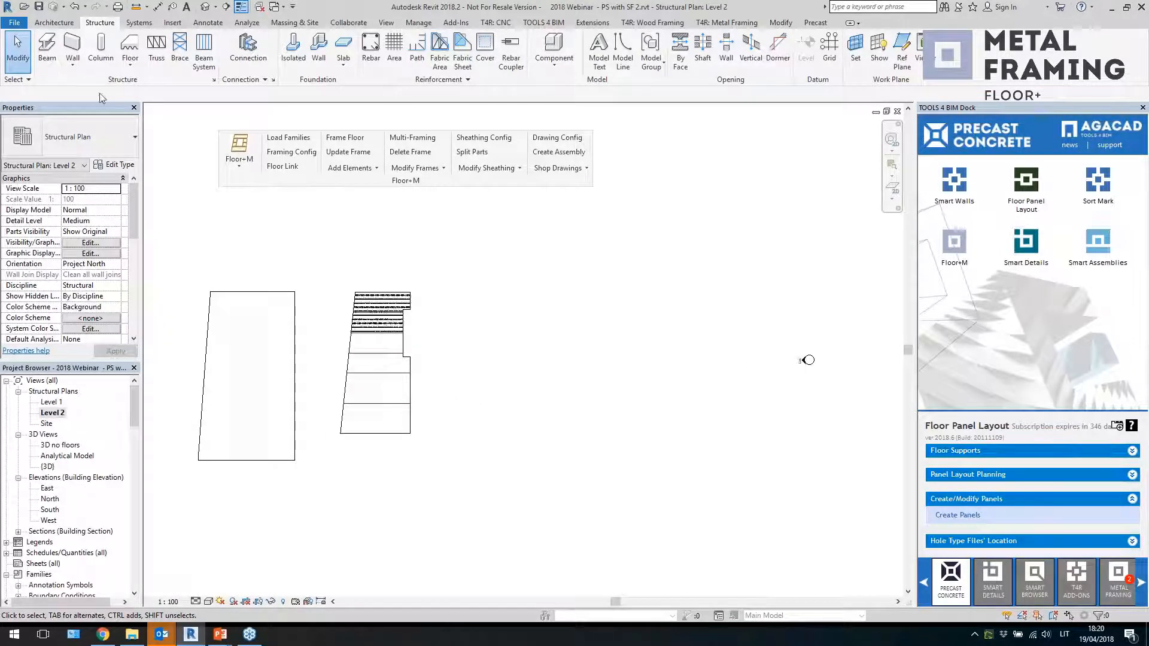
{"action": "left_click", "coordinate": [129, 49]}
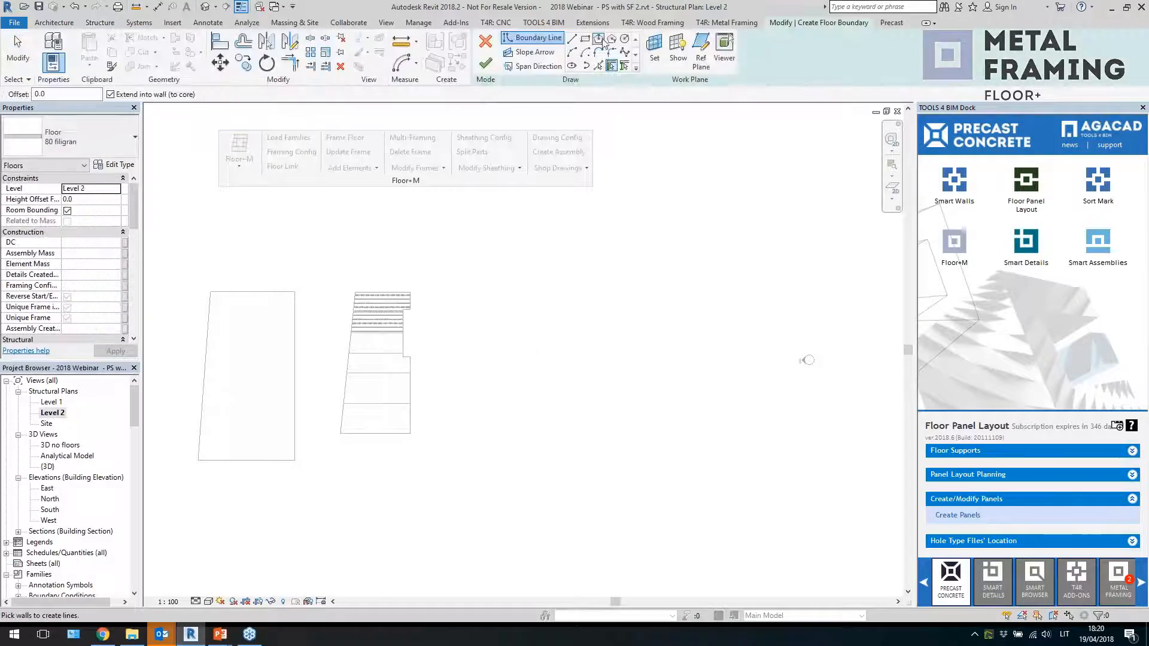
{"action": "left_click", "coordinate": [587, 39]}
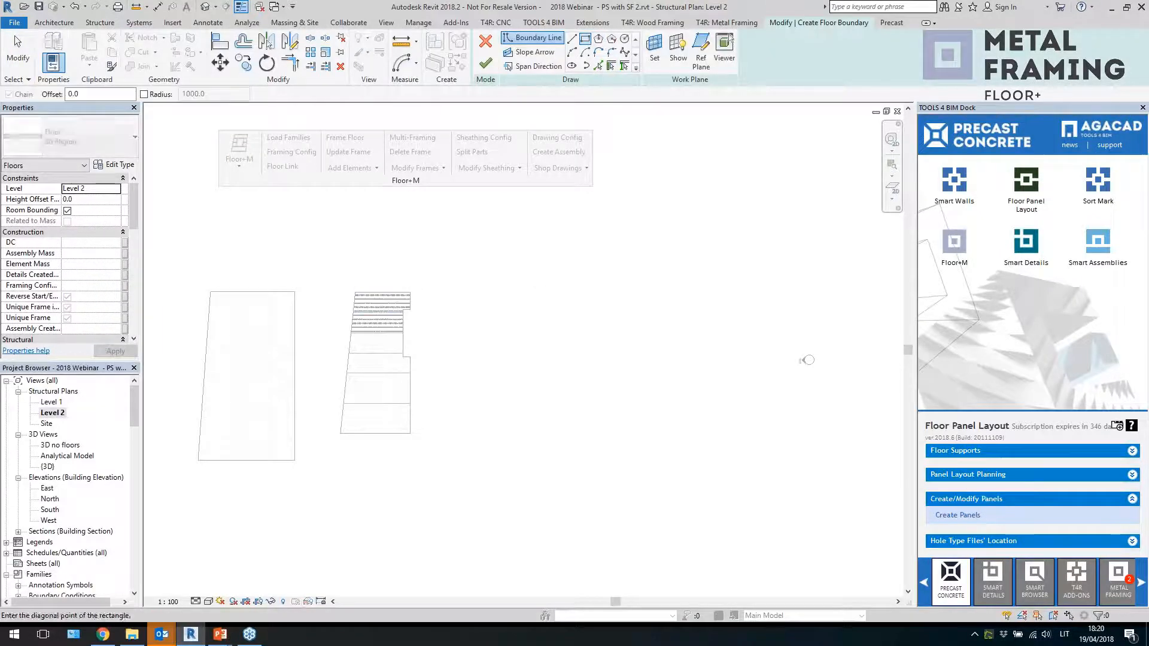
{"action": "left_click", "coordinate": [501, 292]}
{"action": "left_click", "coordinate": [620, 446]}
{"action": "scroll", "coordinate": [577, 423], "scroll_direction": "up", "scroll_amount": 1}
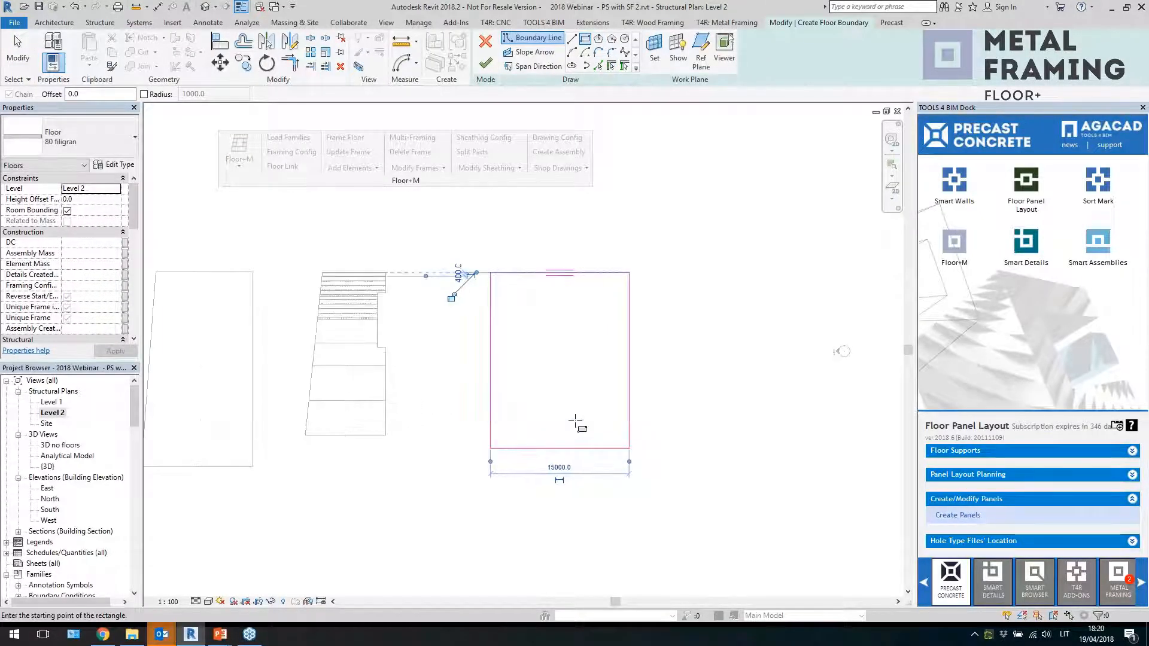
Set the rectangle's side length to 28000 mm
{"action": "key", "text": "Escape"}
{"action": "key", "text": "Escape"}
{"action": "left_click", "coordinate": [569, 448]}
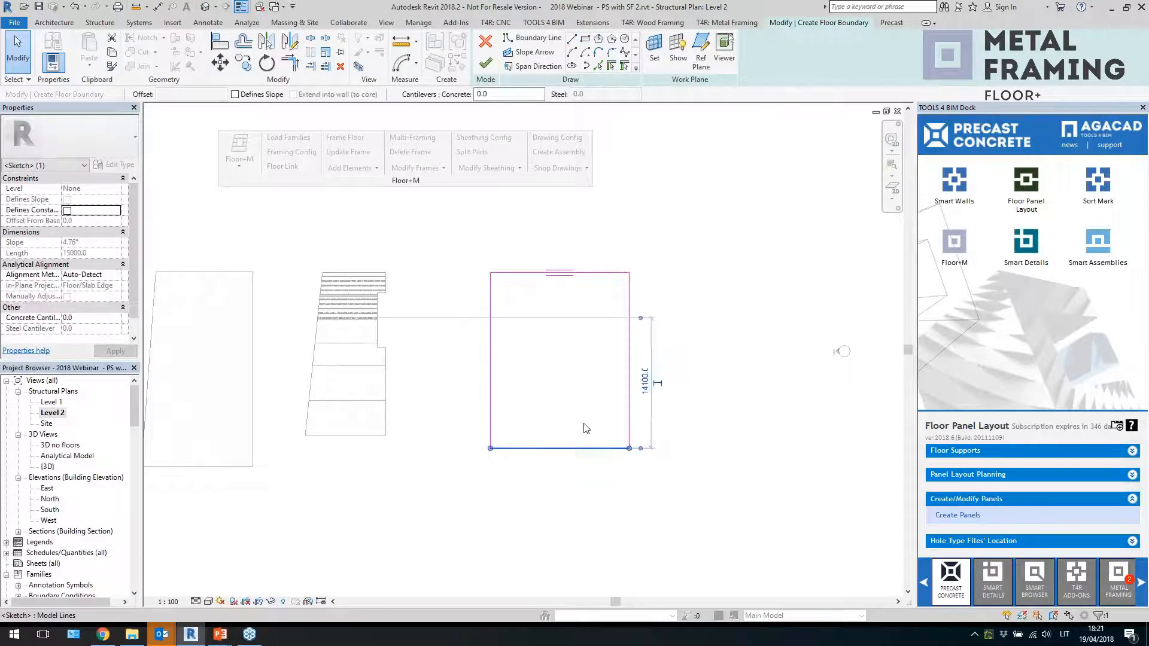
{"action": "left_click_drag", "start_coordinate": [609, 287], "coordinate": [610, 273]}
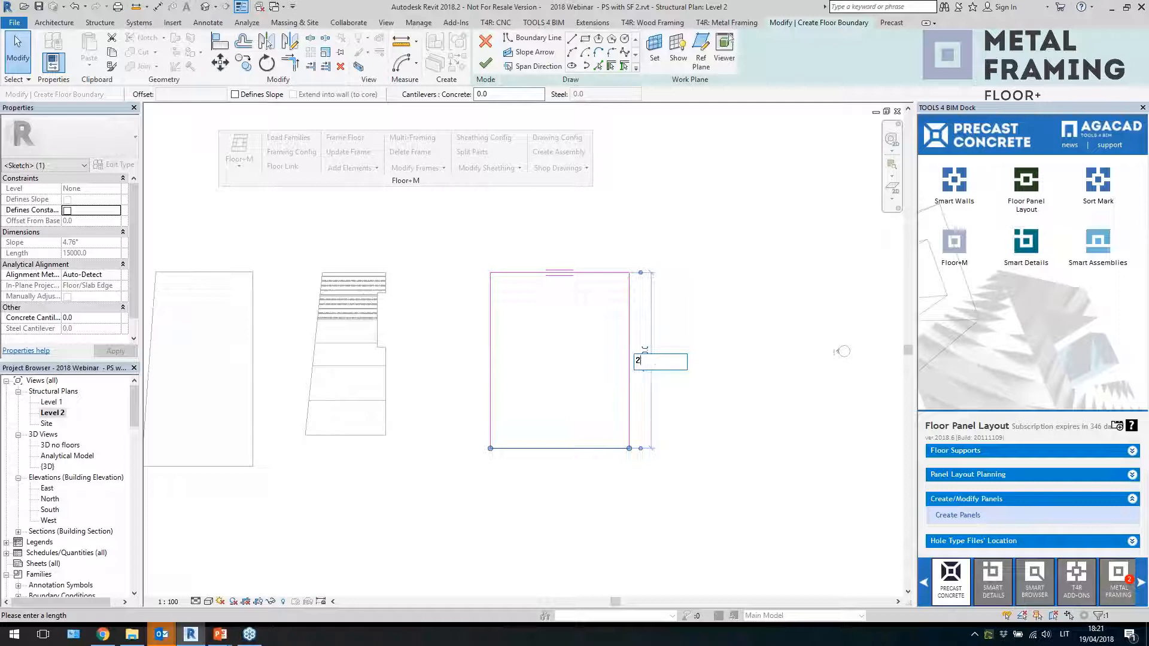
{"action": "key", "text": "Return"}
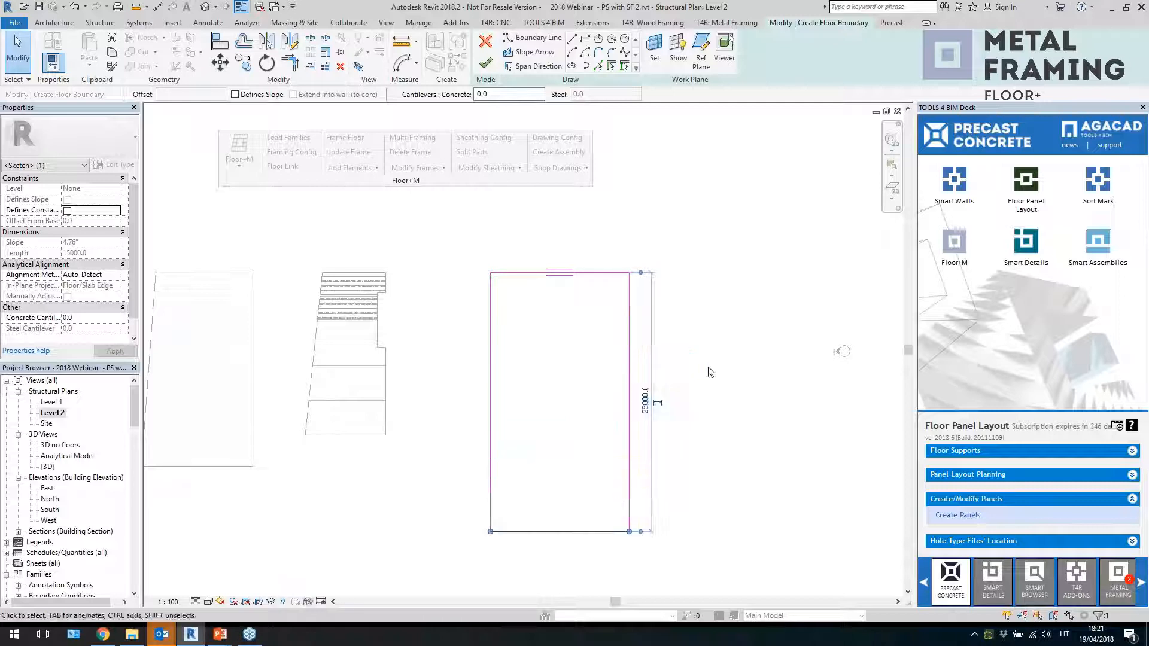
Move the rectangle's right edge inward to narrow it to about 10200 mm, then finish the floor
{"action": "left_click", "coordinate": [630, 354]}
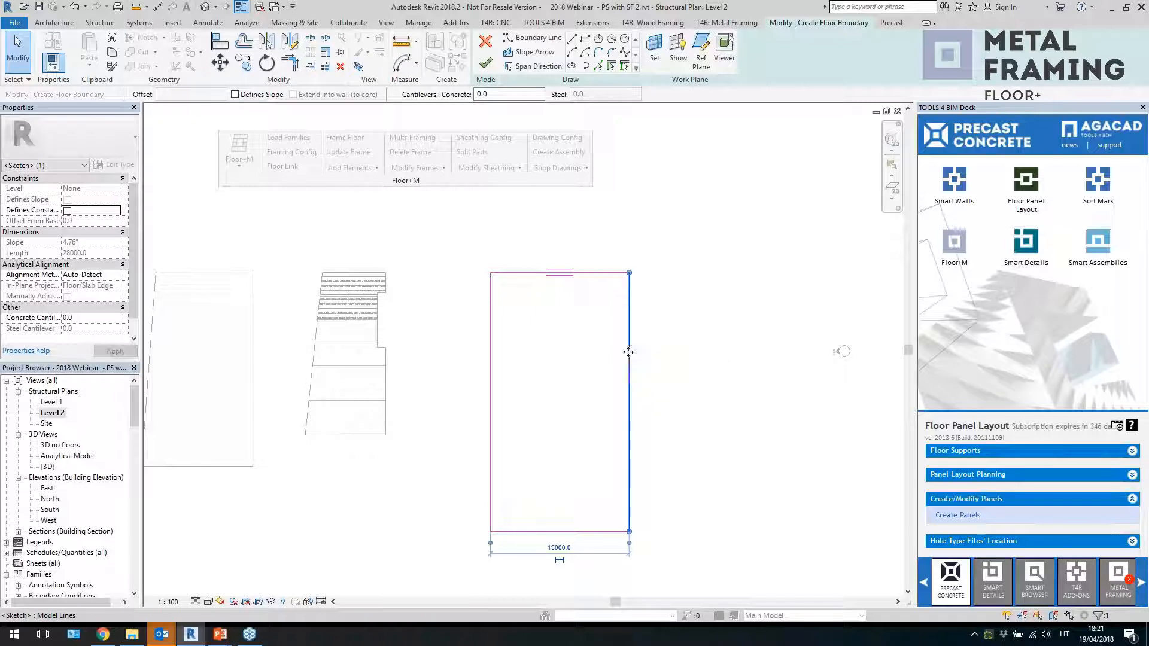
{"action": "left_click_drag", "start_coordinate": [628, 352], "coordinate": [585, 363]}
{"action": "left_click", "coordinate": [571, 364]}
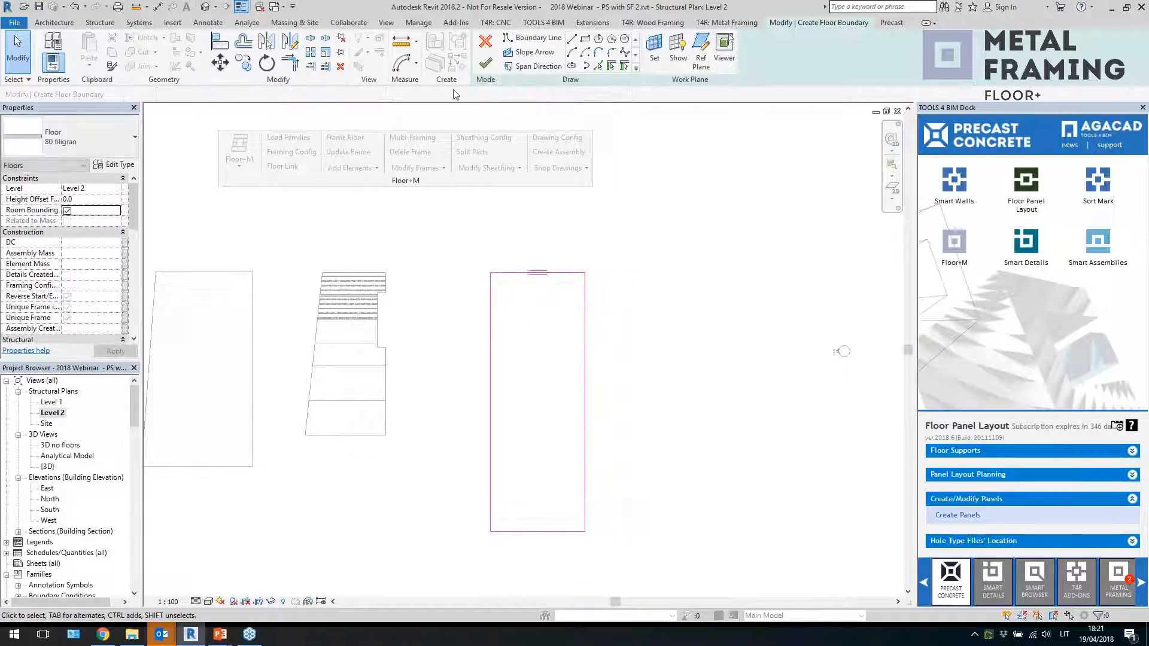
{"action": "left_click", "coordinate": [485, 65]}
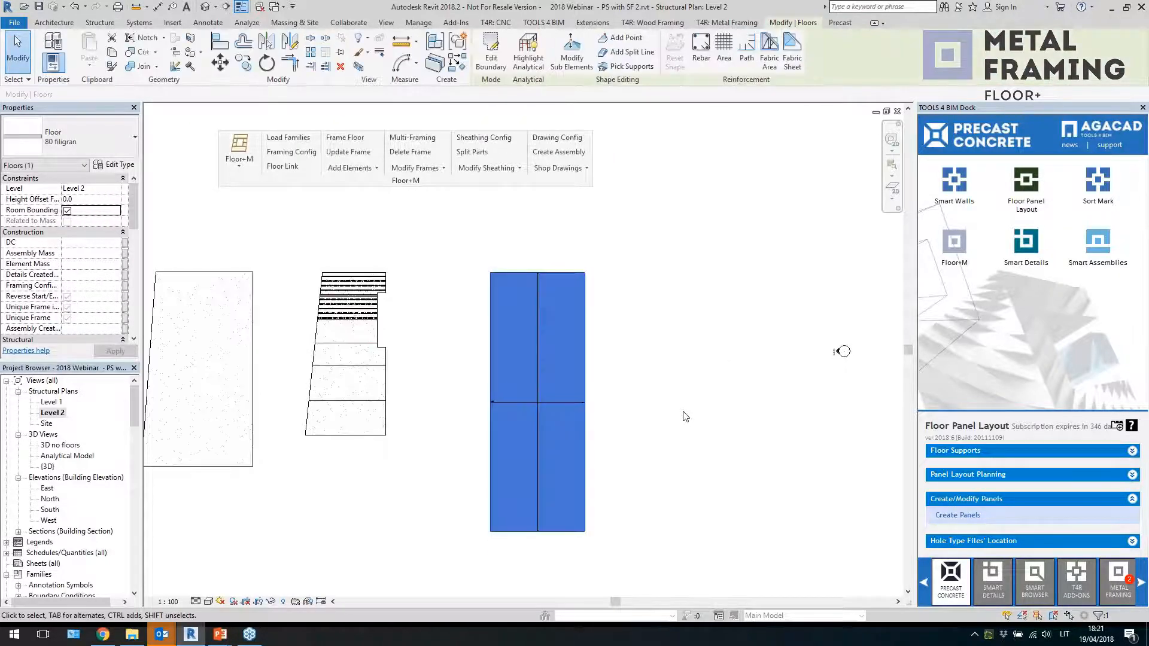
Delete the span direction marker from the middle of the new floor
{"action": "left_click", "coordinate": [576, 413]}
{"action": "left_click", "coordinate": [559, 403]}
{"action": "key", "text": "Delete"}
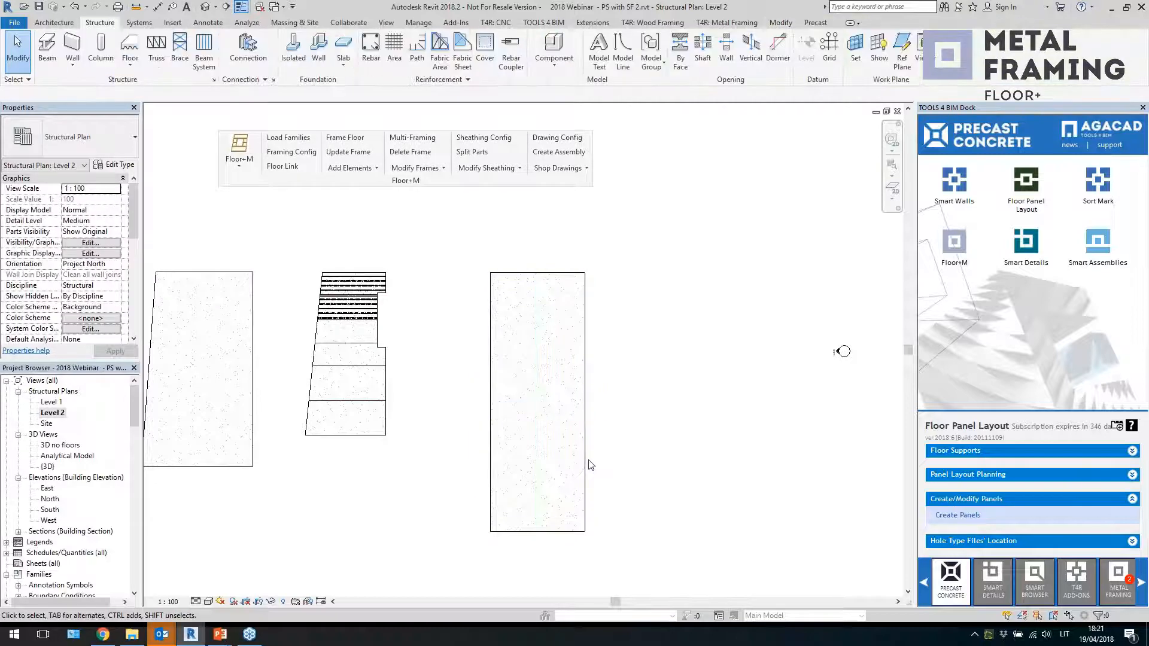
Edit the new floor's boundary, draw a horizontal slope arrow across its middle, and finish the edit
{"action": "left_click", "coordinate": [583, 476]}
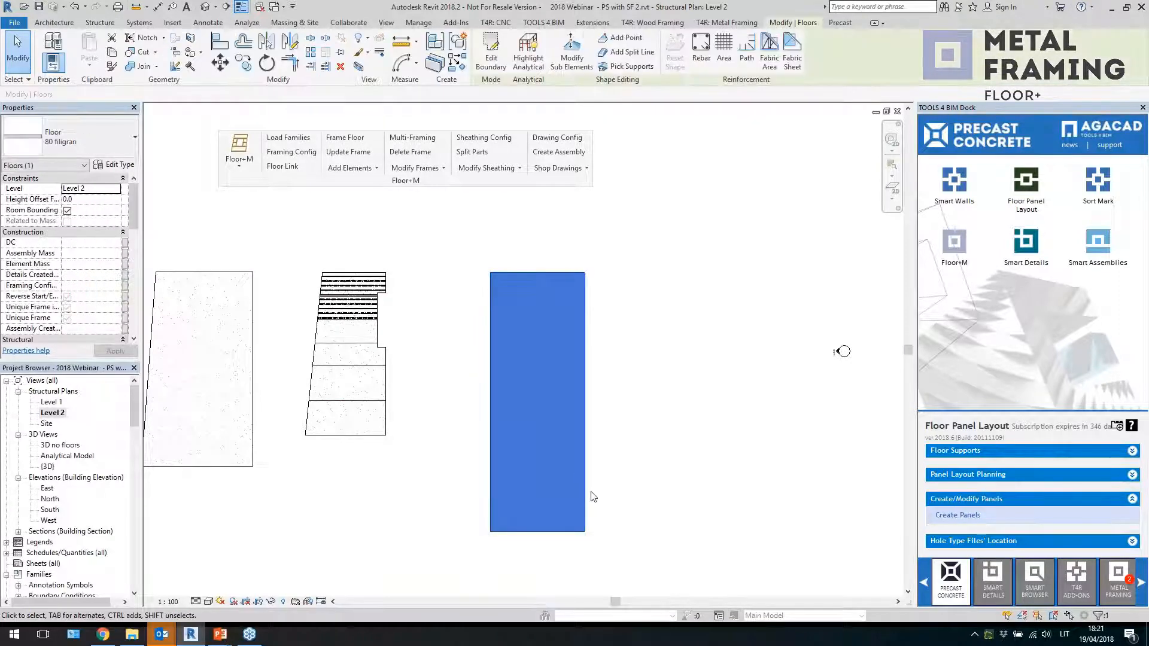
{"action": "left_click", "coordinate": [490, 57]}
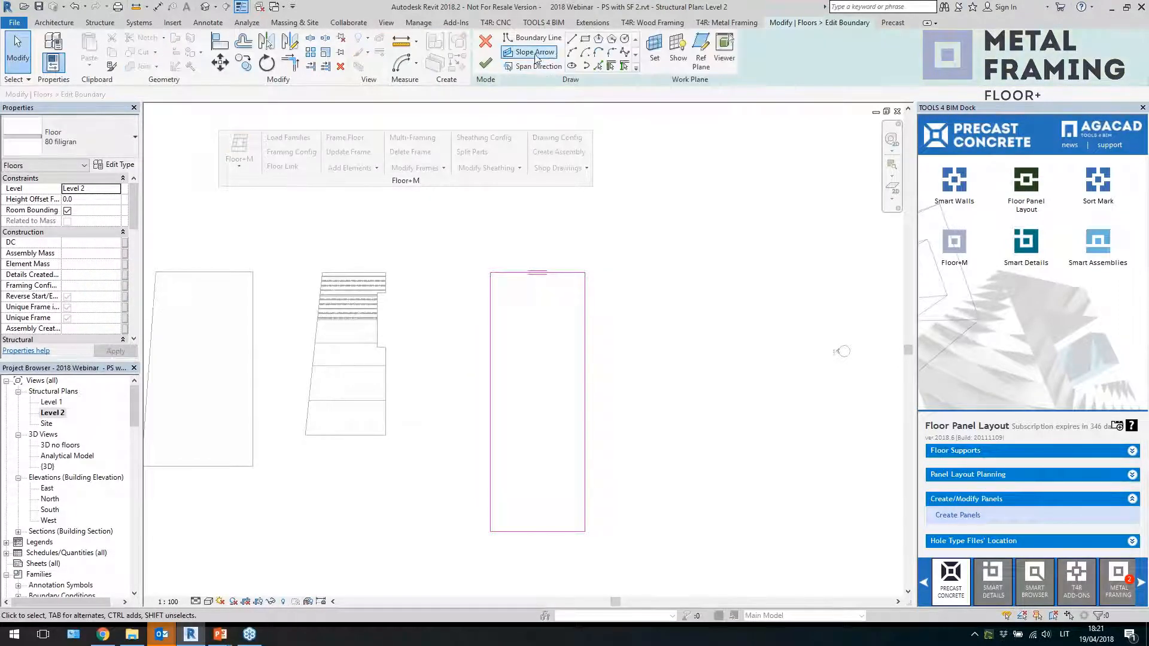
{"action": "left_click", "coordinate": [551, 53]}
{"action": "left_click", "coordinate": [490, 377]}
{"action": "left_click", "coordinate": [584, 378]}
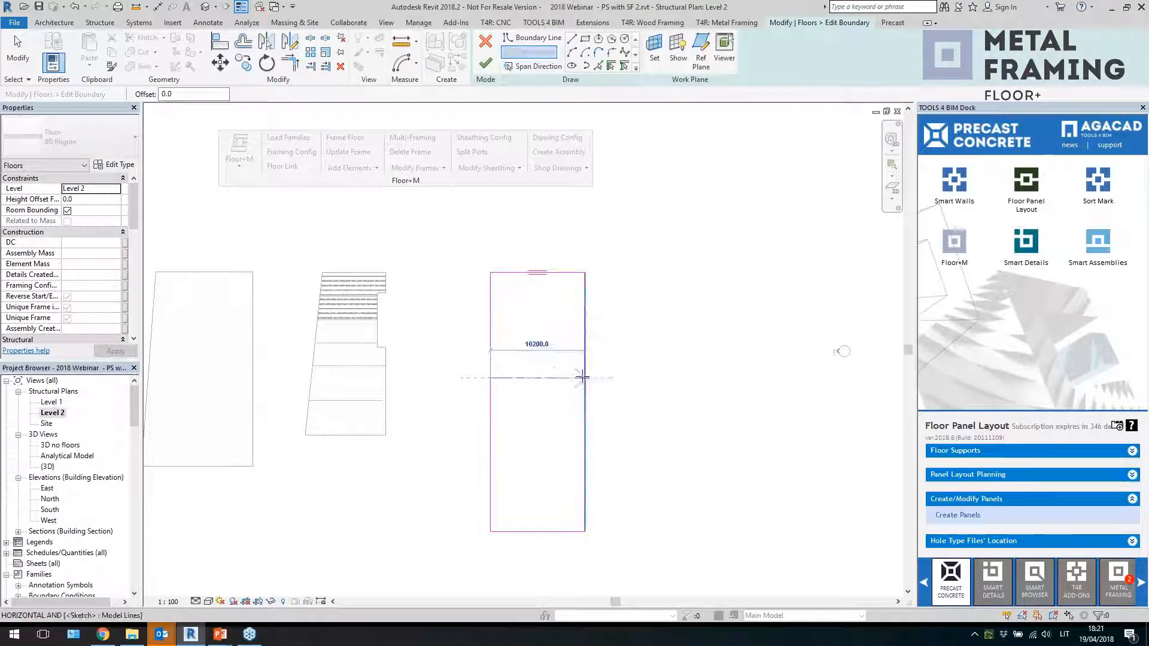
{"action": "key", "text": "Escape"}
{"action": "key", "text": "Escape"}
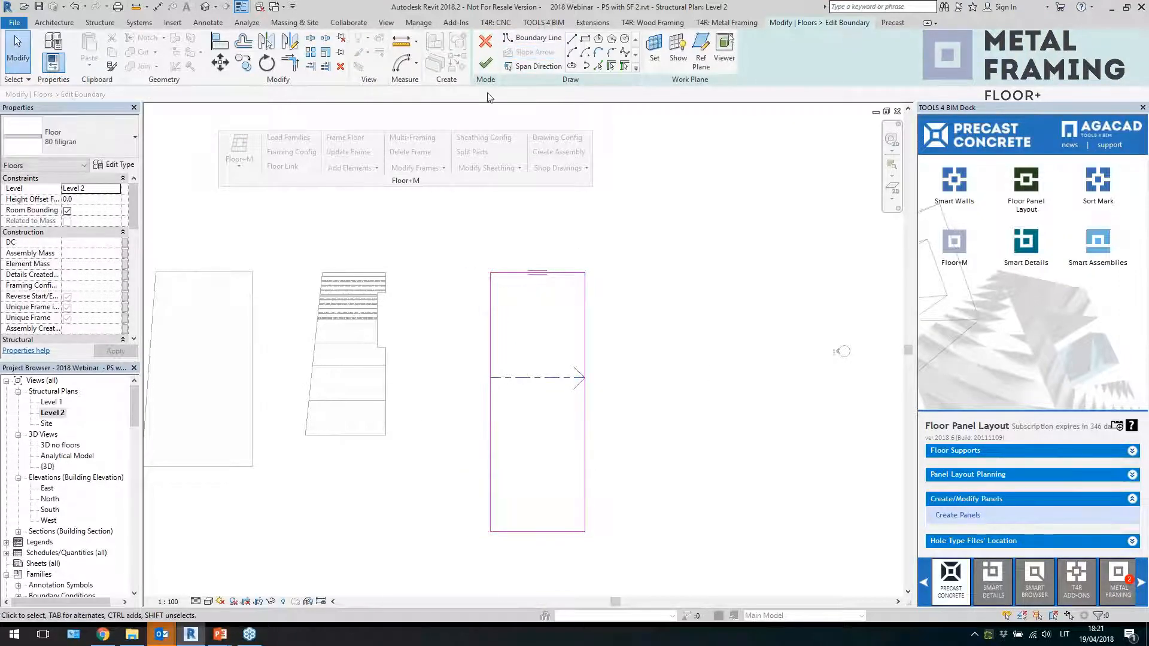
{"action": "left_click", "coordinate": [484, 63]}
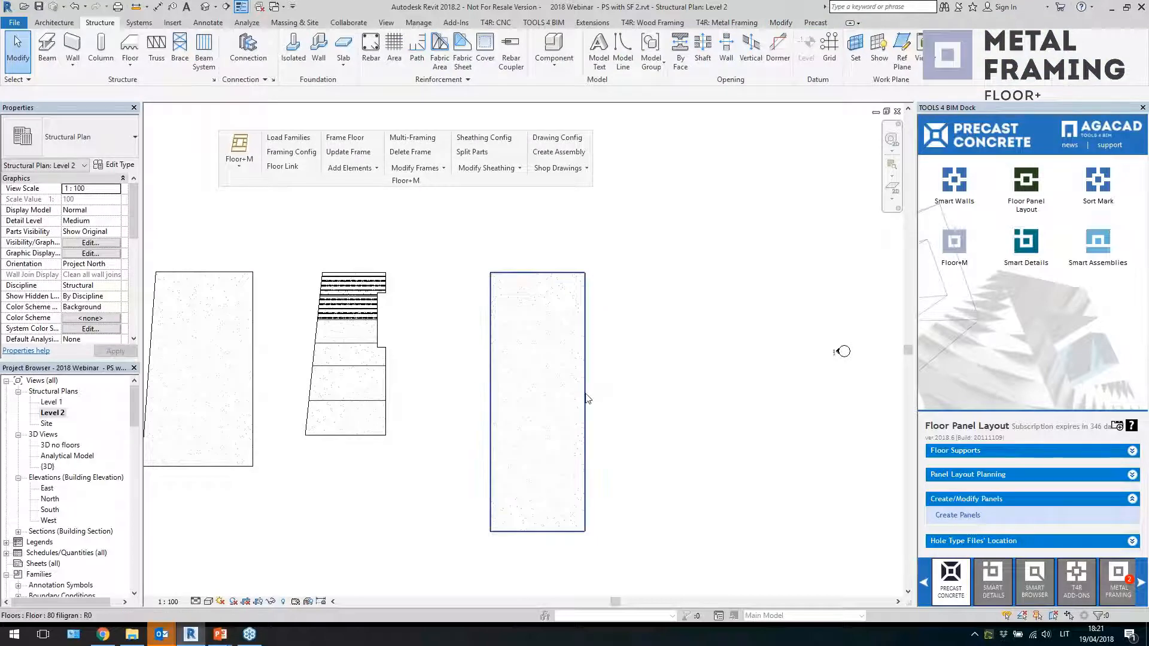
Select the new floor and switch to the default 3D view to see it
{"action": "left_click", "coordinate": [586, 397]}
{"action": "middle_click_drag", "start_coordinate": [646, 496], "coordinate": [620, 446]}
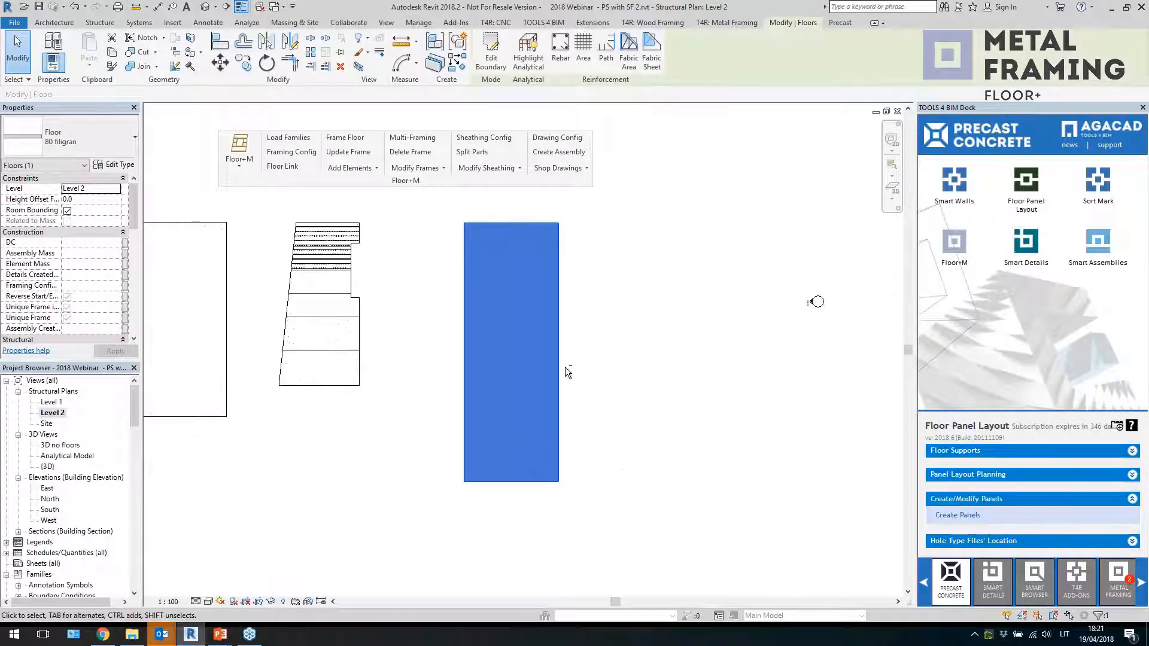
{"action": "left_click", "coordinate": [204, 7]}
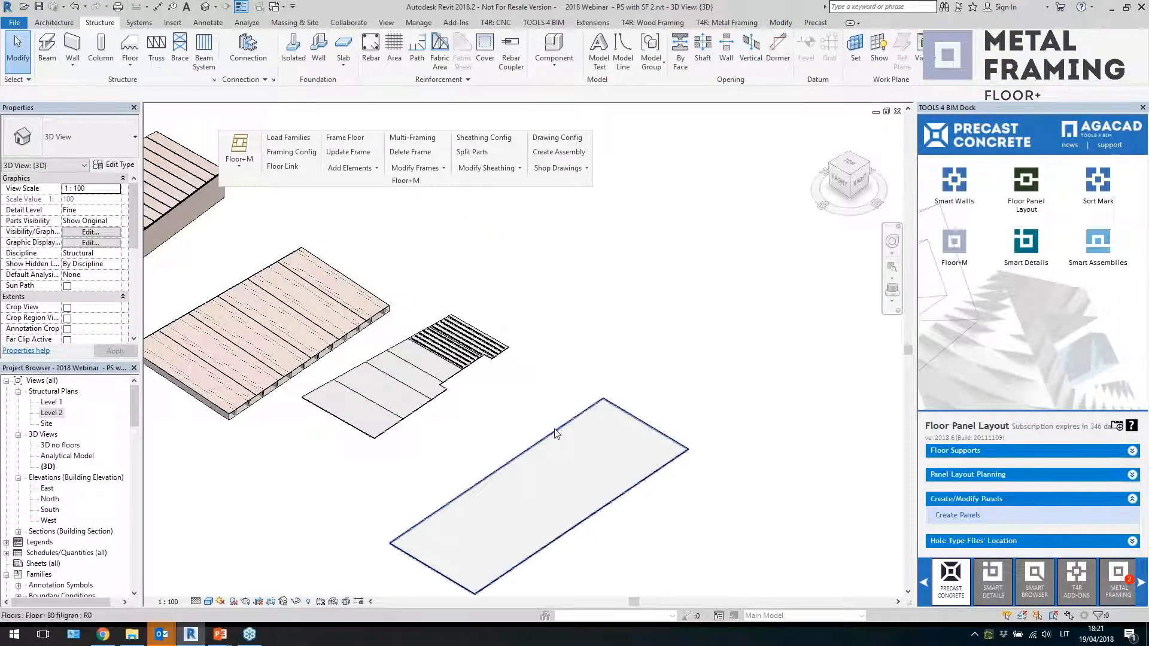
Select the new floor and change its type to DT warped
{"action": "middle_click_drag", "start_coordinate": [559, 430], "coordinate": [641, 389], "text": "shift"}
{"action": "middle_click_drag", "start_coordinate": [626, 495], "coordinate": [647, 345]}
{"action": "scroll", "coordinate": [647, 345], "scroll_direction": "up", "scroll_amount": 2}
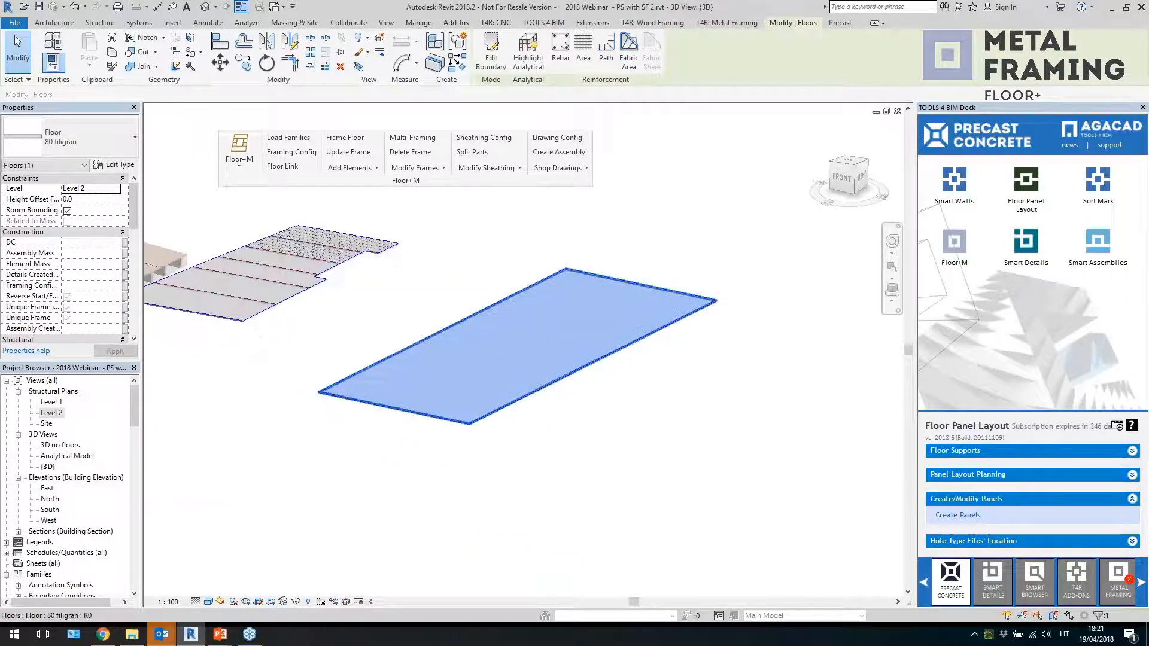
{"action": "scroll", "coordinate": [713, 437], "scroll_direction": "down", "scroll_amount": 1}
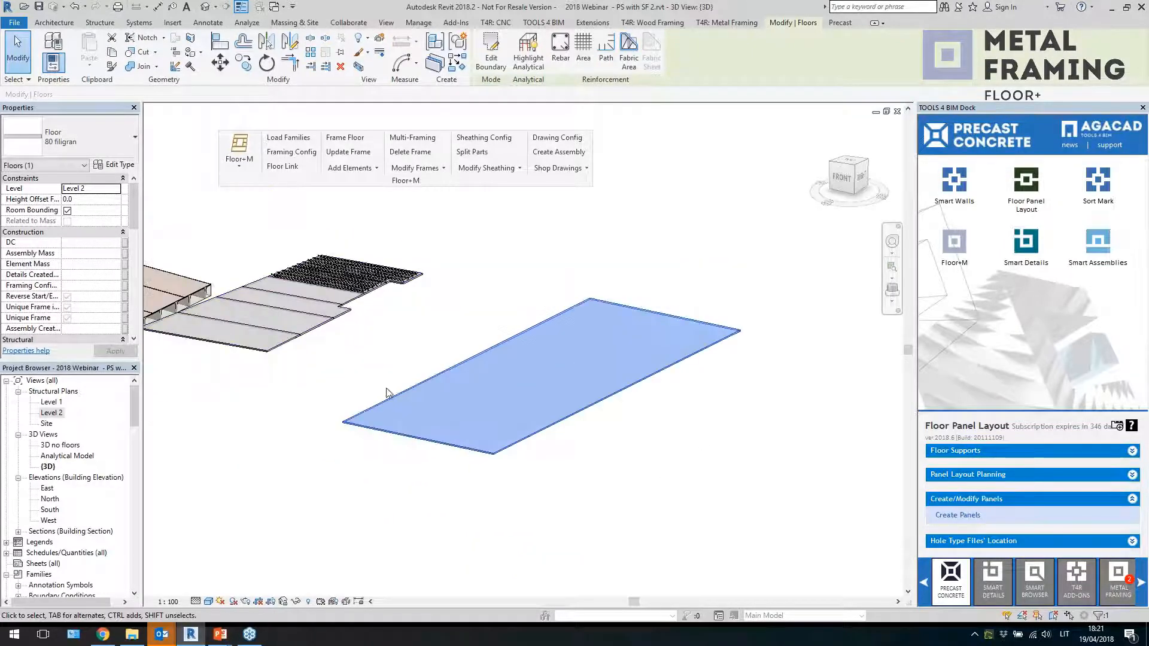
{"action": "left_click", "coordinate": [114, 140]}
{"action": "scroll", "coordinate": [122, 305], "scroll_direction": "down", "scroll_amount": 2}
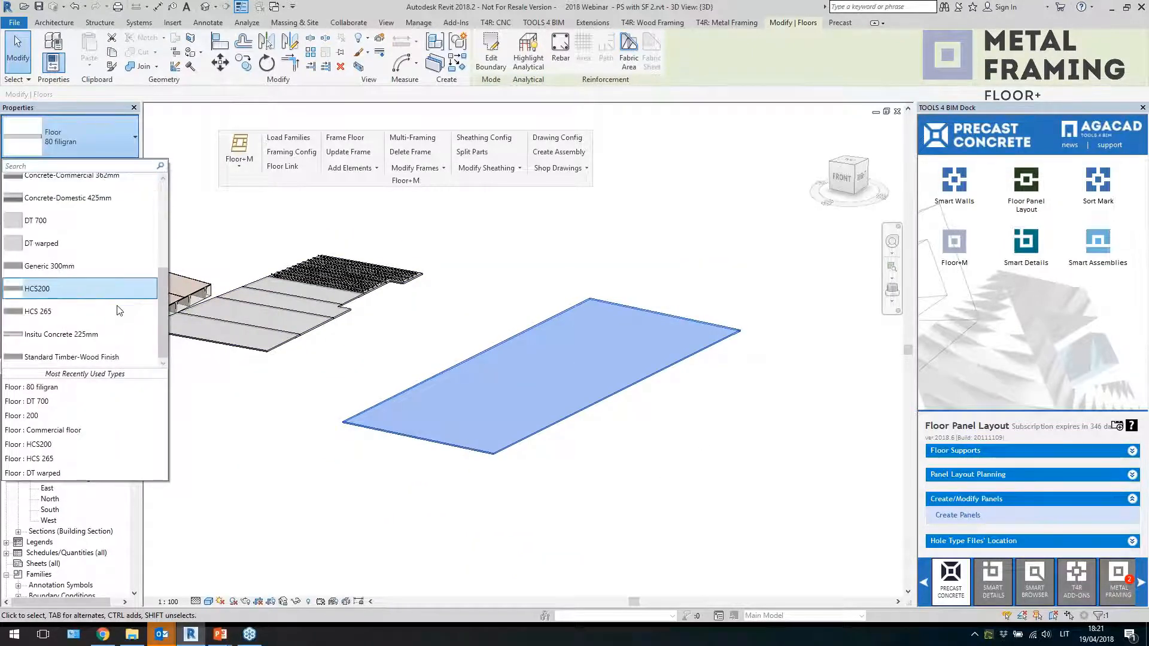
{"action": "scroll", "coordinate": [103, 335], "scroll_direction": "up", "scroll_amount": 2}
{"action": "scroll", "coordinate": [102, 335], "scroll_direction": "down", "scroll_amount": 1}
{"action": "left_click", "coordinate": [103, 323]}
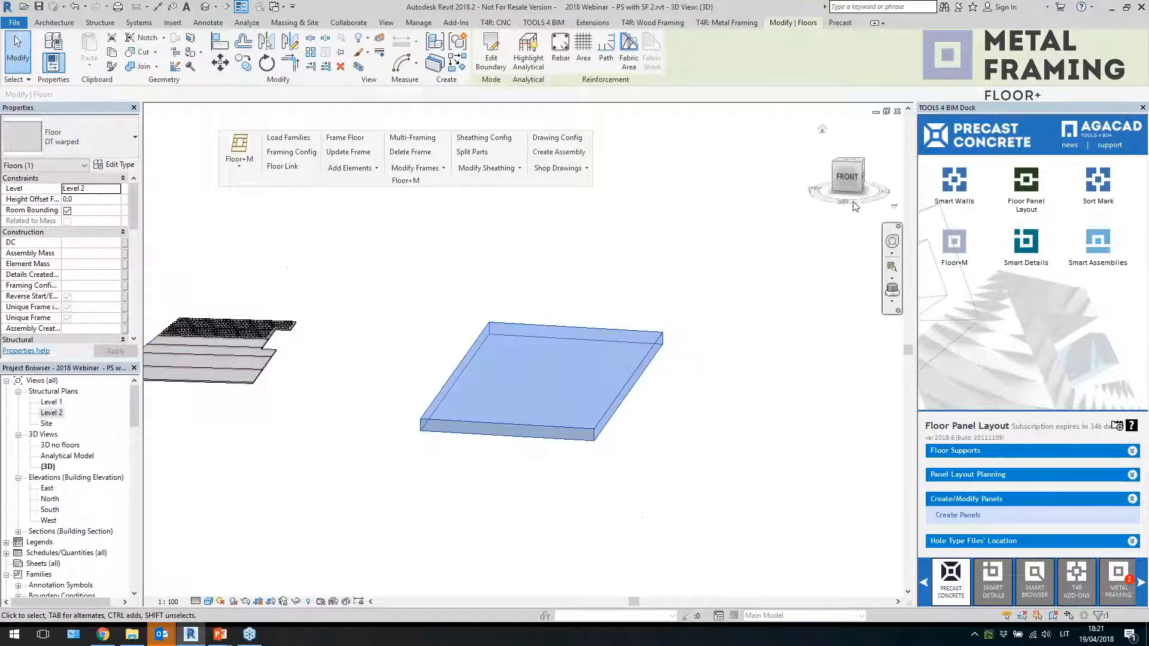
Add flooring elements to the DT warped floor with Floor+M's Add Flooring command
{"action": "left_click", "coordinate": [849, 175]}
{"action": "left_click", "coordinate": [849, 177]}
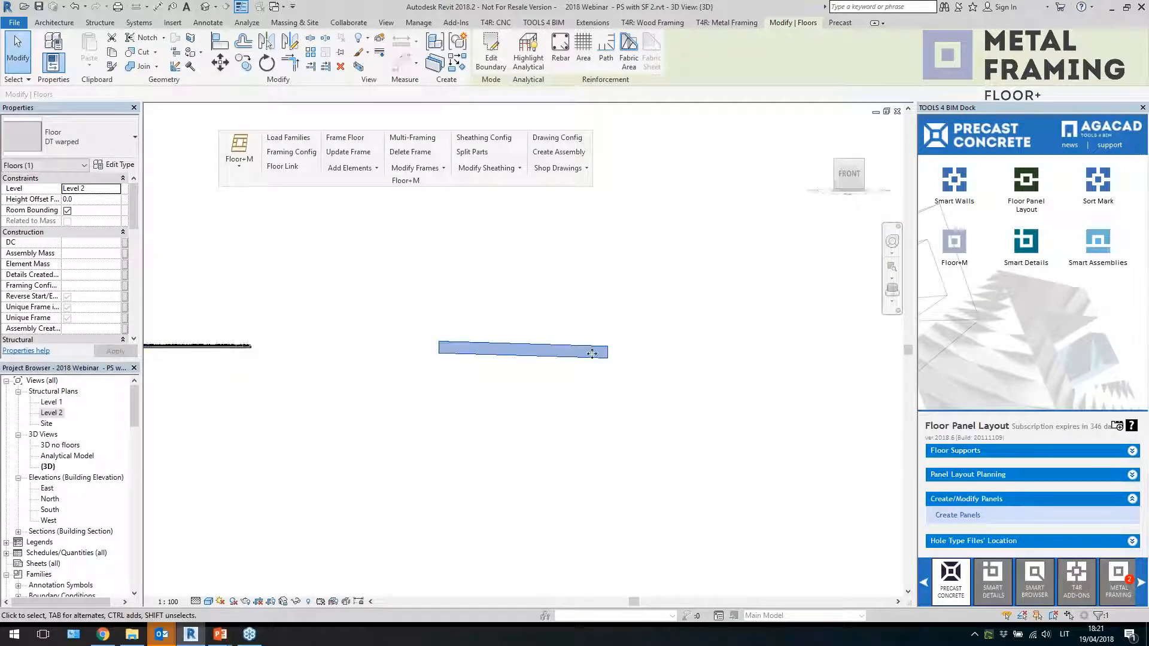
{"action": "middle_click_drag", "start_coordinate": [596, 356], "coordinate": [539, 412], "text": "shift"}
{"action": "left_click", "coordinate": [351, 169]}
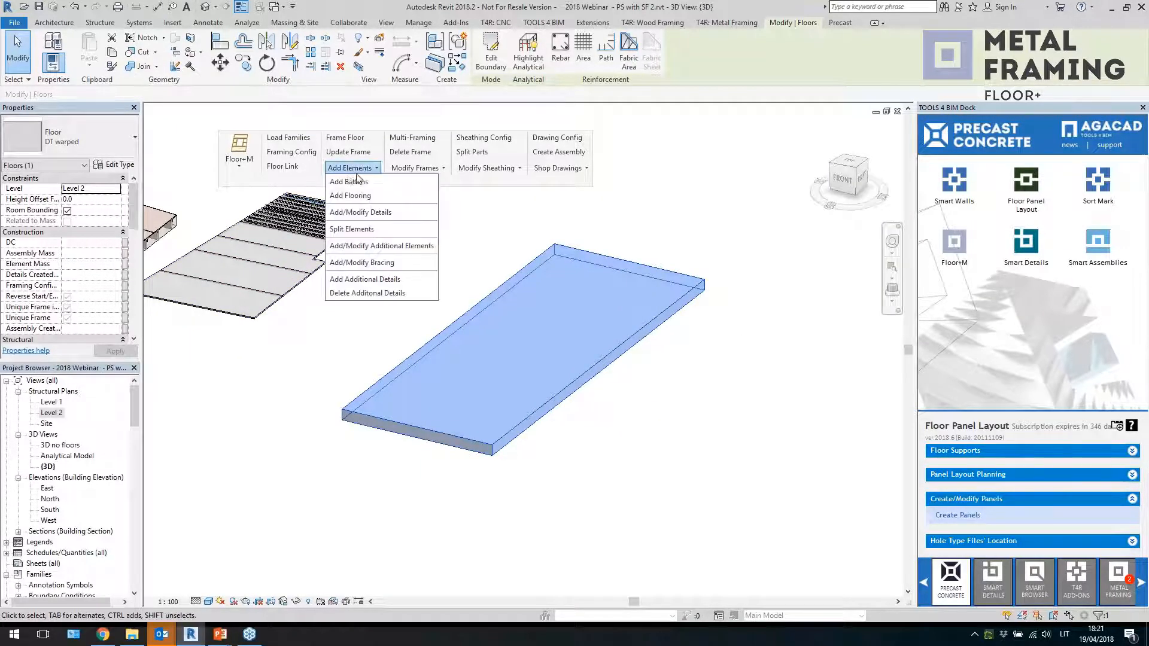
{"action": "left_click", "coordinate": [349, 197]}
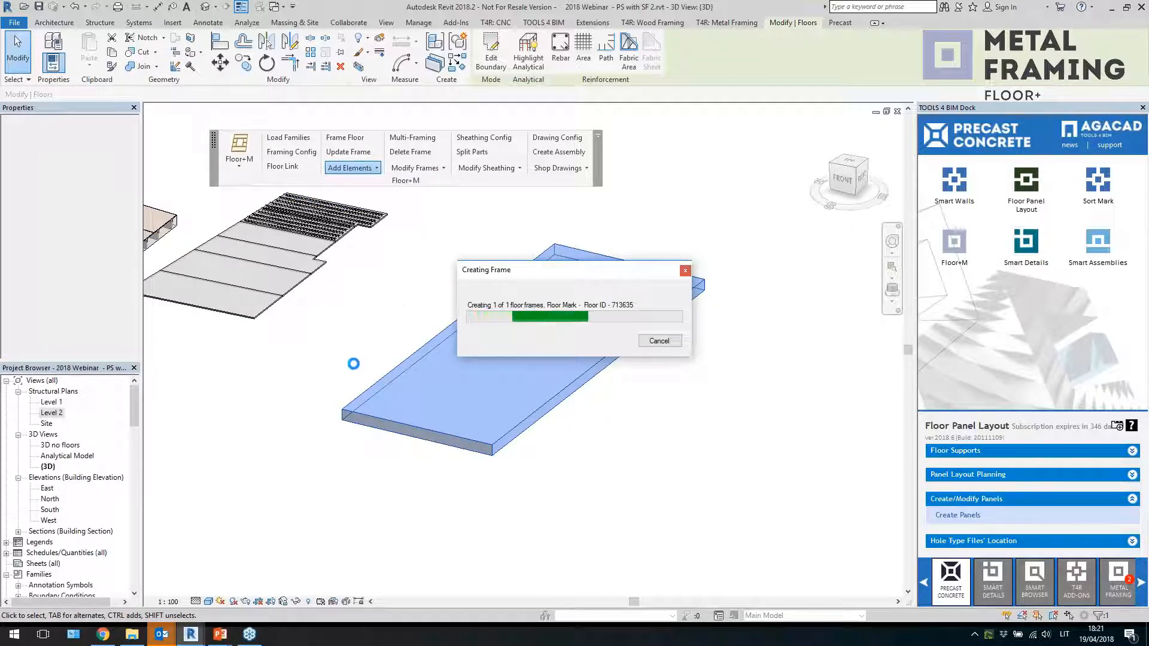
Select the generated flooring elements and temporarily isolate them in the 3D view
{"action": "middle_click_drag", "start_coordinate": [431, 469], "coordinate": [577, 449], "text": "shift"}
{"action": "left_click_drag", "start_coordinate": [574, 447], "coordinate": [524, 293]}
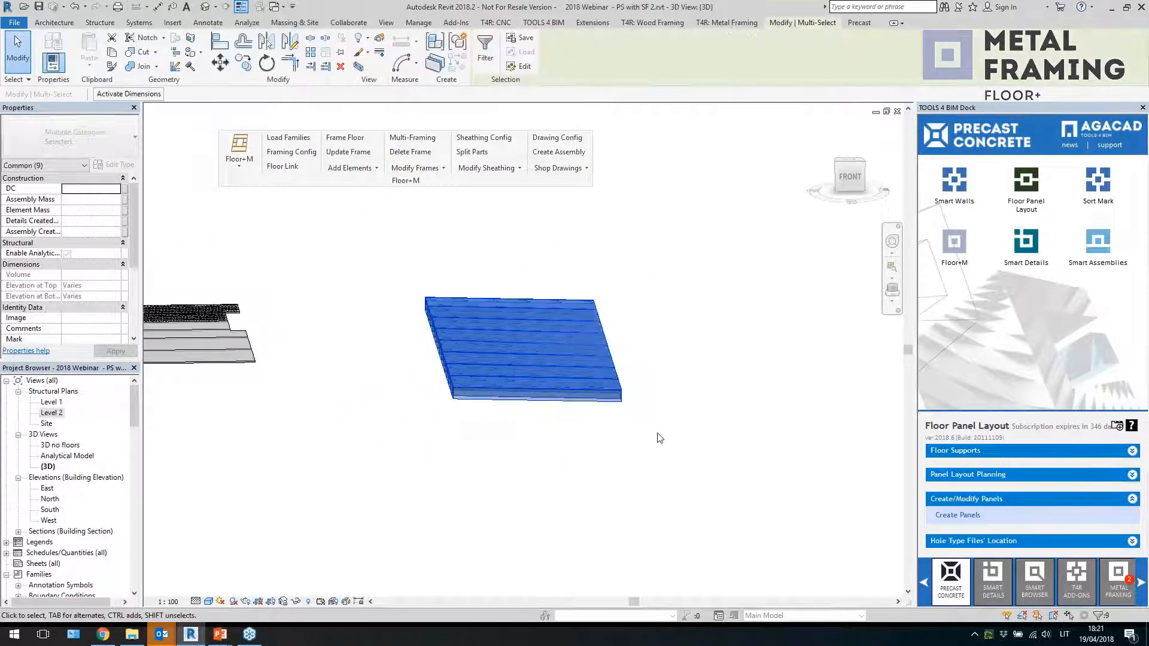
{"action": "key", "text": "i"}
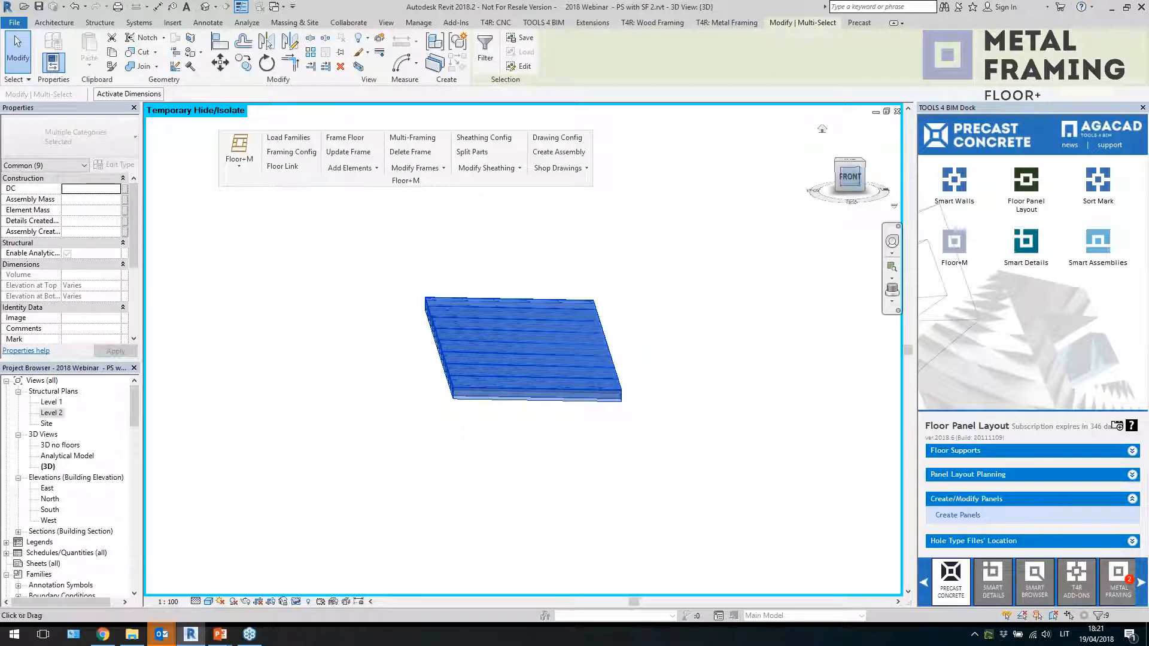
In the Floor+M framing configuration's Modify Settings, enable Set "z Justification" to Top
{"action": "left_click", "coordinate": [853, 178]}
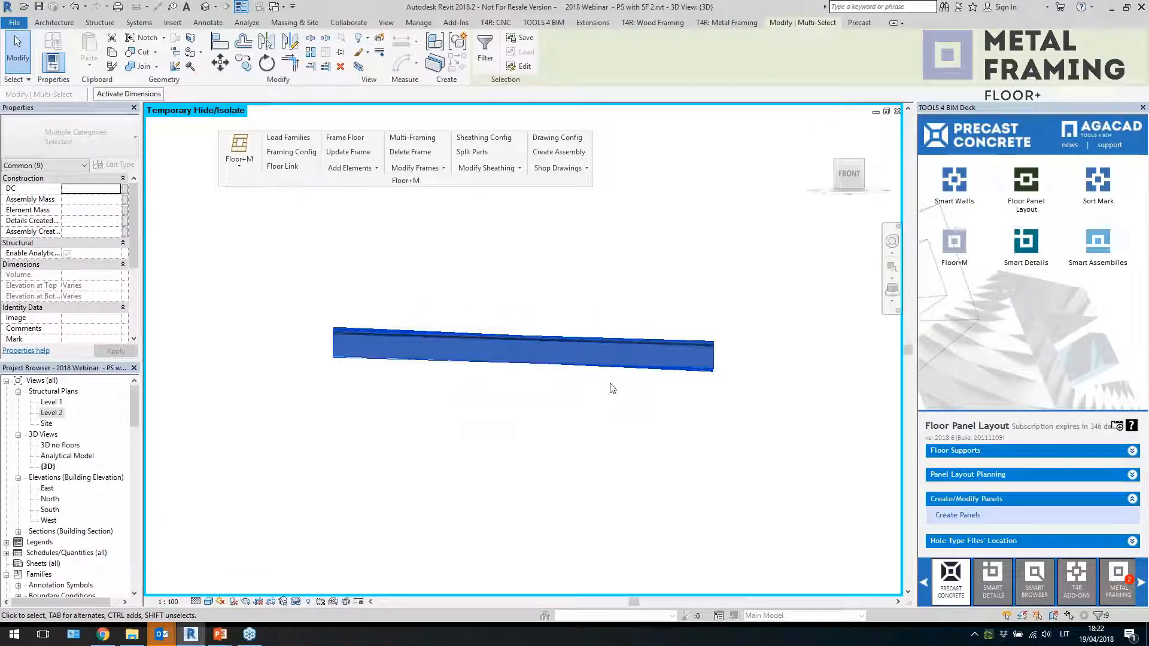
{"action": "middle_click_drag", "start_coordinate": [633, 418], "coordinate": [566, 463], "text": "shift"}
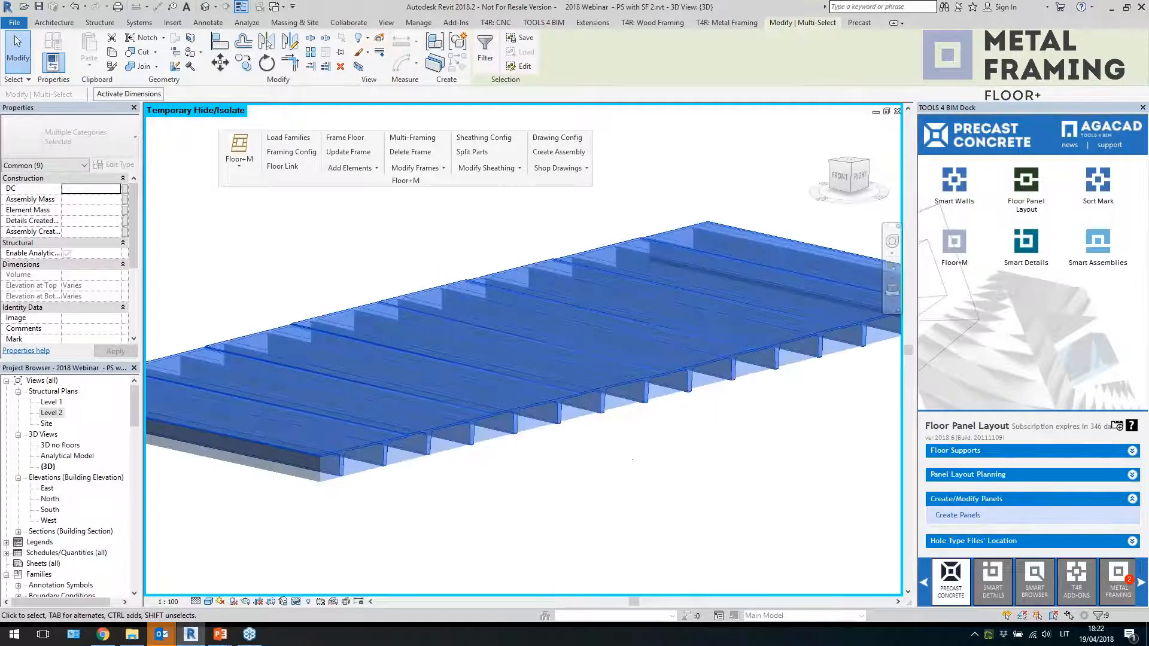
{"action": "left_click", "coordinate": [860, 176]}
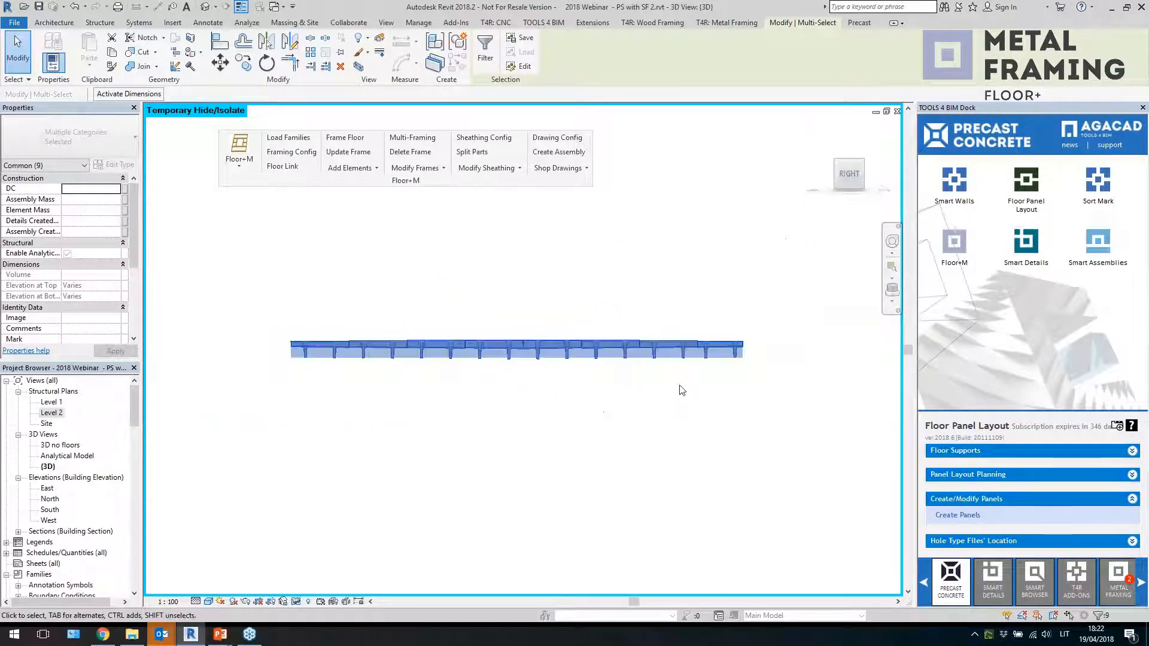
{"action": "middle_click_drag", "start_coordinate": [629, 378], "coordinate": [721, 389], "text": "shift"}
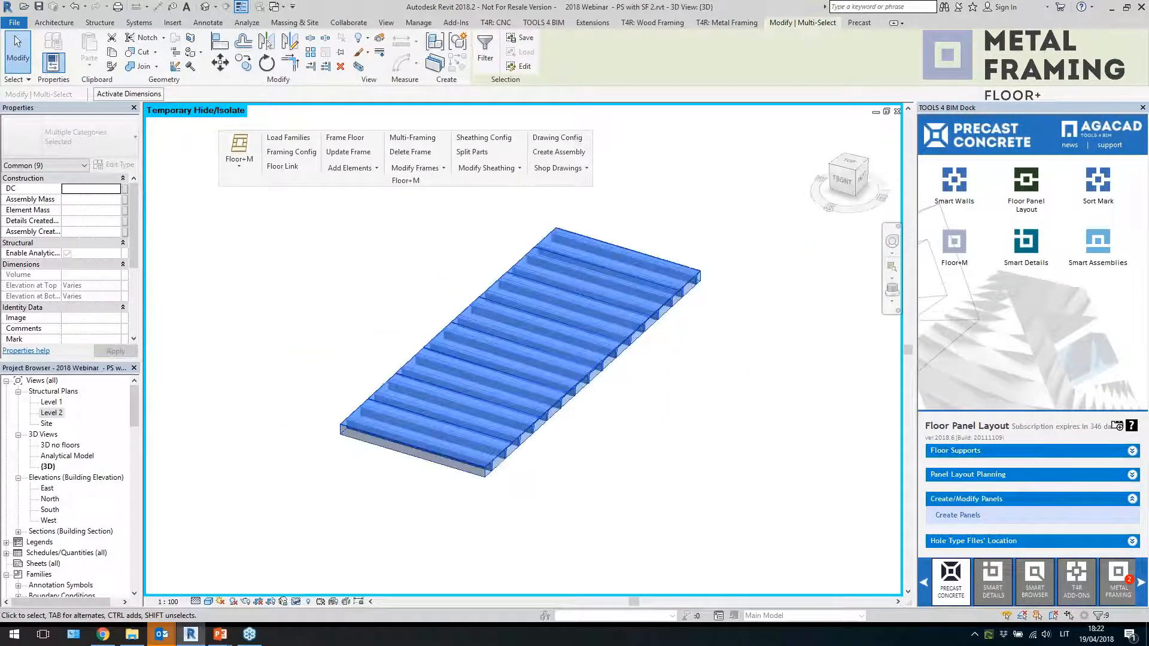
{"action": "scroll", "coordinate": [722, 381], "scroll_direction": "down", "scroll_amount": 2}
{"action": "left_click", "coordinate": [285, 190]}
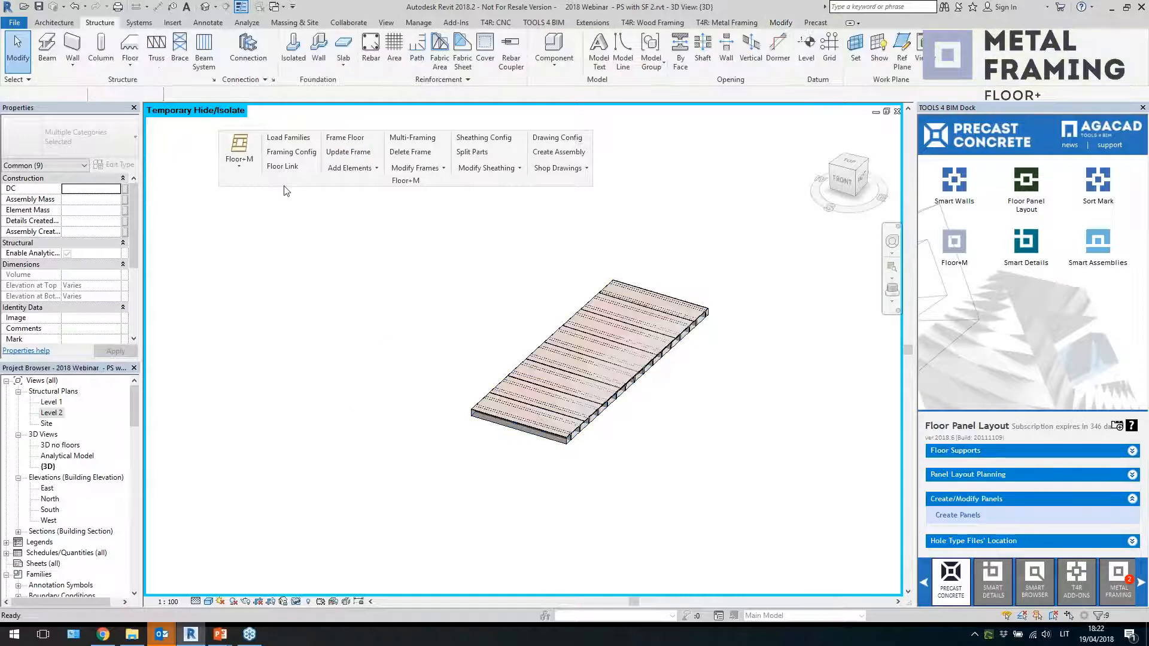
{"action": "left_click", "coordinate": [299, 155]}
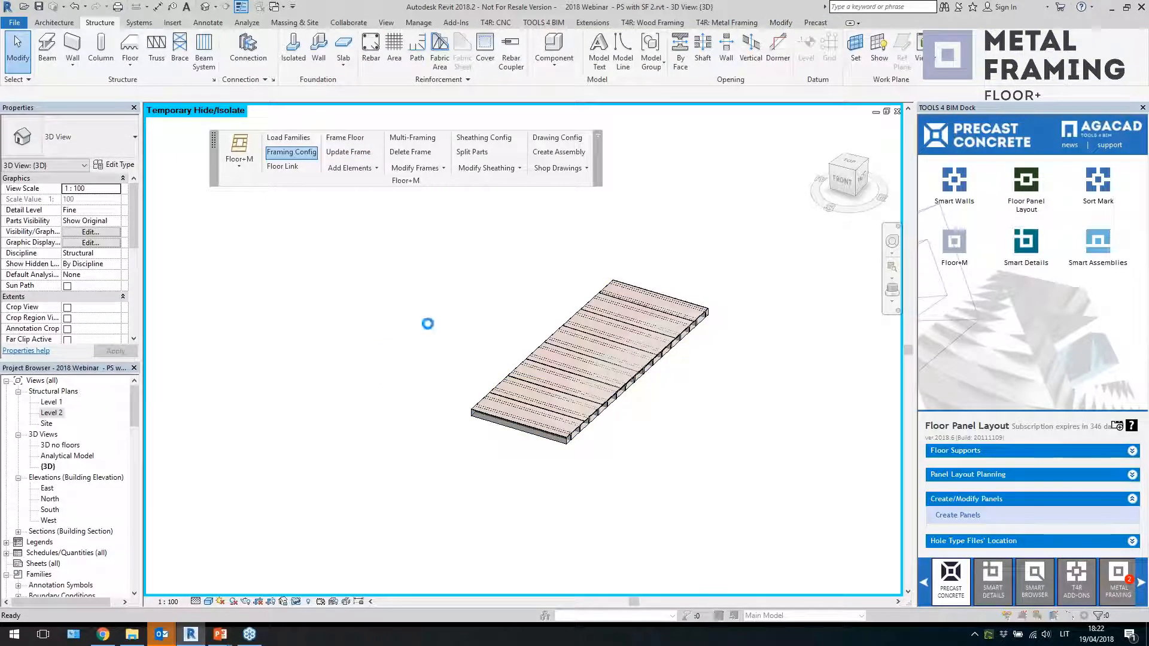
{"action": "left_click", "coordinate": [558, 127]}
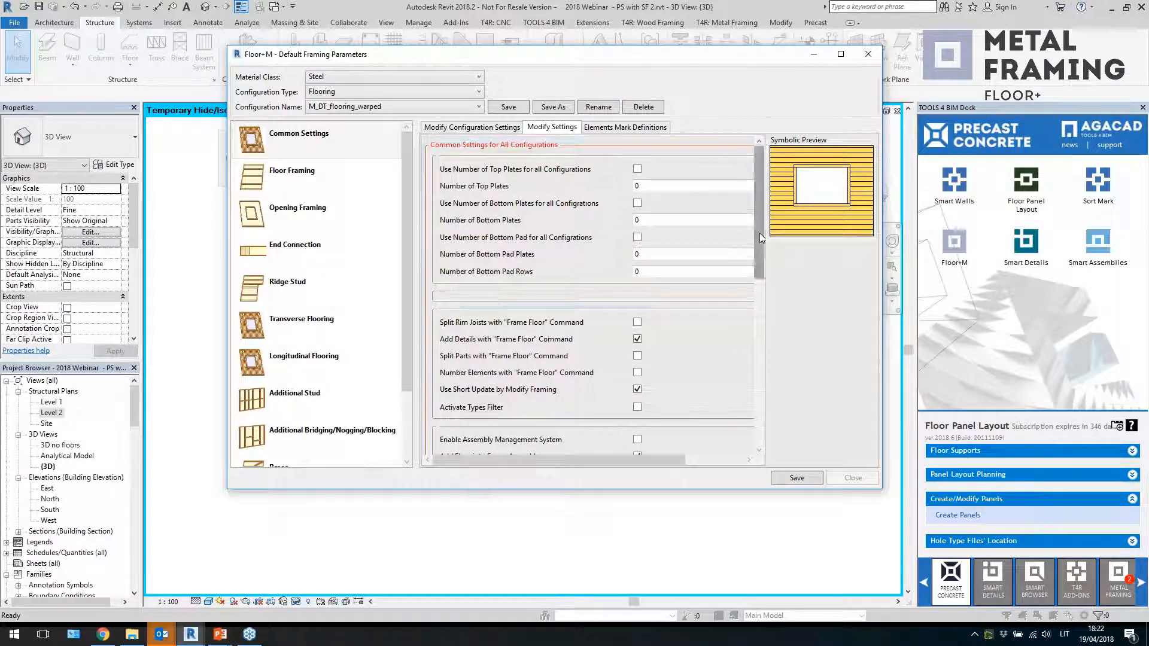
{"action": "scroll", "coordinate": [759, 376], "scroll_direction": "down", "scroll_amount": 5}
{"action": "left_click_drag", "start_coordinate": [759, 376], "coordinate": [766, 411]}
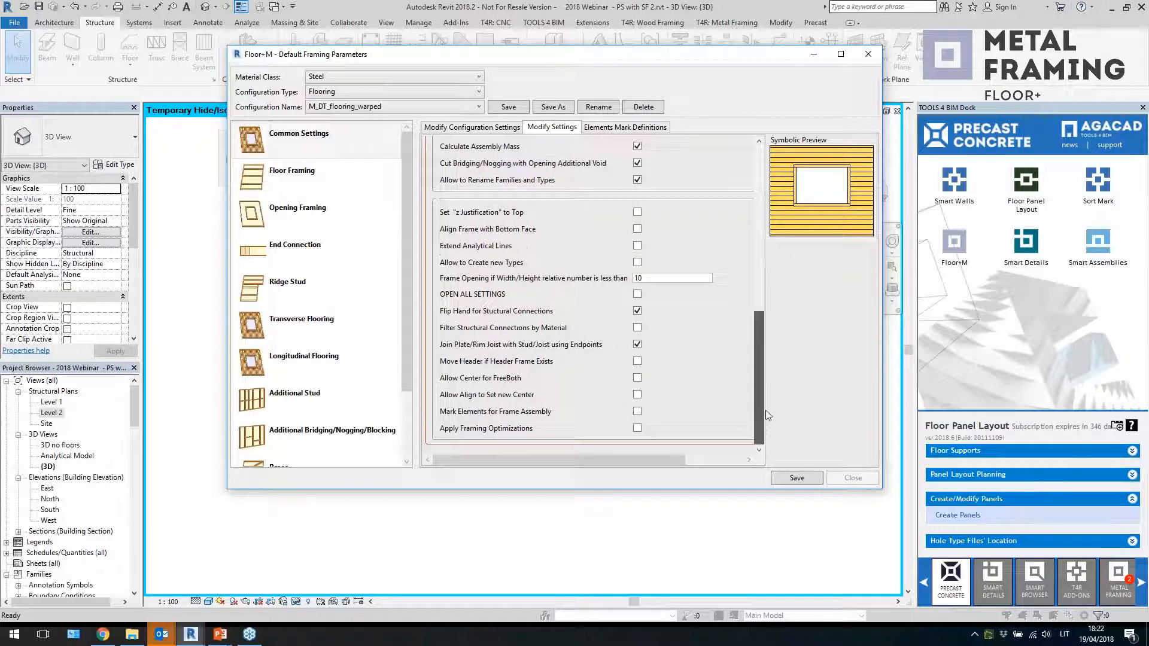
{"action": "left_click", "coordinate": [639, 214]}
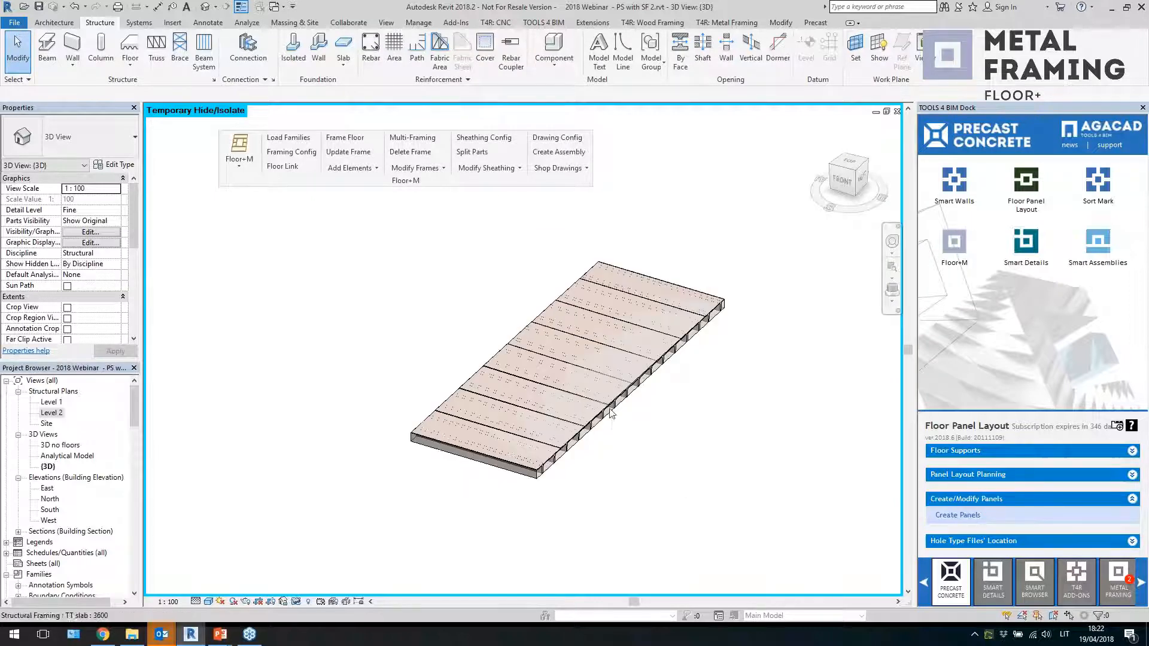
Select an element of the floor's framing and delete the frame
{"action": "scroll", "coordinate": [598, 367], "scroll_direction": "up", "scroll_amount": 5}
{"action": "scroll", "coordinate": [627, 386], "scroll_direction": "down", "scroll_amount": 3}
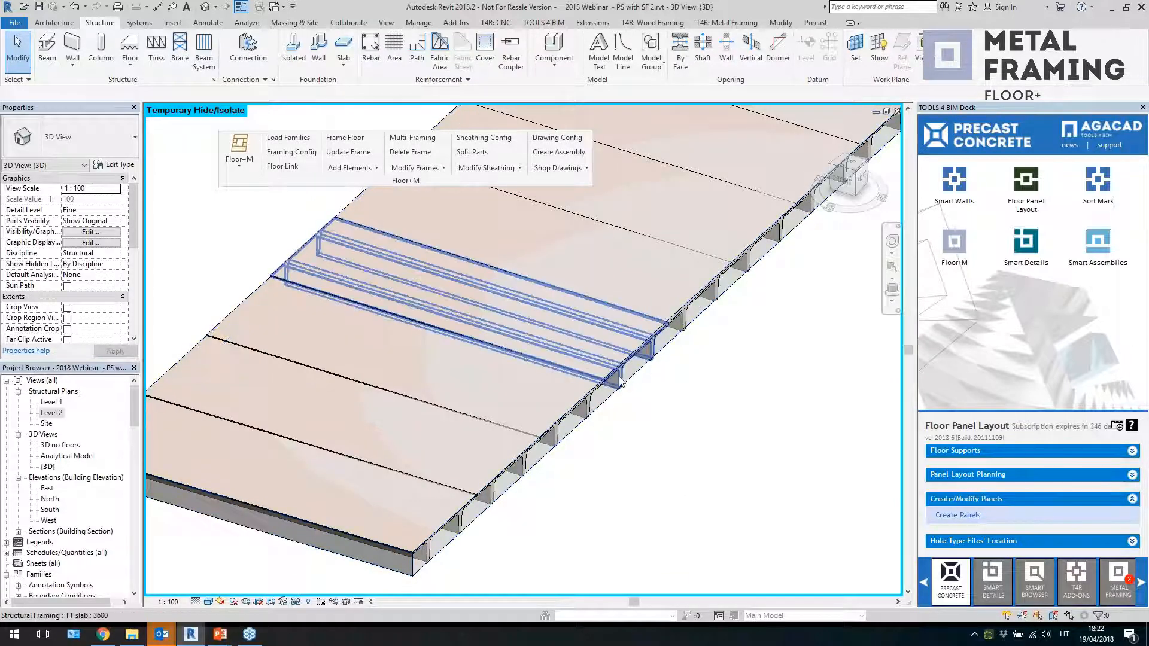
{"action": "left_click", "coordinate": [550, 316]}
{"action": "left_click", "coordinate": [408, 154]}
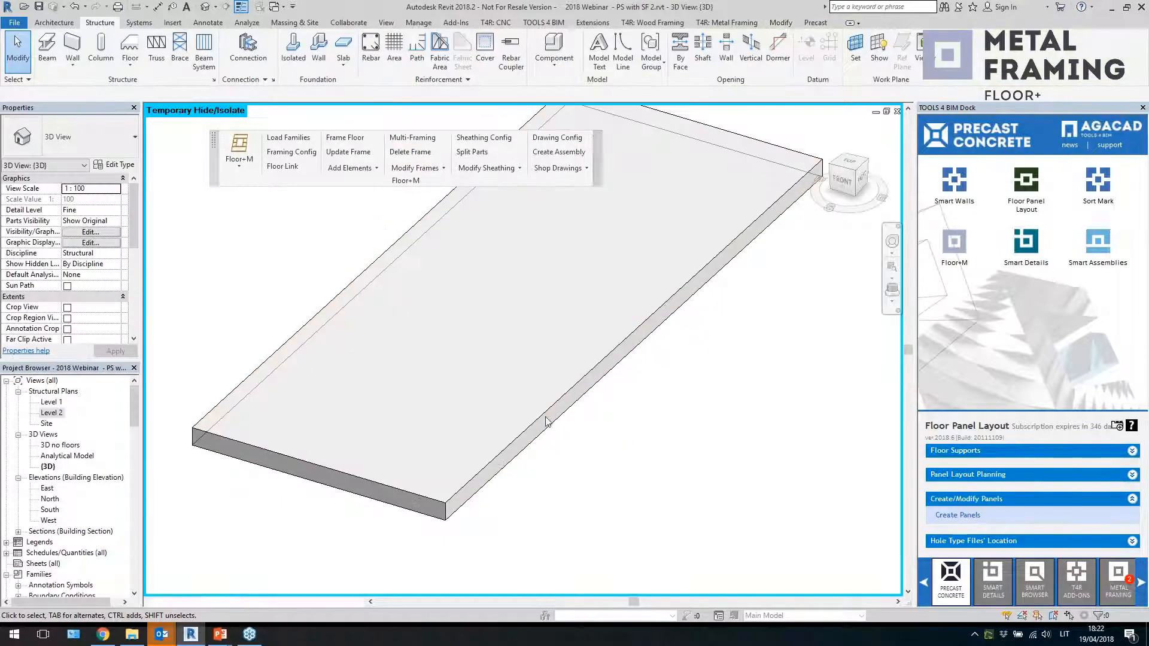
Select the DT warped floor and add flooring to it again with Add Flooring
{"action": "left_click", "coordinate": [545, 430]}
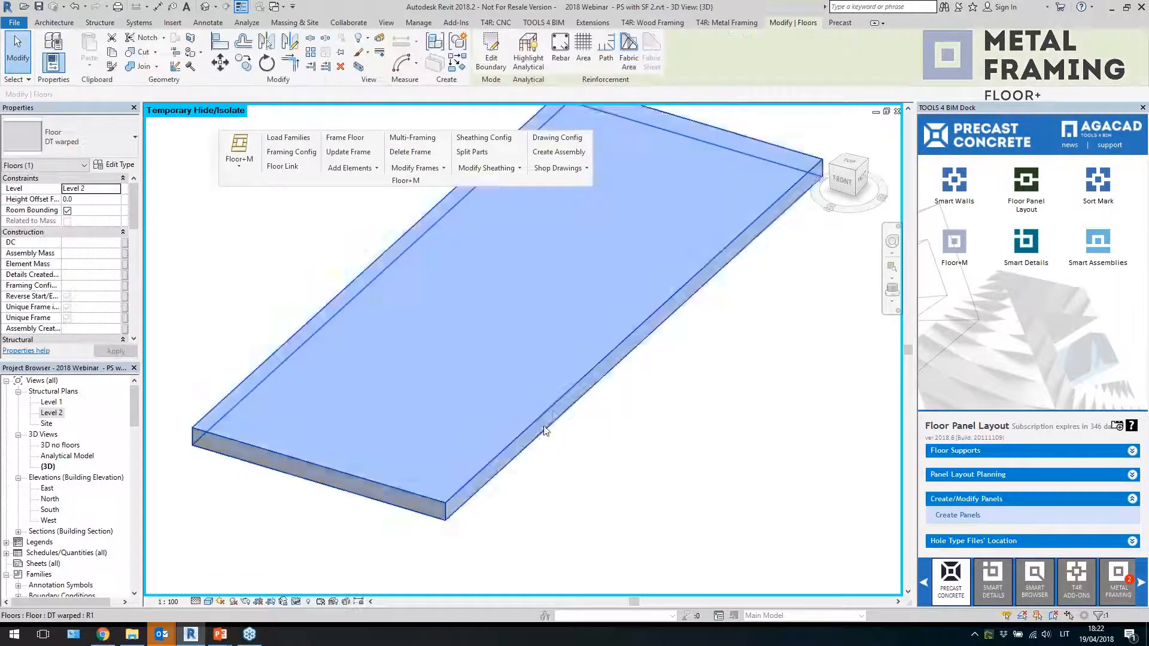
{"action": "left_click", "coordinate": [353, 169]}
{"action": "left_click", "coordinate": [356, 208]}
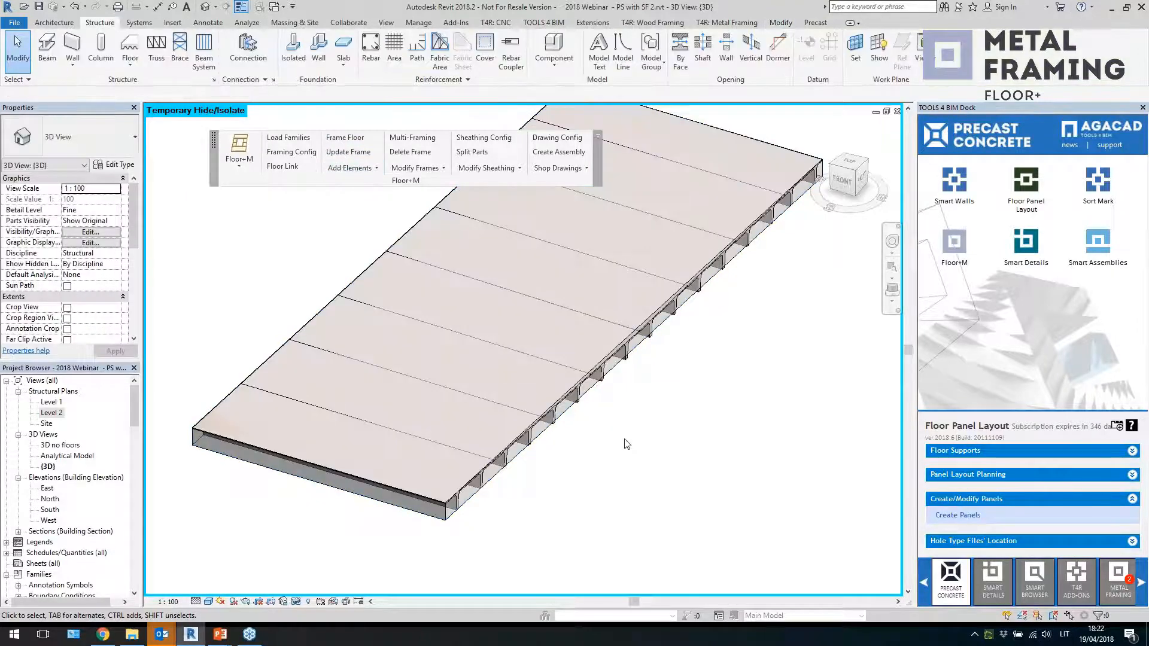
Switch to a side view and temporarily hide the floor so only the TT slab elements remain
{"action": "scroll", "coordinate": [603, 460], "scroll_direction": "down", "scroll_amount": 4}
{"action": "middle_click_drag", "start_coordinate": [584, 479], "coordinate": [636, 529], "text": "shift"}
{"action": "left_click_drag", "start_coordinate": [636, 530], "coordinate": [612, 496]}
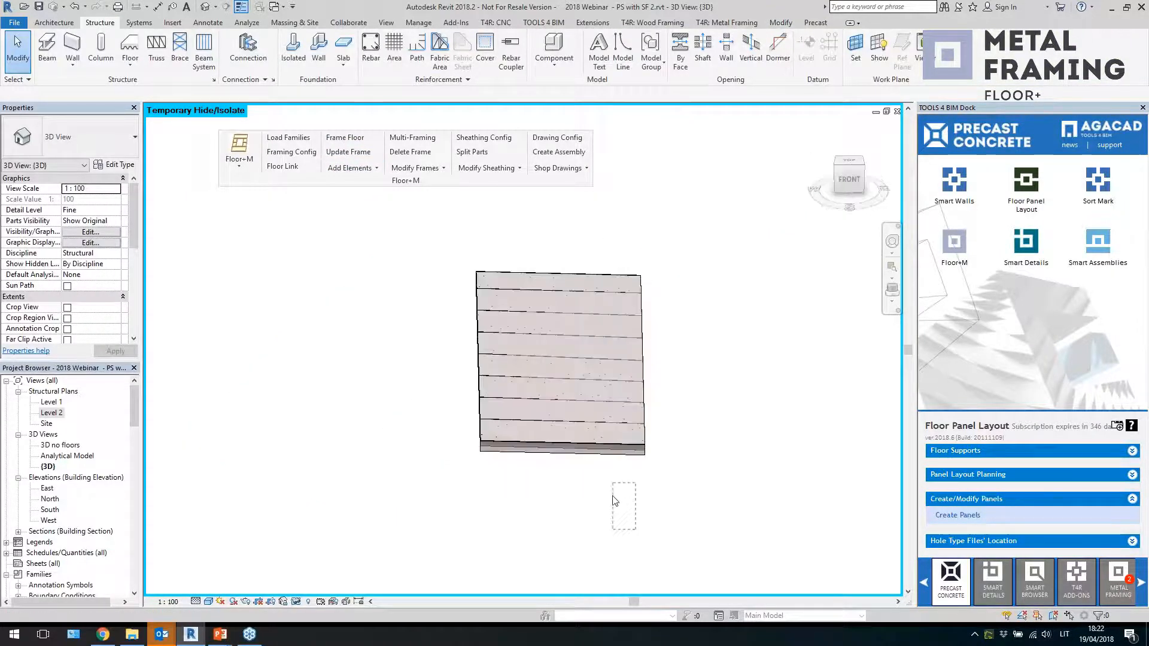
{"action": "left_click", "coordinate": [865, 179]}
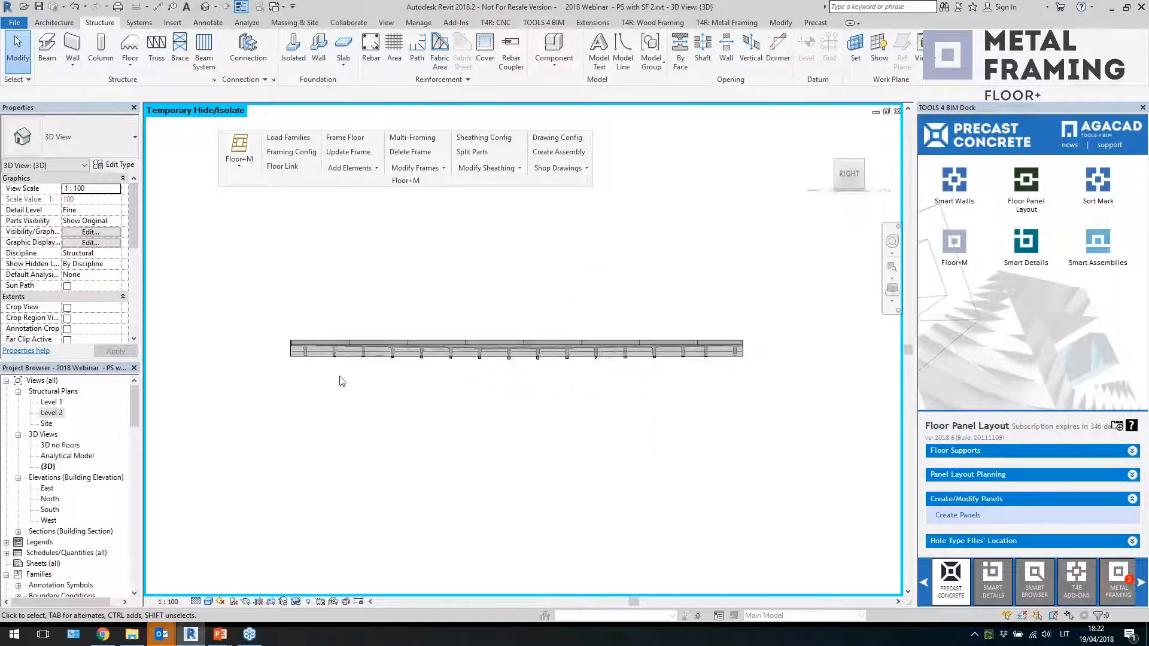
{"action": "scroll", "coordinate": [355, 379], "scroll_direction": "up", "scroll_amount": 2}
{"action": "left_click", "coordinate": [363, 332]}
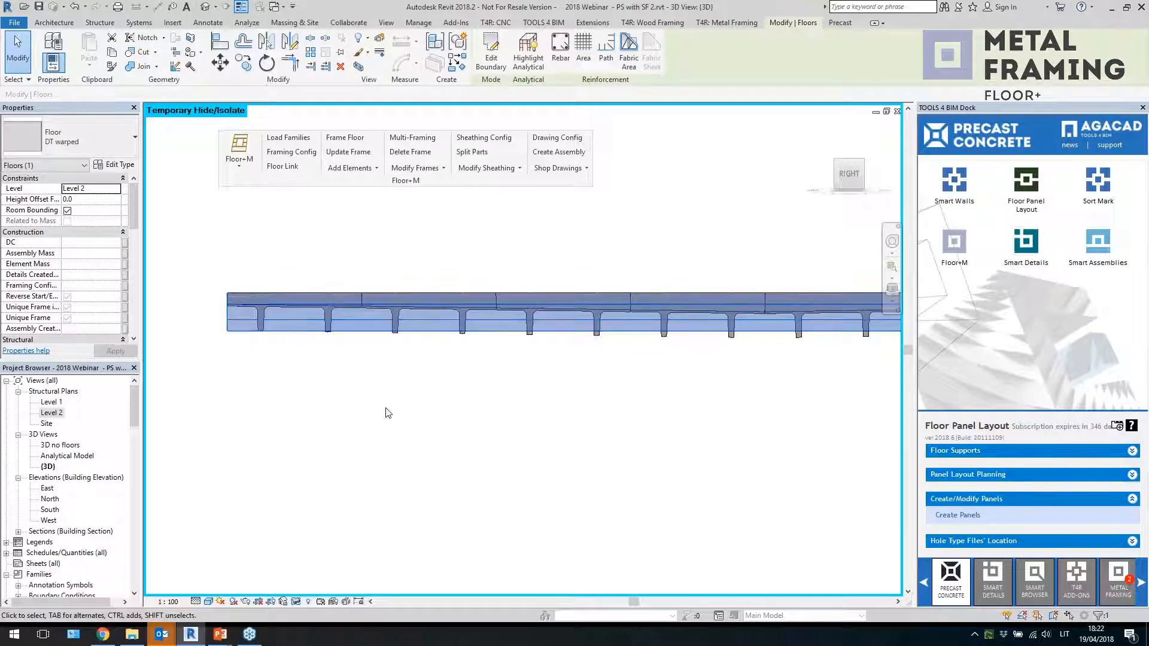
{"action": "key", "text": "h"}
{"action": "key", "text": "h"}
Select individual TT slab elements one by one in the side view to examine their profiles
{"action": "left_click", "coordinate": [328, 317]}
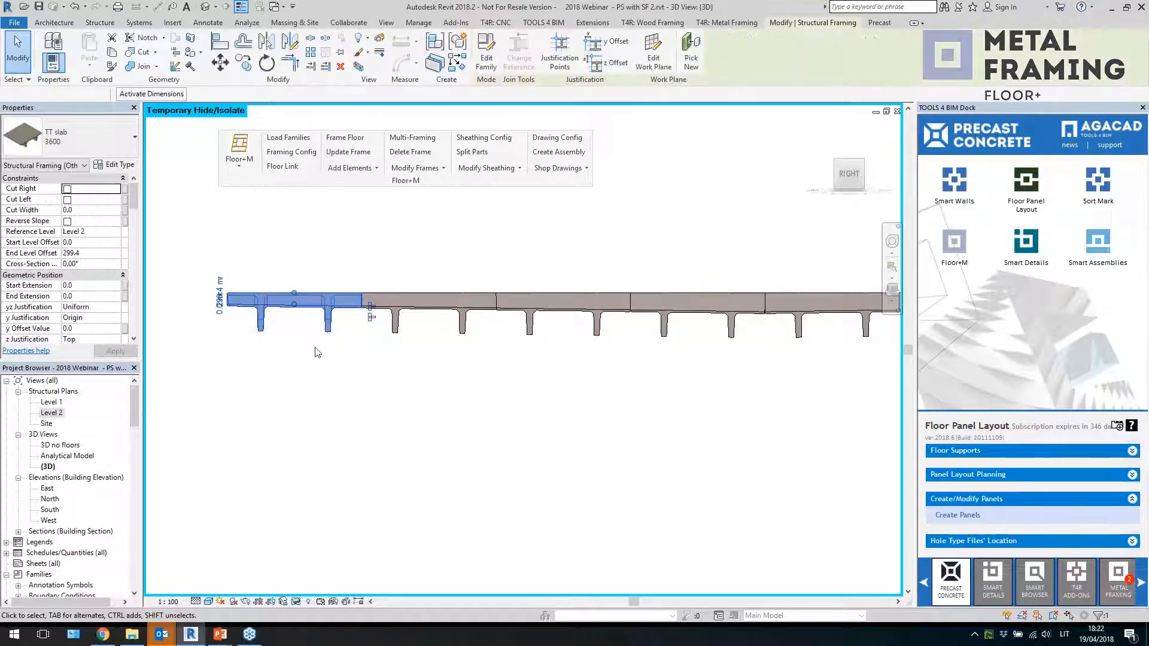
{"action": "left_click", "coordinate": [374, 362]}
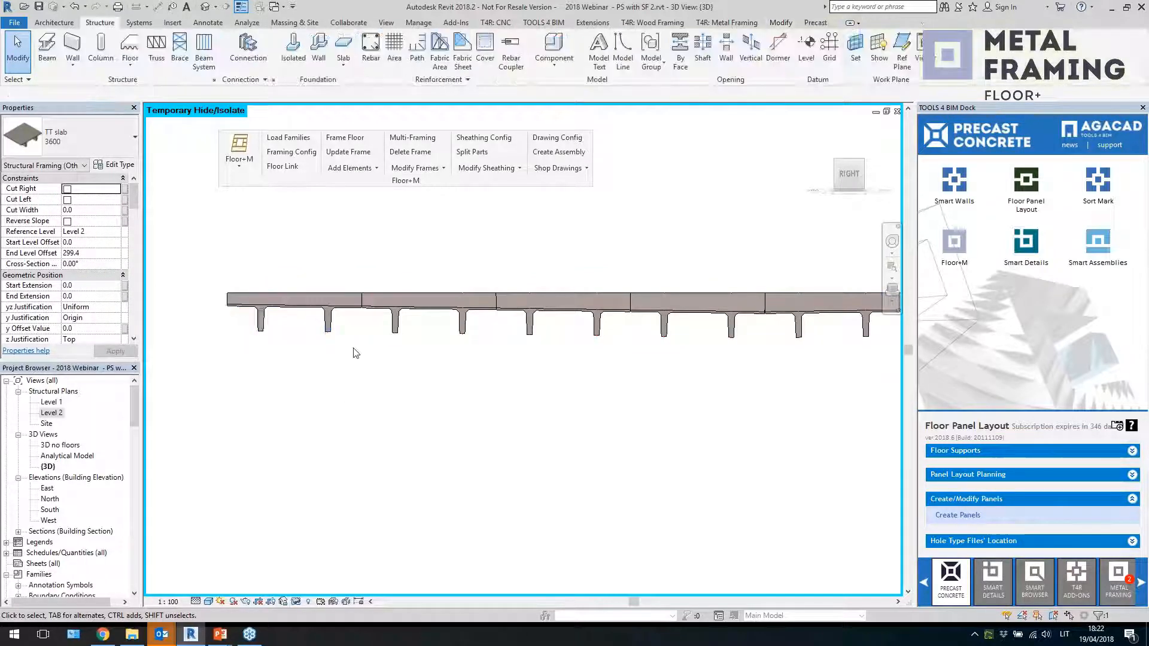
{"action": "left_click", "coordinate": [272, 295]}
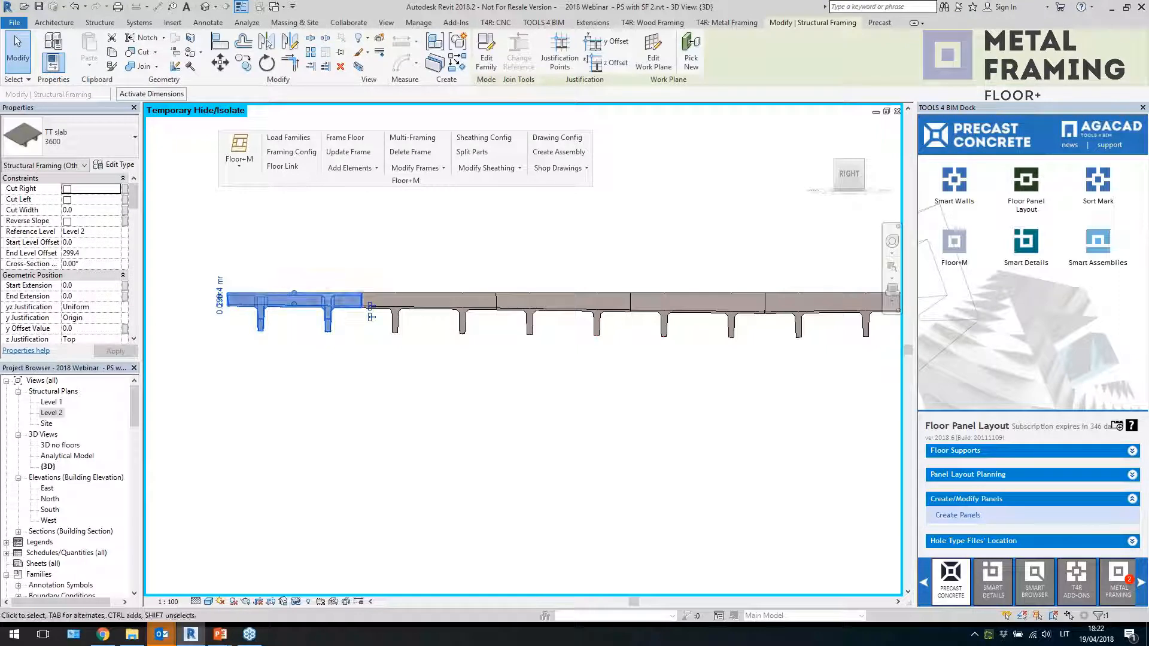
{"action": "left_click", "coordinate": [396, 330]}
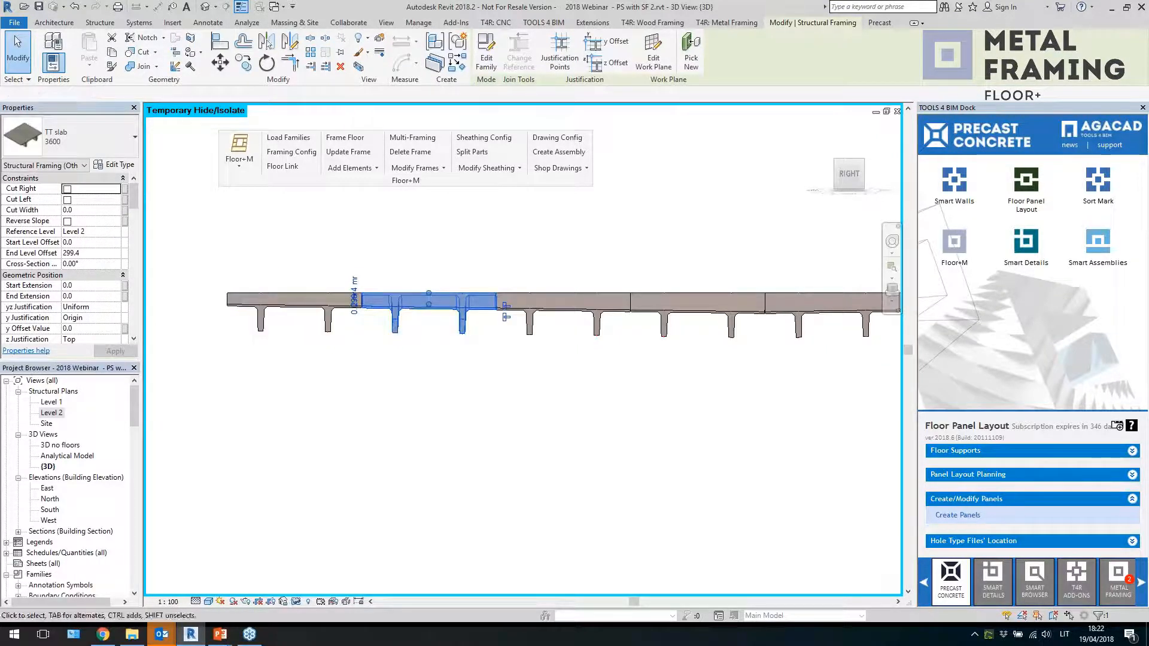
{"action": "left_click", "coordinate": [531, 331]}
{"action": "middle_click_drag", "start_coordinate": [636, 430], "coordinate": [569, 428]}
{"action": "scroll", "coordinate": [667, 399], "scroll_direction": "up", "scroll_amount": 3}
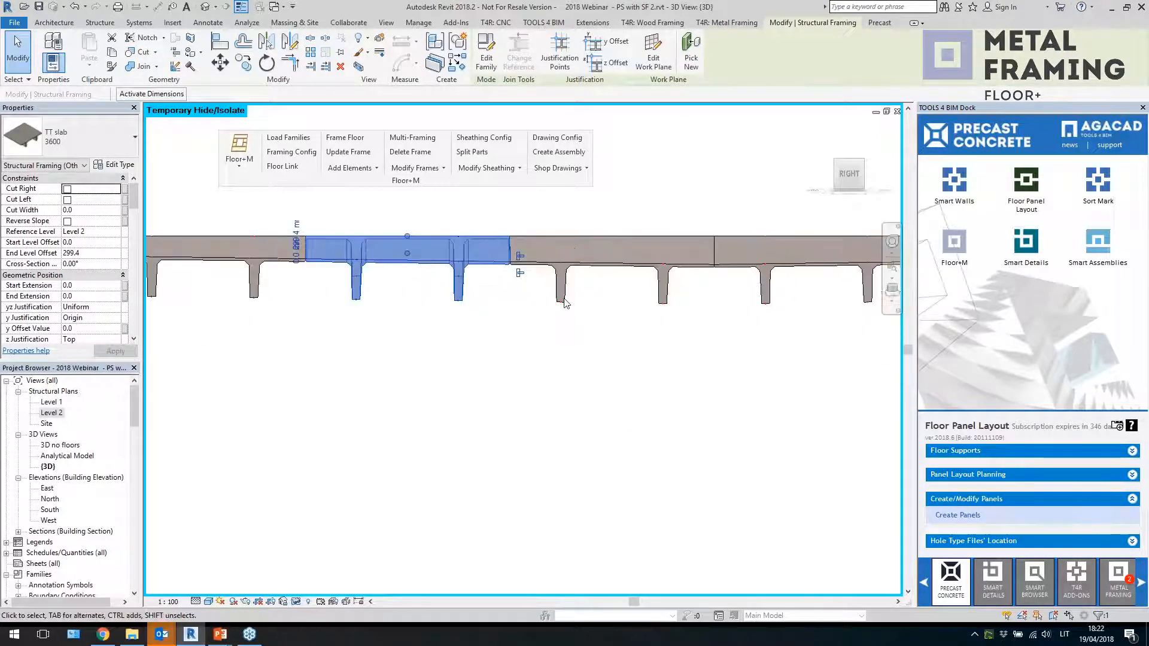
Orbit around a selected TT slab element to examine its position on the flooring
{"action": "left_click", "coordinate": [561, 298]}
{"action": "middle_click_drag", "start_coordinate": [672, 295], "coordinate": [673, 296]}
{"action": "middle_click_drag", "start_coordinate": [763, 402], "coordinate": [608, 413]}
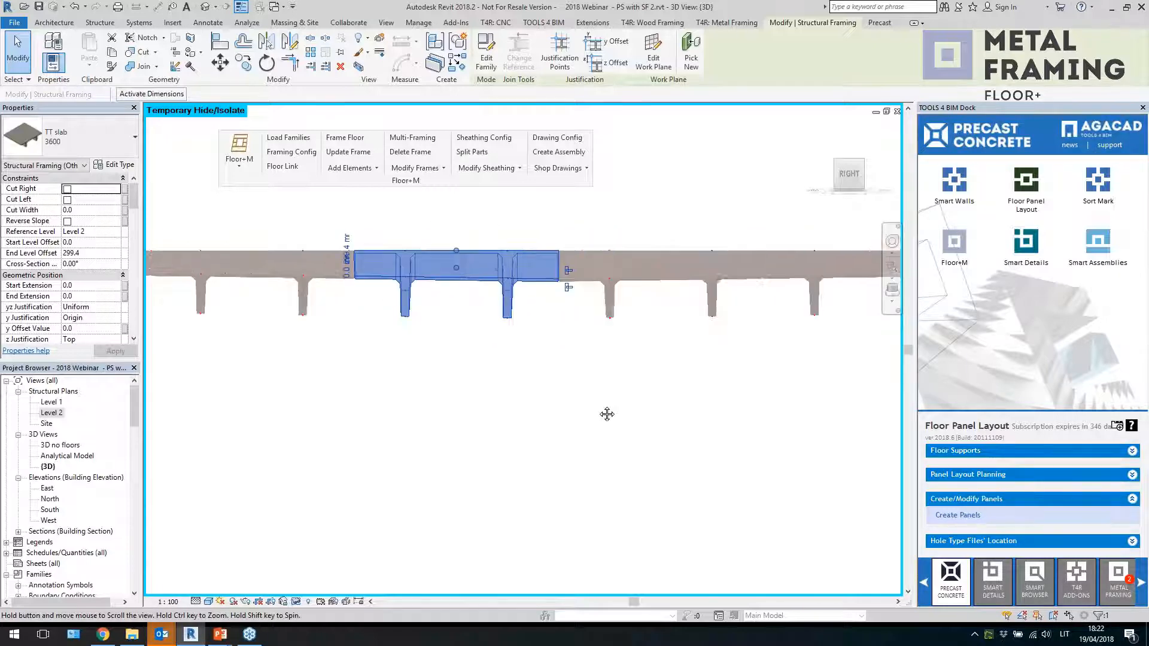
{"action": "middle_click_drag", "start_coordinate": [480, 362], "coordinate": [527, 469], "text": "shift"}
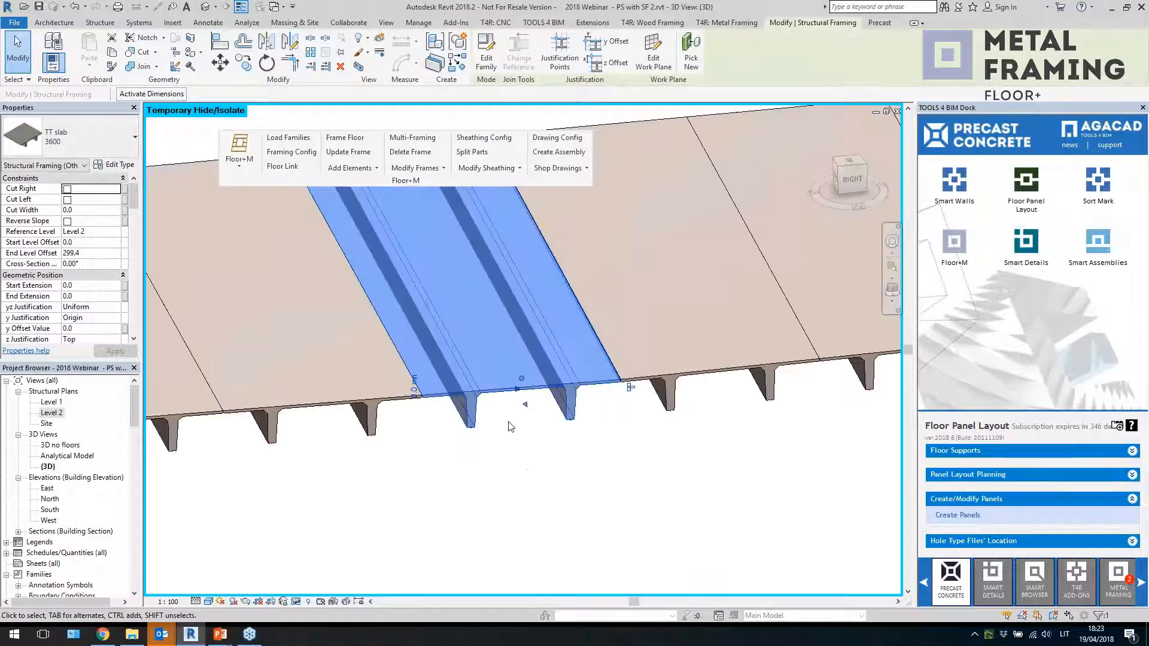
{"action": "scroll", "coordinate": [569, 384], "scroll_direction": "down", "scroll_amount": 3}
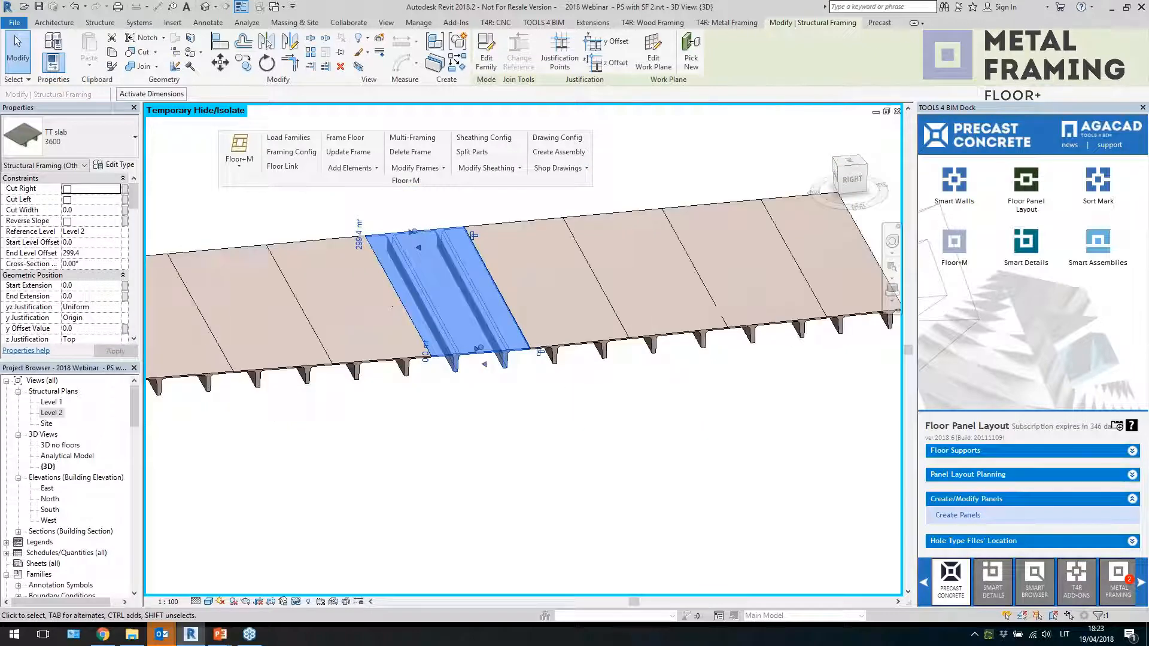
{"action": "middle_click_drag", "start_coordinate": [663, 401], "coordinate": [508, 450]}
{"action": "left_click", "coordinate": [460, 388]}
{"action": "left_click", "coordinate": [504, 380]}
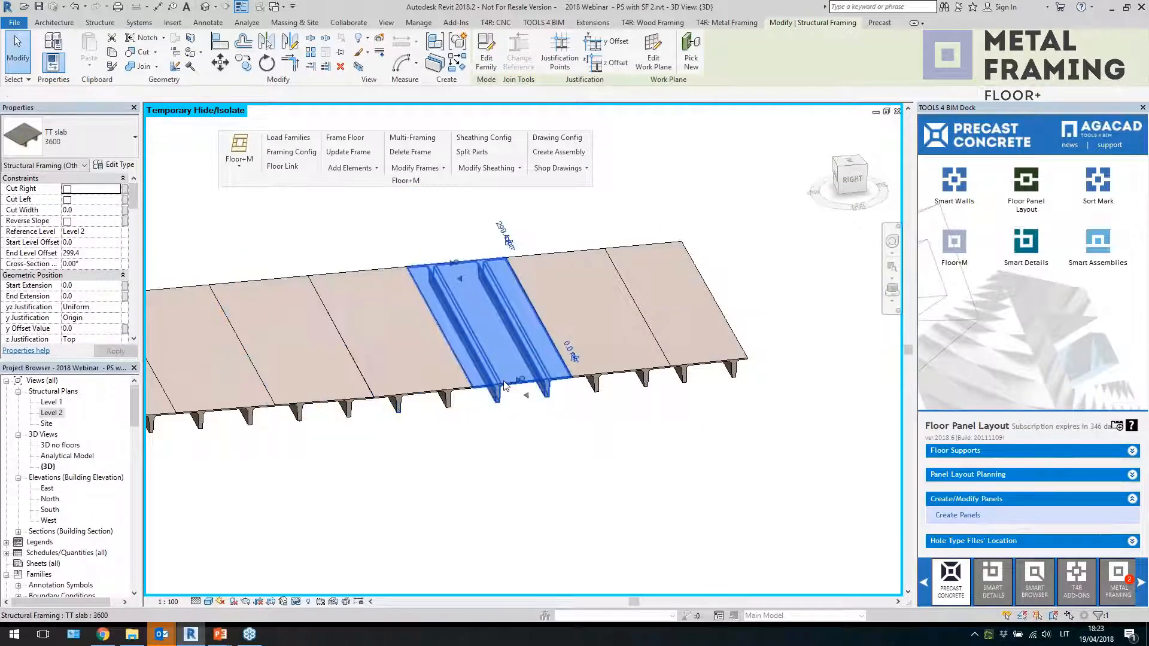
{"action": "left_click", "coordinate": [844, 183]}
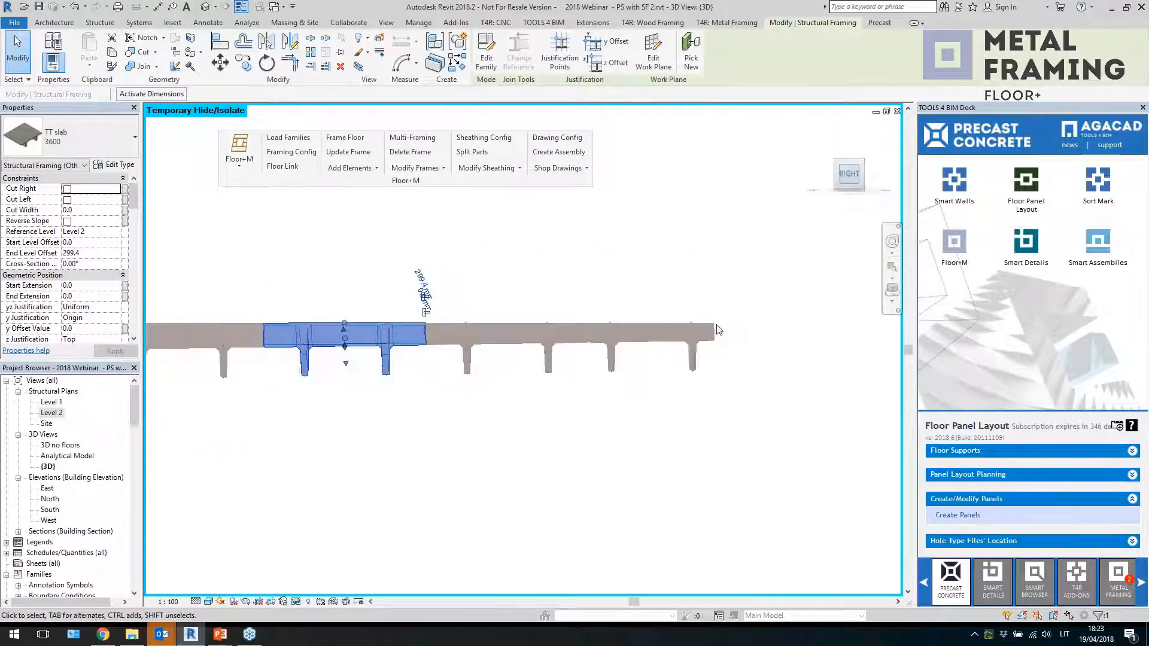
Select a TT slab element in the side view and review its type properties without changing them
{"action": "left_click", "coordinate": [577, 404]}
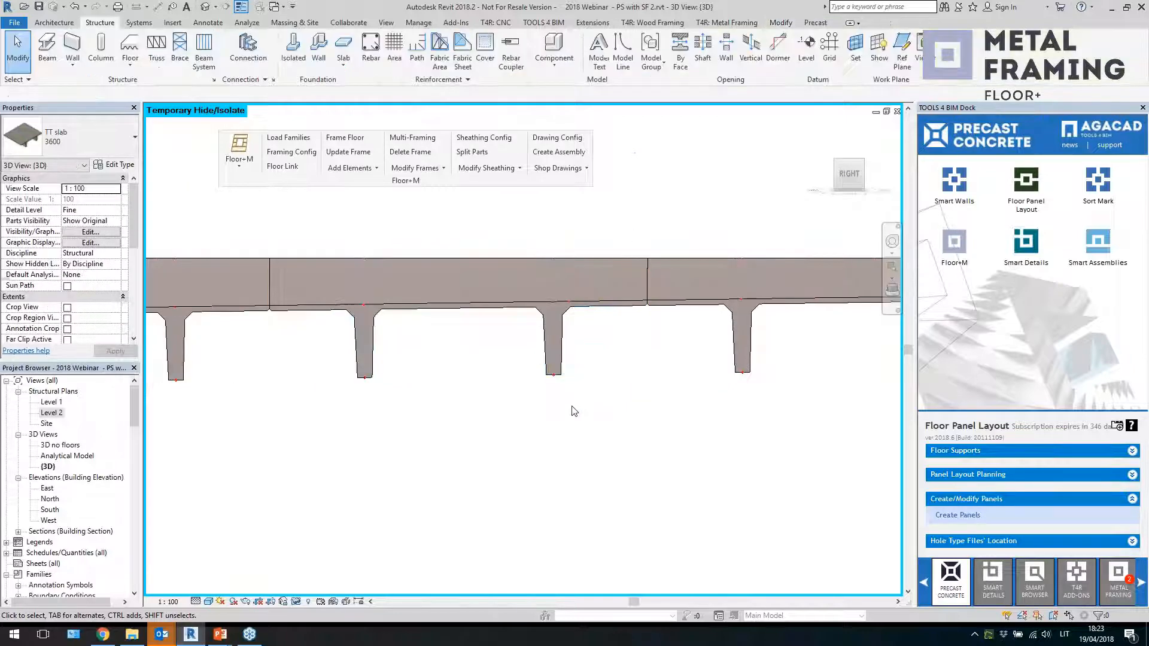
{"action": "scroll", "coordinate": [604, 345], "scroll_direction": "down", "scroll_amount": 3}
{"action": "scroll", "coordinate": [607, 345], "scroll_direction": "down", "scroll_amount": 4}
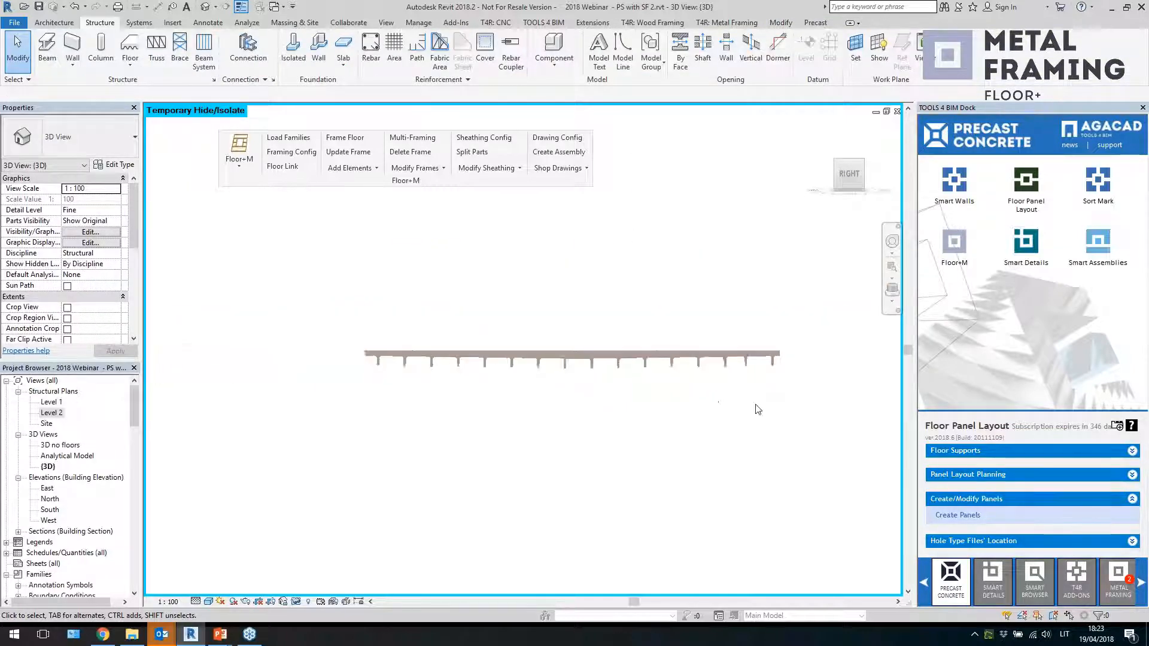
{"action": "left_click", "coordinate": [367, 343]}
{"action": "scroll", "coordinate": [611, 447], "scroll_direction": "up", "scroll_amount": 1}
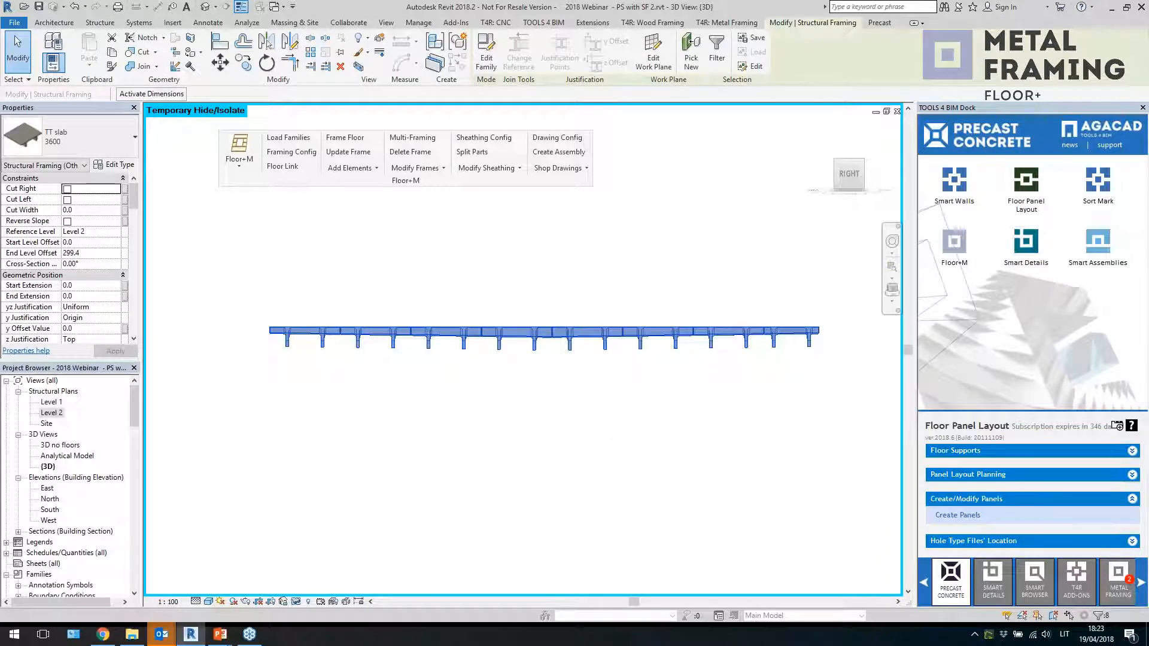
{"action": "left_click", "coordinate": [117, 166]}
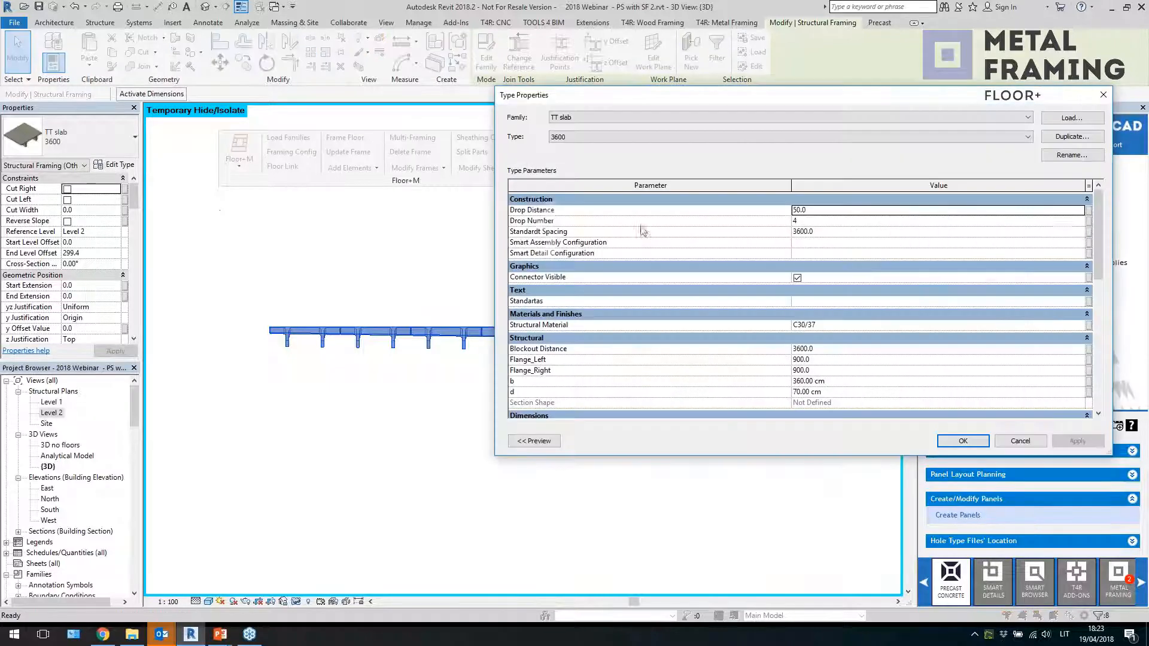
{"action": "left_click", "coordinate": [819, 221]}
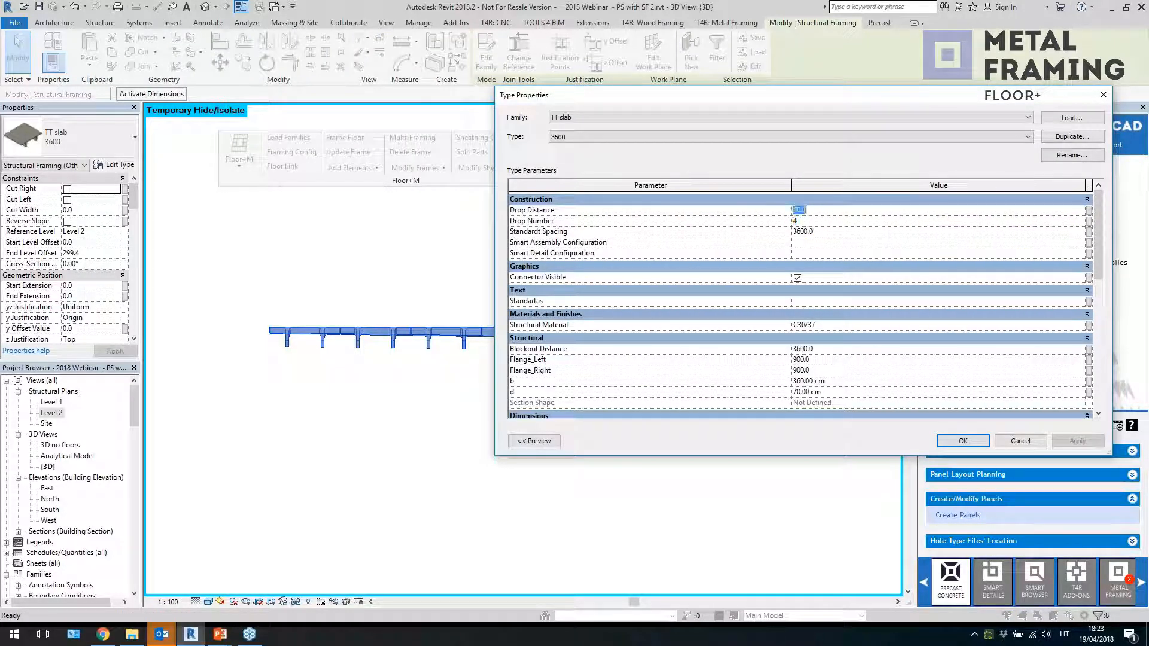
{"action": "left_click", "coordinate": [819, 221]}
{"action": "left_click", "coordinate": [1102, 96]}
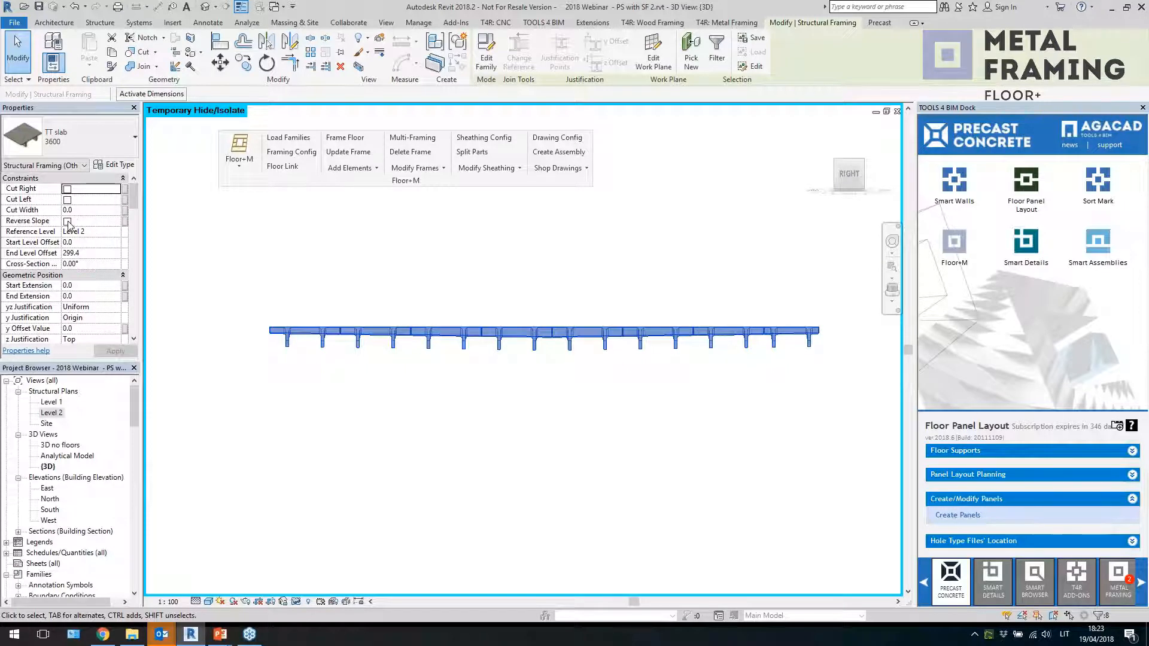
Turn on Reverse Slope for the selected TT slab element
{"action": "left_click", "coordinate": [65, 222]}
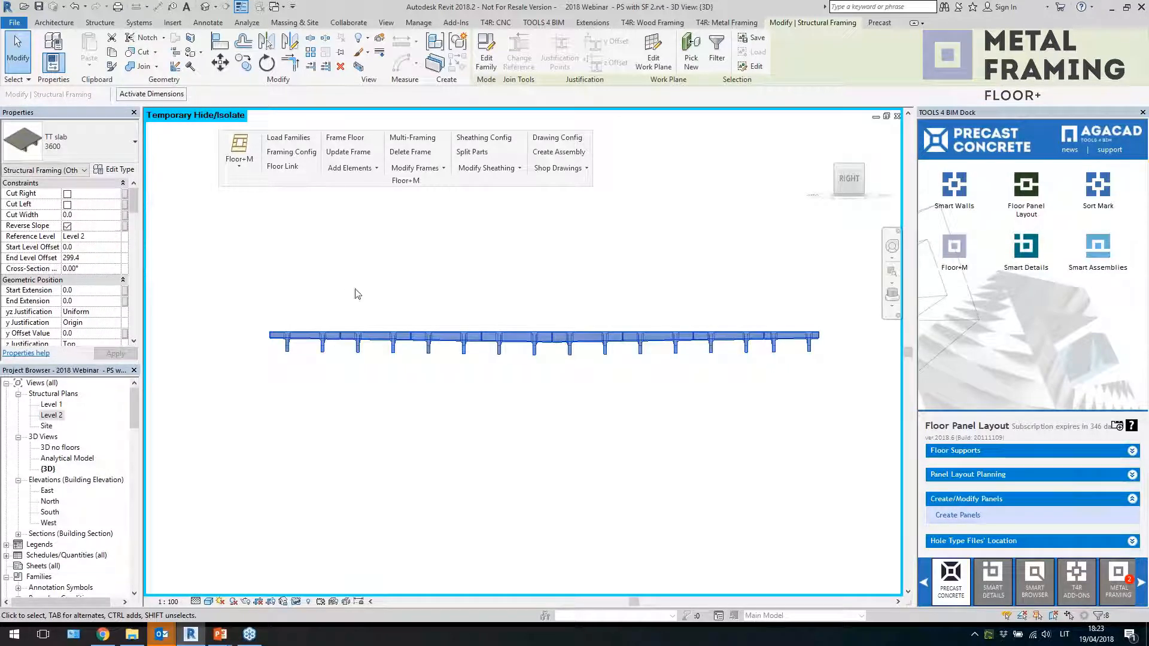
{"action": "left_click", "coordinate": [431, 302]}
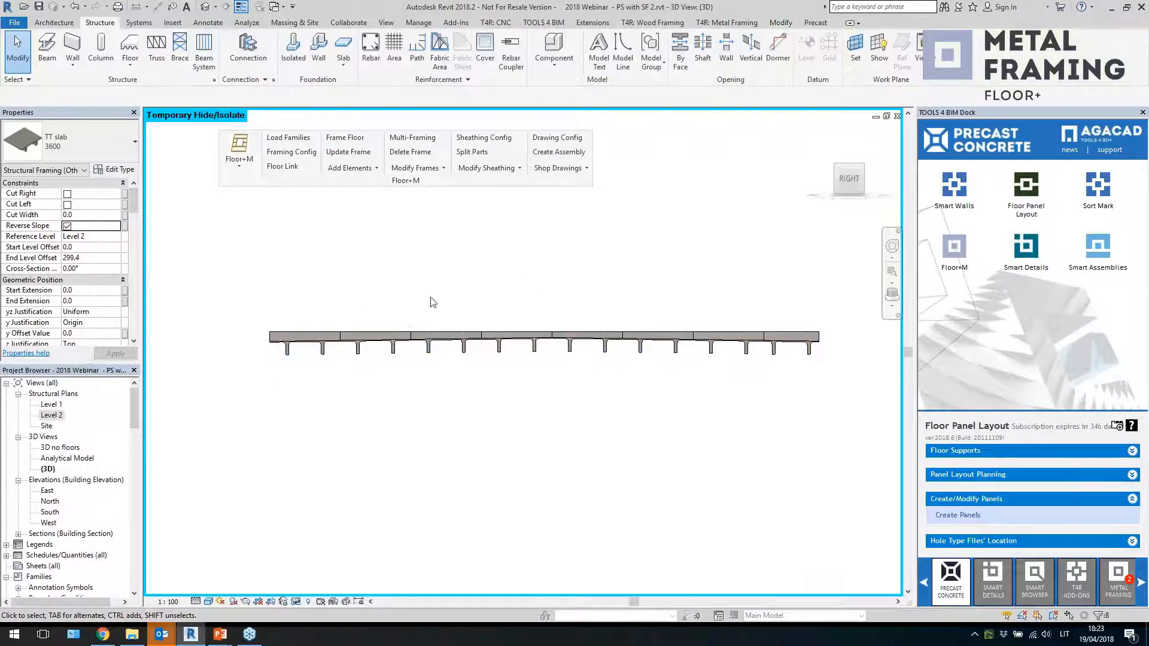
Reset the temporary hide/isolate so all model elements are shown again
{"action": "left_click", "coordinate": [372, 332]}
{"action": "middle_click_drag", "start_coordinate": [371, 332], "coordinate": [630, 313], "text": "shift"}
{"action": "middle_click_drag", "start_coordinate": [674, 386], "coordinate": [677, 360], "text": "shift"}
{"action": "scroll", "coordinate": [671, 384], "scroll_direction": "down", "scroll_amount": 3}
{"action": "scroll", "coordinate": [677, 360], "scroll_direction": "up", "scroll_amount": 2}
{"action": "left_click", "coordinate": [296, 601]}
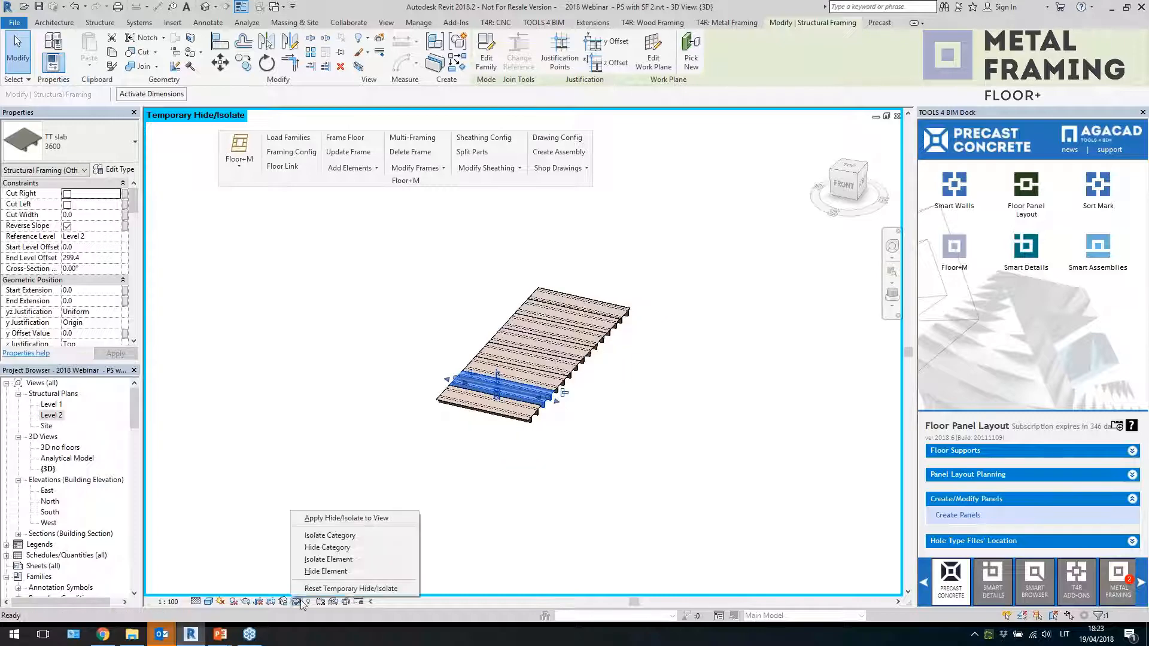
{"action": "left_click", "coordinate": [359, 589]}
Open the DT warped floor's boundary sketch, review its slope arrow, and finish the sketch
{"action": "scroll", "coordinate": [545, 443], "scroll_direction": "up", "scroll_amount": 5}
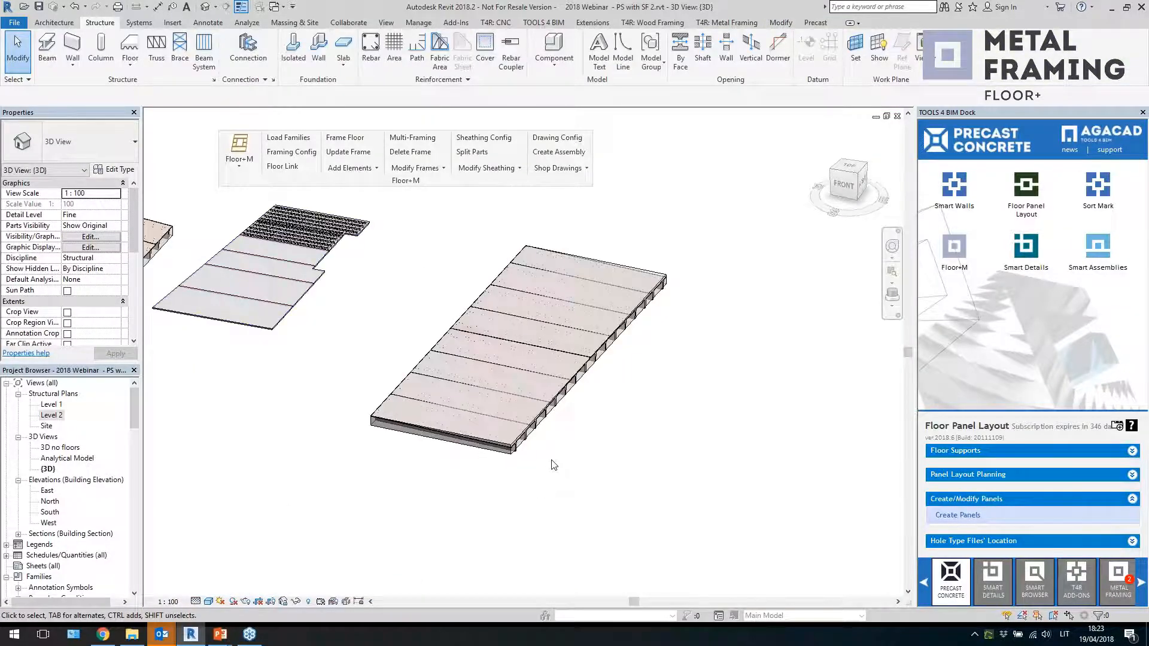
{"action": "left_click", "coordinate": [526, 434]}
{"action": "scroll", "coordinate": [553, 485], "scroll_direction": "down", "scroll_amount": 4}
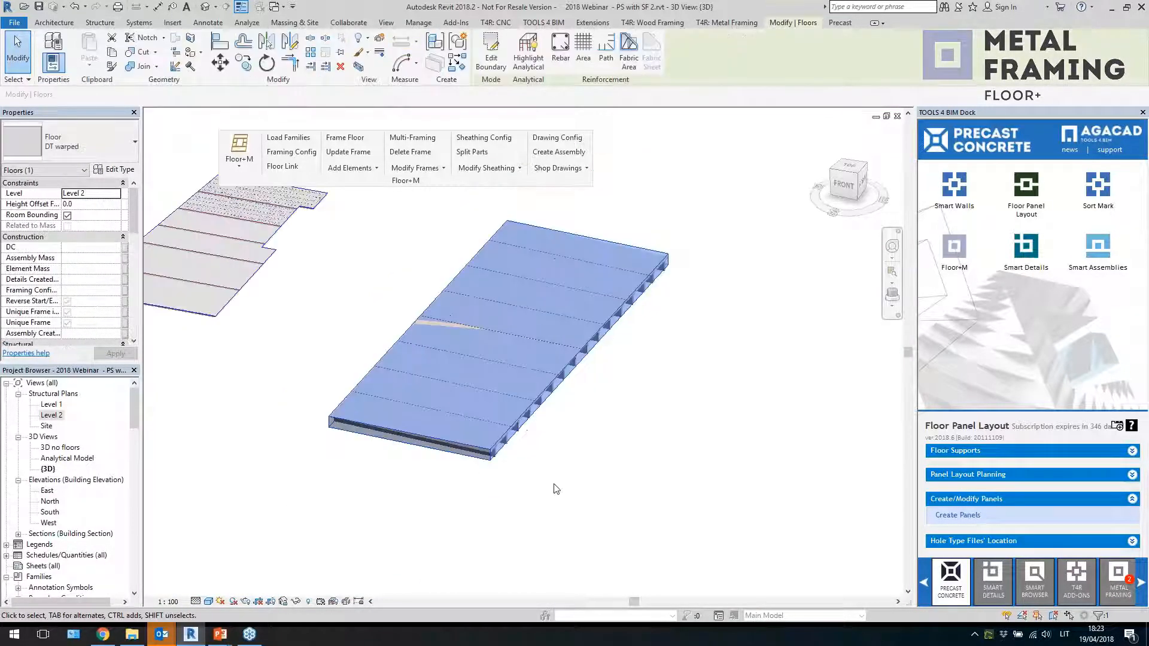
{"action": "middle_click_drag", "start_coordinate": [554, 482], "coordinate": [581, 477], "text": "shift"}
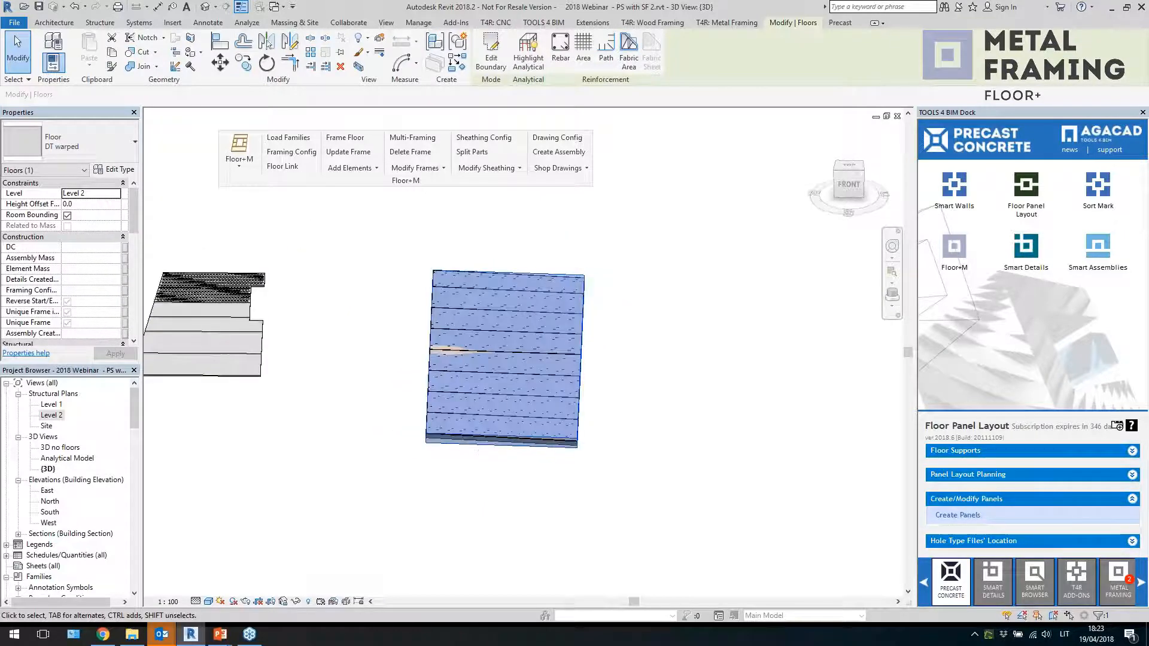
{"action": "left_click", "coordinate": [490, 57]}
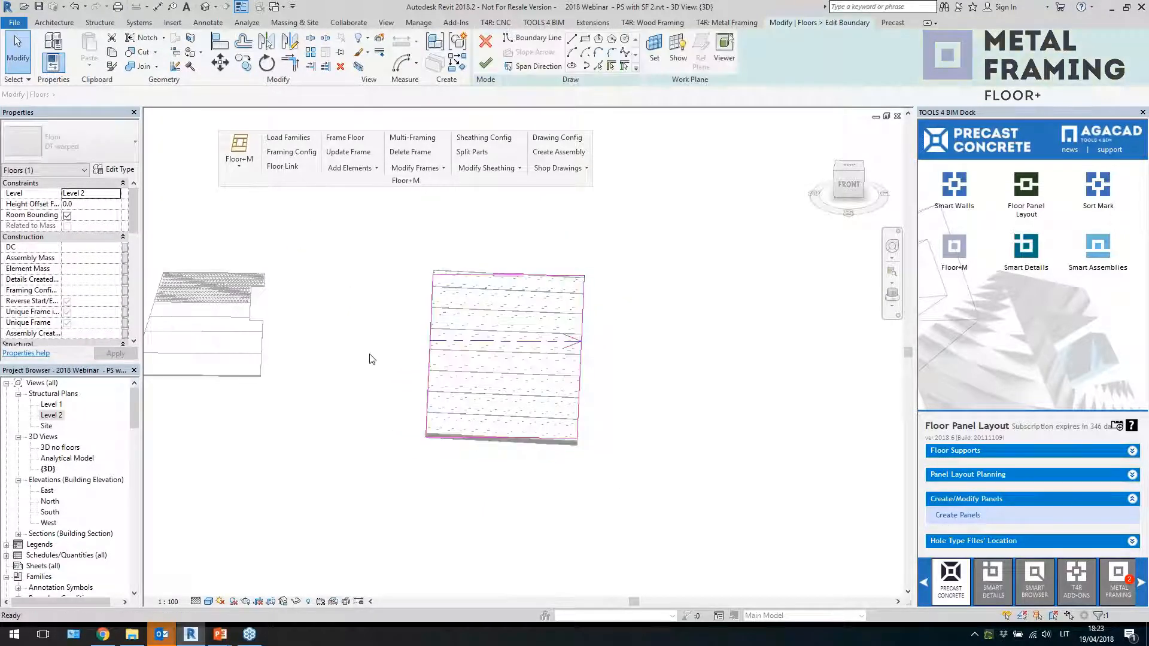
{"action": "middle_click_drag", "start_coordinate": [372, 359], "coordinate": [401, 353], "text": "shift"}
{"action": "left_click", "coordinate": [549, 350]}
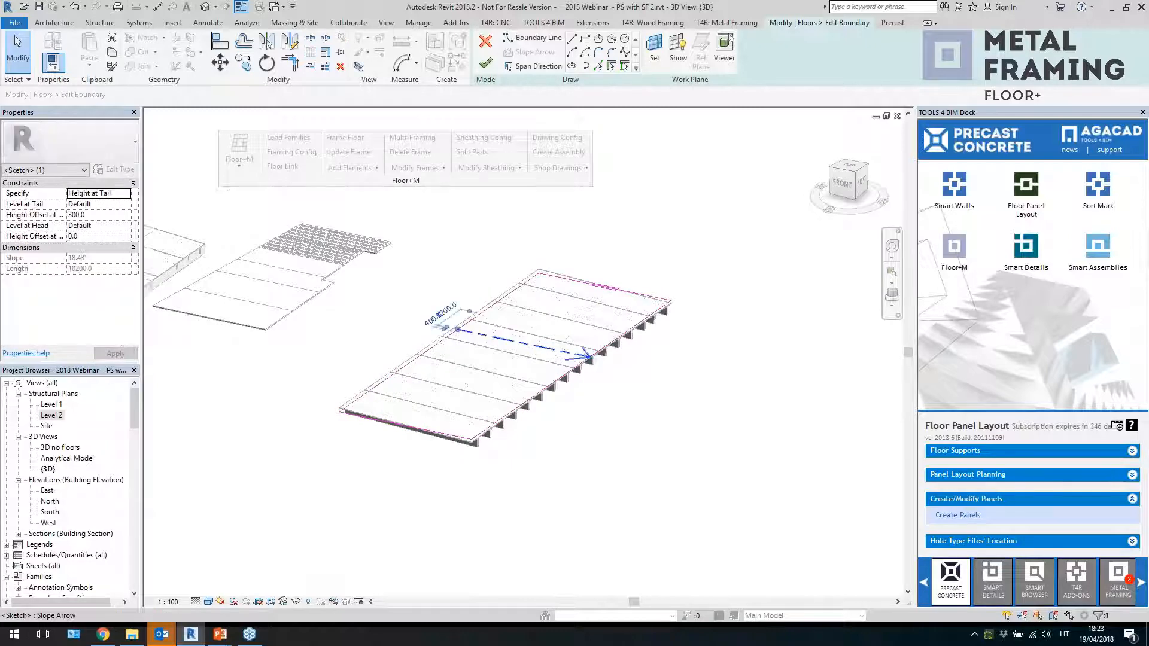
{"action": "scroll", "coordinate": [486, 359], "scroll_direction": "up", "scroll_amount": 2}
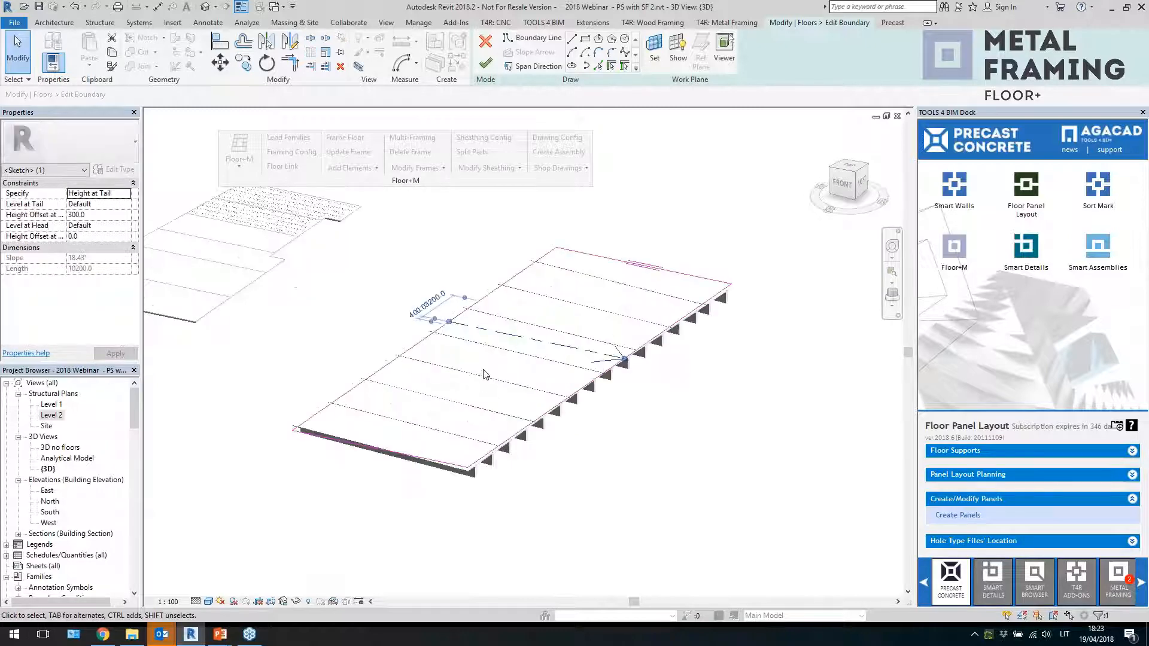
{"action": "left_click", "coordinate": [637, 466]}
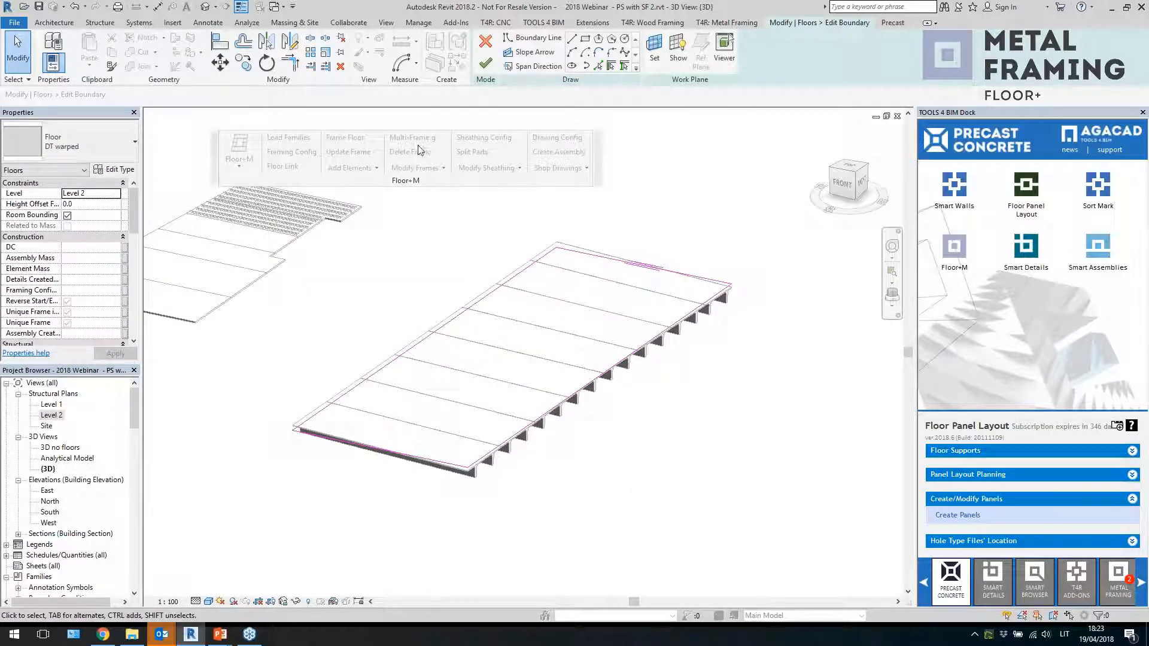
{"action": "left_click", "coordinate": [485, 63]}
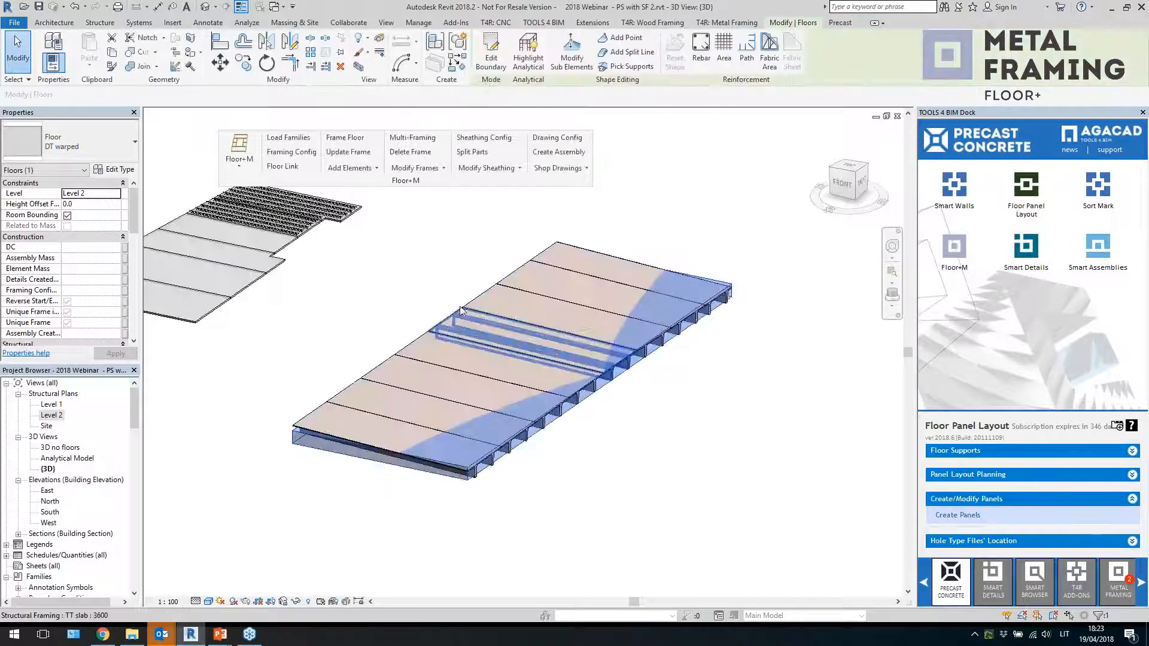
Run Update Frame on the selected DT warped floor to refresh its TT slab elements
{"action": "middle_click_drag", "start_coordinate": [356, 305], "coordinate": [363, 301], "text": "shift"}
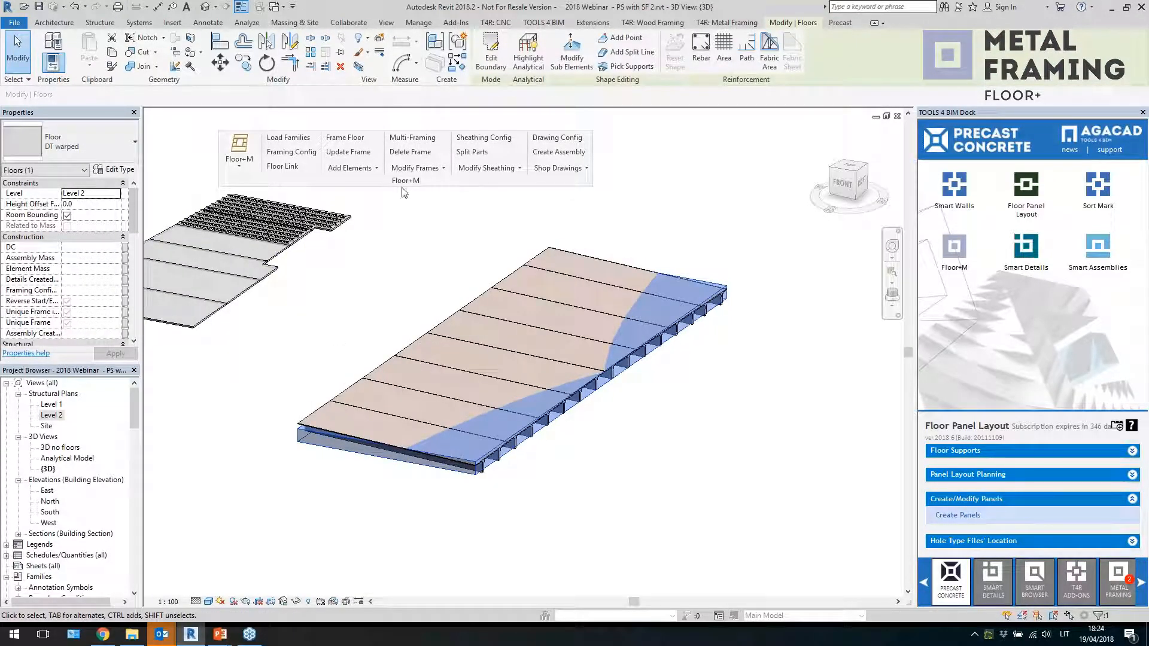
{"action": "left_click", "coordinate": [348, 151]}
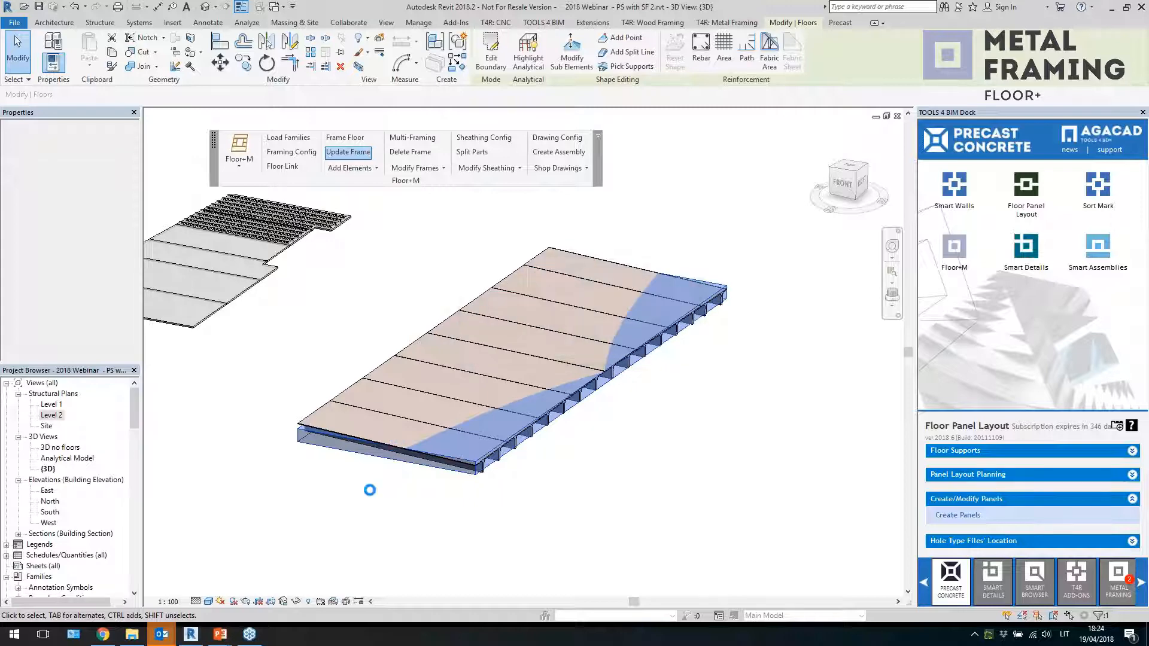
{"action": "scroll", "coordinate": [458, 462], "scroll_direction": "up", "scroll_amount": 1}
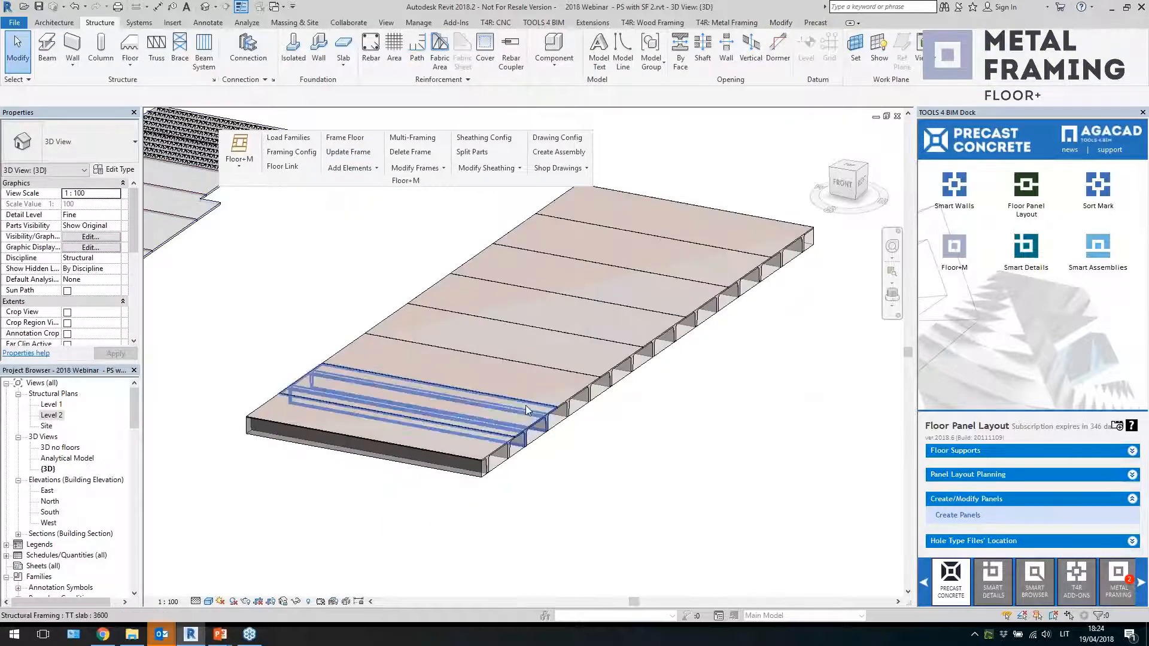
Select a TT slab and orbit around the DT warped flooring to examine the updated elements
{"action": "left_click", "coordinate": [528, 407]}
{"action": "middle_click_drag", "start_coordinate": [653, 479], "coordinate": [578, 484], "text": "shift"}
{"action": "left_click", "coordinate": [508, 483]}
{"action": "scroll", "coordinate": [508, 482], "scroll_direction": "down", "scroll_amount": 4}
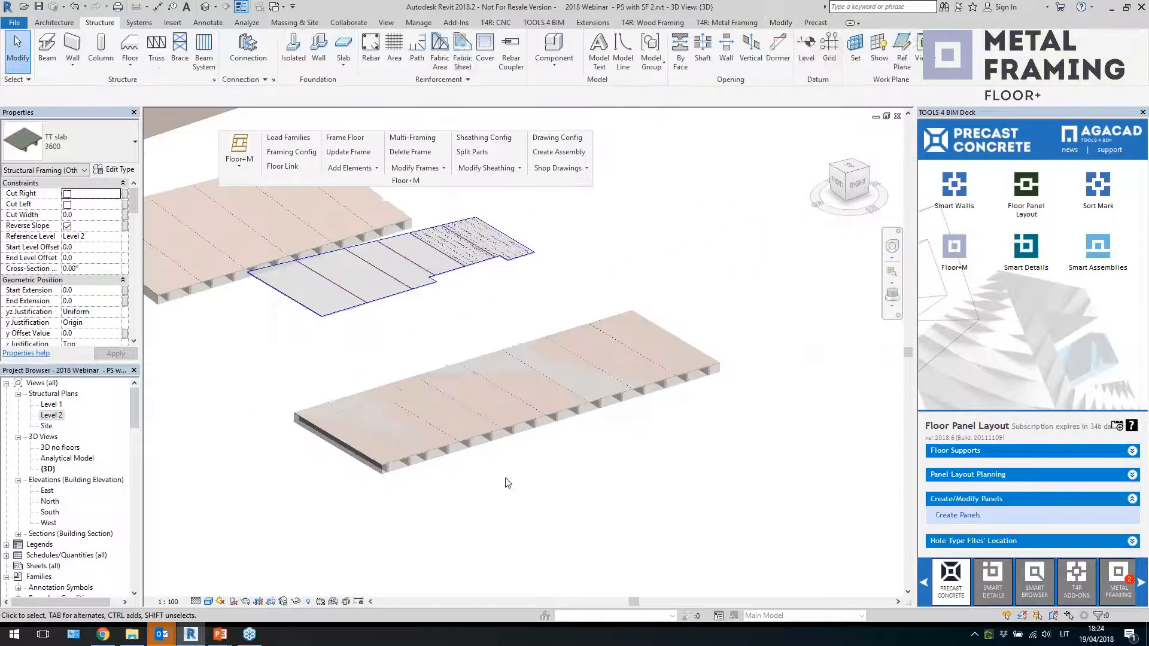
{"action": "middle_click_drag", "start_coordinate": [625, 447], "coordinate": [647, 457], "text": "shift"}
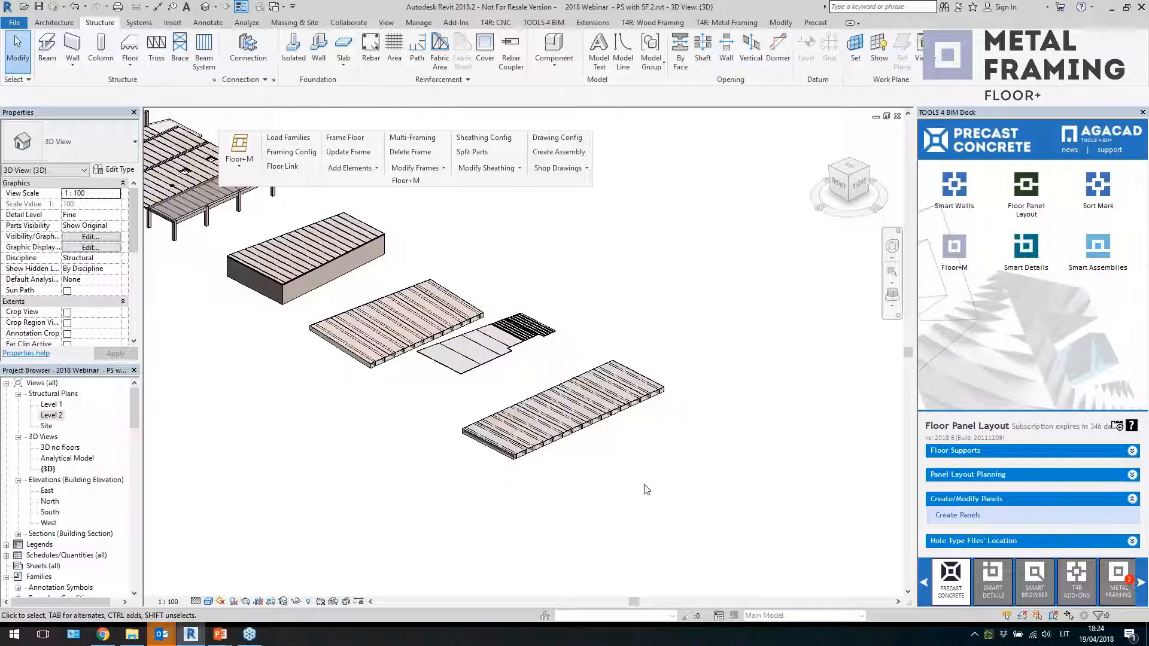
Navigate to the main building floor and select hollow-core slab elements to examine them
{"action": "scroll", "coordinate": [648, 493], "scroll_direction": "down", "scroll_amount": 2}
{"action": "middle_click_drag", "start_coordinate": [616, 499], "coordinate": [664, 500], "text": "shift"}
{"action": "middle_click_drag", "start_coordinate": [144, 326], "coordinate": [357, 353]}
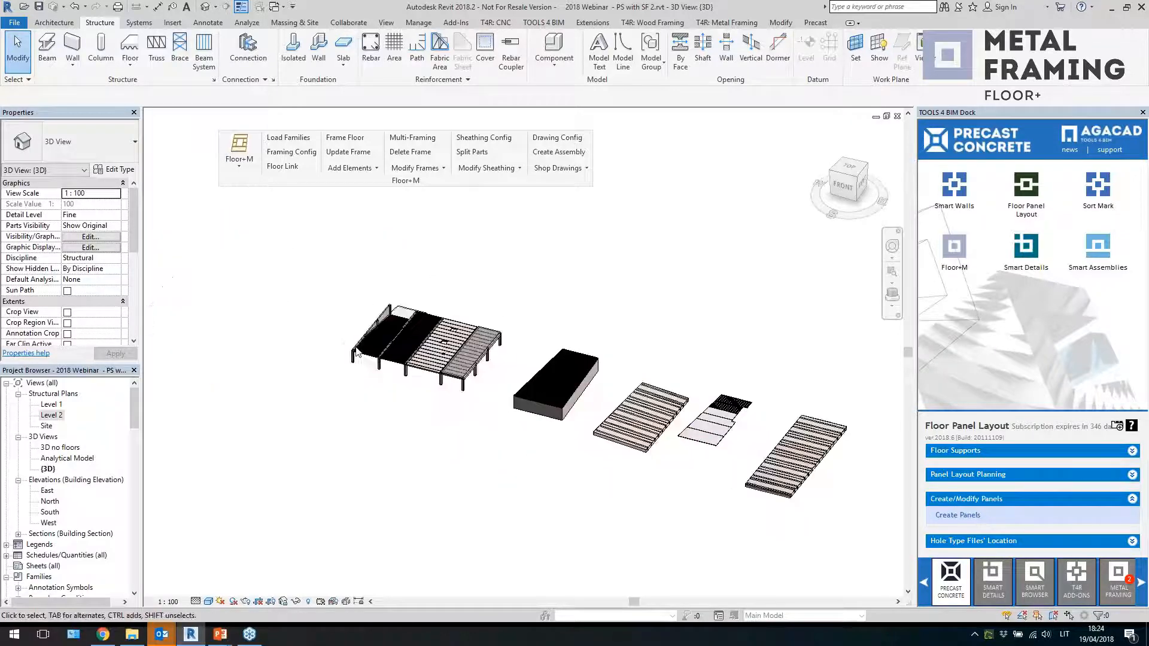
{"action": "scroll", "coordinate": [358, 353], "scroll_direction": "up", "scroll_amount": 5}
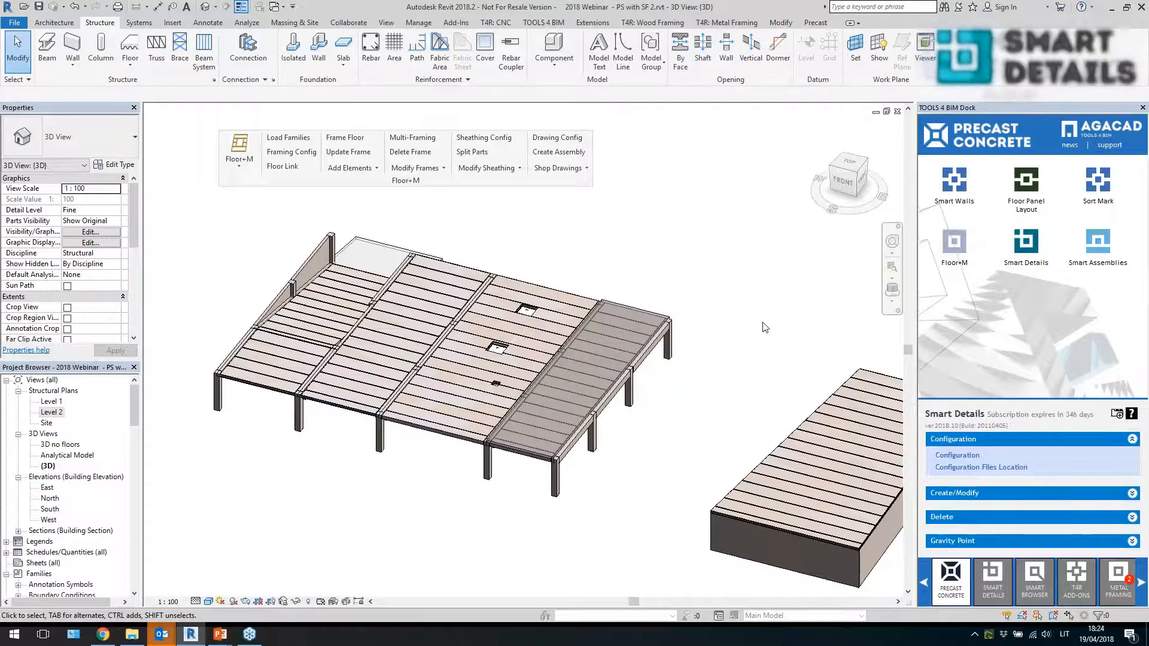
{"action": "middle_click_drag", "start_coordinate": [736, 385], "coordinate": [718, 365]}
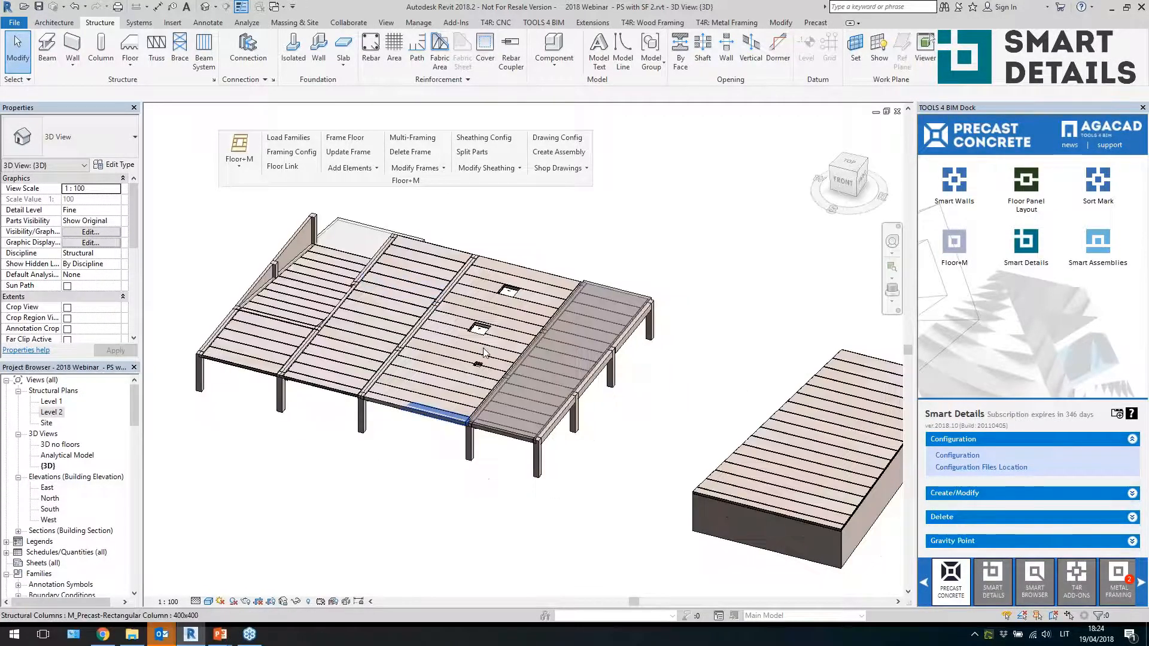
{"action": "scroll", "coordinate": [452, 367], "scroll_direction": "up", "scroll_amount": 3}
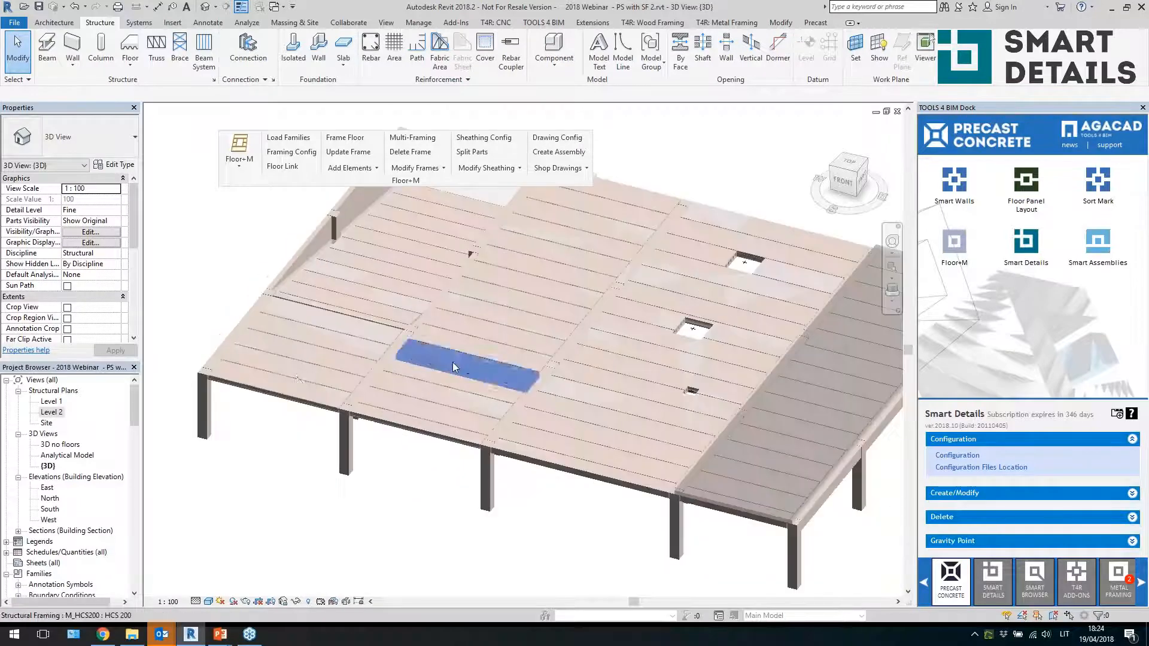
{"action": "left_click", "coordinate": [453, 367]}
{"action": "left_click", "coordinate": [496, 298]}
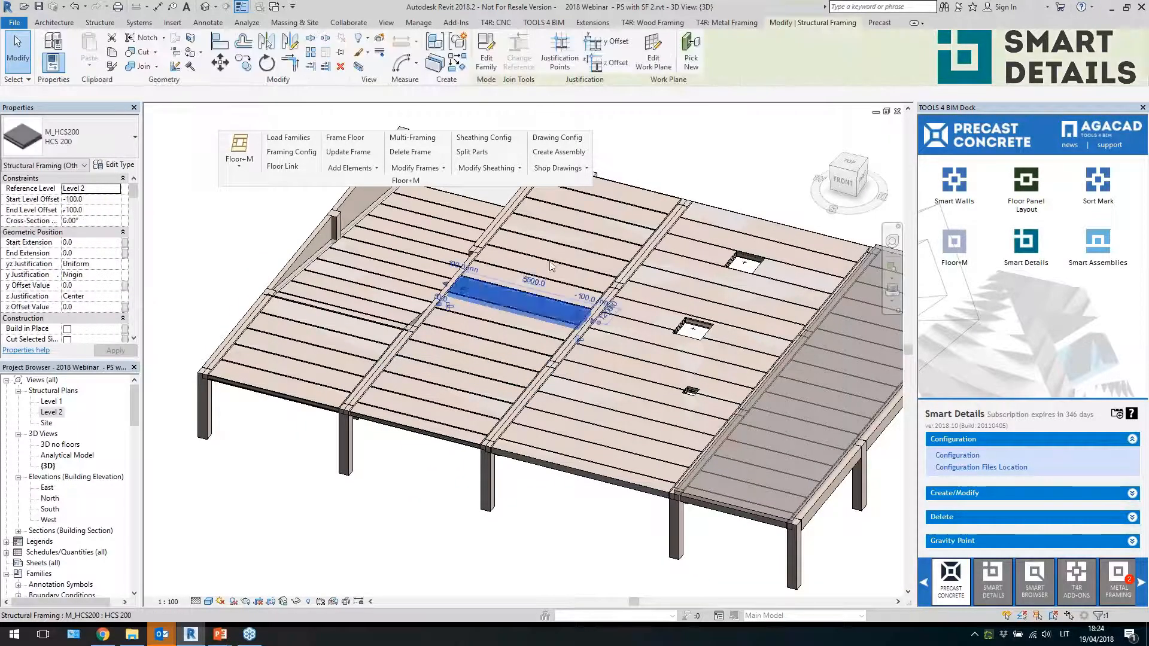
{"action": "scroll", "coordinate": [375, 358], "scroll_direction": "down", "scroll_amount": 2}
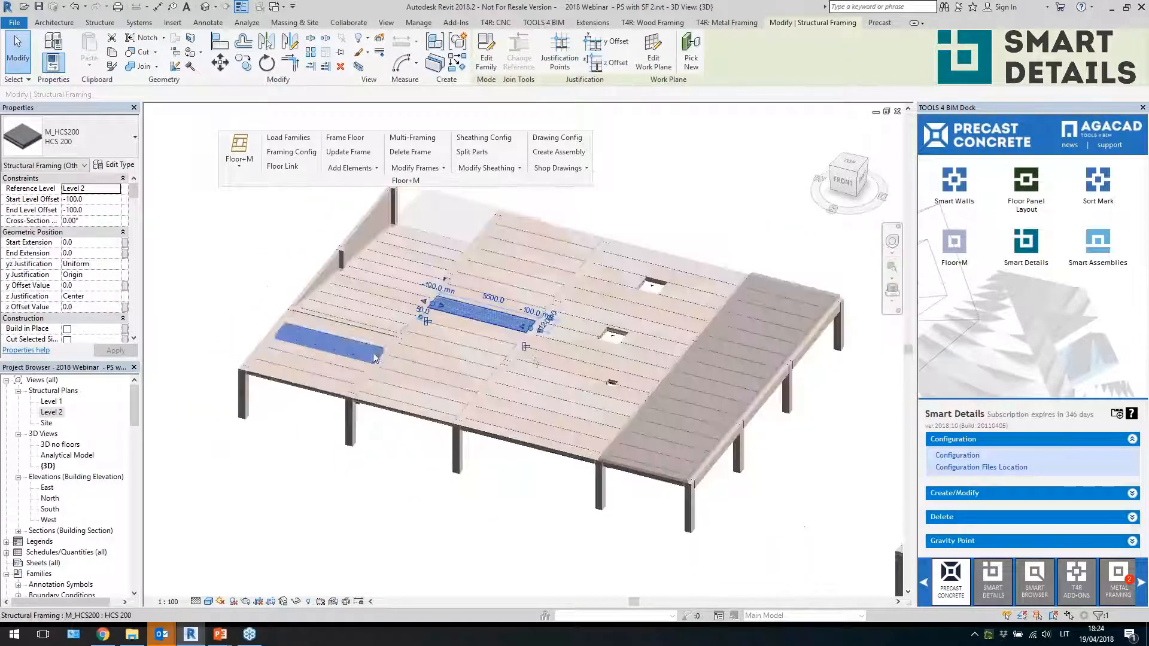
{"action": "key", "text": "Escape"}
{"action": "scroll", "coordinate": [453, 374], "scroll_direction": "down", "scroll_amount": 1}
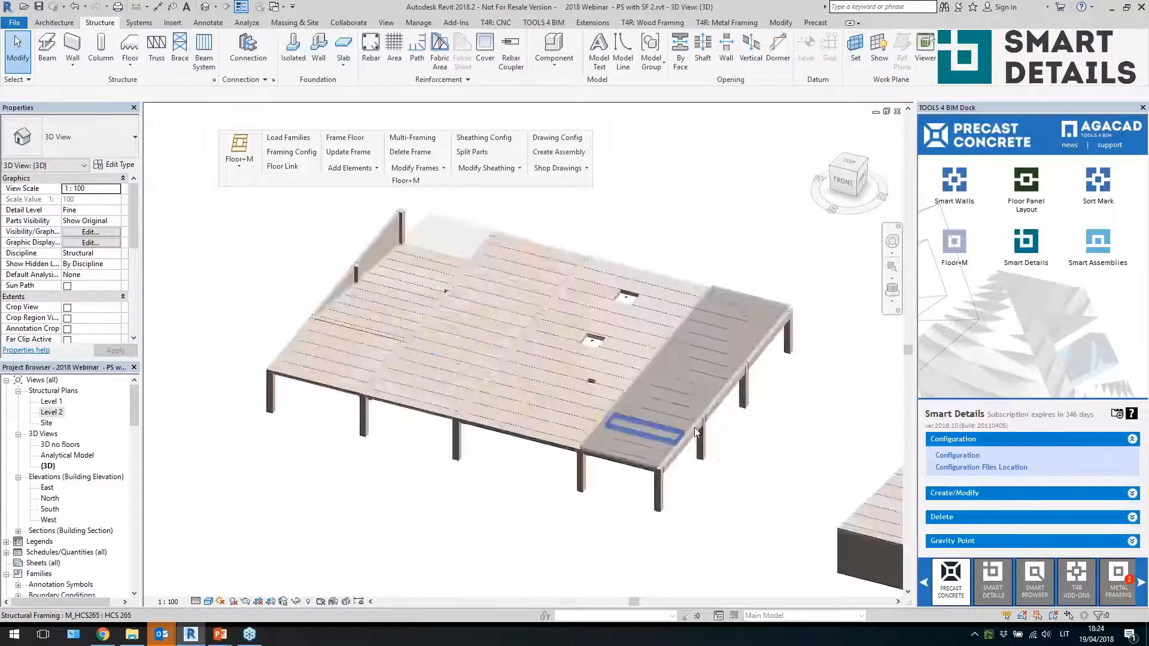
{"action": "middle_click_drag", "start_coordinate": [797, 478], "coordinate": [638, 382], "text": "shift"}
{"action": "scroll", "coordinate": [638, 383], "scroll_direction": "down", "scroll_amount": 1}
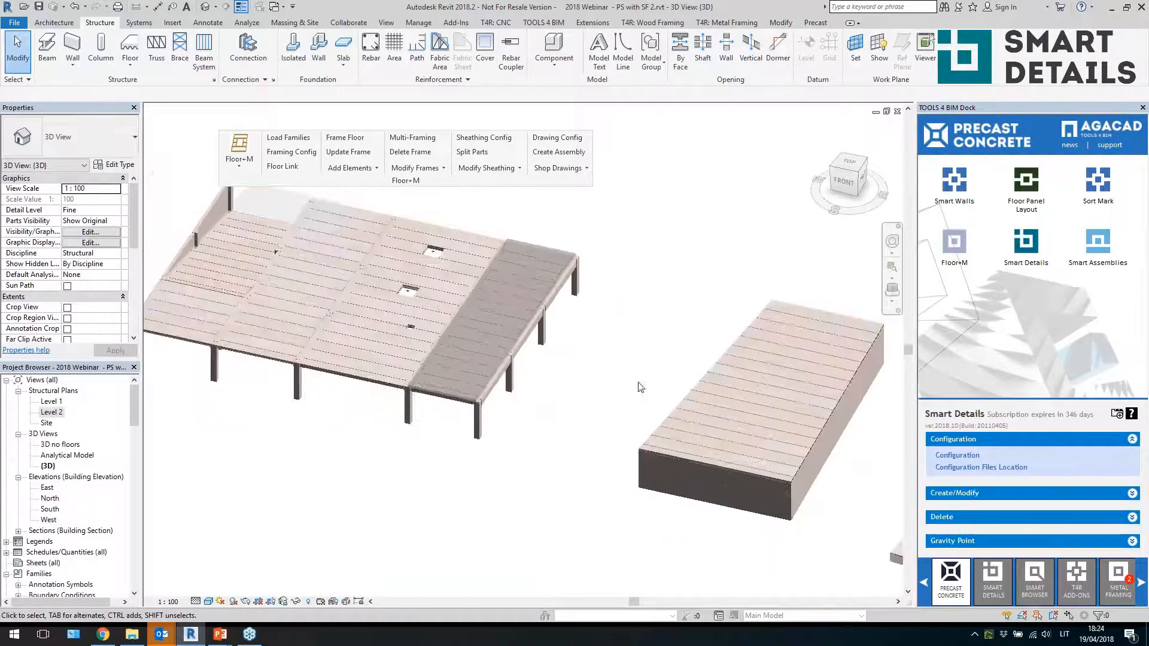
{"action": "middle_click_drag", "start_coordinate": [258, 293], "coordinate": [355, 333]}
{"action": "scroll", "coordinate": [356, 333], "scroll_direction": "up", "scroll_amount": 1}
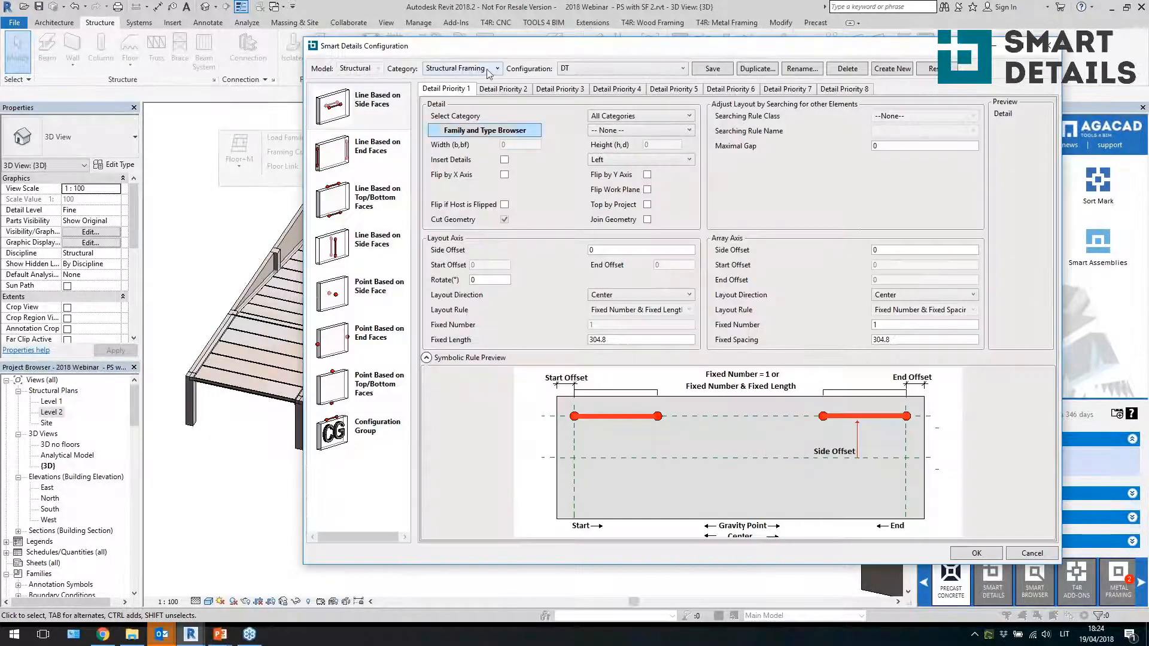
Open the Smart Details configuration for Structural Framing and show the Point Based on Top/Bottom Faces rules
{"action": "left_click", "coordinate": [490, 71]}
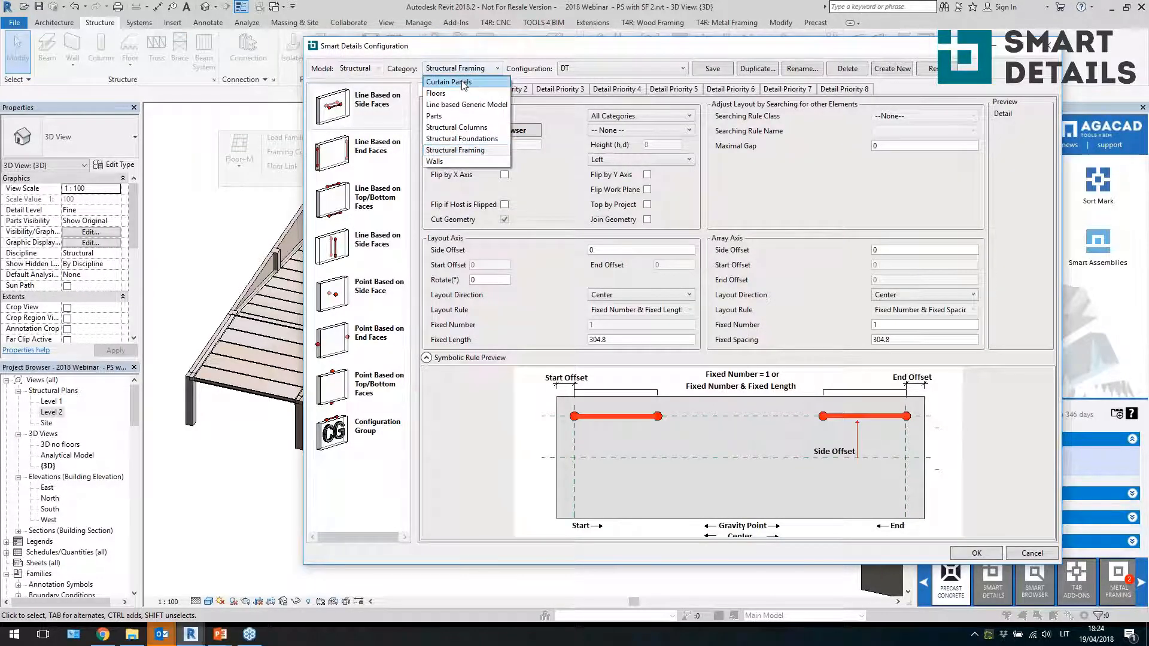
{"action": "left_click", "coordinate": [458, 151]}
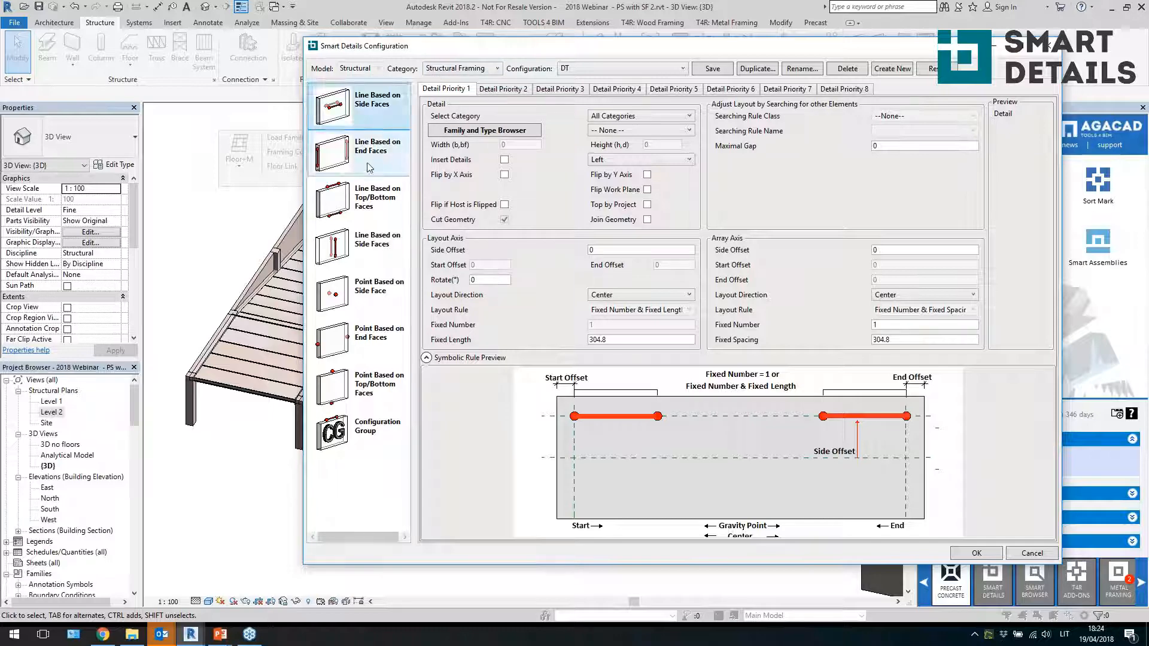
{"action": "left_click", "coordinate": [357, 316]}
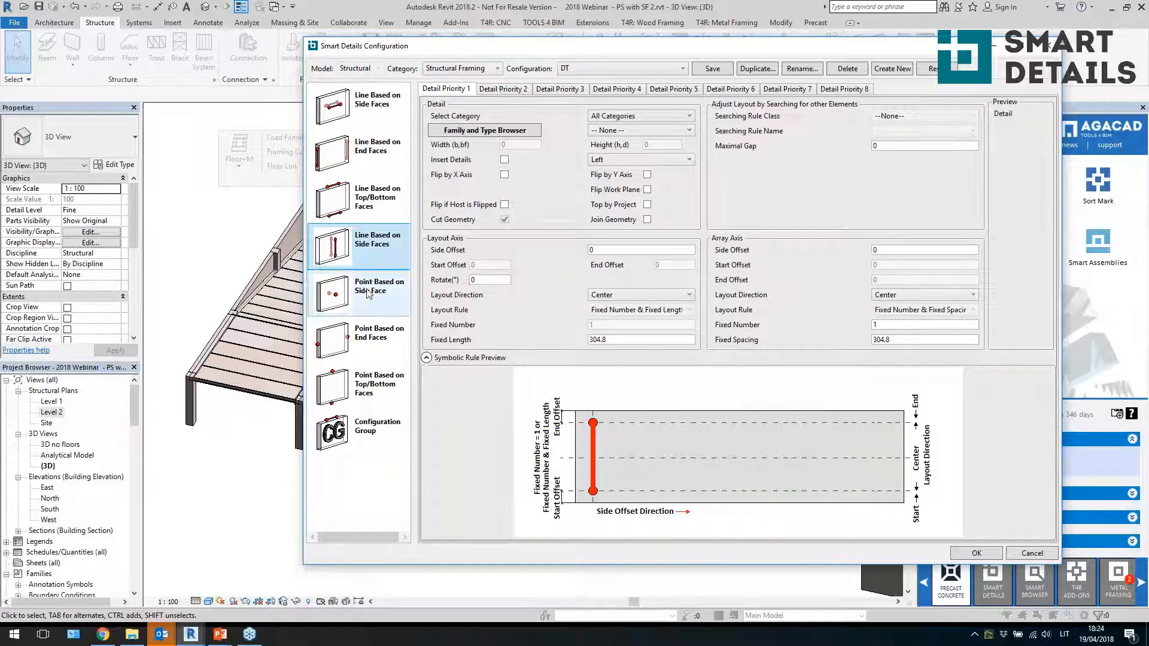
{"action": "left_click", "coordinate": [364, 374]}
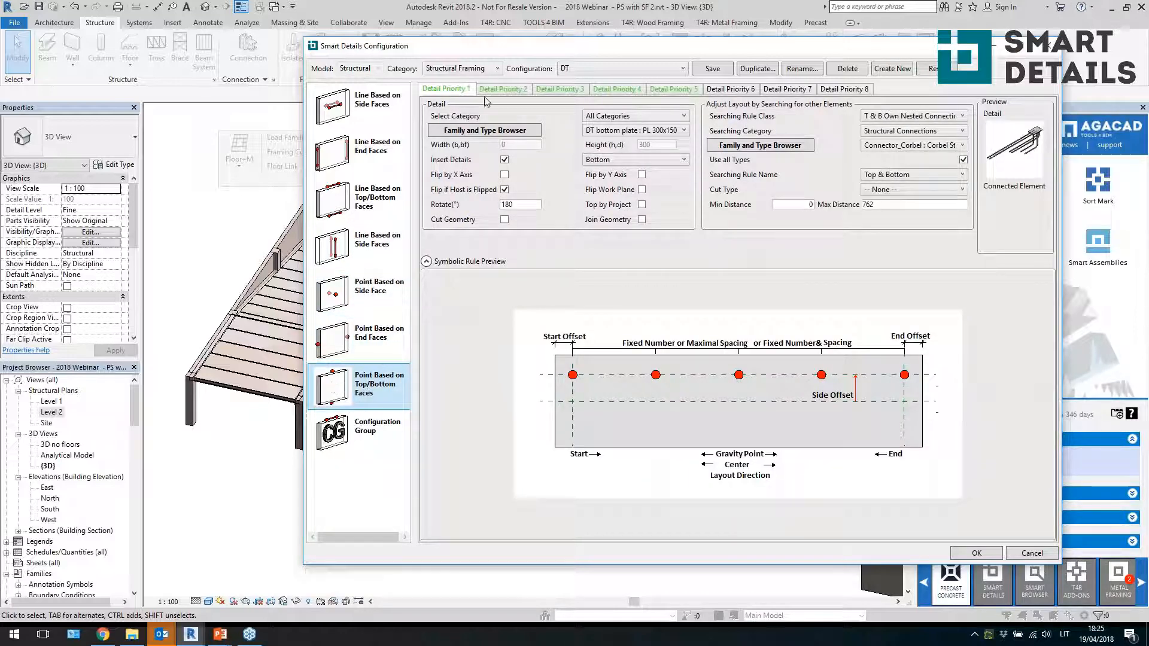
Review the Detail Priority 1 detail family list and browse the structural connection families
{"action": "left_click", "coordinate": [658, 130]}
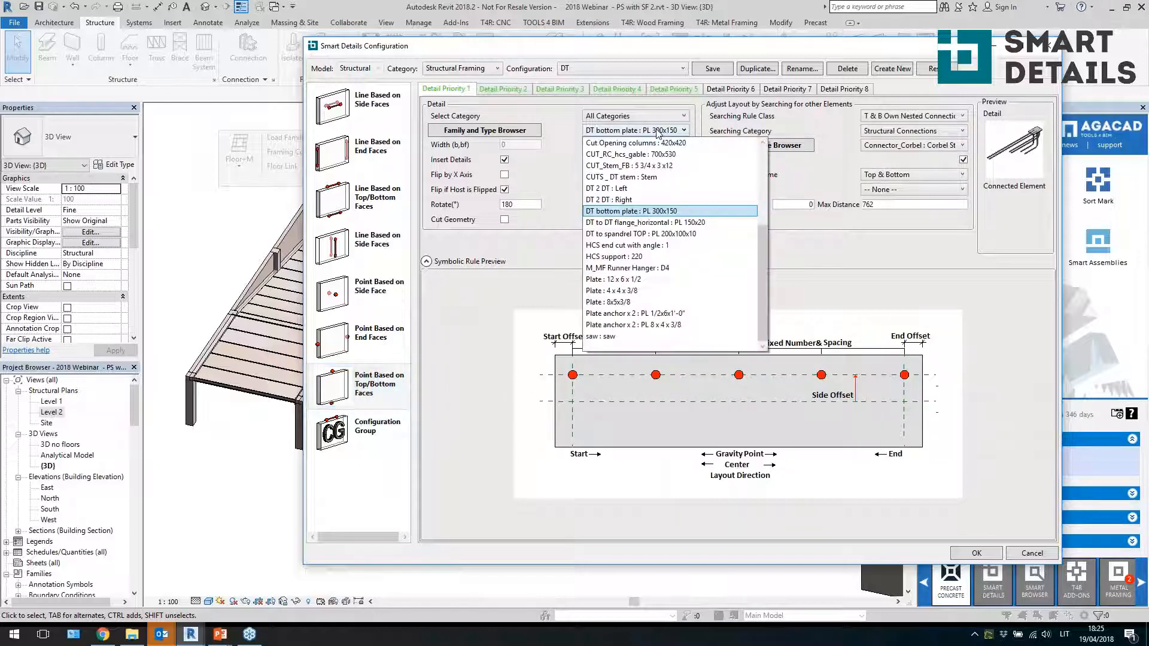
{"action": "left_click", "coordinate": [658, 130]}
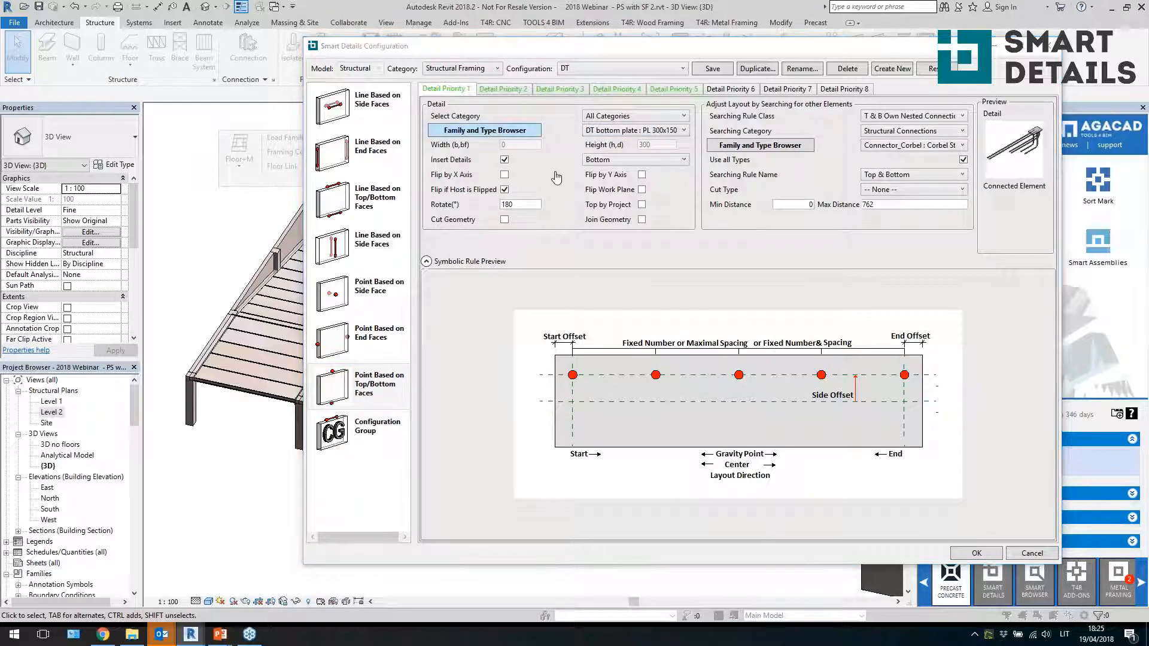
{"action": "double_click", "coordinate": [140, 132]}
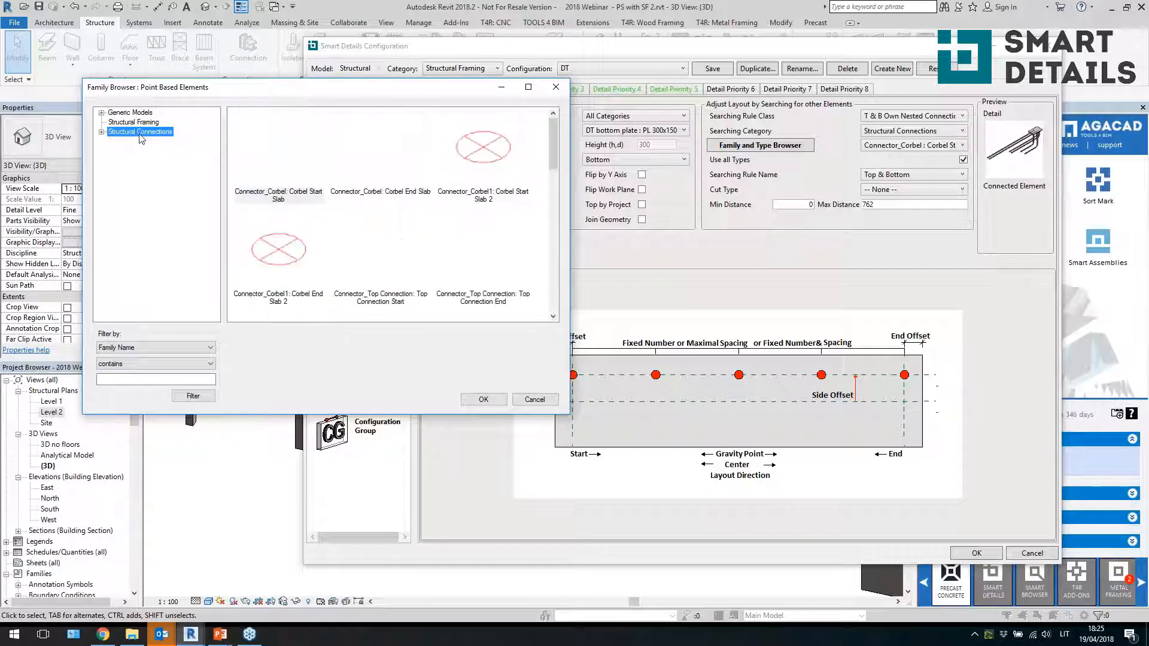
{"action": "left_click", "coordinate": [156, 168]}
{"action": "left_click", "coordinate": [151, 190]}
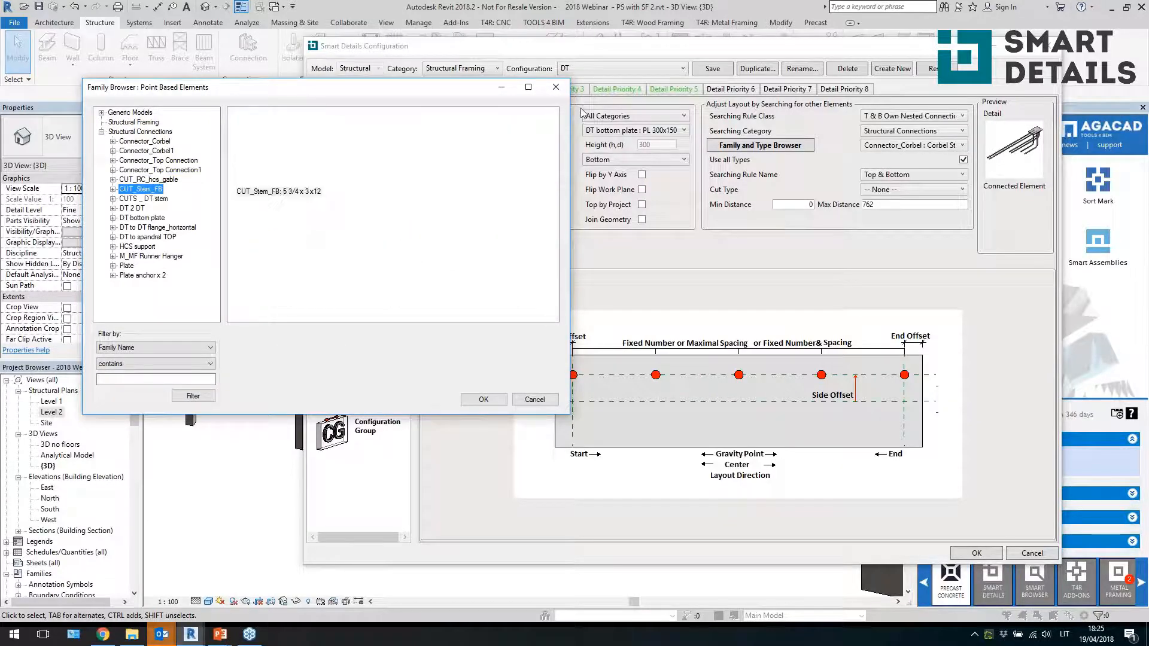
{"action": "left_click", "coordinate": [556, 88]}
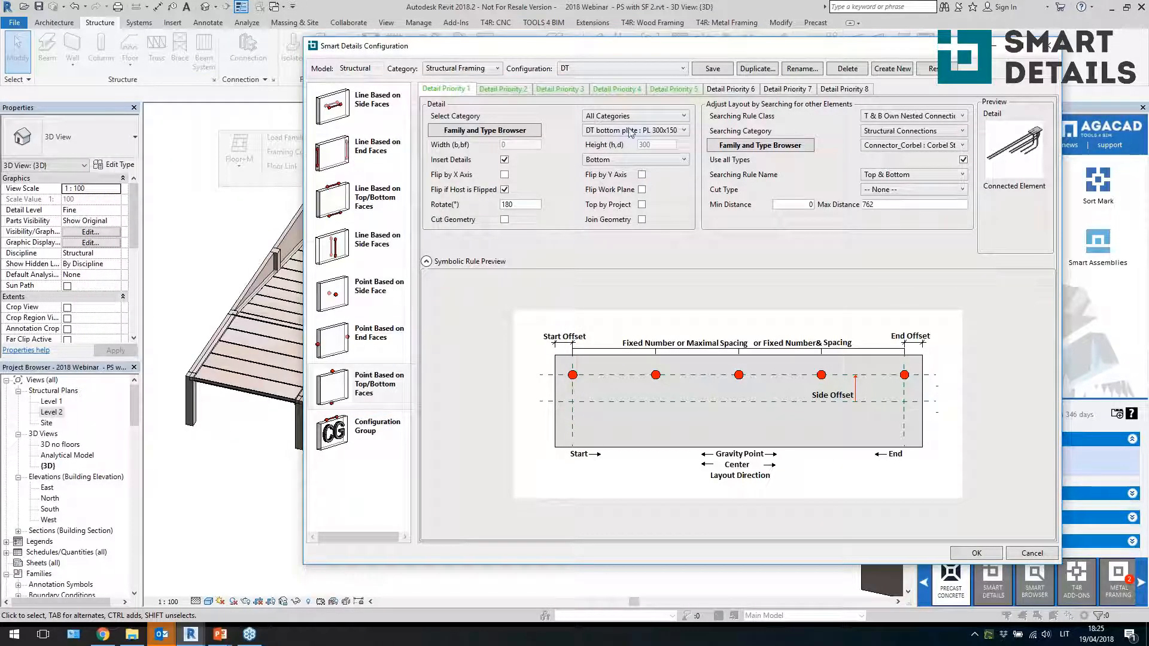
{"action": "left_click", "coordinate": [630, 132]}
{"action": "left_click", "coordinate": [628, 141]}
{"action": "left_click", "coordinate": [627, 160]}
{"action": "left_click", "coordinate": [627, 159]}
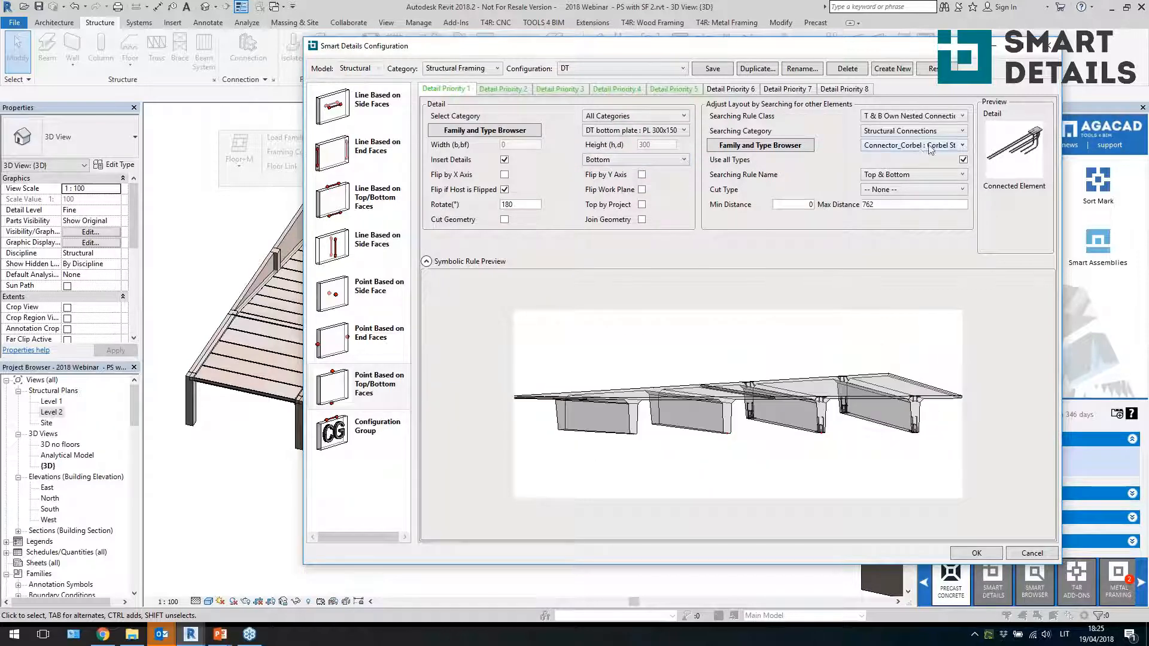
Examine the searching rule class options and the Detail Priority 3 layout direction and layout rule settings
{"action": "left_click", "coordinate": [930, 117]}
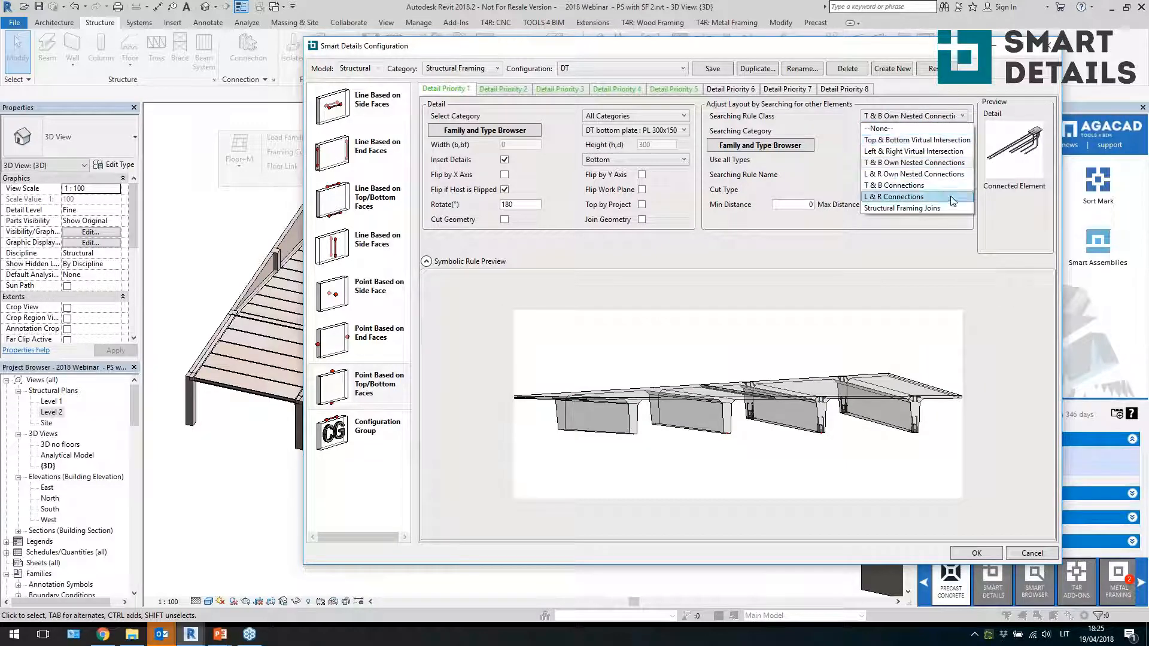
{"action": "left_click", "coordinate": [906, 163]}
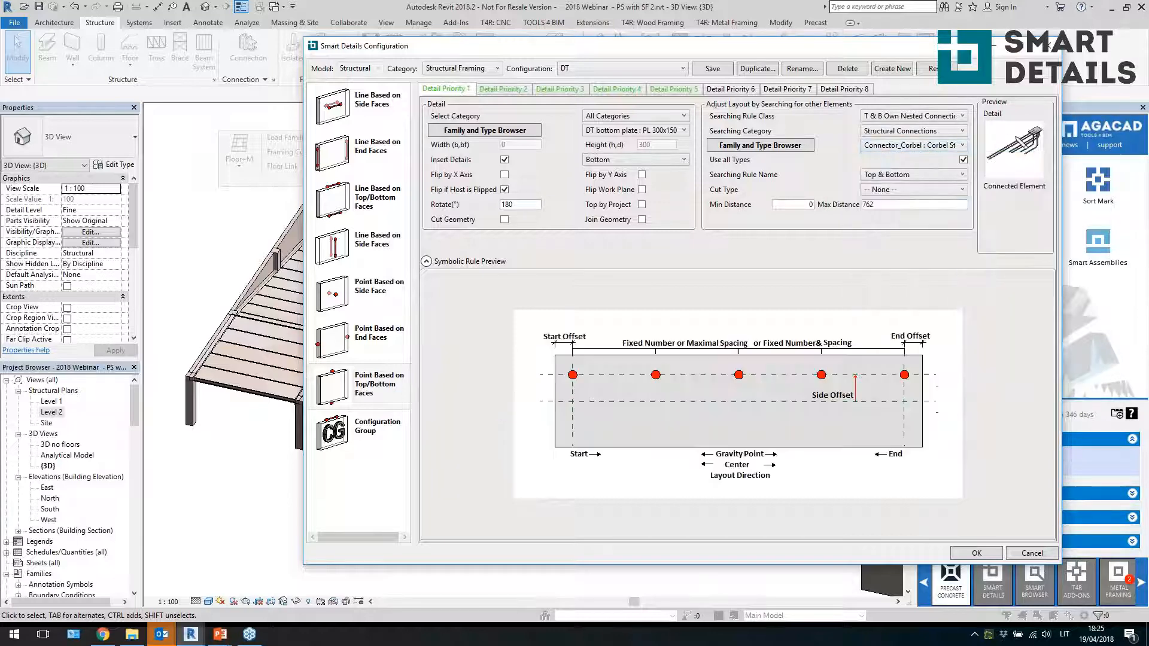
{"action": "left_click", "coordinate": [517, 91]}
{"action": "left_click", "coordinate": [556, 88]}
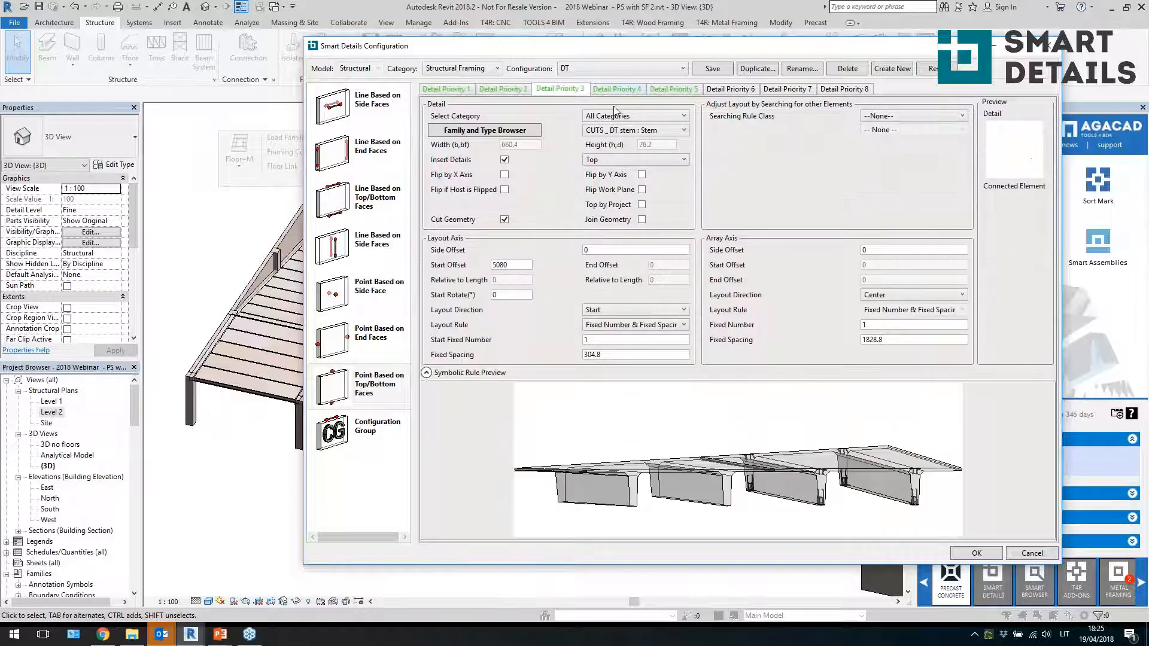
{"action": "left_click", "coordinate": [633, 310]}
{"action": "left_click", "coordinate": [610, 357]}
{"action": "left_click", "coordinate": [661, 326]}
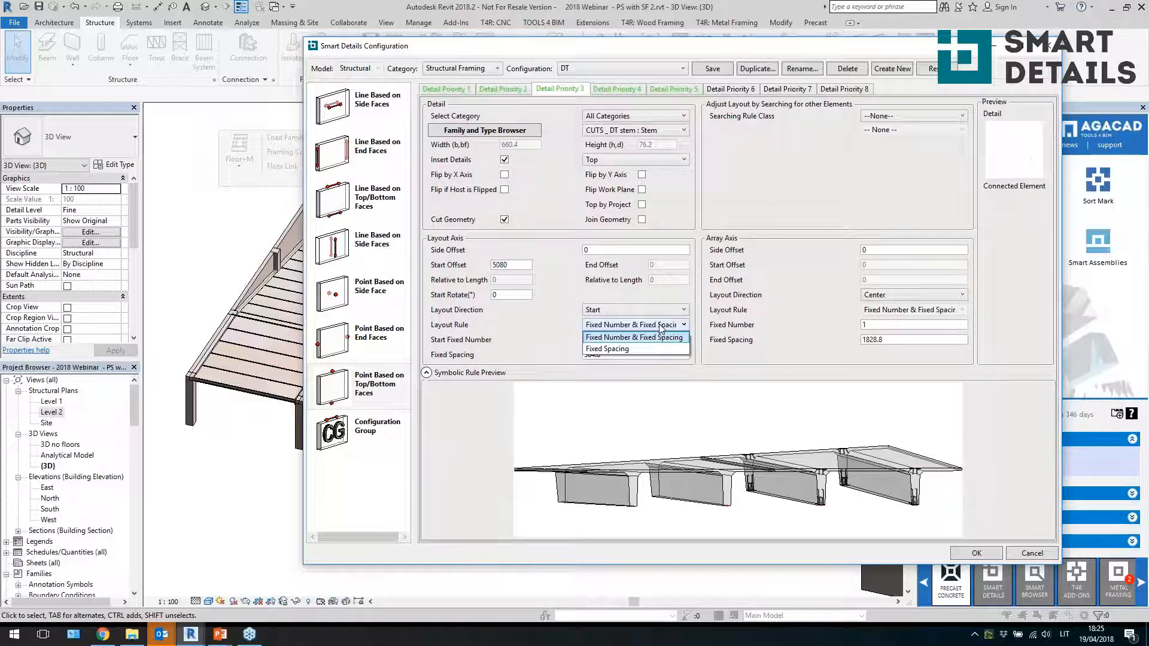
{"action": "left_click", "coordinate": [658, 337]}
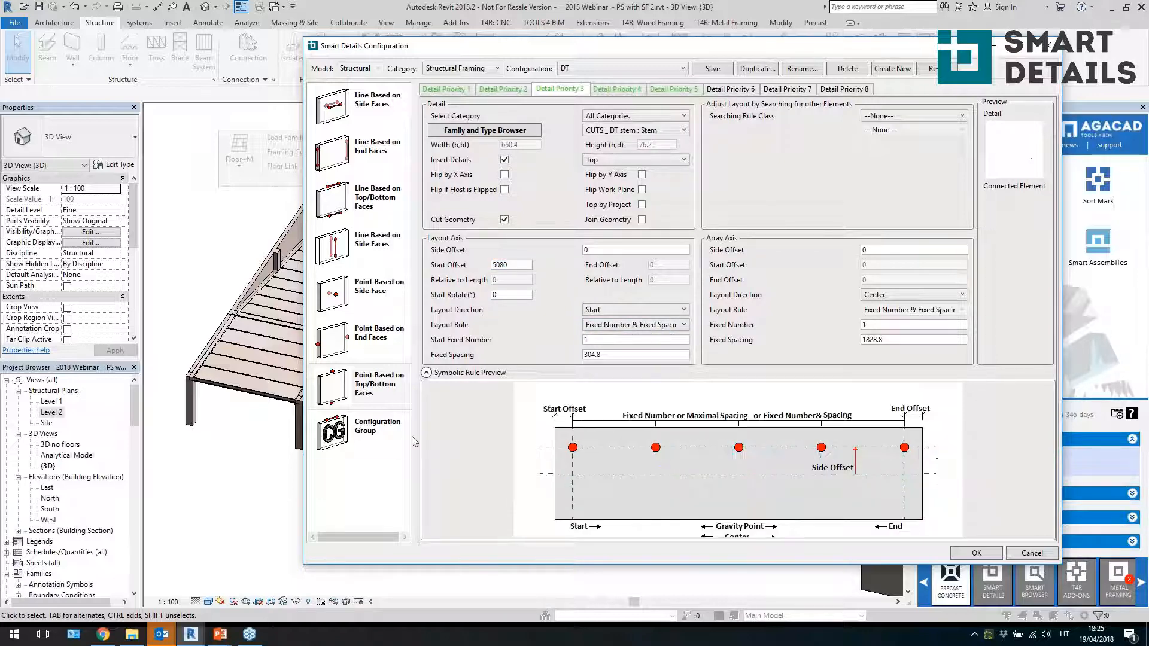
View the configuration groups, then close the Smart Details configuration dialog
{"action": "left_click", "coordinate": [390, 444]}
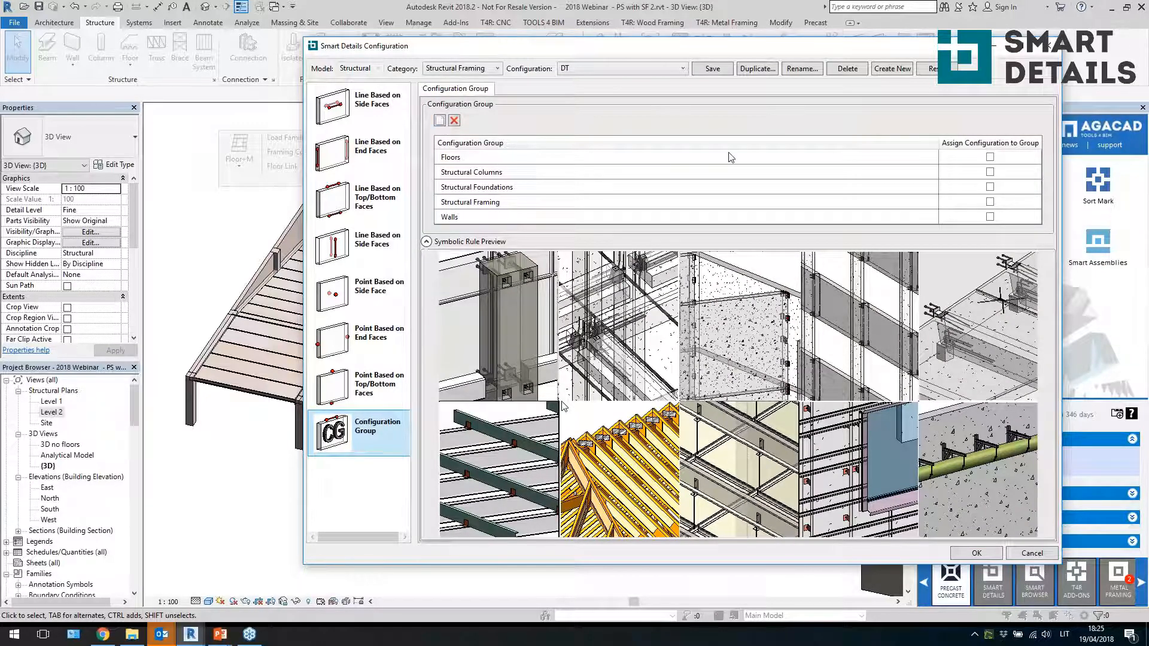
{"action": "left_click", "coordinate": [1051, 51]}
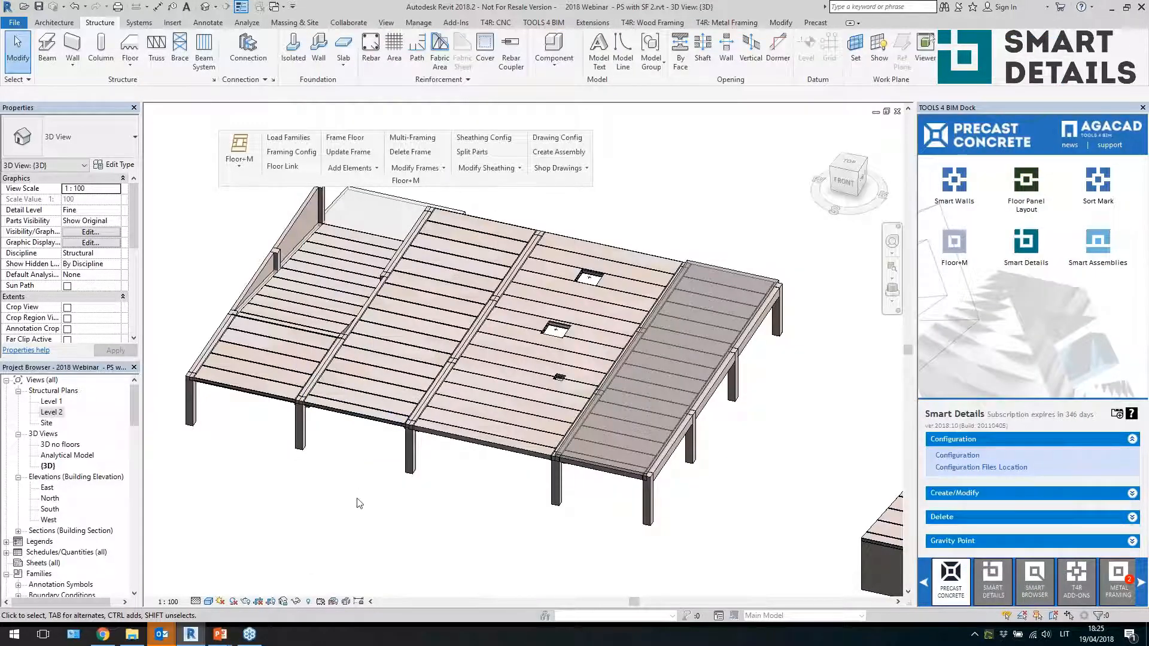
Select one hollow-core floor panel's elements and filter the selection to Structural Framing only
{"action": "middle_click_drag", "start_coordinate": [359, 503], "coordinate": [434, 482], "text": "shift"}
{"action": "middle_click_drag", "start_coordinate": [358, 565], "coordinate": [598, 257]}
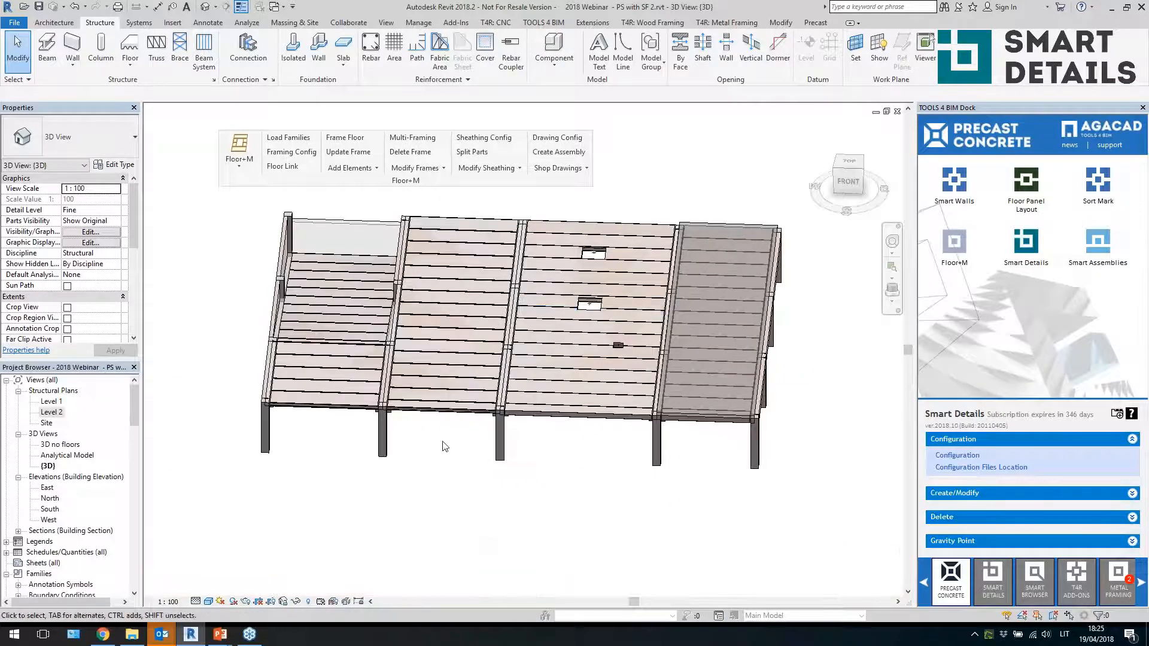
{"action": "left_click_drag", "start_coordinate": [459, 452], "coordinate": [449, 205]}
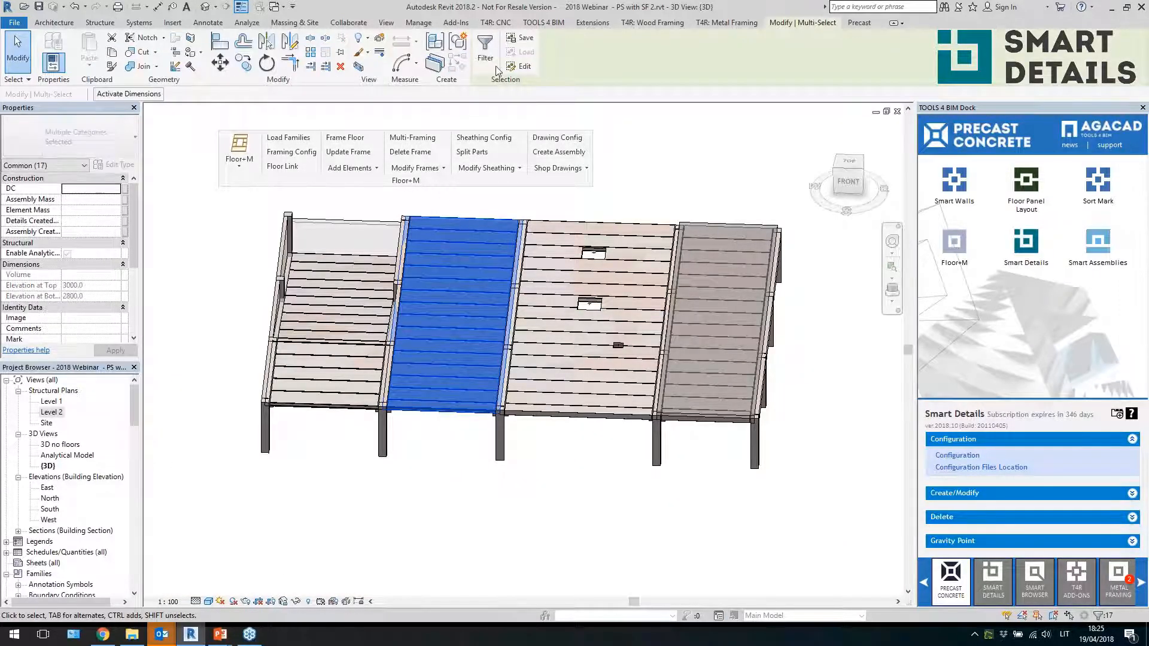
{"action": "left_click", "coordinate": [484, 51]}
{"action": "left_click", "coordinate": [282, 301]}
{"action": "left_click", "coordinate": [139, 291]}
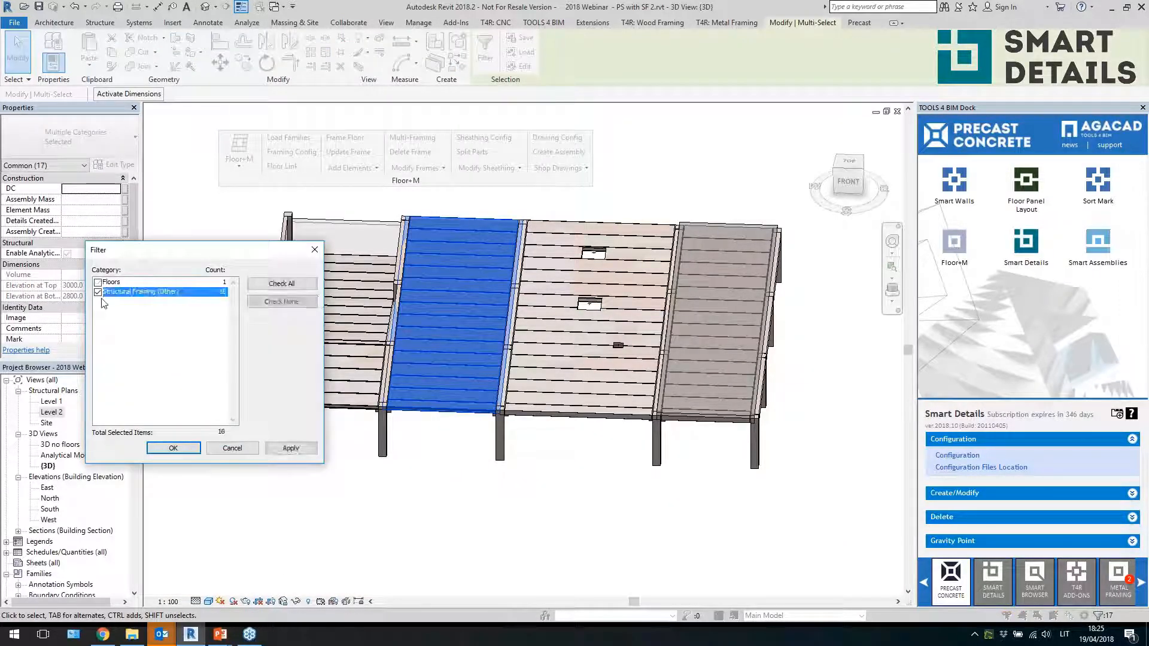
{"action": "left_click", "coordinate": [173, 448]}
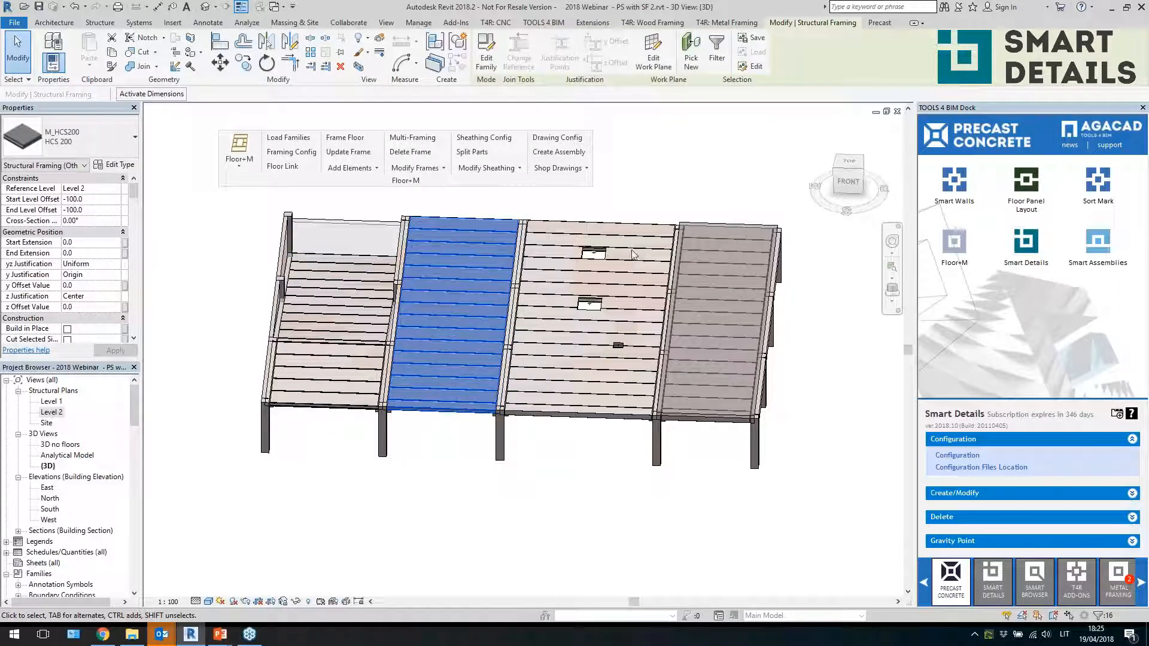
Insert Smart Details on the selected hollow-core slabs using the HCS 200 configuration
{"action": "left_click", "coordinate": [969, 492]}
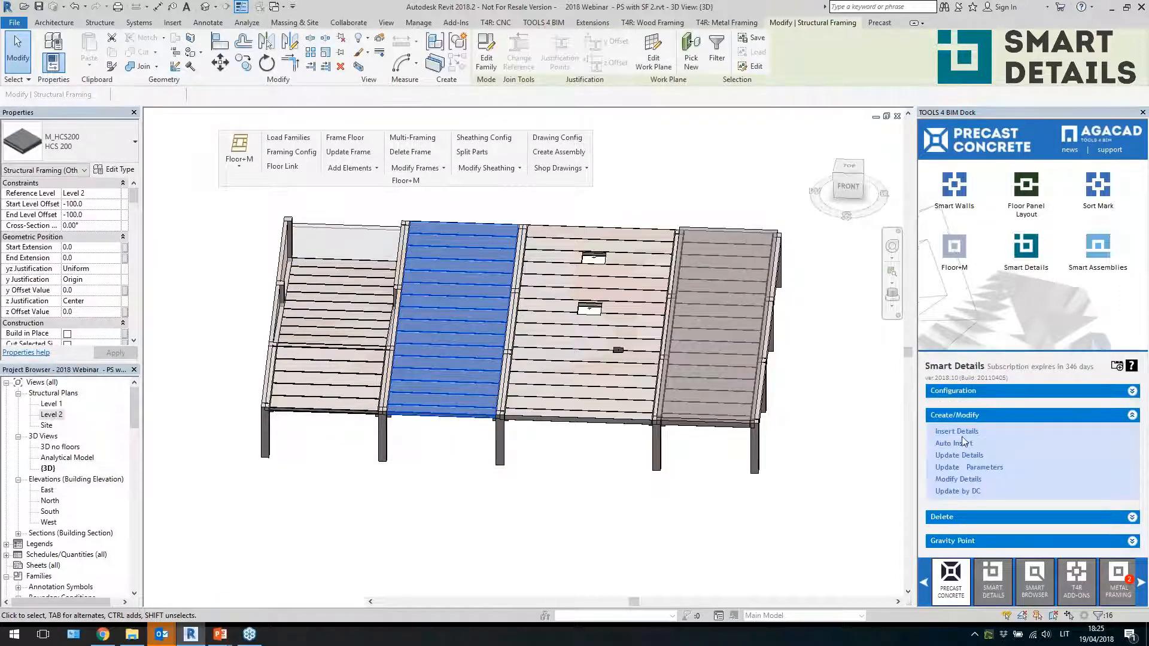
{"action": "left_click", "coordinate": [745, 494]}
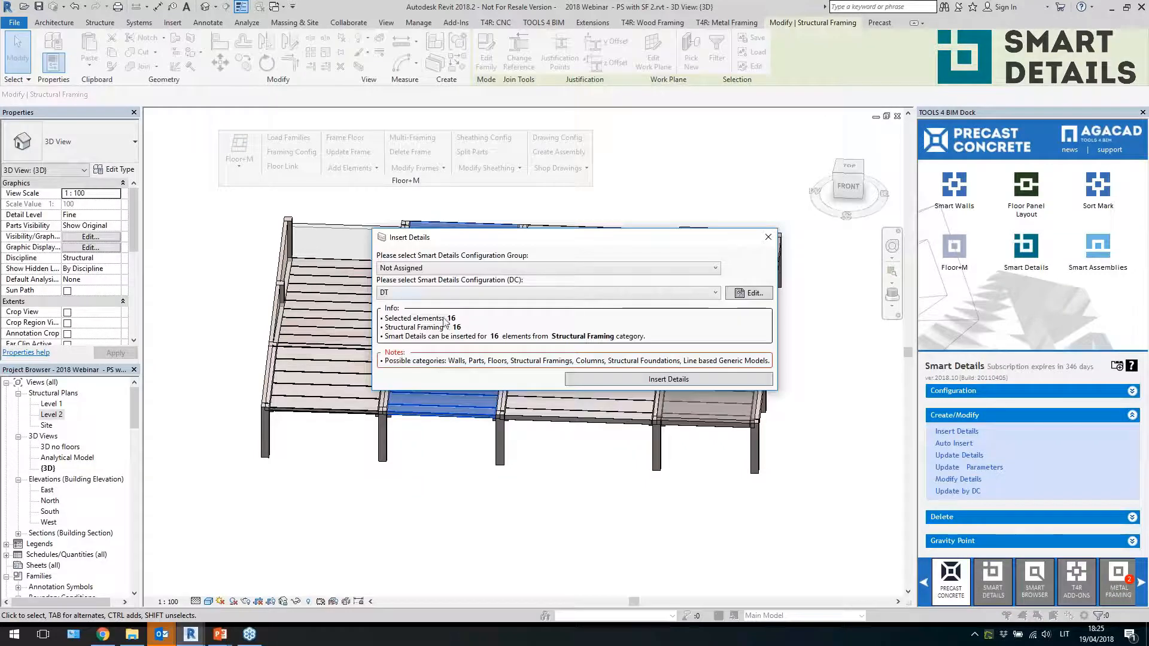
{"action": "left_click", "coordinate": [506, 290]}
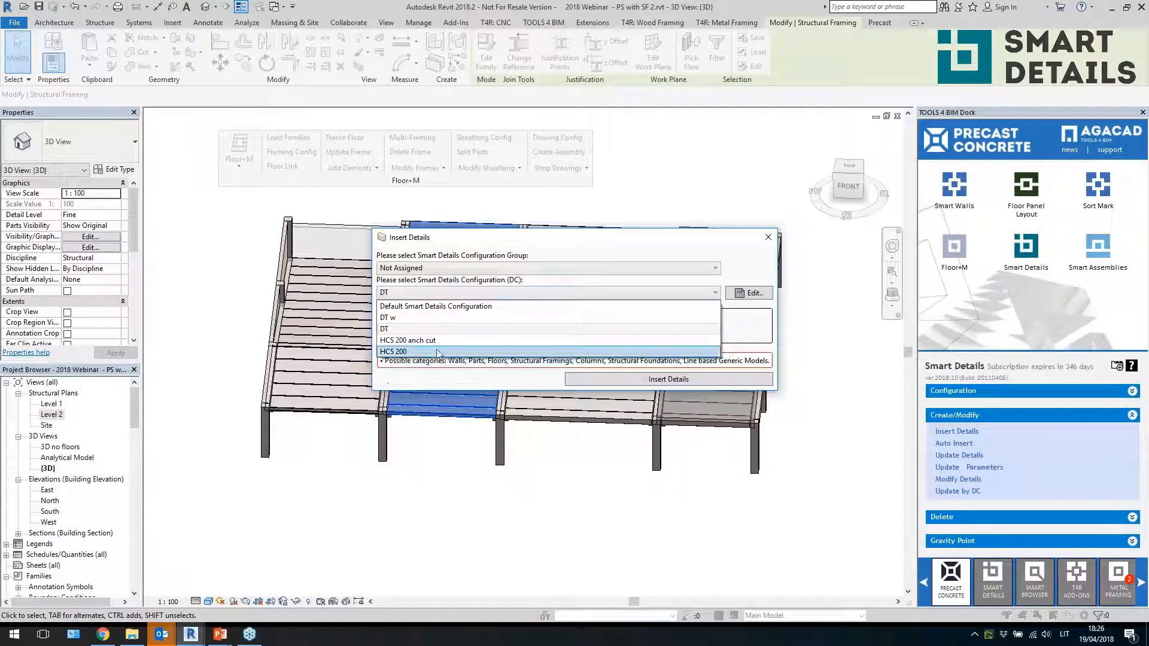
{"action": "left_click", "coordinate": [400, 352]}
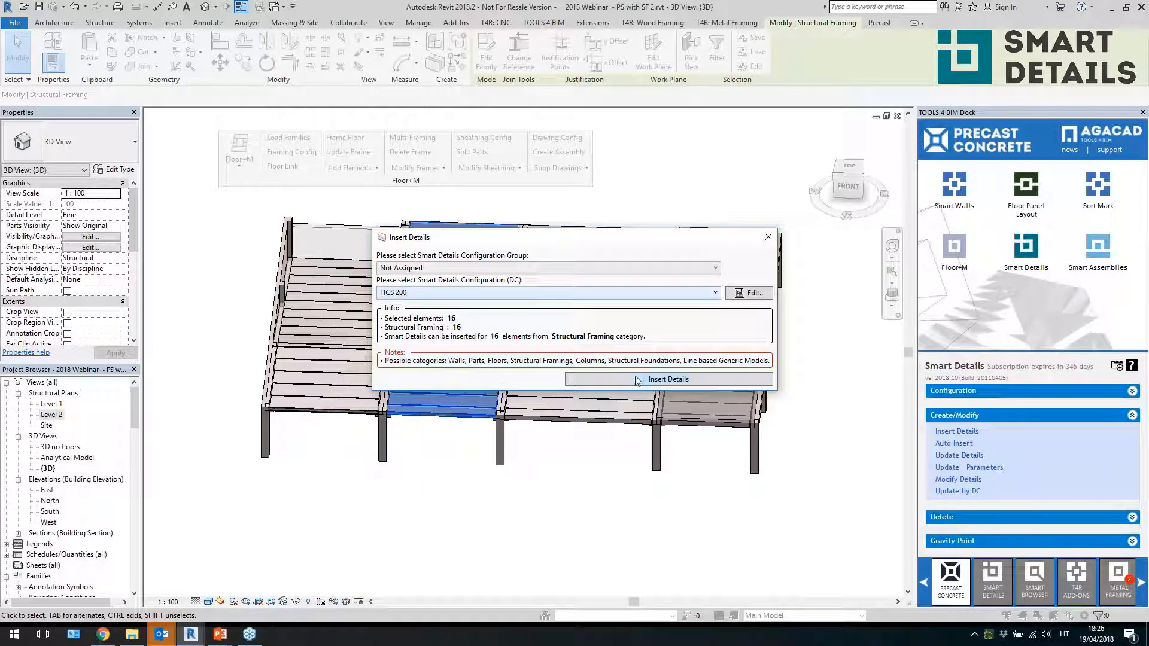
{"action": "left_click", "coordinate": [654, 380]}
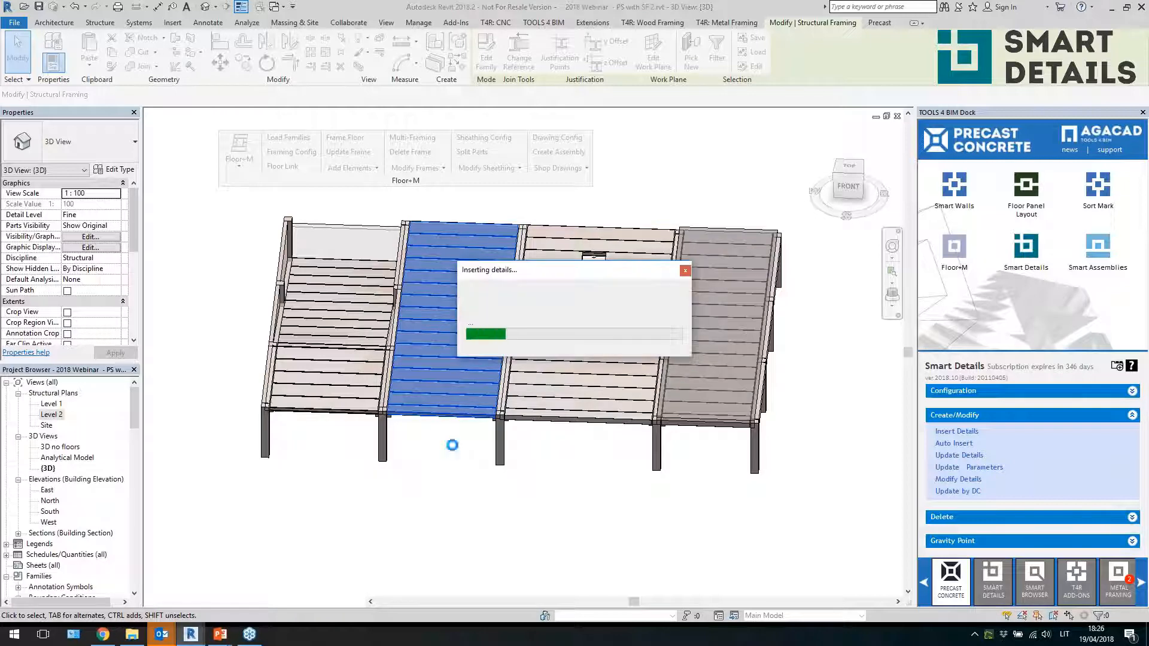
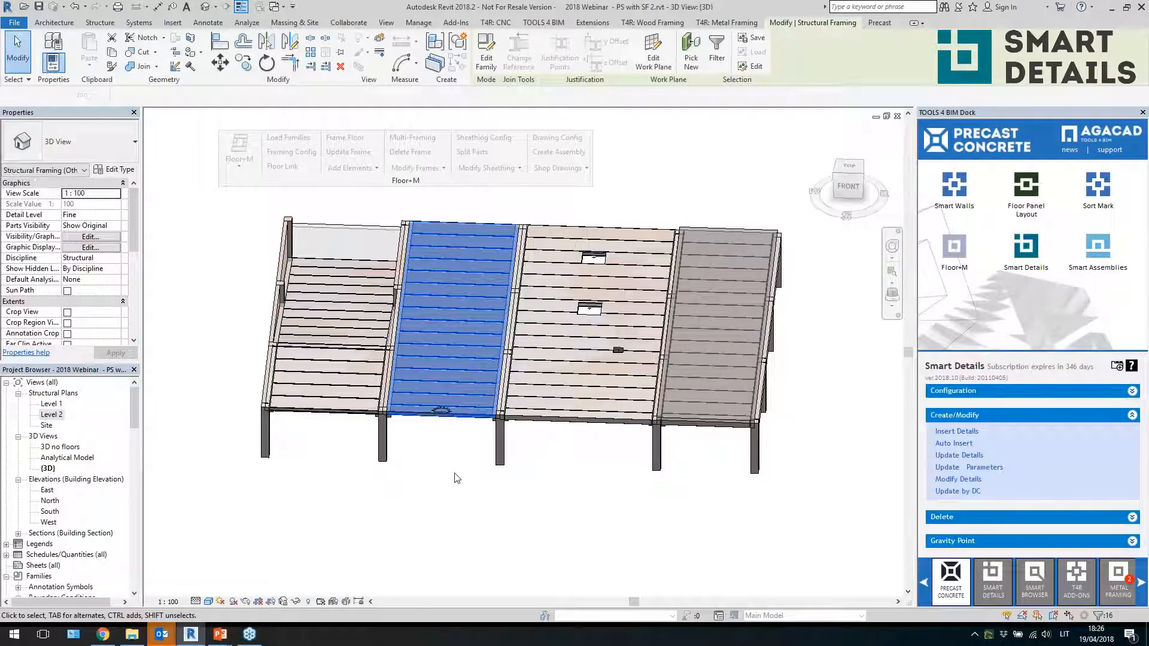
Zoom in to examine the inserted end-cut and saw details at the slab ends
{"action": "scroll", "coordinate": [457, 419], "scroll_direction": "up", "scroll_amount": 4}
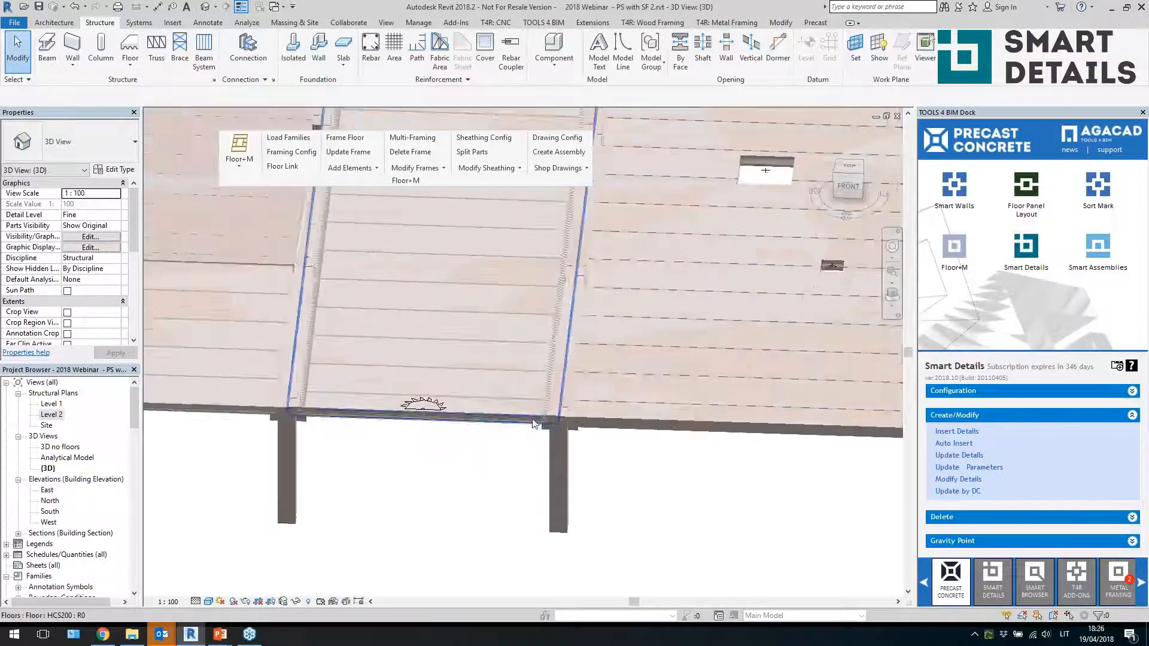
{"action": "left_click", "coordinate": [549, 394]}
{"action": "scroll", "coordinate": [549, 394], "scroll_direction": "down", "scroll_amount": 2}
{"action": "scroll", "coordinate": [554, 403], "scroll_direction": "up", "scroll_amount": 5}
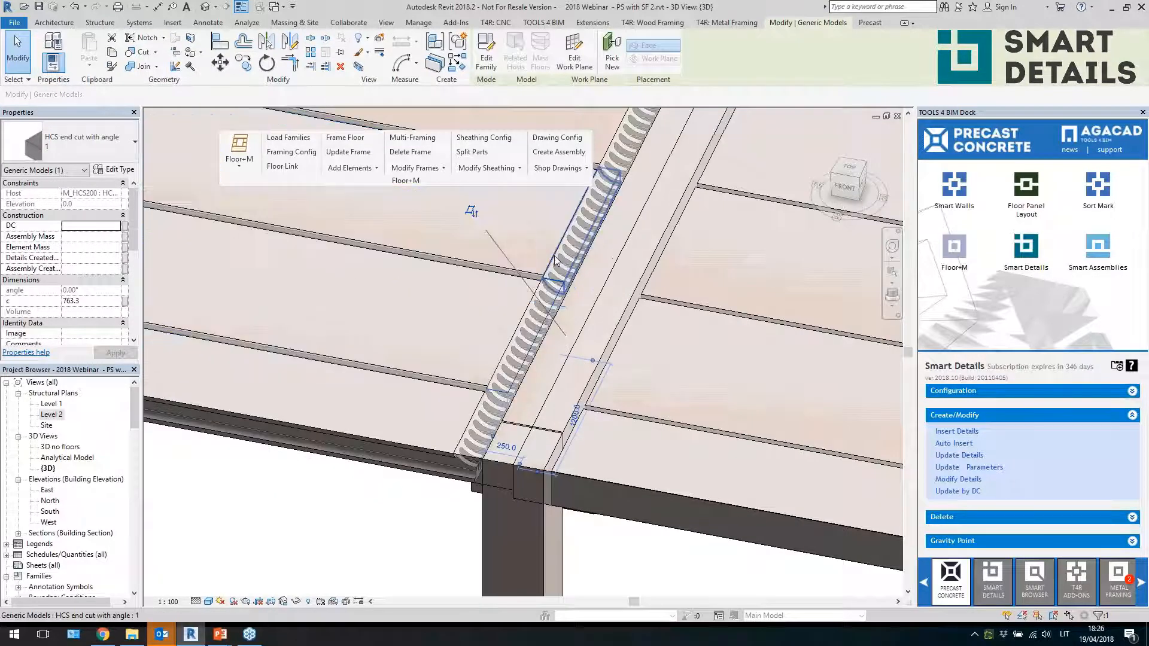
{"action": "left_click", "coordinate": [556, 260]}
{"action": "scroll", "coordinate": [616, 477], "scroll_direction": "down", "scroll_amount": 3}
{"action": "left_click", "coordinate": [352, 521]}
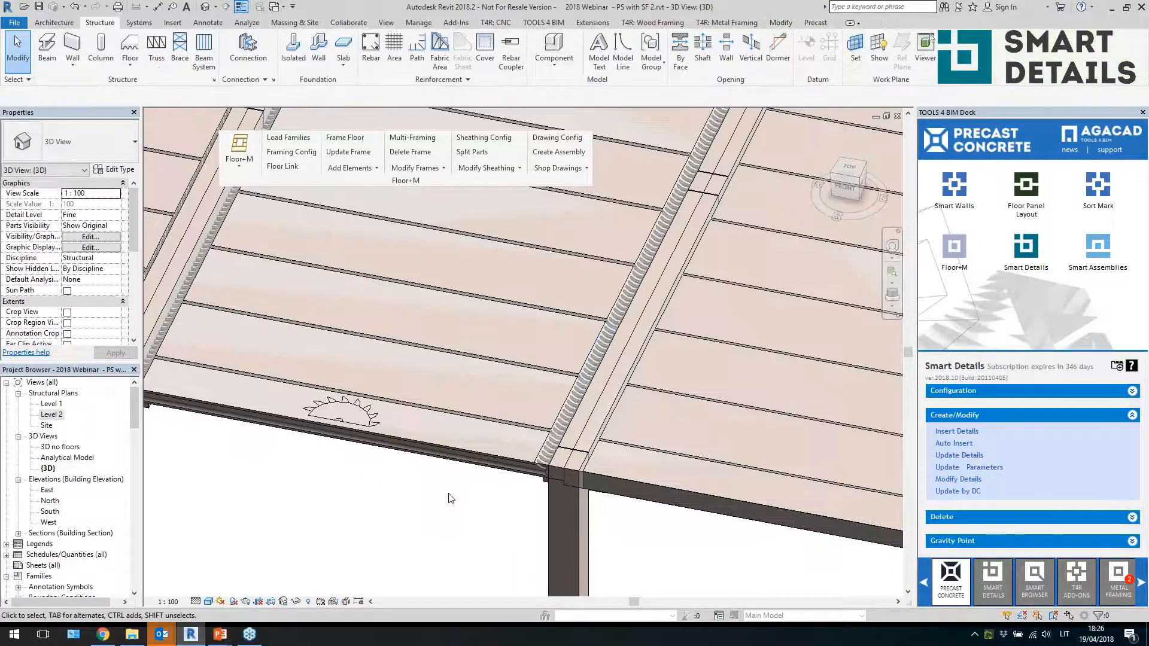
{"action": "scroll", "coordinate": [449, 498], "scroll_direction": "down", "scroll_amount": 1}
{"action": "scroll", "coordinate": [256, 454], "scroll_direction": "up", "scroll_amount": 2}
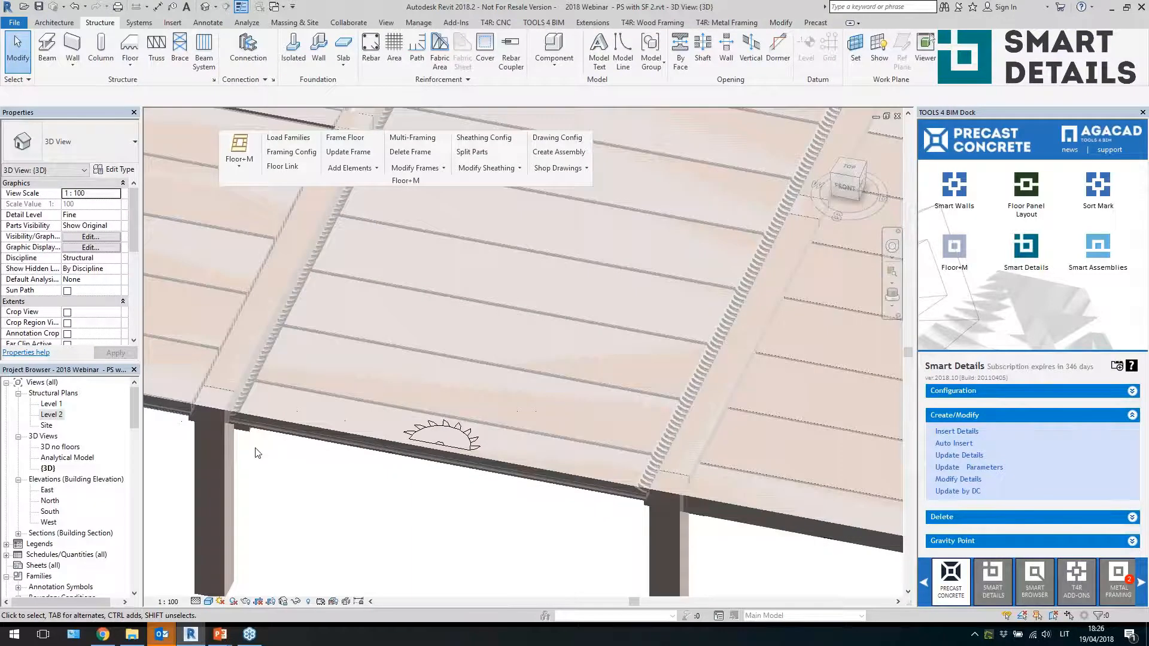
{"action": "left_click", "coordinate": [420, 441]}
{"action": "scroll", "coordinate": [423, 506], "scroll_direction": "up", "scroll_amount": 1}
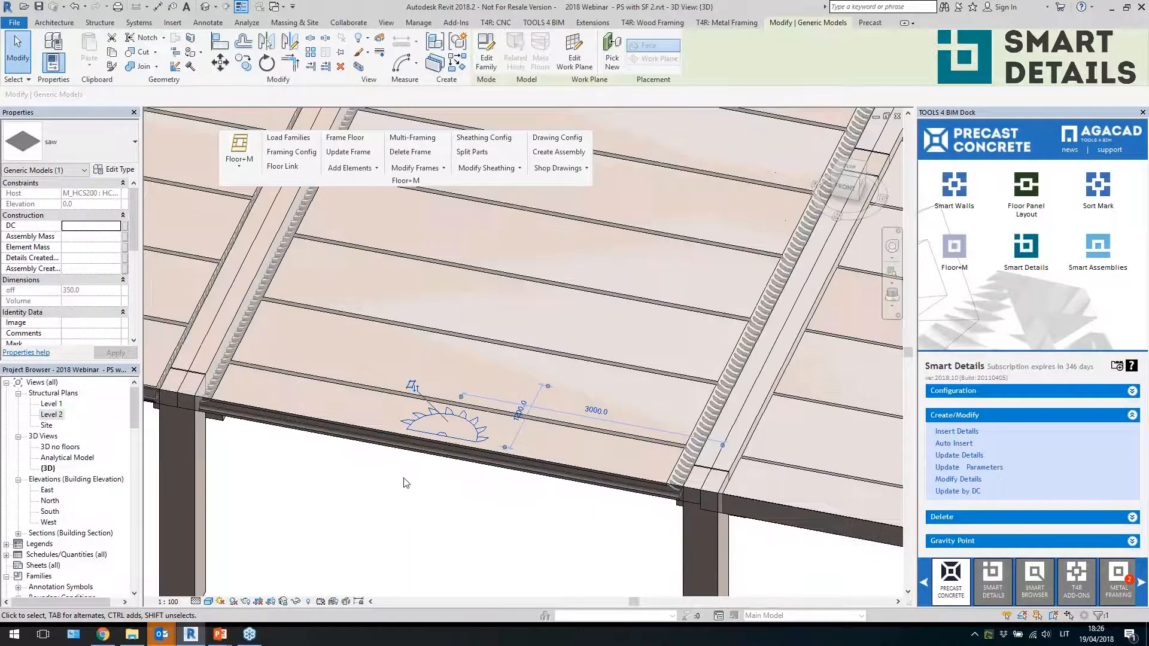
{"action": "left_click", "coordinate": [372, 396]}
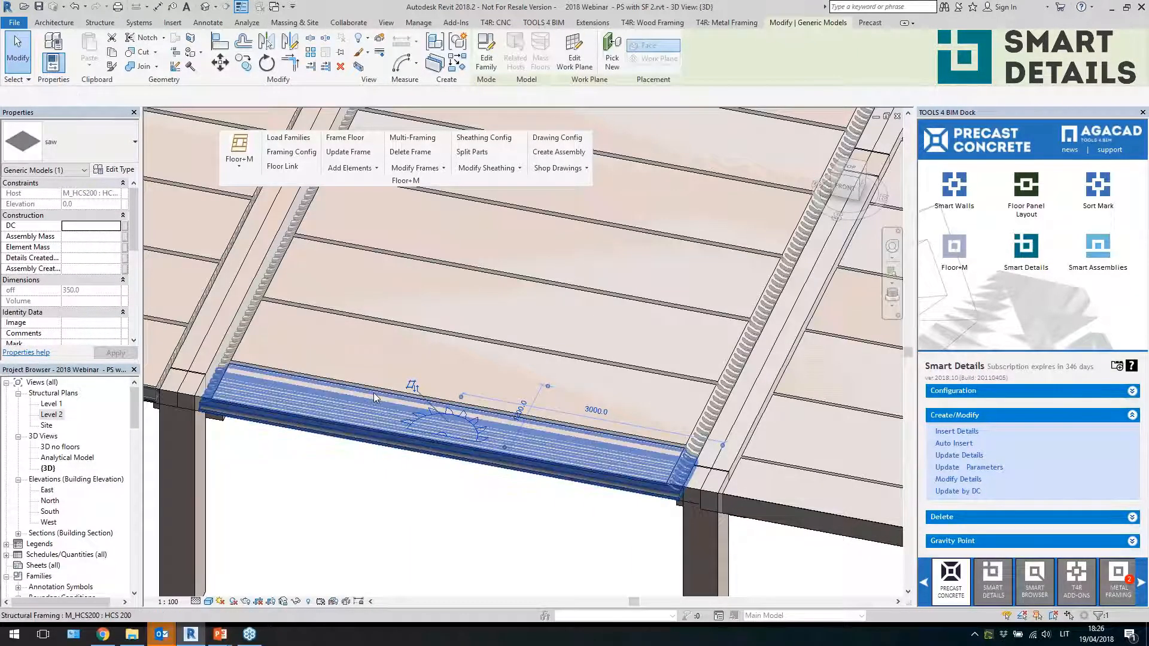
{"action": "left_click", "coordinate": [456, 416]}
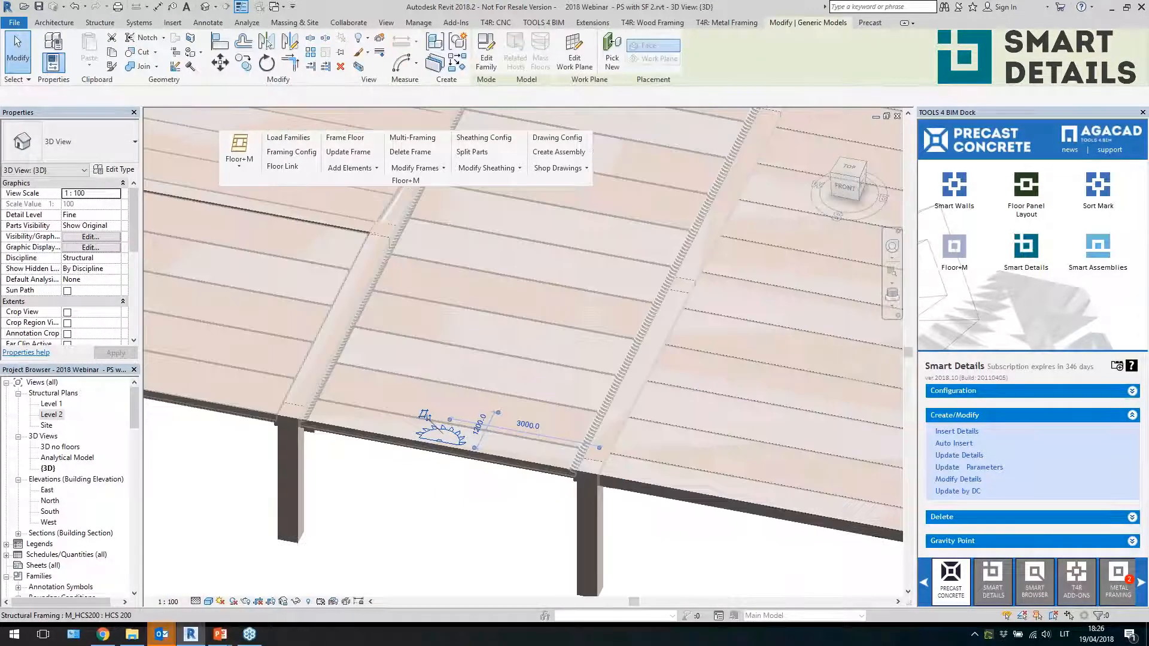
{"action": "scroll", "coordinate": [405, 452], "scroll_direction": "down", "scroll_amount": 2}
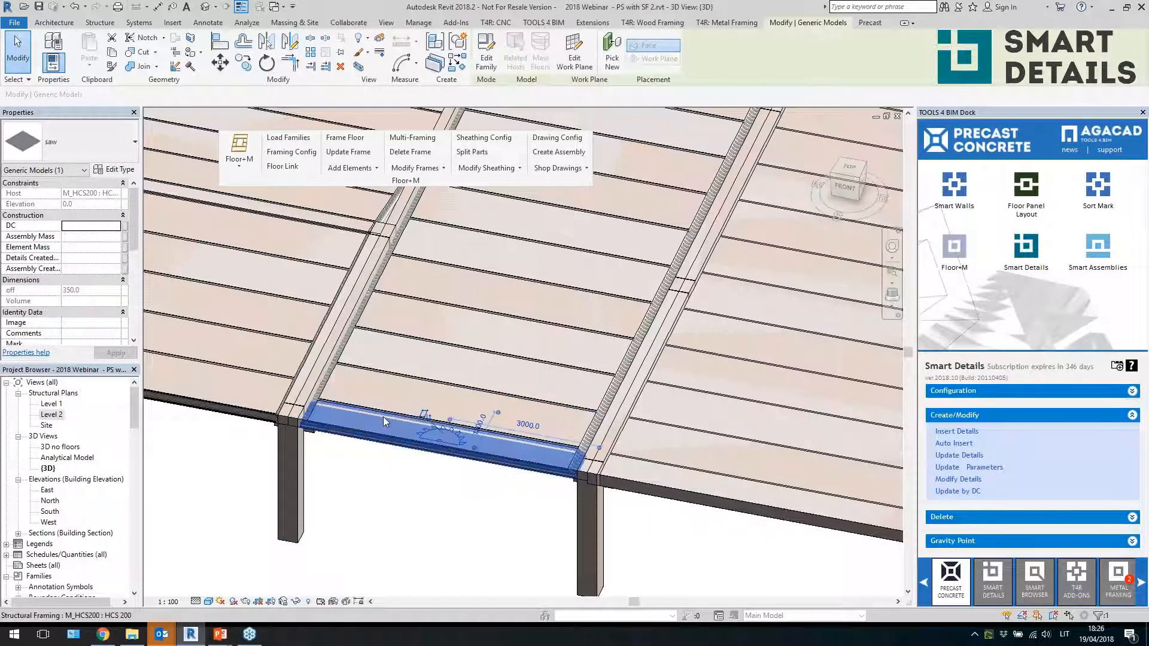
{"action": "key", "text": "Escape"}
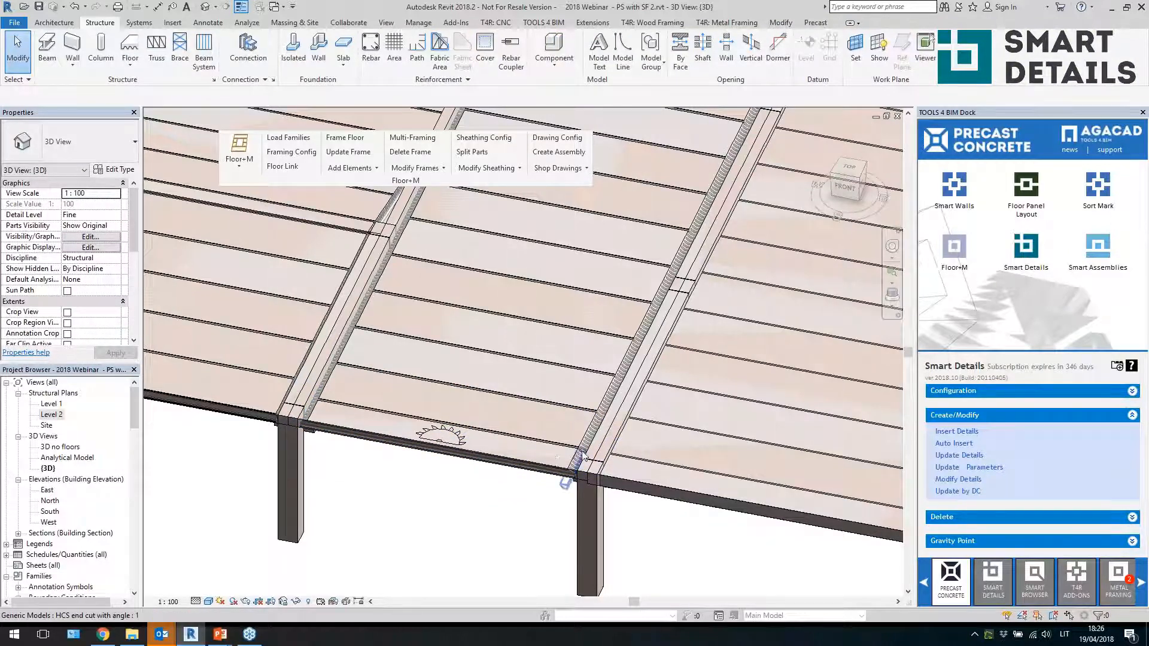
Open the HCS end cut with angle family for editing and switch to its Left elevation
{"action": "scroll", "coordinate": [583, 455], "scroll_direction": "up", "scroll_amount": 3}
{"action": "left_click", "coordinate": [595, 432]}
{"action": "scroll", "coordinate": [592, 454], "scroll_direction": "up", "scroll_amount": 3}
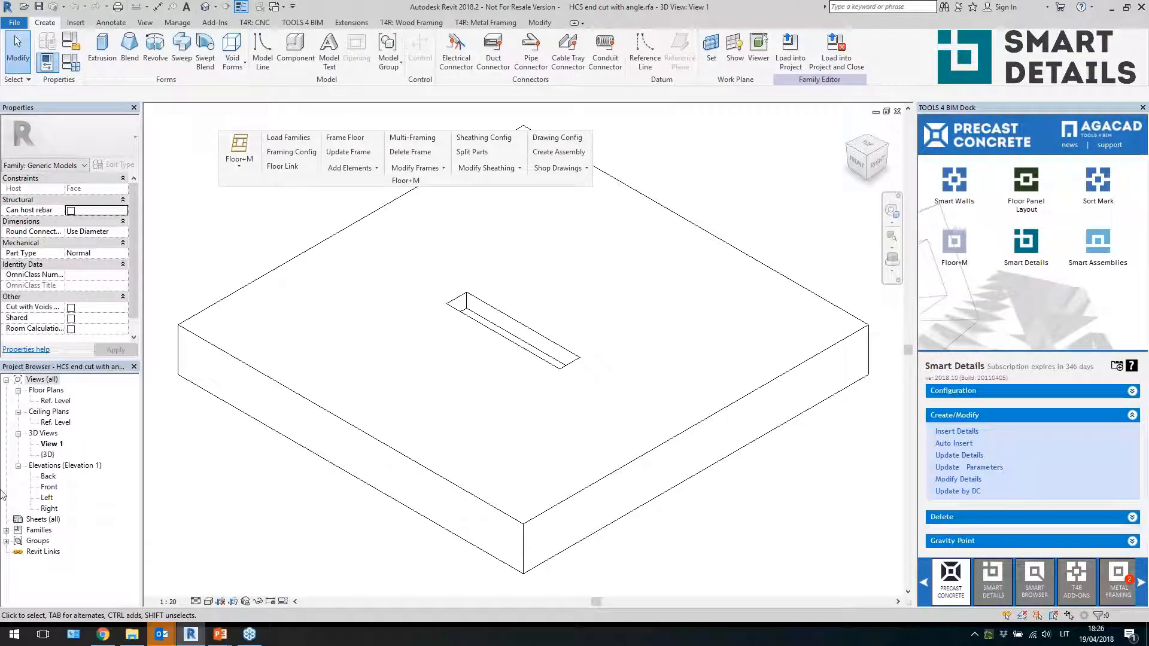
{"action": "double_click", "coordinate": [50, 487]}
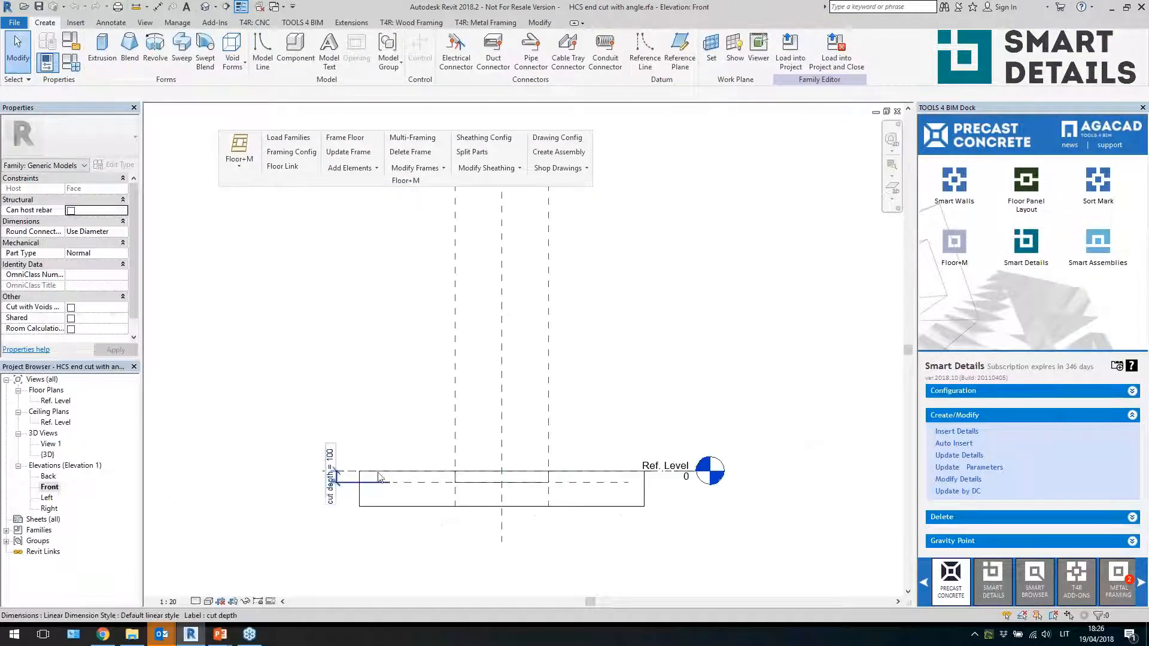
{"action": "double_click", "coordinate": [47, 498]}
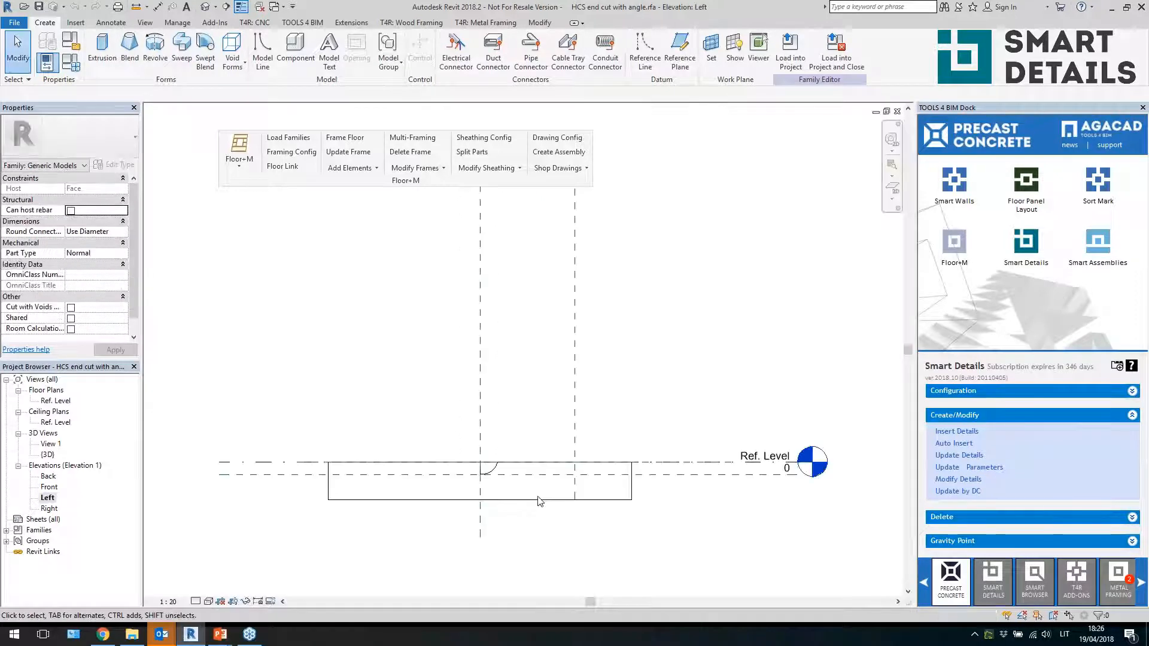
Edit the void extrusion sketch, adding a horizontal line extending the cut profile, and finish the sketch
{"action": "double_click", "coordinate": [521, 429]}
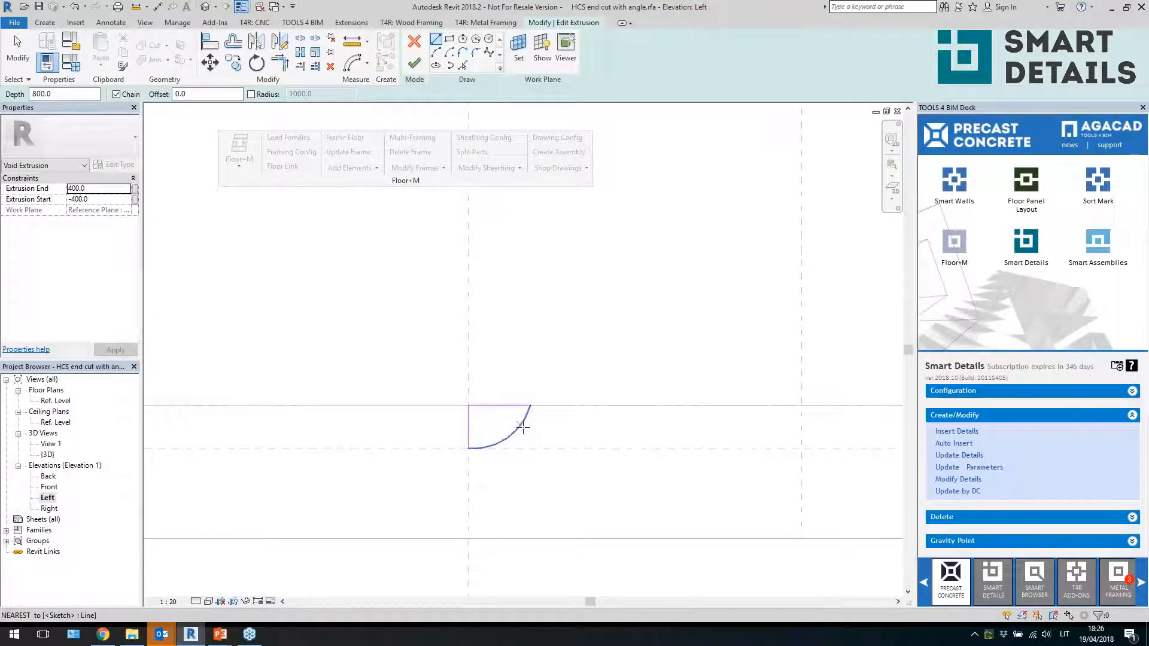
{"action": "left_click", "coordinate": [585, 406]}
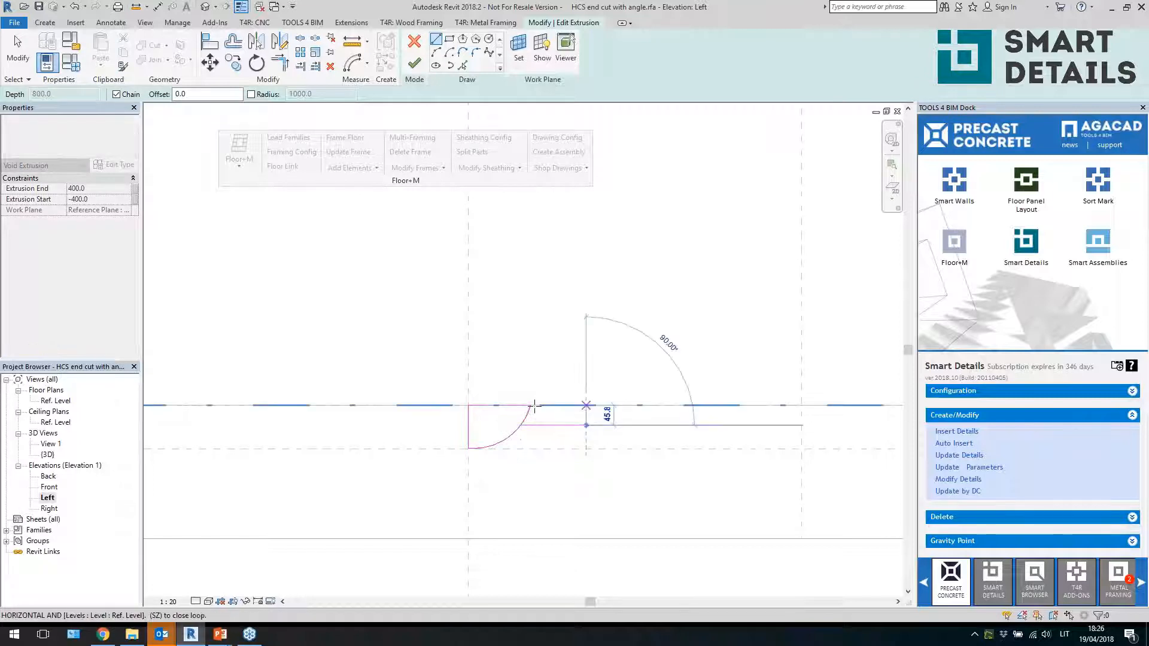
{"action": "key", "text": "Escape"}
{"action": "key", "text": "Escape"}
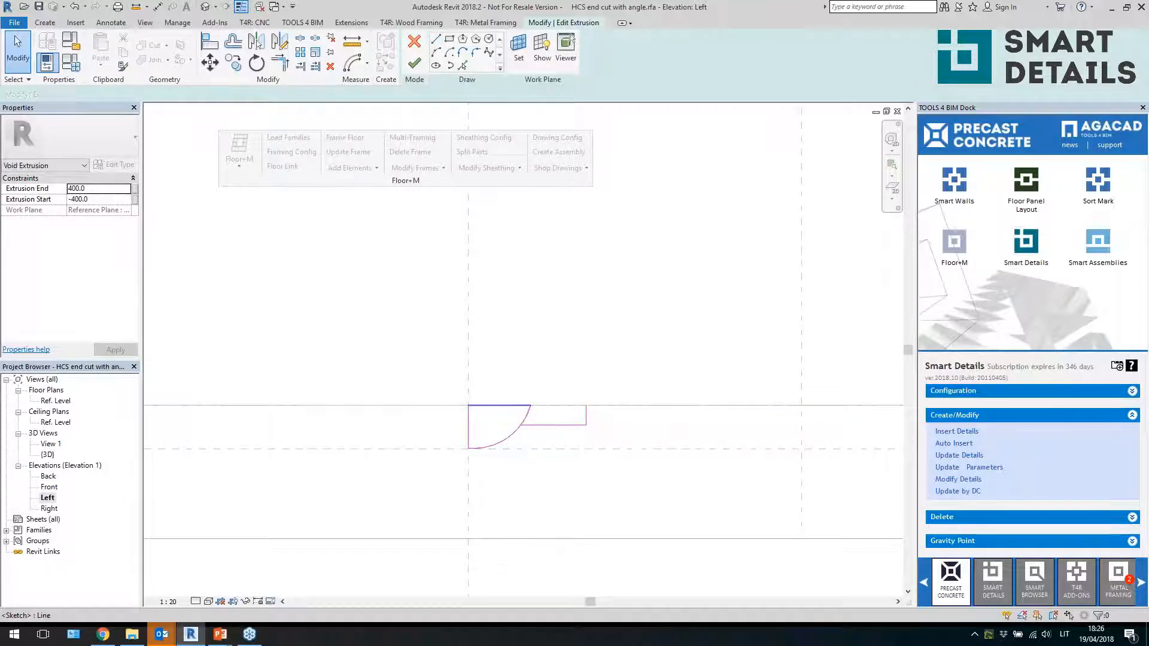
{"action": "key", "text": "t"}
{"action": "key", "text": "r"}
{"action": "key", "text": "Escape"}
{"action": "left_click", "coordinate": [527, 425]}
{"action": "key", "text": "Escape"}
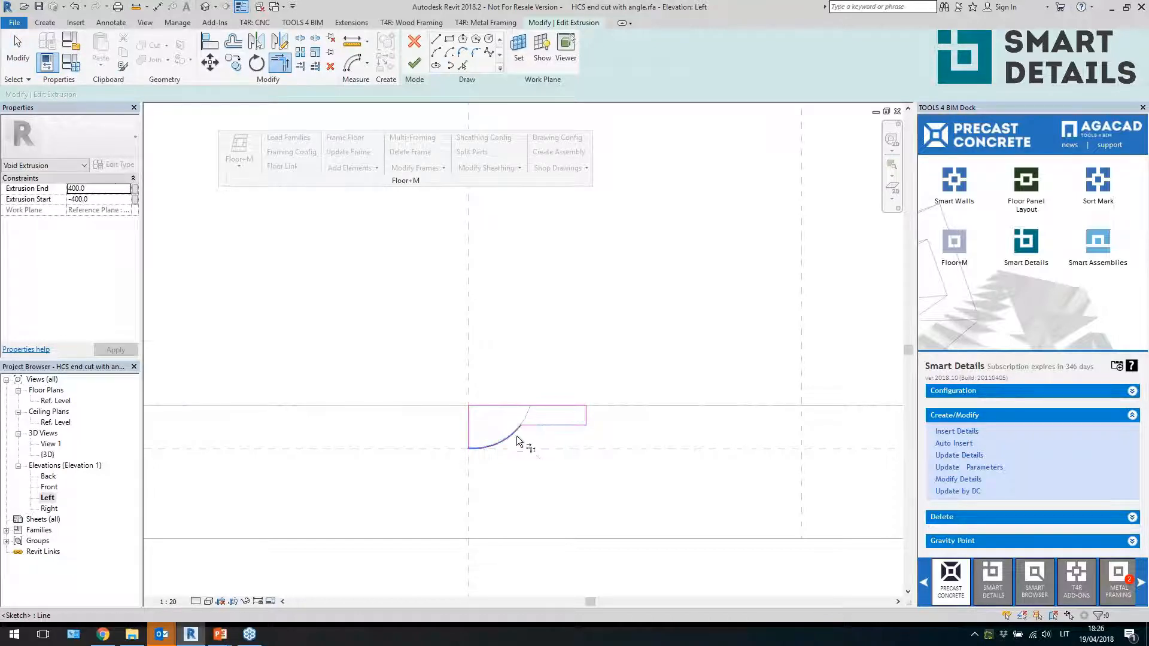
{"action": "left_click", "coordinate": [414, 62]}
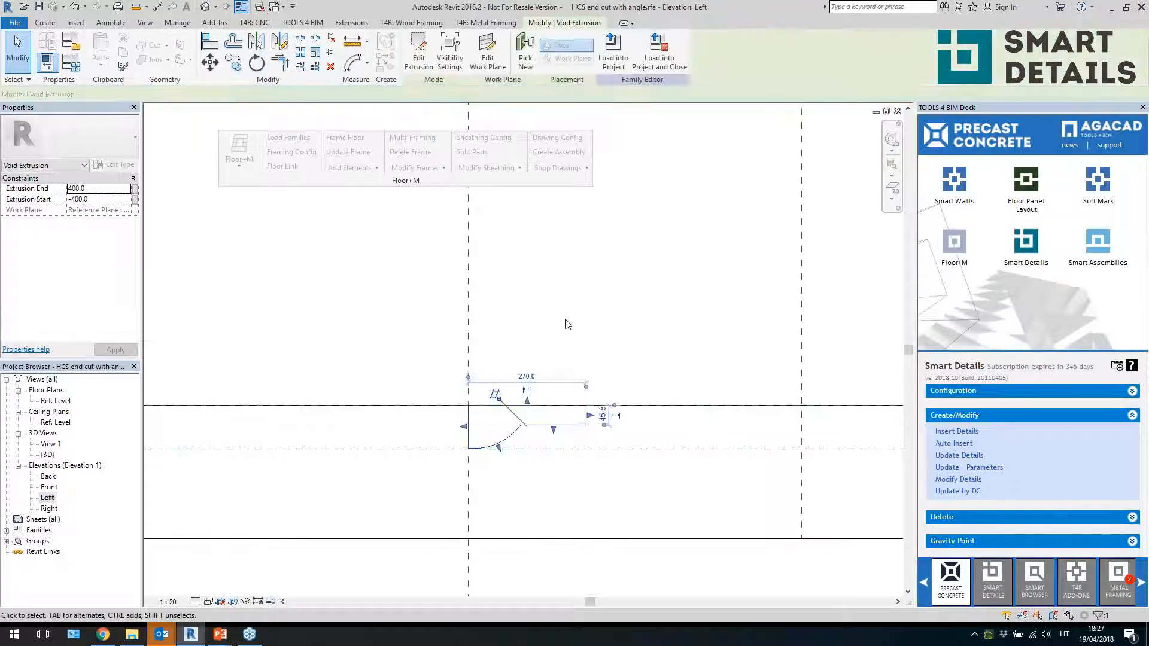
Load the edited end-cut family back into the project
{"action": "left_click", "coordinate": [417, 49]}
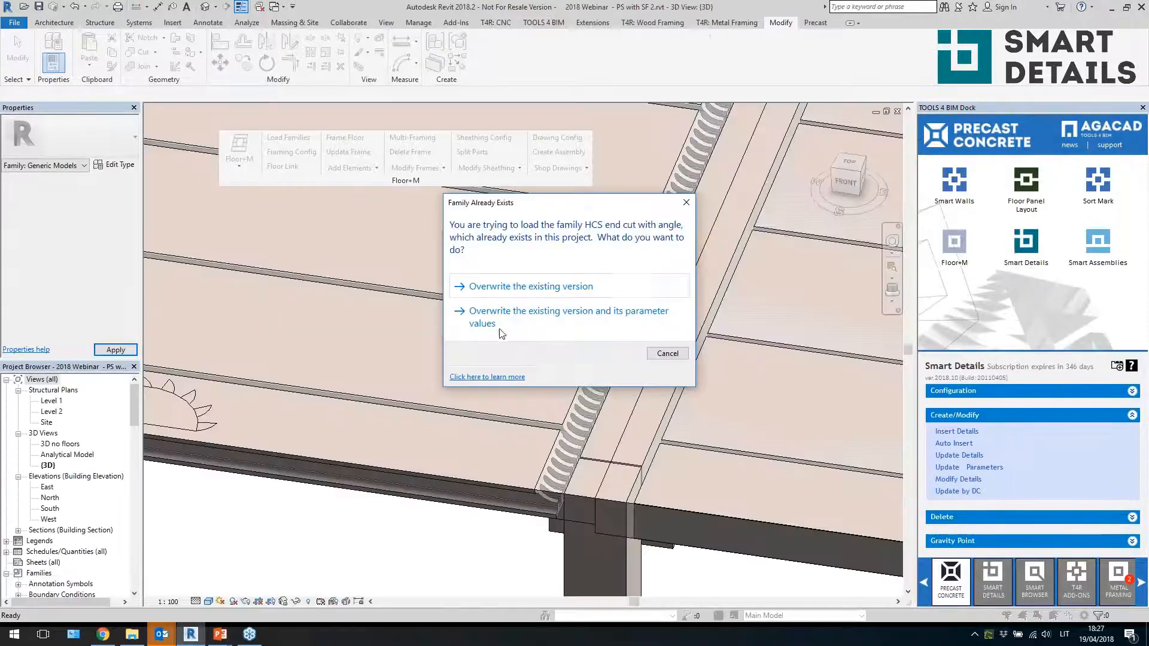
{"action": "left_click", "coordinate": [502, 322]}
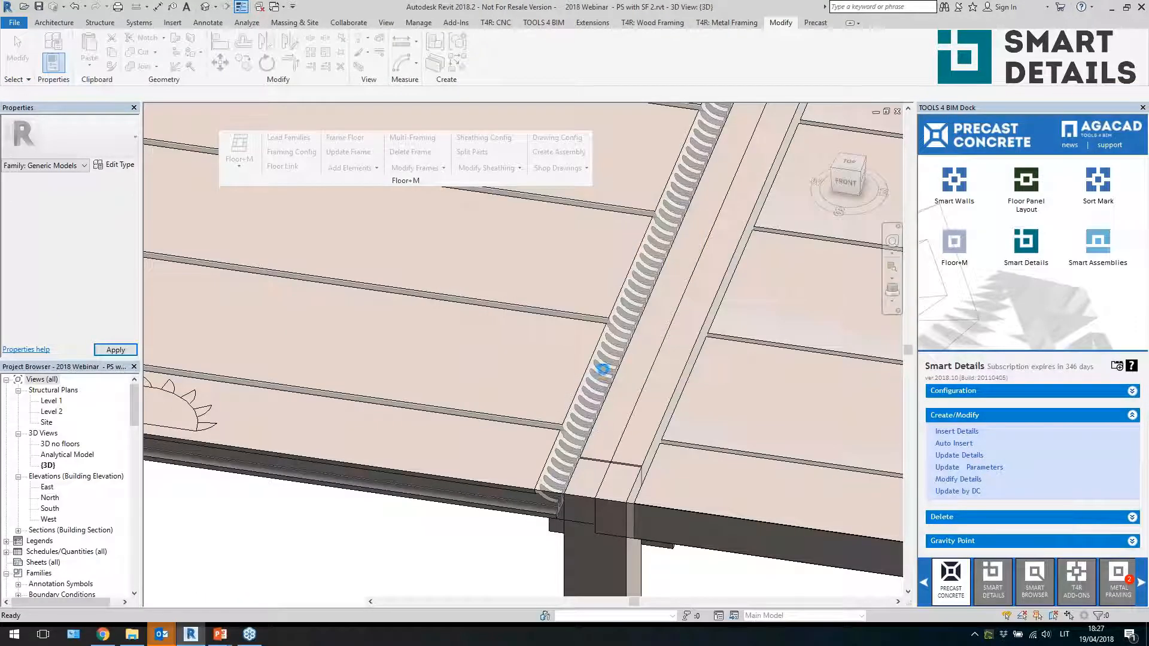
Inspect the updated end-cut details along the slab edge
{"action": "key", "text": "Tab"}
{"action": "left_click", "coordinate": [569, 396]}
{"action": "middle_click_drag", "start_coordinate": [589, 516], "coordinate": [558, 530], "text": "shift"}
{"action": "left_click", "coordinate": [558, 531]}
{"action": "scroll", "coordinate": [679, 511], "scroll_direction": "down", "scroll_amount": 2}
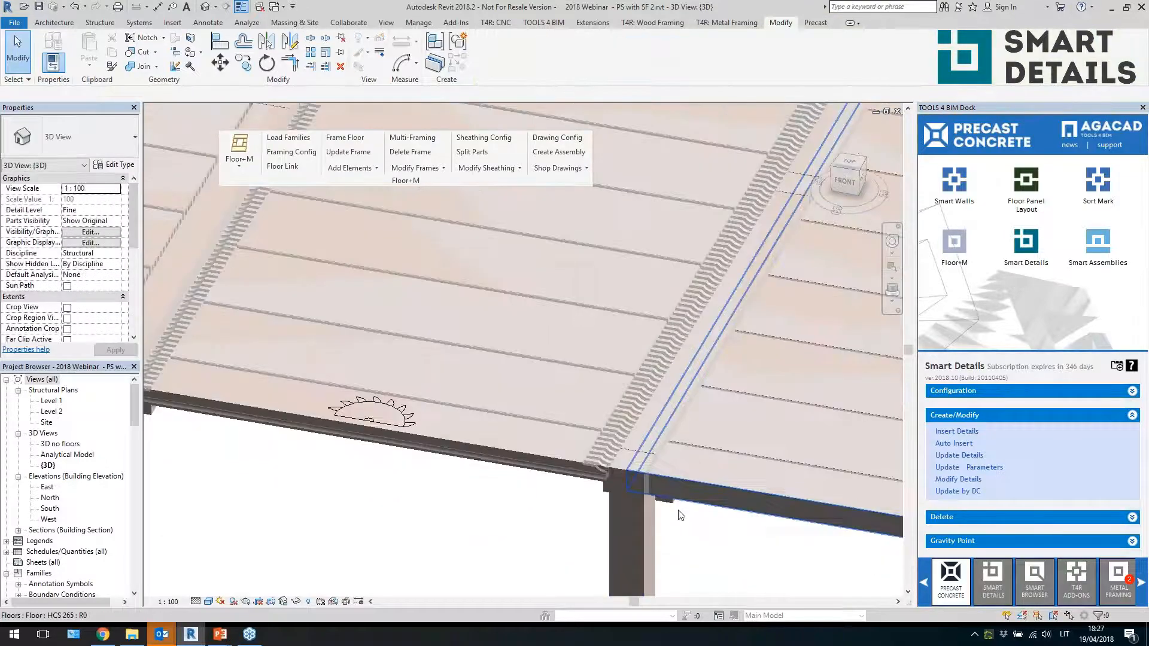
{"action": "scroll", "coordinate": [490, 491], "scroll_direction": "down", "scroll_amount": 5}
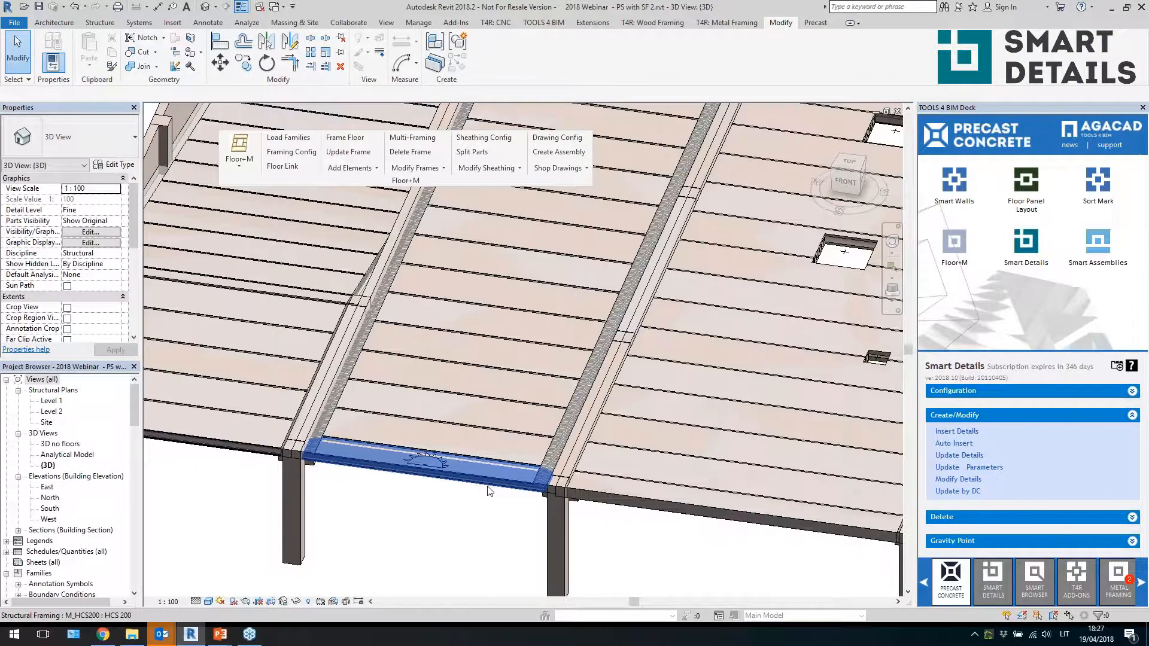
Window-select the HCS 265 panel bay and filter the selection to Structural Framing only
{"action": "scroll", "coordinate": [489, 490], "scroll_direction": "down", "scroll_amount": 4}
{"action": "middle_click_drag", "start_coordinate": [489, 490], "coordinate": [366, 474], "text": "shift"}
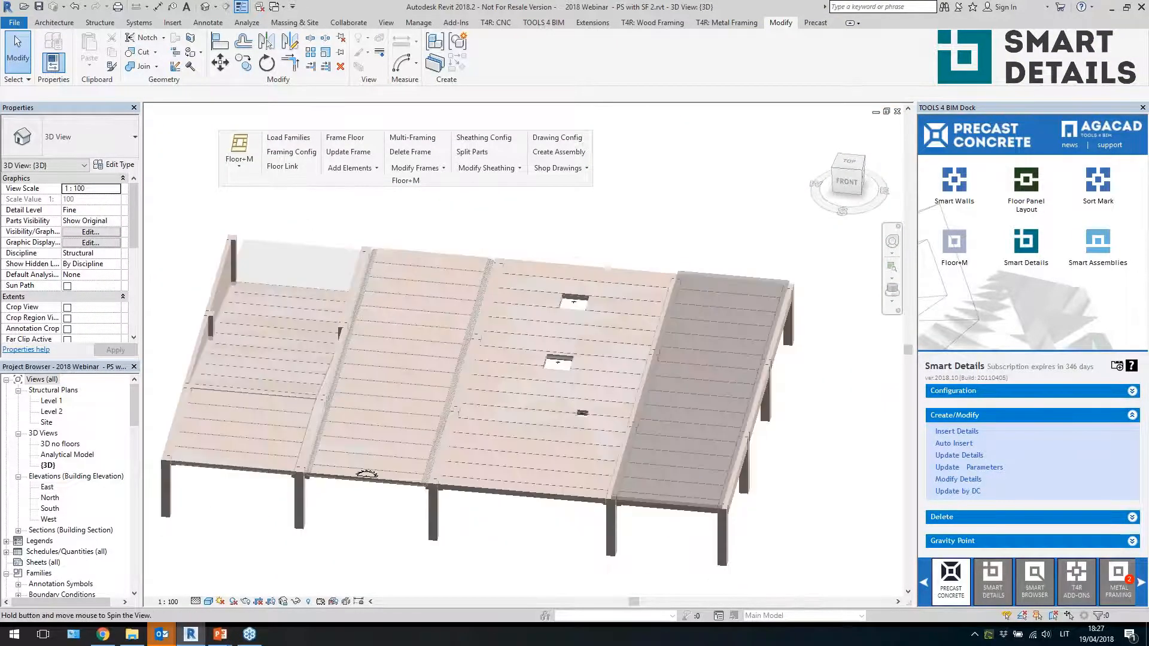
{"action": "middle_click_drag", "start_coordinate": [529, 518], "coordinate": [585, 522], "text": "shift"}
{"action": "left_click_drag", "start_coordinate": [586, 522], "coordinate": [486, 250]}
{"action": "middle_click_drag", "start_coordinate": [493, 272], "coordinate": [598, 226], "text": "shift"}
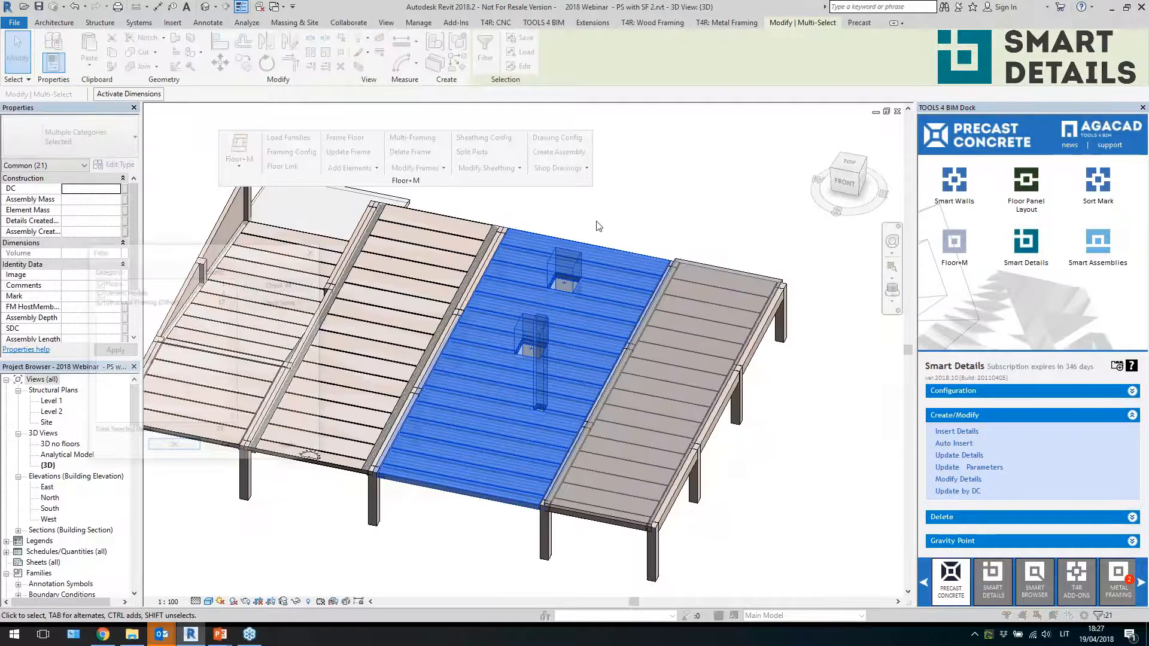
{"action": "left_click", "coordinate": [282, 301]}
{"action": "left_click", "coordinate": [98, 301]}
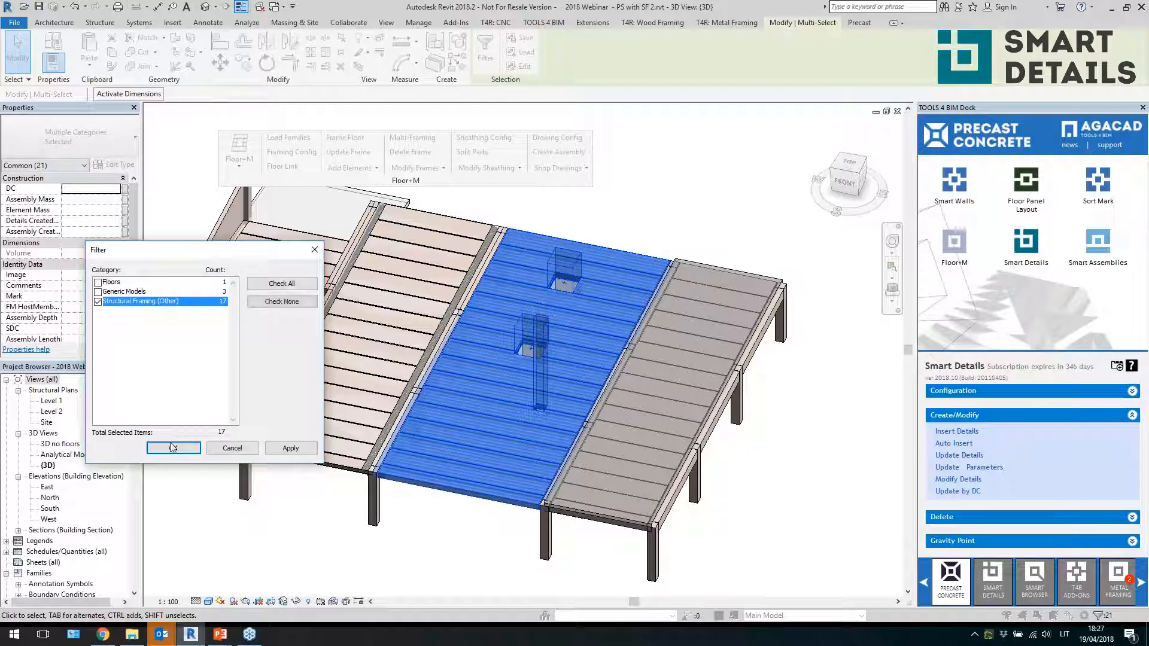
{"action": "left_click", "coordinate": [173, 448]}
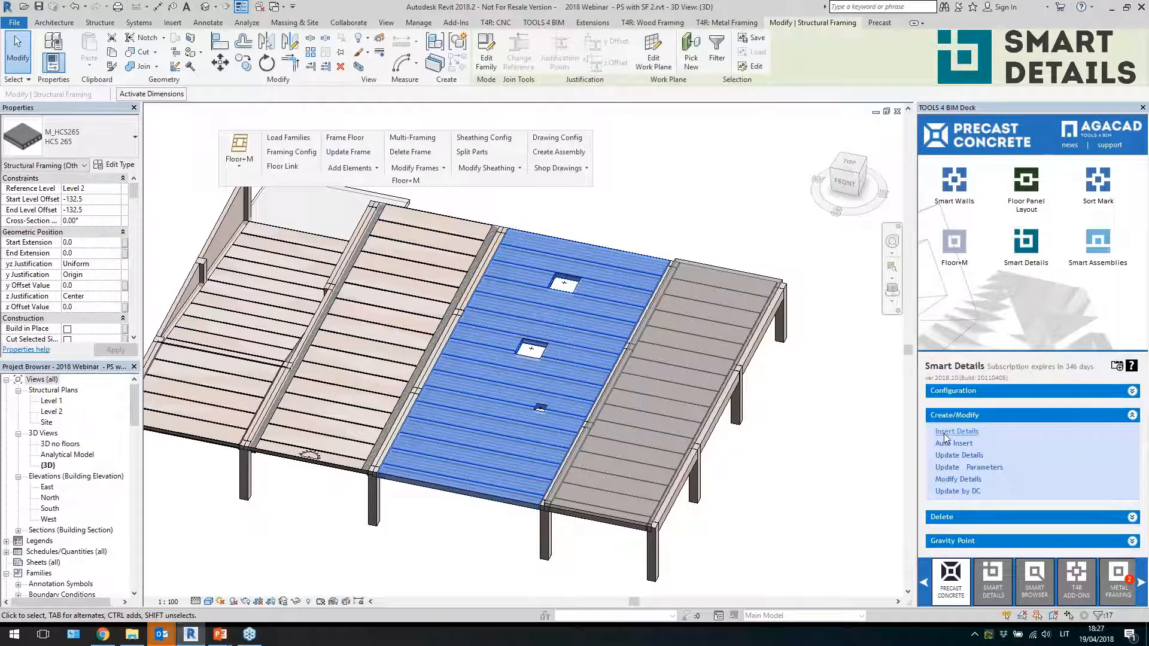
Insert Smart Details on the selected slabs using the HCS 200 anch cut configuration
{"action": "left_click", "coordinate": [803, 299]}
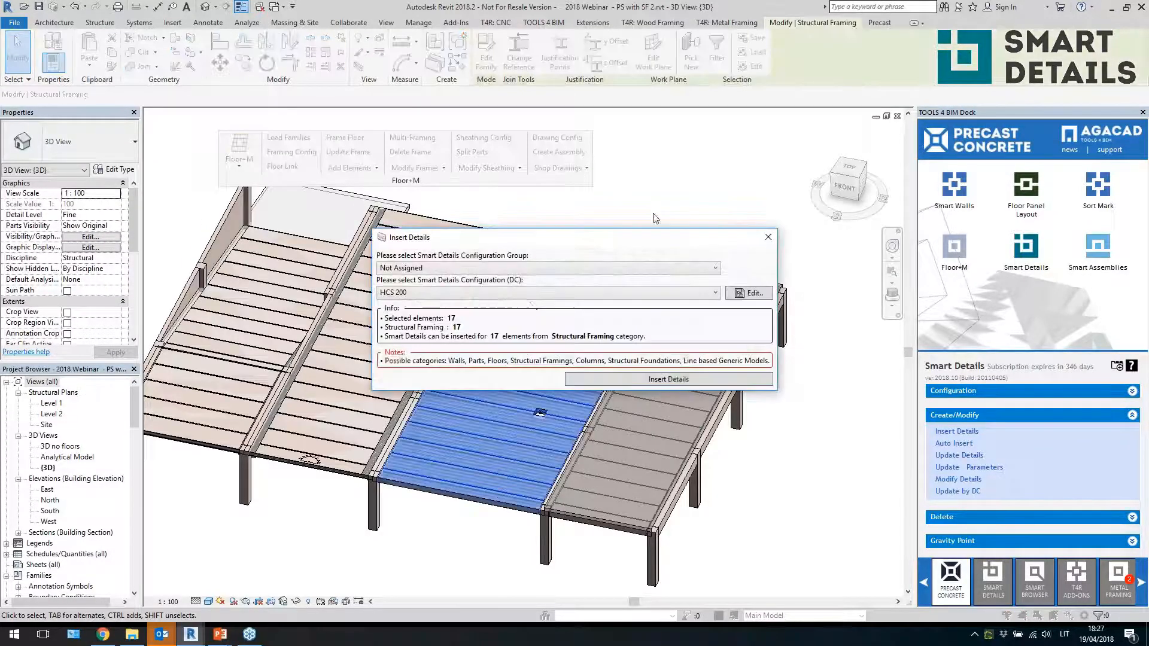
{"action": "left_click", "coordinate": [530, 293]}
{"action": "left_click", "coordinate": [592, 335]}
{"action": "left_click", "coordinate": [618, 379]}
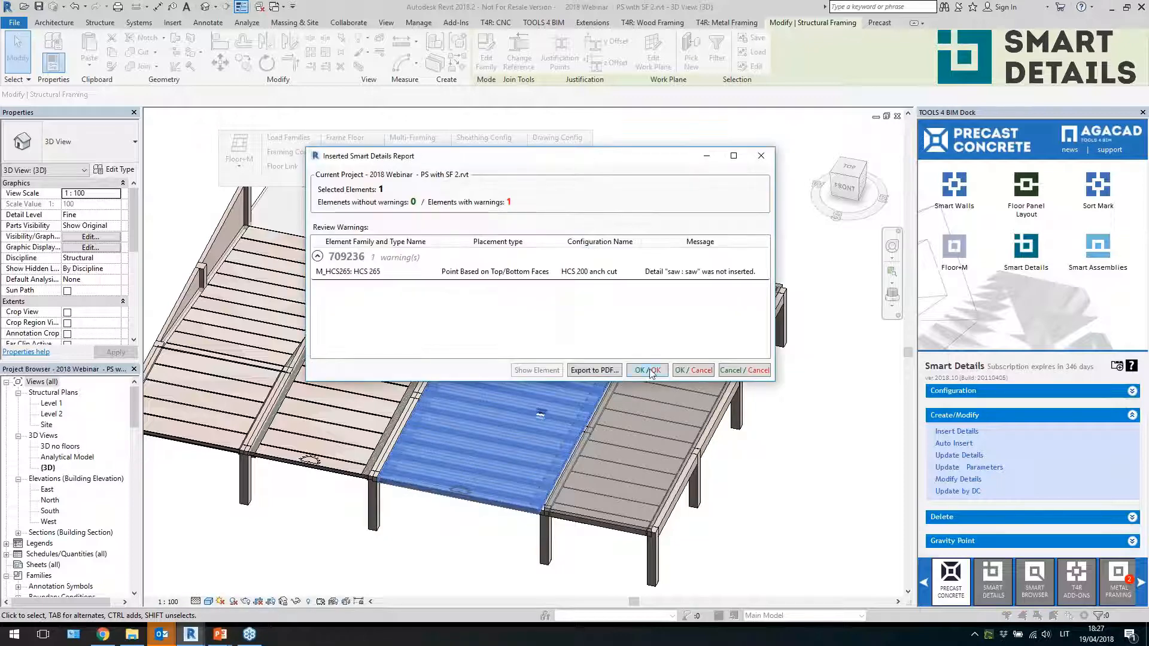
{"action": "left_click", "coordinate": [649, 369]}
Zoom in to inspect the newly inserted anchor and cut details on the panel
{"action": "left_click", "coordinate": [449, 542]}
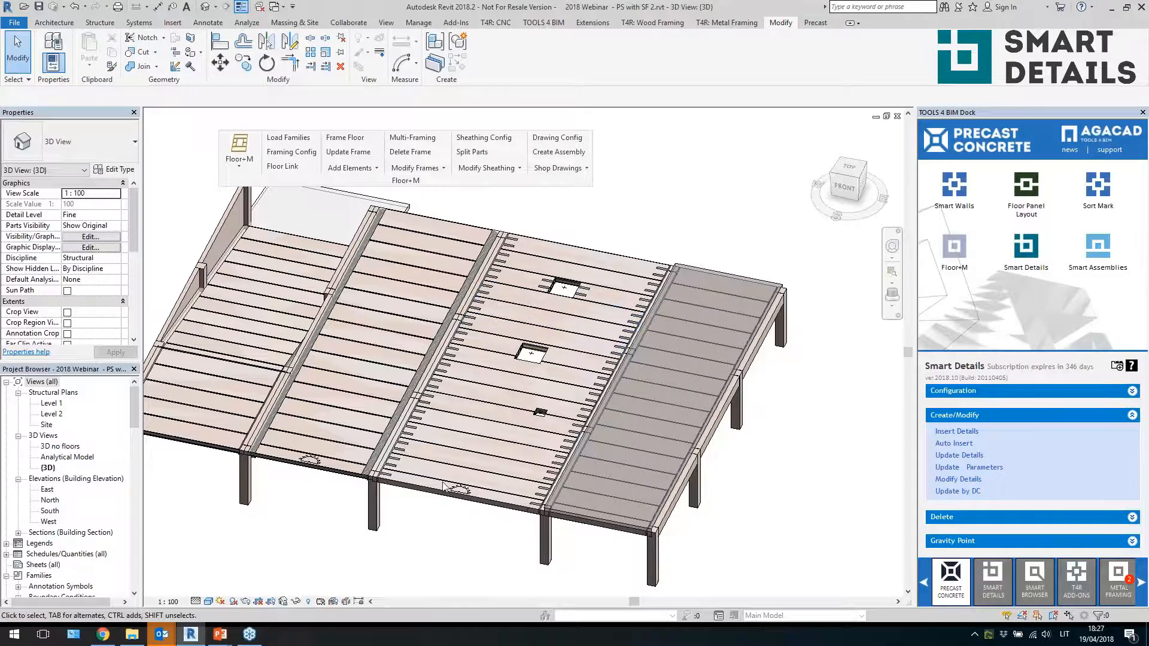
{"action": "scroll", "coordinate": [431, 488], "scroll_direction": "up", "scroll_amount": 3}
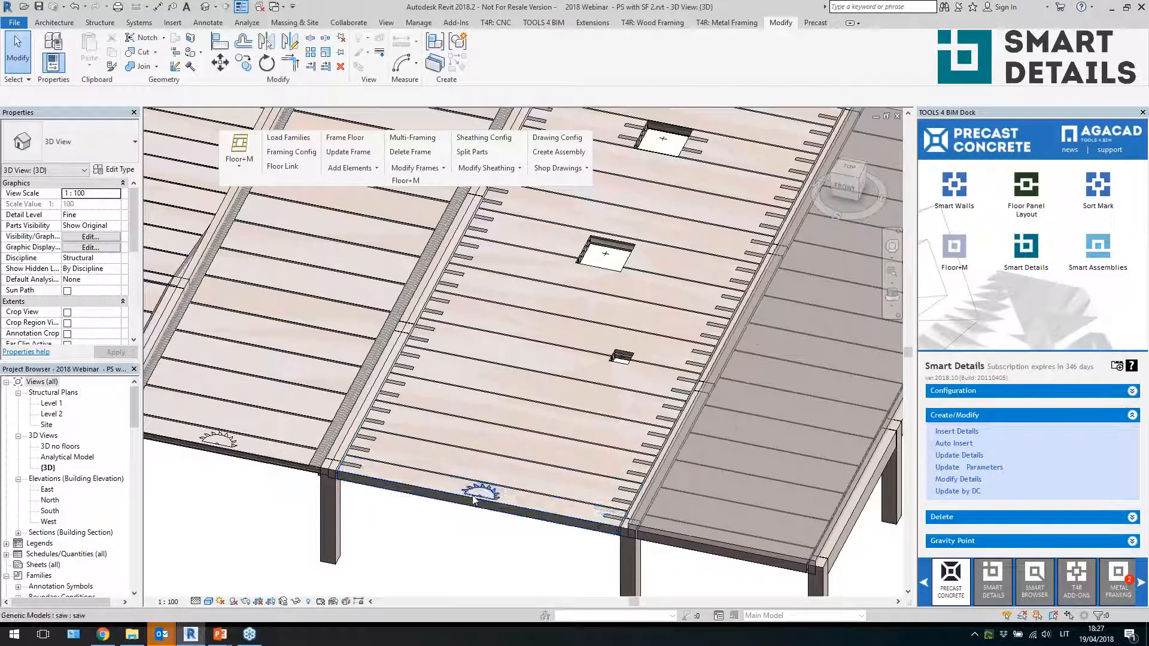
{"action": "scroll", "coordinate": [441, 518], "scroll_direction": "down", "scroll_amount": 3}
{"action": "scroll", "coordinate": [585, 293], "scroll_direction": "up", "scroll_amount": 2}
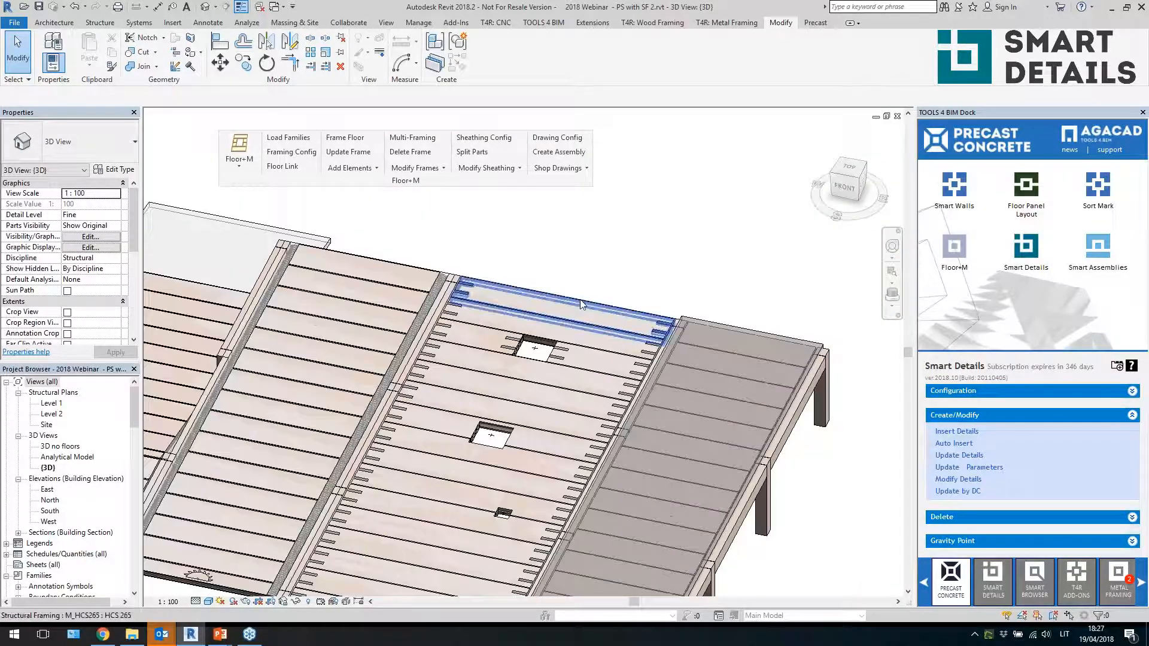
Modify the details of the selected edge slab, enabling the CUT_RC_hcs_gable cut in Detail Priority 2, and update
{"action": "left_click", "coordinate": [580, 300]}
{"action": "scroll", "coordinate": [598, 269], "scroll_direction": "down", "scroll_amount": 1}
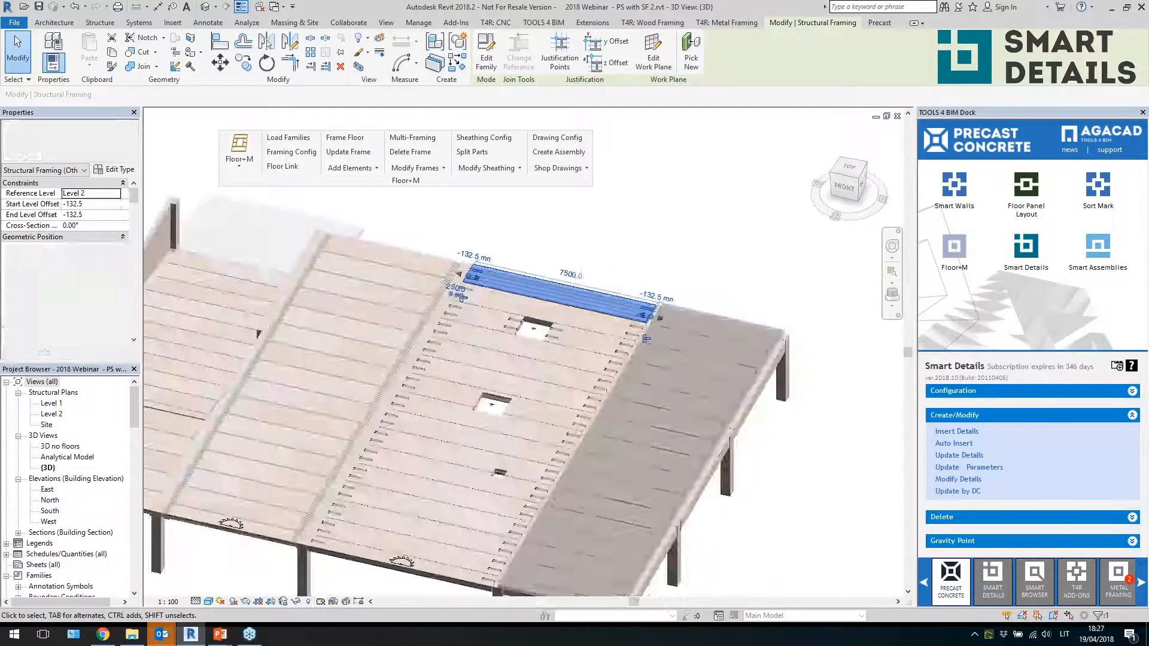
{"action": "scroll", "coordinate": [632, 241], "scroll_direction": "up", "scroll_amount": 2}
{"action": "scroll", "coordinate": [458, 290], "scroll_direction": "up", "scroll_amount": 2}
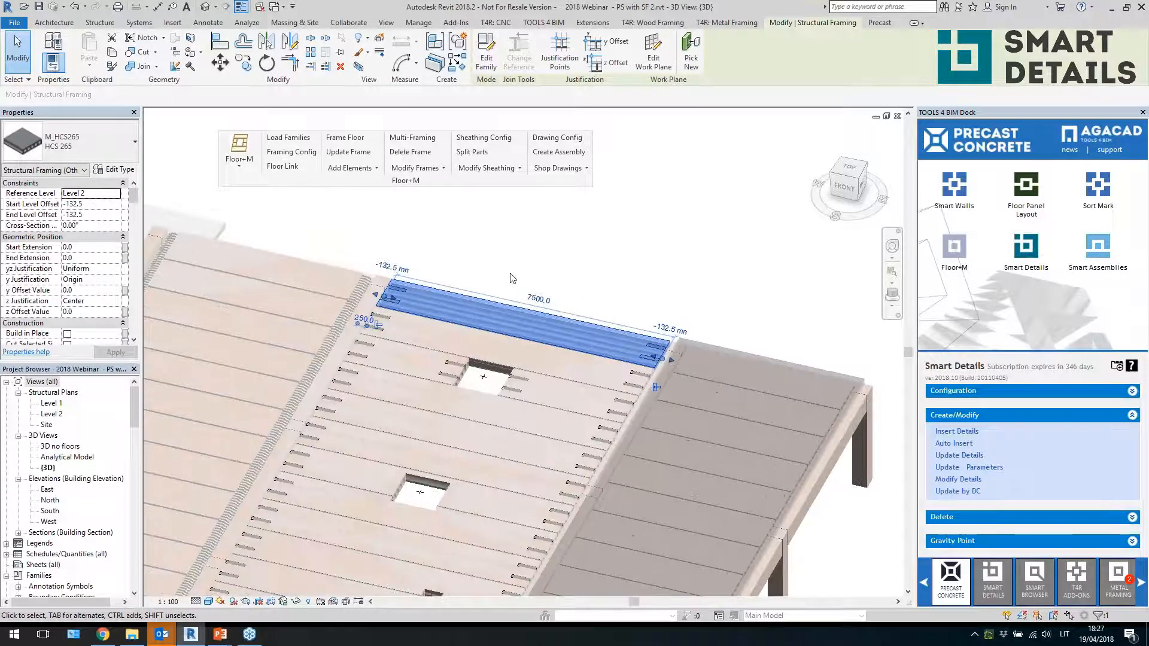
{"action": "left_click", "coordinate": [764, 360]}
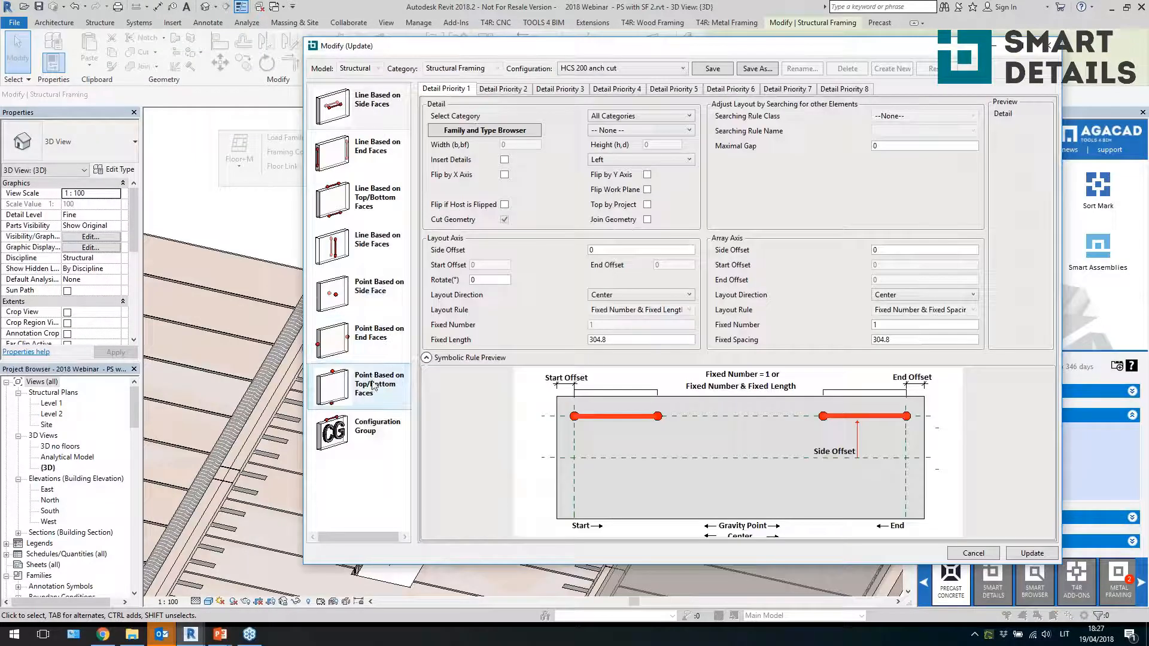
{"action": "left_click", "coordinate": [366, 395]}
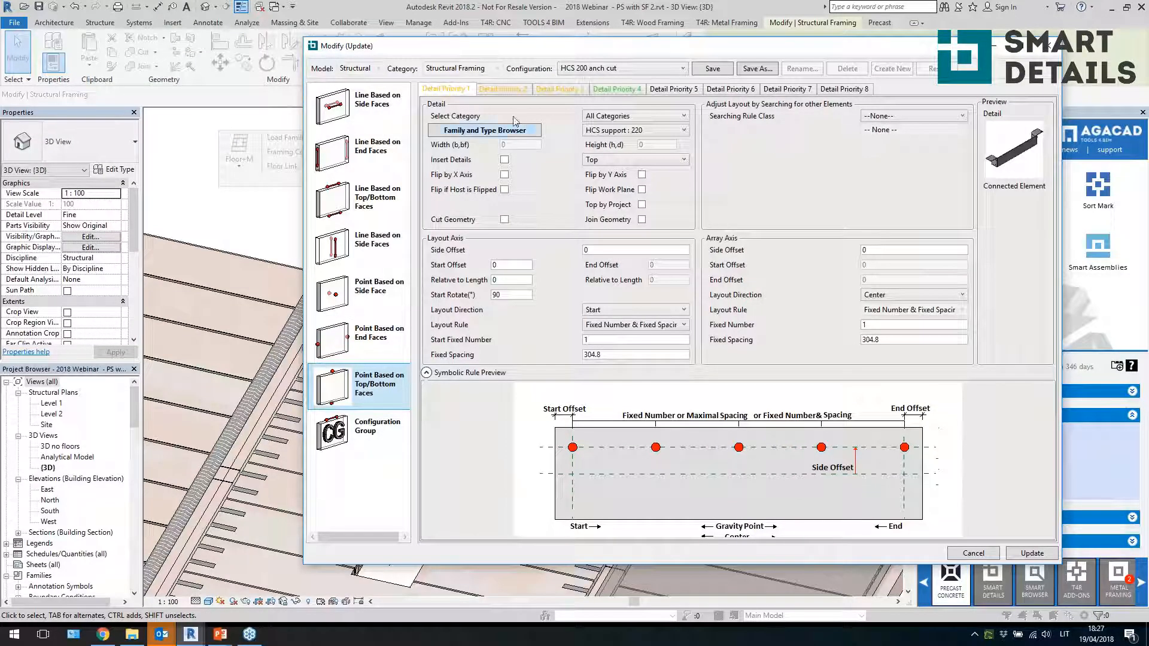
{"action": "left_click", "coordinate": [496, 90]}
{"action": "left_click", "coordinate": [557, 89]}
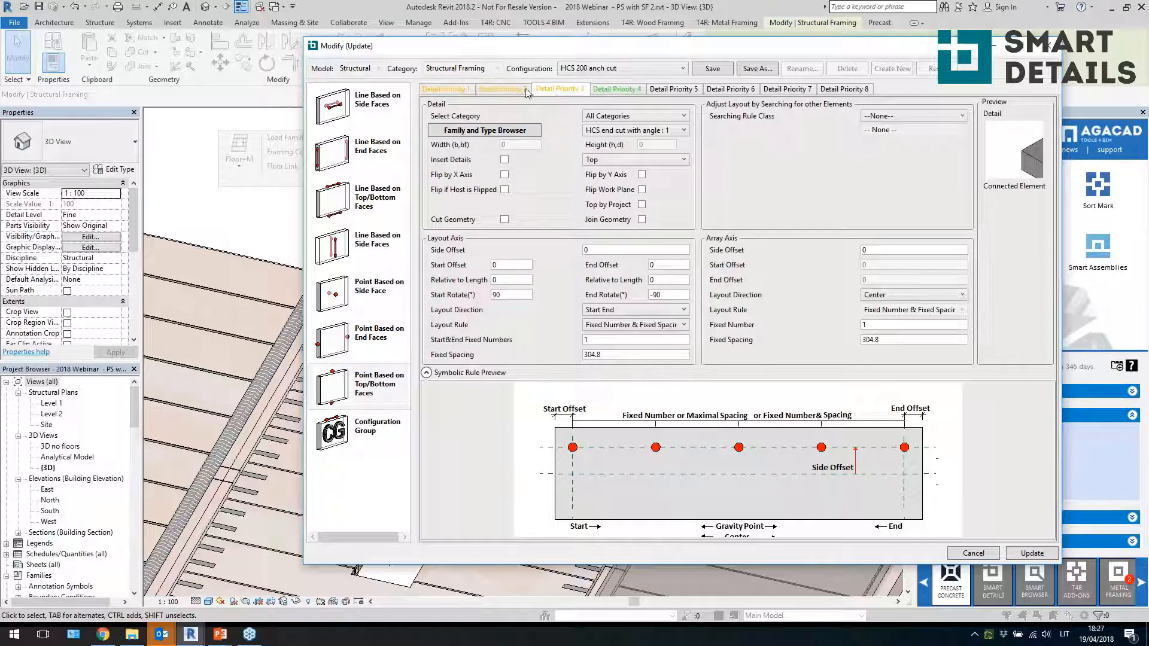
{"action": "left_click", "coordinate": [512, 92]}
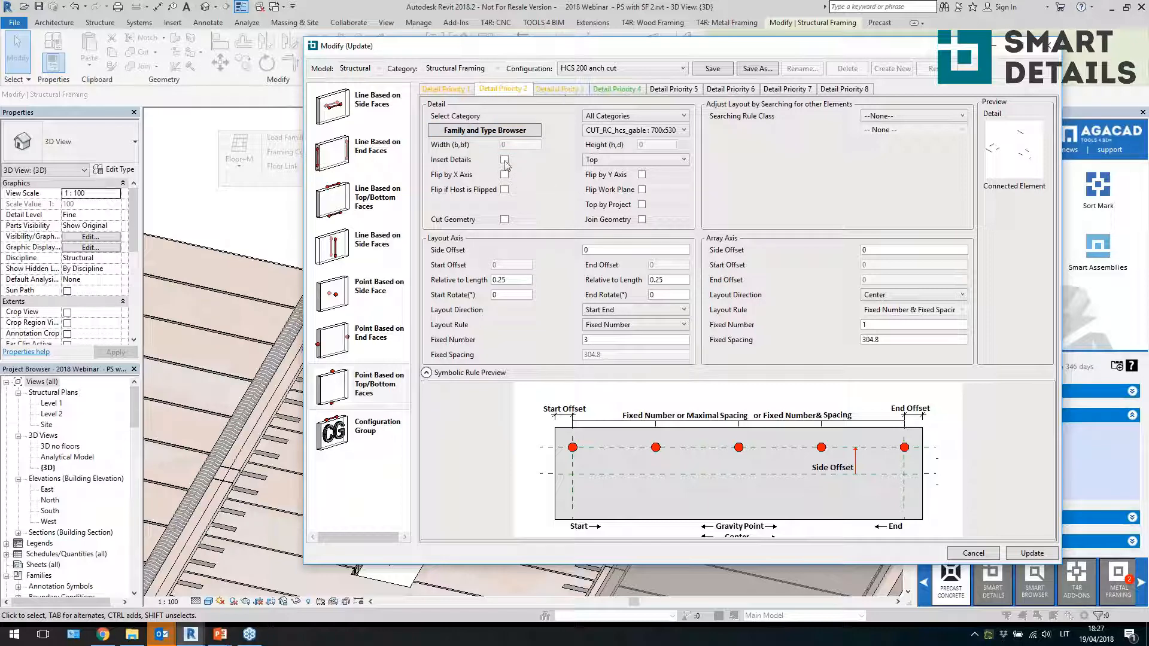
{"action": "left_click", "coordinate": [1025, 552]}
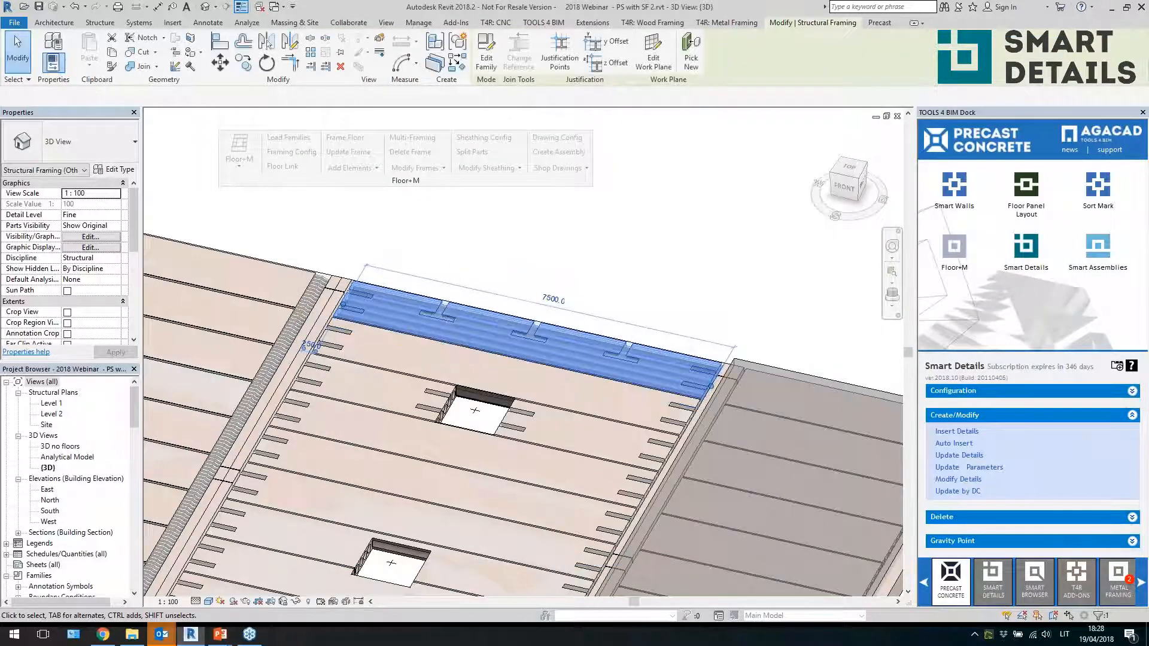
Inspect the newly added gable cuts along the slab edge and the surrounding end-cut details
{"action": "scroll", "coordinate": [614, 275], "scroll_direction": "down", "scroll_amount": 5}
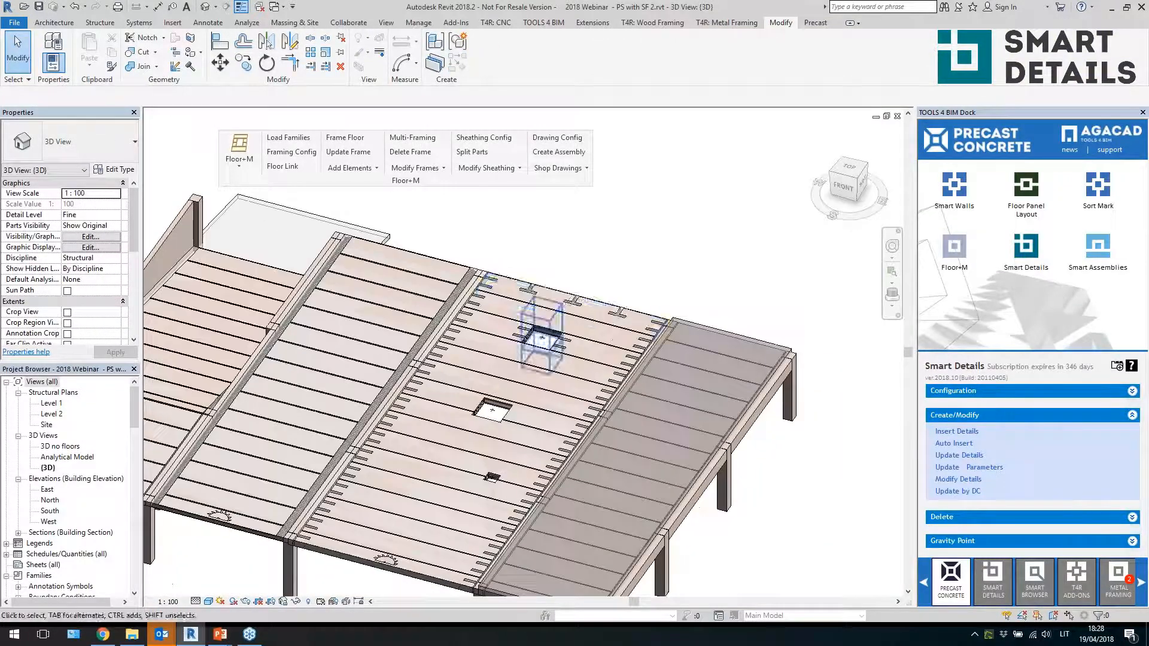
{"action": "left_click", "coordinate": [573, 290]}
{"action": "left_click", "coordinate": [621, 249]}
{"action": "scroll", "coordinate": [621, 248], "scroll_direction": "down", "scroll_amount": 2}
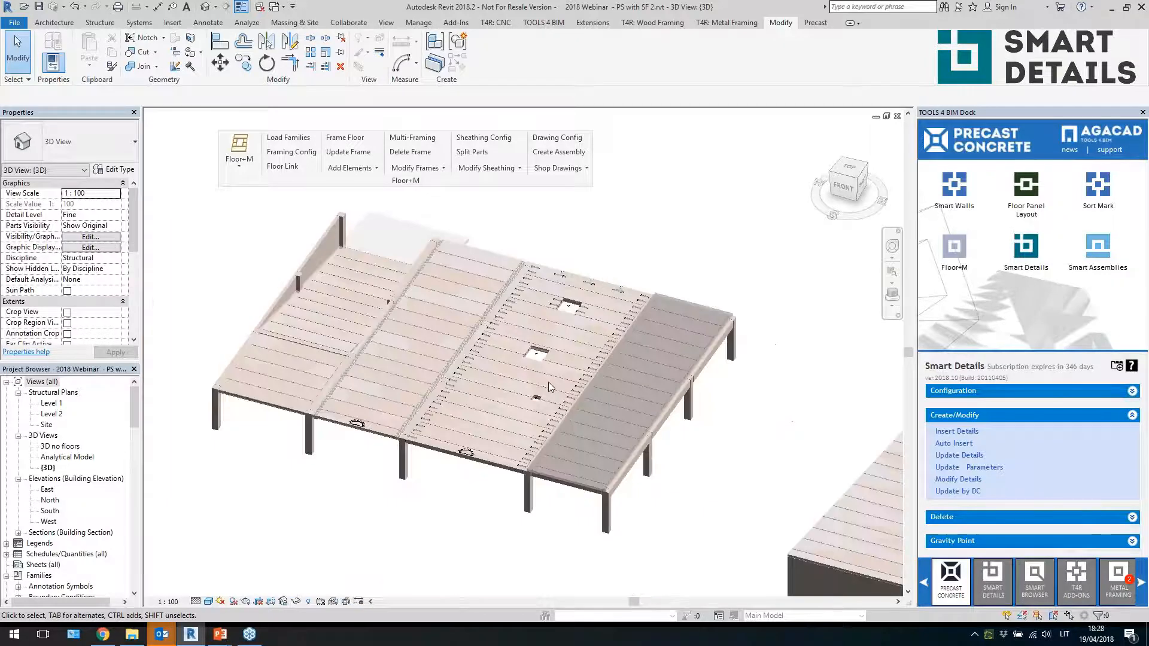
{"action": "scroll", "coordinate": [546, 387], "scroll_direction": "up", "scroll_amount": 2}
{"action": "middle_click_drag", "start_coordinate": [546, 387], "coordinate": [552, 420], "text": "shift"}
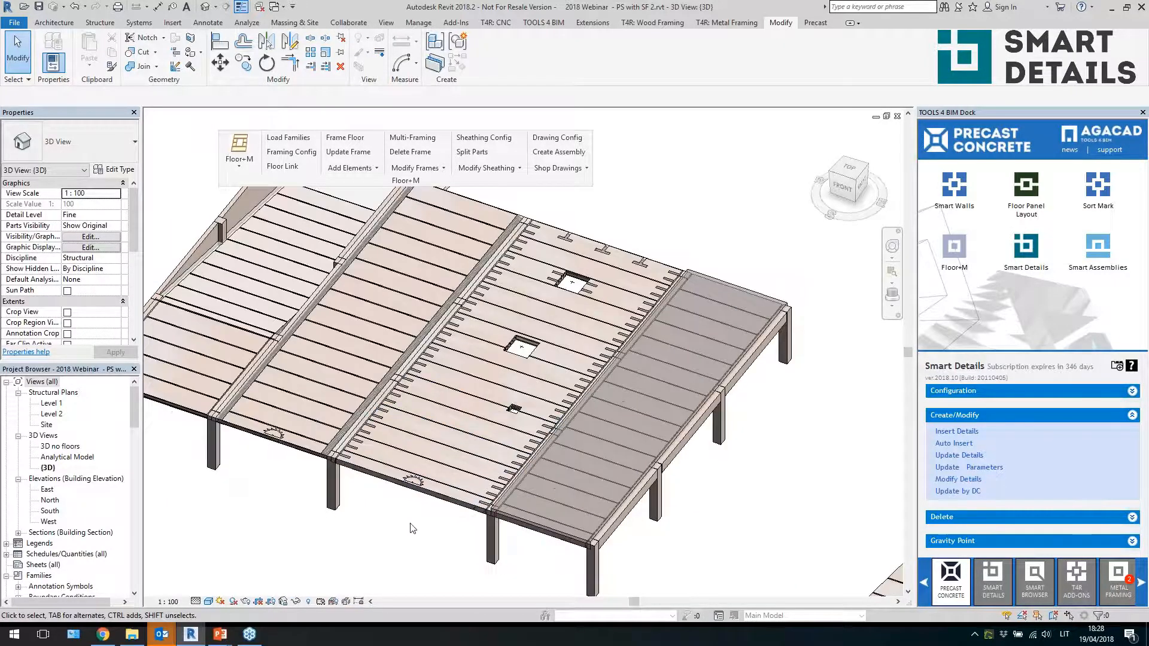
{"action": "scroll", "coordinate": [406, 523], "scroll_direction": "up", "scroll_amount": 3}
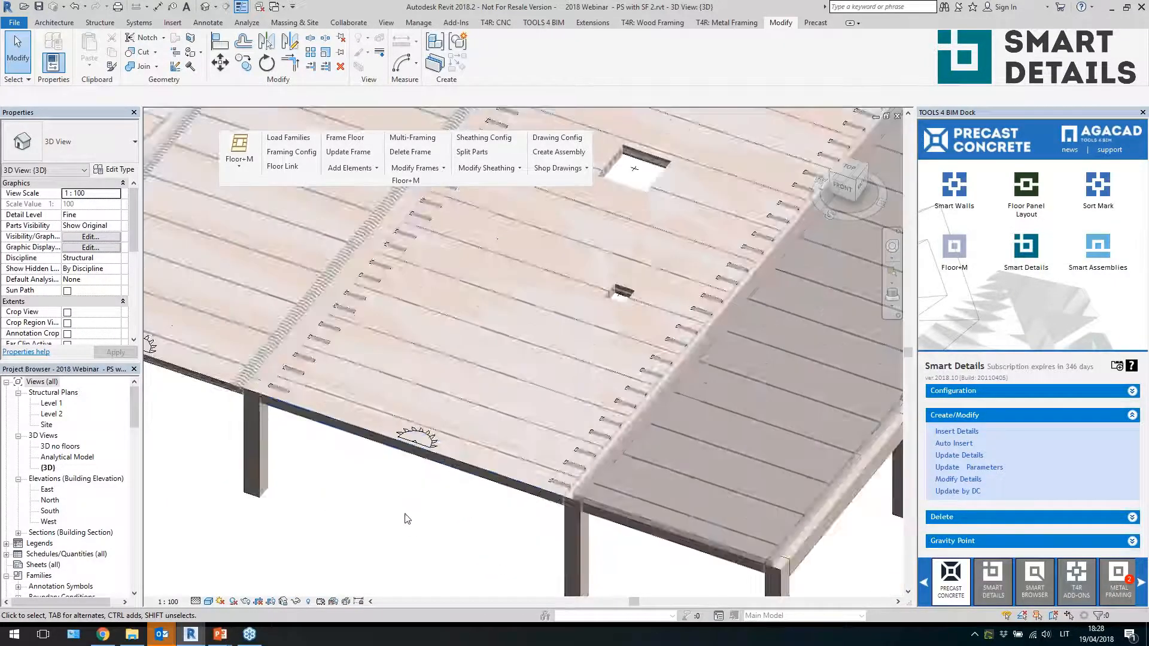
Modify an end-cut detail's line-based top/bottom face rule, setting its Fixed Length to 1000, and update
{"action": "left_click", "coordinate": [332, 332]}
{"action": "left_click", "coordinate": [828, 472]}
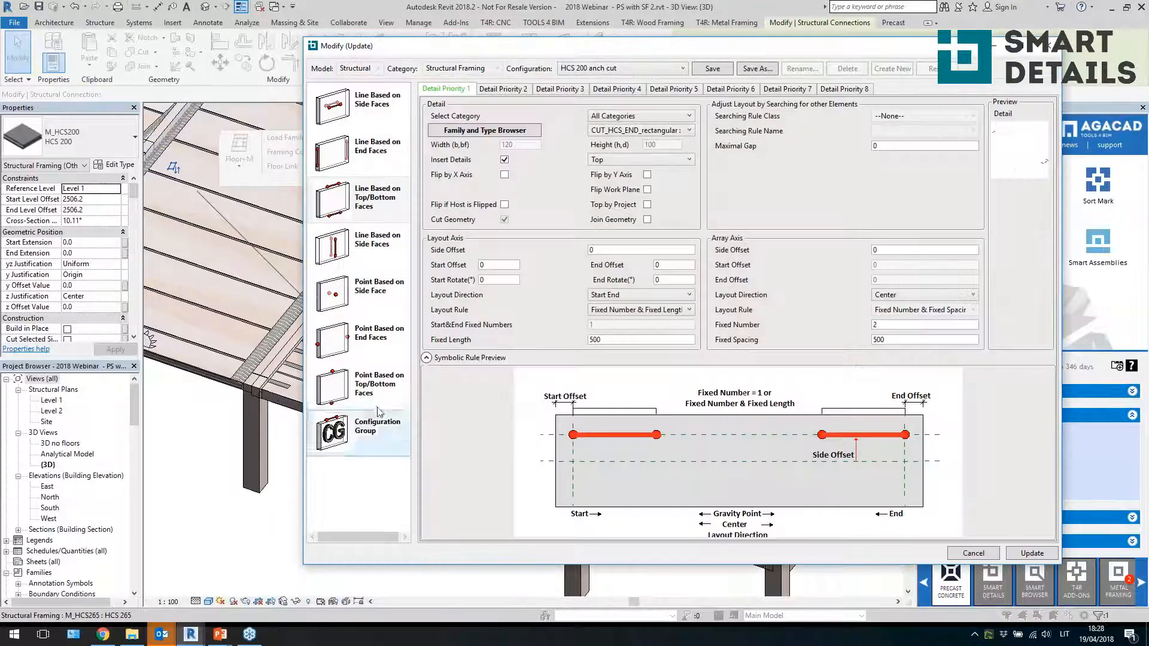
{"action": "left_click", "coordinate": [380, 401]}
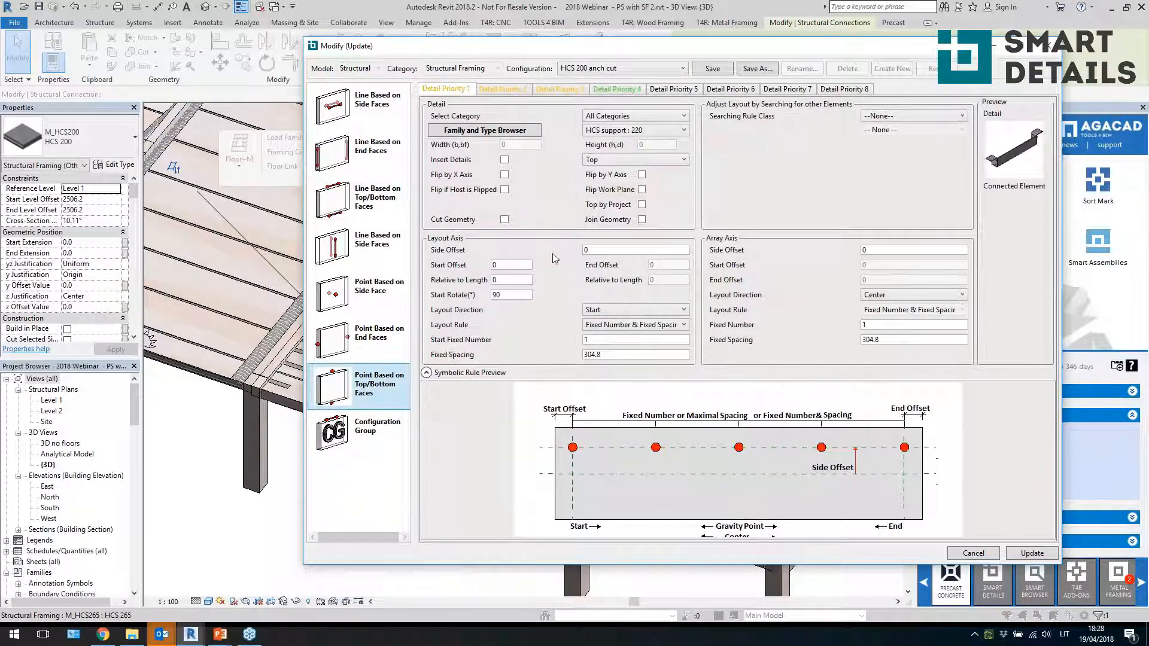
{"action": "left_click", "coordinate": [386, 219]}
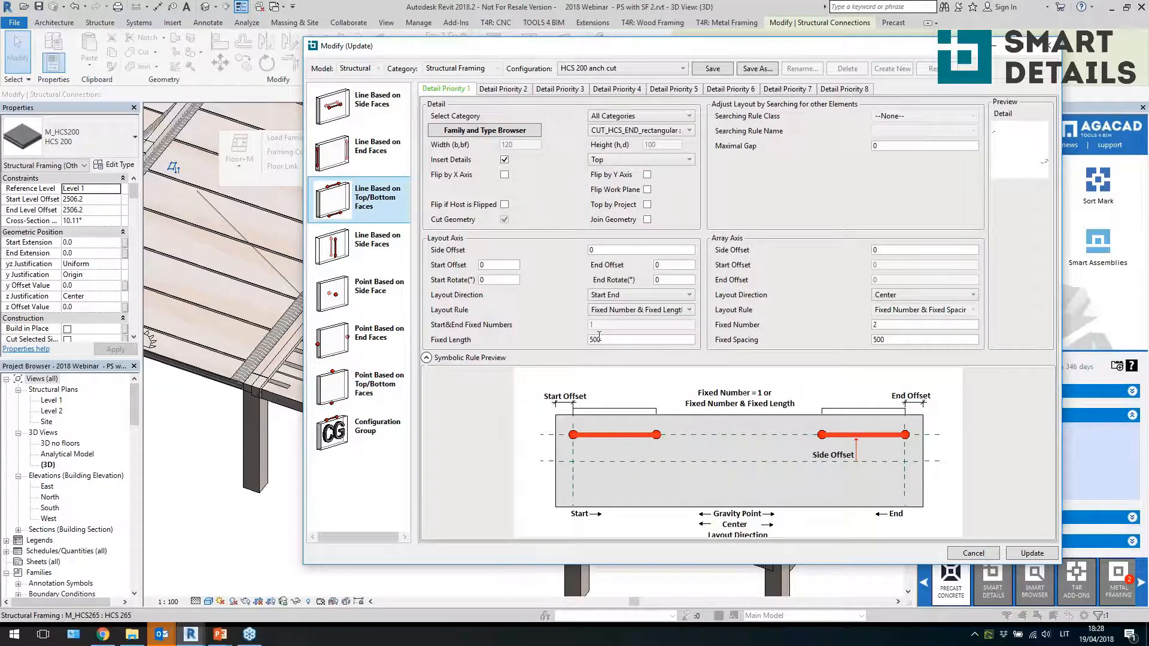
{"action": "left_click_drag", "start_coordinate": [606, 340], "coordinate": [560, 353]}
{"action": "type", "text": "10"}
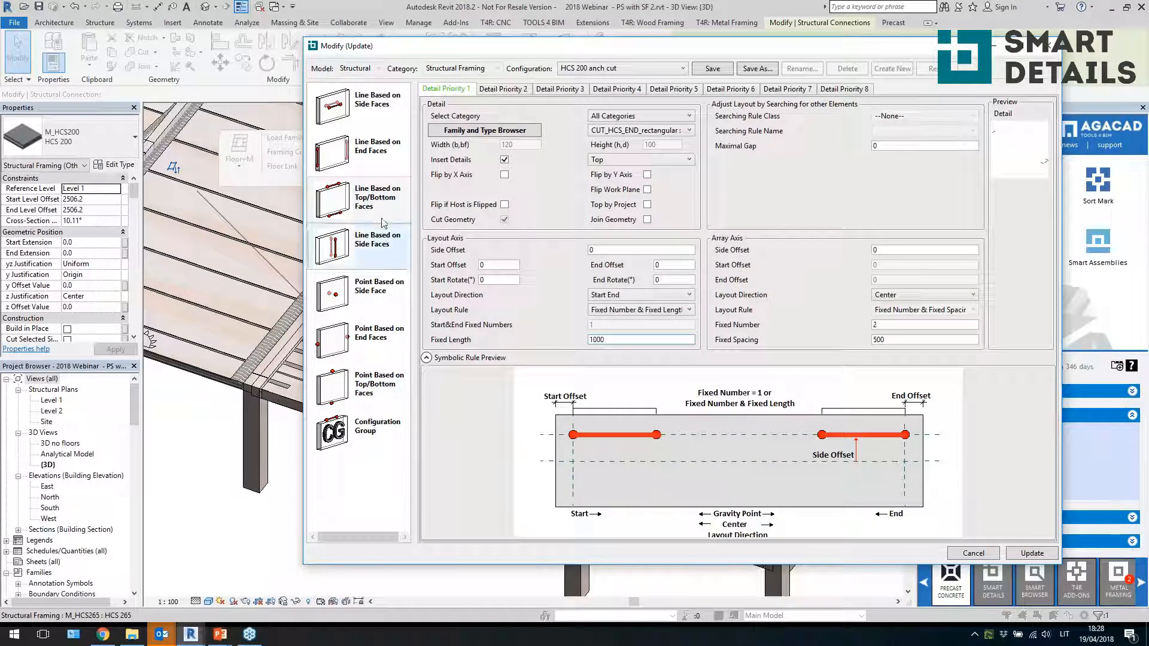
{"action": "left_click", "coordinate": [357, 203]}
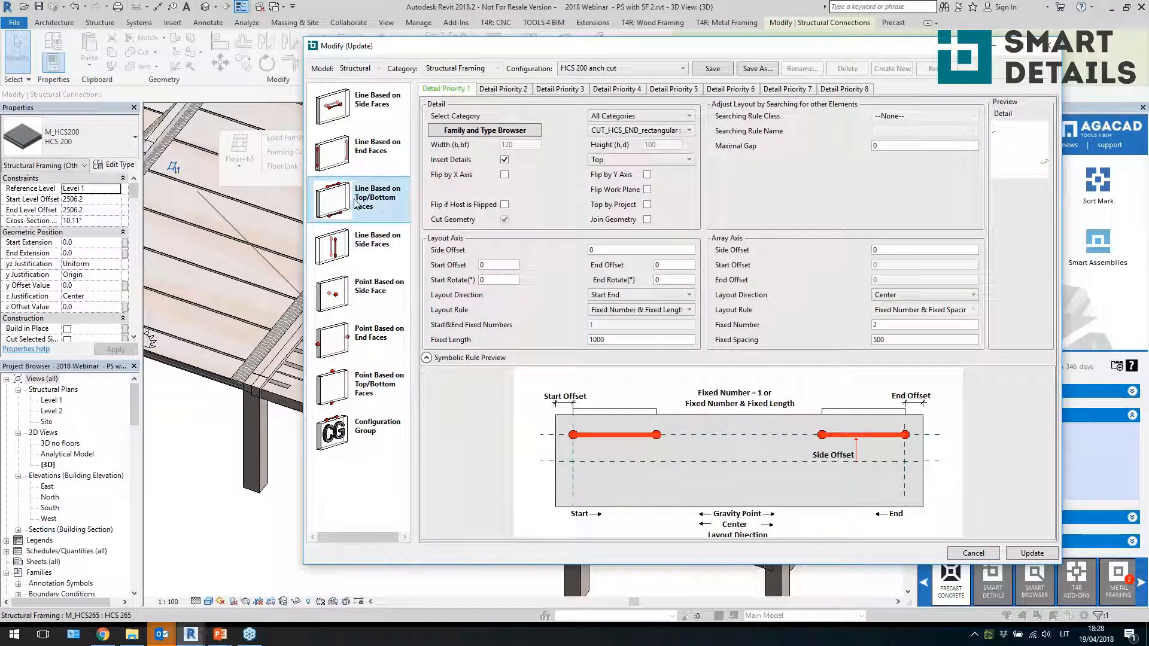
{"action": "left_click", "coordinate": [614, 339]}
{"action": "left_click", "coordinate": [1021, 559]}
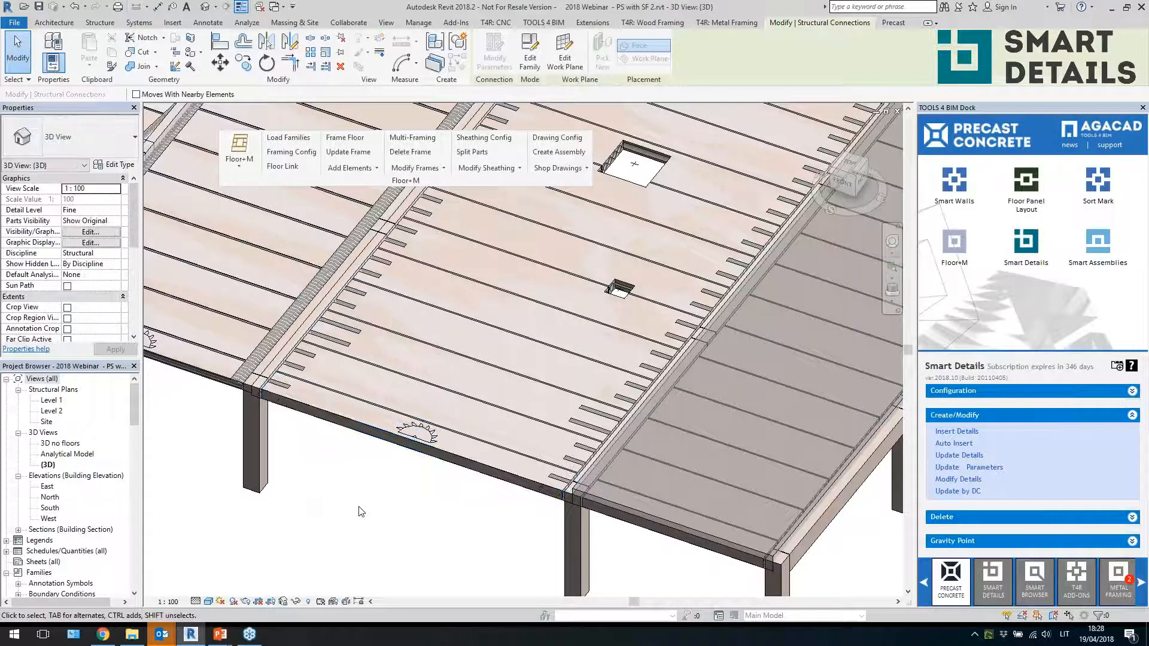
Select one rectangular end-cut detail near the slab joint and delete it
{"action": "scroll", "coordinate": [351, 310], "scroll_direction": "up", "scroll_amount": 5}
{"action": "left_click", "coordinate": [352, 306]}
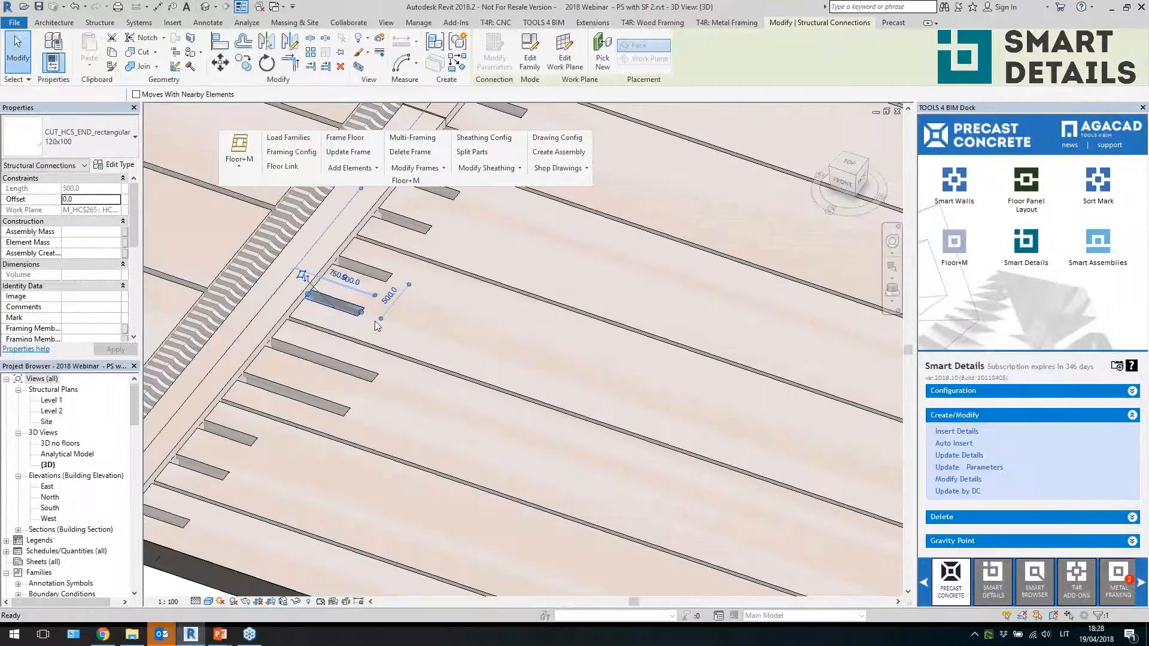
{"action": "key", "text": "Delete"}
Reposition the neighbouring end-cut detail by setting its temporary dimension to 900
{"action": "left_click", "coordinate": [369, 272]}
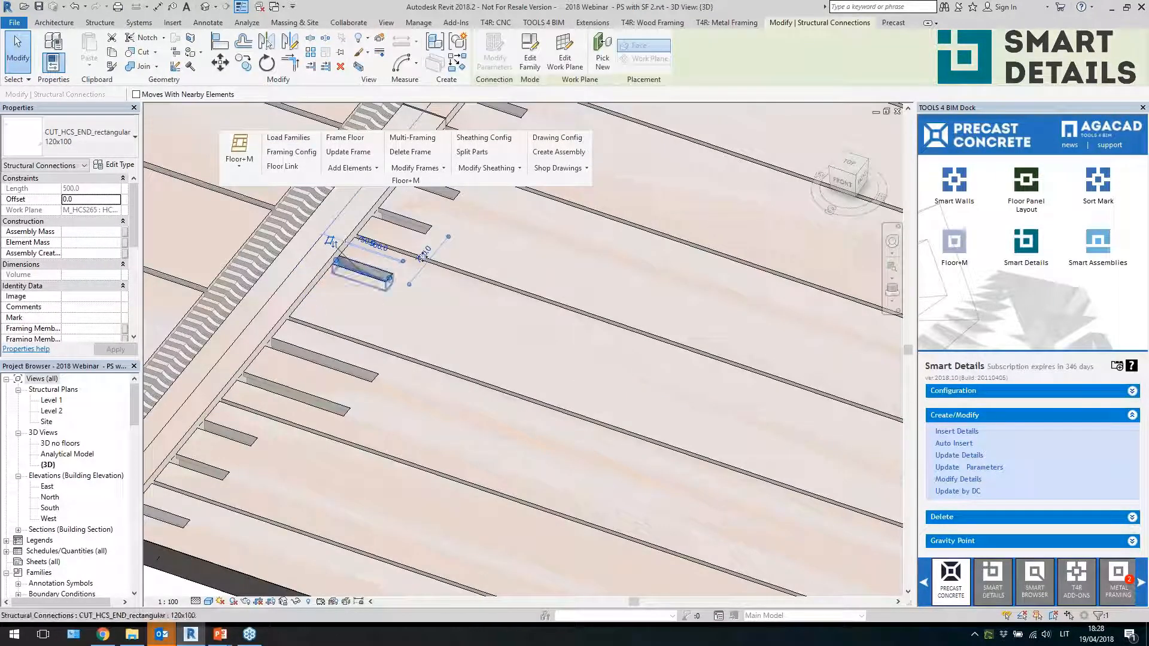
{"action": "left_click", "coordinate": [429, 253]}
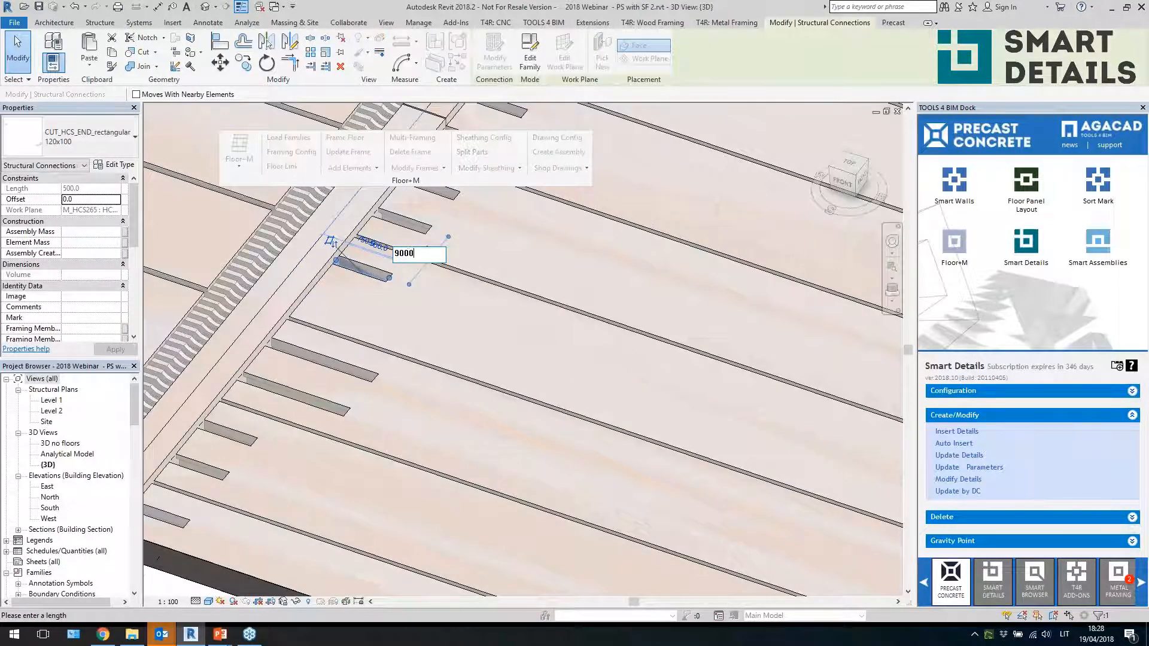
{"action": "key", "text": "Return"}
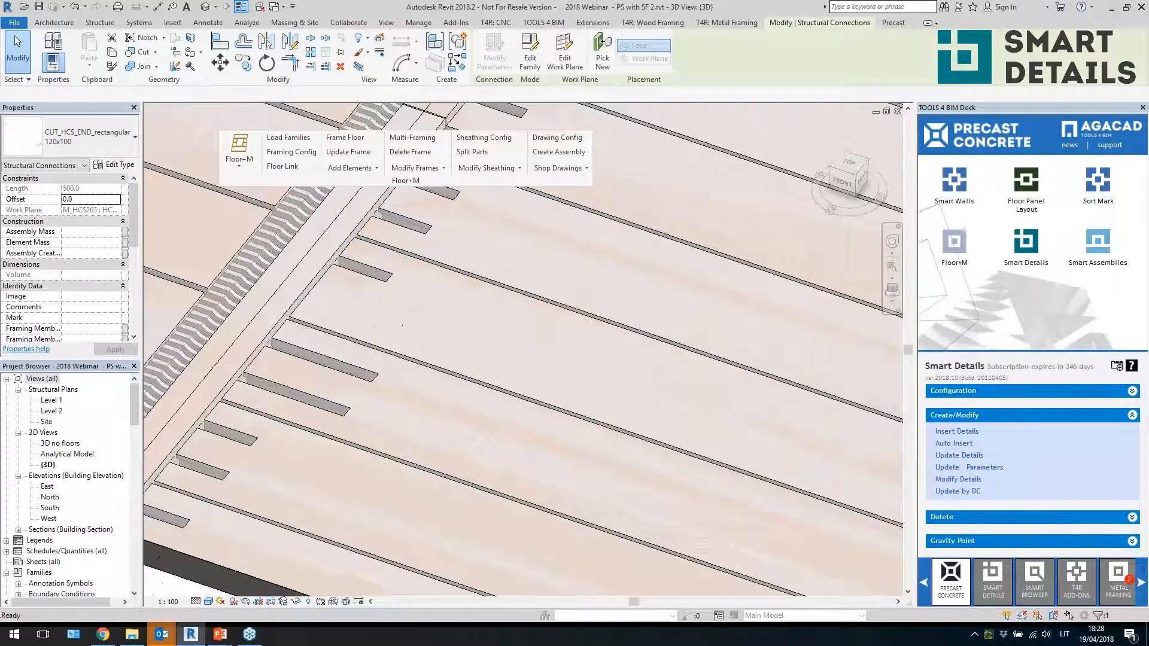
{"action": "left_click", "coordinate": [390, 279]}
{"action": "left_click", "coordinate": [422, 256]}
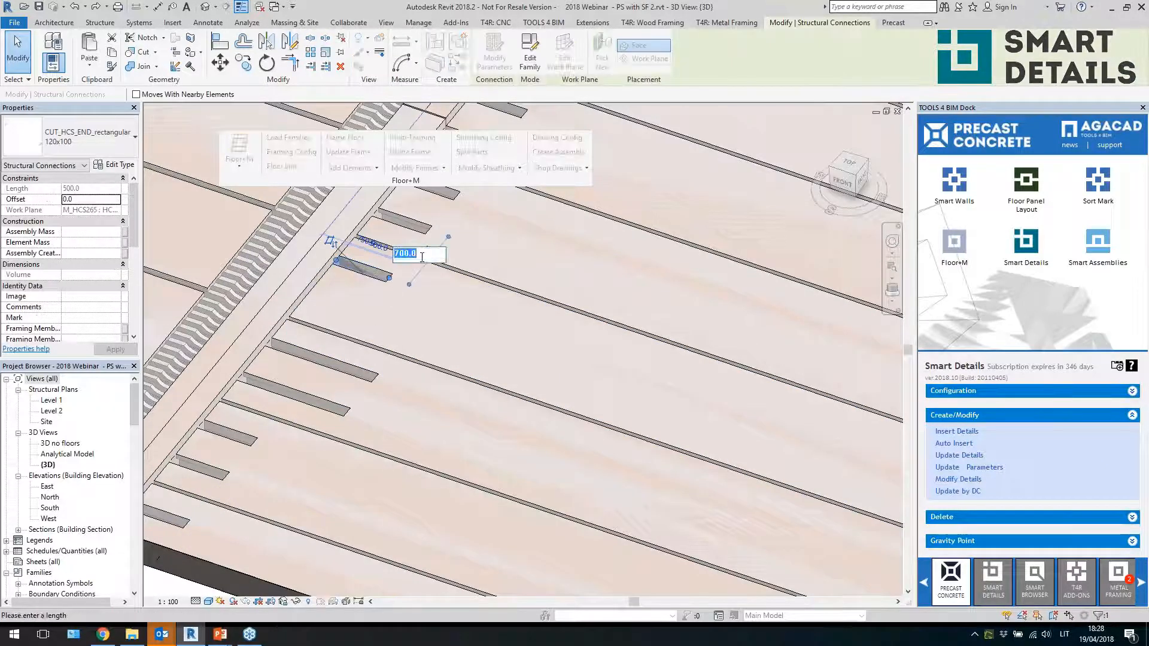
{"action": "type", "text": "900"}
{"action": "key", "text": "Return"}
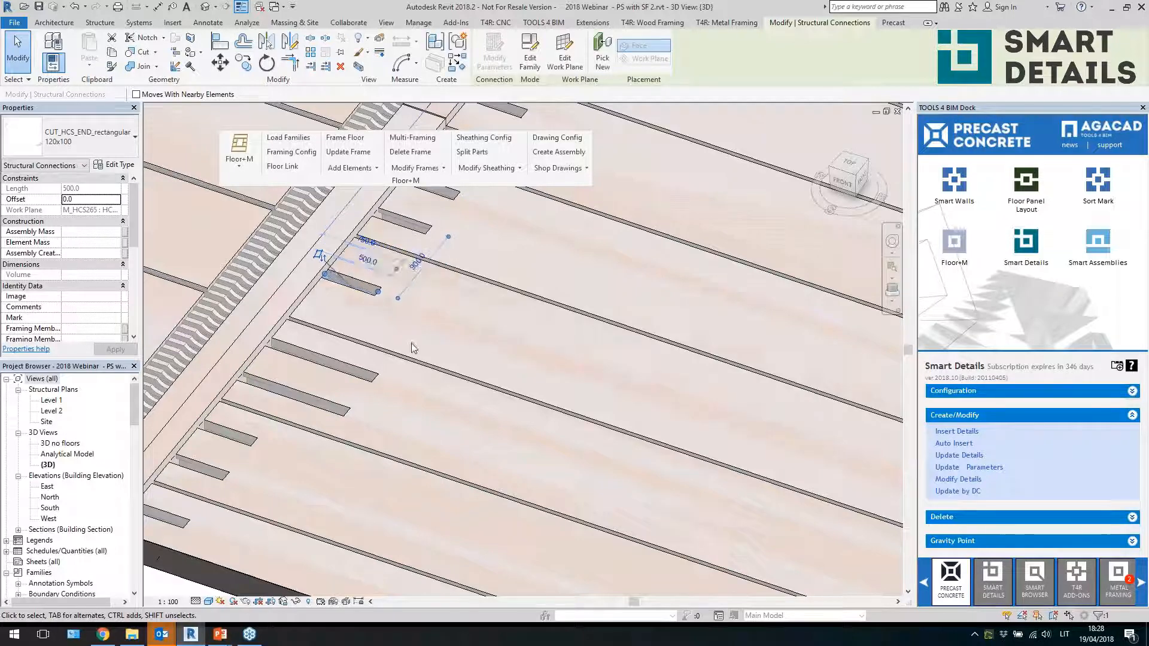
Copy the end-cut detail a short distance along the slab edge
{"action": "left_click", "coordinate": [241, 63]}
{"action": "left_click", "coordinate": [351, 288]}
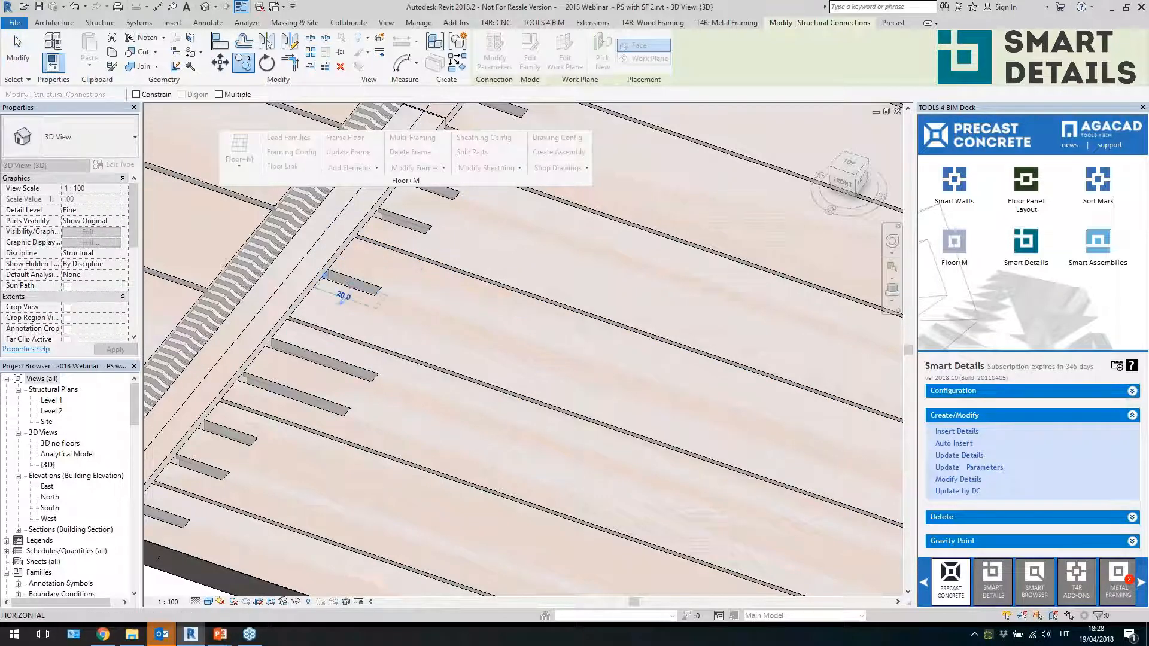
{"action": "left_click", "coordinate": [336, 306]}
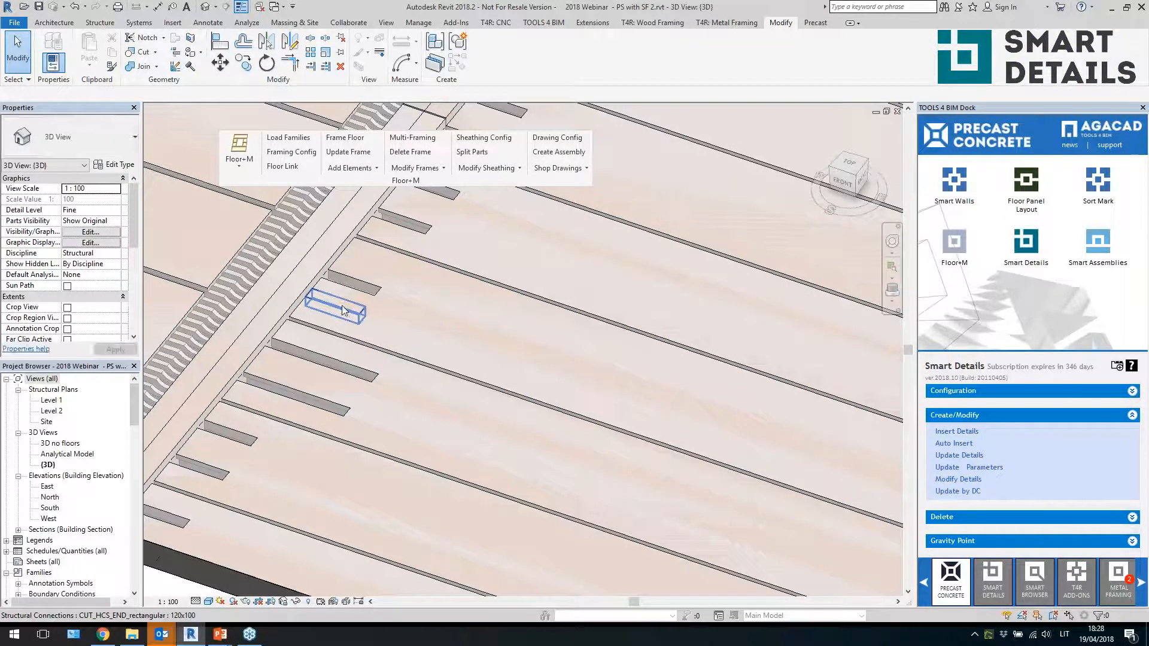
{"action": "left_click", "coordinate": [144, 53]}
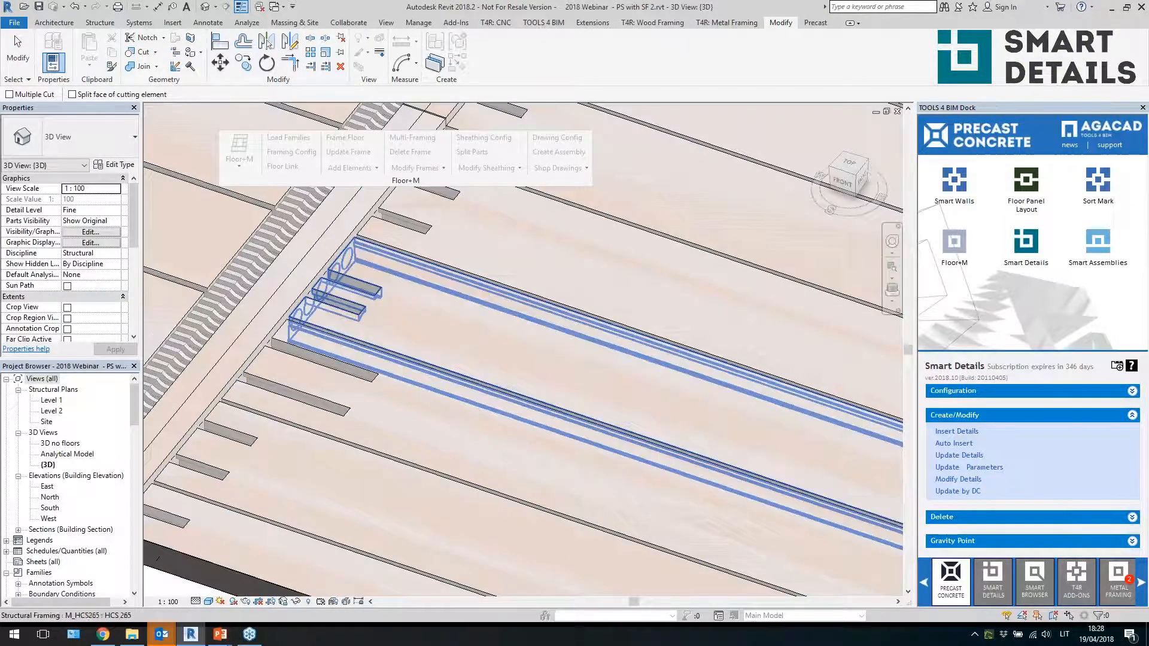
{"action": "key", "text": "Escape"}
{"action": "scroll", "coordinate": [483, 421], "scroll_direction": "down", "scroll_amount": 5}
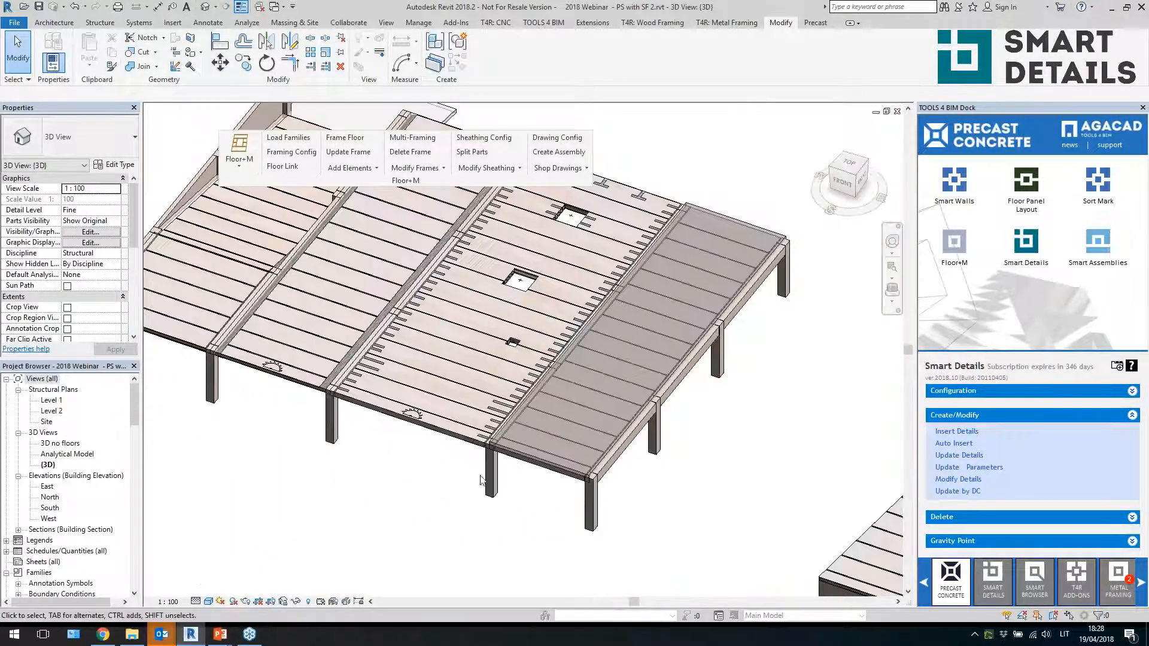
{"action": "scroll", "coordinate": [420, 474], "scroll_direction": "up", "scroll_amount": 3}
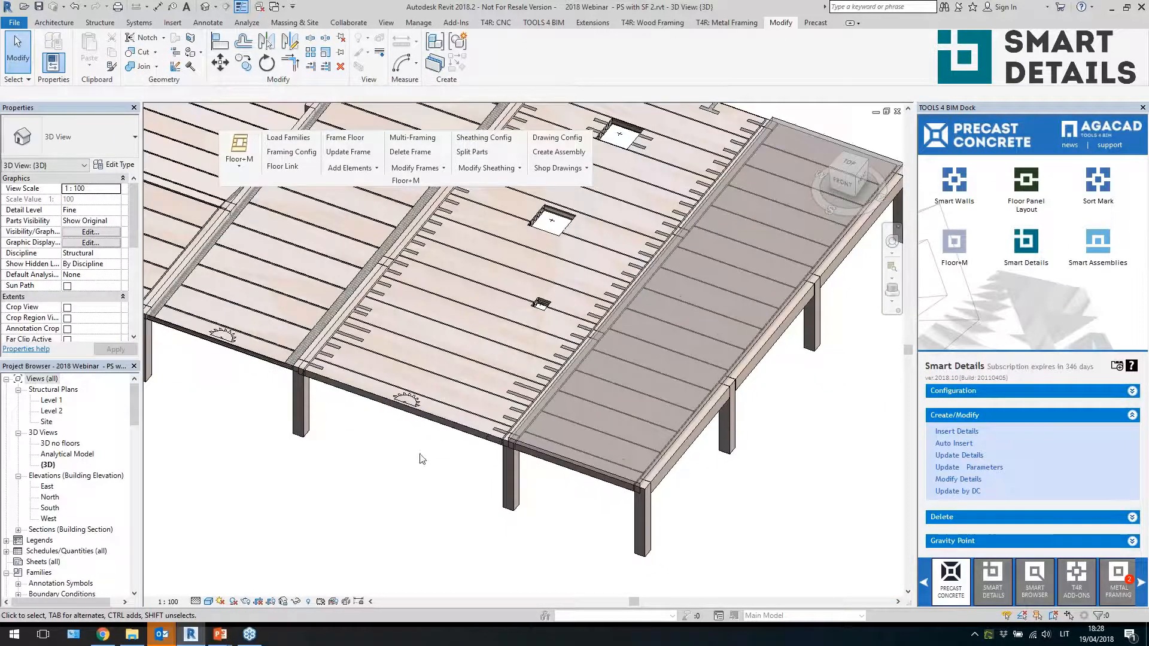
{"action": "middle_click_drag", "start_coordinate": [421, 457], "coordinate": [415, 482]}
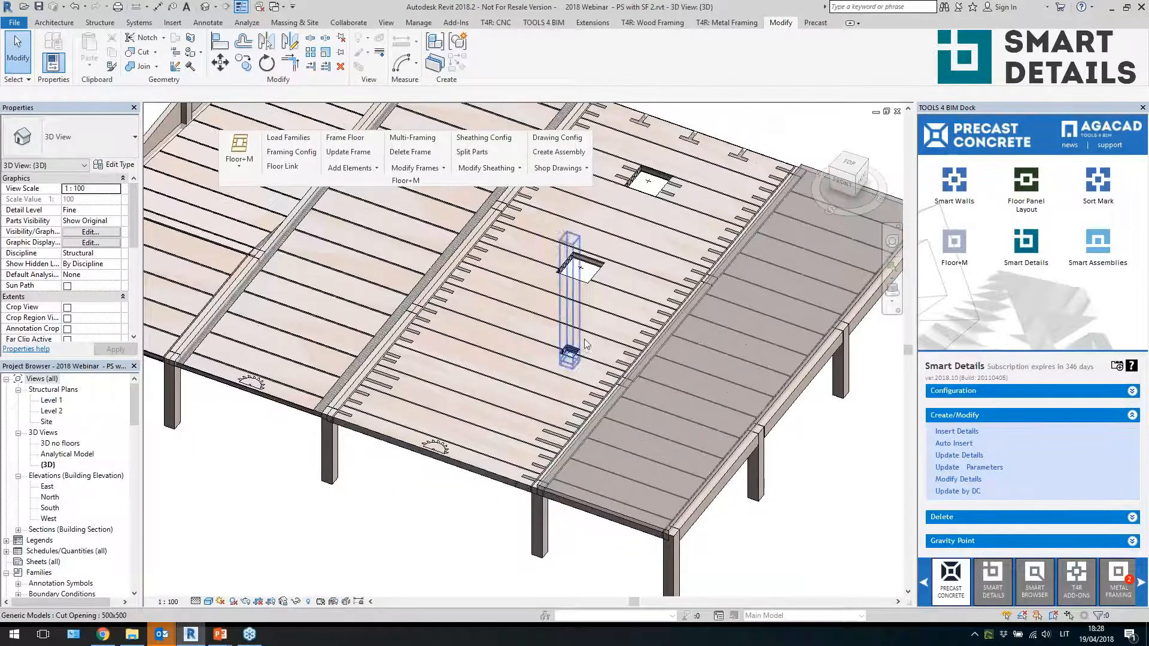
{"action": "middle_click_drag", "start_coordinate": [585, 340], "coordinate": [538, 390]}
{"action": "scroll", "coordinate": [672, 171], "scroll_direction": "up", "scroll_amount": 3}
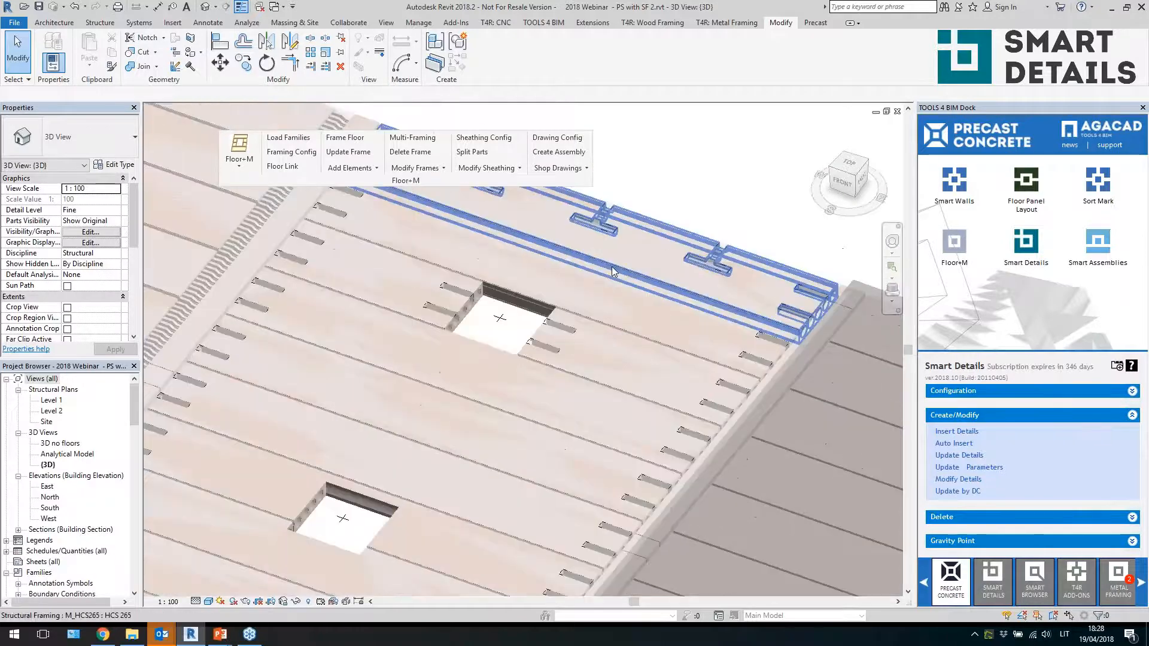
{"action": "left_click", "coordinate": [560, 326]}
{"action": "left_click", "coordinate": [957, 470]}
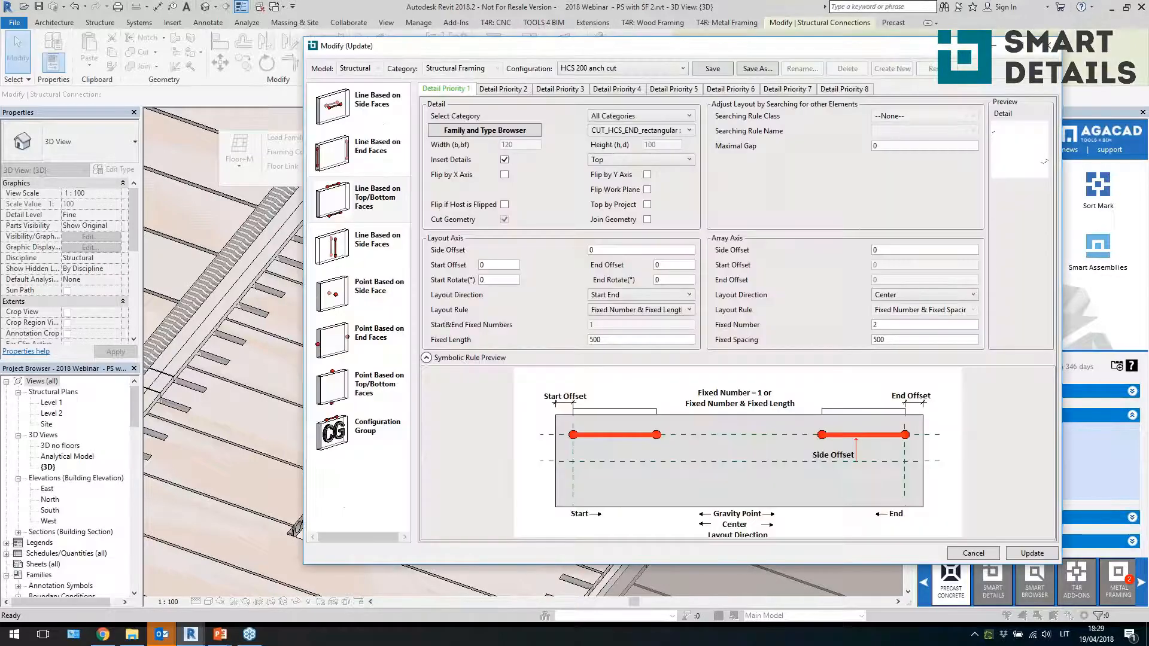
{"action": "left_click", "coordinate": [1055, 46]}
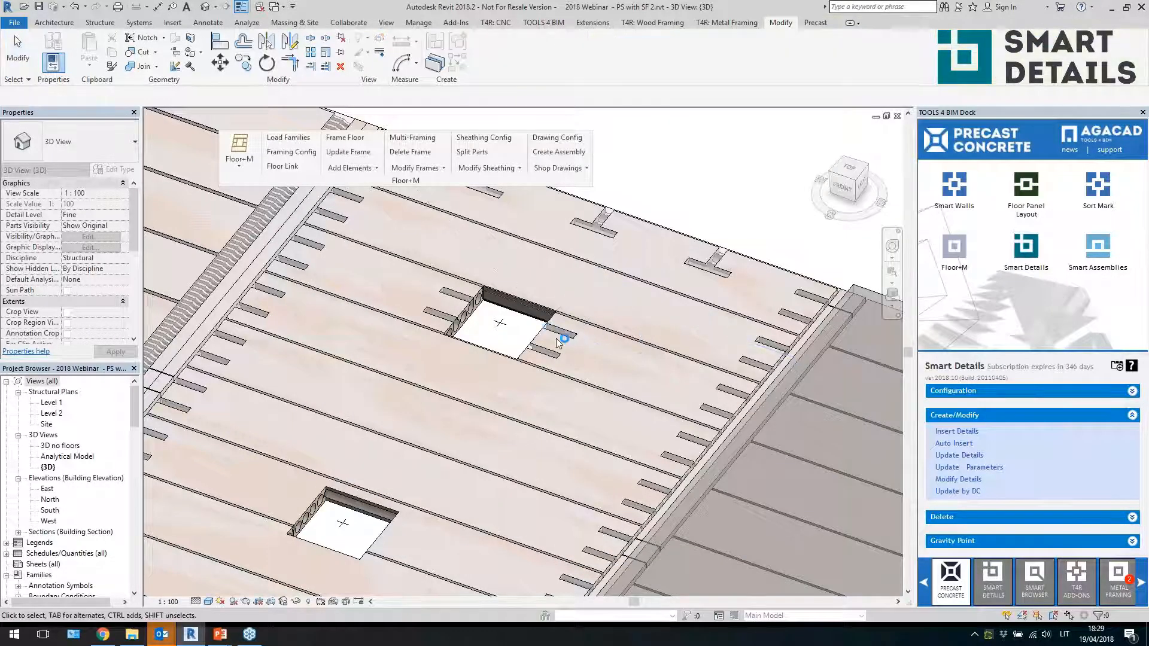
Open Modify Details for the slab and enable the point-based top/bottom face HCS support 220 detail
{"action": "left_click", "coordinate": [964, 479]}
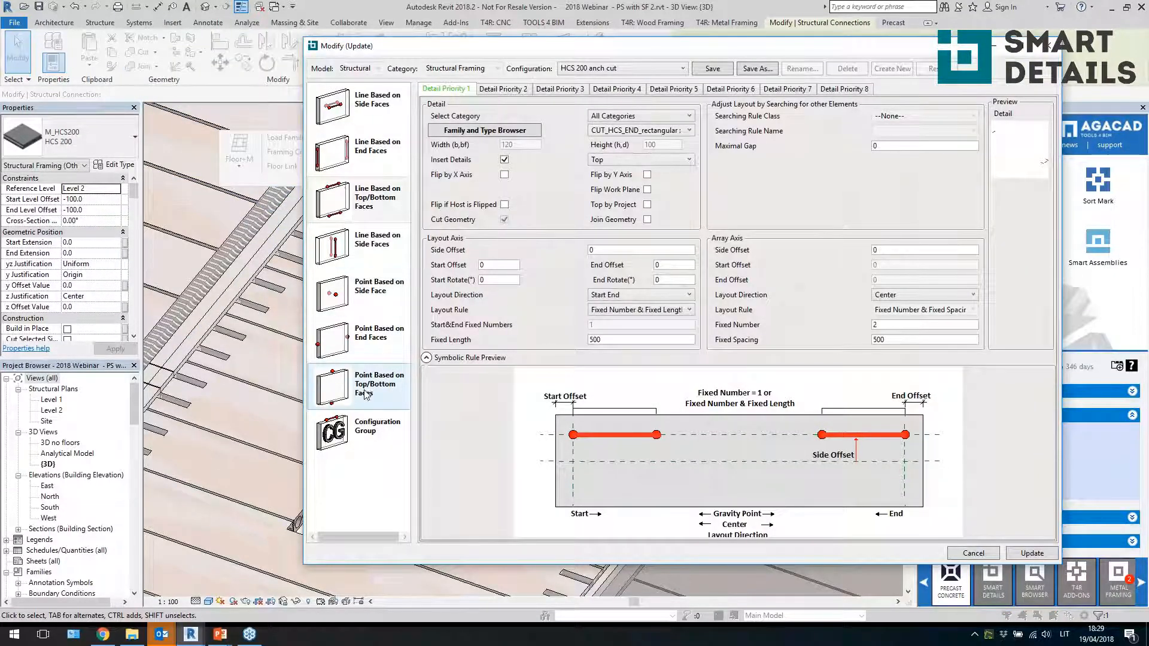
{"action": "left_click", "coordinate": [366, 395]}
{"action": "left_click", "coordinate": [504, 160]}
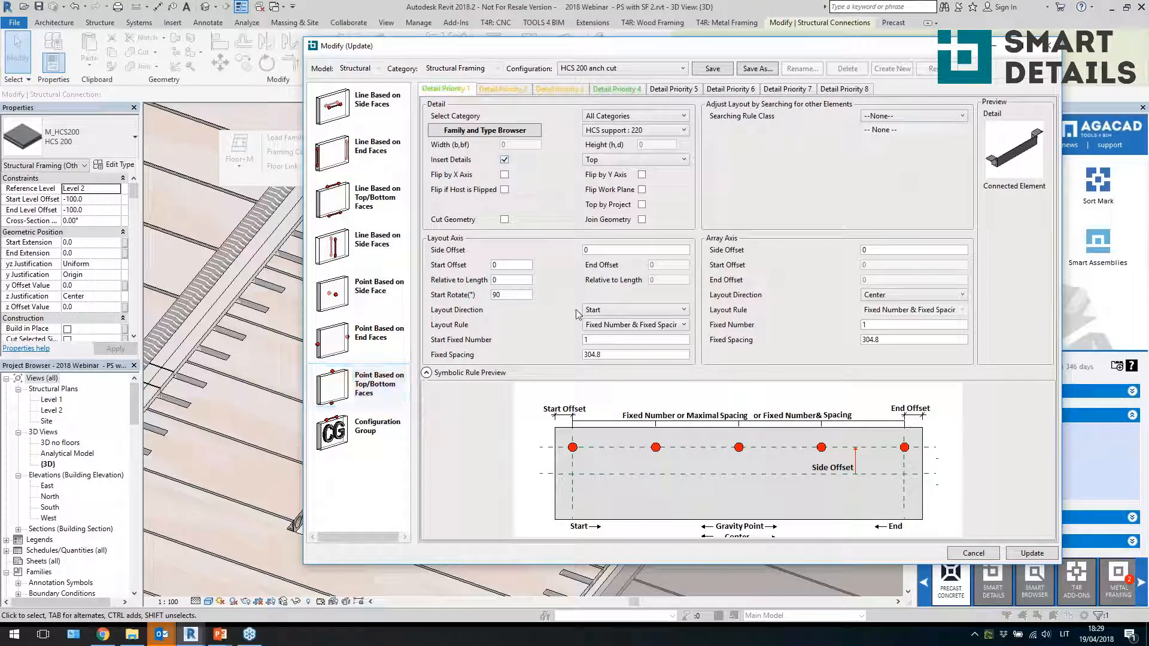
{"action": "left_click", "coordinate": [571, 92]}
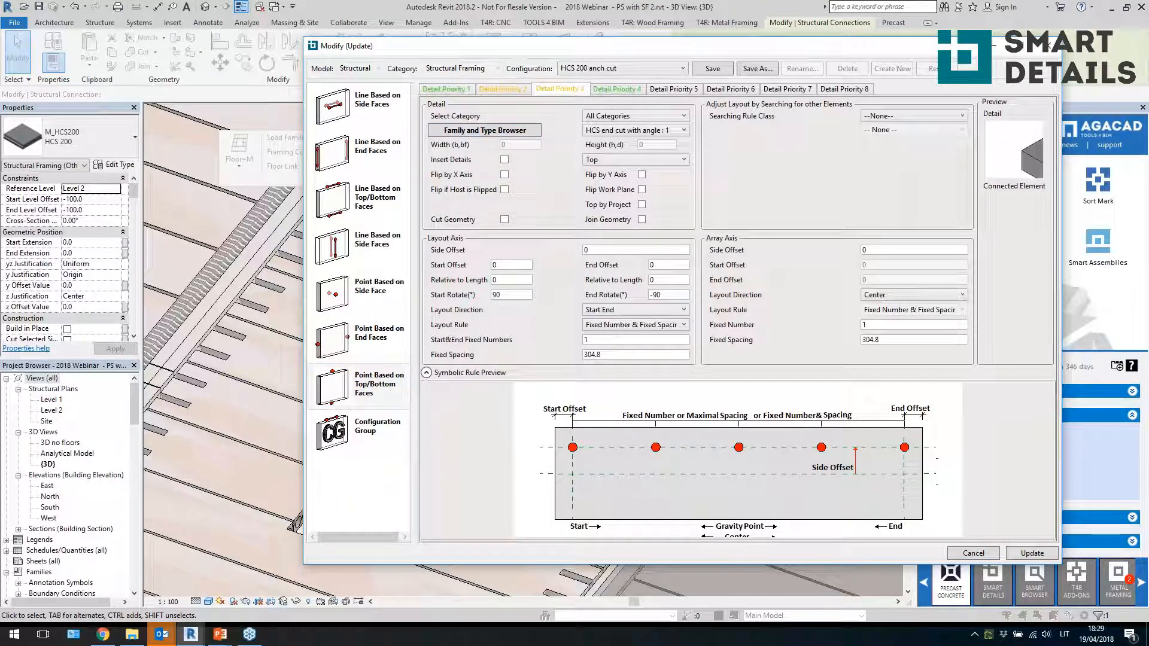
Set the line-based top/bottom face end-cut rule's layout direction to End and update the details
{"action": "left_click", "coordinate": [371, 207]}
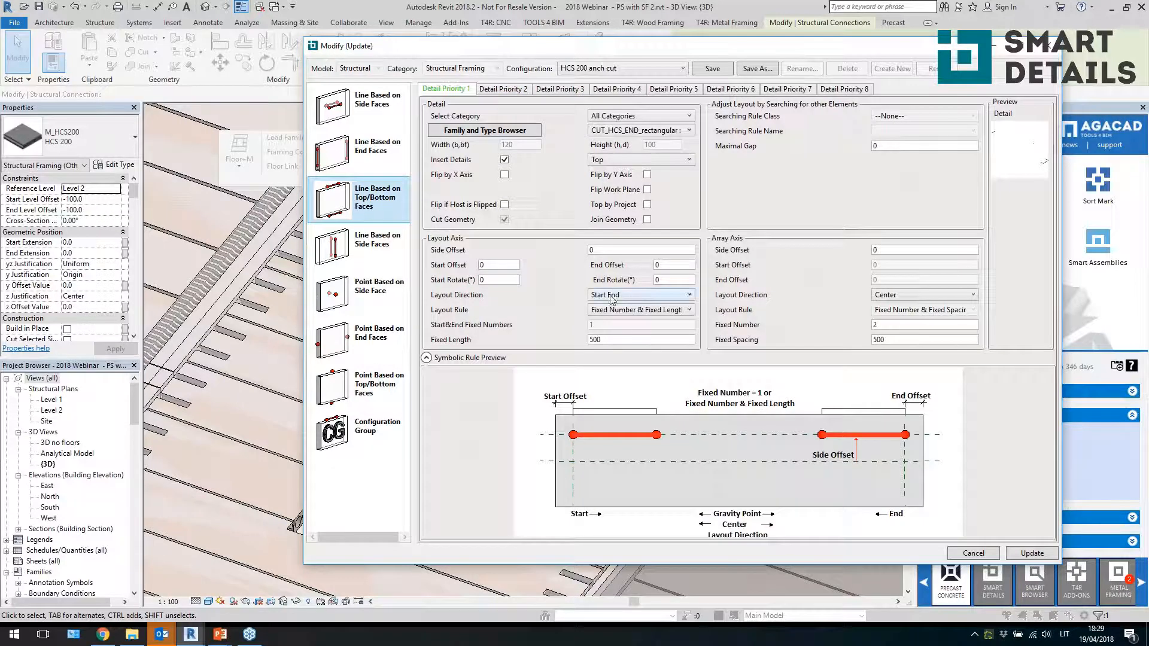
{"action": "left_click", "coordinate": [612, 297]}
{"action": "left_click", "coordinate": [615, 319]}
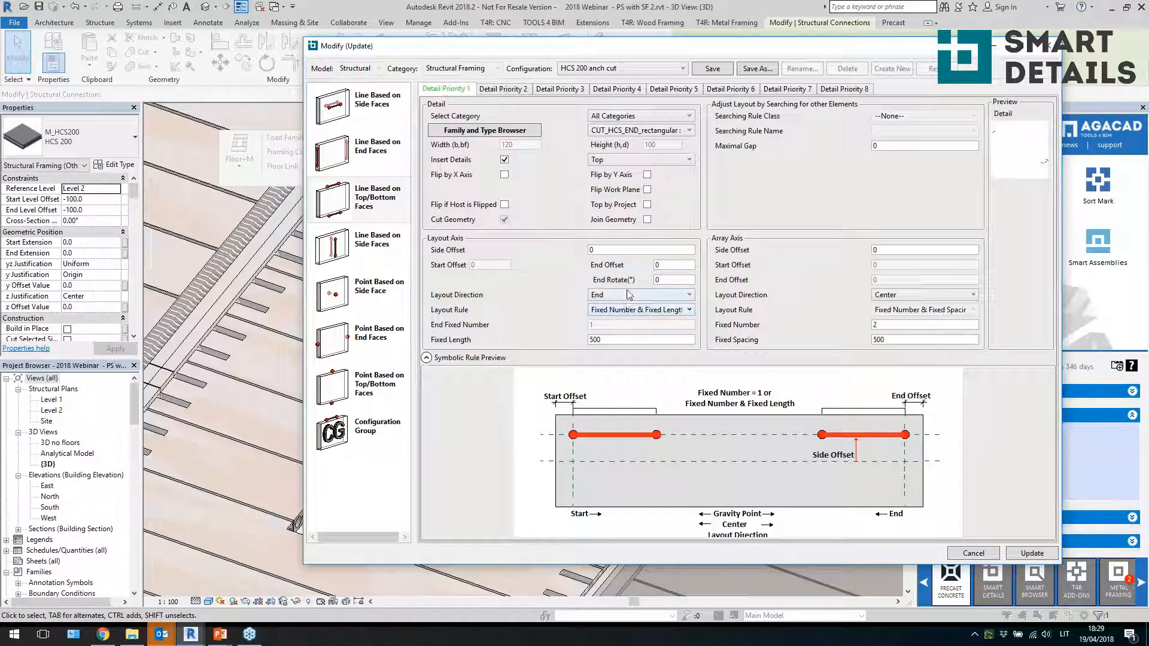
{"action": "left_click", "coordinate": [1020, 551]}
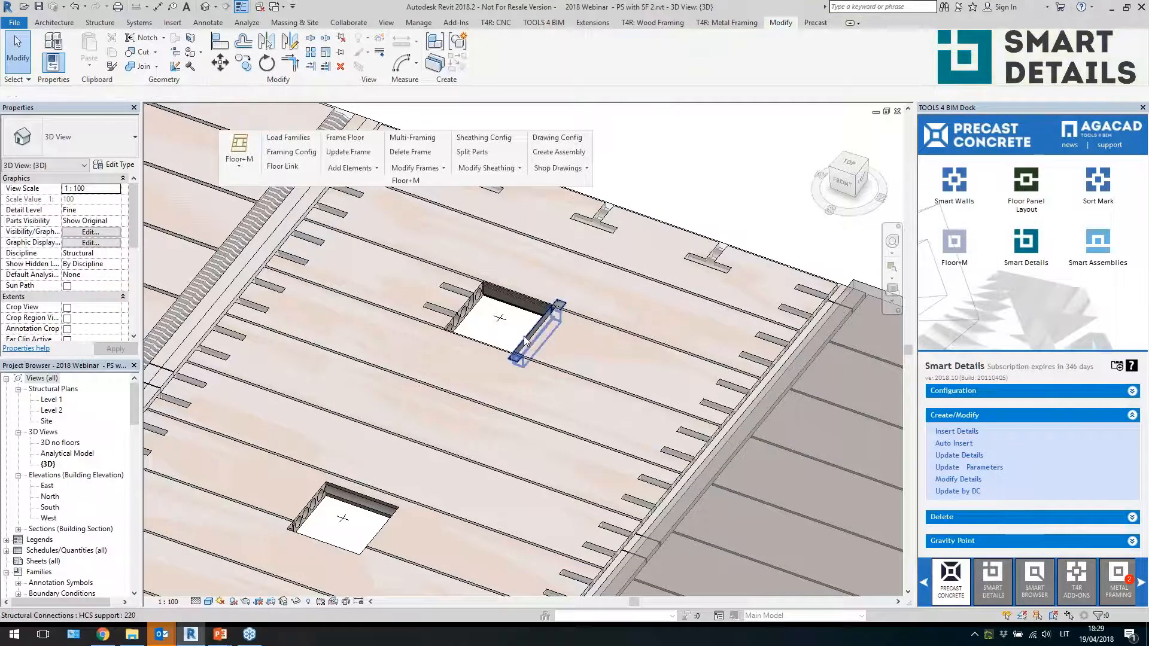
Inspect the HCS supports and end cuts inserted around the slab opening, then zoom out to the whole model
{"action": "middle_click_drag", "start_coordinate": [539, 348], "coordinate": [718, 389], "text": "shift"}
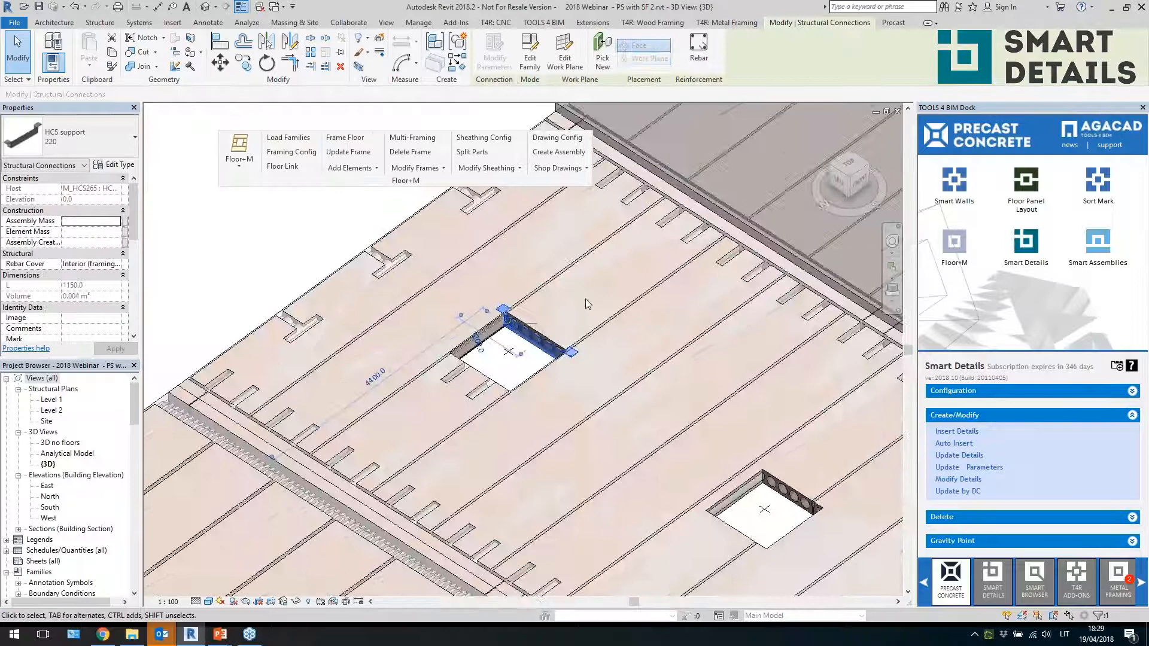
{"action": "left_click", "coordinate": [576, 267]}
{"action": "scroll", "coordinate": [562, 352], "scroll_direction": "up", "scroll_amount": 3}
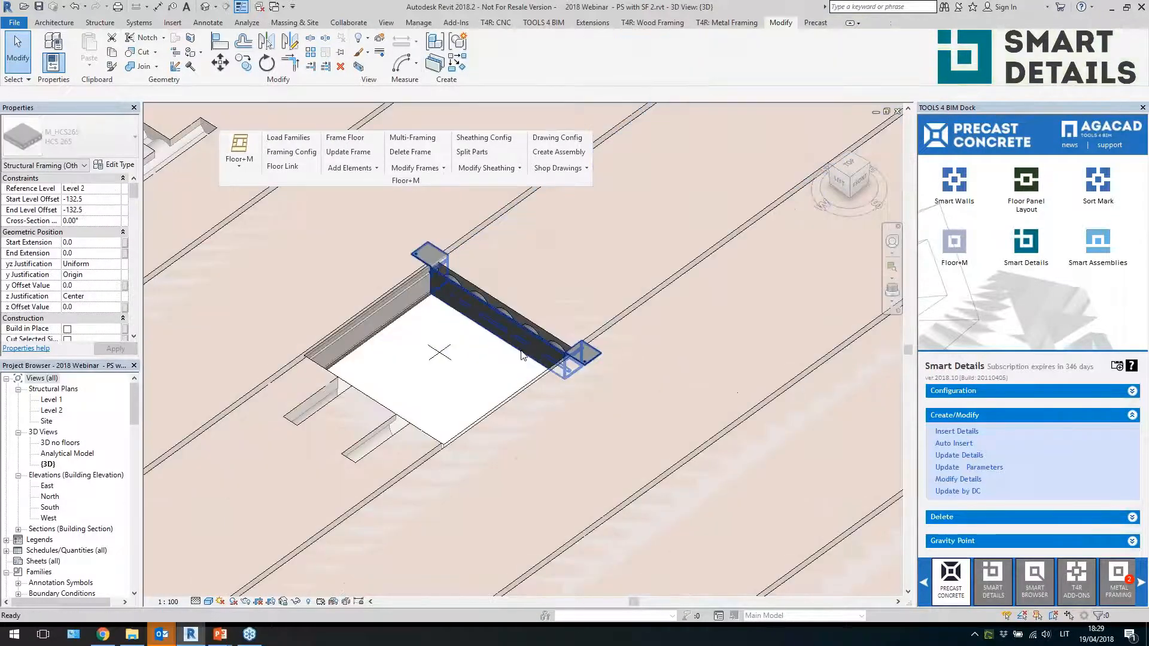
{"action": "left_click", "coordinate": [524, 355]}
{"action": "scroll", "coordinate": [523, 354], "scroll_direction": "down", "scroll_amount": 1}
{"action": "middle_click_drag", "start_coordinate": [664, 371], "coordinate": [528, 380], "text": "shift"}
{"action": "scroll", "coordinate": [528, 380], "scroll_direction": "down", "scroll_amount": 2}
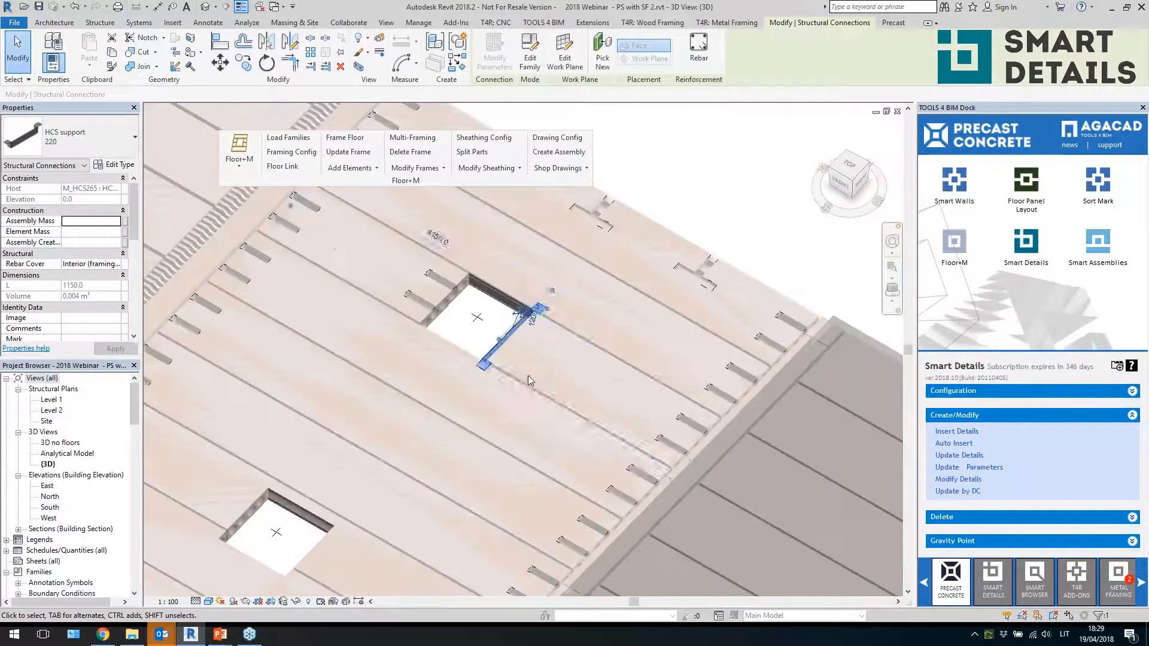
{"action": "key", "text": "Escape"}
{"action": "left_click", "coordinate": [423, 304]}
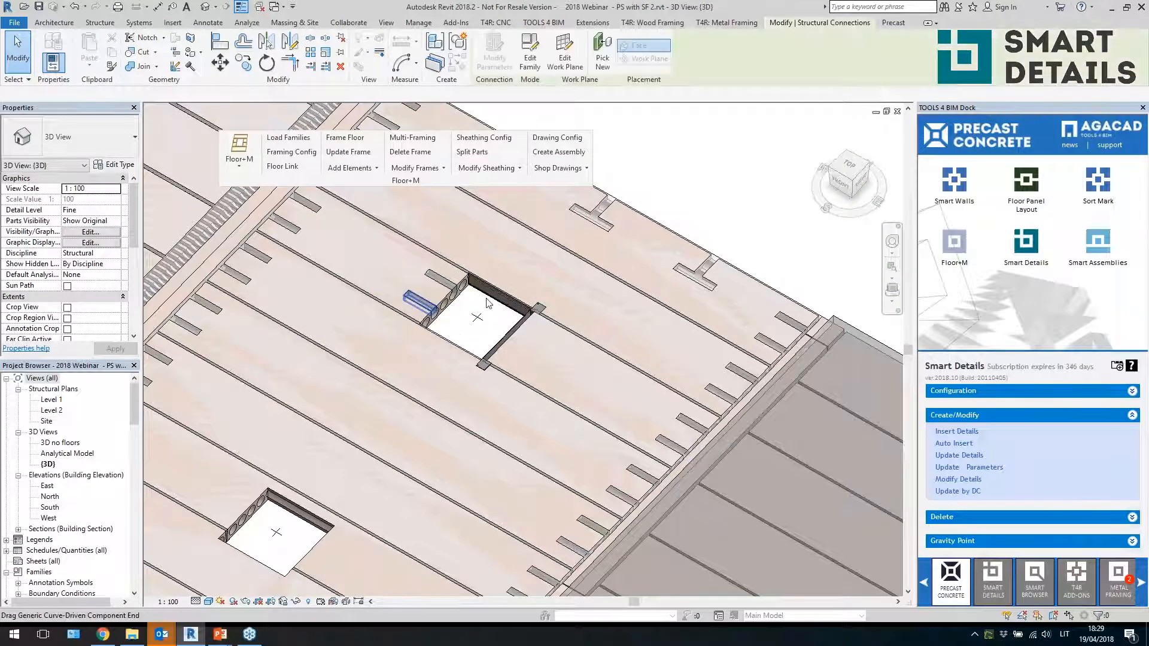
{"action": "scroll", "coordinate": [487, 303], "scroll_direction": "down", "scroll_amount": 4}
{"action": "key", "text": "Escape"}
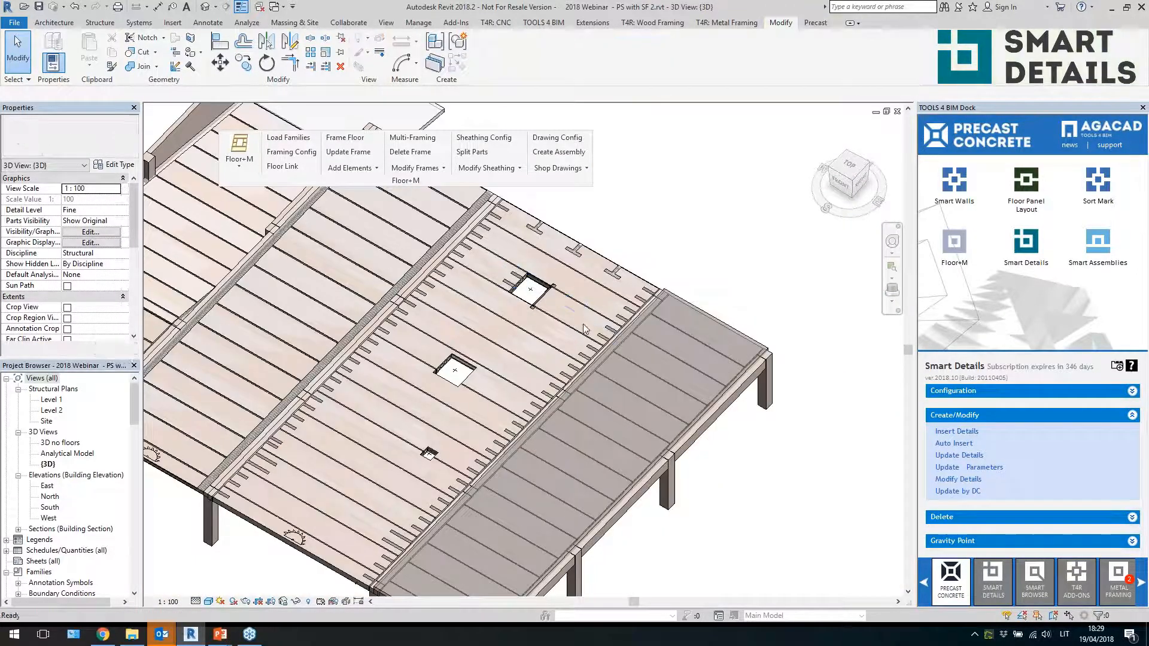
{"action": "scroll", "coordinate": [584, 328], "scroll_direction": "down", "scroll_amount": 5}
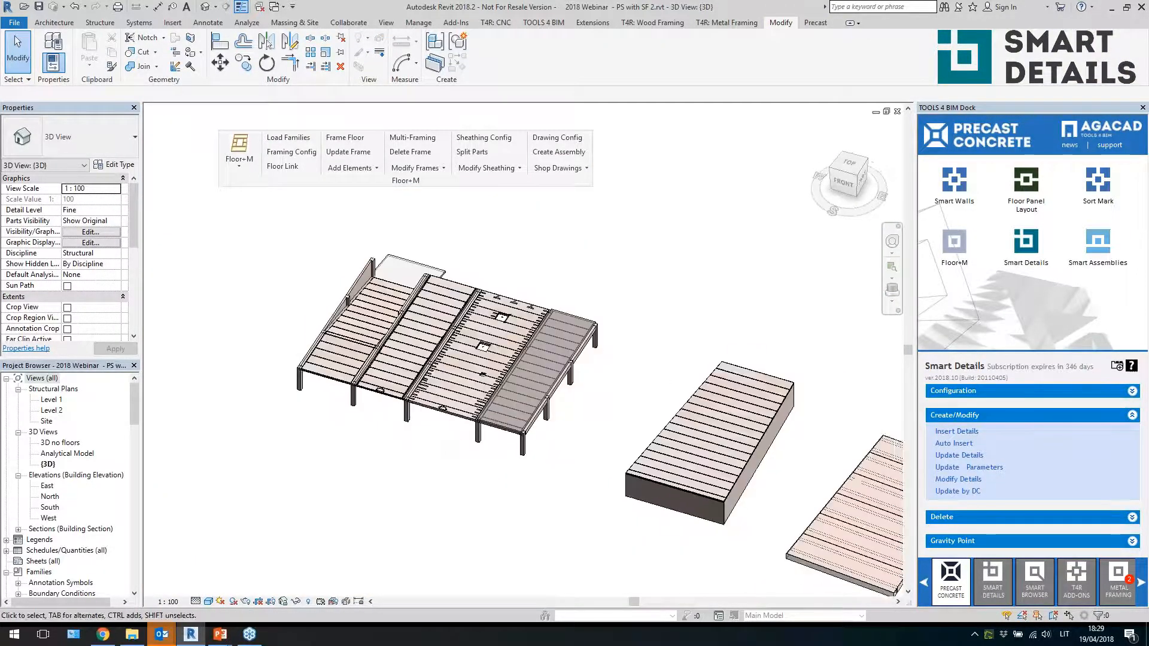
{"action": "scroll", "coordinate": [481, 419], "scroll_direction": "up", "scroll_amount": 4}
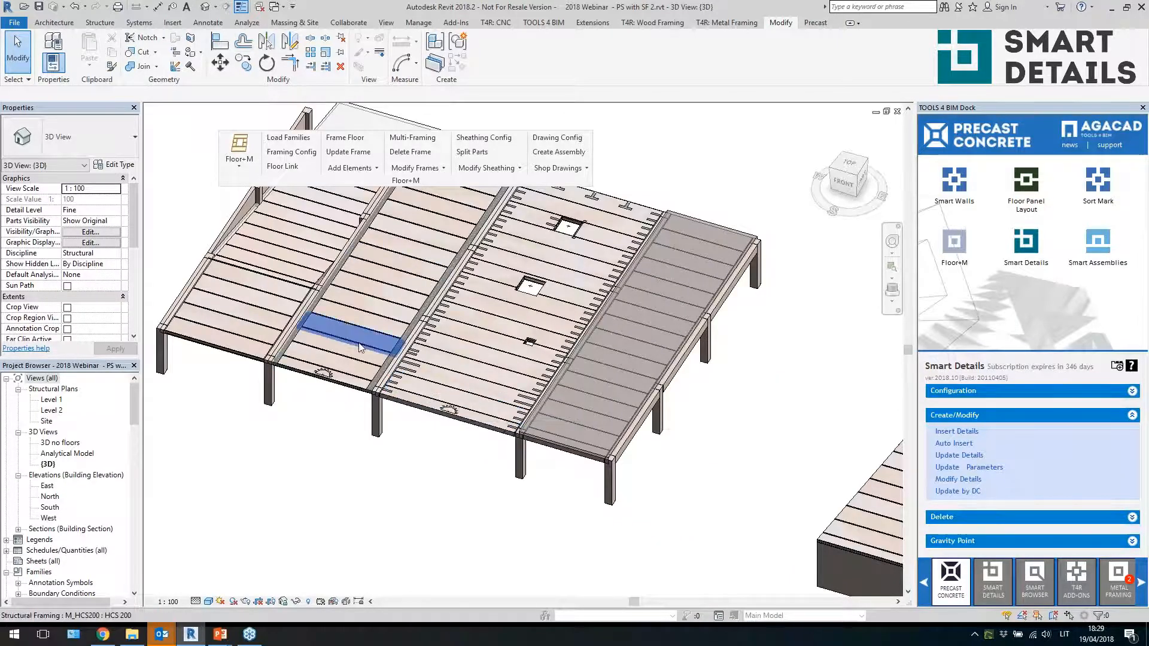
{"action": "scroll", "coordinate": [360, 347], "scroll_direction": "down", "scroll_amount": 4}
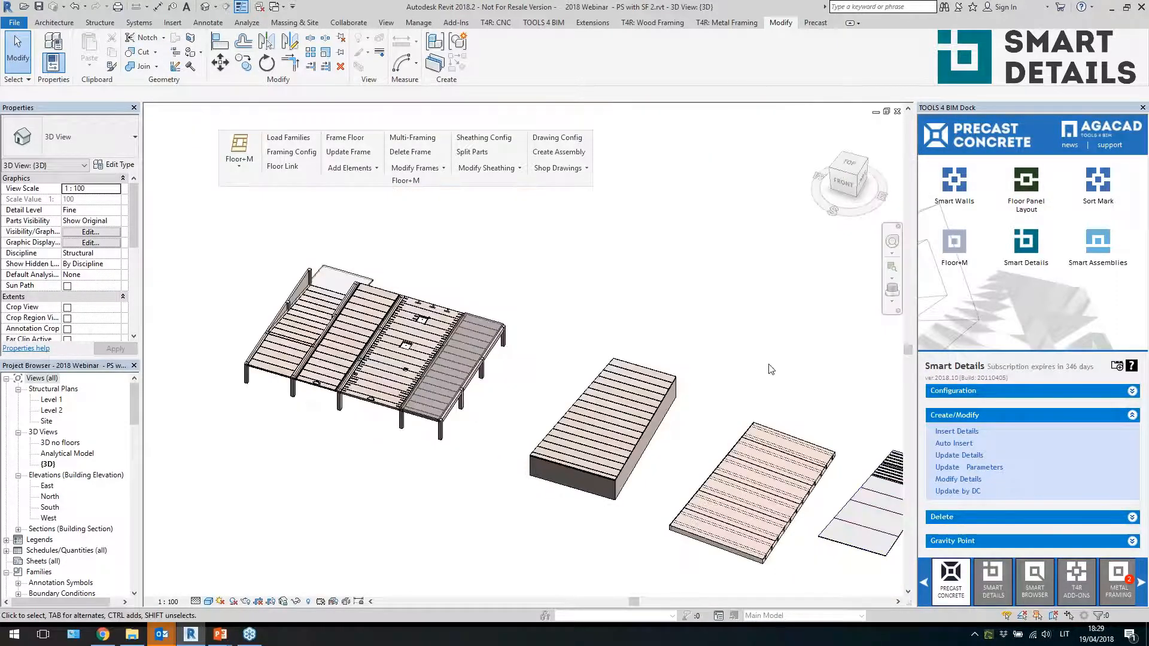
{"action": "middle_click_drag", "start_coordinate": [770, 369], "coordinate": [459, 258]}
{"action": "scroll", "coordinate": [634, 470], "scroll_direction": "up", "scroll_amount": 5}
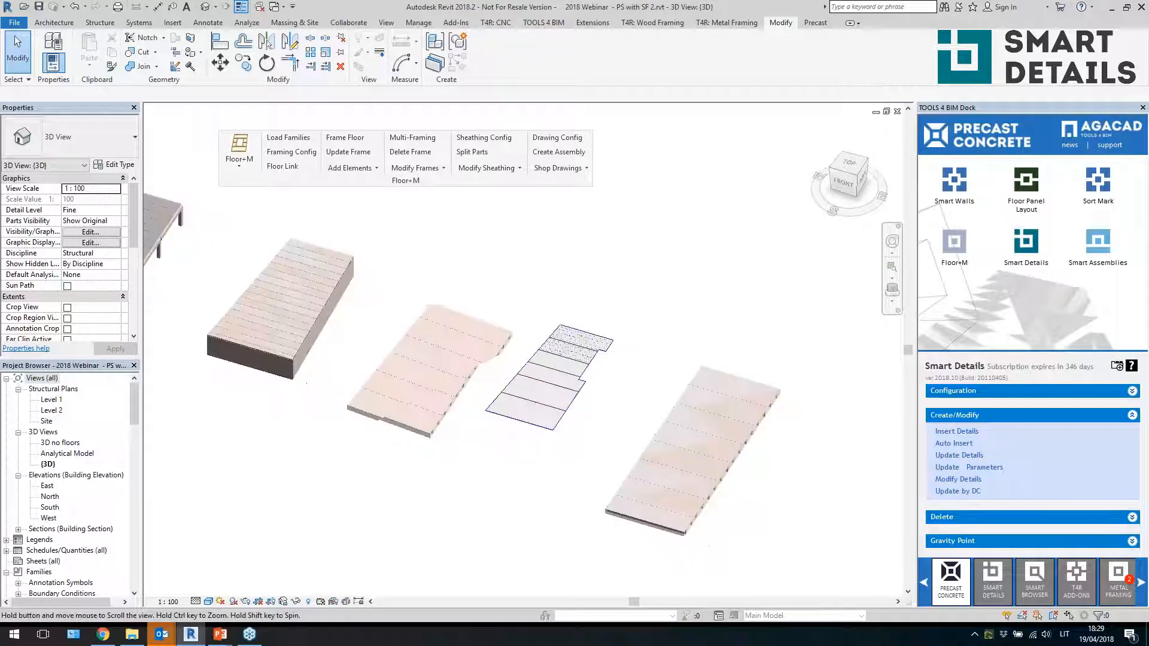
Select two TT slabs and insert Smart Details using the DT configuration
{"action": "left_click", "coordinate": [592, 317]}
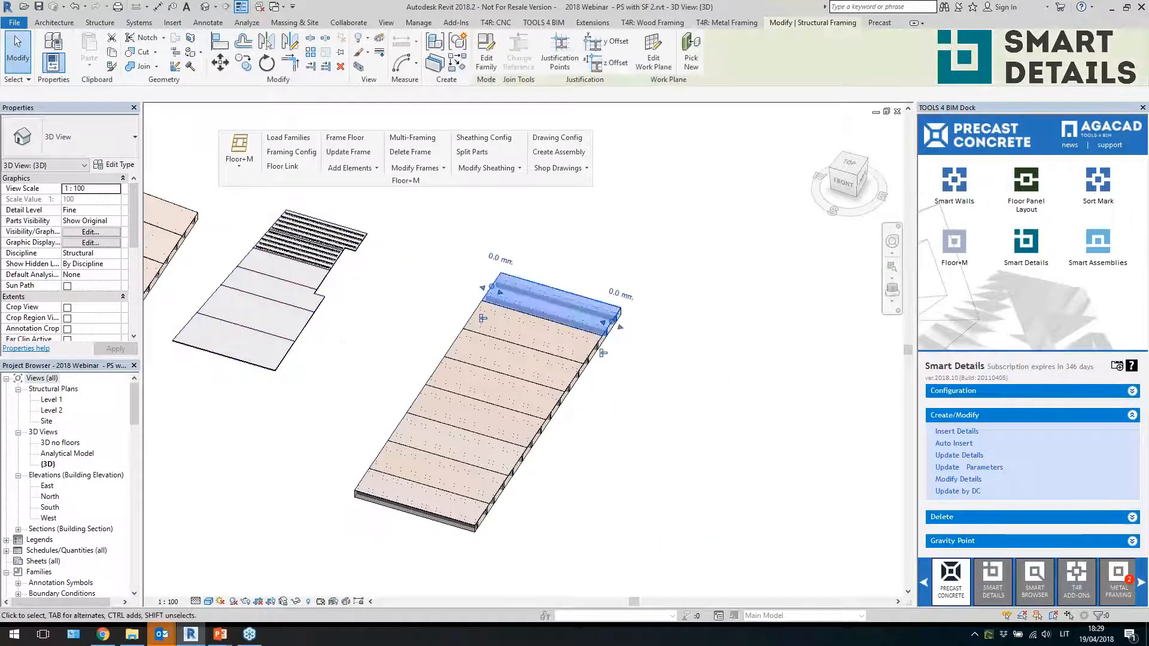
{"action": "middle_click_drag", "start_coordinate": [592, 317], "coordinate": [659, 410], "text": "shift"}
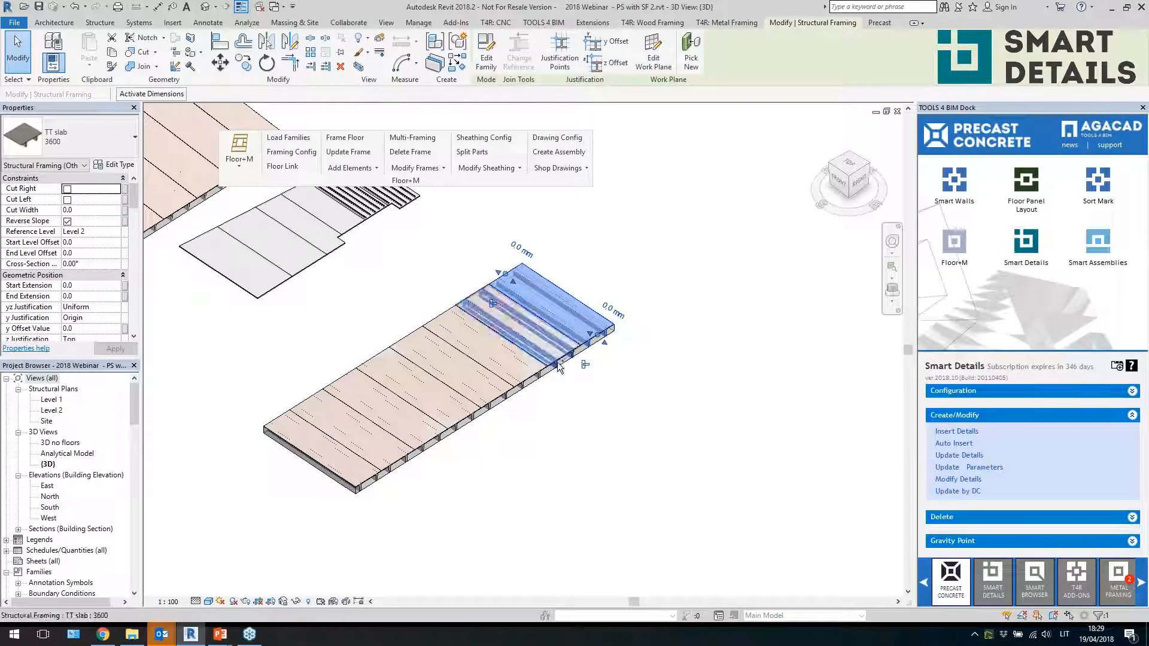
{"action": "left_click", "coordinate": [558, 367], "text": "ctrl"}
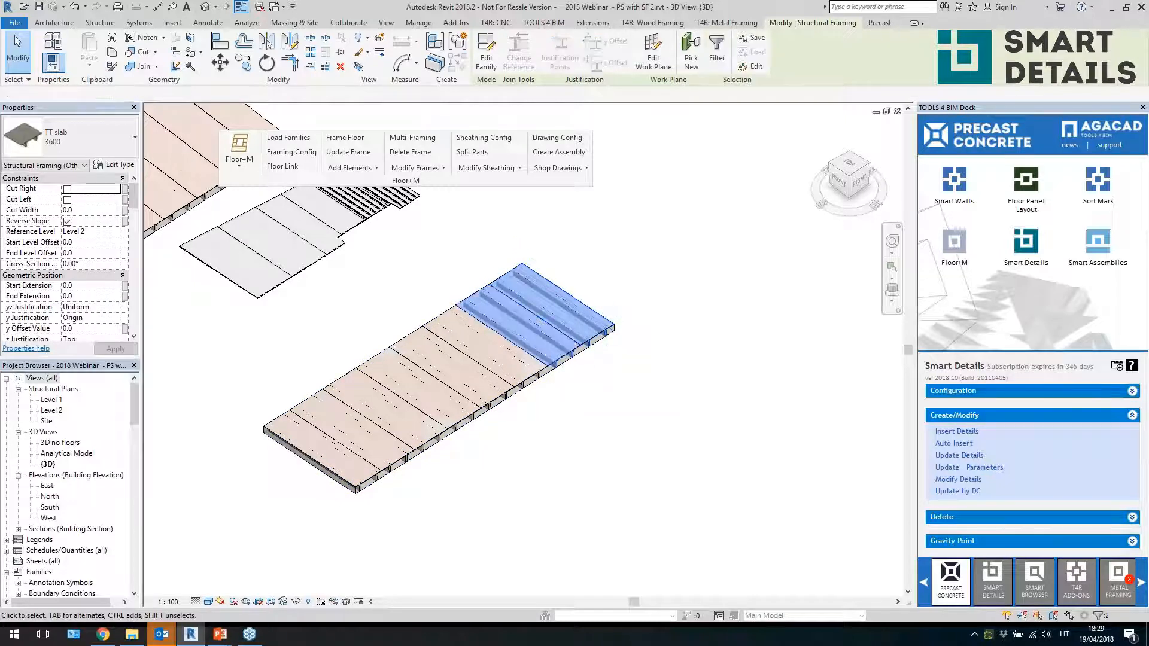
{"action": "left_click", "coordinate": [956, 433]}
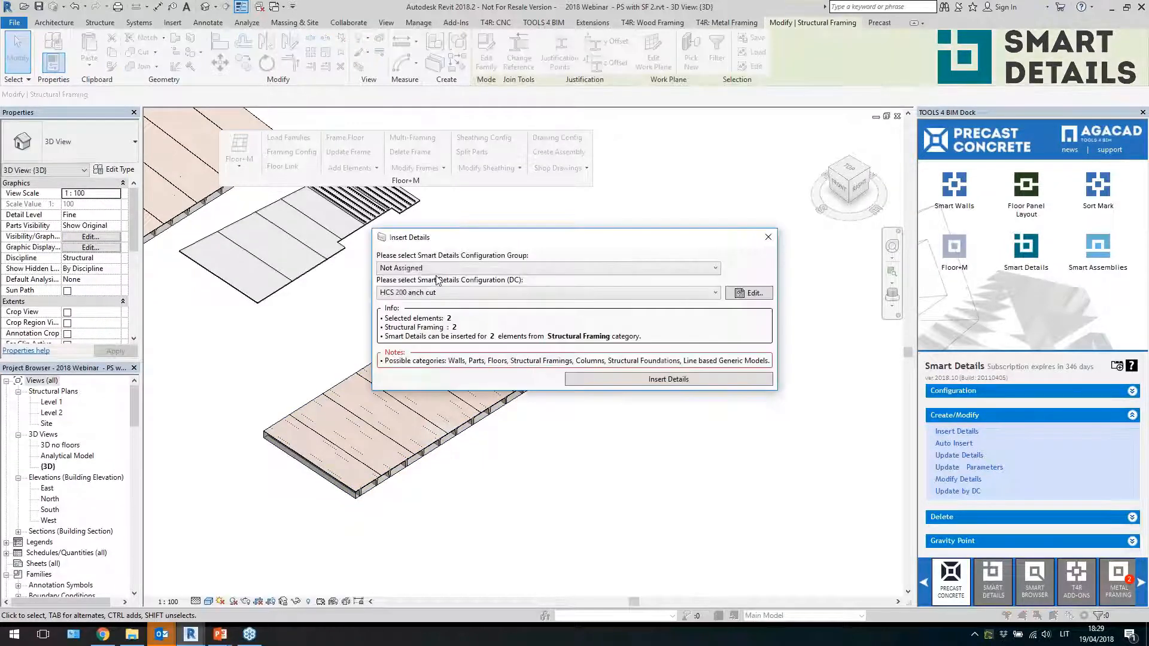
{"action": "left_click", "coordinate": [461, 292]}
{"action": "left_click", "coordinate": [419, 333]}
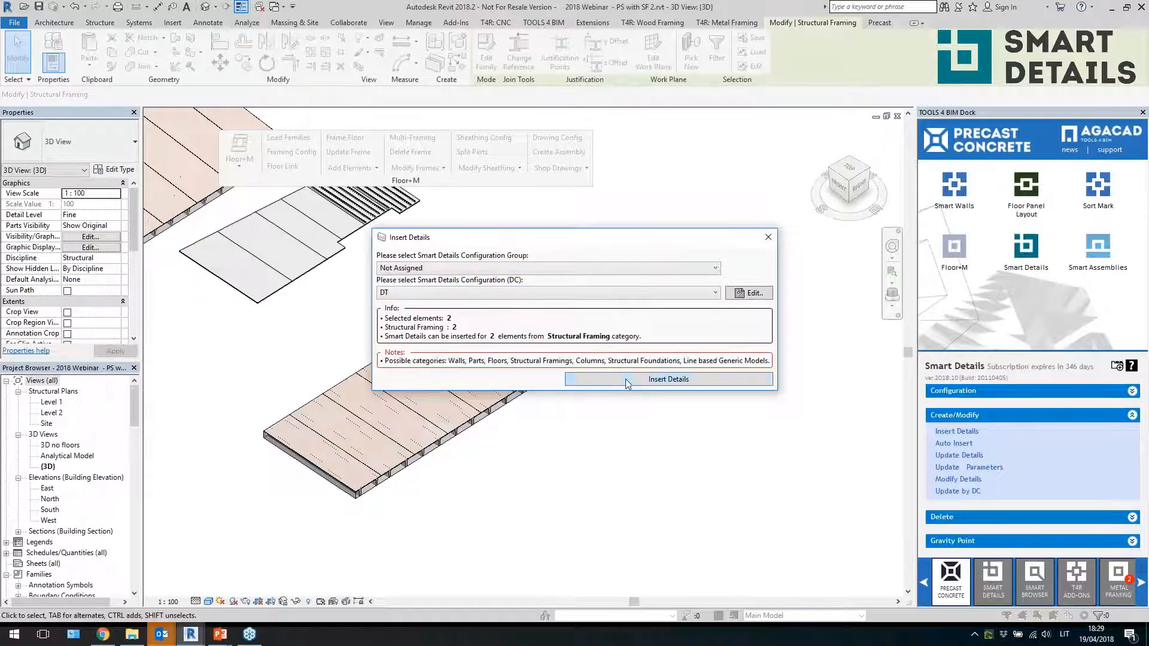
{"action": "left_click", "coordinate": [628, 381]}
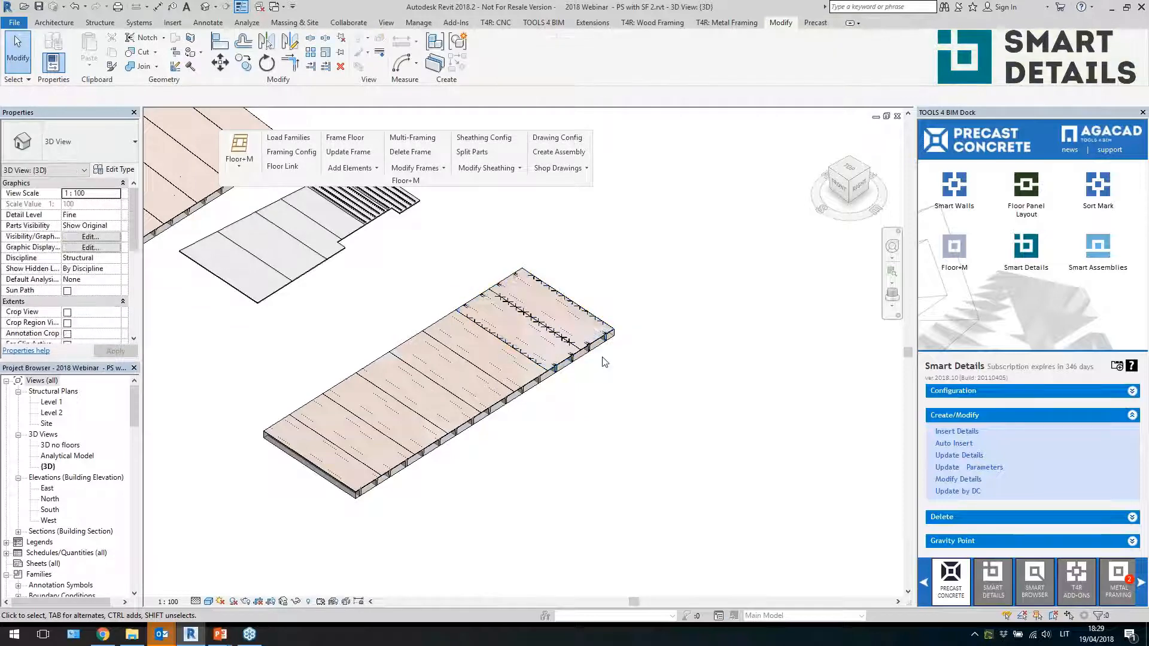
Zoom in to examine the connection plates inserted at the TT slab ribs and joints
{"action": "scroll", "coordinate": [603, 358], "scroll_direction": "up", "scroll_amount": 5}
{"action": "scroll", "coordinate": [568, 341], "scroll_direction": "up", "scroll_amount": 3}
{"action": "left_click", "coordinate": [561, 354]}
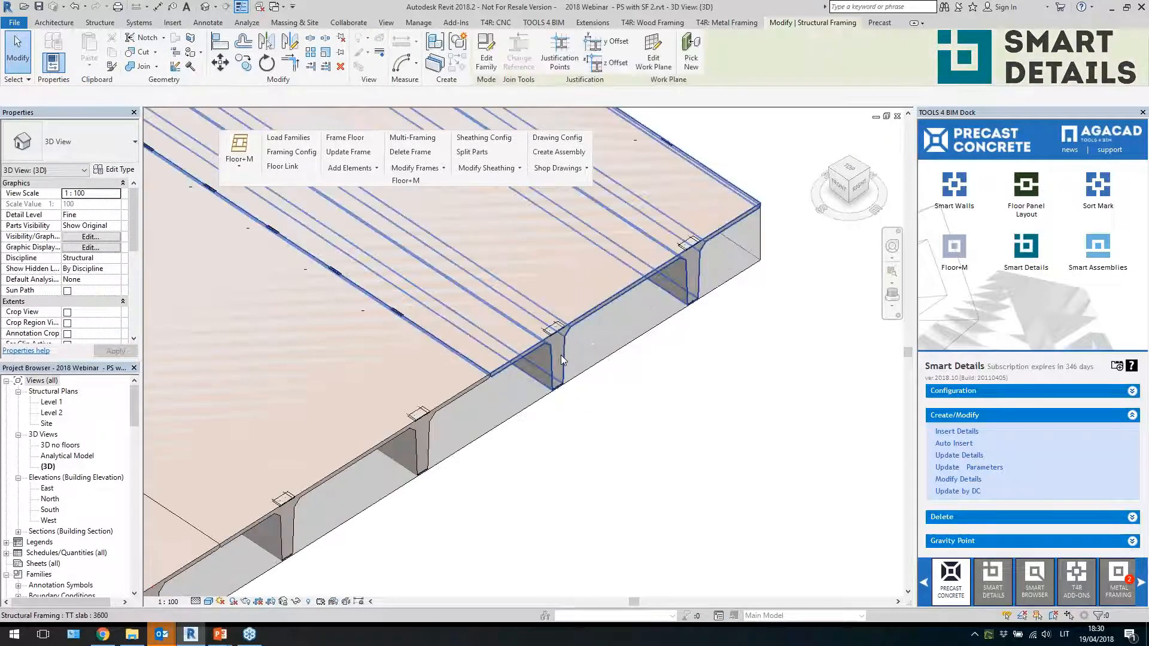
{"action": "scroll", "coordinate": [561, 354], "scroll_direction": "up", "scroll_amount": 2}
{"action": "scroll", "coordinate": [673, 425], "scroll_direction": "up", "scroll_amount": 4}
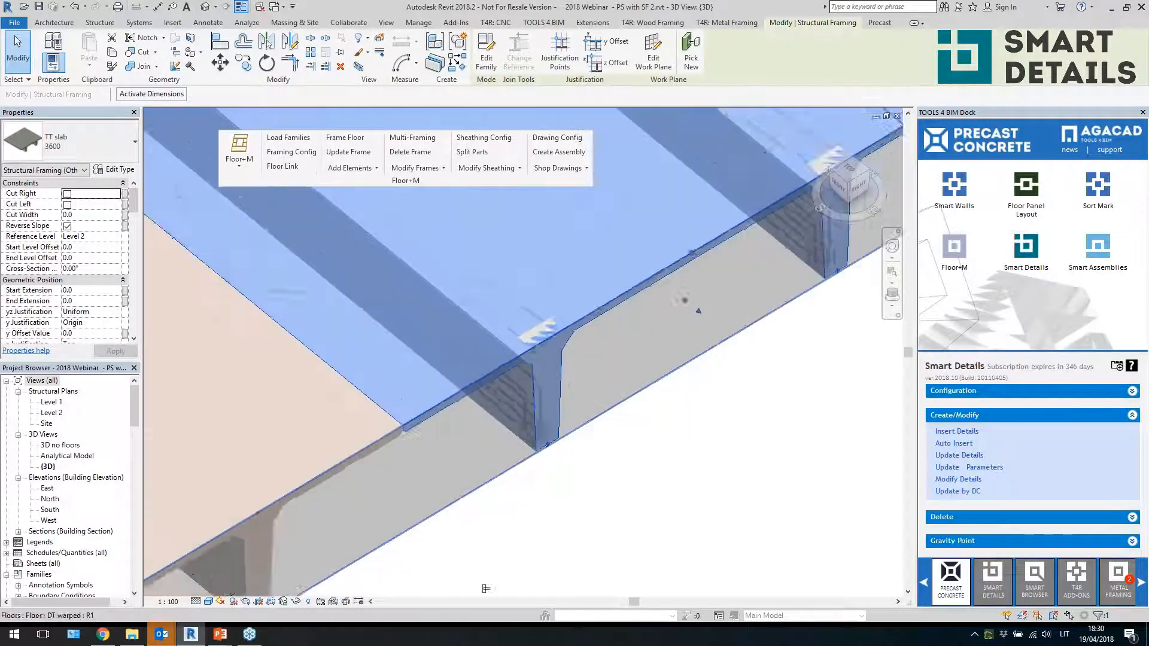
{"action": "scroll", "coordinate": [510, 419], "scroll_direction": "down", "scroll_amount": 5}
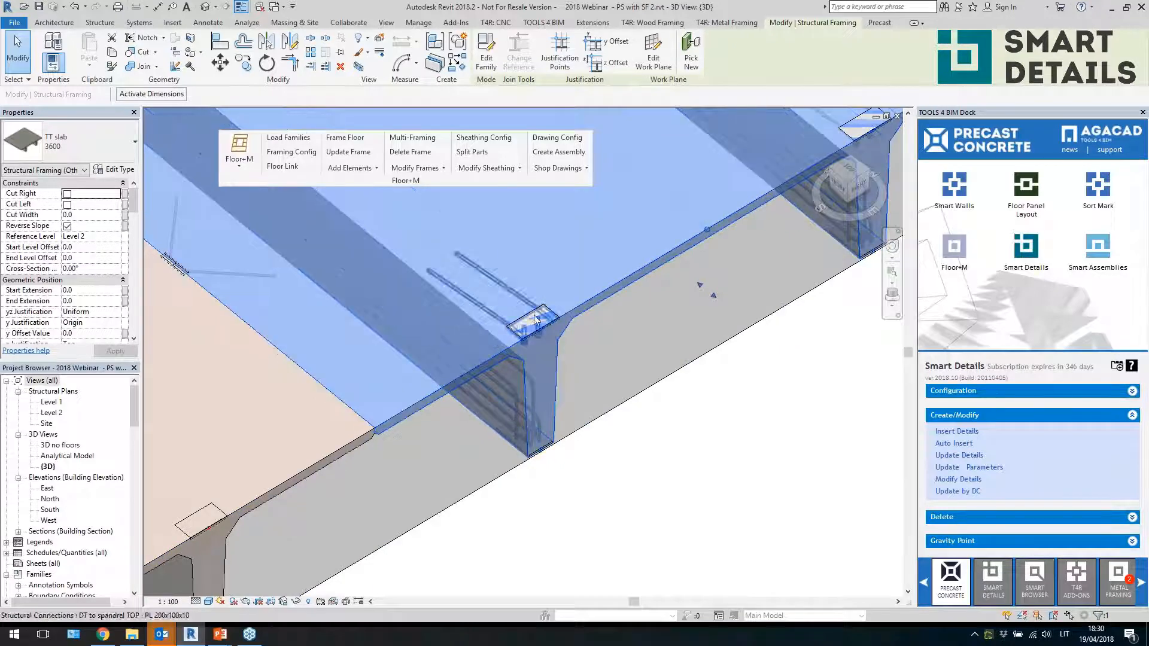
{"action": "scroll", "coordinate": [631, 504], "scroll_direction": "down", "scroll_amount": 3}
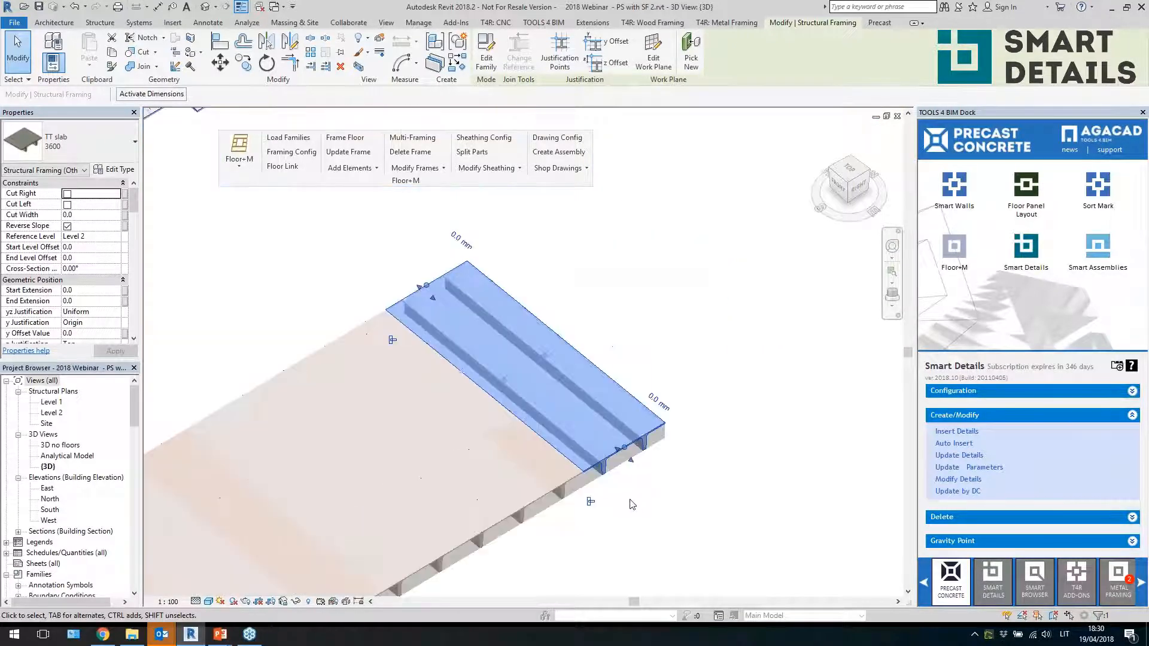
{"action": "scroll", "coordinate": [511, 378], "scroll_direction": "up", "scroll_amount": 4}
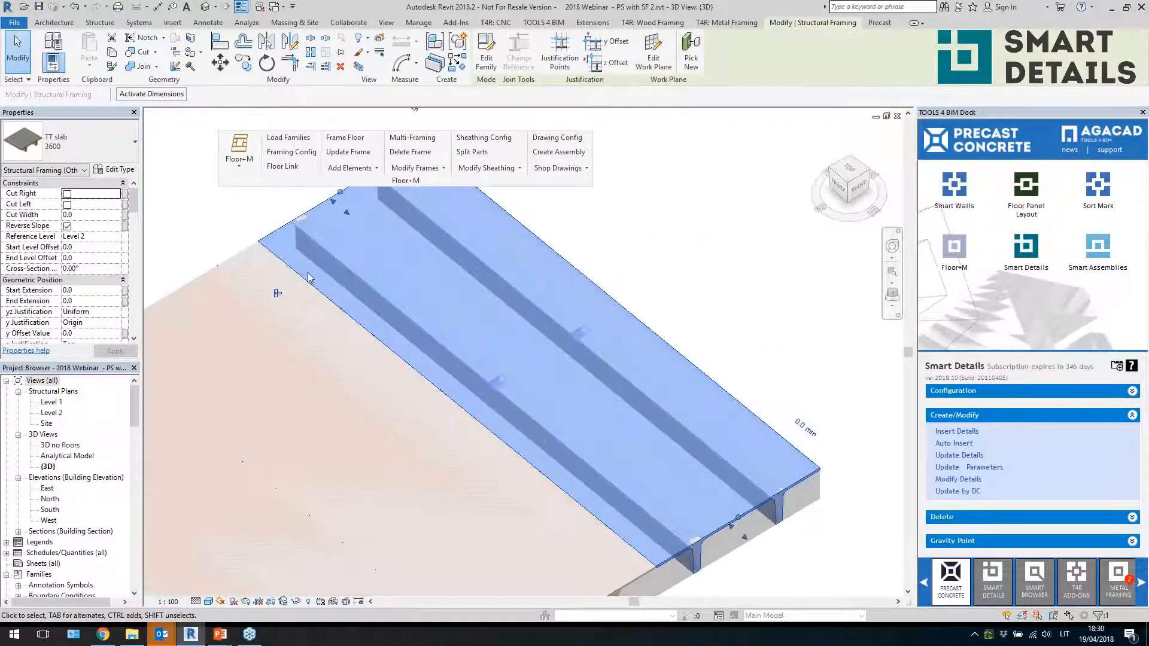
{"action": "key", "text": "Escape"}
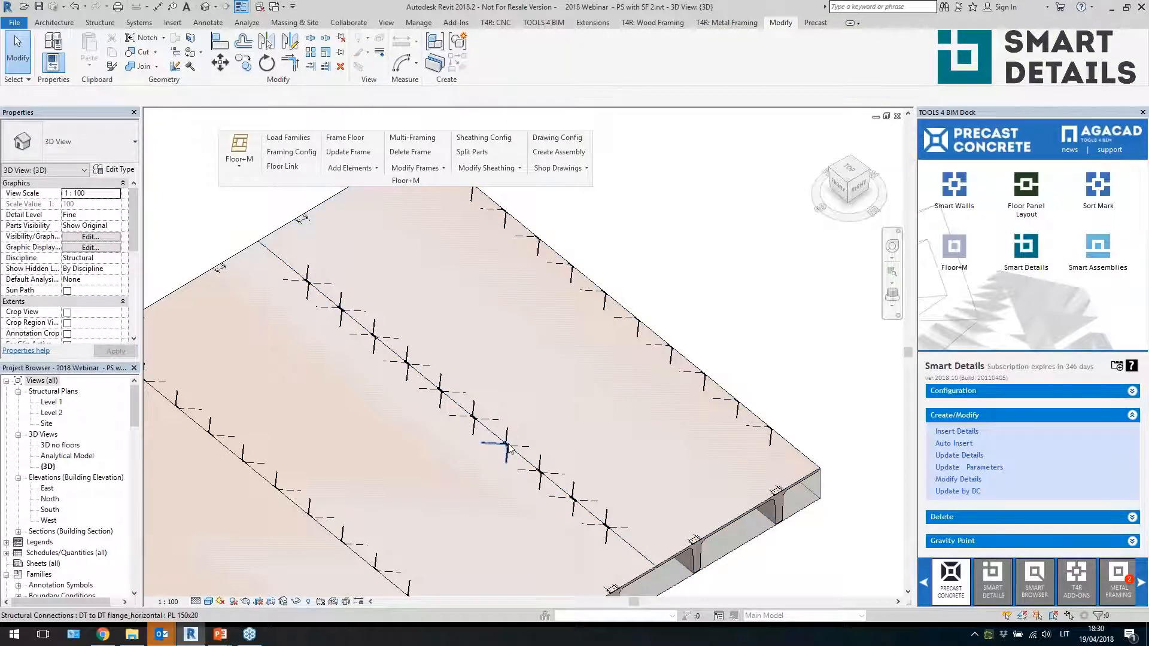
Examine the flange connection details along the TT slabs, then zoom out to the whole model
{"action": "scroll", "coordinate": [507, 443], "scroll_direction": "up", "scroll_amount": 3}
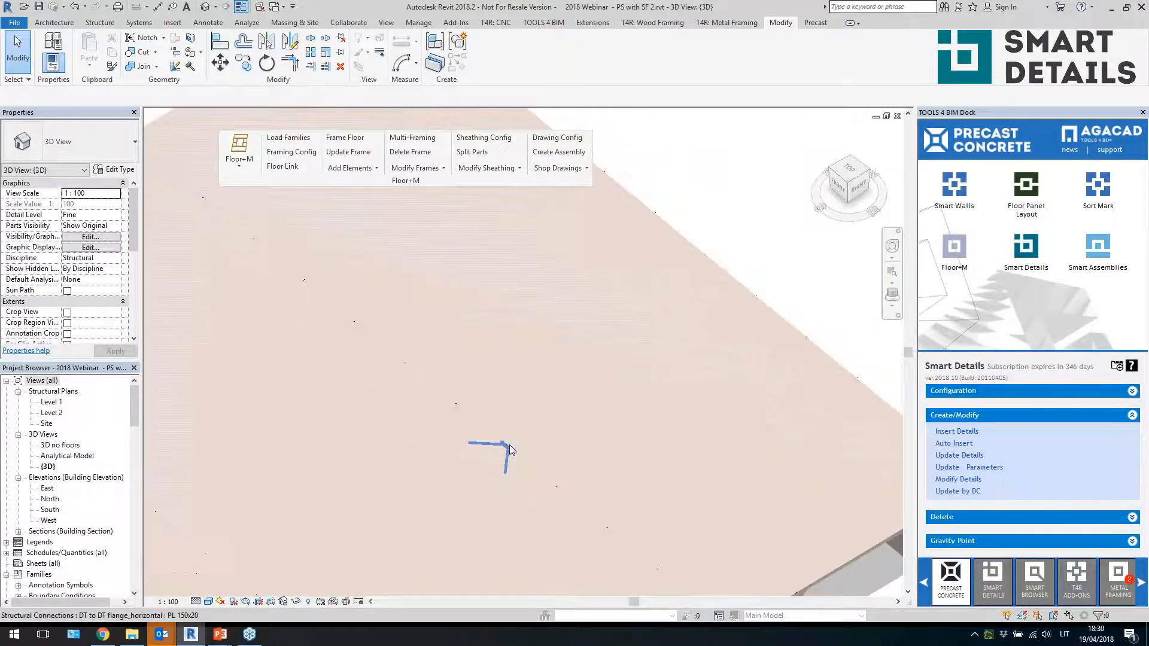
{"action": "scroll", "coordinate": [508, 444], "scroll_direction": "down", "scroll_amount": 4}
{"action": "left_click", "coordinate": [490, 347]}
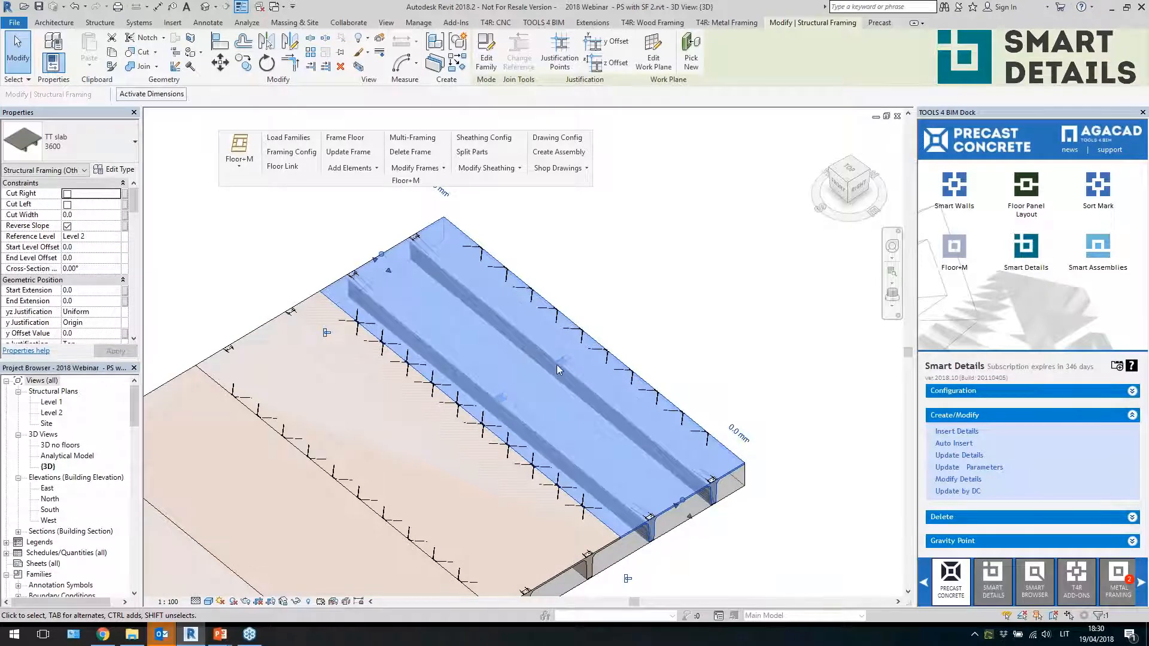
{"action": "scroll", "coordinate": [562, 361], "scroll_direction": "down", "scroll_amount": 3}
{"action": "middle_click_drag", "start_coordinate": [562, 362], "coordinate": [591, 437], "text": "shift"}
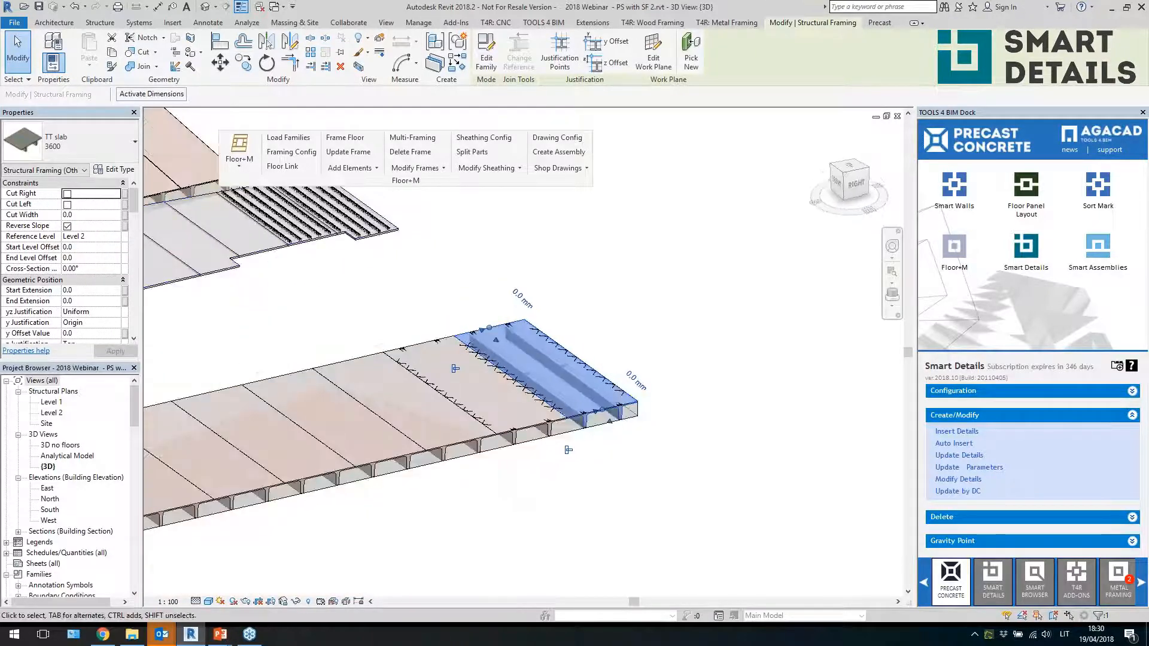
{"action": "scroll", "coordinate": [591, 437], "scroll_direction": "up", "scroll_amount": 2}
{"action": "scroll", "coordinate": [815, 384], "scroll_direction": "down", "scroll_amount": 3}
{"action": "left_click", "coordinate": [814, 385]}
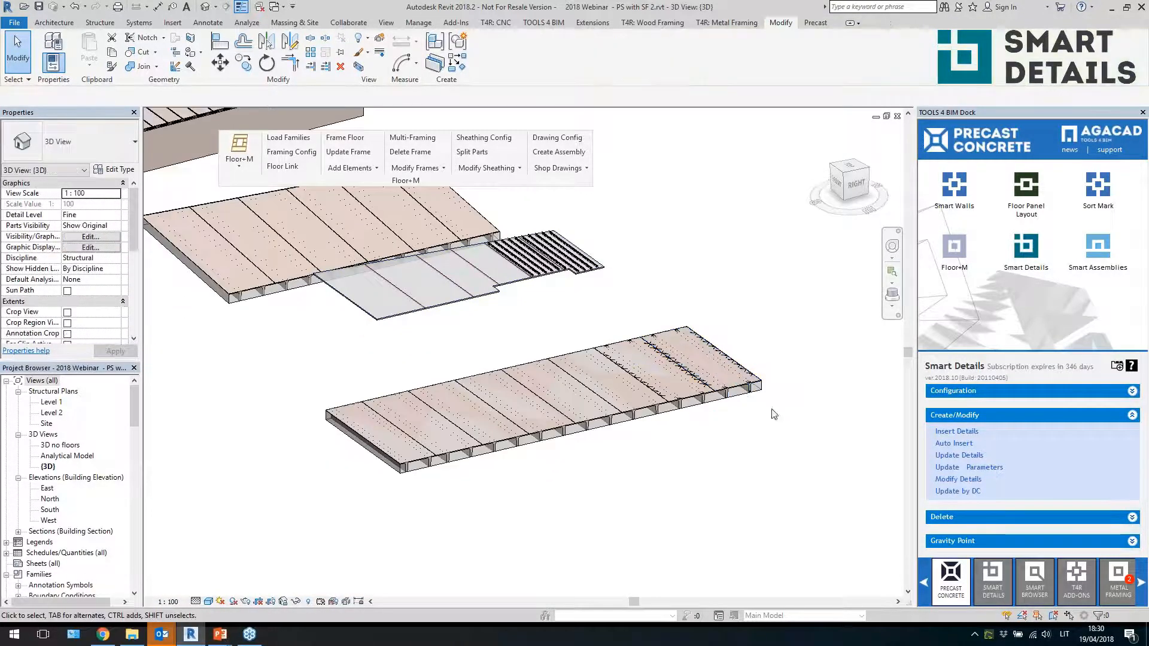
{"action": "middle_click_drag", "start_coordinate": [770, 409], "coordinate": [748, 440], "text": "shift"}
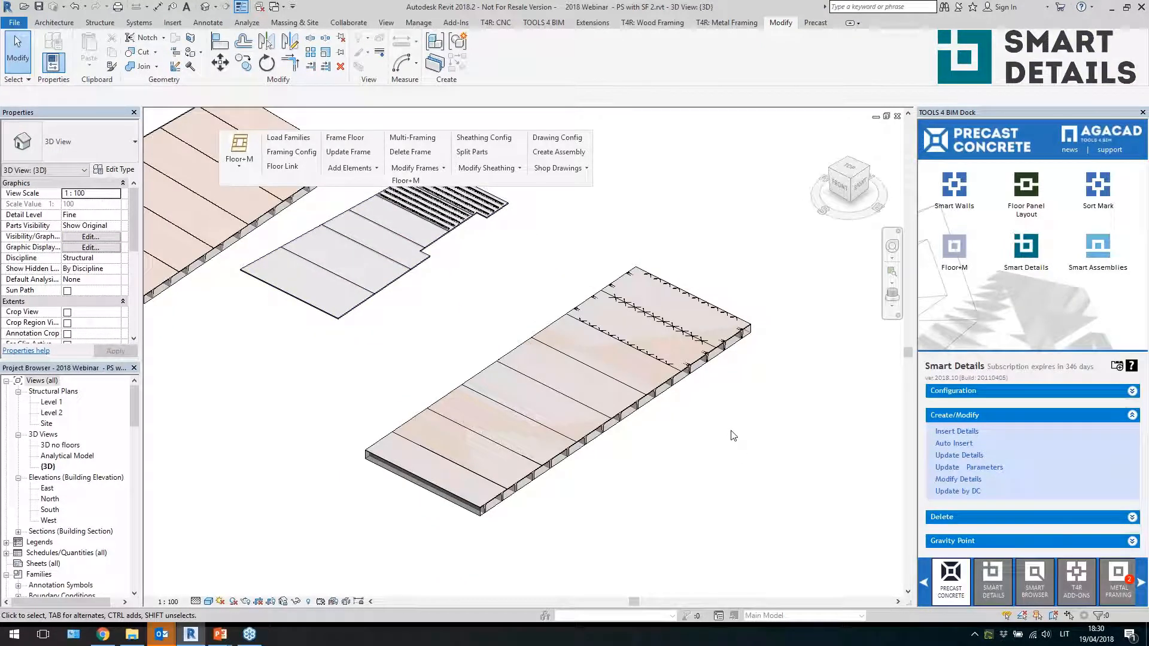
{"action": "scroll", "coordinate": [784, 454], "scroll_direction": "down", "scroll_amount": 3}
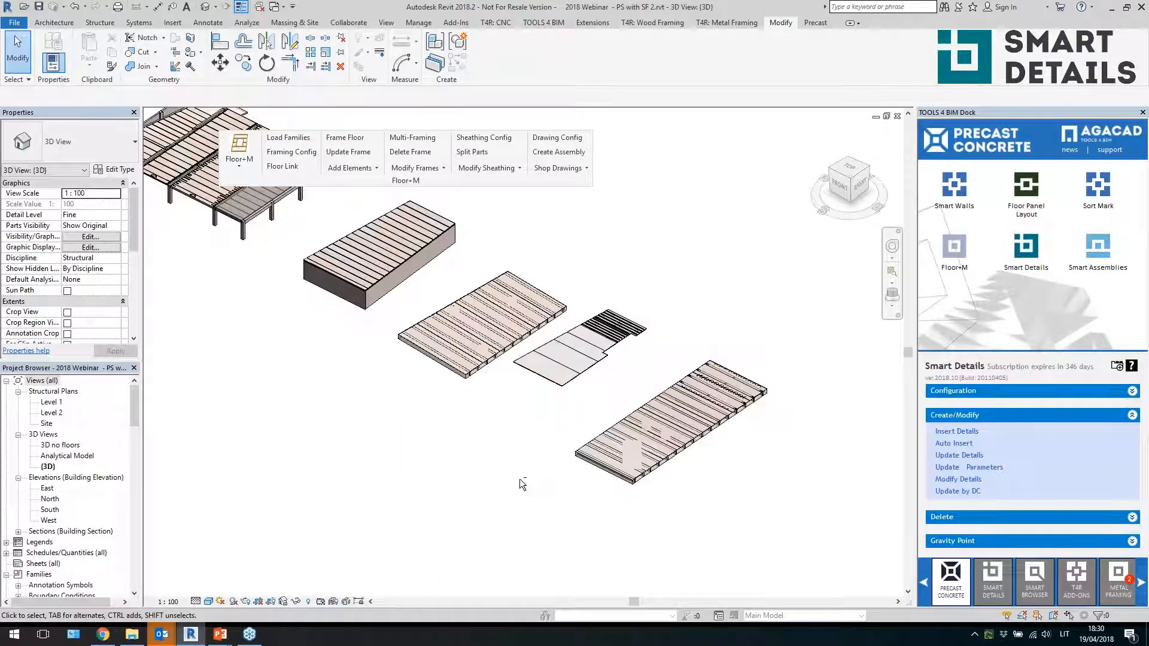
Open the Structural Framing Schedule and review the listed slab and beam entries
{"action": "middle_click_drag", "start_coordinate": [519, 479], "coordinate": [740, 508], "text": "shift"}
{"action": "middle_click_drag", "start_coordinate": [739, 508], "coordinate": [883, 529]}
{"action": "middle_click_drag", "start_coordinate": [485, 466], "coordinate": [490, 516], "text": "shift"}
{"action": "scroll", "coordinate": [483, 520], "scroll_direction": "up", "scroll_amount": 2}
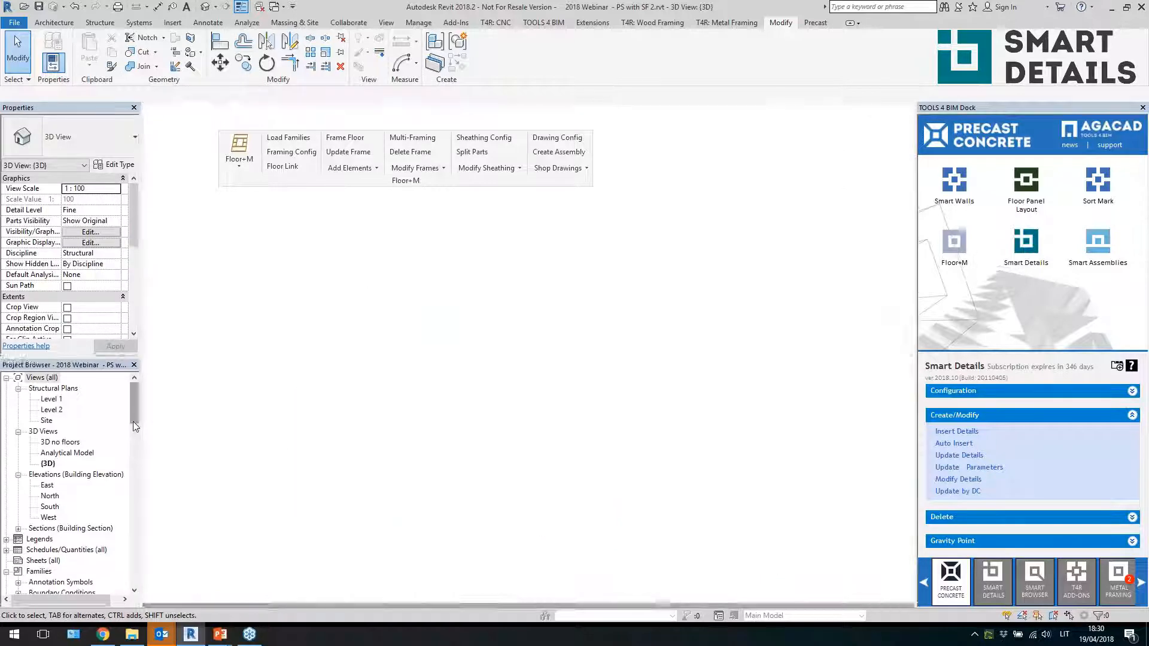
{"action": "scroll", "coordinate": [128, 440], "scroll_direction": "down", "scroll_amount": 5}
{"action": "left_click_drag", "start_coordinate": [127, 435], "coordinate": [127, 421]}
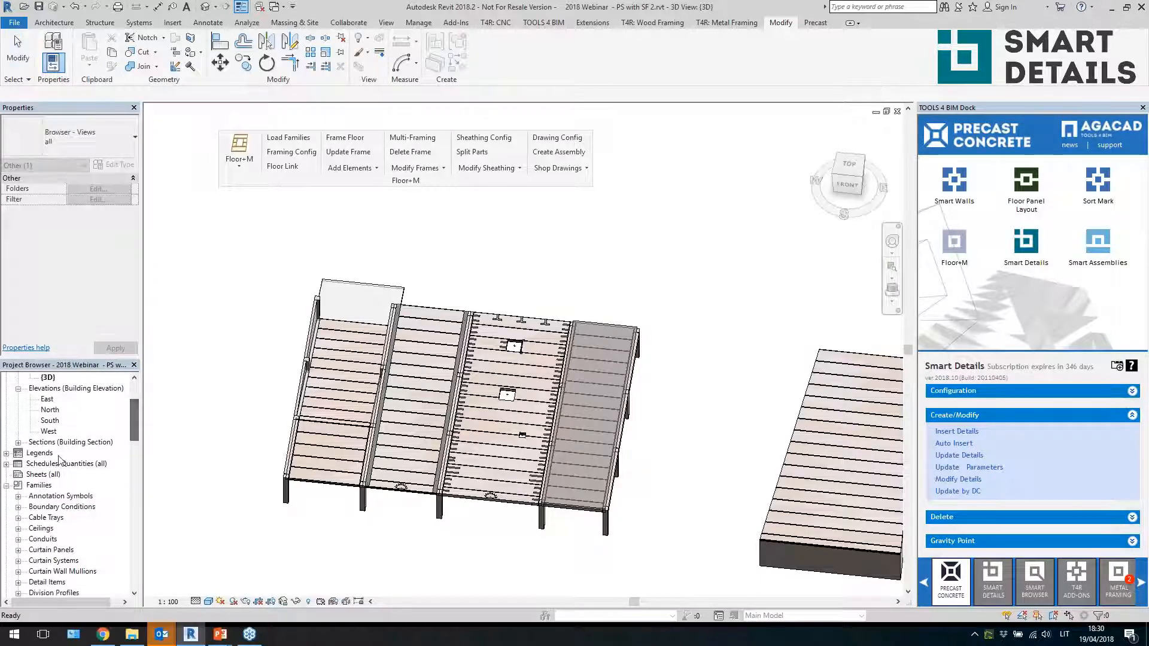
{"action": "double_click", "coordinate": [52, 464]}
{"action": "left_click", "coordinate": [60, 562]}
{"action": "scroll", "coordinate": [60, 533], "scroll_direction": "down", "scroll_amount": 2}
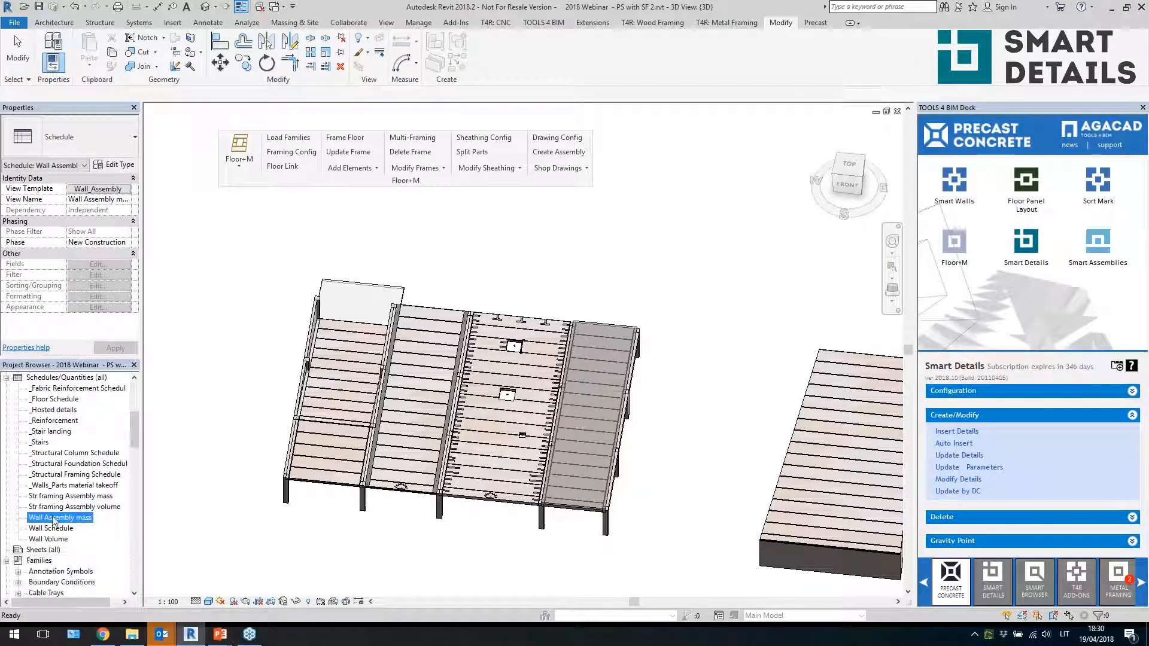
{"action": "double_click", "coordinate": [74, 475]}
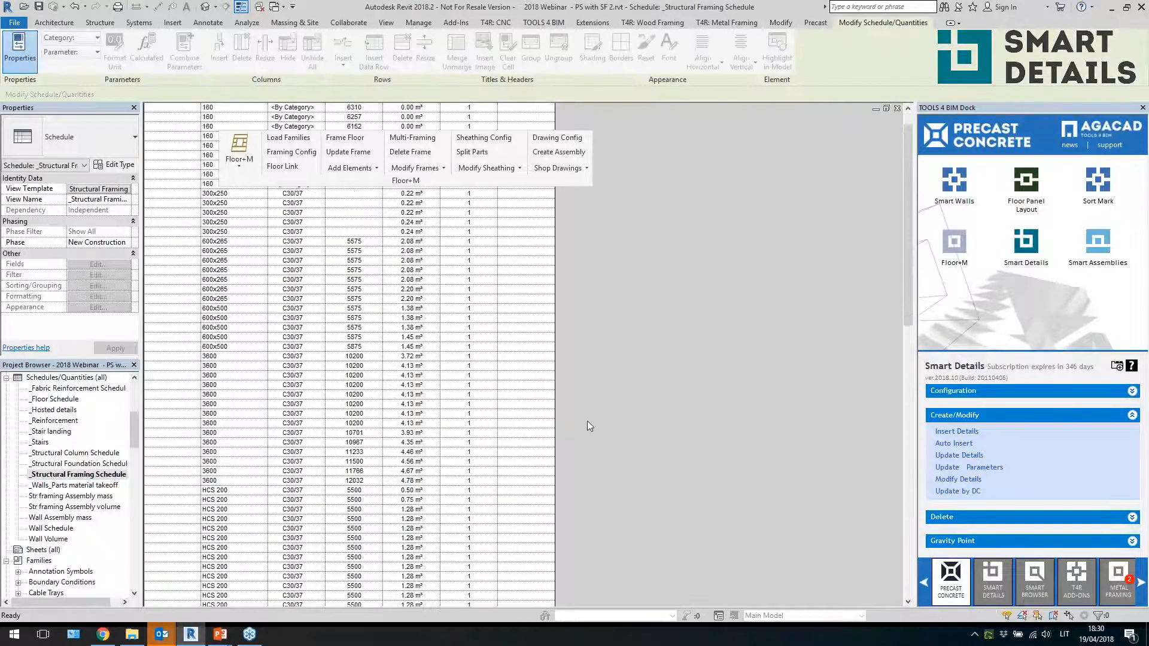
{"action": "scroll", "coordinate": [587, 426], "scroll_direction": "down", "scroll_amount": 5}
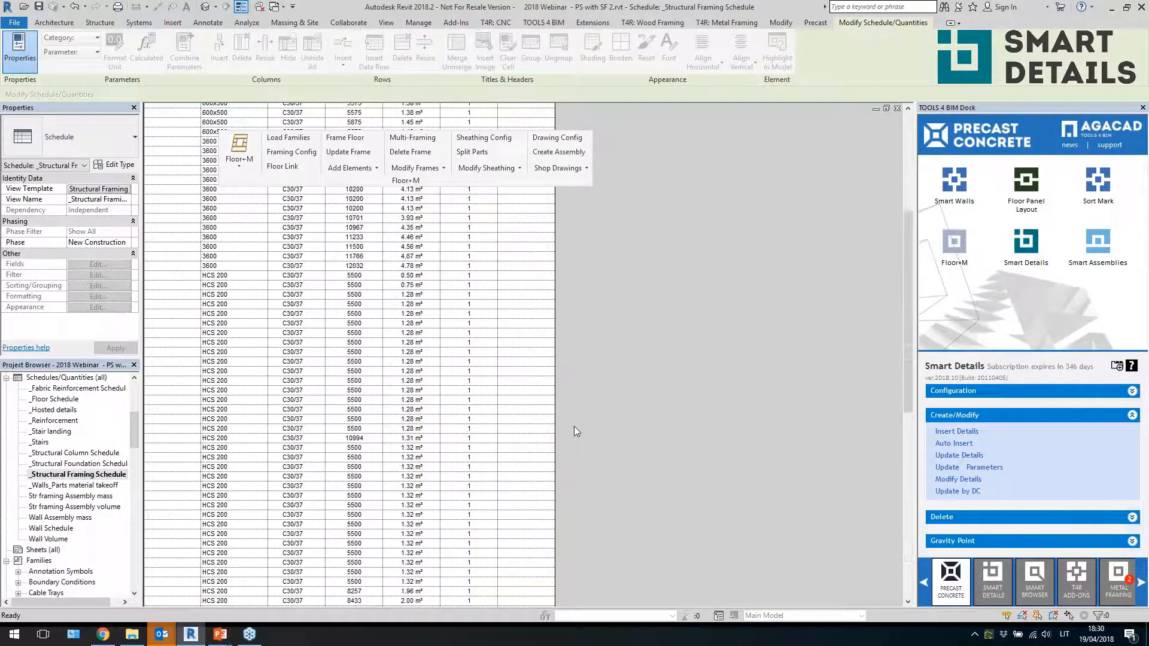
{"action": "scroll", "coordinate": [571, 427], "scroll_direction": "up", "scroll_amount": 5}
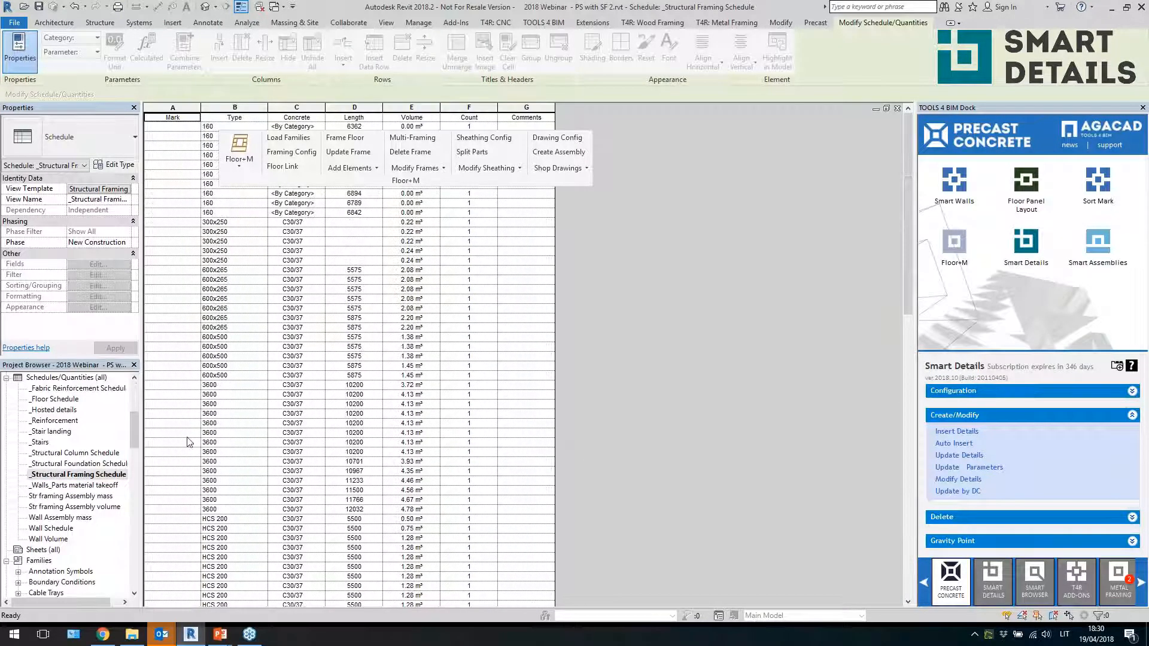
{"action": "scroll", "coordinate": [179, 419], "scroll_direction": "down", "scroll_amount": 15}
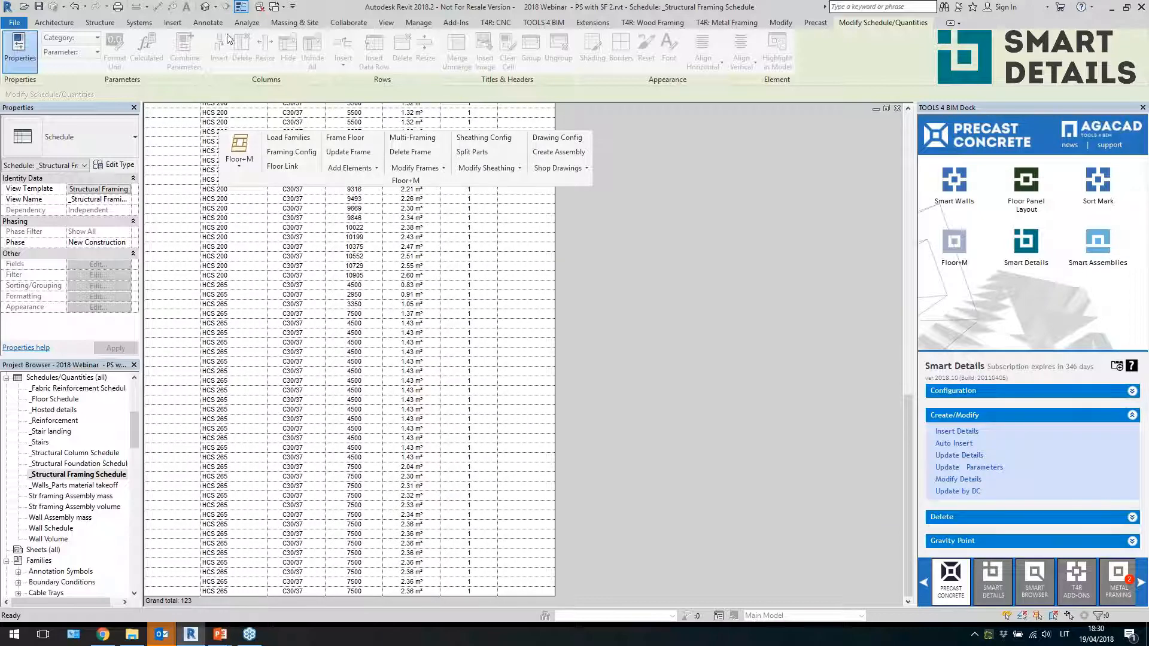
Return to the 3D view and select all visible HCS 265 slab instances in the view
{"action": "left_click", "coordinate": [202, 7]}
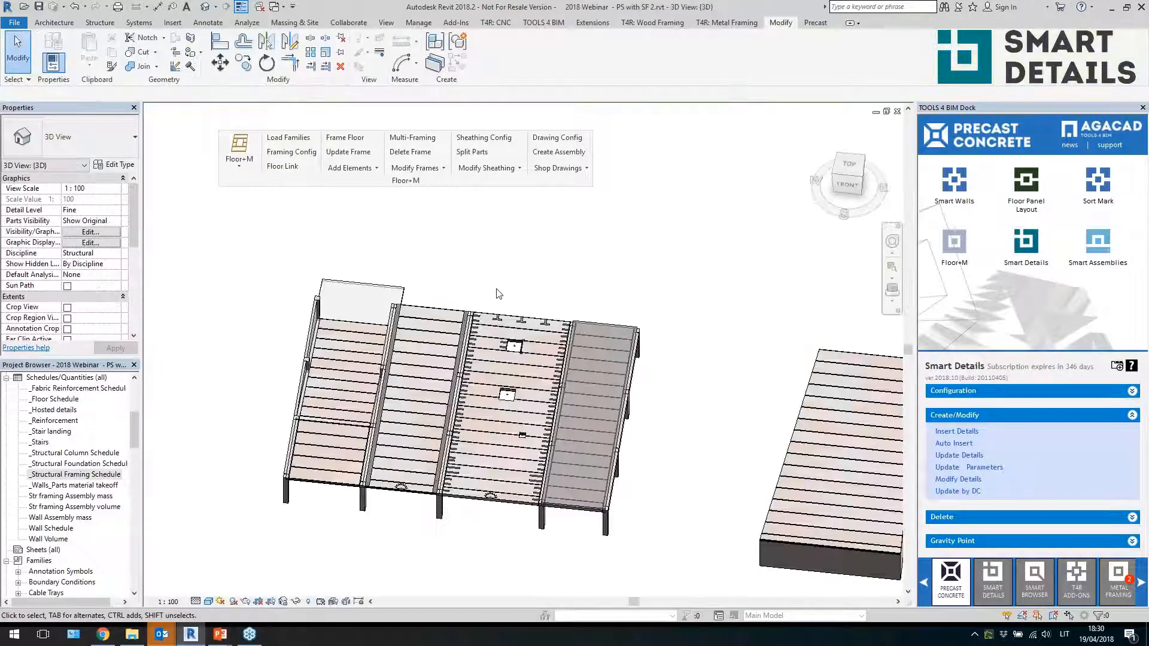
{"action": "middle_click_drag", "start_coordinate": [526, 599], "coordinate": [518, 495], "text": "shift"}
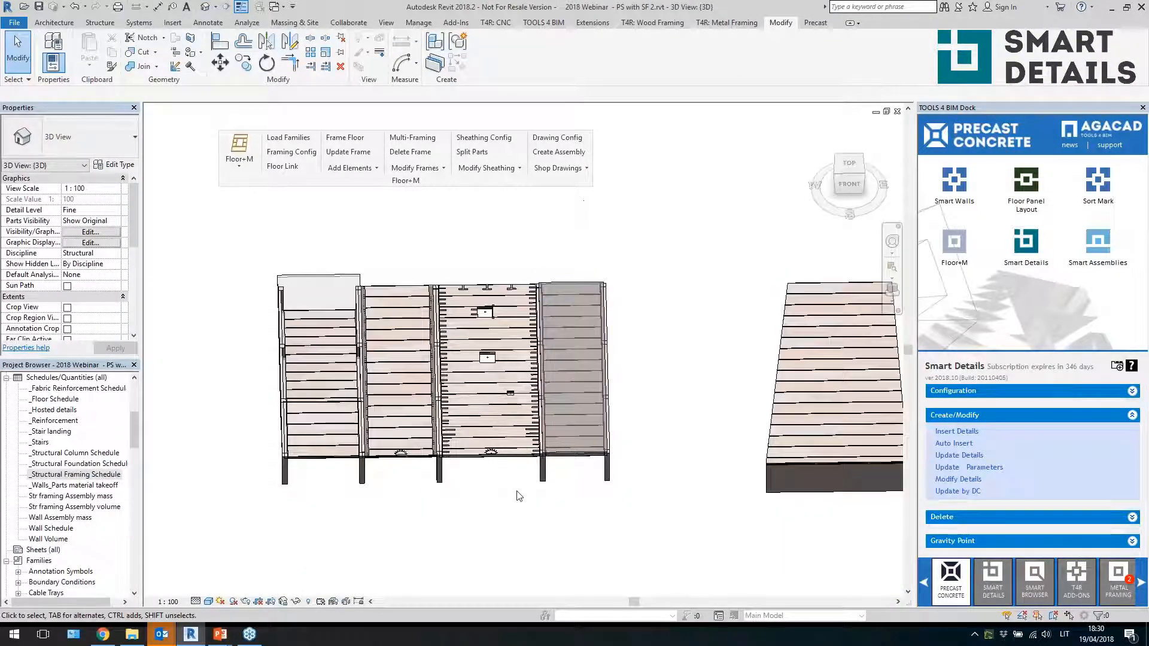
{"action": "scroll", "coordinate": [515, 492], "scroll_direction": "up", "scroll_amount": 1}
{"action": "left_click", "coordinate": [498, 419]}
{"action": "right_click", "coordinate": [498, 419]}
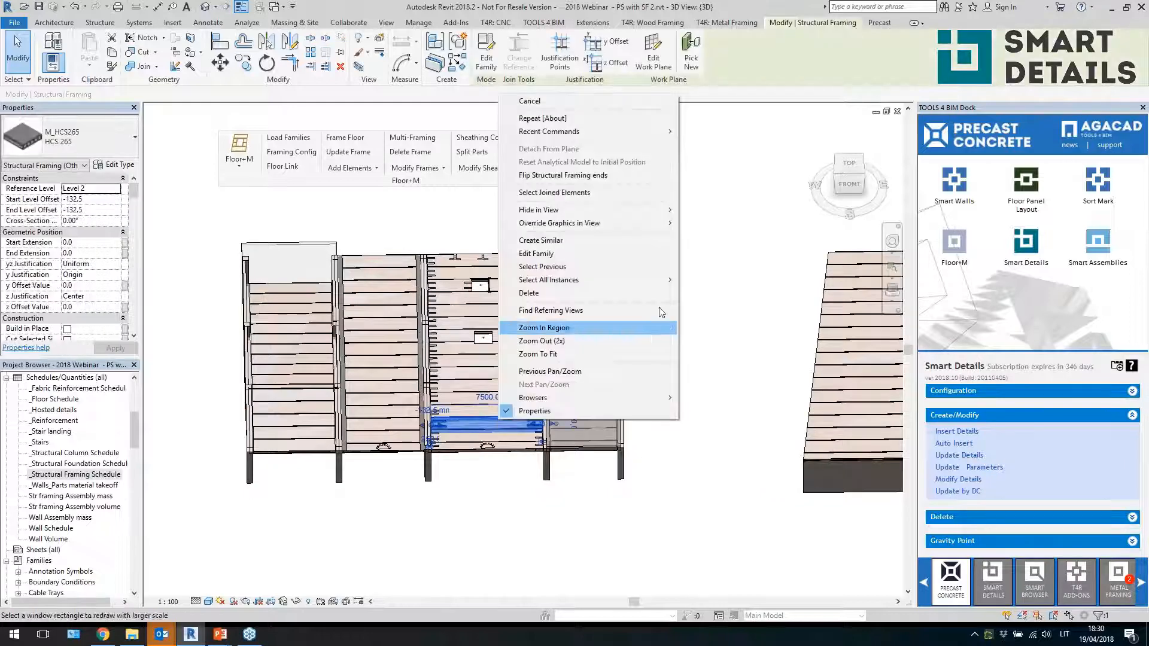
{"action": "mouse_move", "coordinate": [649, 288]}
{"action": "left_click", "coordinate": [706, 280]}
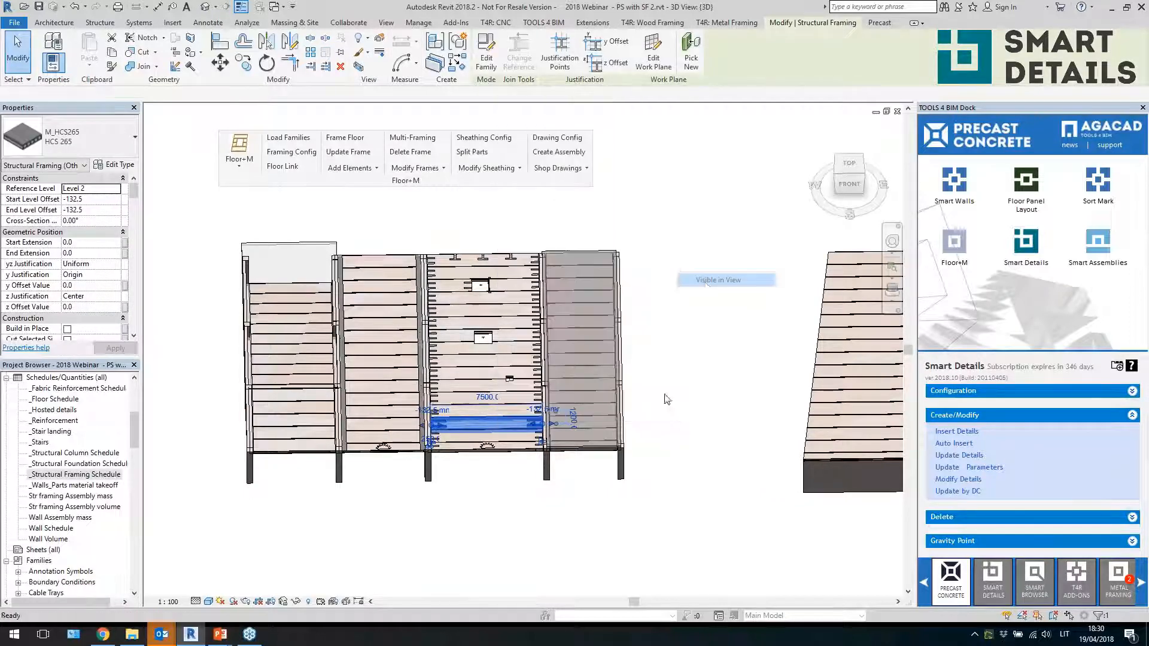
{"action": "middle_click_drag", "start_coordinate": [740, 439], "coordinate": [639, 439]}
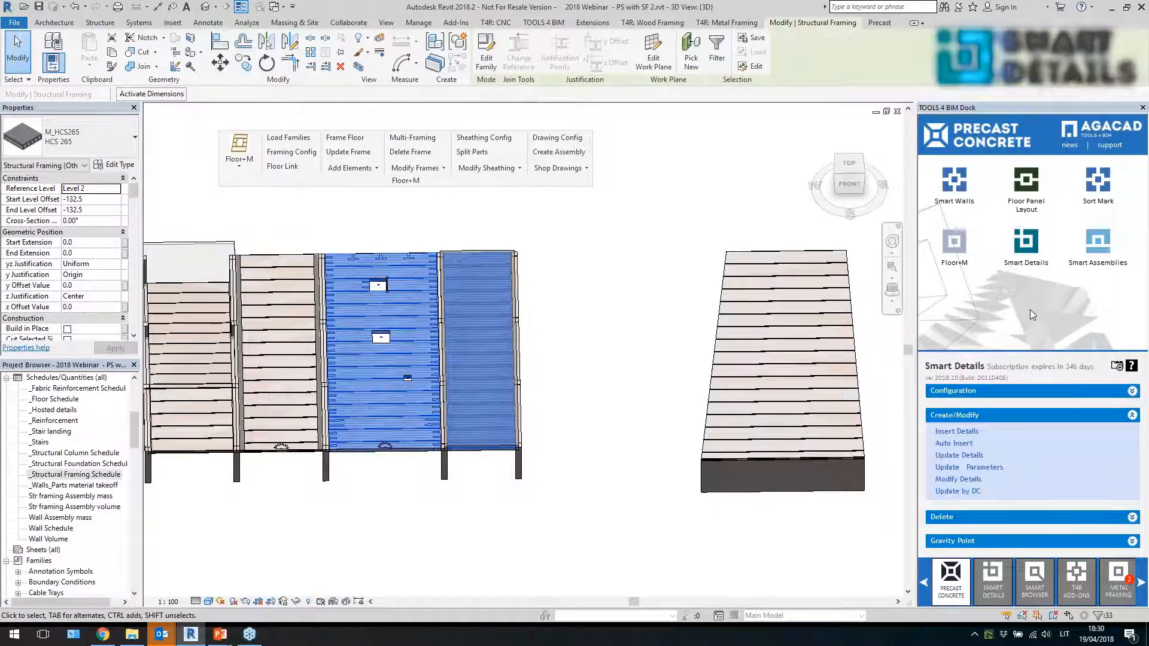
Start Sort Mark element numbering and choose Mark as the parameter to write the calculated values to
{"action": "left_click", "coordinate": [1098, 181]}
{"action": "left_click", "coordinate": [981, 493]}
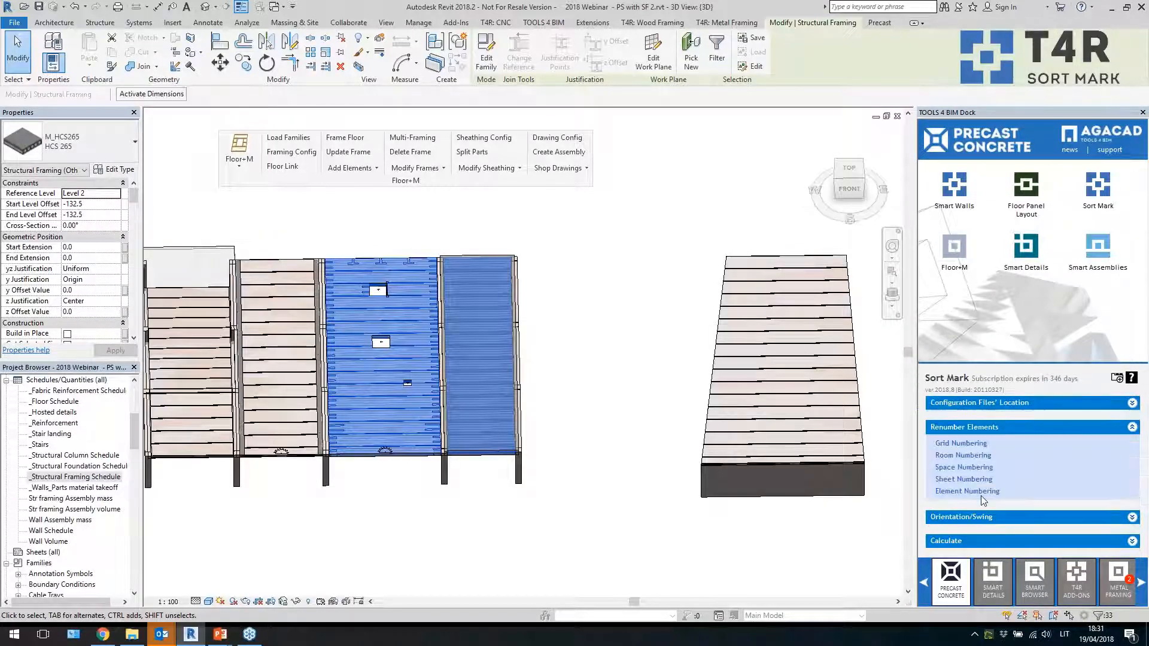
{"action": "left_click", "coordinate": [592, 315]}
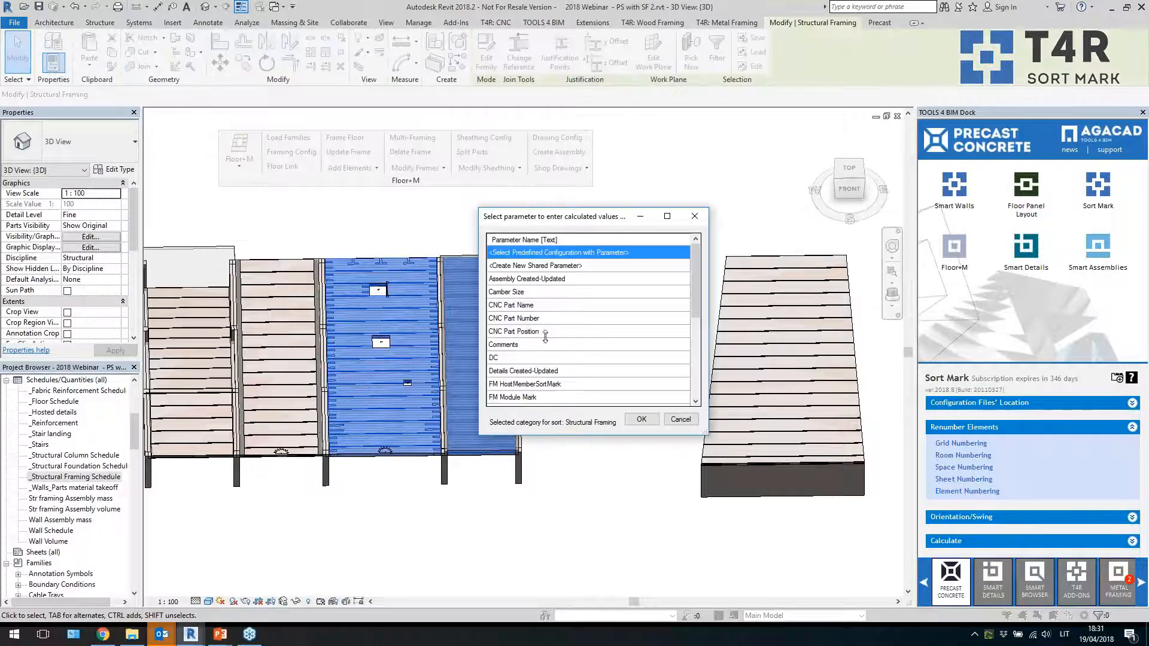
{"action": "scroll", "coordinate": [545, 336], "scroll_direction": "down", "scroll_amount": 5}
{"action": "left_click", "coordinate": [548, 358]}
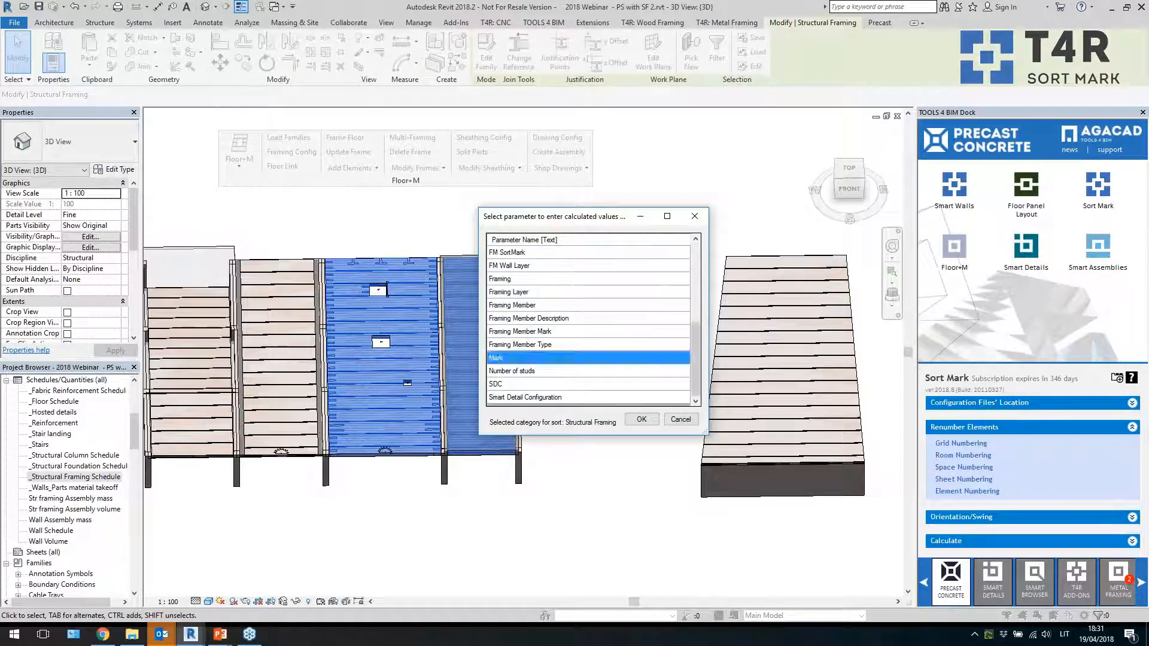
{"action": "left_click", "coordinate": [640, 419]}
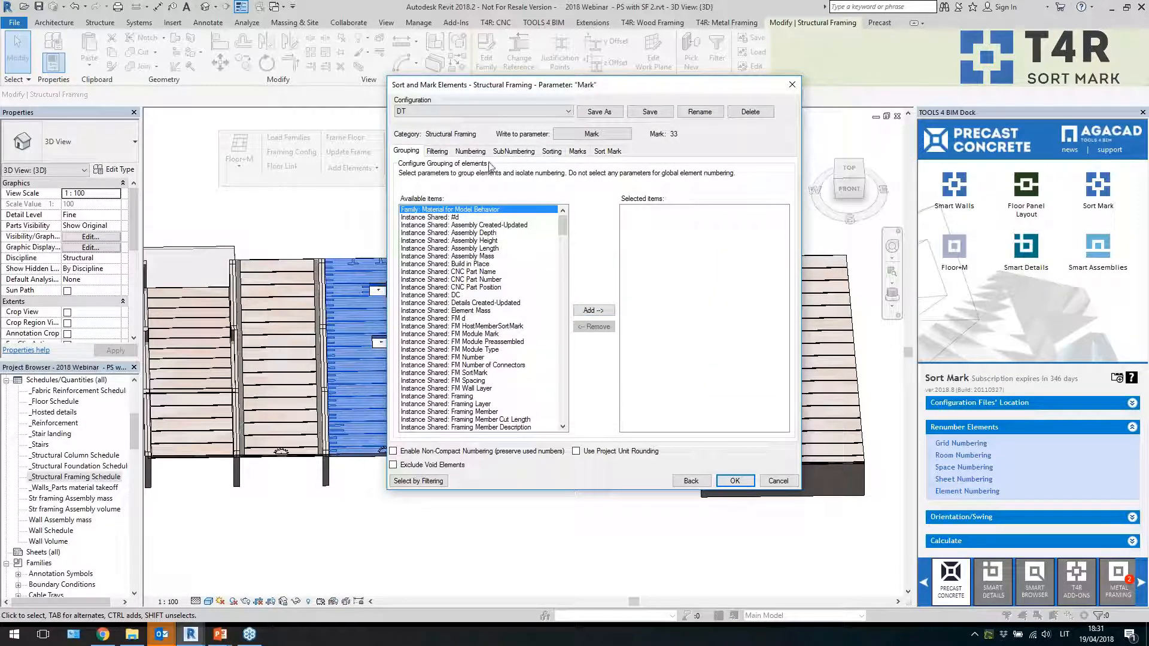
Clear the preset configuration and add Cut Length and Volume as numbering parameters
{"action": "left_click", "coordinate": [512, 112]}
{"action": "left_click", "coordinate": [506, 120]}
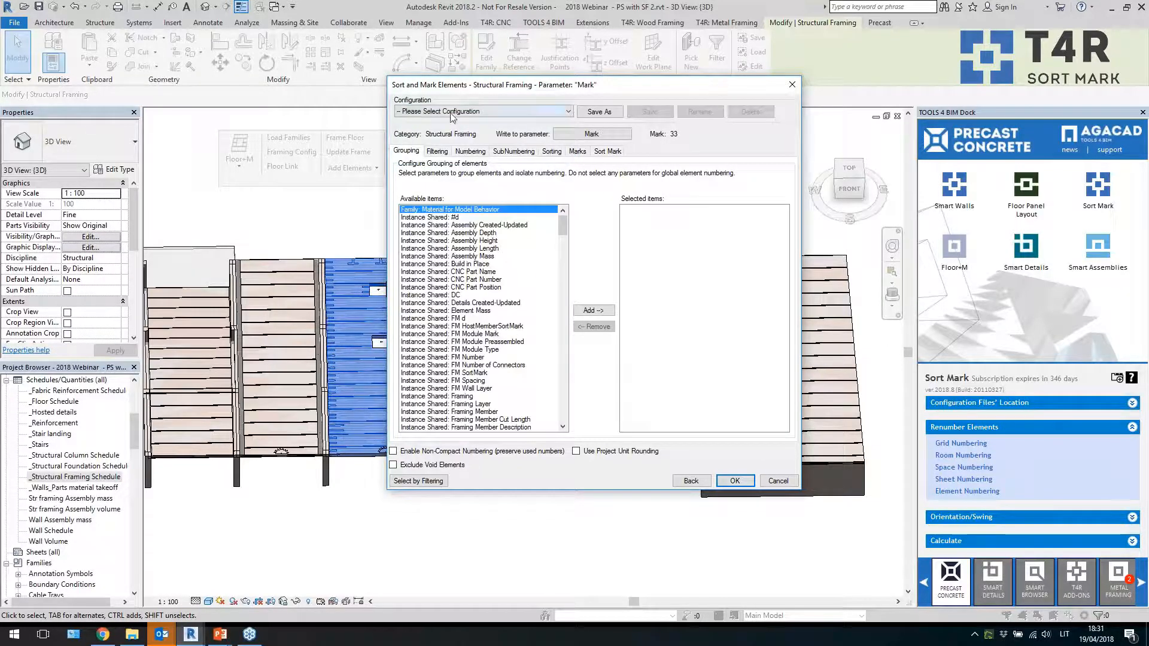
{"action": "left_click", "coordinate": [439, 152]}
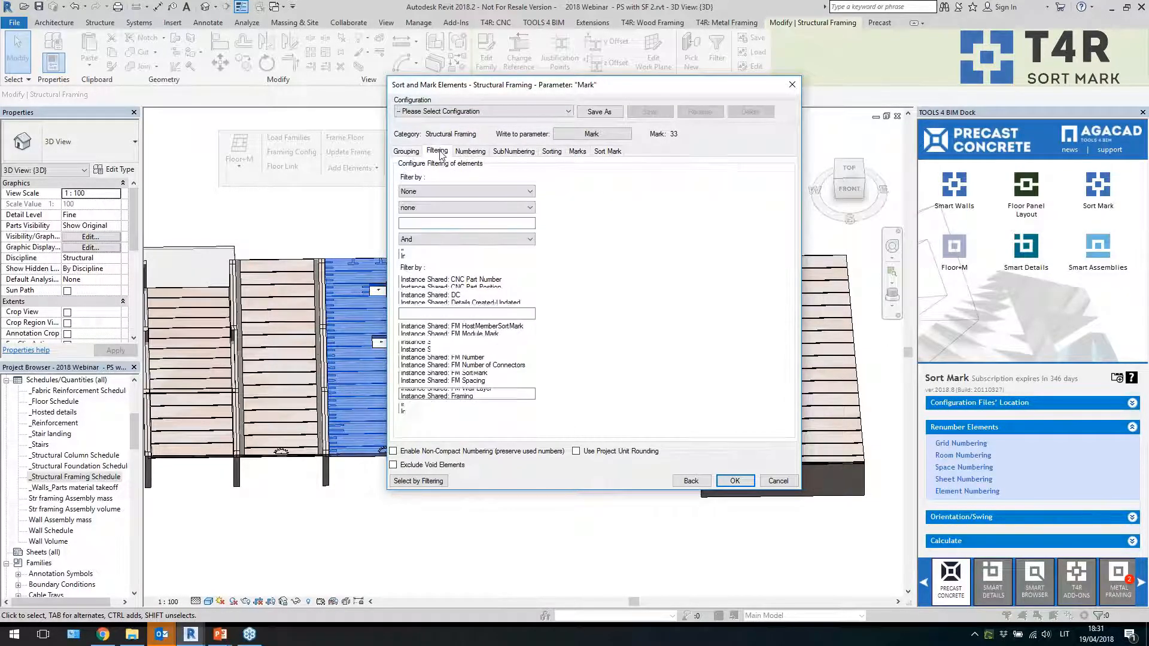
{"action": "left_click", "coordinate": [470, 151]}
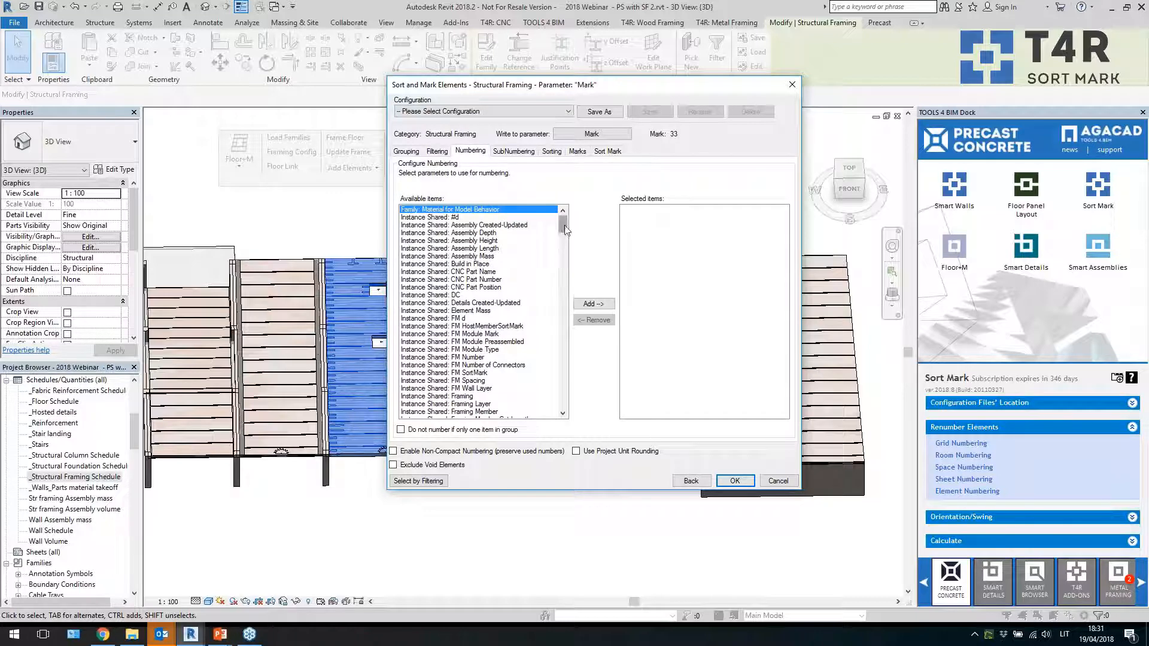
{"action": "left_click_drag", "start_coordinate": [566, 230], "coordinate": [567, 256]}
{"action": "left_click", "coordinate": [449, 288]}
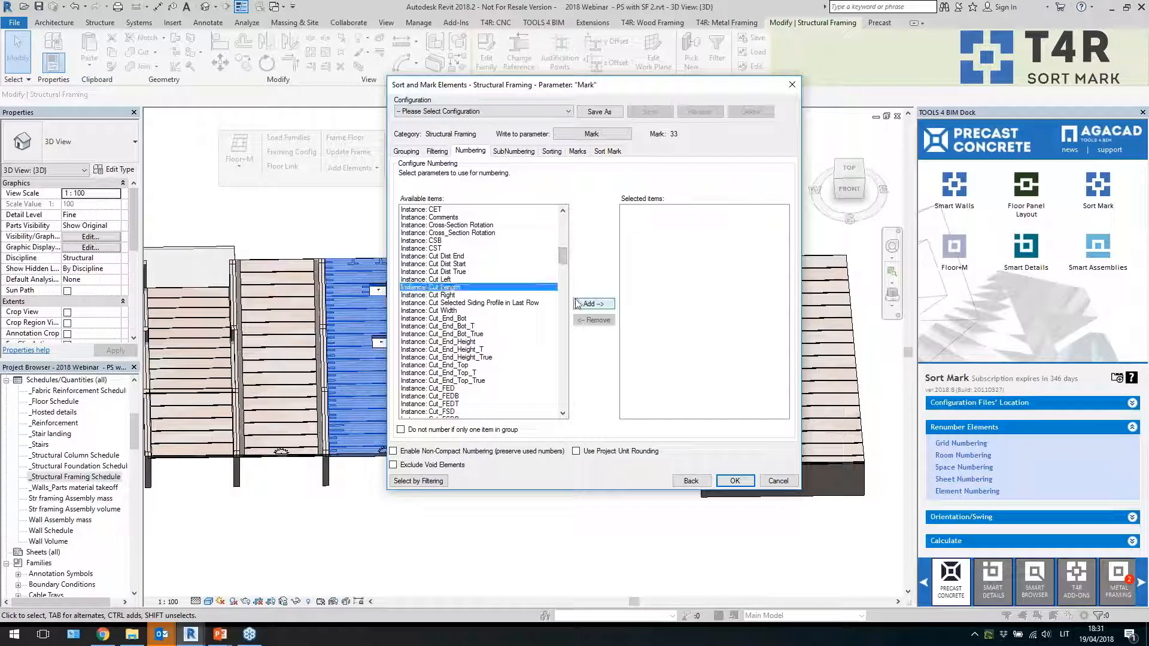
{"action": "left_click", "coordinate": [592, 303]}
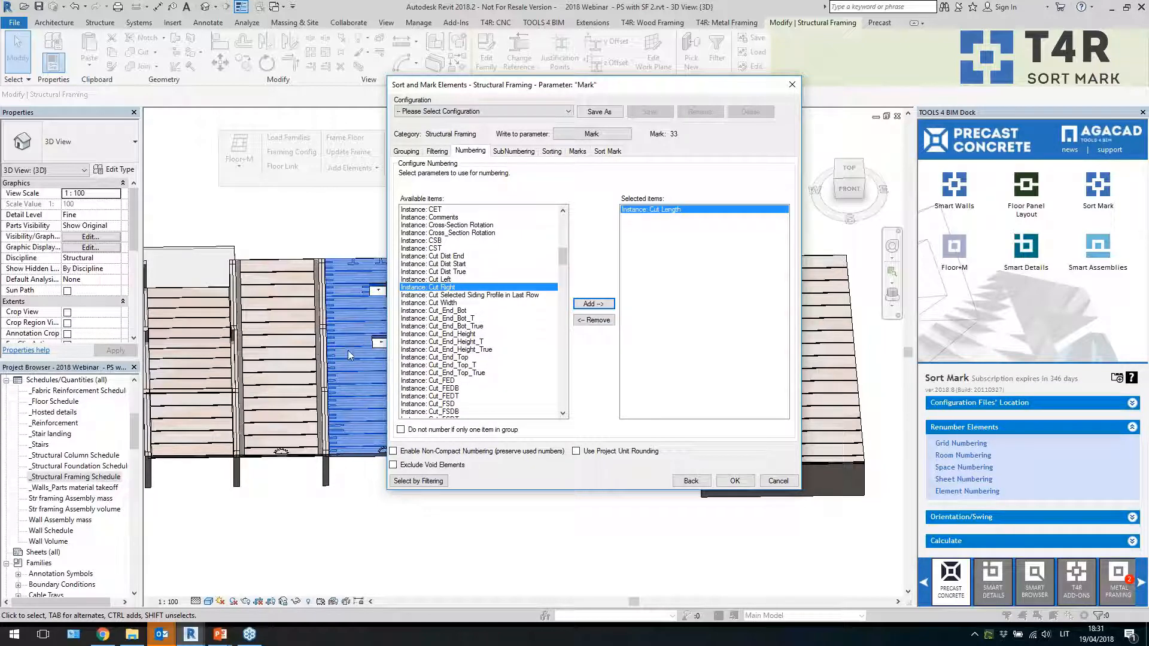
{"action": "left_click_drag", "start_coordinate": [565, 255], "coordinate": [566, 358]}
{"action": "left_click", "coordinate": [448, 232]}
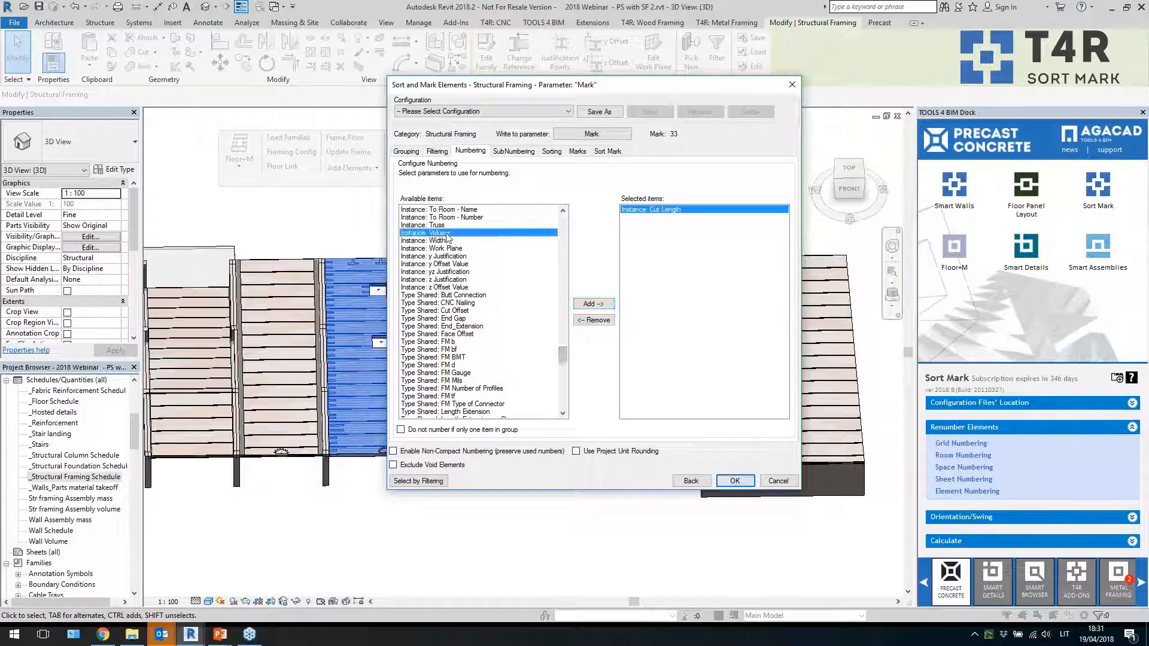
{"action": "left_click", "coordinate": [594, 303]}
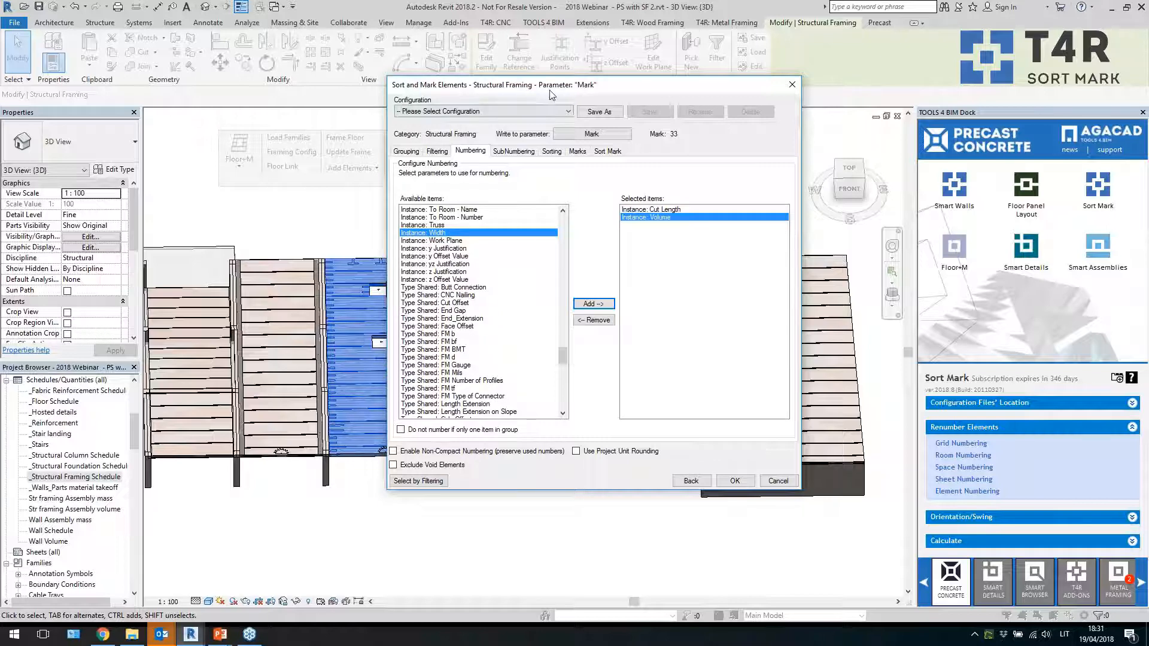
{"action": "left_click_drag", "start_coordinate": [548, 88], "coordinate": [620, 98]}
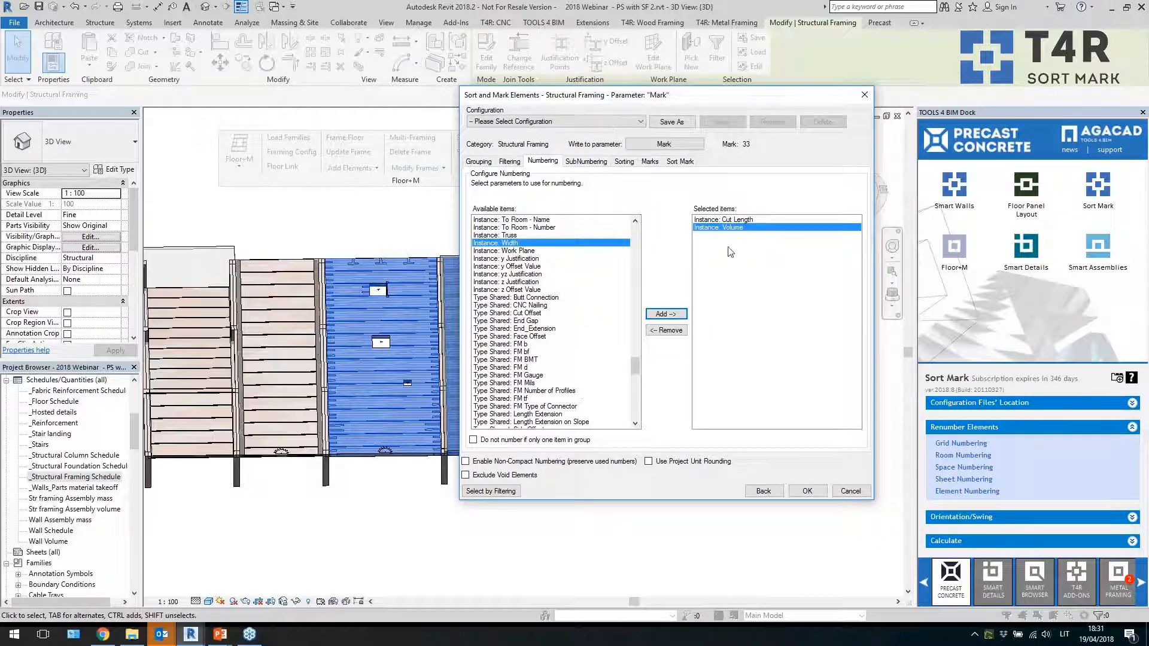
{"action": "left_click", "coordinate": [729, 227]}
Add Element position "Y" as the sorting parameter in ascending order
{"action": "left_click", "coordinate": [585, 162]}
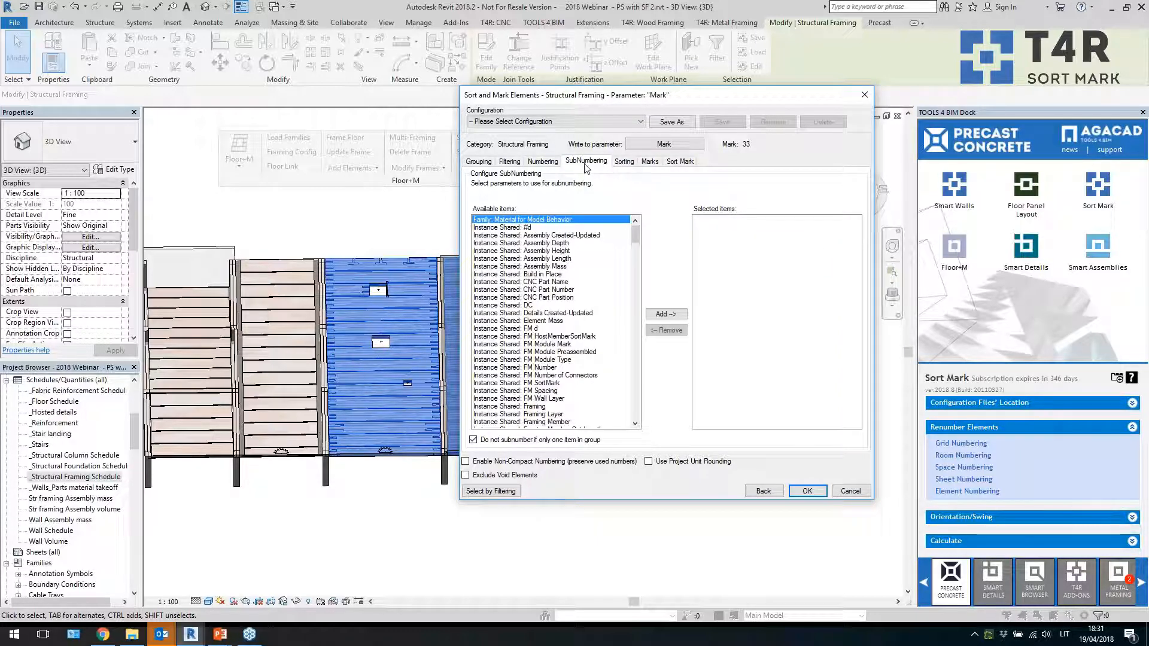
{"action": "left_click", "coordinate": [626, 163]}
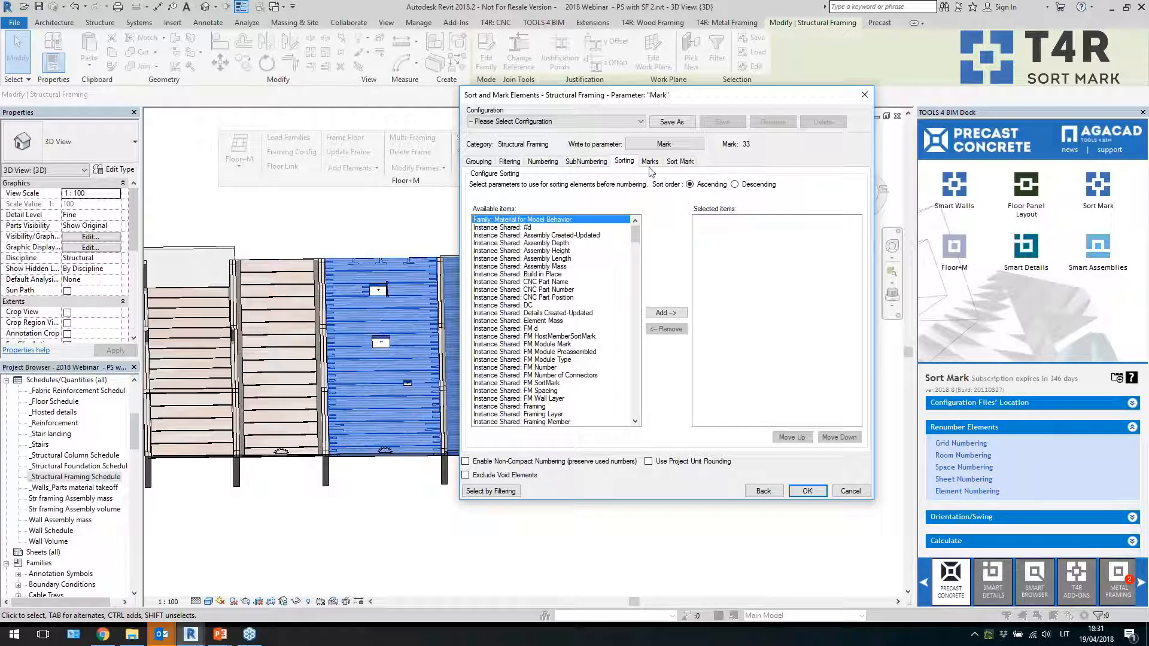
{"action": "left_click_drag", "start_coordinate": [639, 238], "coordinate": [636, 269]}
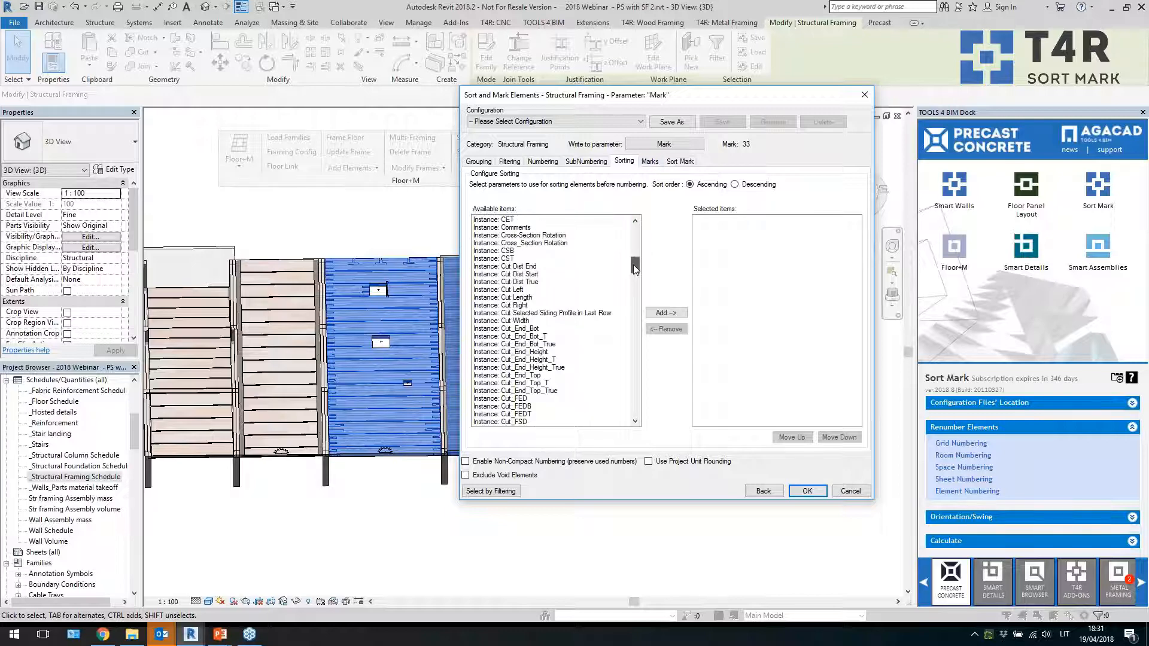
{"action": "left_click", "coordinate": [530, 297]}
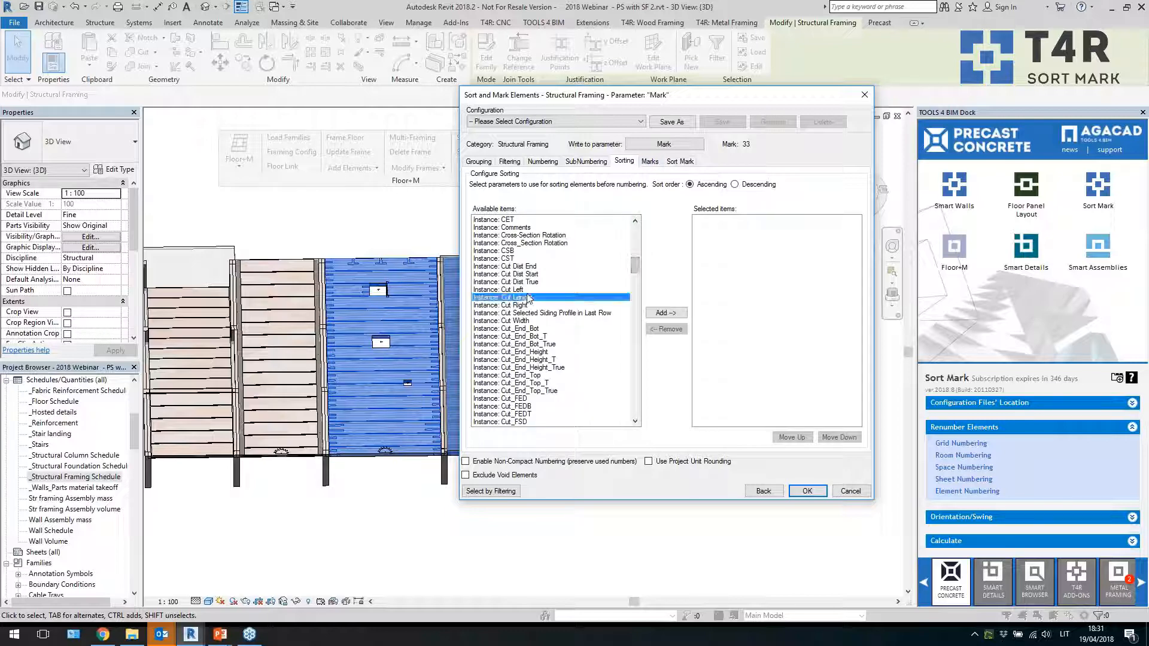
{"action": "left_click_drag", "start_coordinate": [638, 272], "coordinate": [648, 297]}
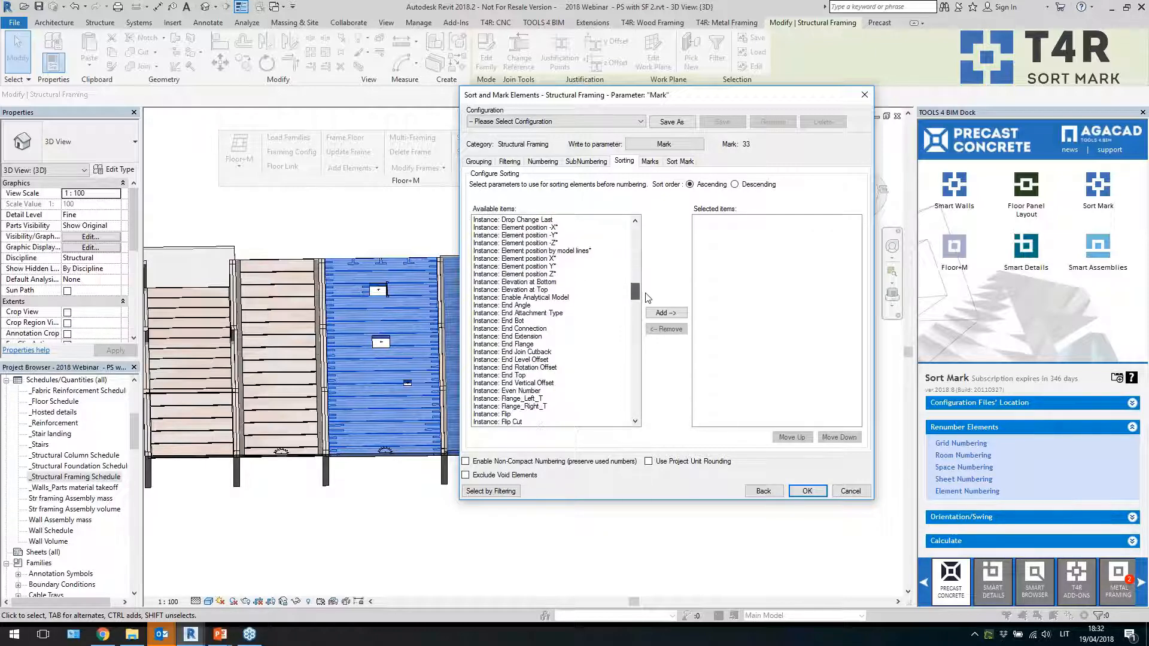
{"action": "left_click", "coordinate": [569, 260]}
{"action": "left_click", "coordinate": [569, 267]}
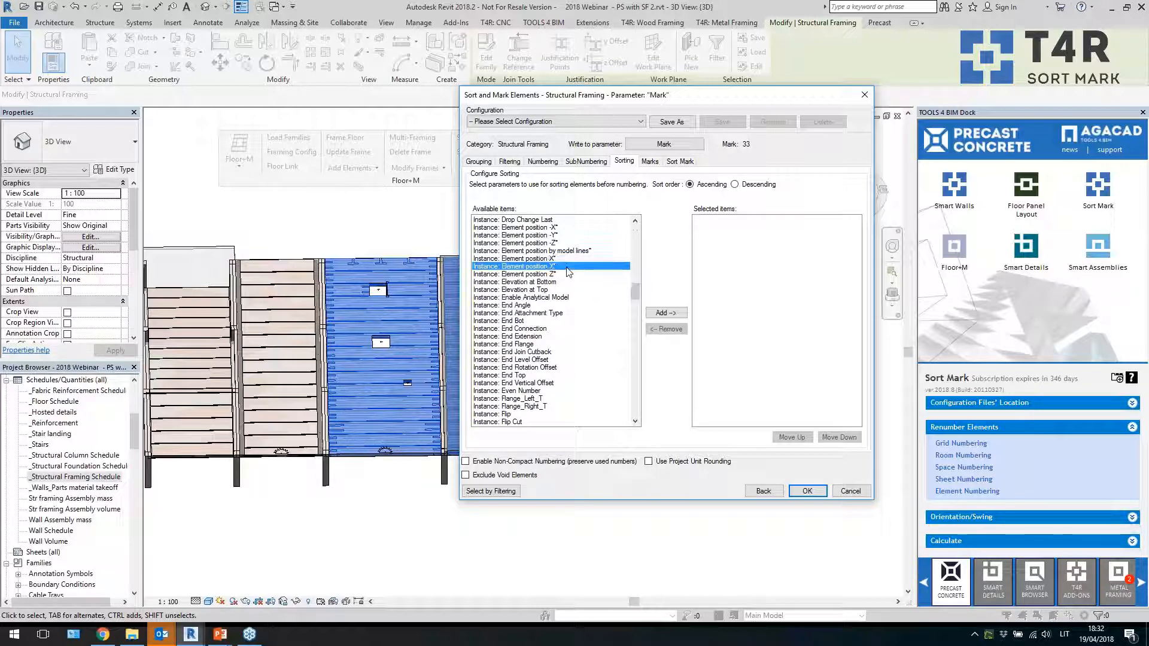
{"action": "left_click", "coordinate": [666, 313]}
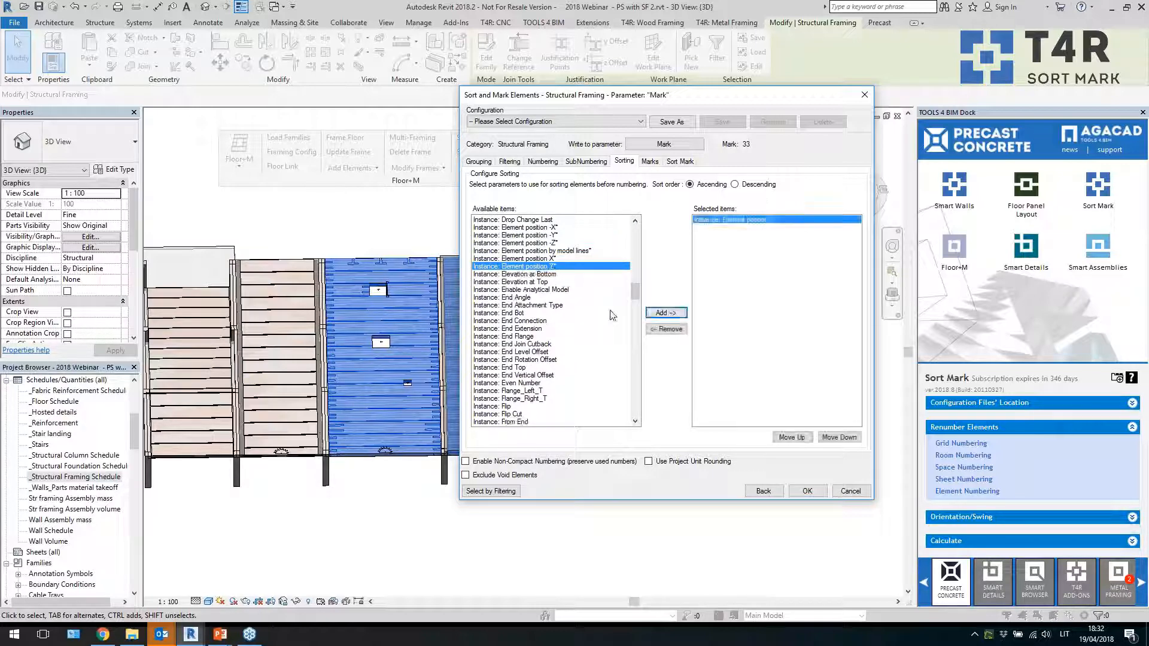
Compose the sort mark from the Sort Mark Number with start number 1 and prefix HCS
{"action": "left_click", "coordinate": [650, 162]}
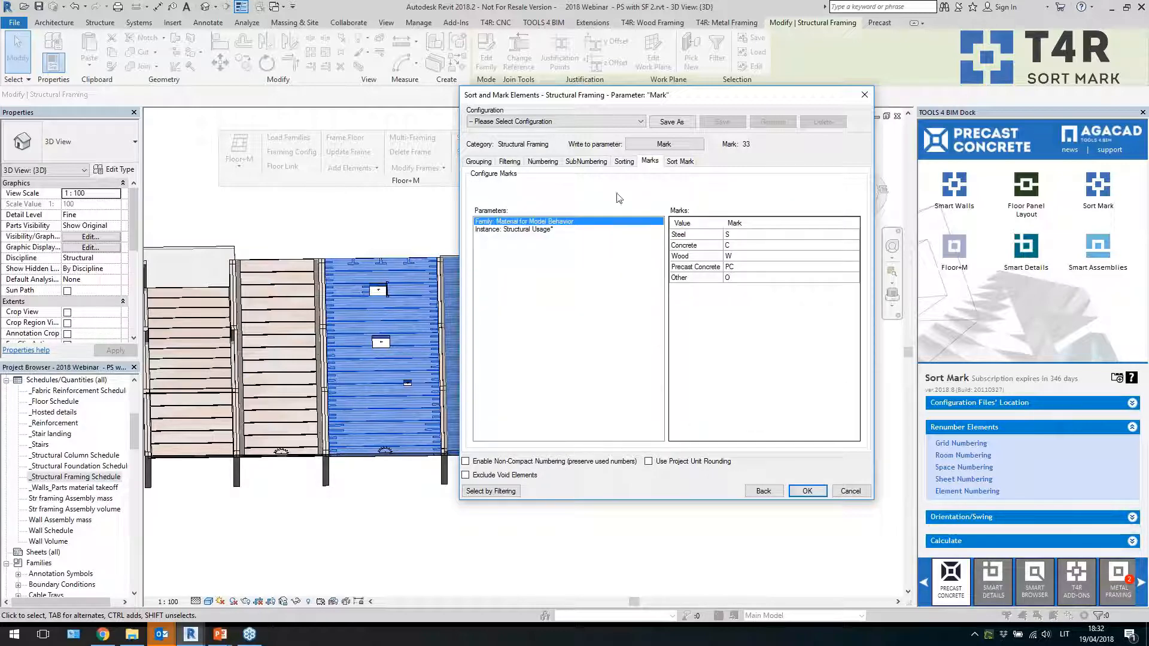
{"action": "left_click", "coordinate": [680, 162]}
{"action": "left_click", "coordinate": [625, 313]}
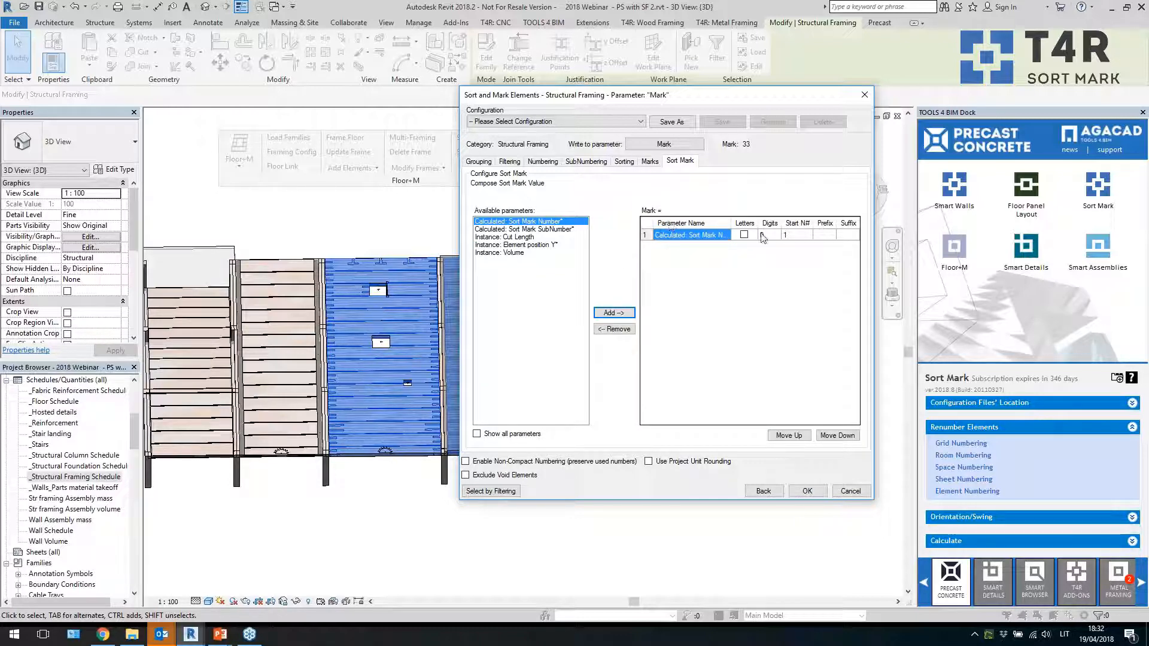
{"action": "left_click", "coordinate": [786, 234]}
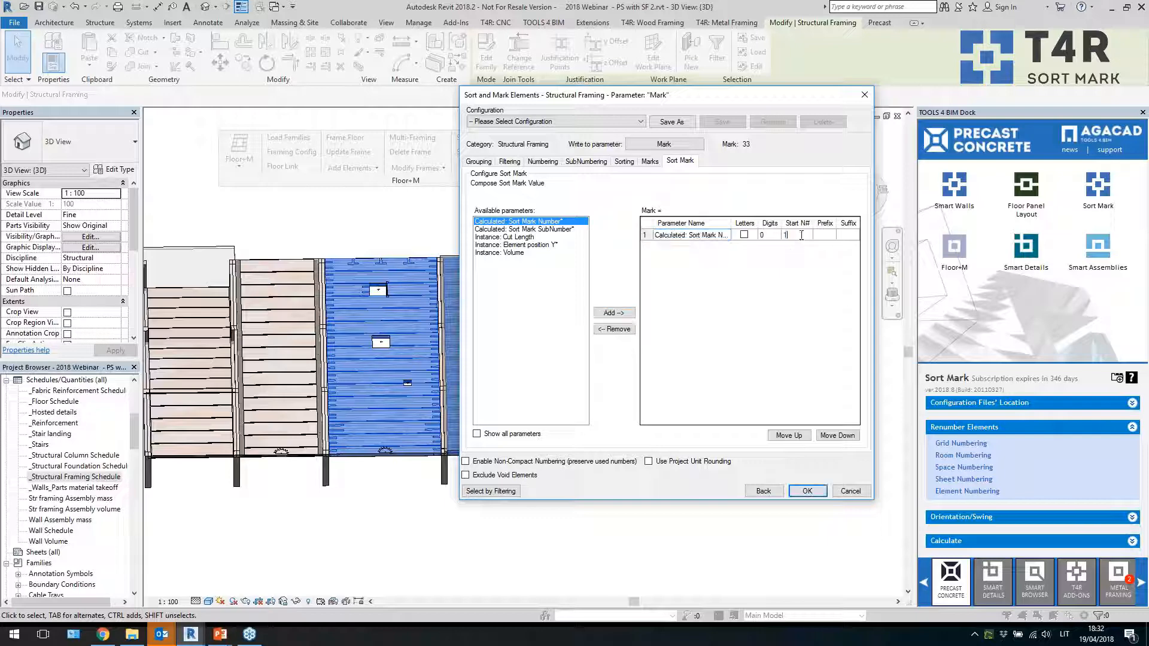
{"action": "left_click_drag", "start_coordinate": [801, 235], "coordinate": [785, 235]}
{"action": "left_click", "coordinate": [827, 238]}
{"action": "type", "text": "HCS-"}
Save the sort mark configuration under the name hcs
{"action": "left_click", "coordinate": [671, 122]}
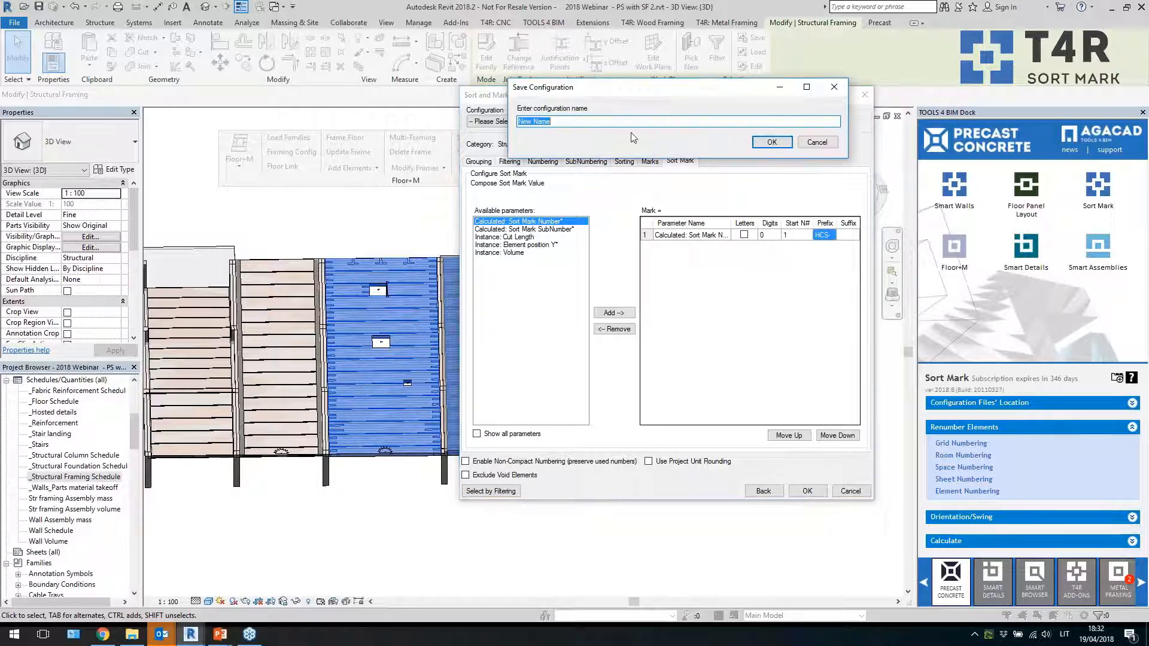
{"action": "type", "text": "sortmark"}
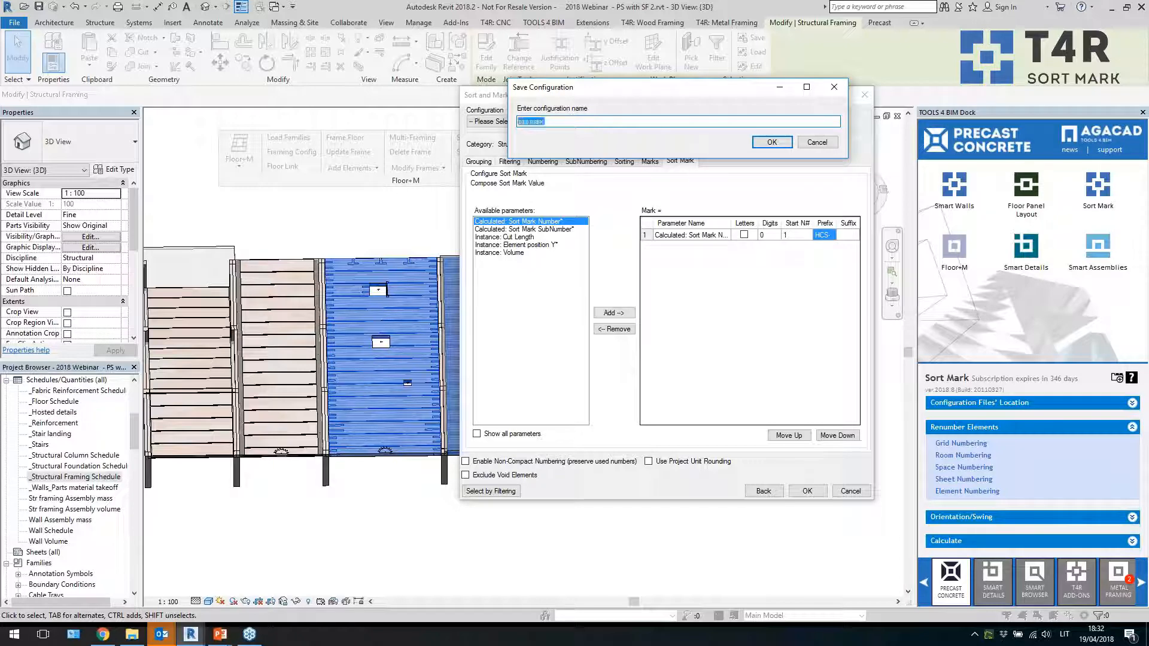
{"action": "key", "text": "Return"}
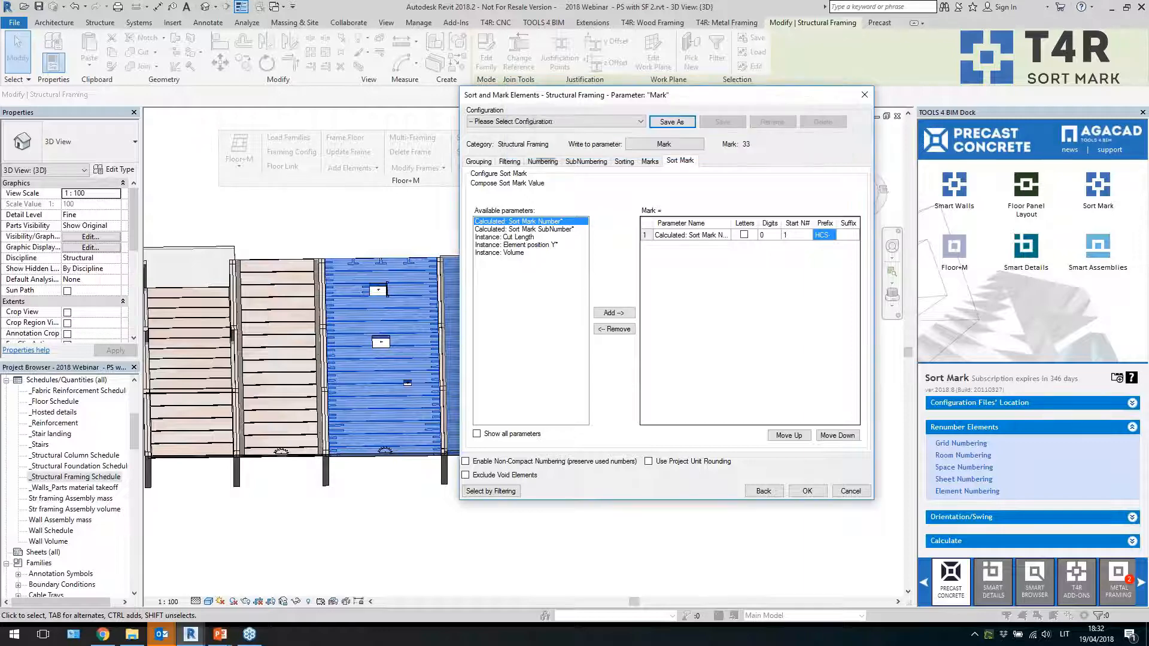
Run the sort mark numbering on the structural framing and accept the duplicate Mark warning
{"action": "left_click", "coordinate": [817, 494]}
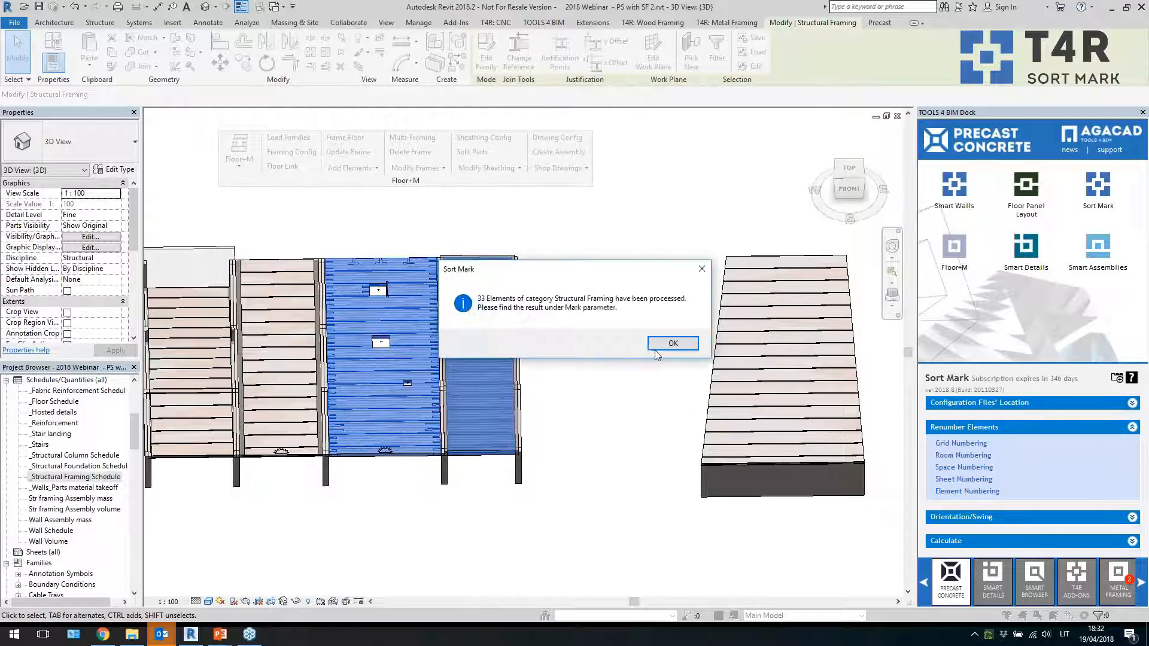
{"action": "left_click", "coordinate": [663, 348]}
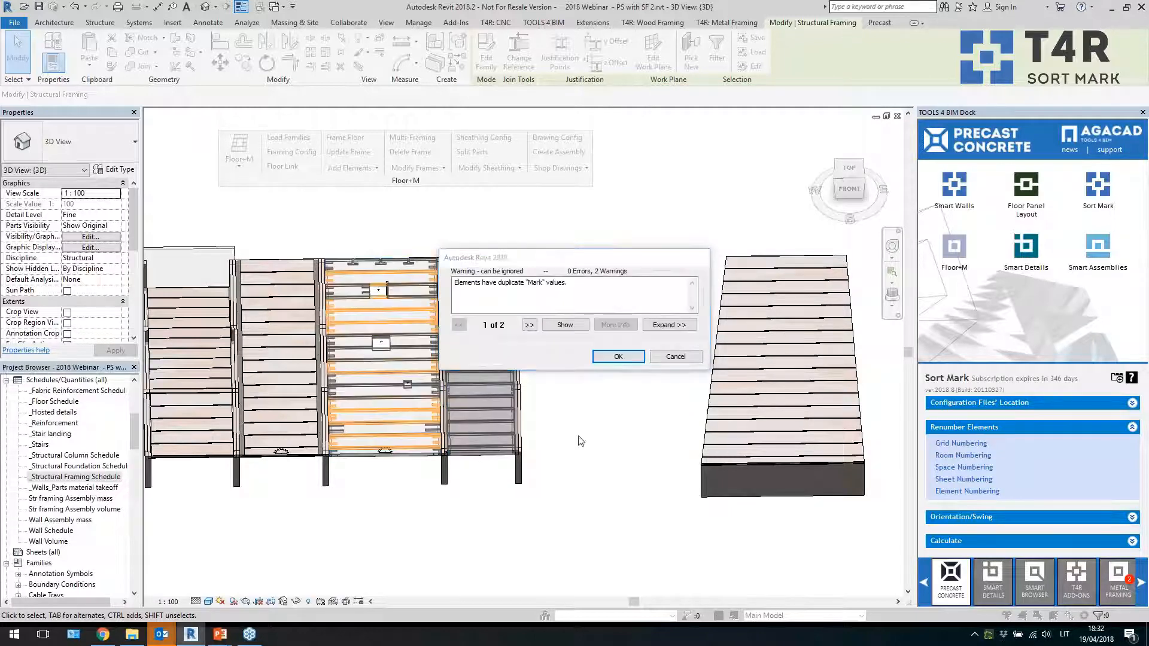
{"action": "left_click", "coordinate": [617, 358]}
Orbit the 3D view and select individual hollow-core slabs to inspect them
{"action": "left_click", "coordinate": [600, 423]}
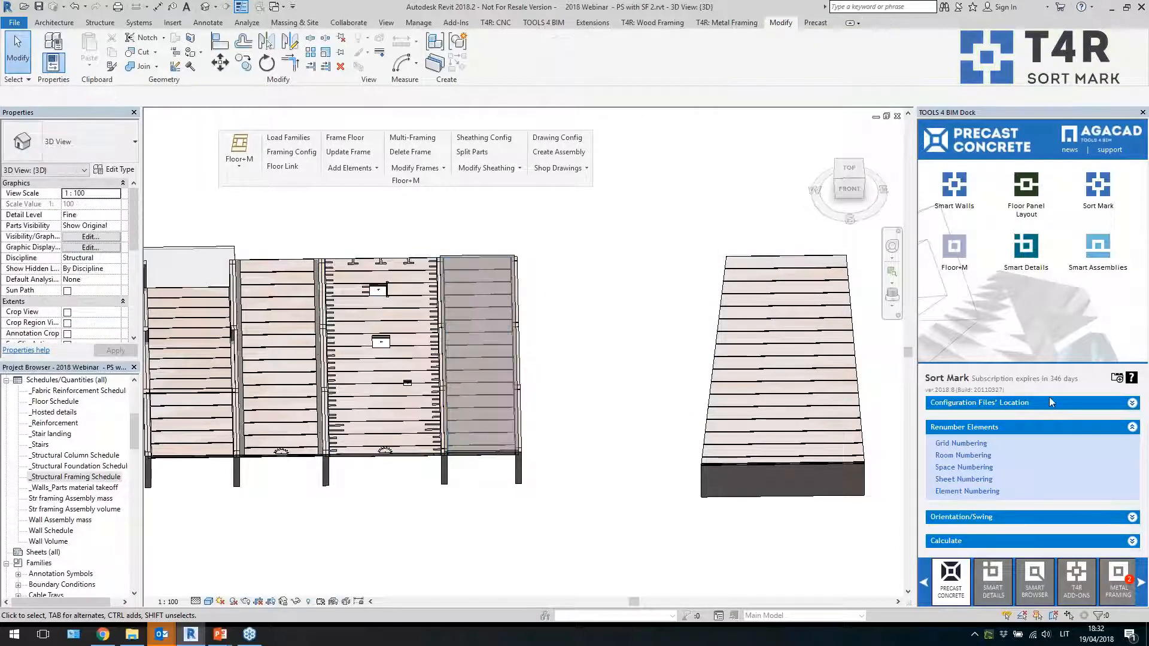
{"action": "middle_click_drag", "start_coordinate": [660, 392], "coordinate": [724, 454], "text": "shift"}
{"action": "middle_click_drag", "start_coordinate": [458, 299], "coordinate": [457, 442]}
{"action": "middle_click_drag", "start_coordinate": [457, 443], "coordinate": [472, 473], "text": "shift"}
{"action": "scroll", "coordinate": [471, 479], "scroll_direction": "up", "scroll_amount": 3}
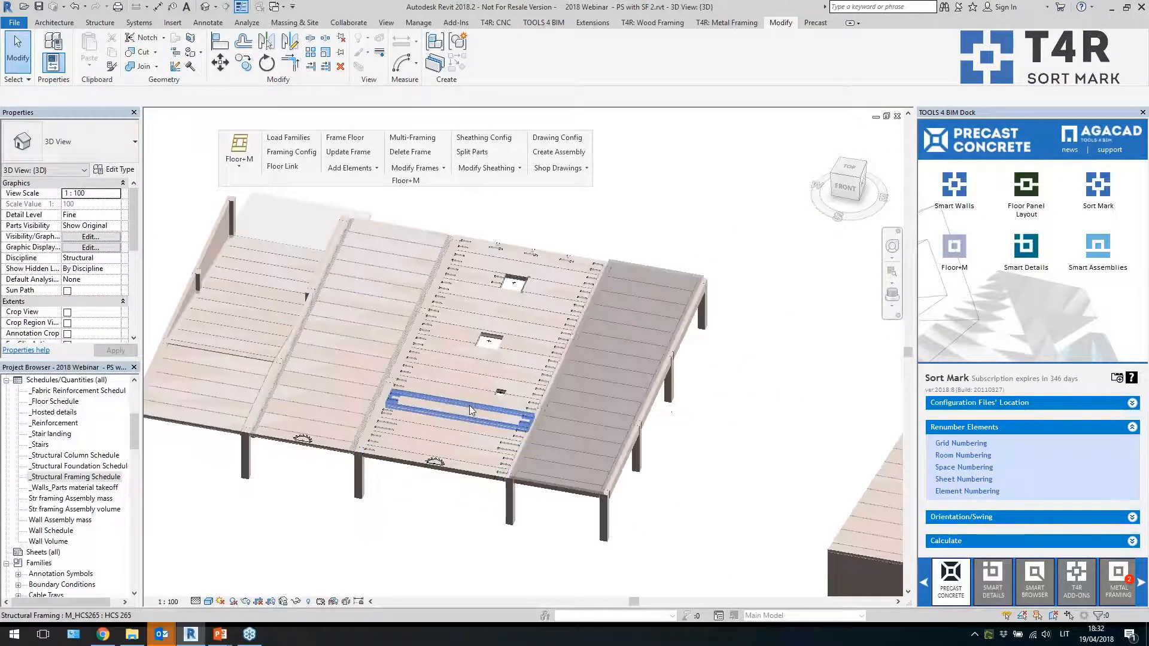
{"action": "left_click", "coordinate": [469, 404]}
{"action": "scroll", "coordinate": [469, 404], "scroll_direction": "up", "scroll_amount": 1}
{"action": "key", "text": "Escape"}
{"action": "left_click", "coordinate": [477, 362]}
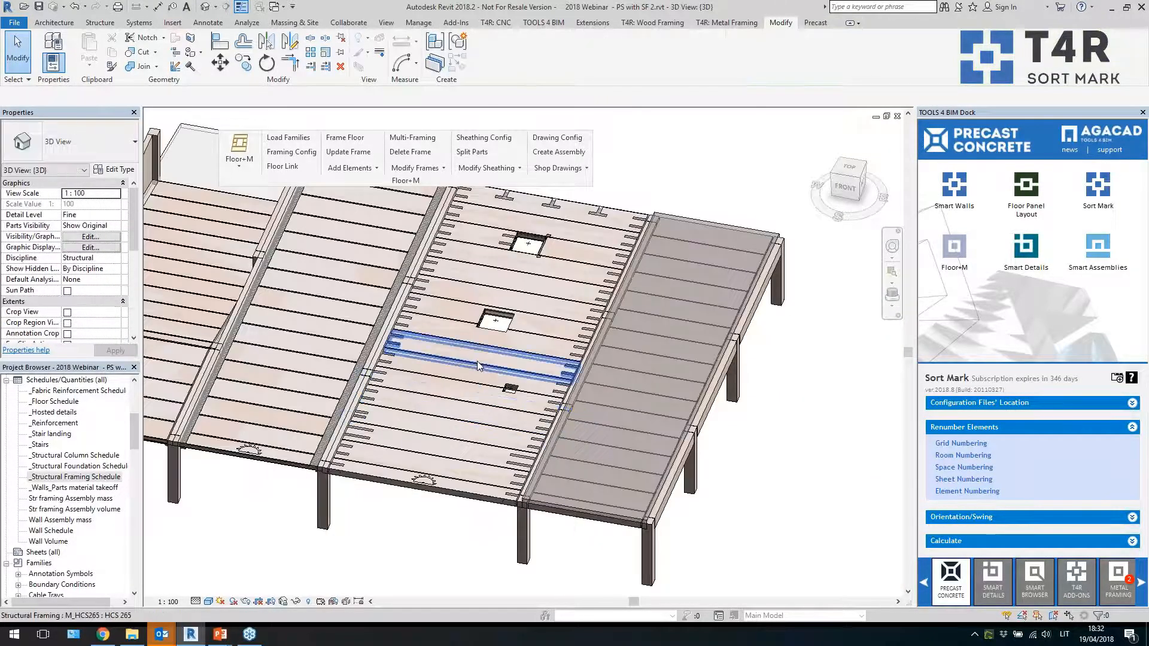
{"action": "key", "text": "Escape"}
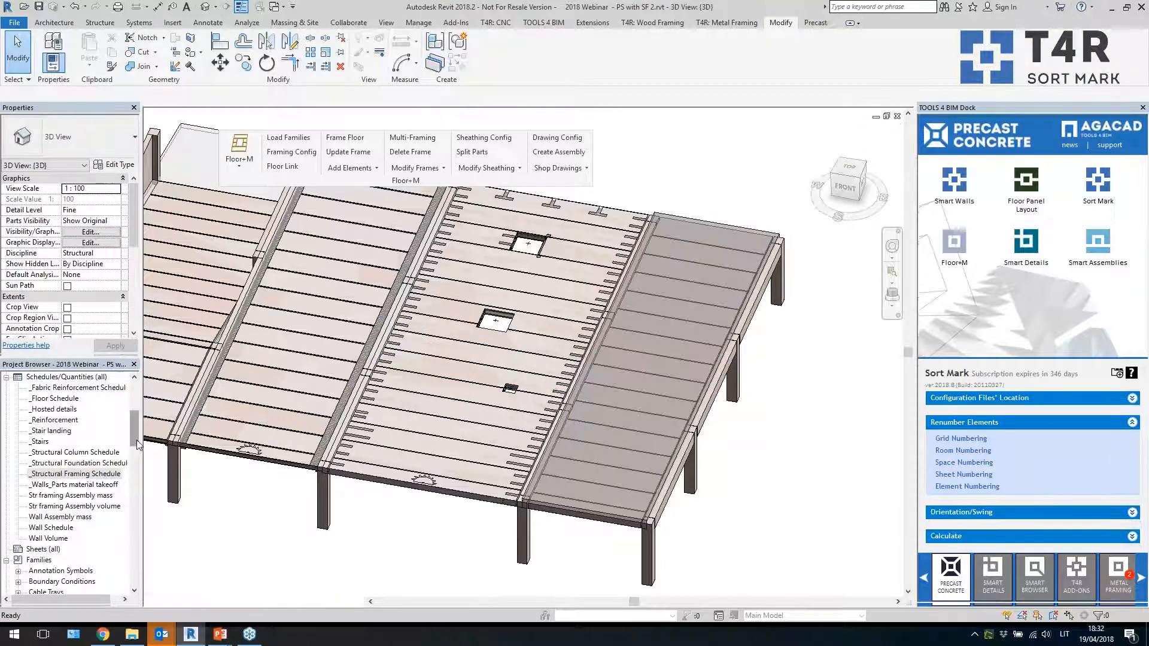
Open the Level 2 structural plan
{"action": "left_click_drag", "start_coordinate": [134, 432], "coordinate": [147, 391]}
{"action": "double_click", "coordinate": [52, 409]}
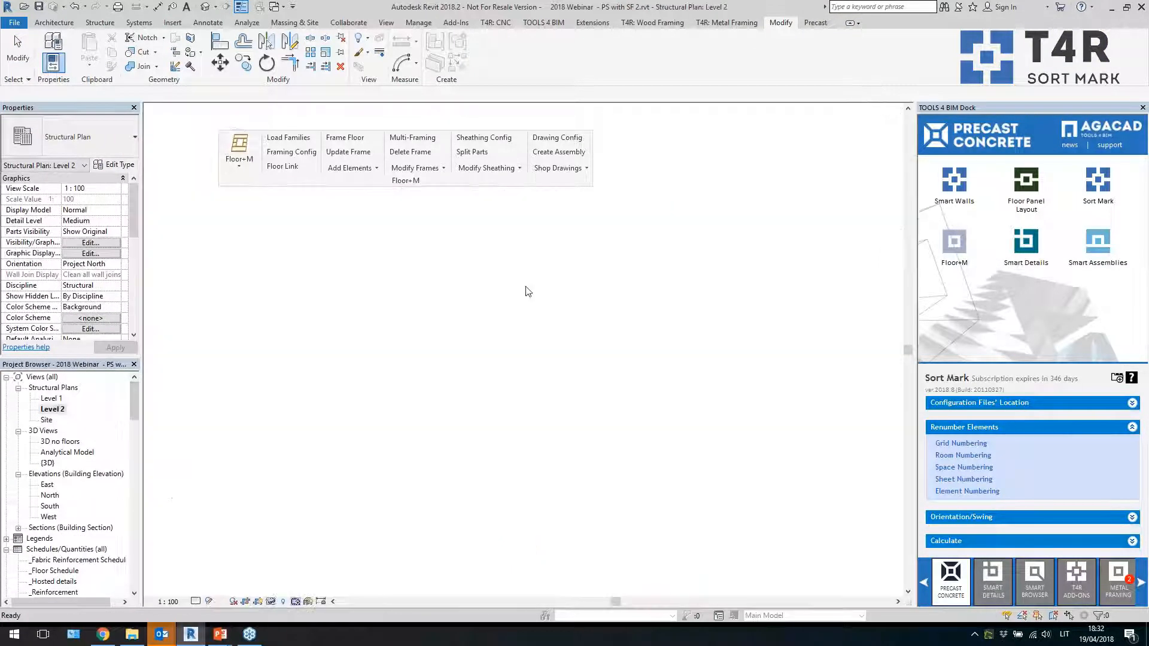
{"action": "scroll", "coordinate": [271, 333], "scroll_direction": "up", "scroll_amount": 4}
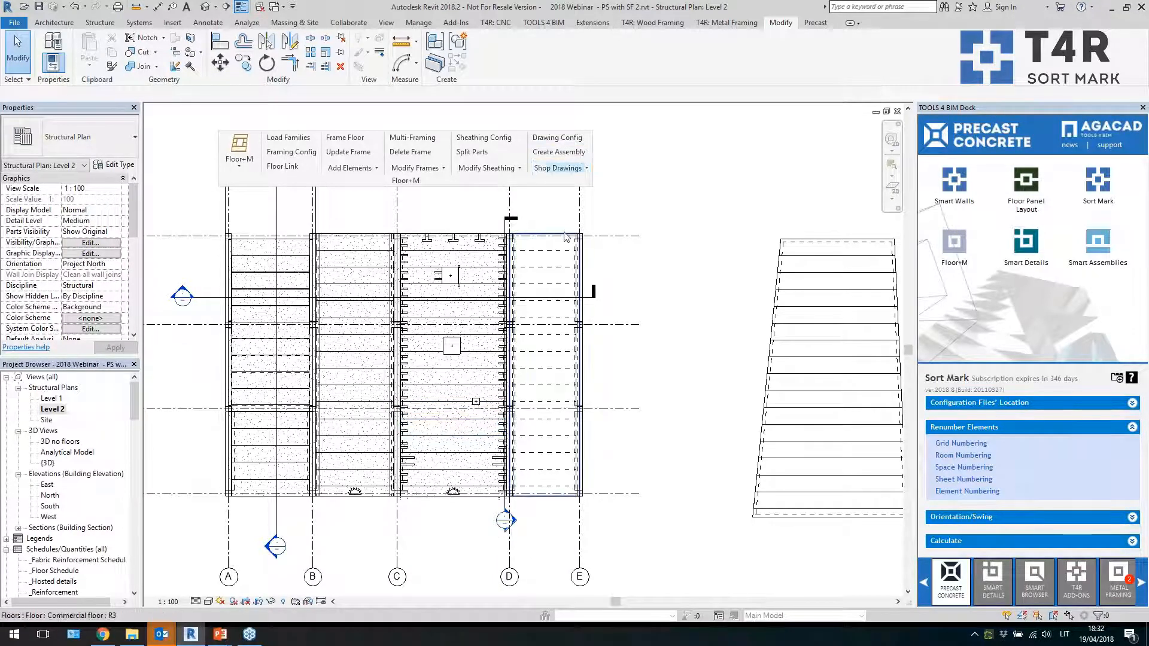
Window-select the slab bays between grids C and E and filter the selection to Structural Framing (Other) only
{"action": "left_click_drag", "start_coordinate": [556, 220], "coordinate": [530, 514]}
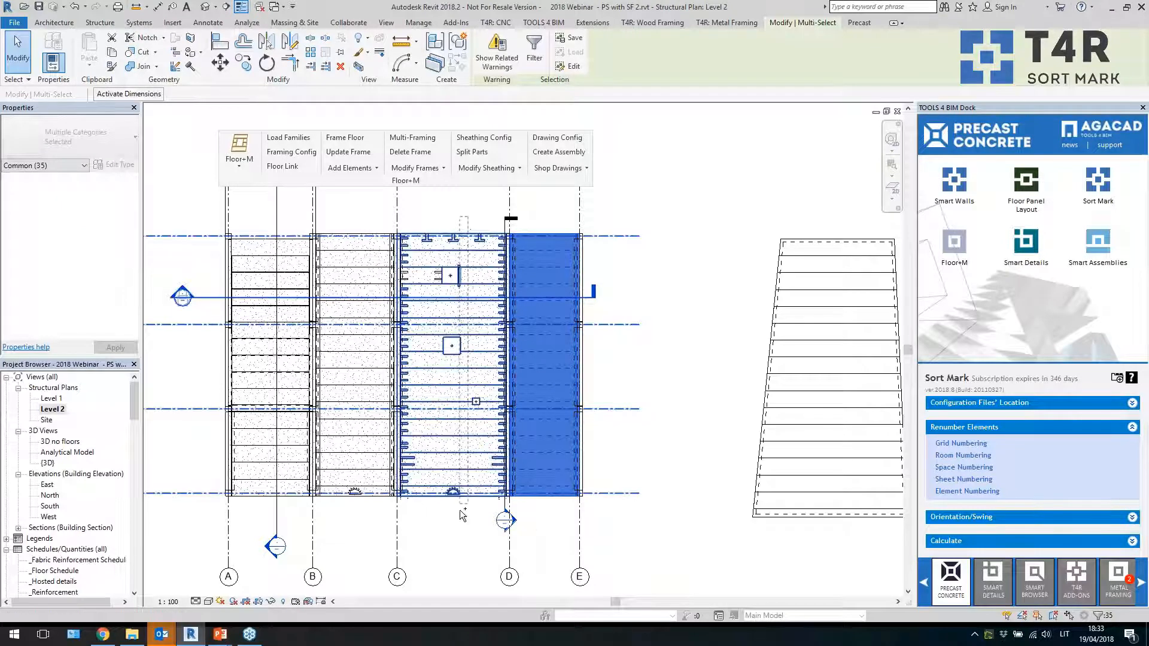
{"action": "left_click", "coordinate": [458, 362], "text": "ctrl"}
{"action": "left_click", "coordinate": [534, 54]}
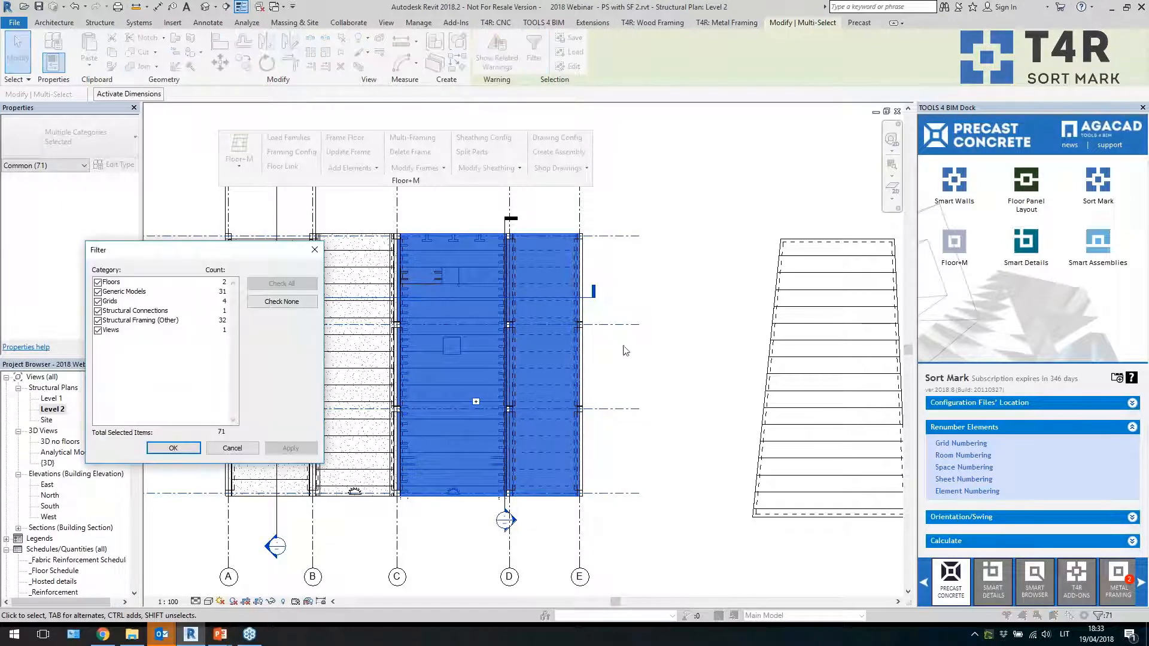
{"action": "left_click", "coordinate": [303, 305]}
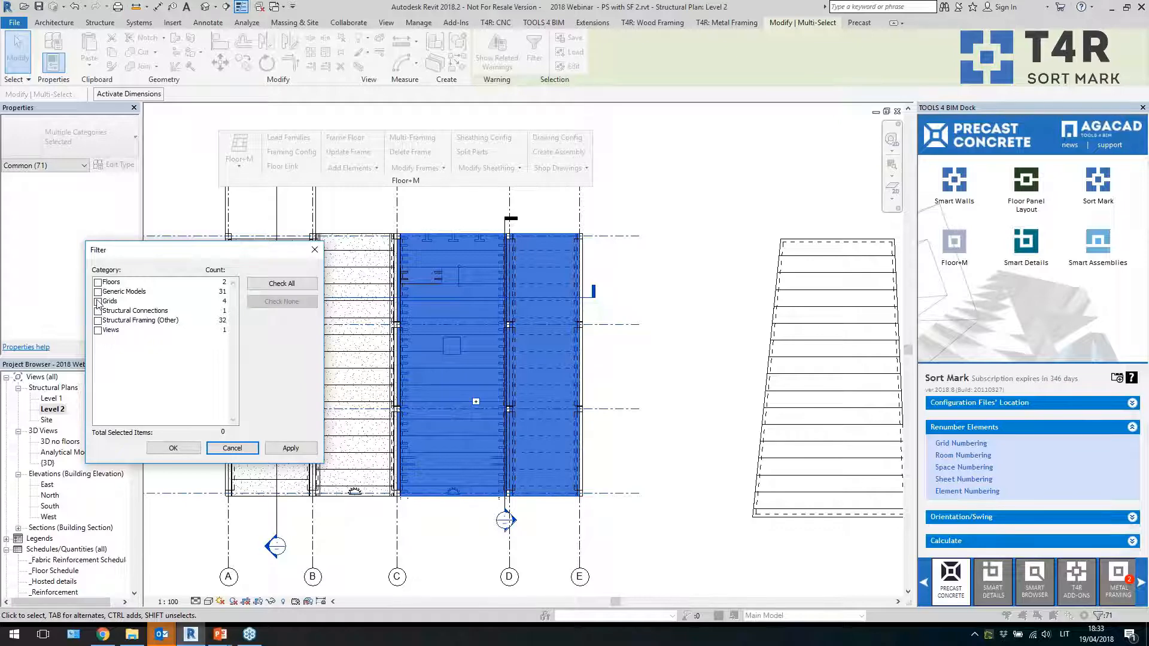
{"action": "left_click", "coordinate": [97, 320]}
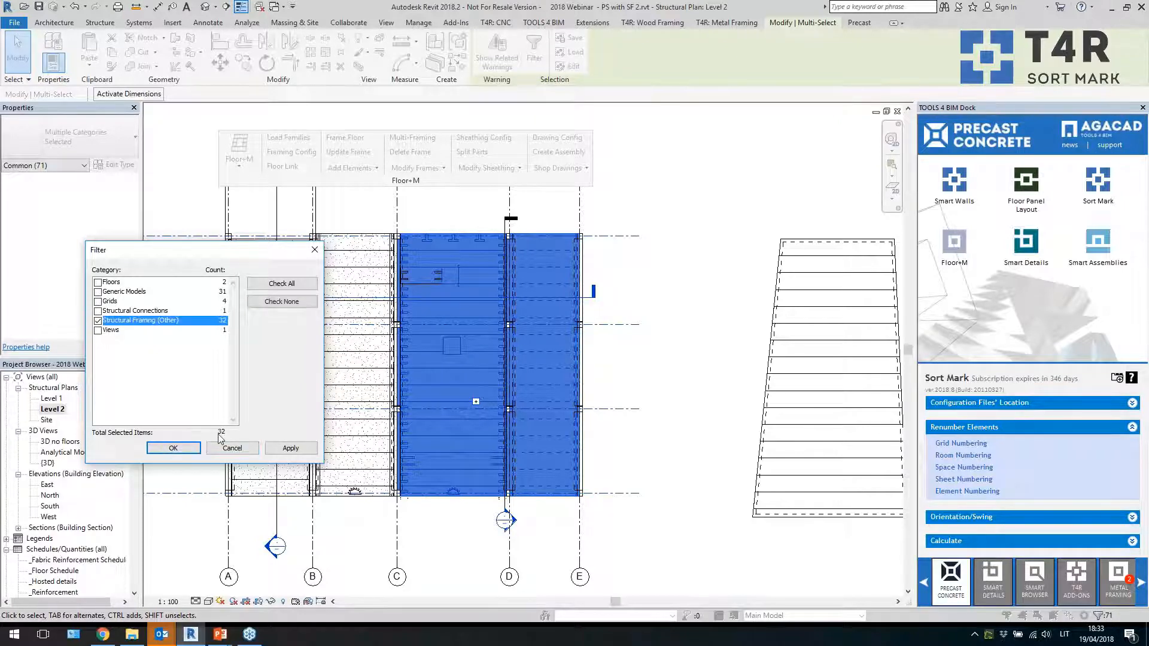
{"action": "left_click", "coordinate": [173, 448]}
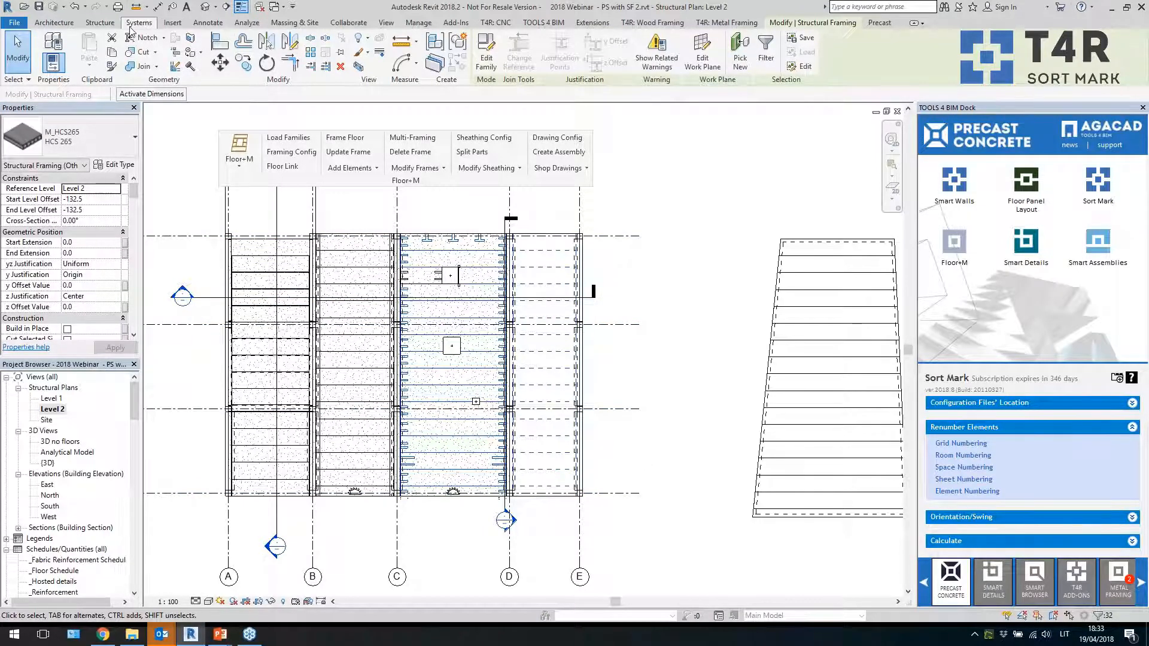
Tag all untagged selected slabs with Structural Framing Tags
{"action": "left_click", "coordinate": [99, 22]}
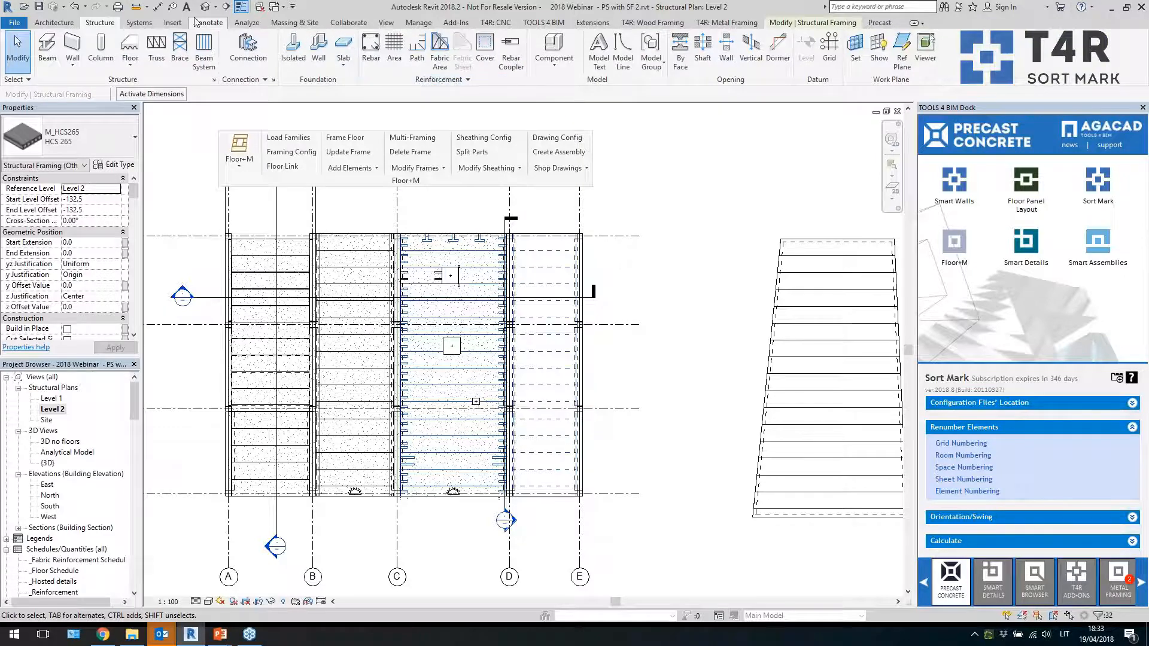
{"action": "left_click", "coordinate": [630, 51]}
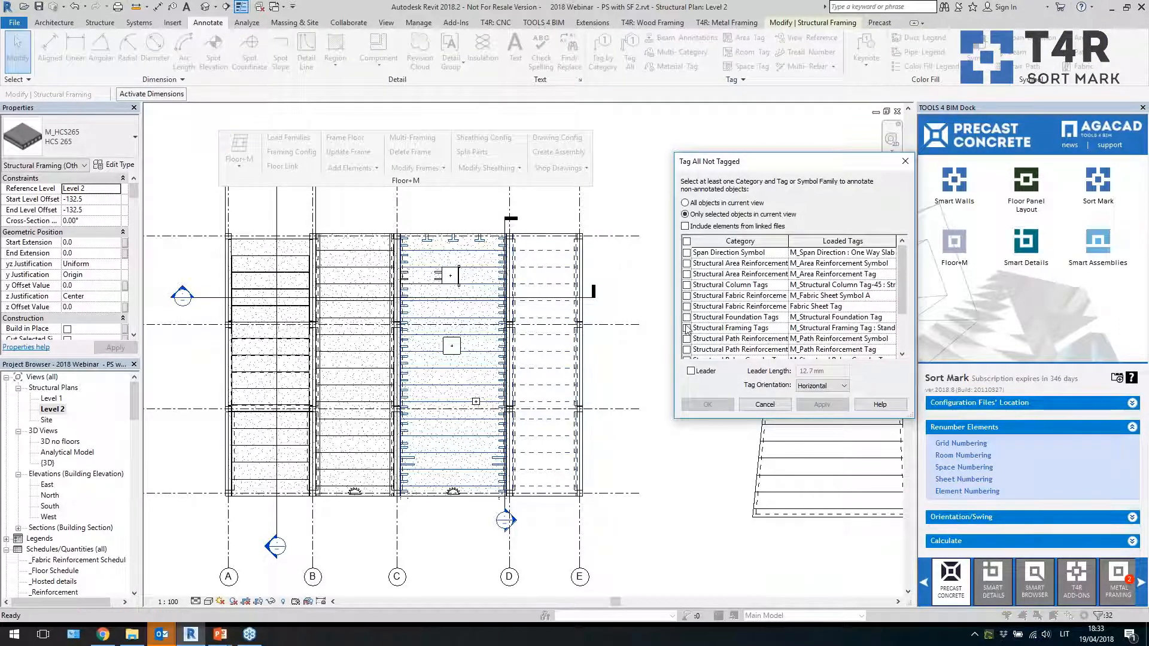
{"action": "left_click", "coordinate": [686, 328]}
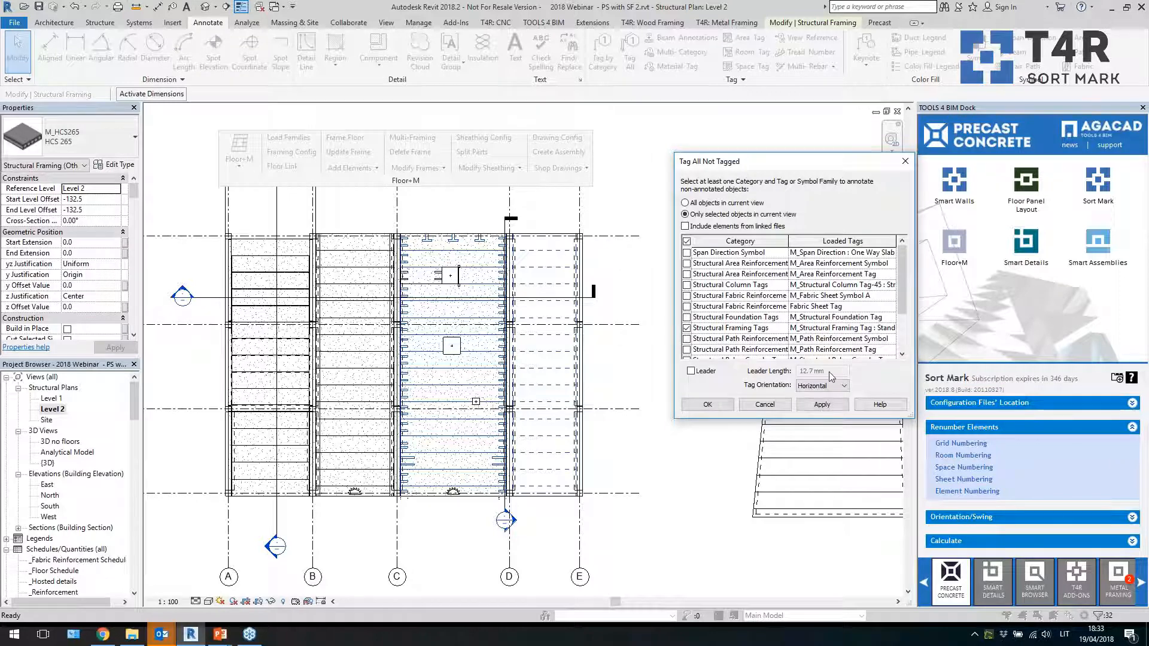
{"action": "left_click", "coordinate": [821, 404]}
{"action": "left_click", "coordinate": [707, 404]}
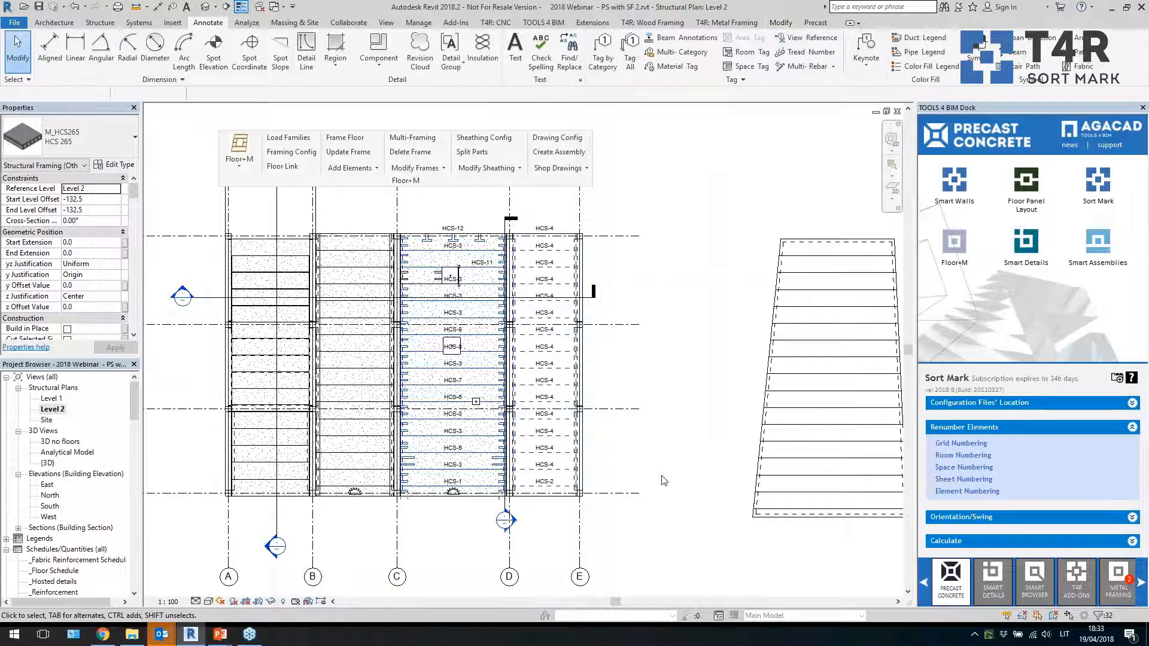
Zoom in and inspect the HCS slab tags near the bottom of the bays
{"action": "scroll", "coordinate": [462, 444], "scroll_direction": "up", "scroll_amount": 5}
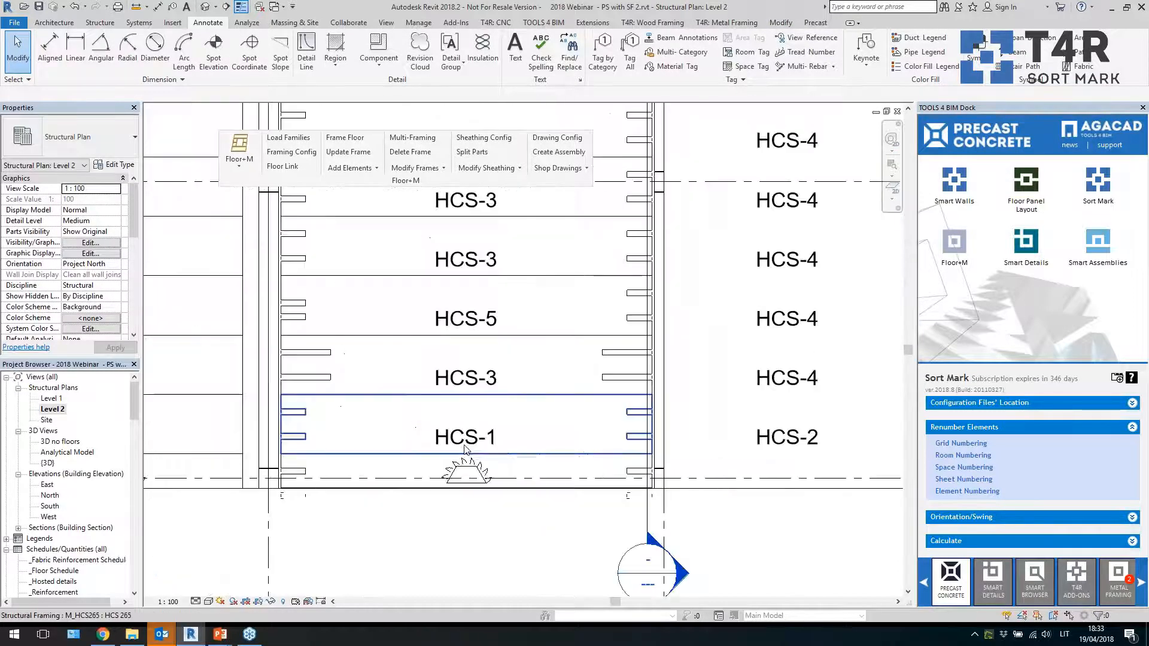
{"action": "left_click", "coordinate": [462, 444]}
{"action": "right_click", "coordinate": [462, 444]}
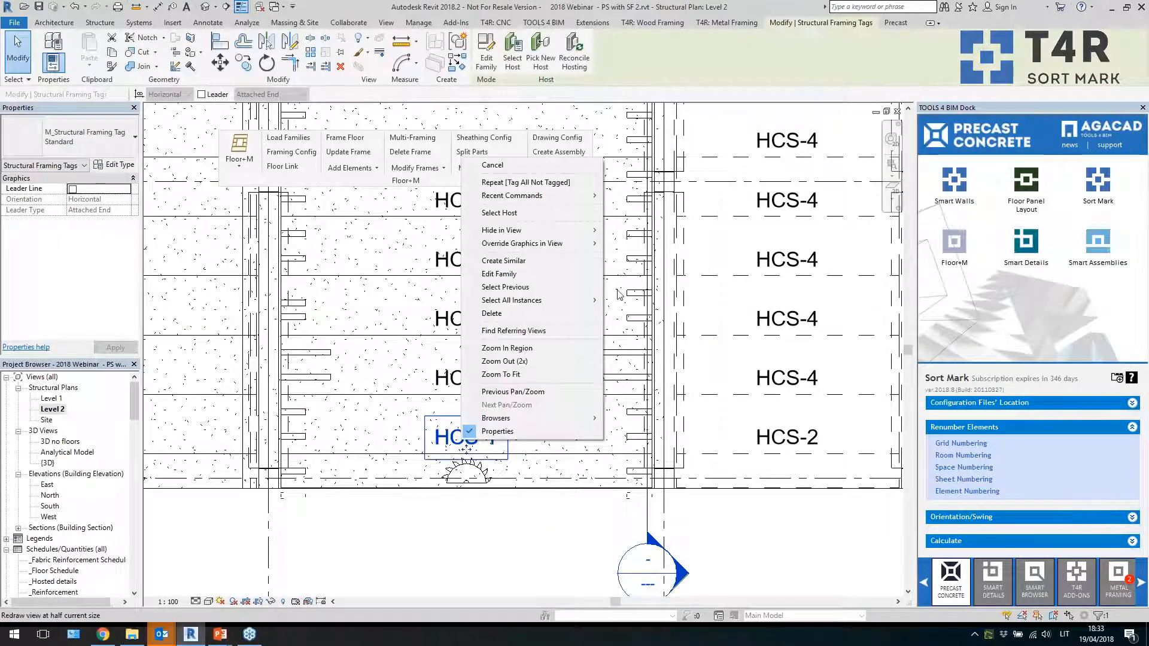
{"action": "mouse_move", "coordinate": [591, 306]}
{"action": "left_click", "coordinate": [625, 301]}
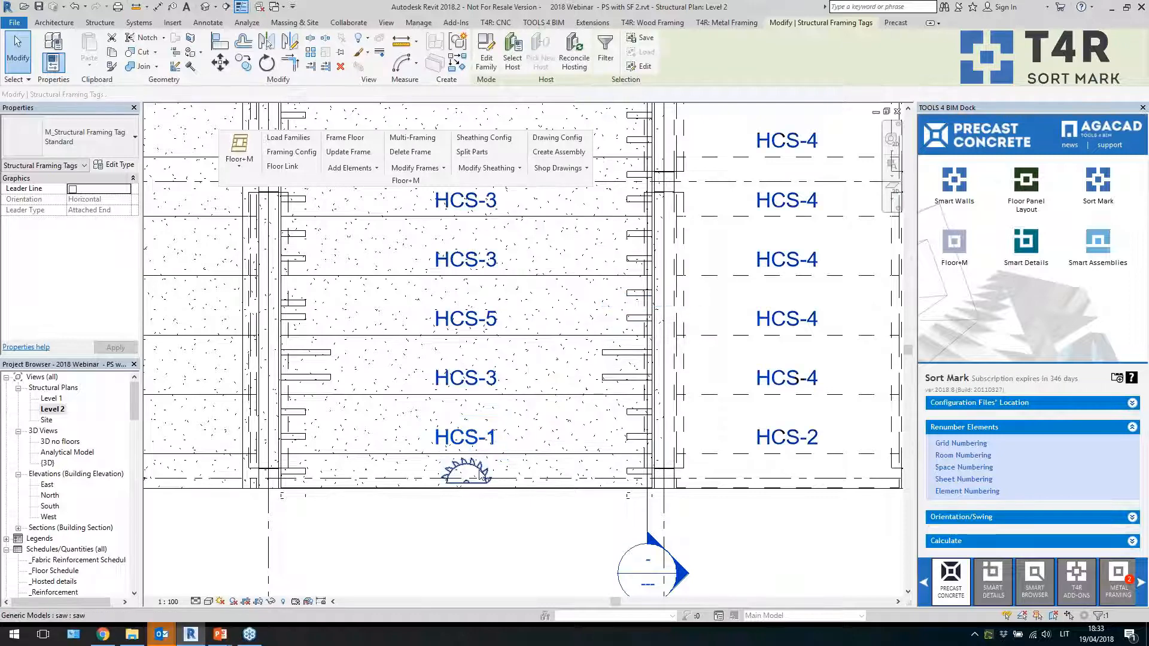
{"action": "left_click_drag", "start_coordinate": [390, 475], "coordinate": [395, 475]}
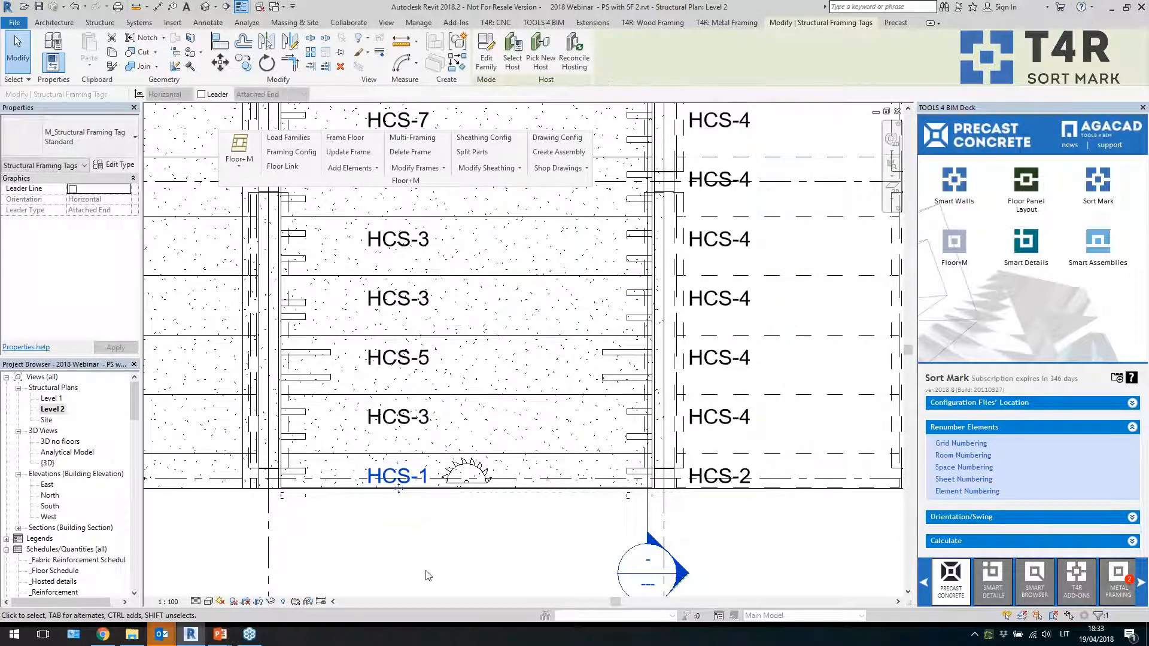
{"action": "scroll", "coordinate": [443, 539], "scroll_direction": "down", "scroll_amount": 2}
{"action": "scroll", "coordinate": [442, 535], "scroll_direction": "down", "scroll_amount": 2}
{"action": "scroll", "coordinate": [466, 226], "scroll_direction": "up", "scroll_amount": 3}
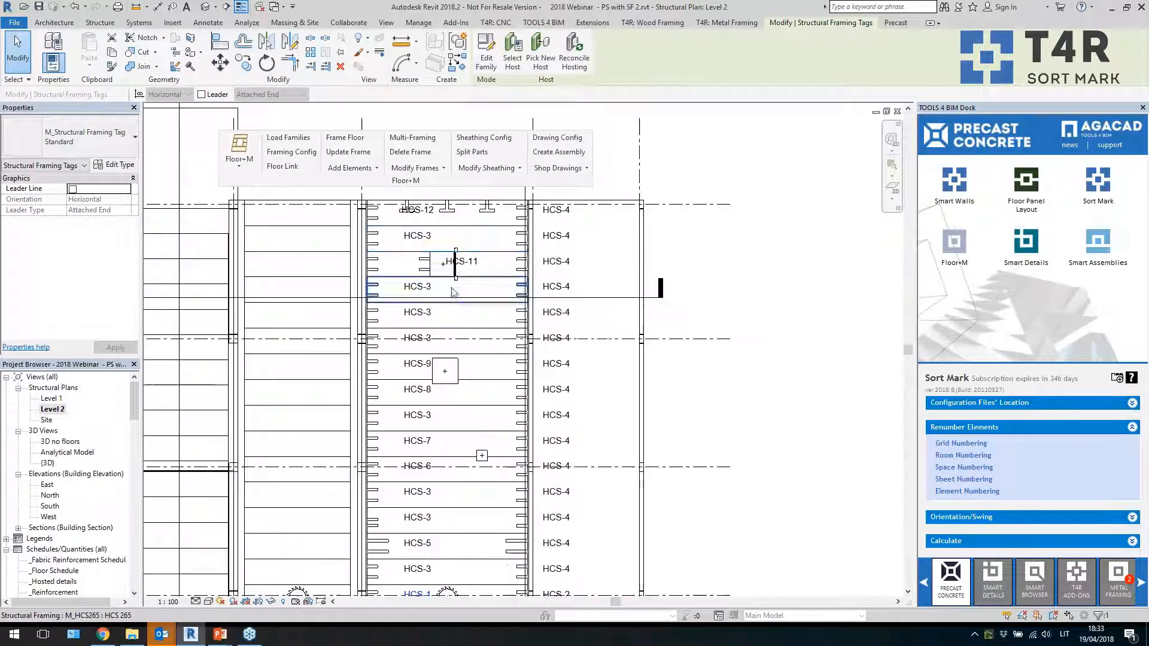
{"action": "left_click_drag", "start_coordinate": [472, 304], "coordinate": [501, 304]}
{"action": "scroll", "coordinate": [508, 350], "scroll_direction": "down", "scroll_amount": 3}
{"action": "key", "text": "Escape"}
Review the slab tags across bays C to E, selecting individual slabs to check their marks
{"action": "scroll", "coordinate": [484, 356], "scroll_direction": "down", "scroll_amount": 2}
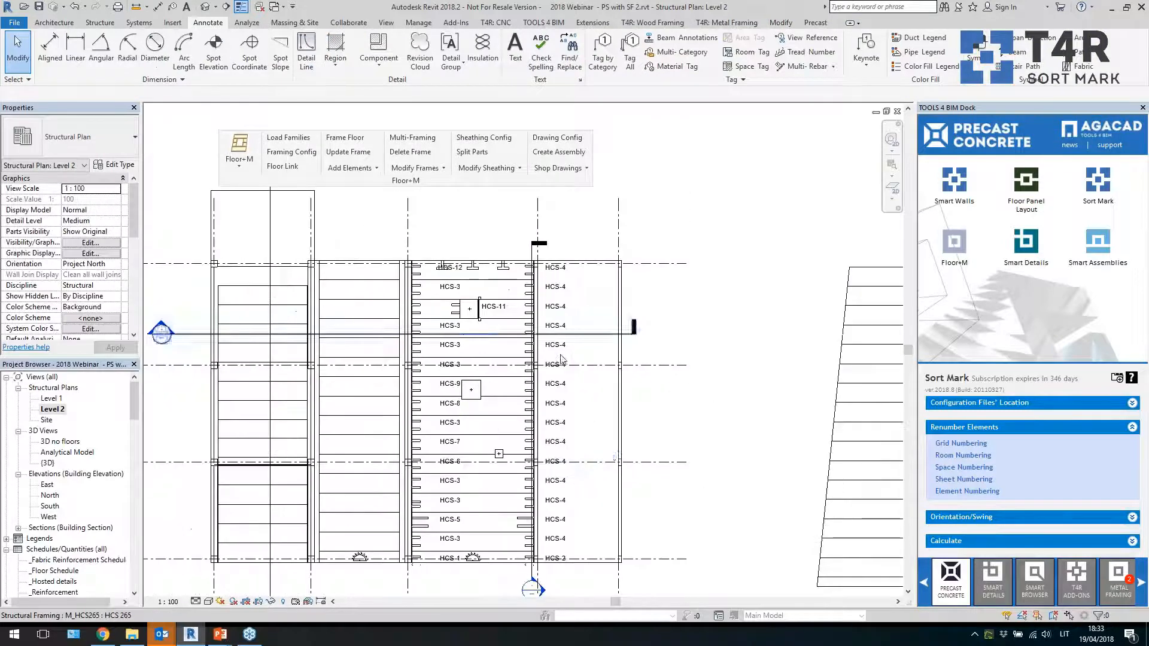
{"action": "scroll", "coordinate": [610, 467], "scroll_direction": "up", "scroll_amount": 1}
{"action": "left_click", "coordinate": [548, 365]}
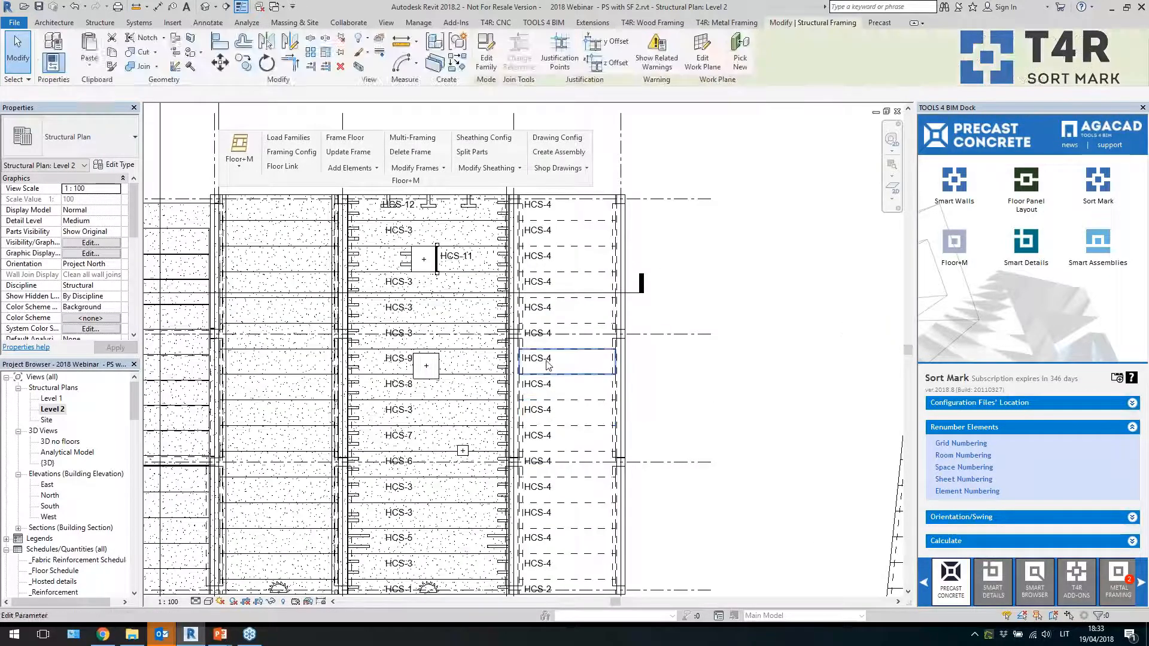
{"action": "key", "text": "Escape"}
{"action": "scroll", "coordinate": [476, 323], "scroll_direction": "down", "scroll_amount": 1}
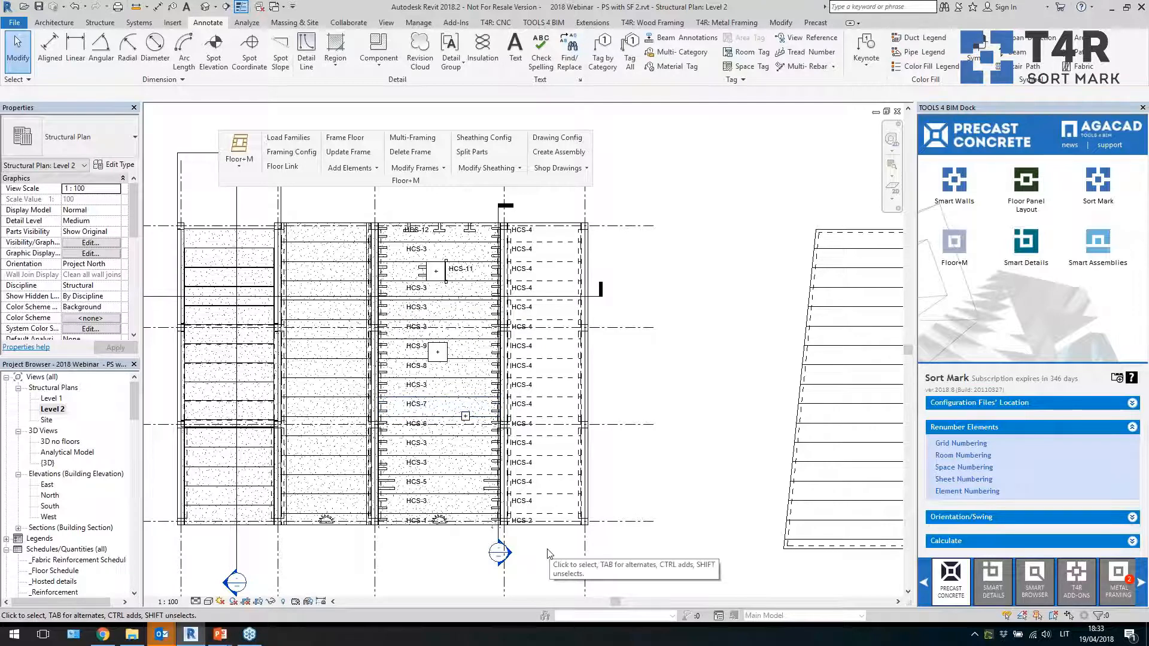
{"action": "scroll", "coordinate": [483, 560], "scroll_direction": "up", "scroll_amount": 2}
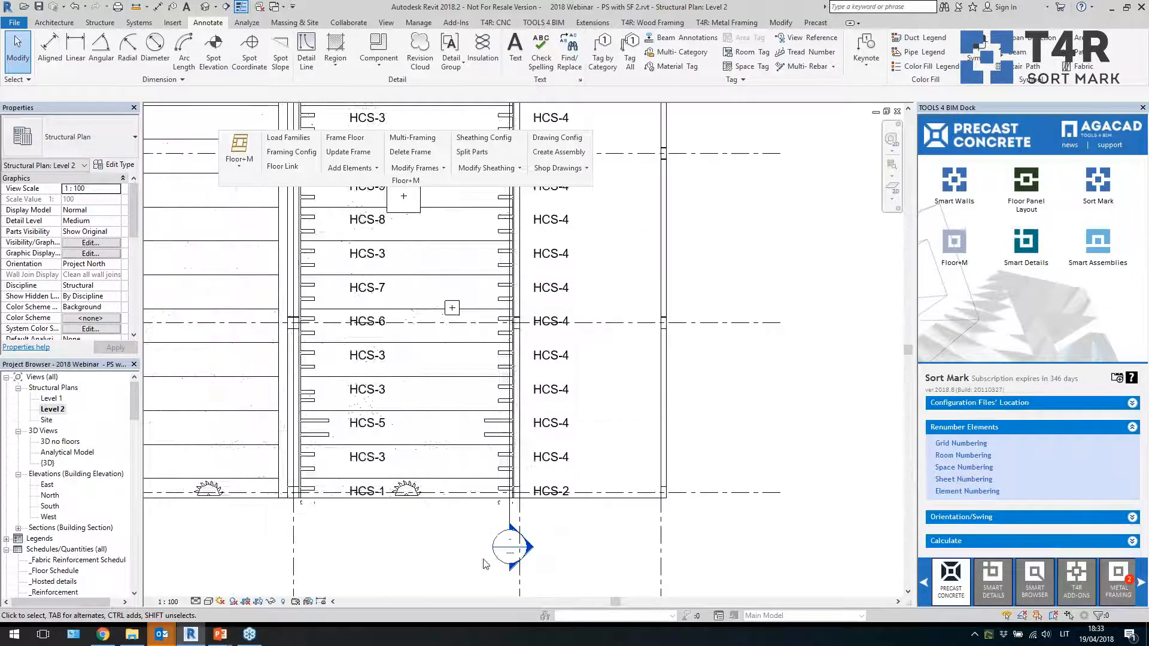
{"action": "left_click", "coordinate": [429, 420]}
{"action": "key", "text": "Escape"}
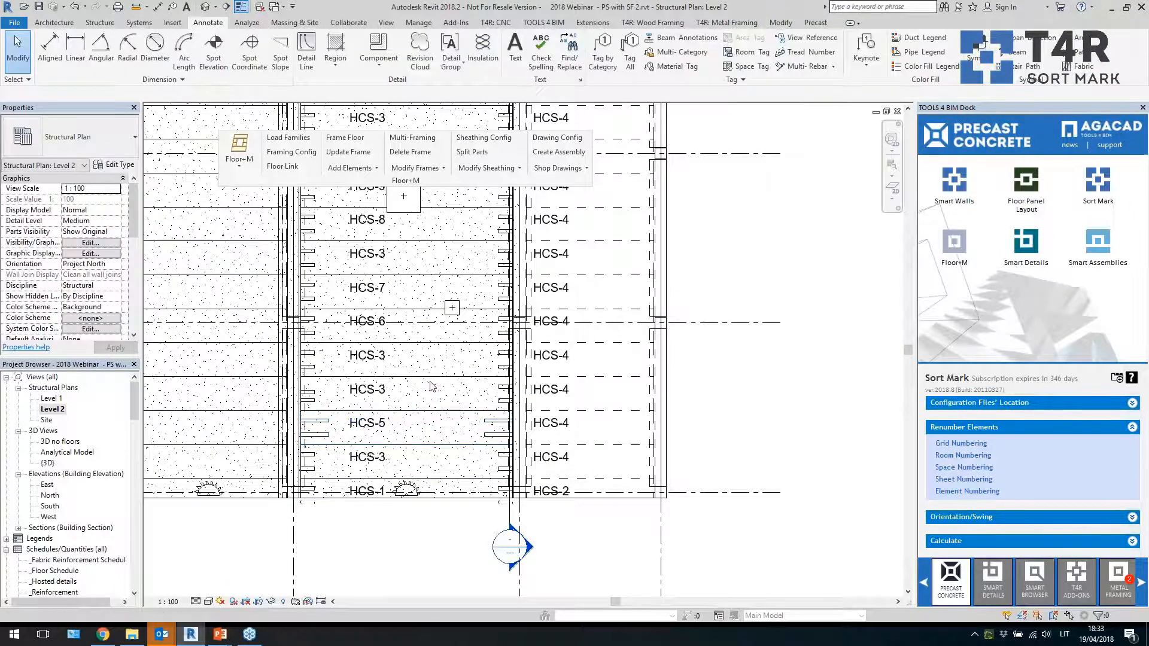
Pan to the other floor layouts and select a TT slab to inspect it
{"action": "scroll", "coordinate": [554, 425], "scroll_direction": "down", "scroll_amount": 5}
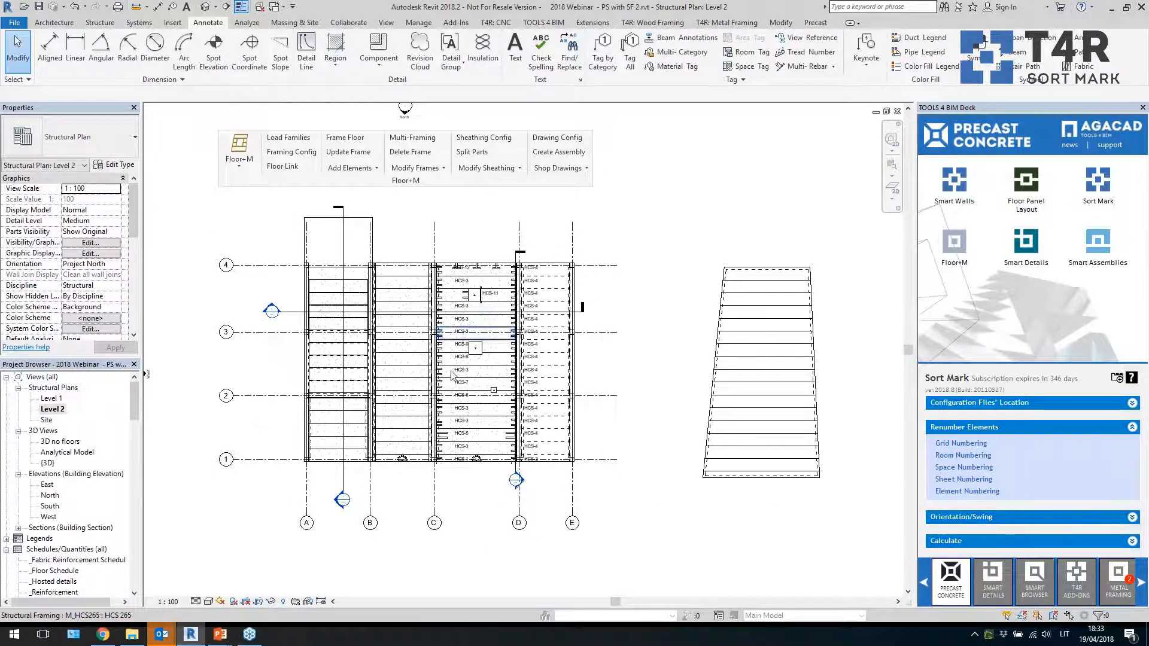
{"action": "scroll", "coordinate": [632, 396], "scroll_direction": "down", "scroll_amount": 3}
{"action": "scroll", "coordinate": [822, 429], "scroll_direction": "up", "scroll_amount": 5}
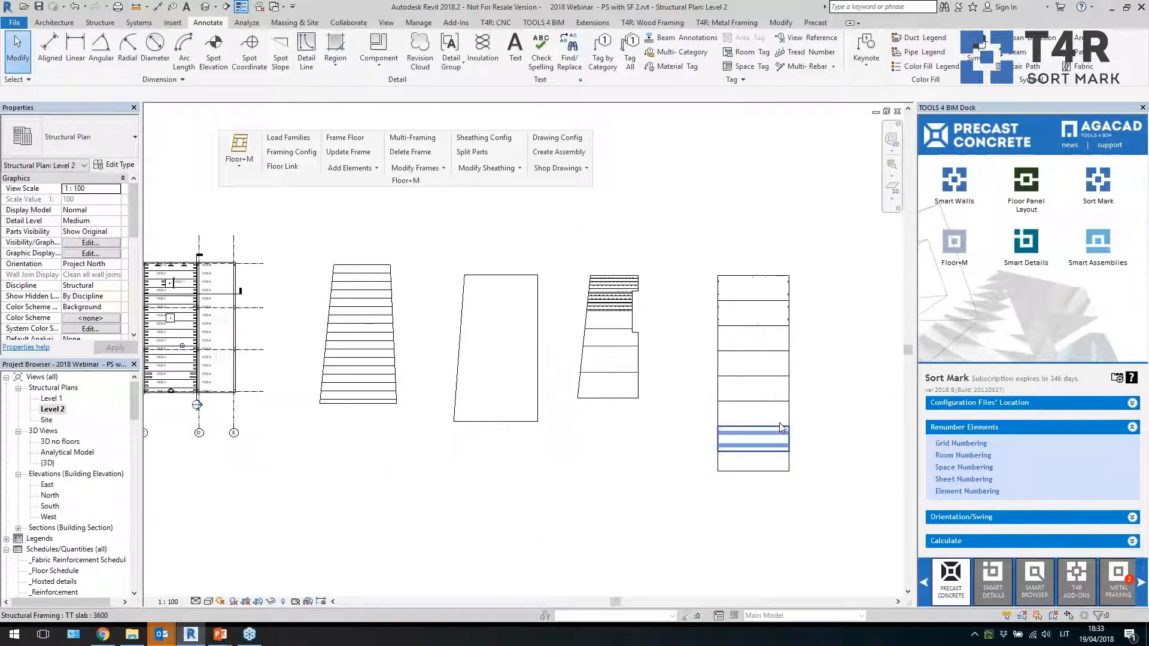
{"action": "left_click", "coordinate": [790, 398]}
{"action": "right_click", "coordinate": [790, 396]}
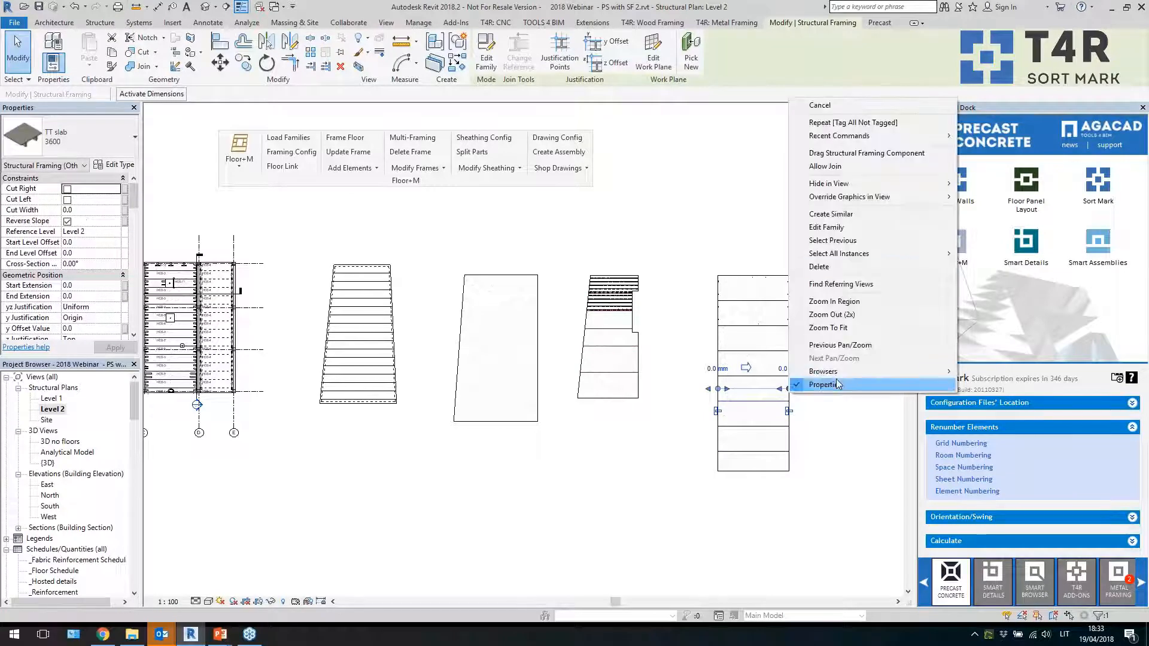
{"action": "mouse_move", "coordinate": [902, 252]}
{"action": "left_click", "coordinate": [975, 253]}
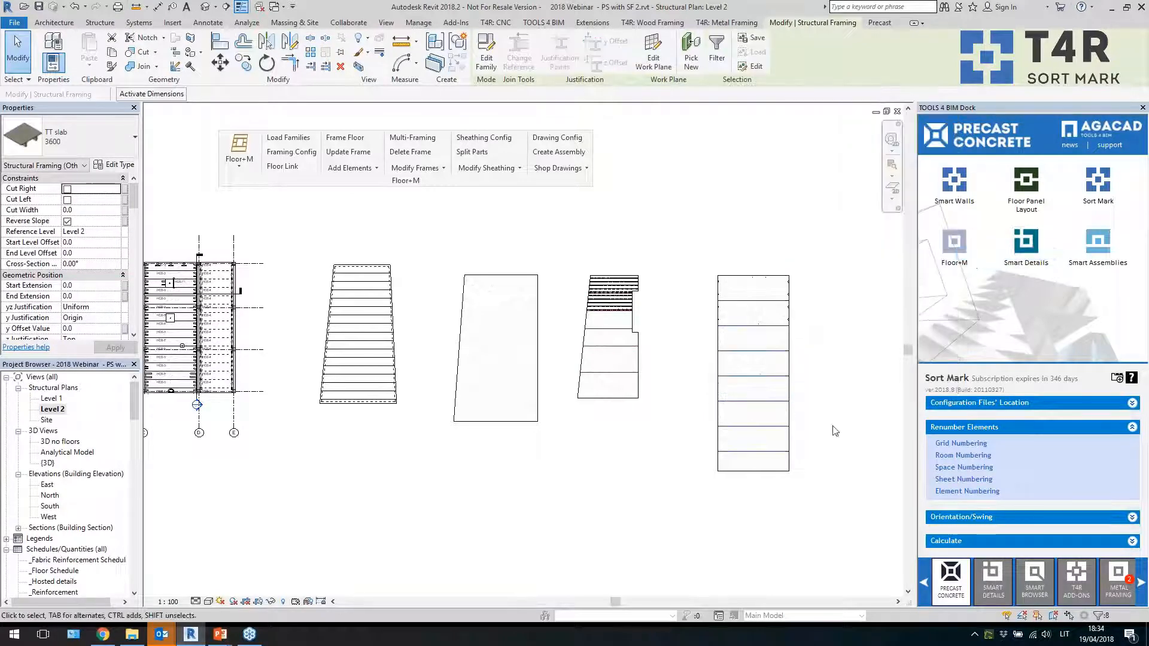
Renumber the selected TT slabs with Sort Mark element numbering using the DT configuration
{"action": "left_click", "coordinate": [960, 492]}
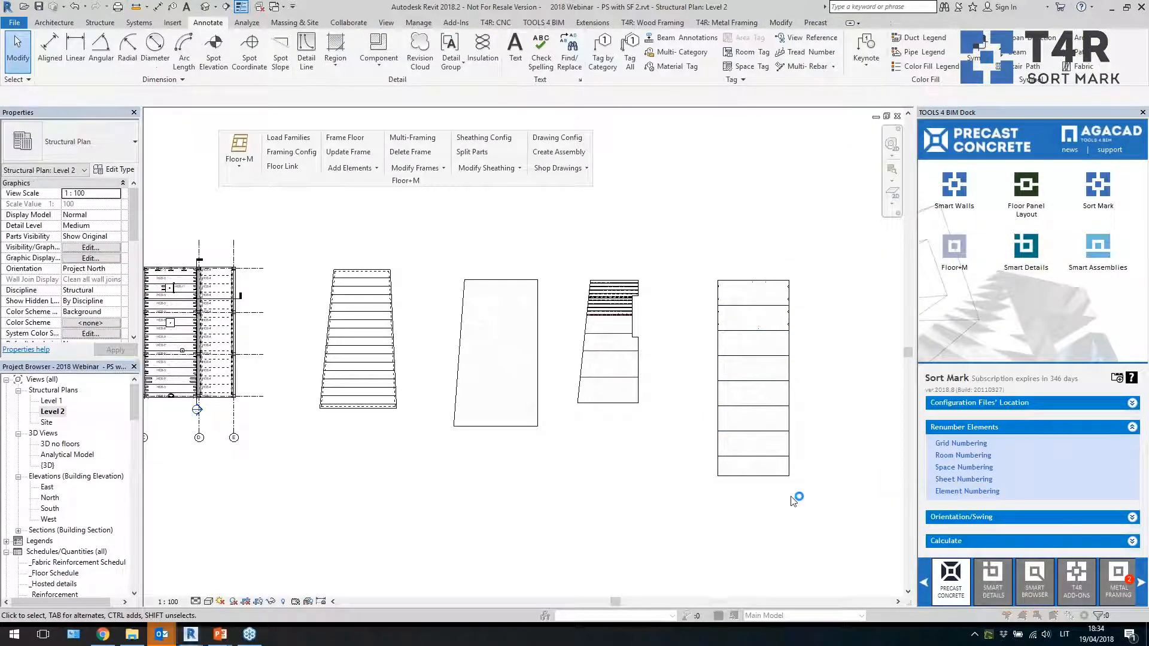
{"action": "left_click_drag", "start_coordinate": [902, 462], "coordinate": [904, 548]}
{"action": "left_click", "coordinate": [753, 532]}
{"action": "left_click", "coordinate": [839, 593]}
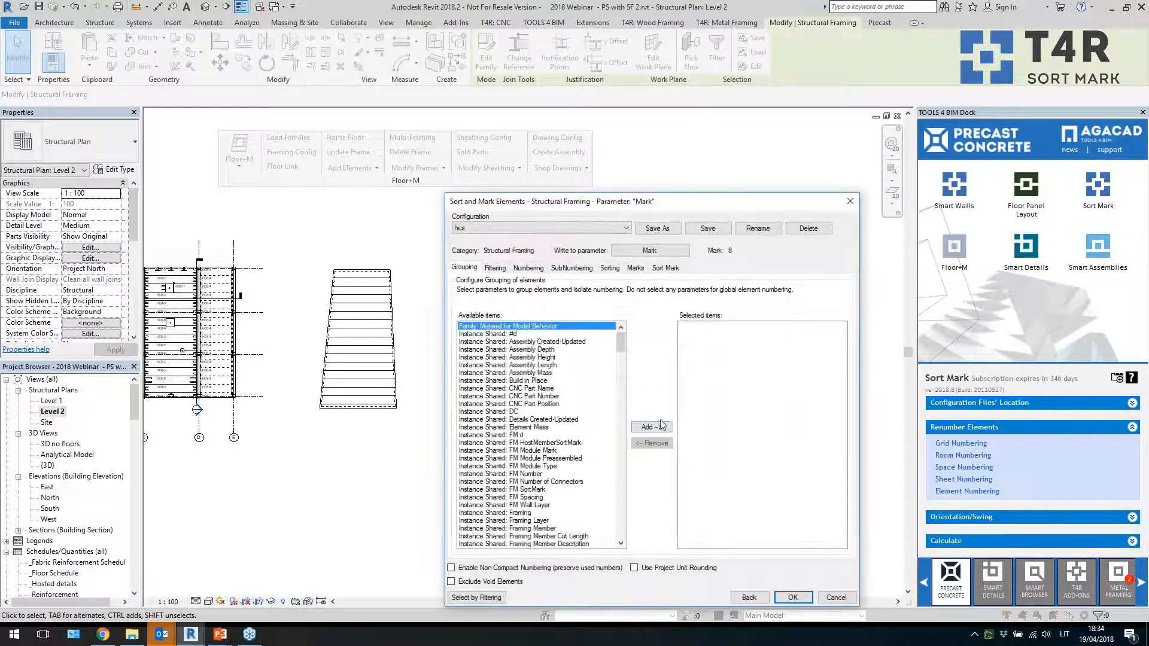
{"action": "left_click", "coordinate": [505, 228]}
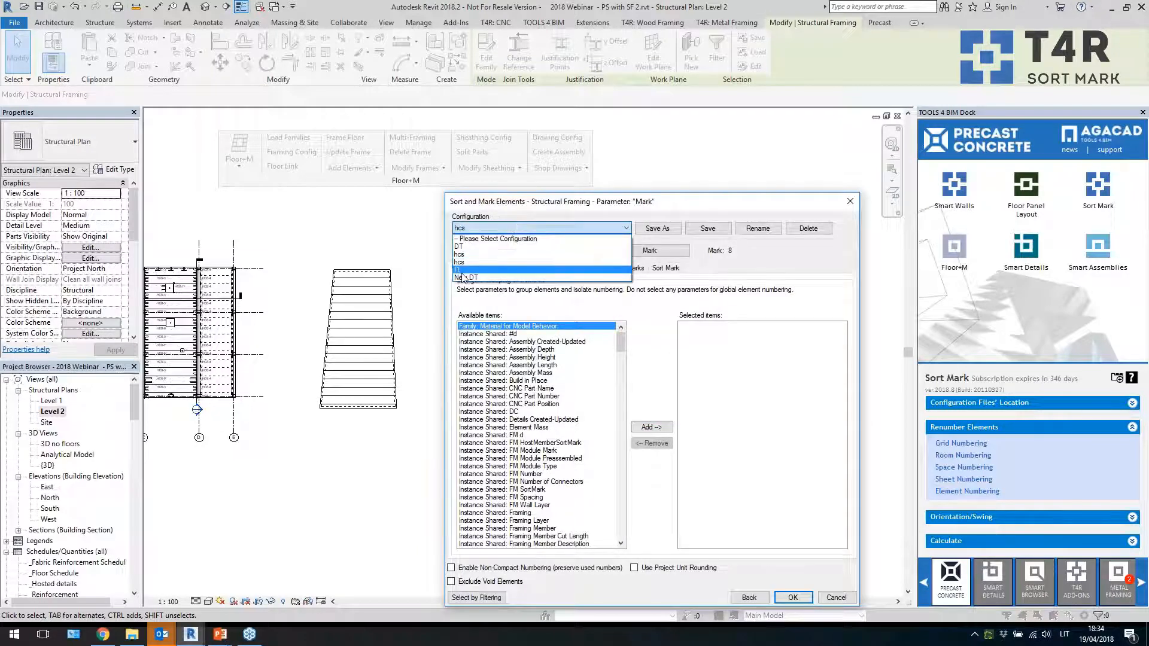
{"action": "left_click", "coordinate": [480, 252]}
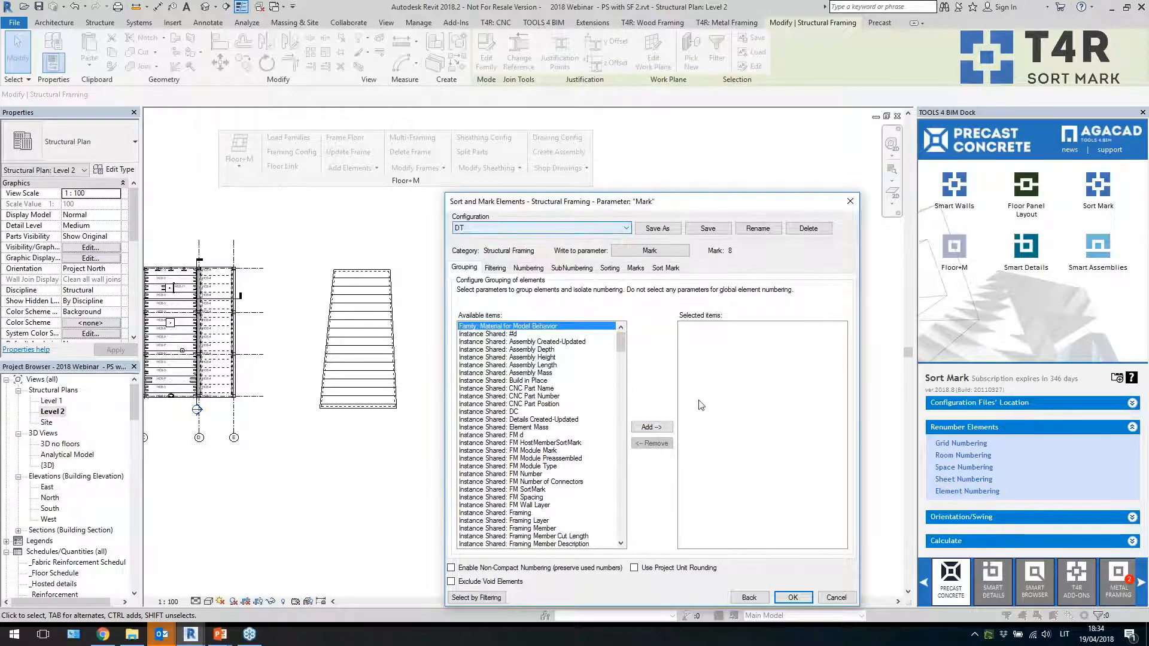
{"action": "left_click", "coordinate": [801, 594]}
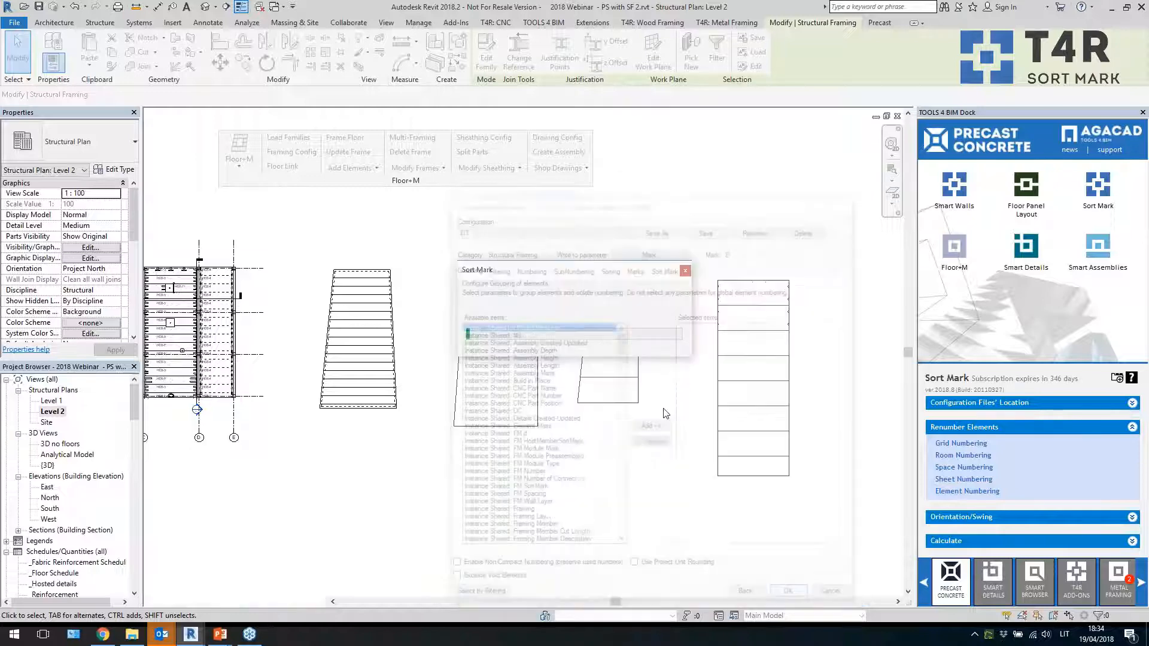
{"action": "left_click", "coordinate": [669, 343]}
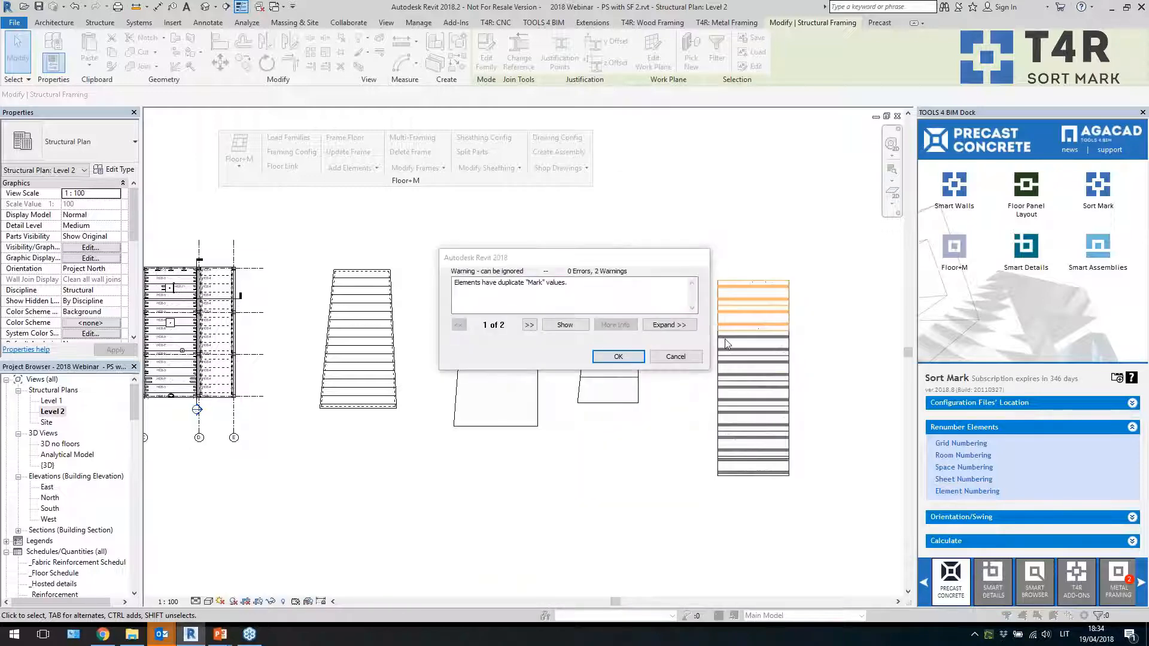
Select a TT slab and check its Mark value in the properties
{"action": "left_click", "coordinate": [753, 343]}
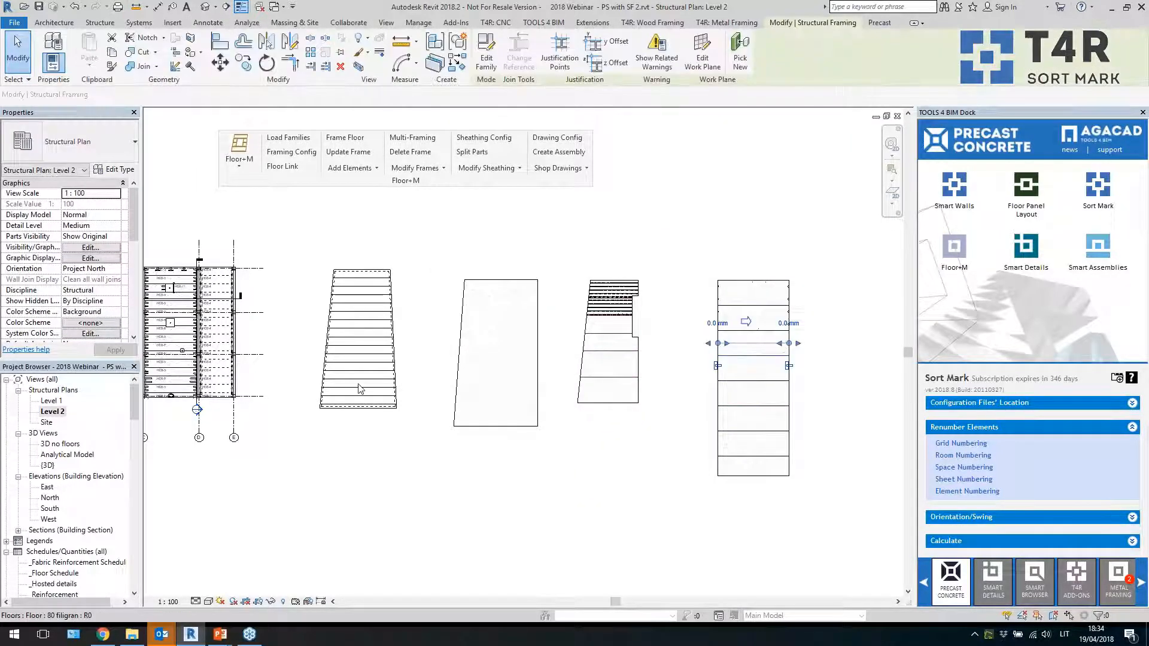
{"action": "scroll", "coordinate": [91, 301], "scroll_direction": "down", "scroll_amount": 5}
{"action": "scroll", "coordinate": [92, 302], "scroll_direction": "down", "scroll_amount": 3}
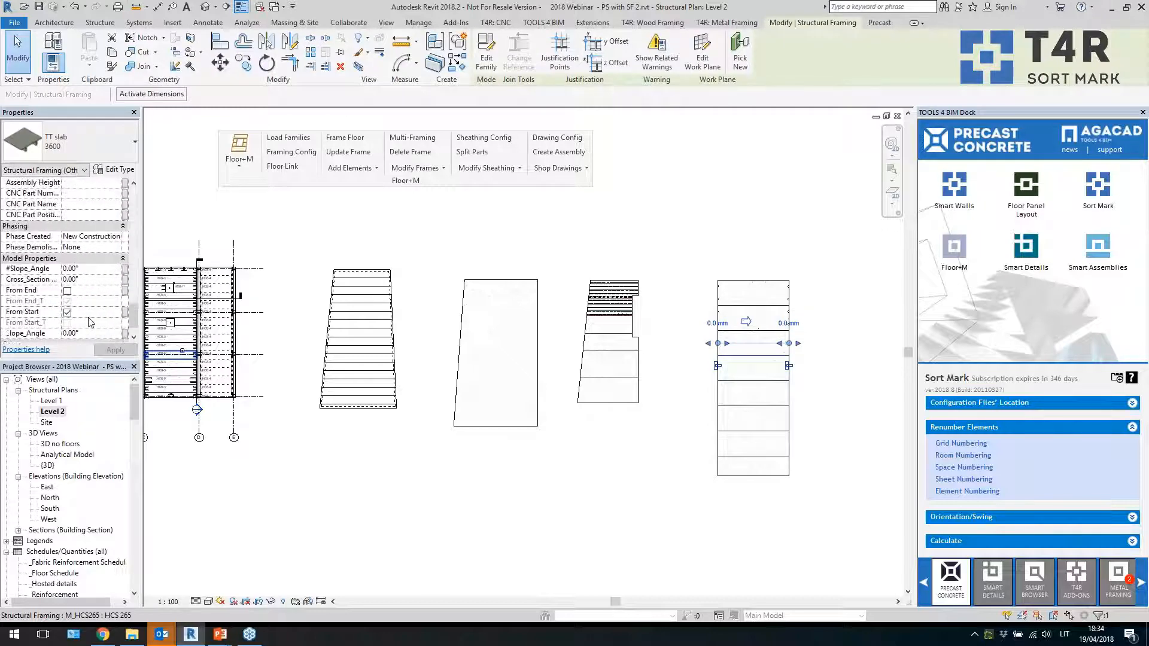
{"action": "scroll", "coordinate": [90, 318], "scroll_direction": "up", "scroll_amount": 1}
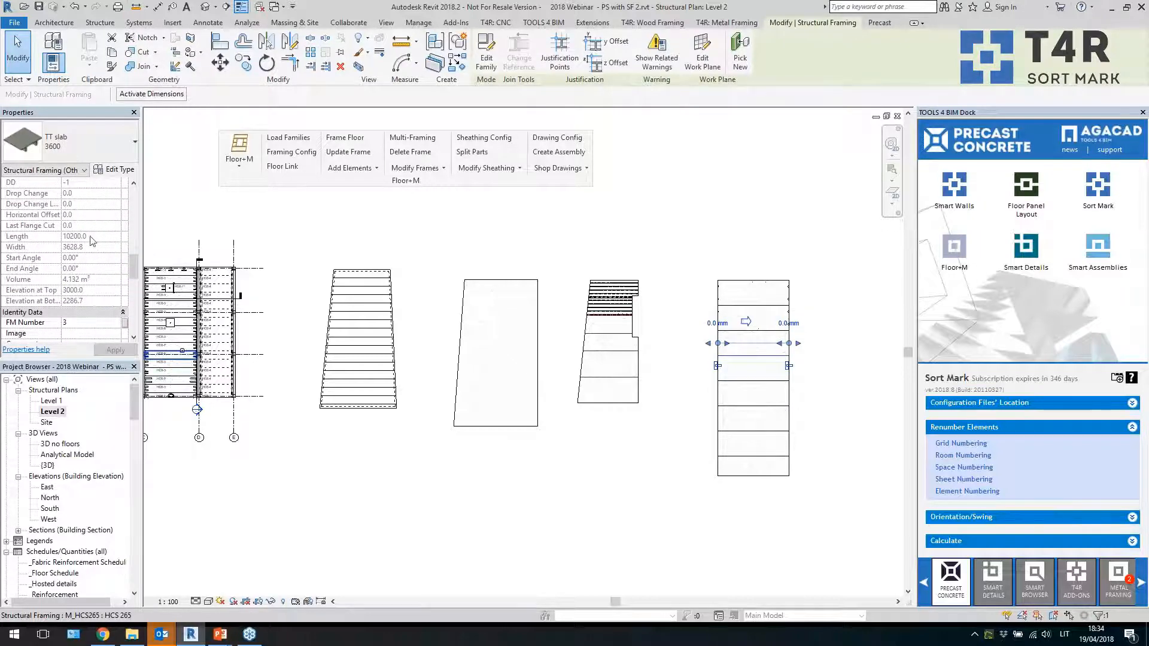
{"action": "scroll", "coordinate": [91, 241], "scroll_direction": "up", "scroll_amount": 2}
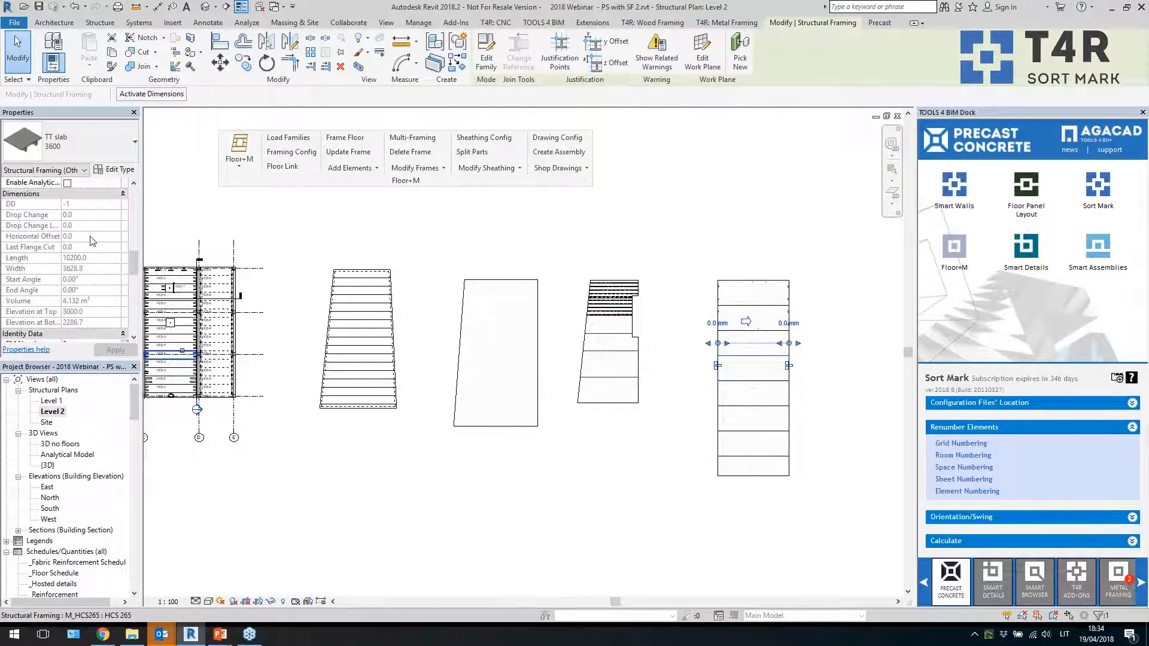
{"action": "scroll", "coordinate": [92, 240], "scroll_direction": "down", "scroll_amount": 3}
{"action": "left_click", "coordinate": [90, 290]}
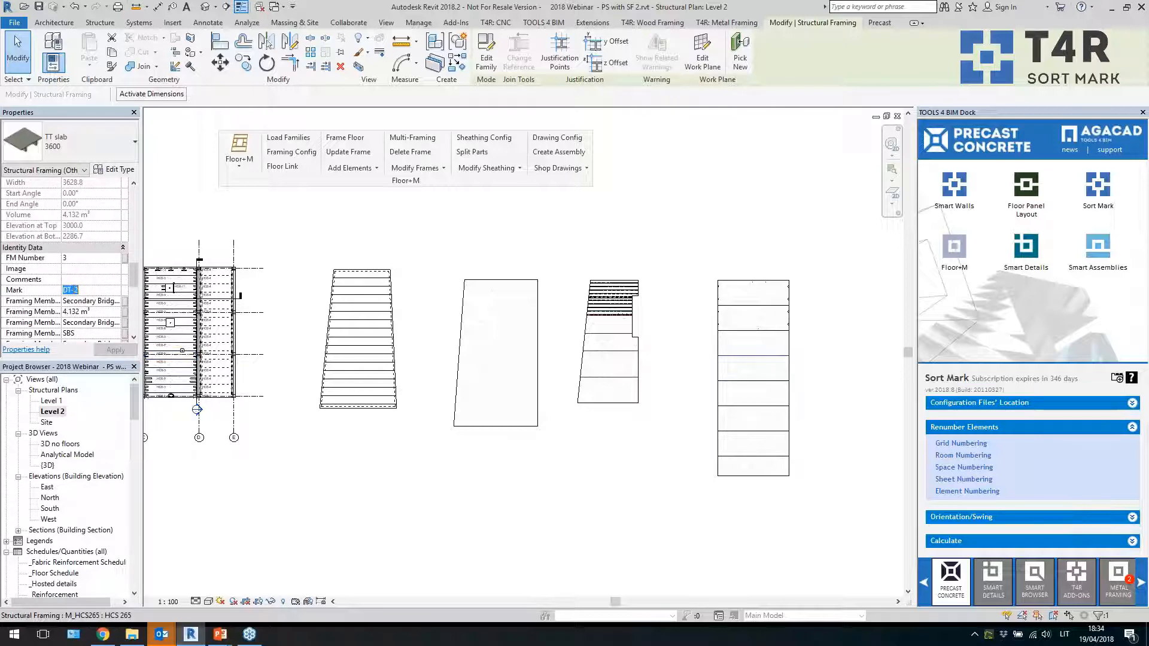
{"action": "left_click", "coordinate": [877, 350]}
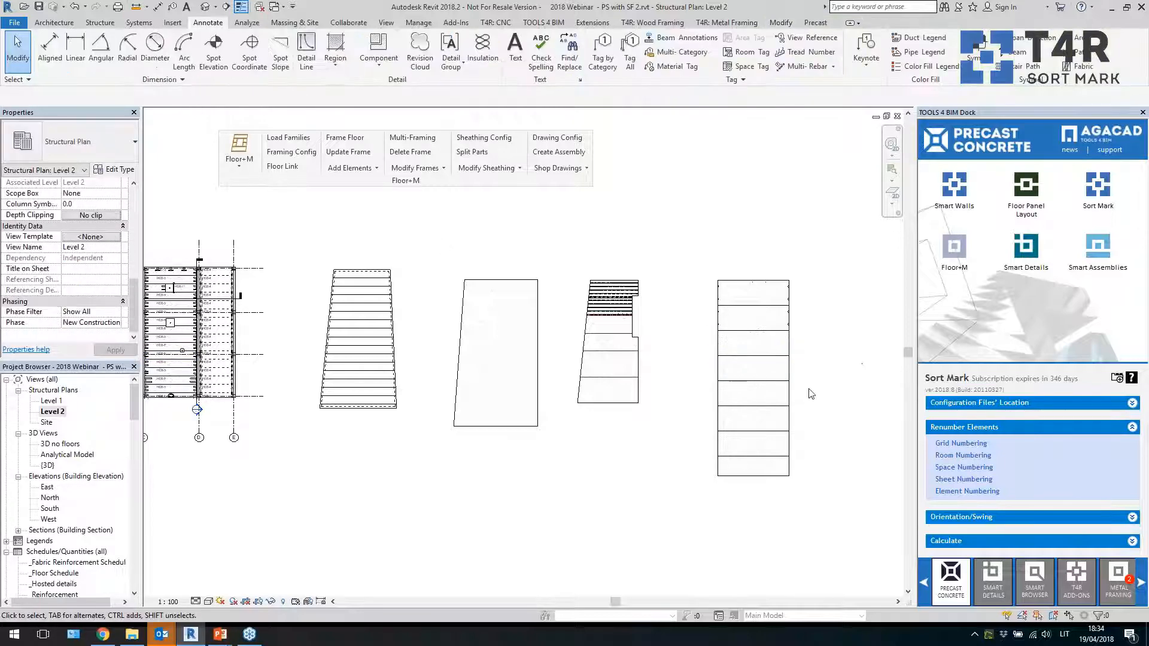
Switch to the 3D view and open the Structural Framing Schedule to review the slab marks
{"action": "left_click", "coordinate": [205, 7]}
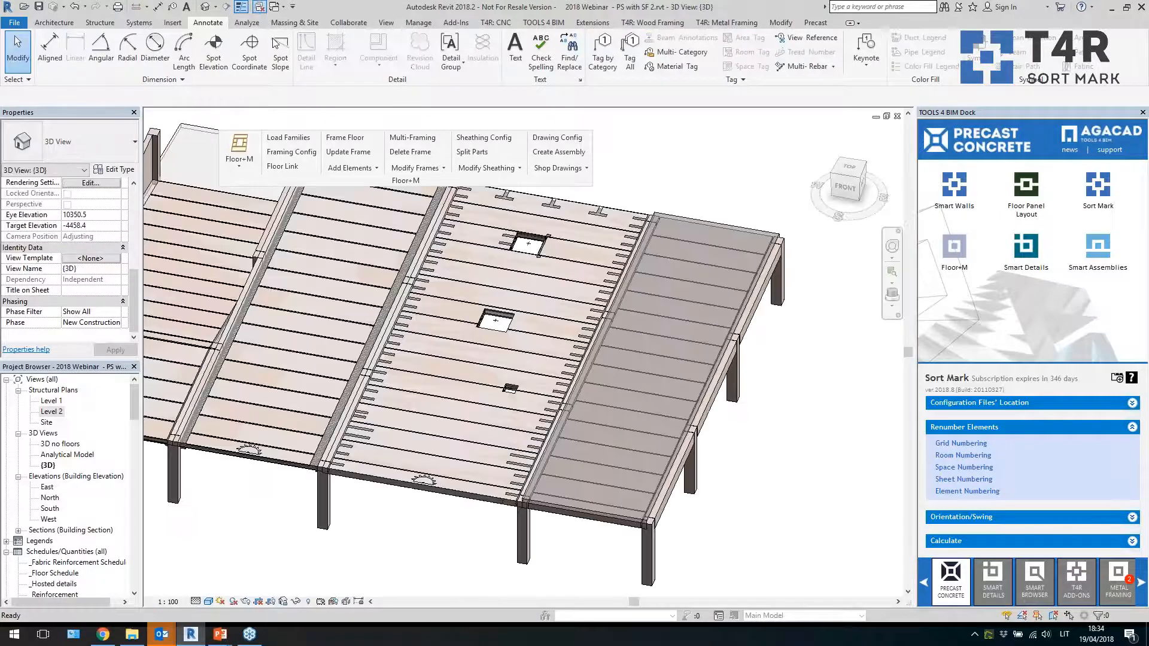
{"action": "scroll", "coordinate": [486, 335], "scroll_direction": "down", "scroll_amount": 5}
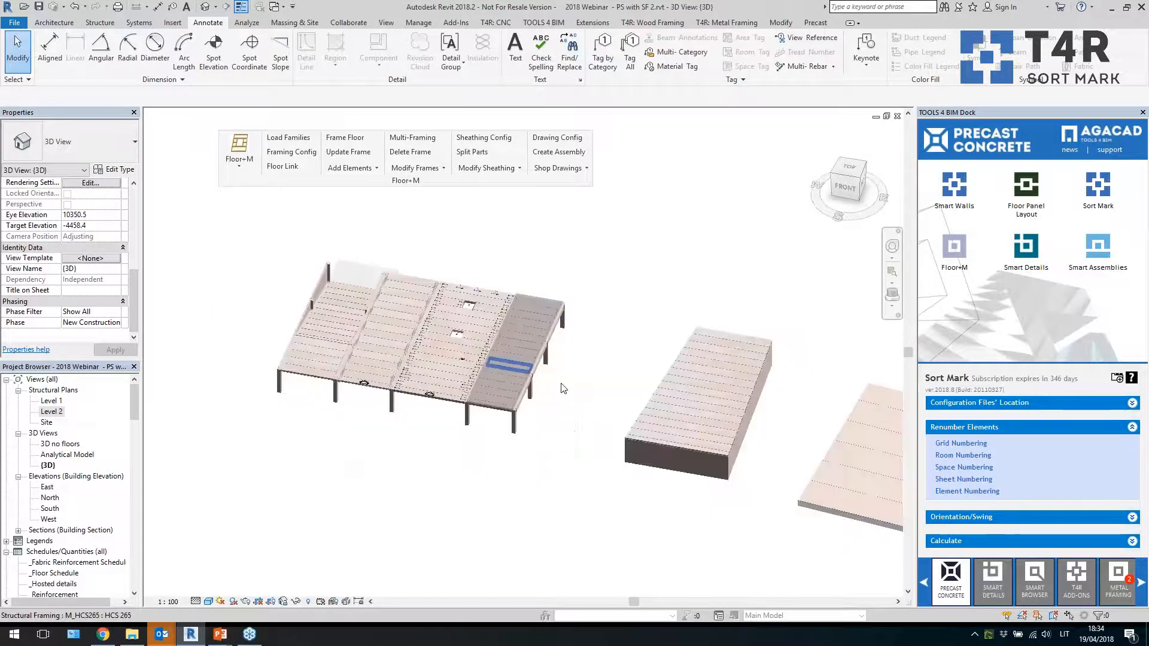
{"action": "middle_click_drag", "start_coordinate": [809, 428], "coordinate": [787, 433]}
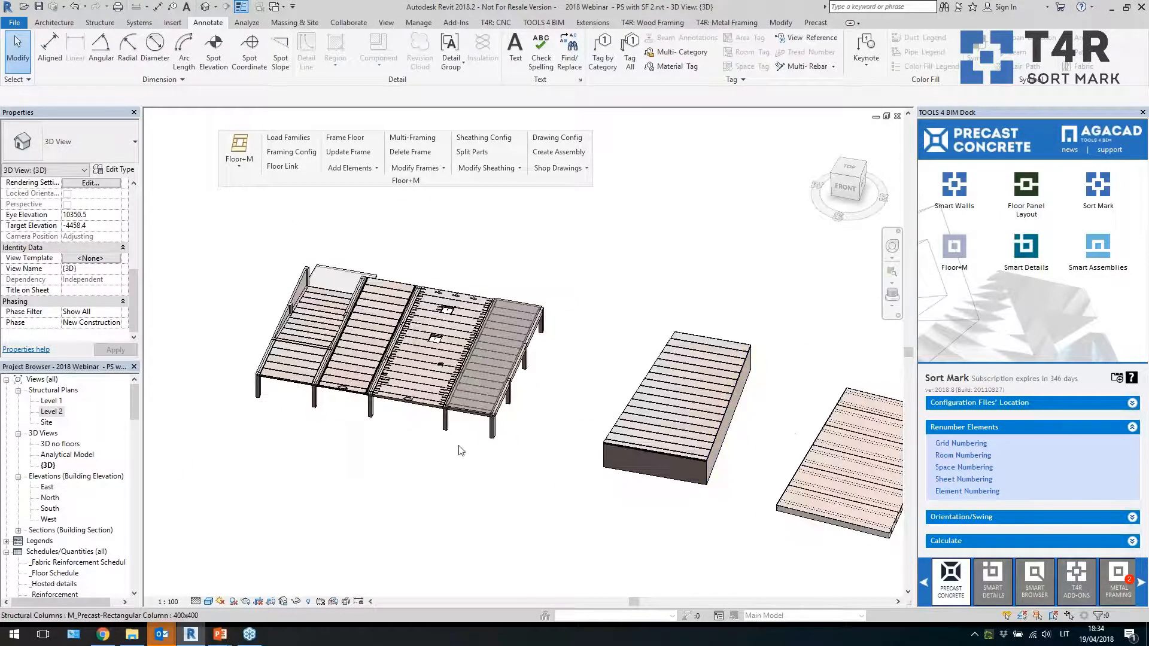
{"action": "left_click_drag", "start_coordinate": [134, 401], "coordinate": [135, 428]}
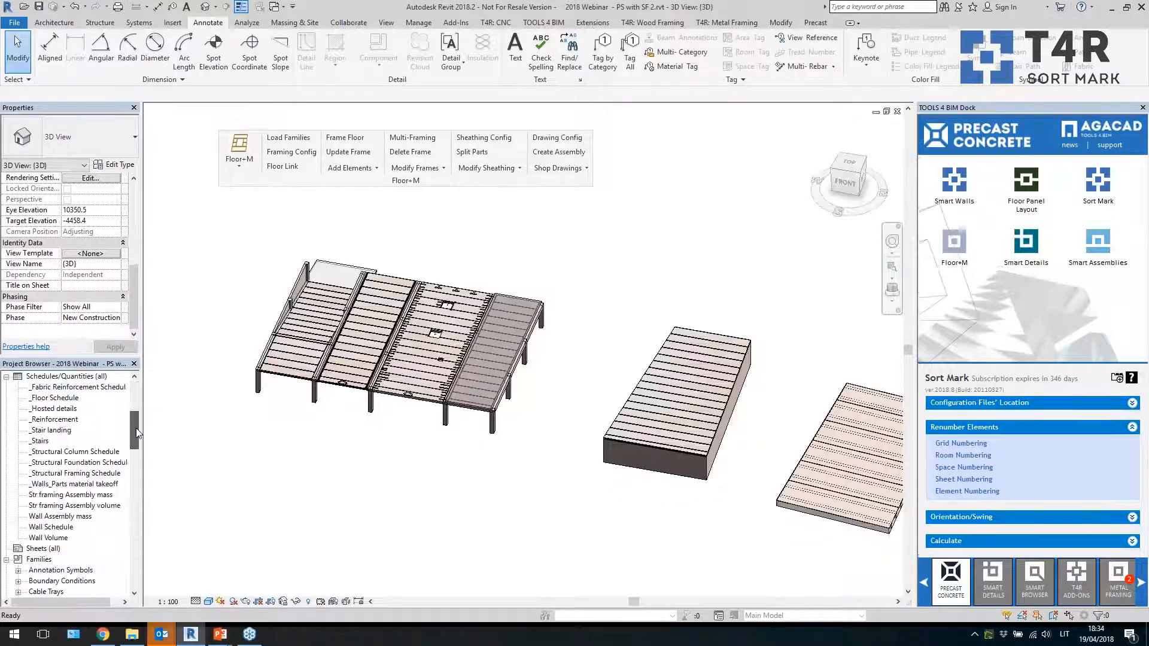
{"action": "double_click", "coordinate": [76, 472]}
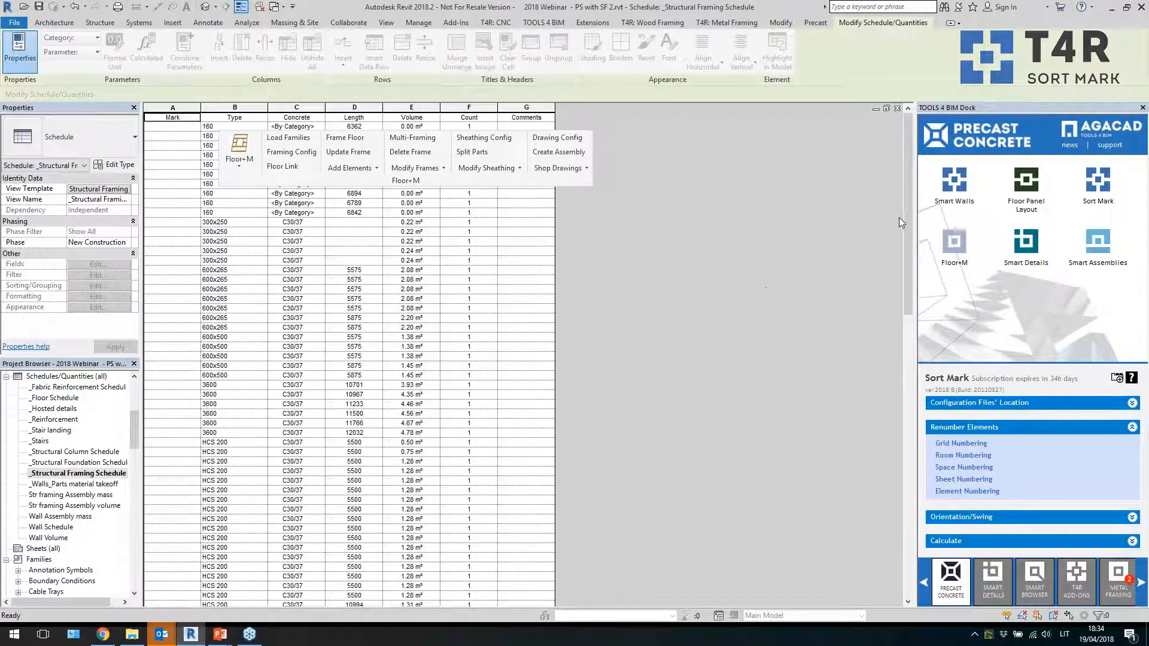
{"action": "left_click_drag", "start_coordinate": [906, 220], "coordinate": [820, 525]}
{"action": "left_click_drag", "start_coordinate": [172, 210], "coordinate": [193, 420]}
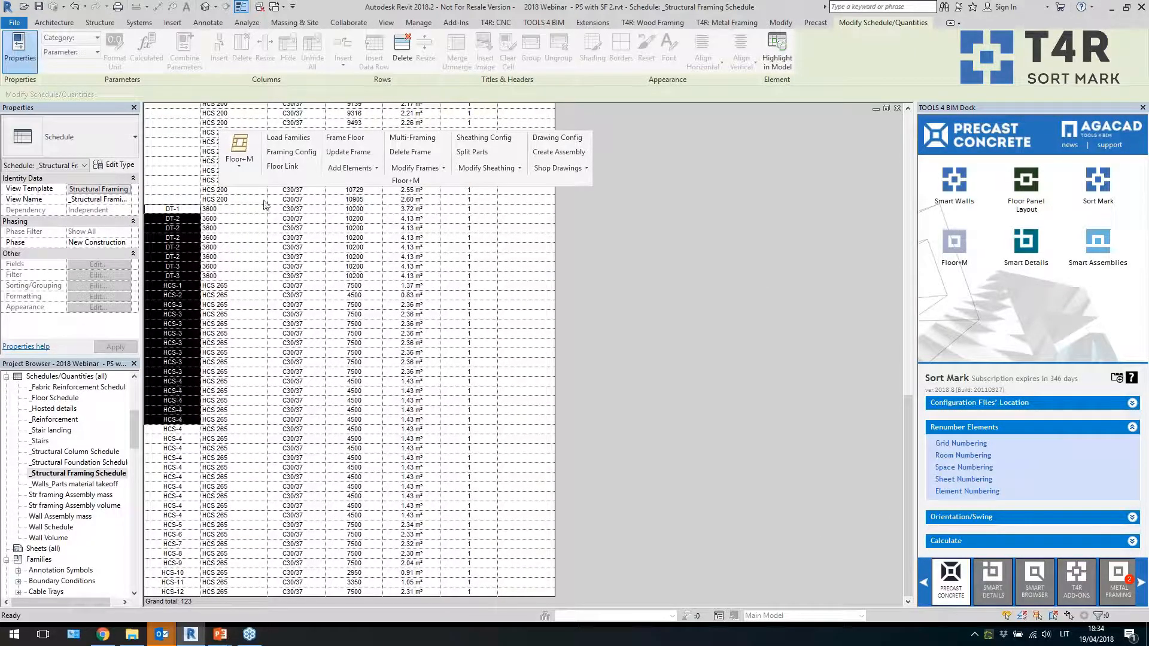
Return to the 3D view and pan across the slab layouts
{"action": "left_click", "coordinate": [206, 8]}
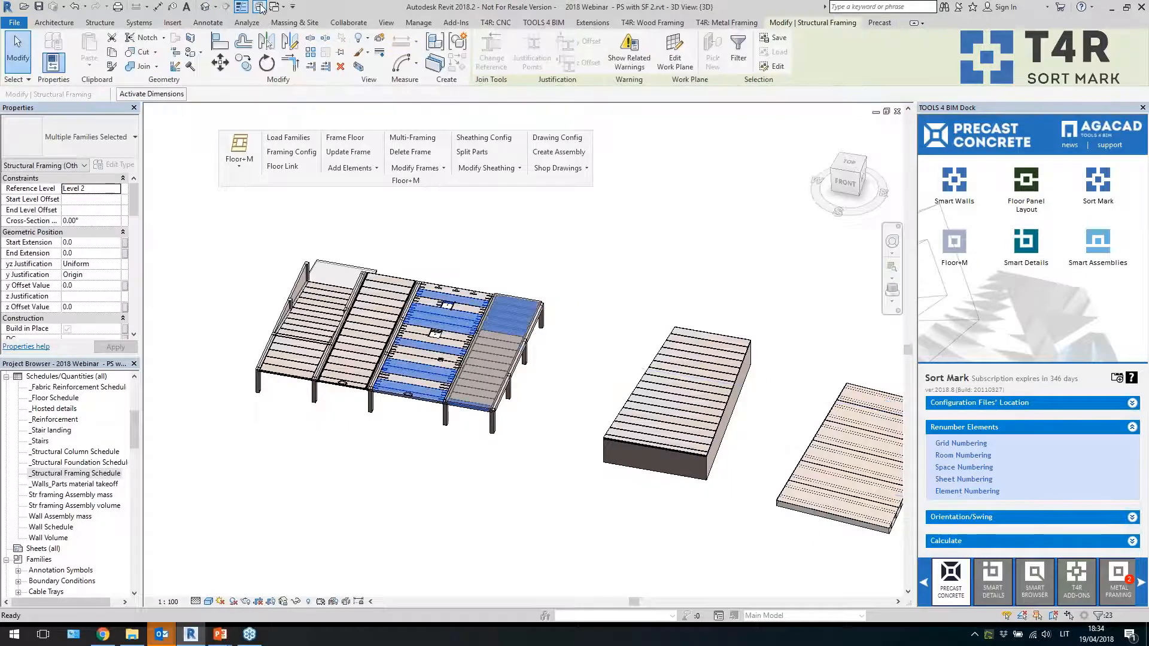
{"action": "key", "text": "Escape"}
{"action": "middle_click_drag", "start_coordinate": [639, 264], "coordinate": [412, 247]}
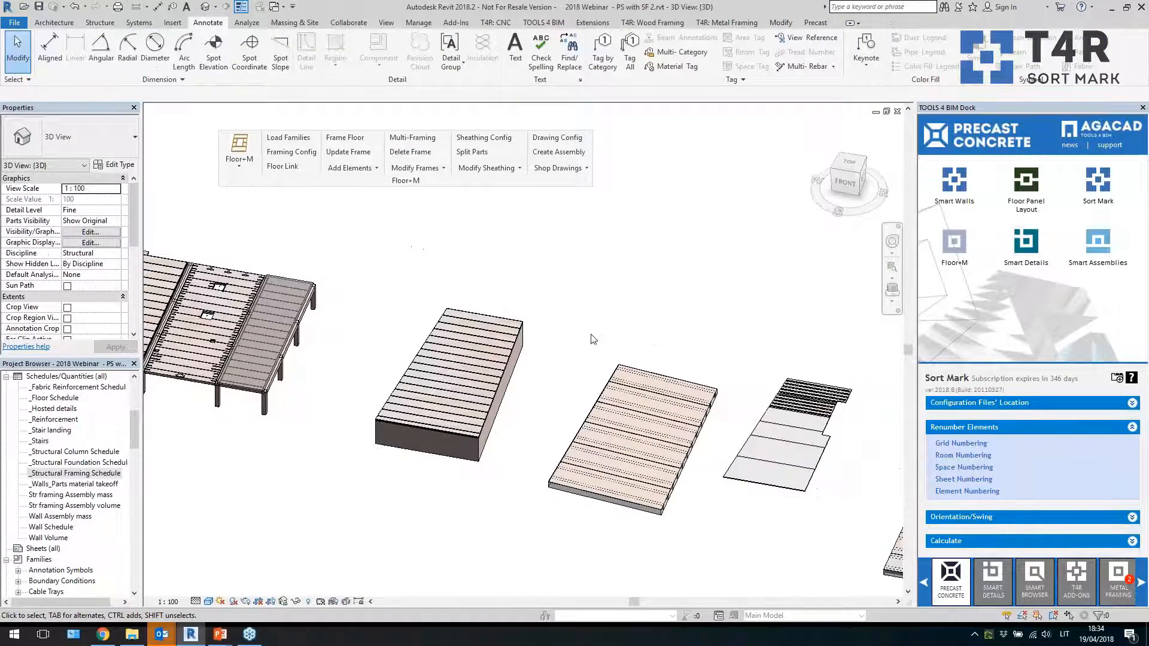
{"action": "middle_click_drag", "start_coordinate": [592, 339], "coordinate": [449, 296]}
Open the Smart Assemblies shop drawing configuration and add a new assembly view set to Elevation Back
{"action": "left_click", "coordinate": [1100, 248]}
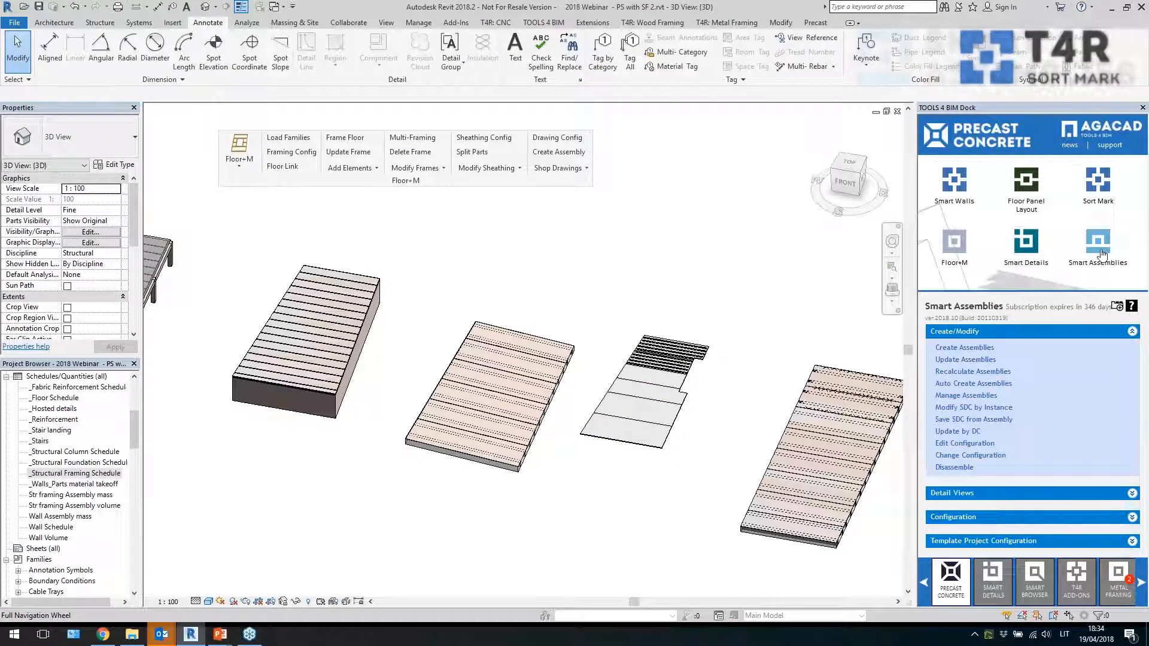
{"action": "left_click", "coordinate": [964, 517]}
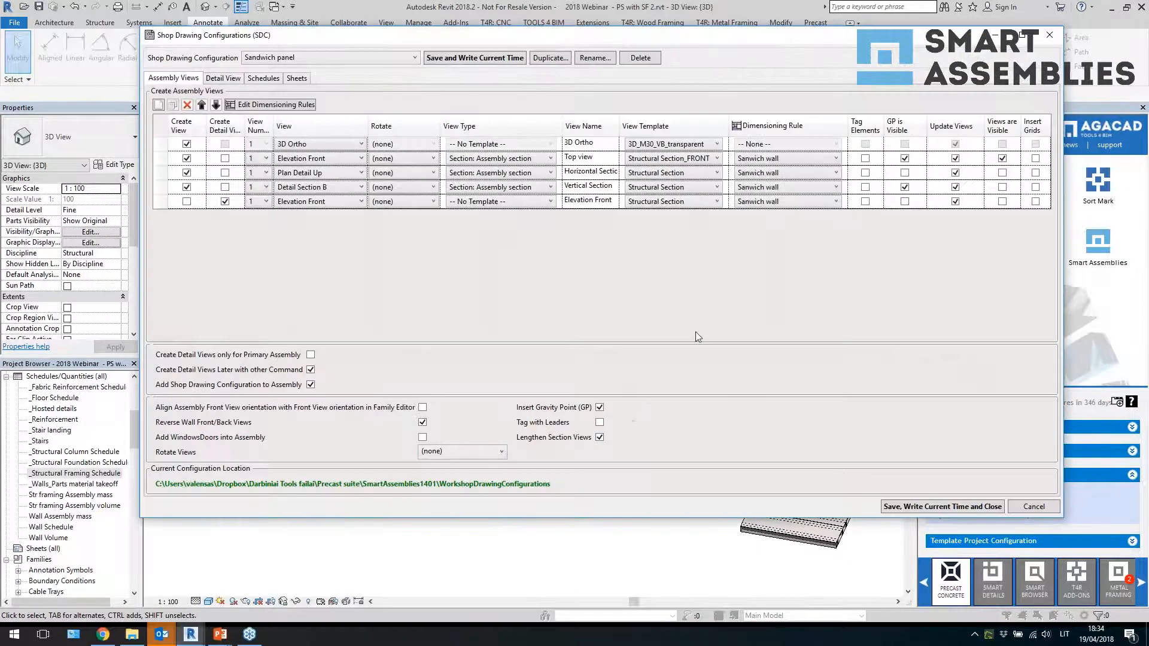
{"action": "left_click", "coordinate": [325, 58]}
{"action": "left_click", "coordinate": [325, 58]}
{"action": "left_click", "coordinate": [159, 104]}
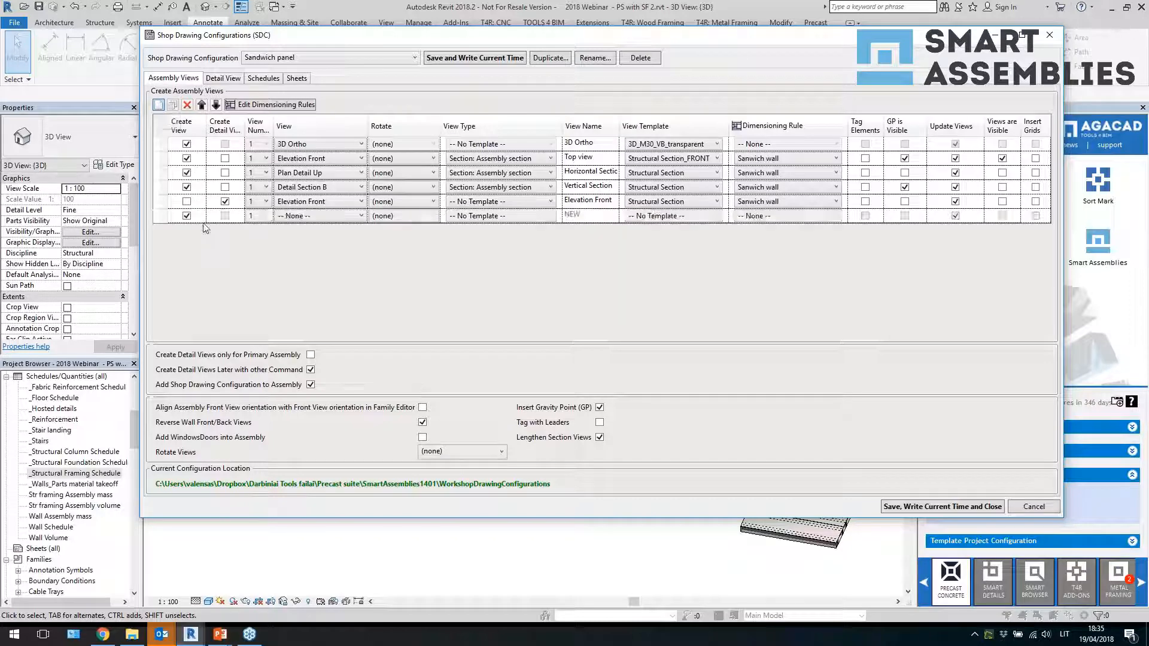
{"action": "left_click", "coordinate": [332, 220]}
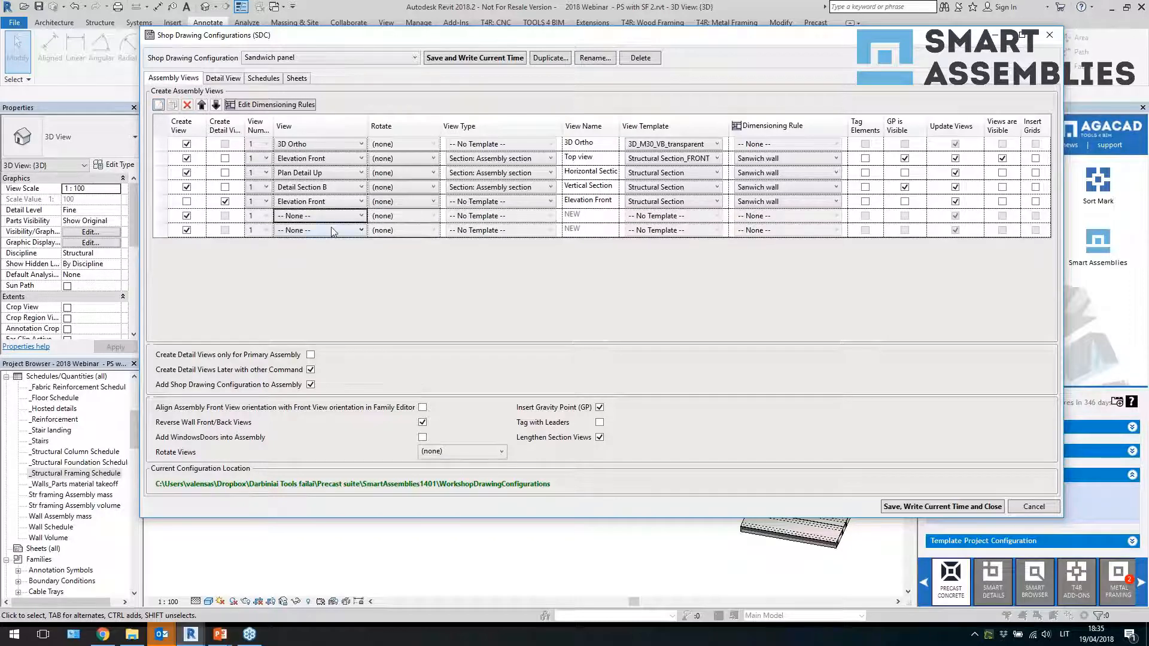
{"action": "left_click", "coordinate": [334, 233]}
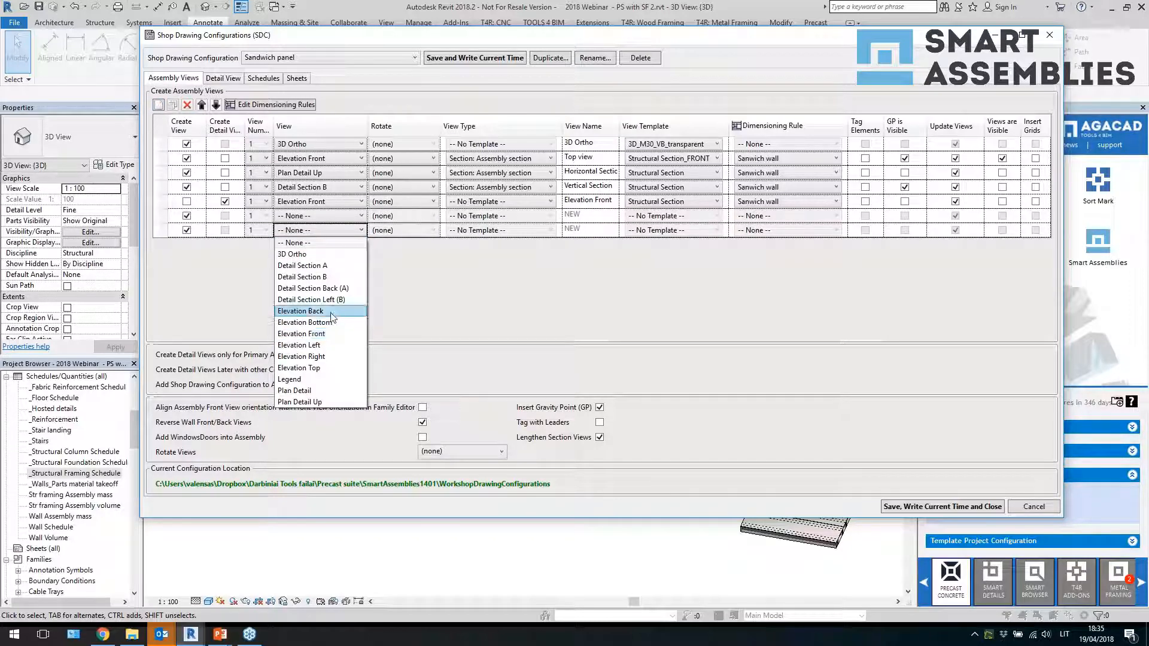
{"action": "left_click", "coordinate": [403, 249]}
Set the new view's type to Section: Assembly section and name it ddv
{"action": "left_click", "coordinate": [529, 227]}
{"action": "left_click", "coordinate": [530, 233]}
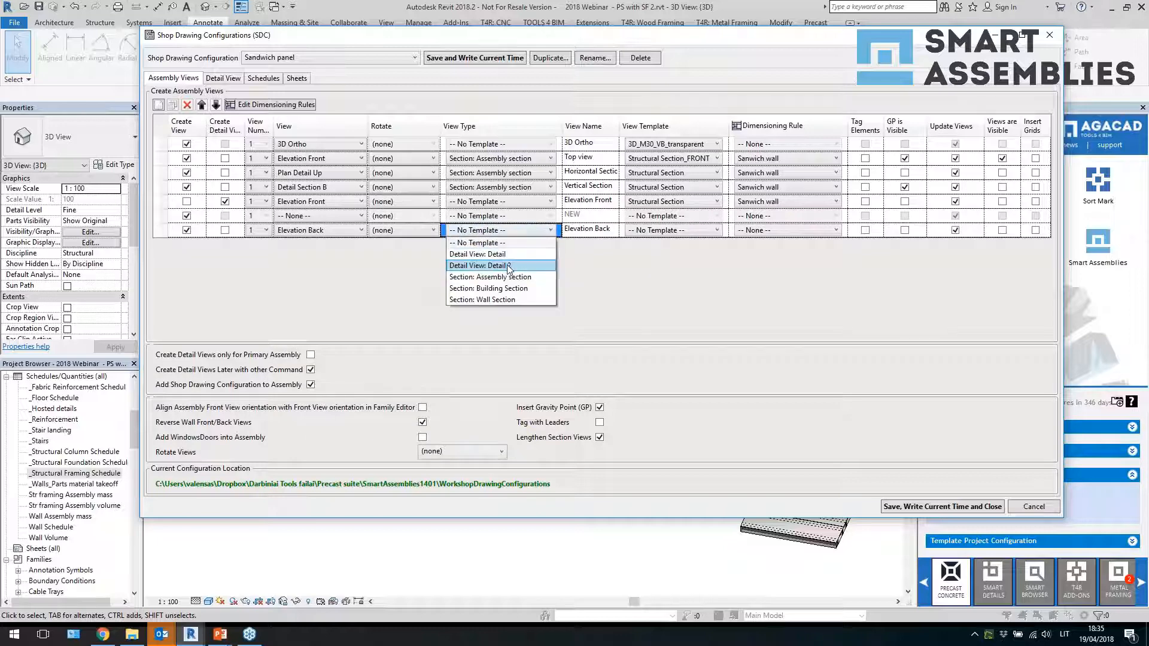
{"action": "left_click", "coordinate": [513, 277]}
{"action": "left_click", "coordinate": [599, 231]}
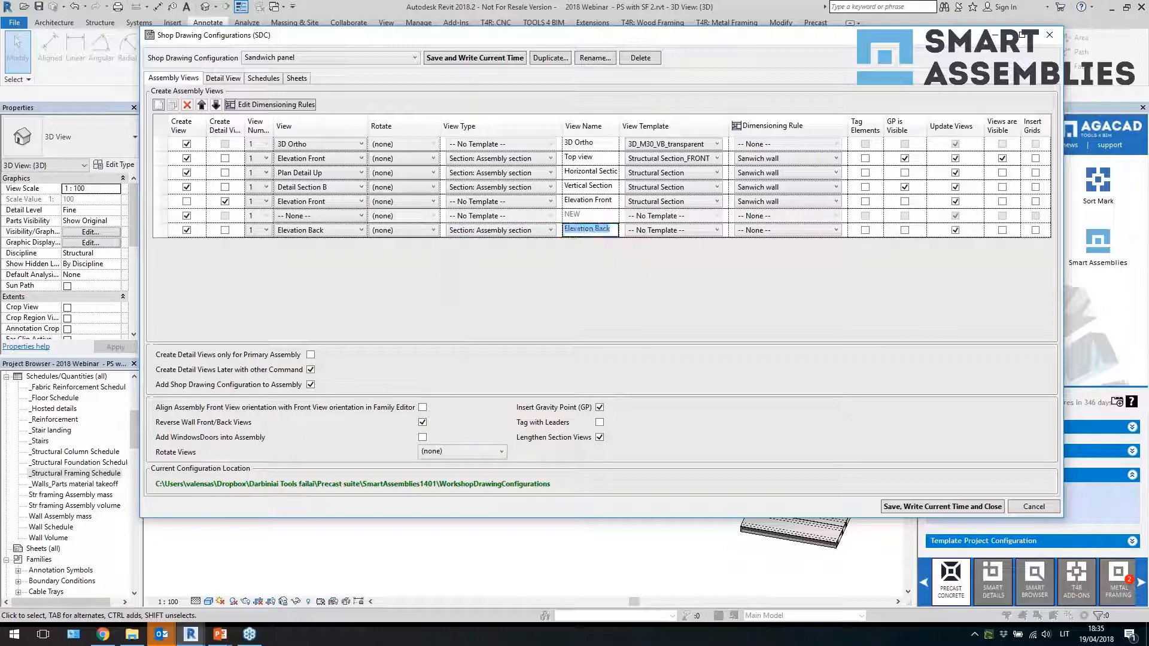
{"action": "type", "text": "ddv"}
Set the new view's template to 3D_M50_VB_transp and its dimensioning rule to Filigran withR
{"action": "left_click", "coordinate": [674, 234]}
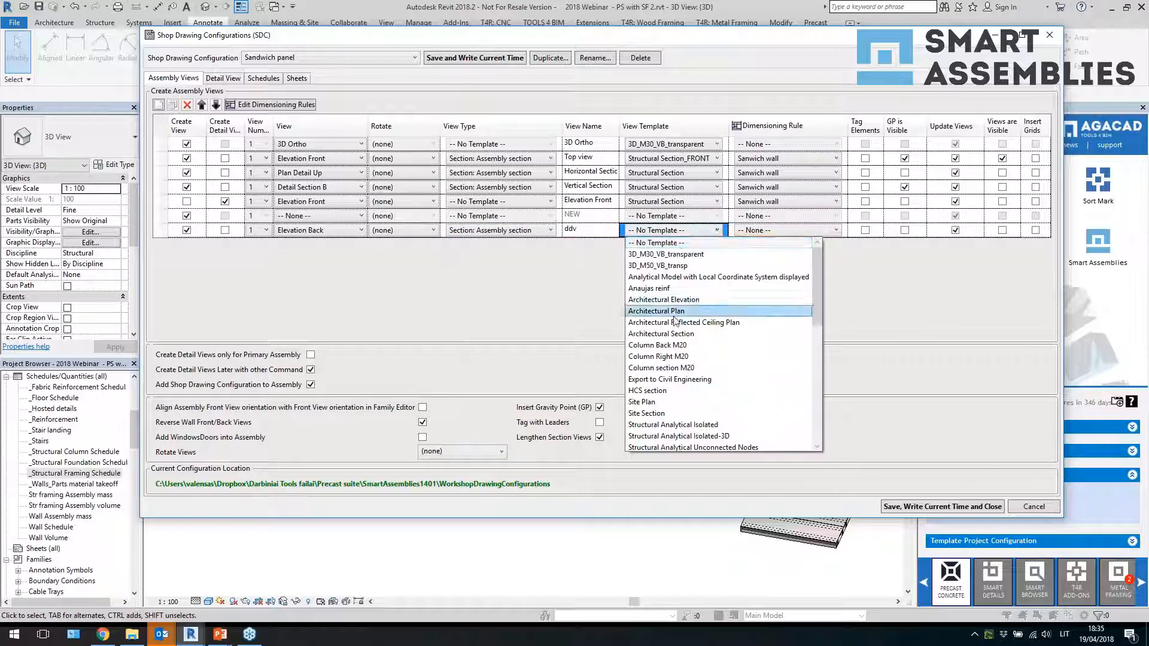
{"action": "left_click", "coordinate": [696, 266]}
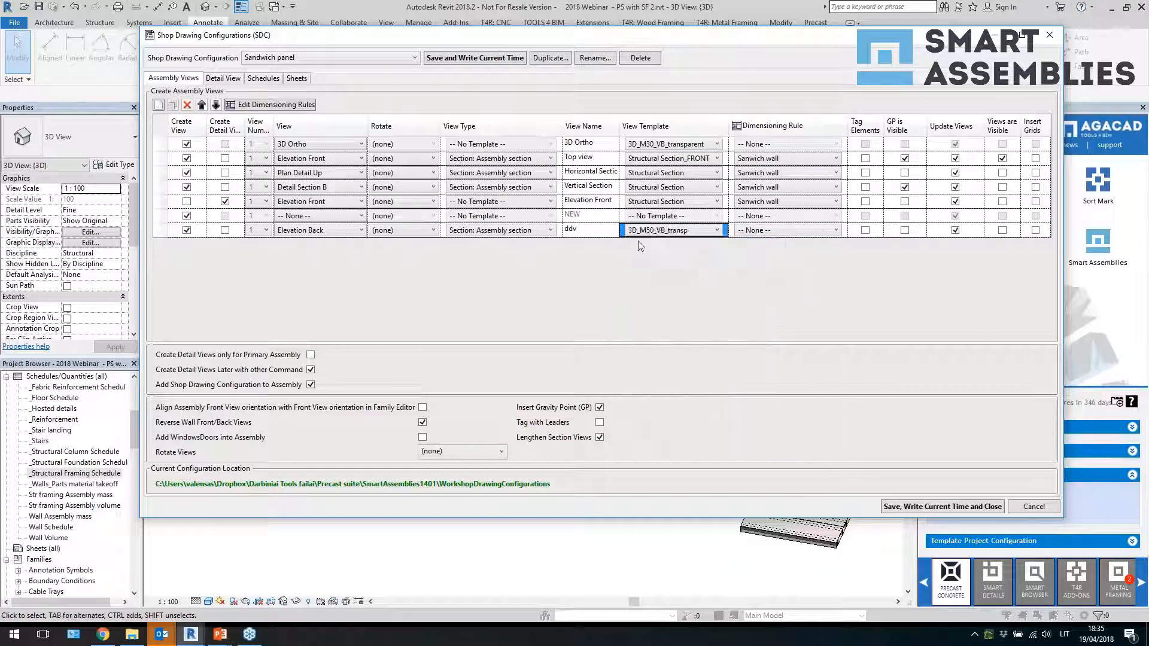
{"action": "left_click", "coordinate": [784, 234]}
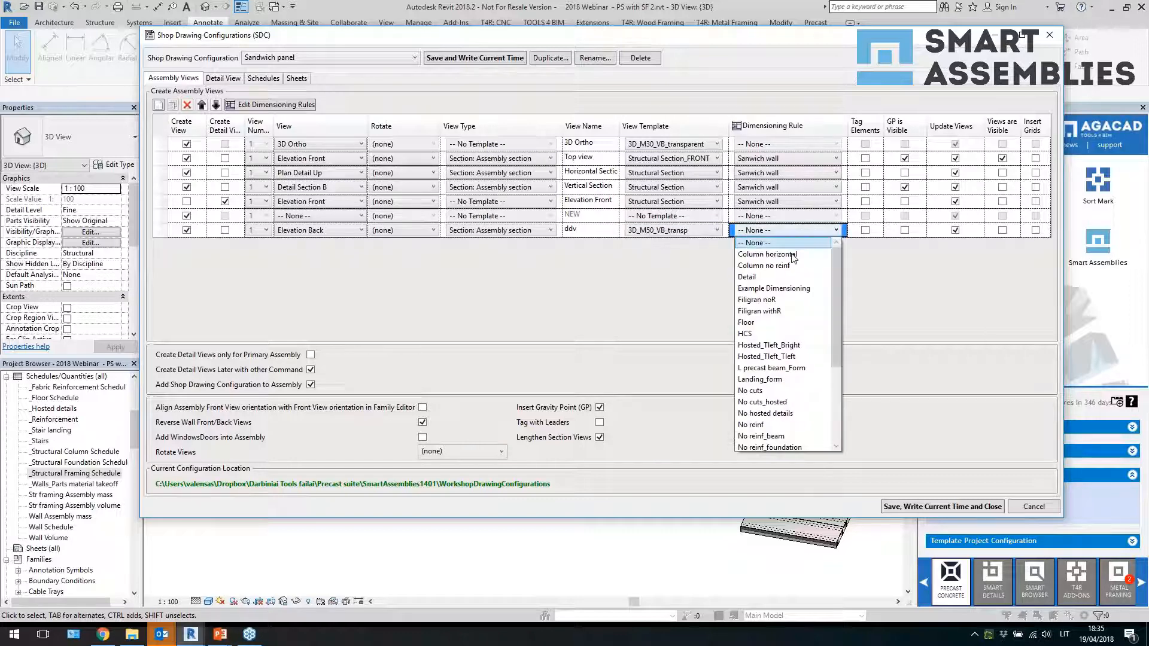
{"action": "left_click", "coordinate": [785, 318]}
Open the dimensioning rules editor and review its non-standard cut, opening and hosted concrete detail settings
{"action": "left_click", "coordinate": [283, 107]}
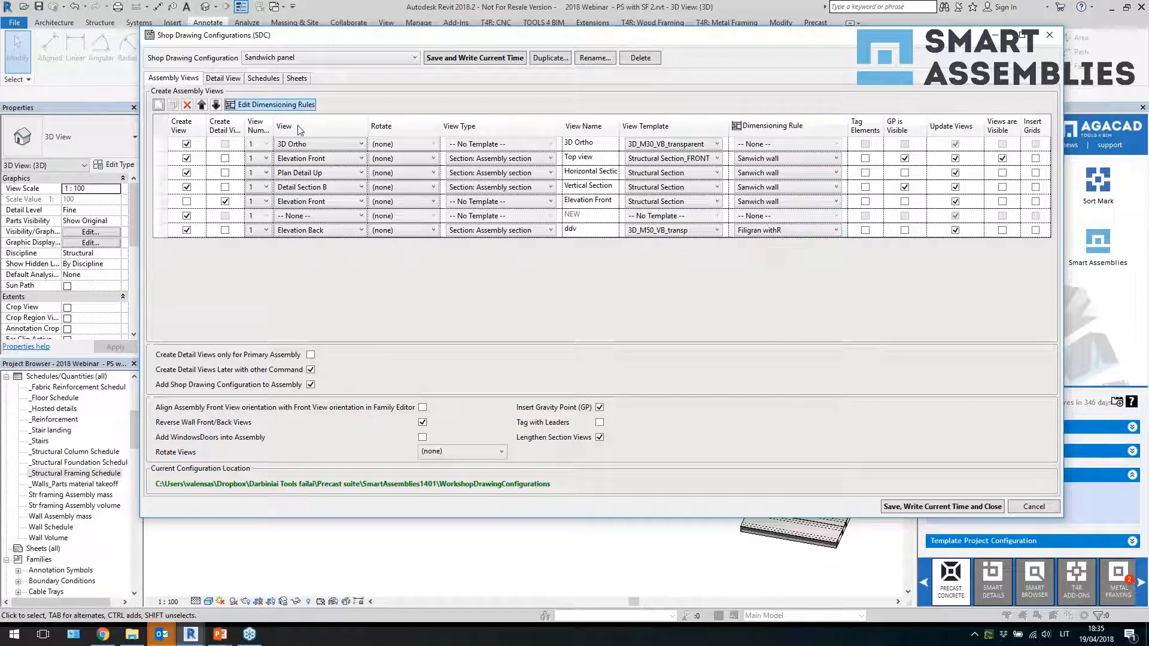
{"action": "left_click", "coordinate": [274, 55]}
{"action": "left_click", "coordinate": [274, 55]}
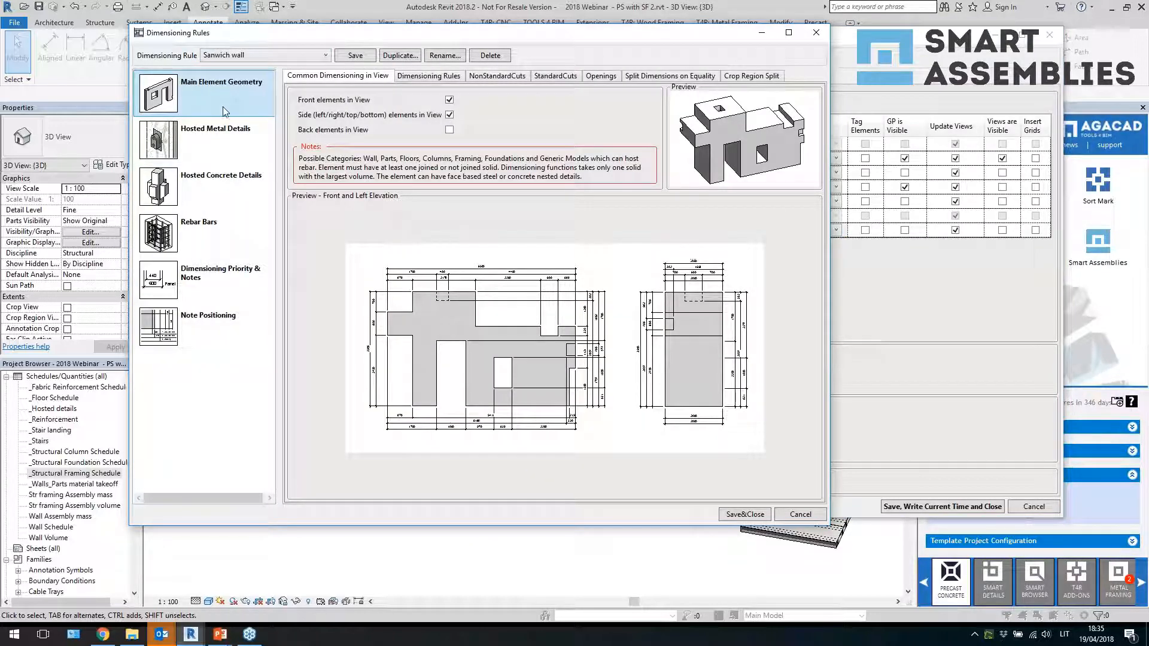
{"action": "left_click", "coordinate": [494, 78]}
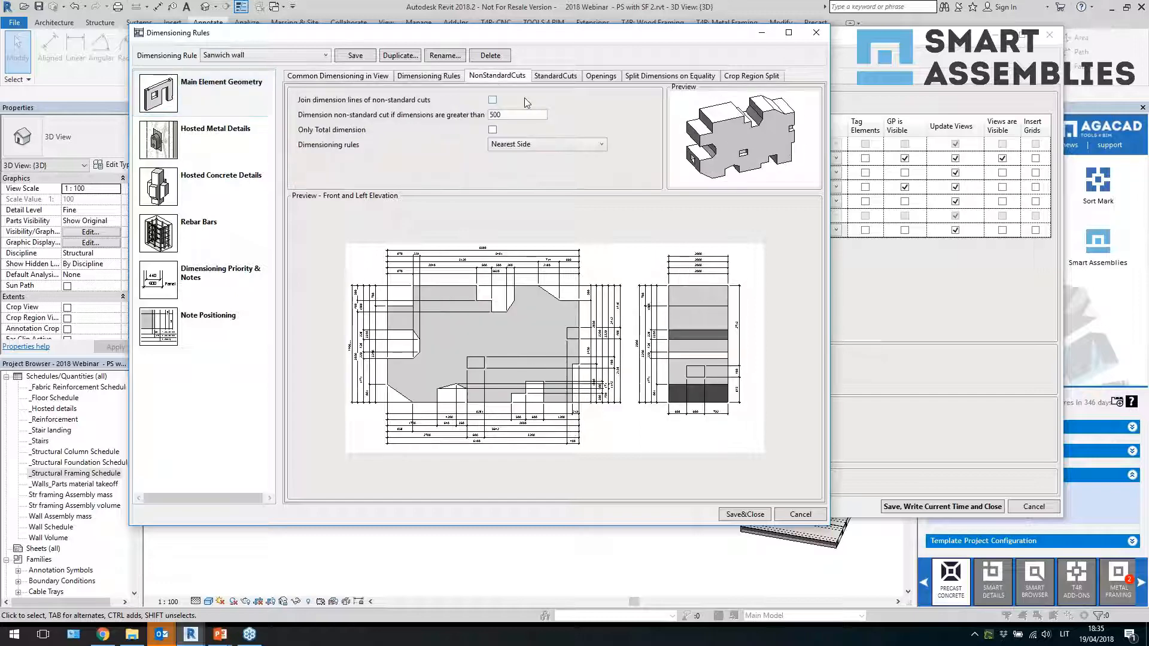
{"action": "left_click", "coordinate": [568, 77]}
{"action": "left_click", "coordinate": [601, 76]}
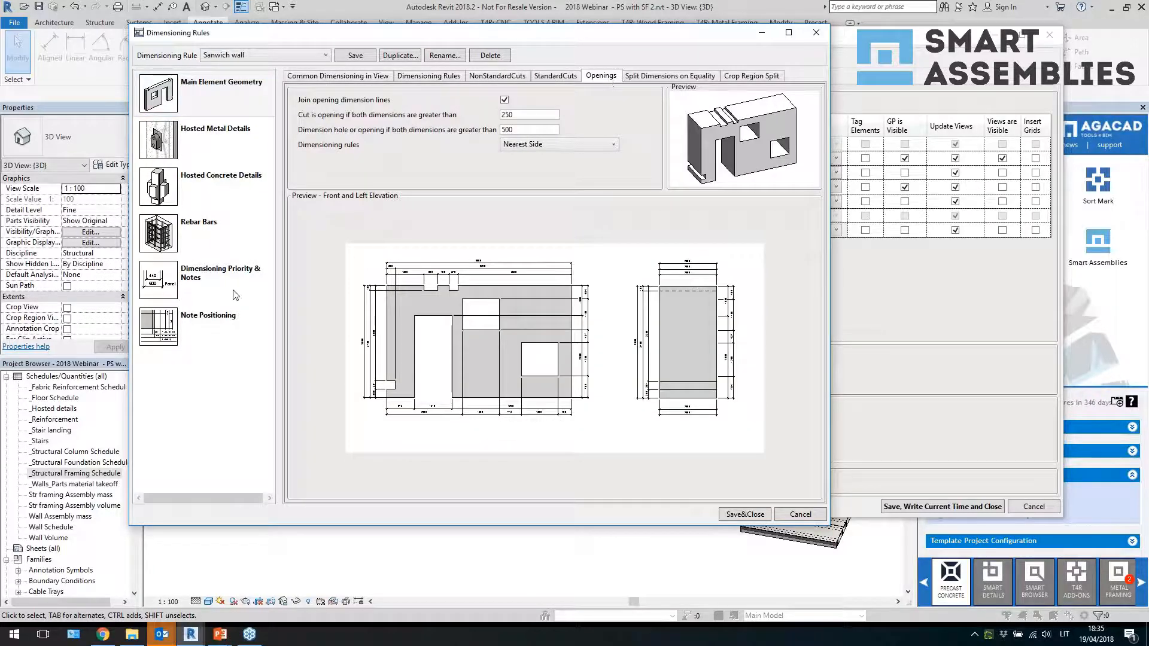
{"action": "left_click", "coordinate": [221, 180]}
{"action": "left_click", "coordinate": [222, 149]}
{"action": "left_click", "coordinate": [224, 187]}
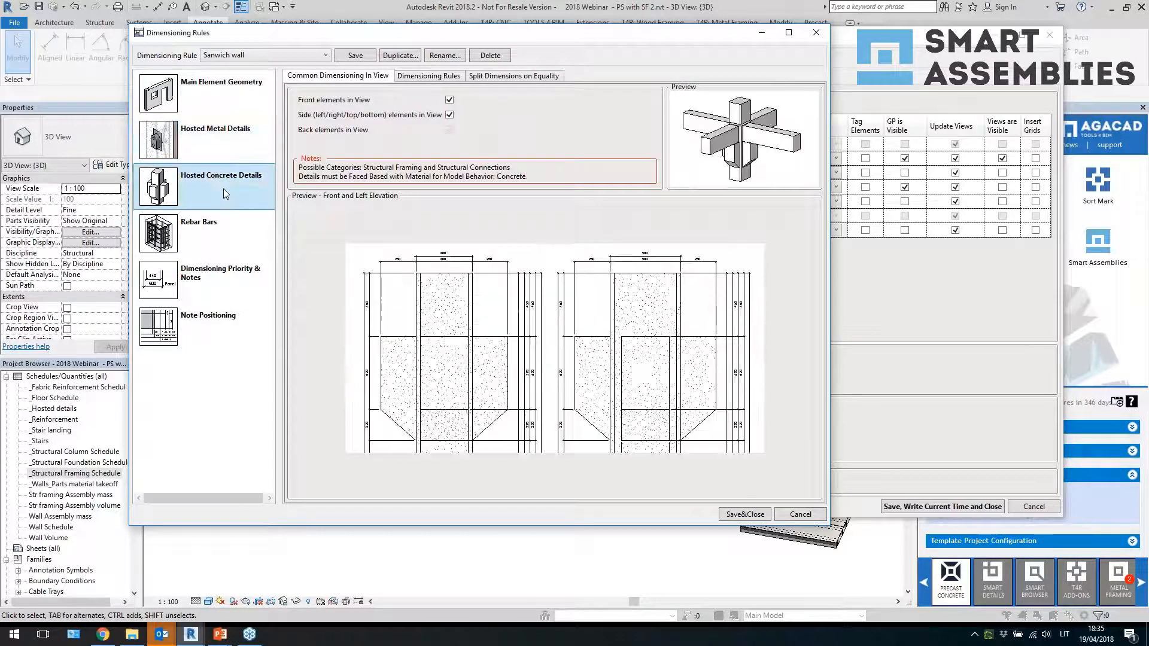
Review the rebar bars, dimensioning priority and note positioning settings, then close the dimensioning rules editor
{"action": "left_click", "coordinate": [223, 240]}
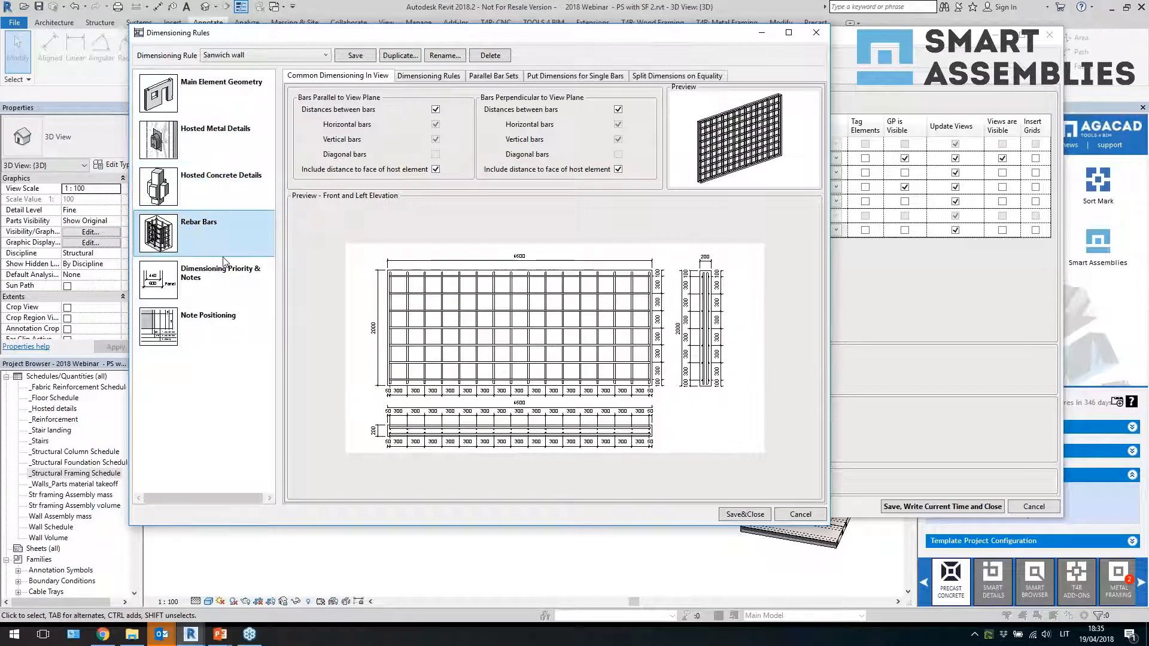
{"action": "left_click", "coordinate": [226, 303]}
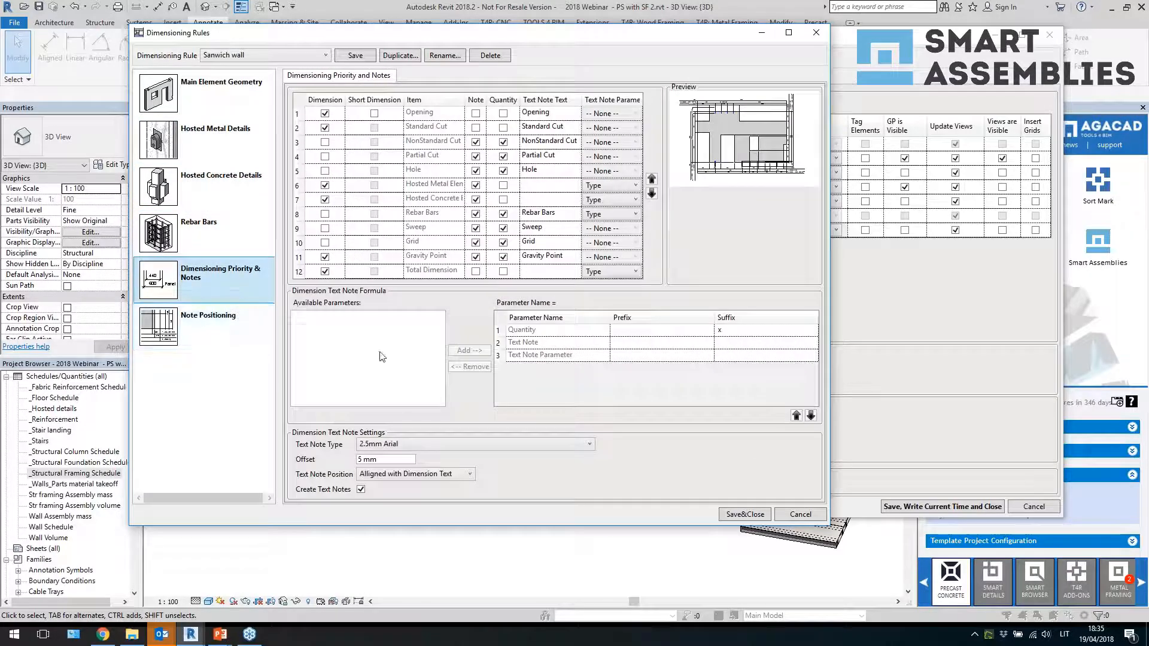
{"action": "left_click", "coordinate": [199, 333]}
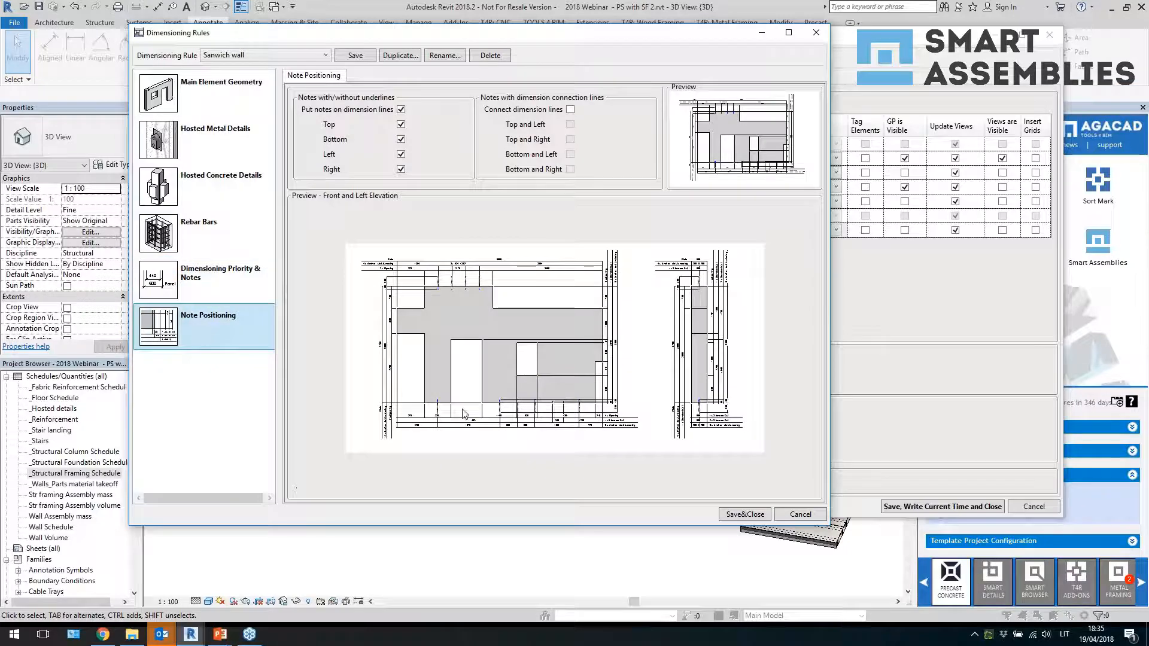
{"action": "left_click", "coordinate": [815, 32]}
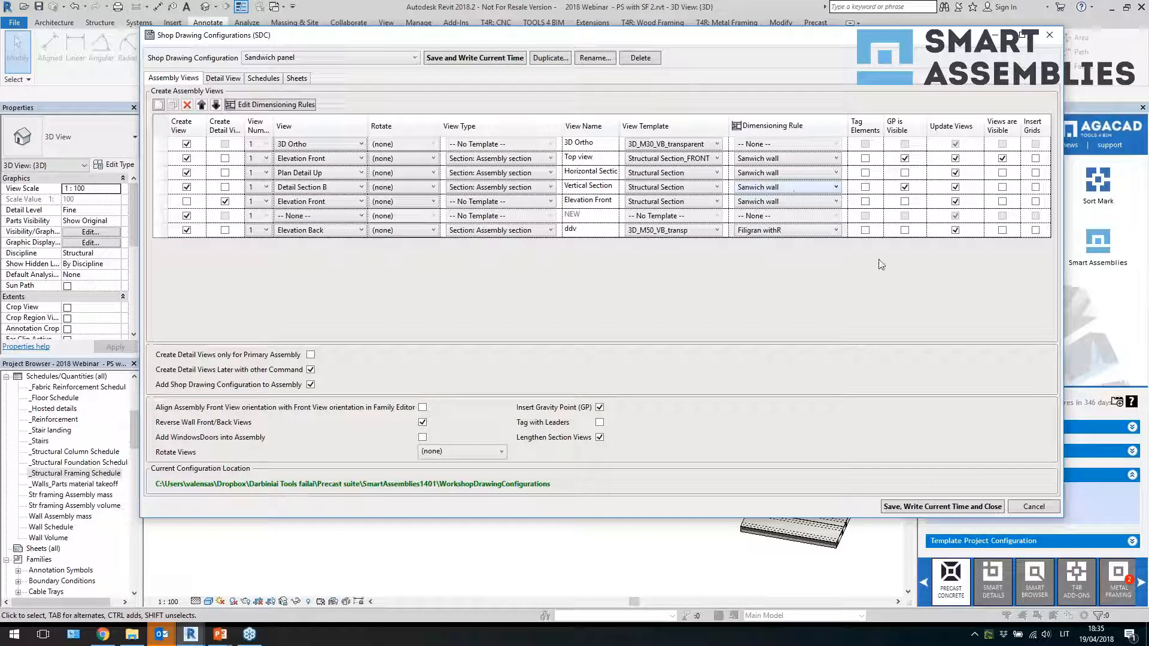
Add two new schedule views to the configuration and set the second one's view to Material Takeoff
{"action": "left_click", "coordinate": [311, 58]}
{"action": "left_click", "coordinate": [310, 58]}
{"action": "left_click", "coordinate": [264, 79]}
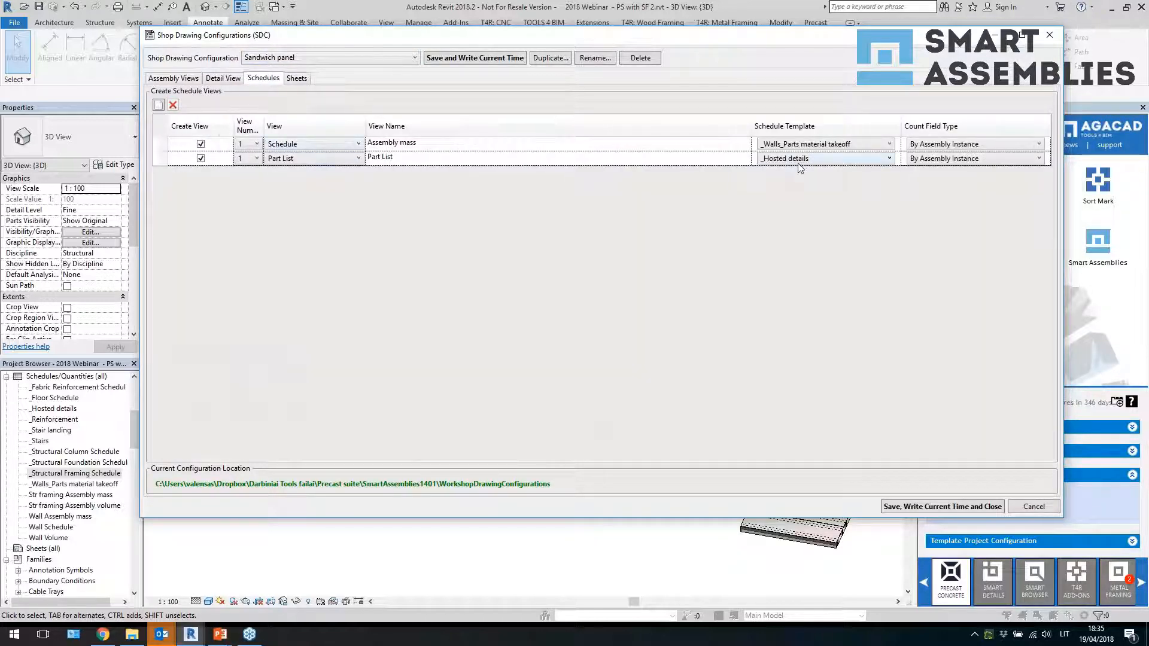
{"action": "double_click", "coordinate": [160, 107]}
{"action": "left_click", "coordinate": [311, 187]}
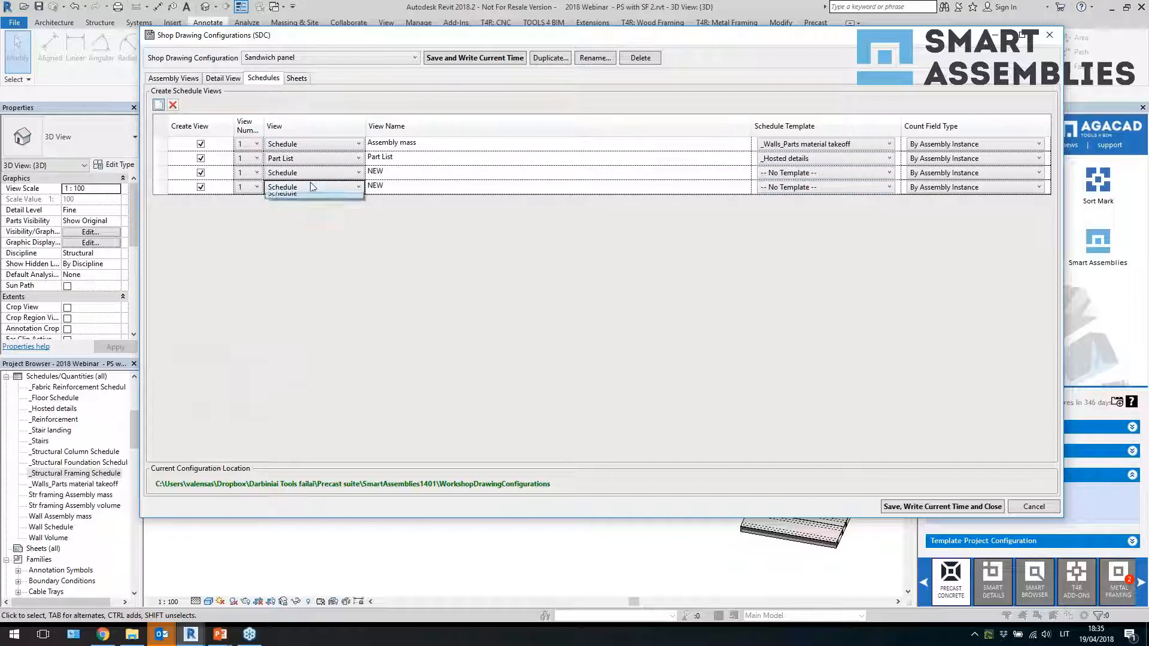
{"action": "left_click", "coordinate": [314, 199]}
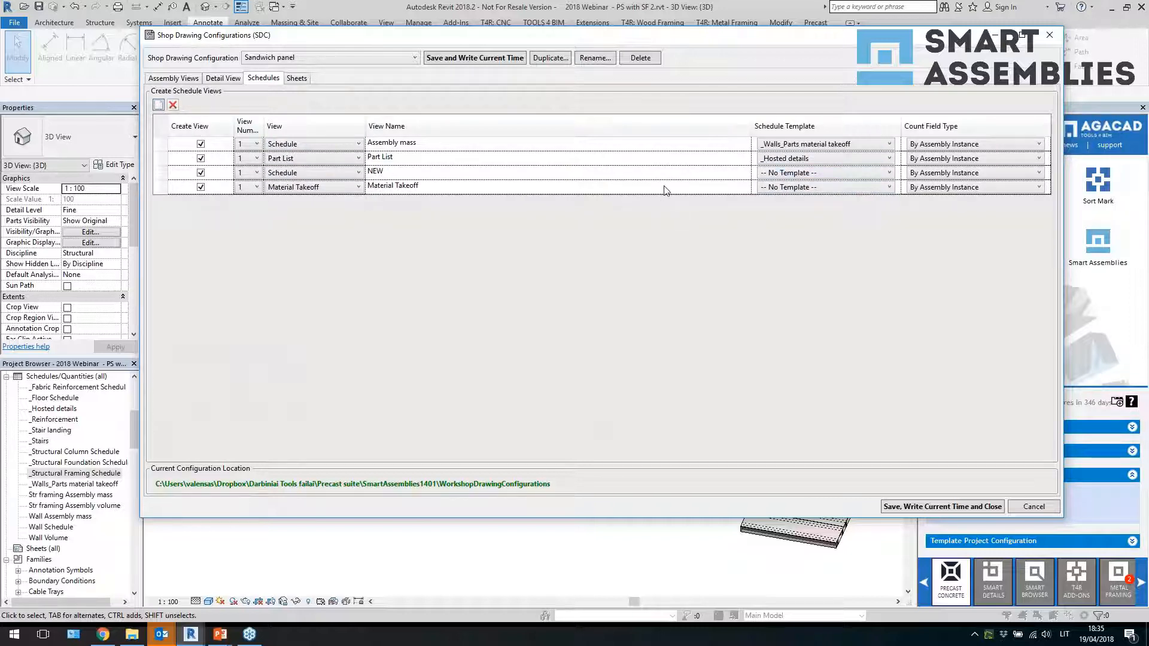
Review the sheet view's titleblock and sheet template options, then close the shop drawing configurations
{"action": "left_click", "coordinate": [297, 81]}
{"action": "left_click", "coordinate": [955, 136]}
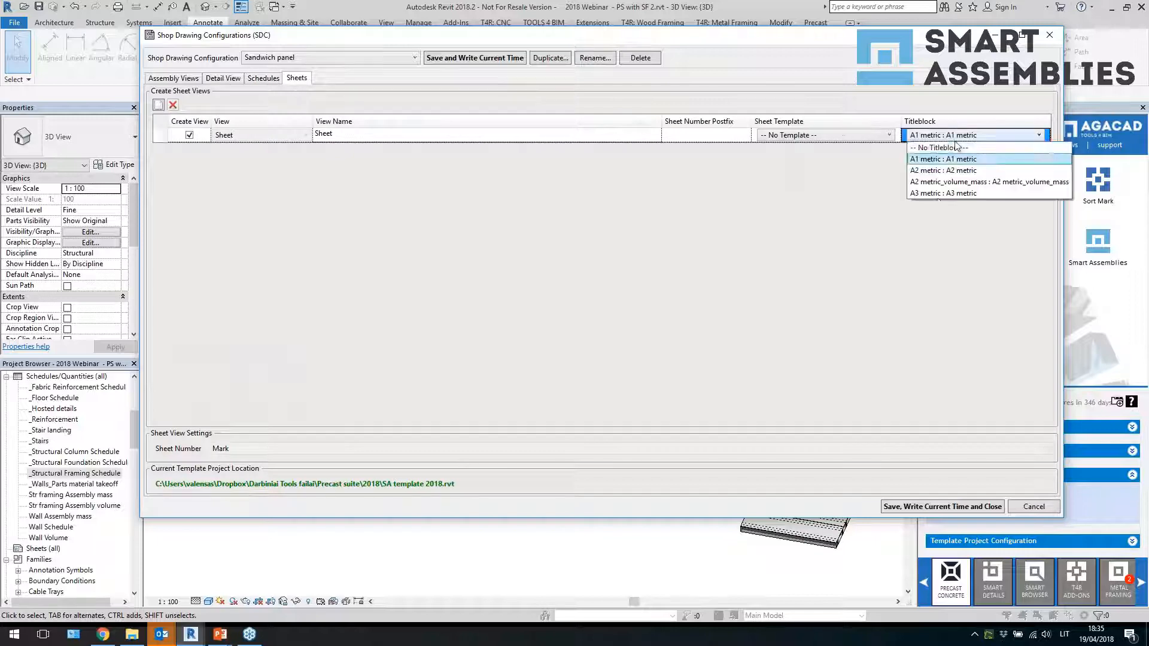
{"action": "left_click", "coordinate": [767, 210]}
{"action": "left_click", "coordinate": [860, 136]}
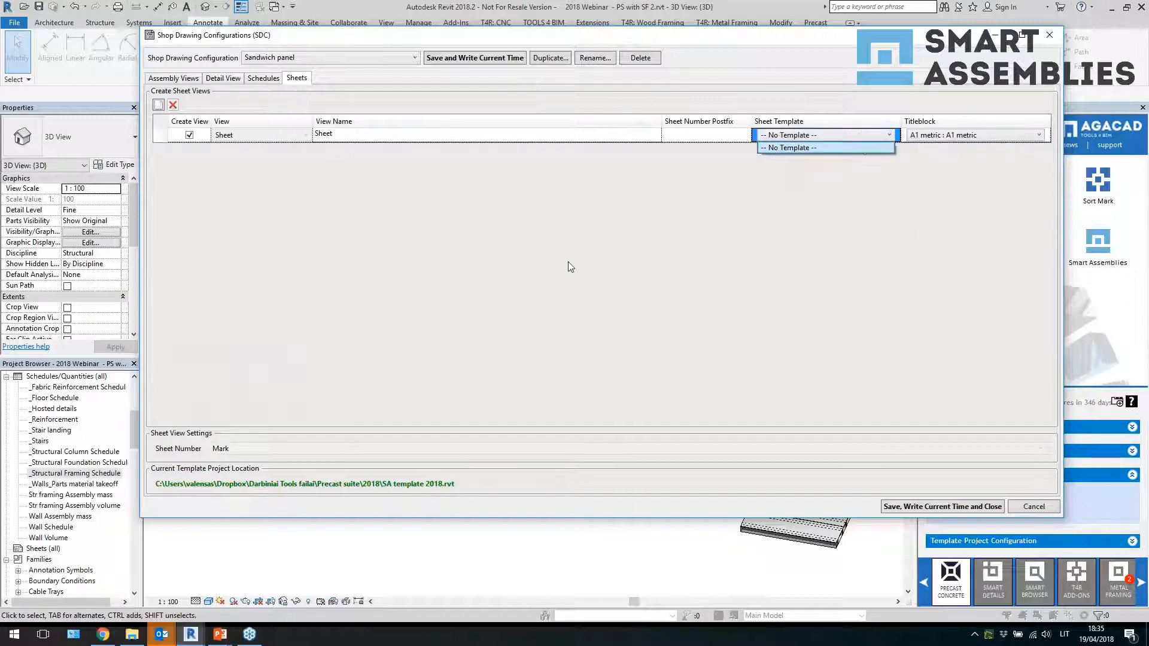
{"action": "left_click", "coordinate": [622, 235]}
{"action": "left_click", "coordinate": [1047, 36]}
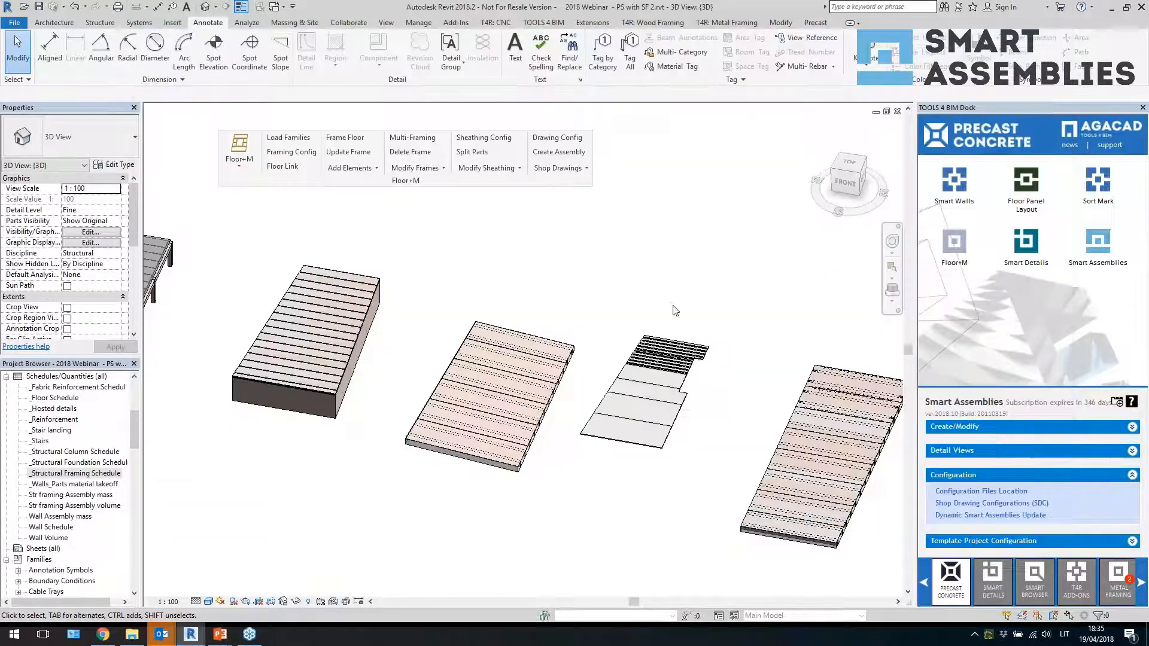
Select the two hollow-core slabs with openings and create assemblies for them using the HCS str framing configuration
{"action": "scroll", "coordinate": [508, 329], "scroll_direction": "down", "scroll_amount": 2}
{"action": "middle_click_drag", "start_coordinate": [387, 299], "coordinate": [668, 344]}
{"action": "scroll", "coordinate": [513, 343], "scroll_direction": "up", "scroll_amount": 3}
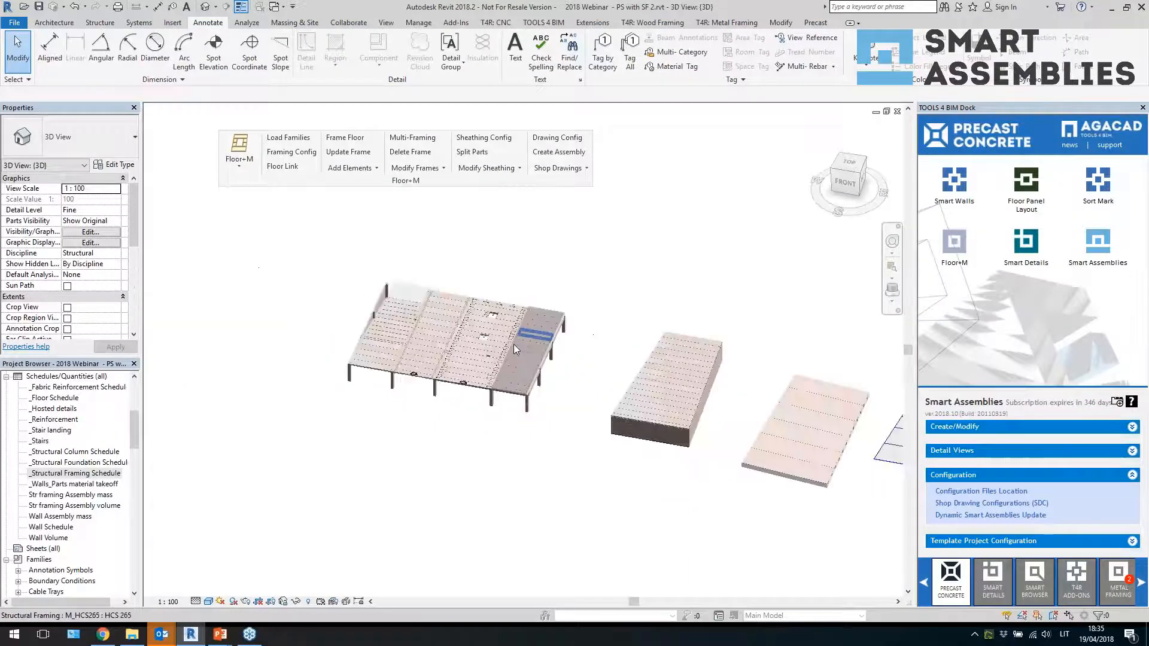
{"action": "scroll", "coordinate": [509, 281], "scroll_direction": "up", "scroll_amount": 5}
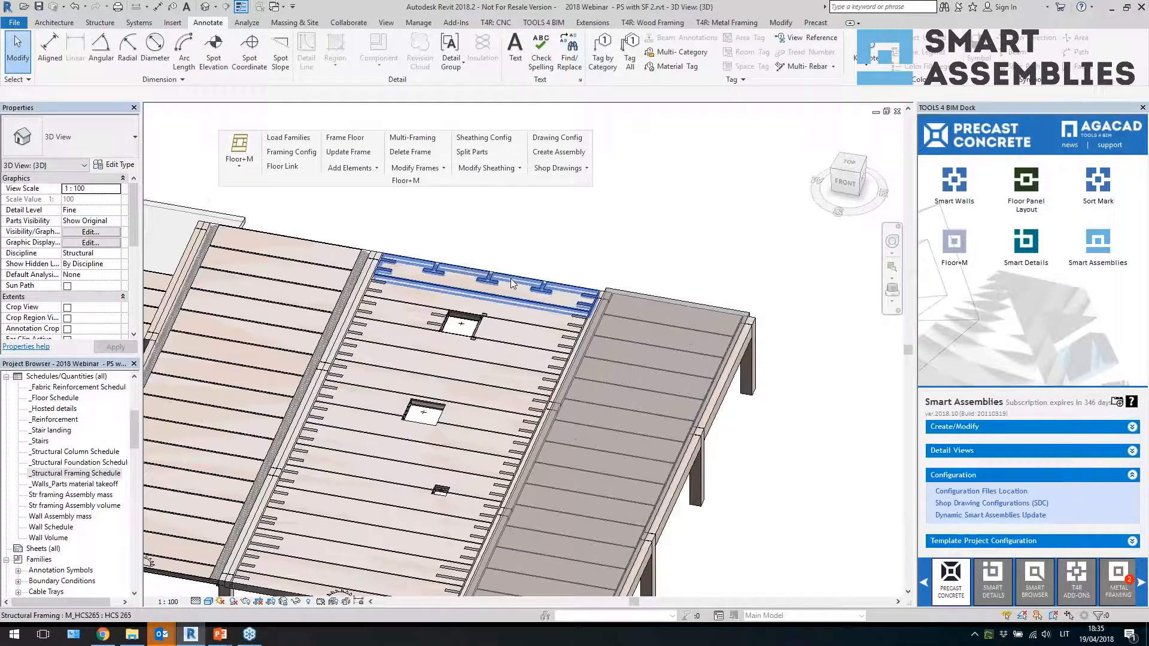
{"action": "left_click", "coordinate": [512, 281]}
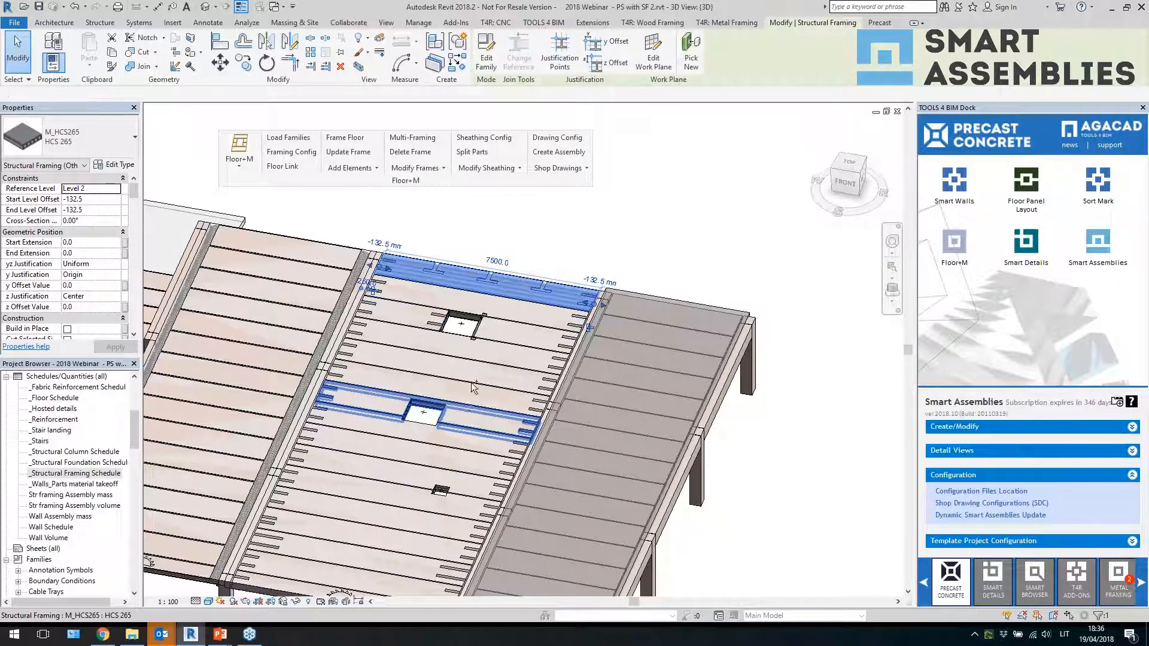
{"action": "left_click", "coordinate": [465, 406], "text": "ctrl"}
{"action": "scroll", "coordinate": [467, 300], "scroll_direction": "down", "scroll_amount": 3}
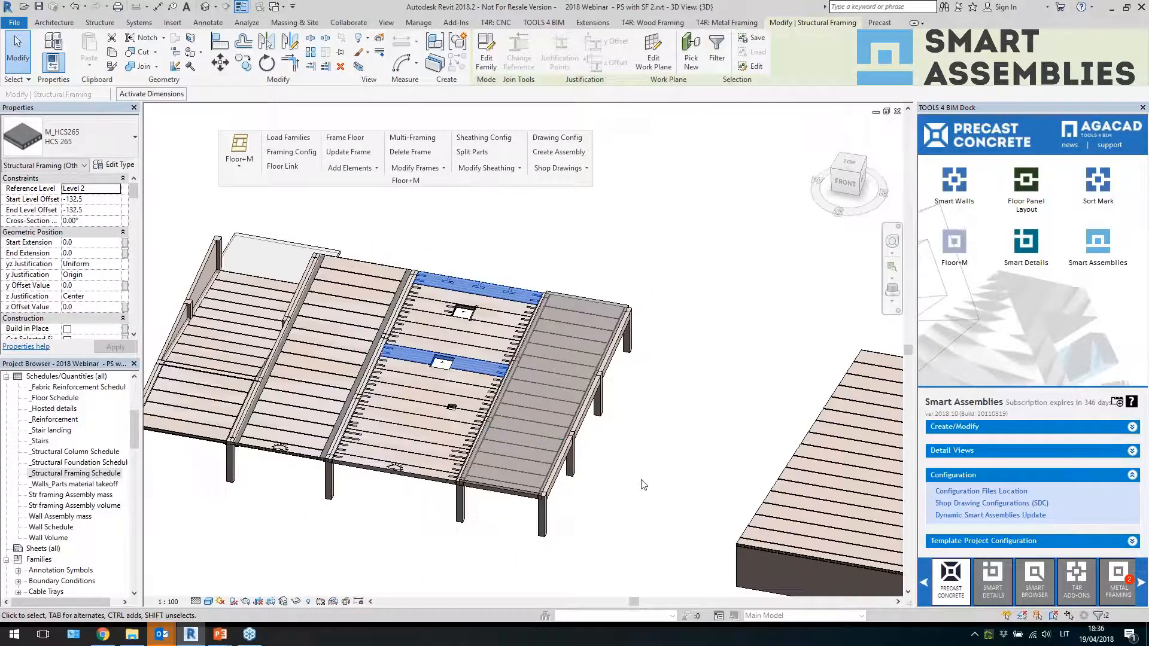
{"action": "left_click", "coordinate": [955, 427]}
{"action": "scroll", "coordinate": [324, 358], "scroll_direction": "down", "scroll_amount": 3}
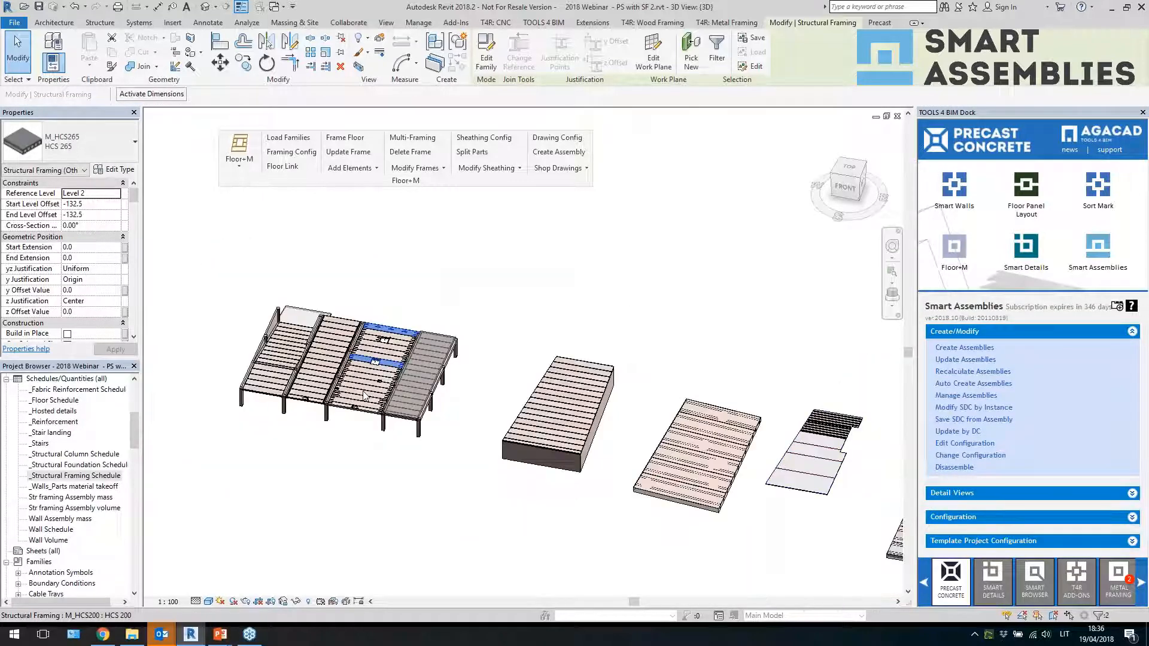
{"action": "scroll", "coordinate": [307, 370], "scroll_direction": "down", "scroll_amount": 3}
{"action": "scroll", "coordinate": [668, 424], "scroll_direction": "up", "scroll_amount": 3}
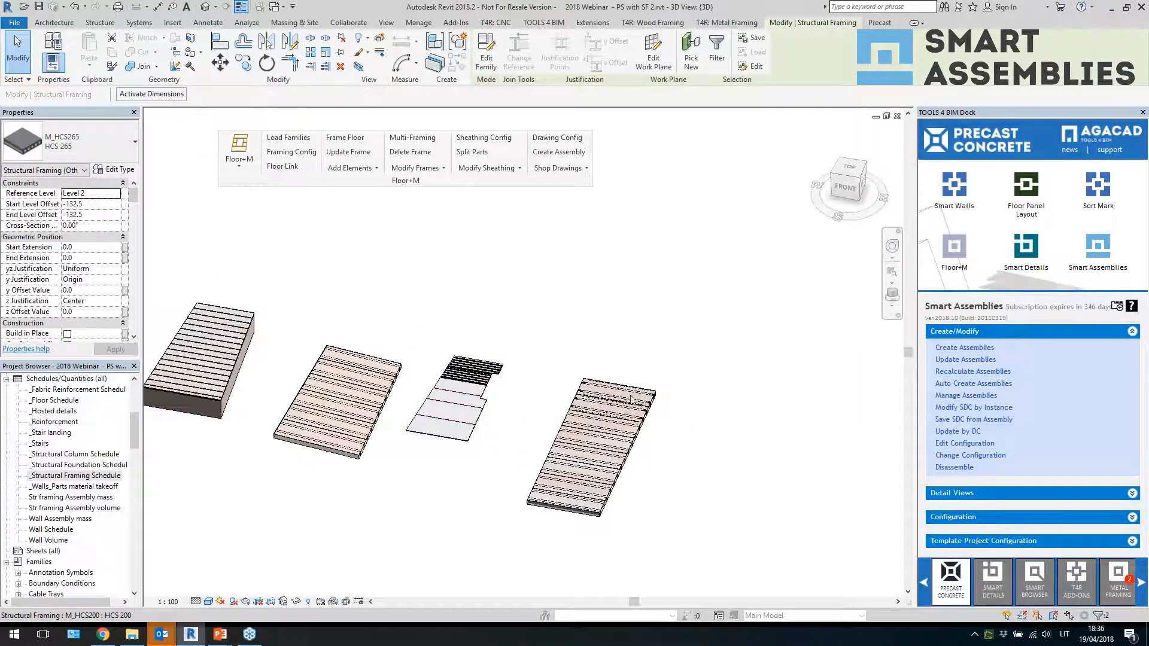
{"action": "scroll", "coordinate": [700, 407], "scroll_direction": "down", "scroll_amount": 3}
{"action": "scroll", "coordinate": [316, 363], "scroll_direction": "up", "scroll_amount": 5}
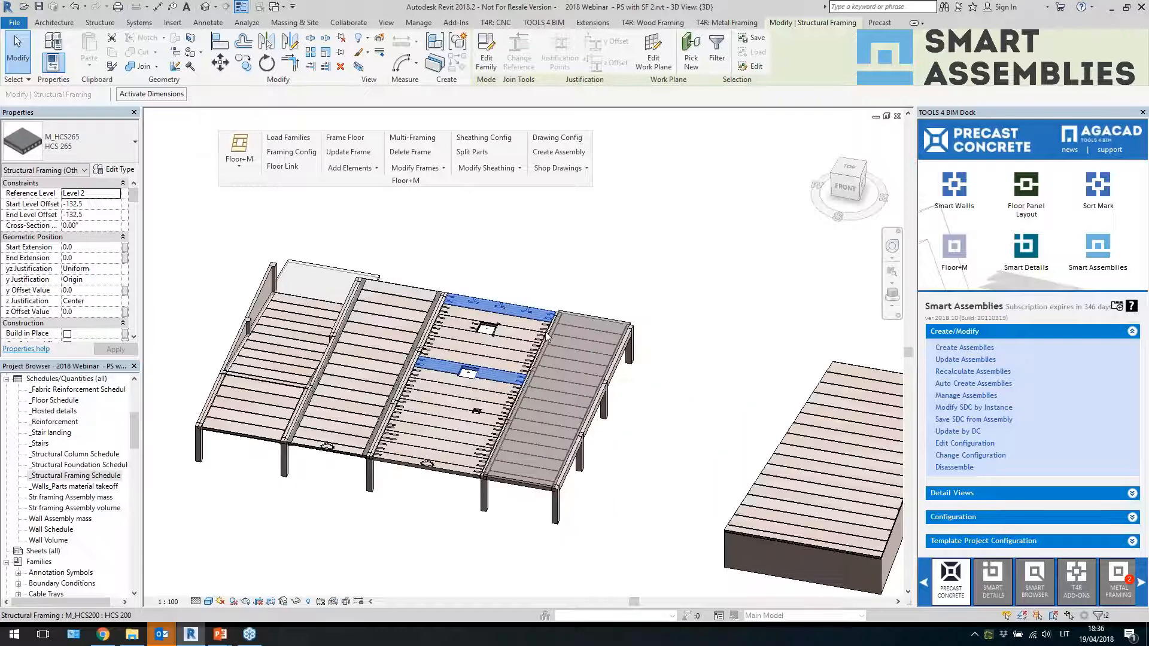
{"action": "left_click", "coordinate": [743, 280]}
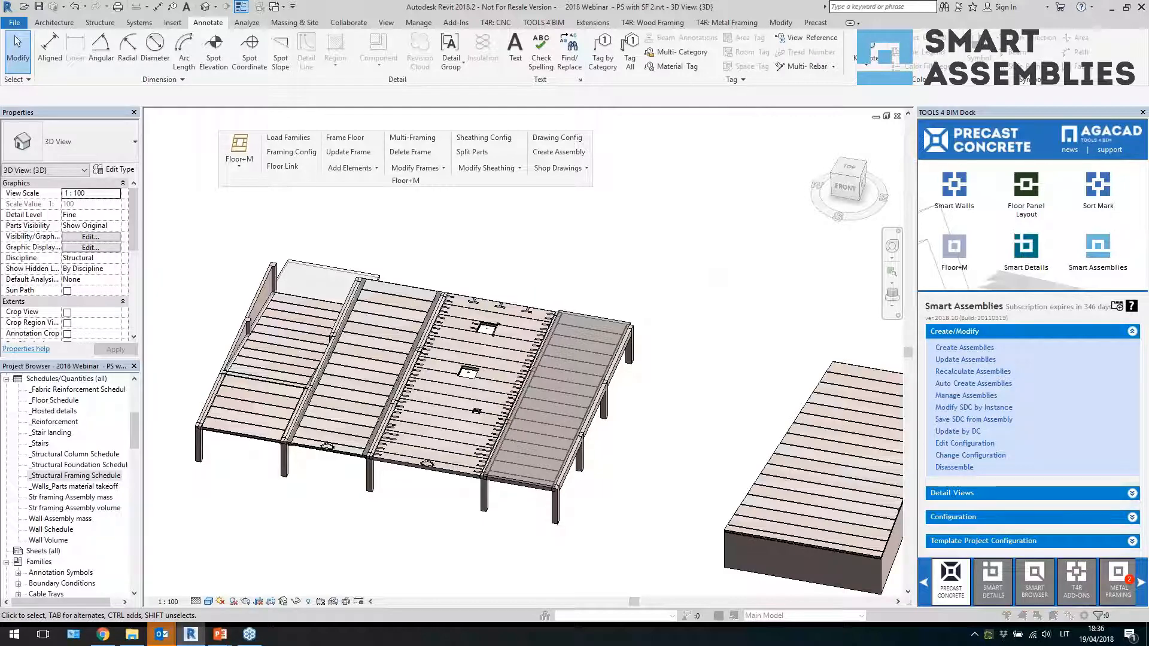
{"action": "left_click", "coordinate": [581, 280]}
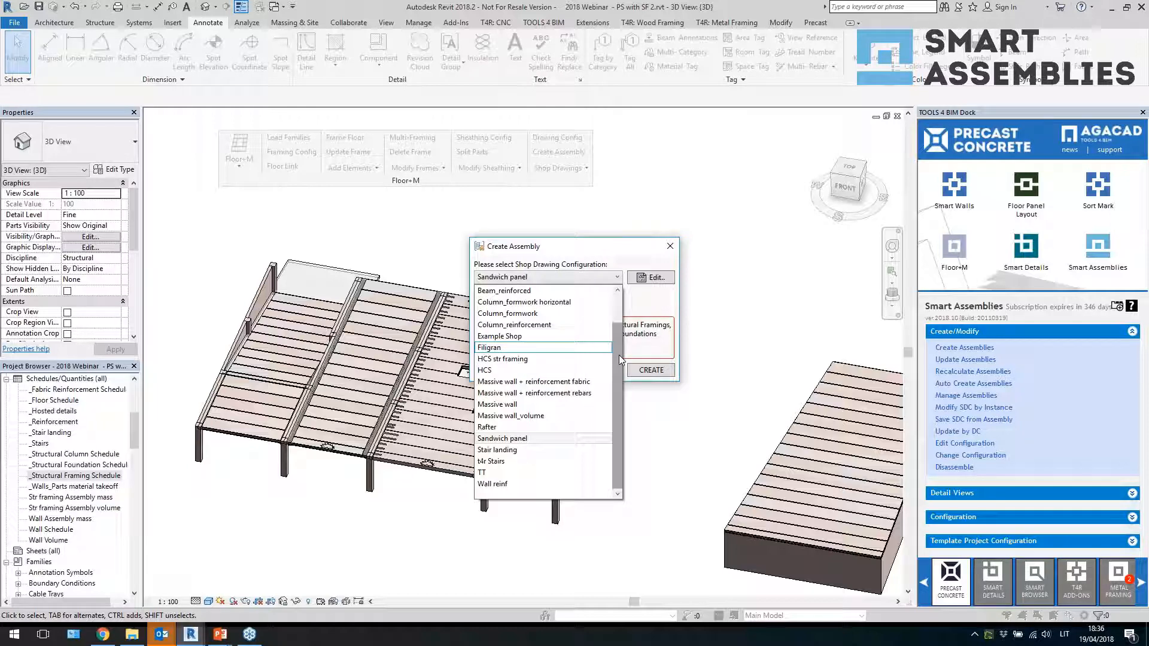
{"action": "left_click", "coordinate": [512, 359]}
{"action": "left_click", "coordinate": [651, 369]}
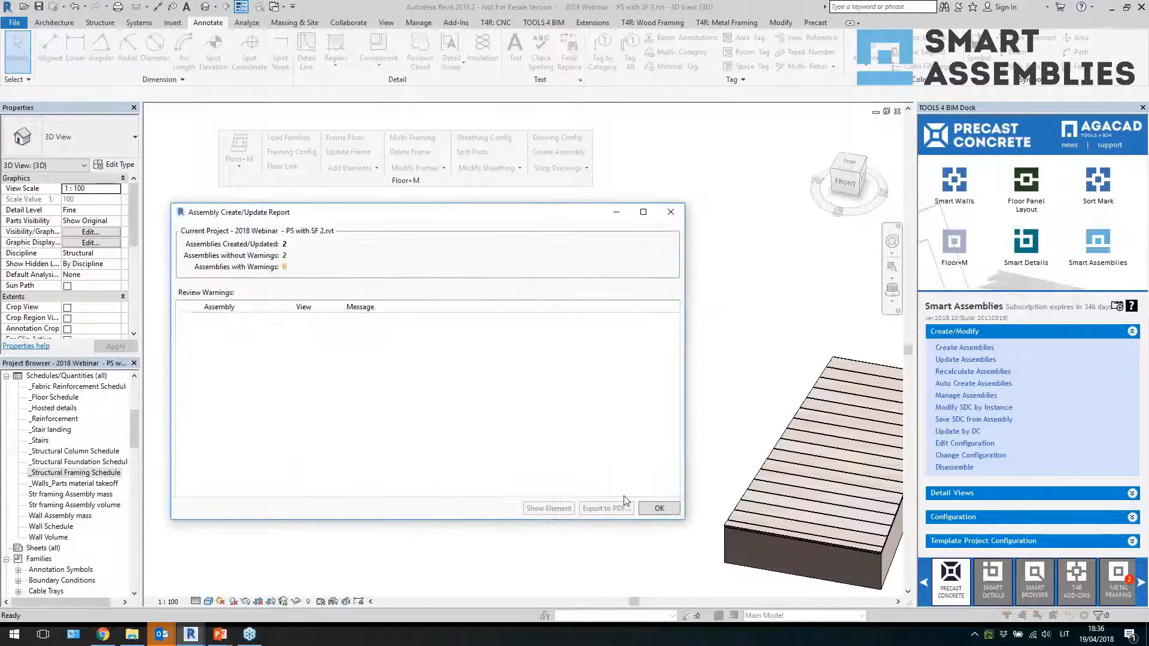
{"action": "left_click", "coordinate": [657, 507]}
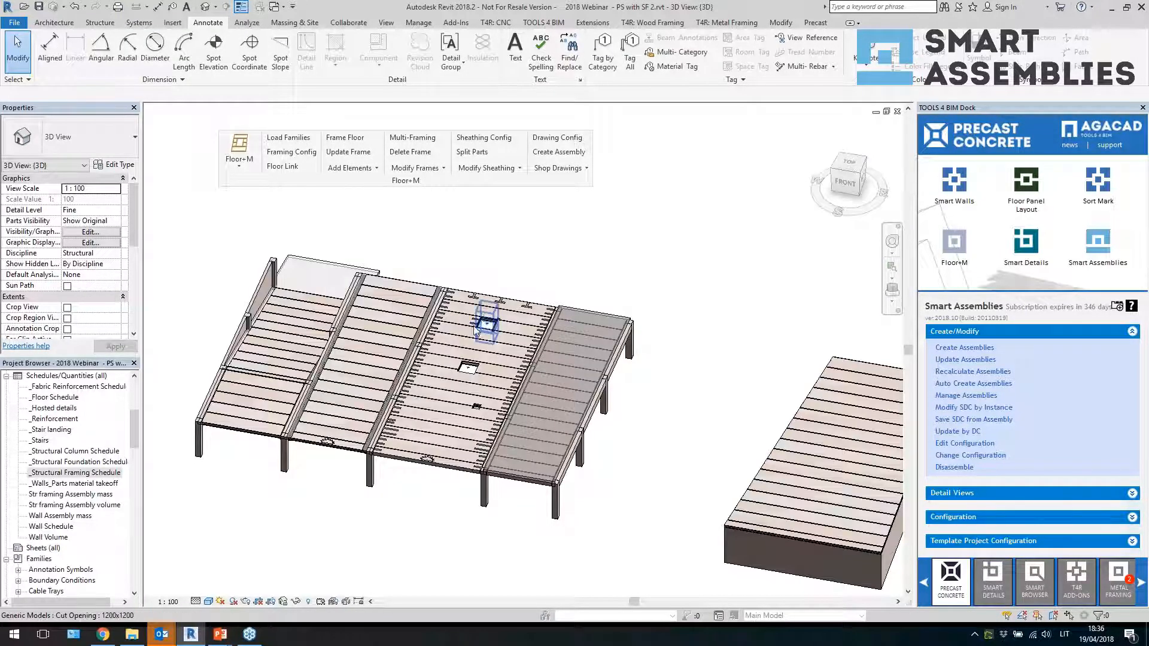
Inspect the created slab assemblies and open the generated sheet for assembly HCS-9
{"action": "scroll", "coordinate": [442, 380], "scroll_direction": "up", "scroll_amount": 3}
{"action": "left_click", "coordinate": [491, 247]}
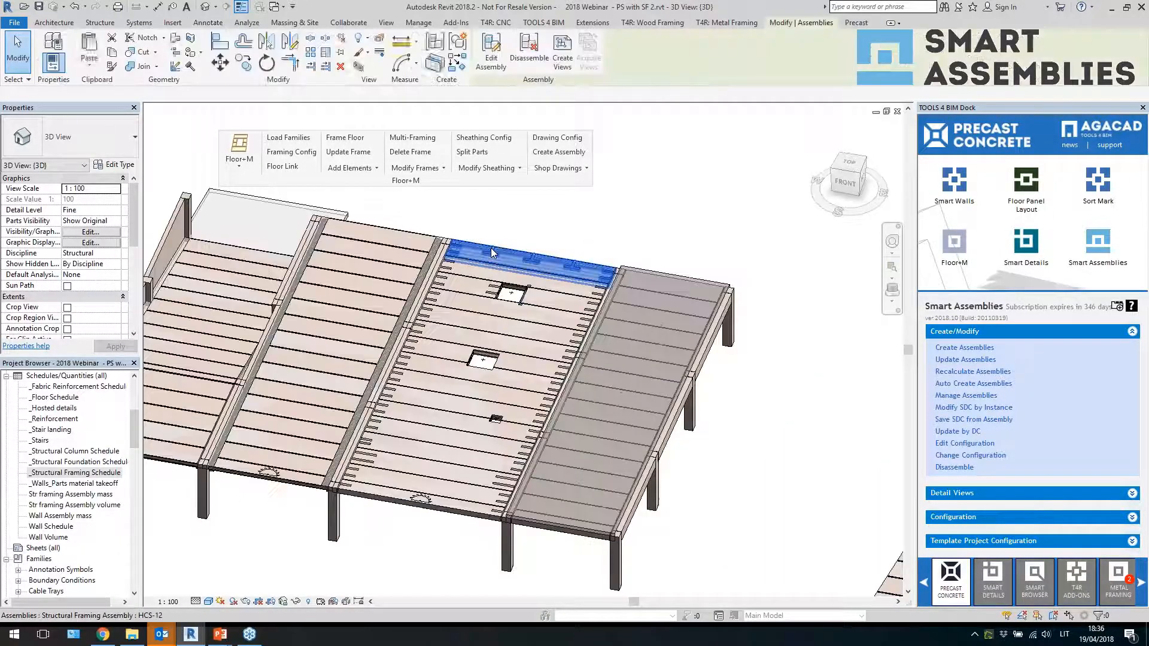
{"action": "left_click", "coordinate": [464, 364]}
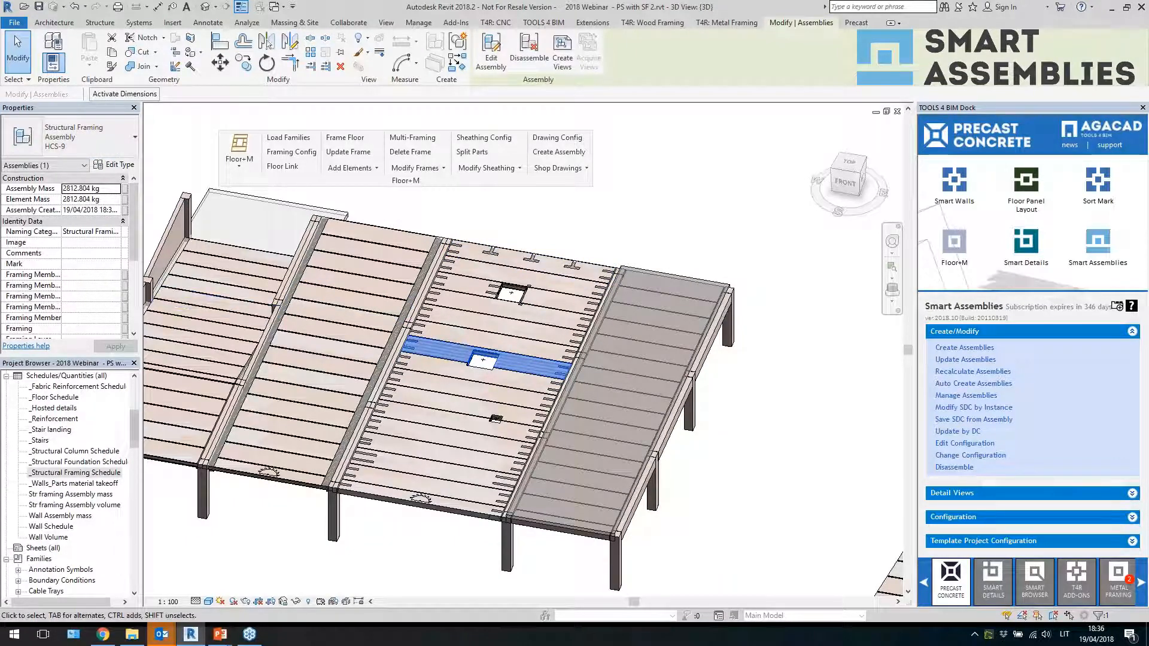
{"action": "left_click_drag", "start_coordinate": [134, 435], "coordinate": [134, 579]}
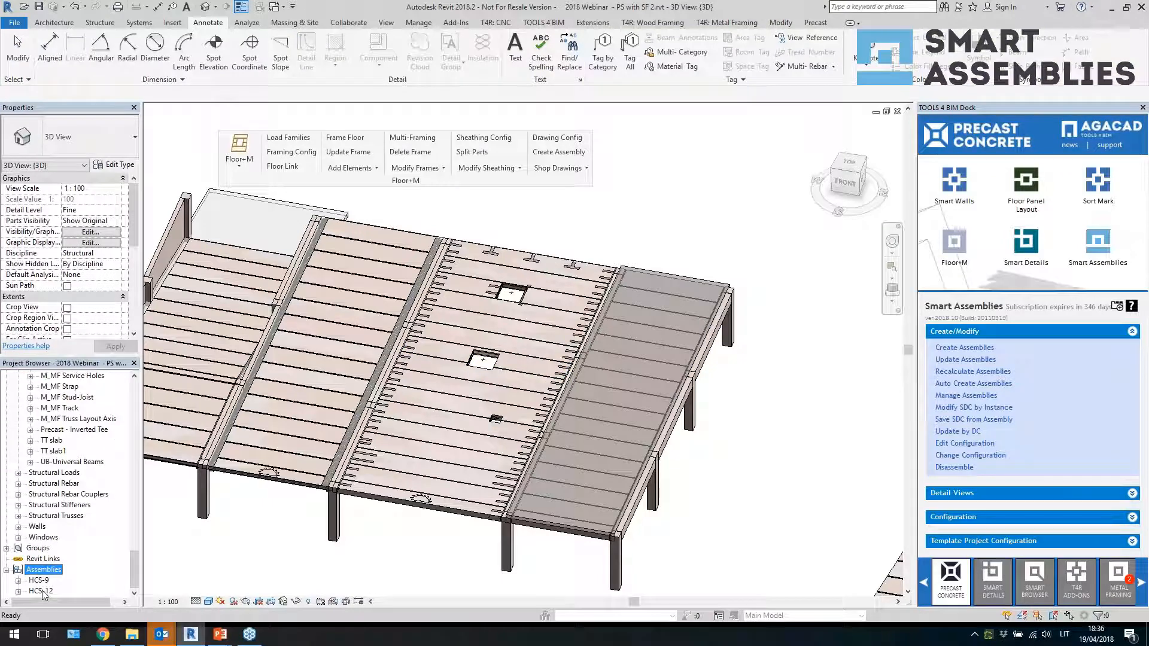
{"action": "double_click", "coordinate": [40, 590]}
{"action": "double_click", "coordinate": [41, 506]}
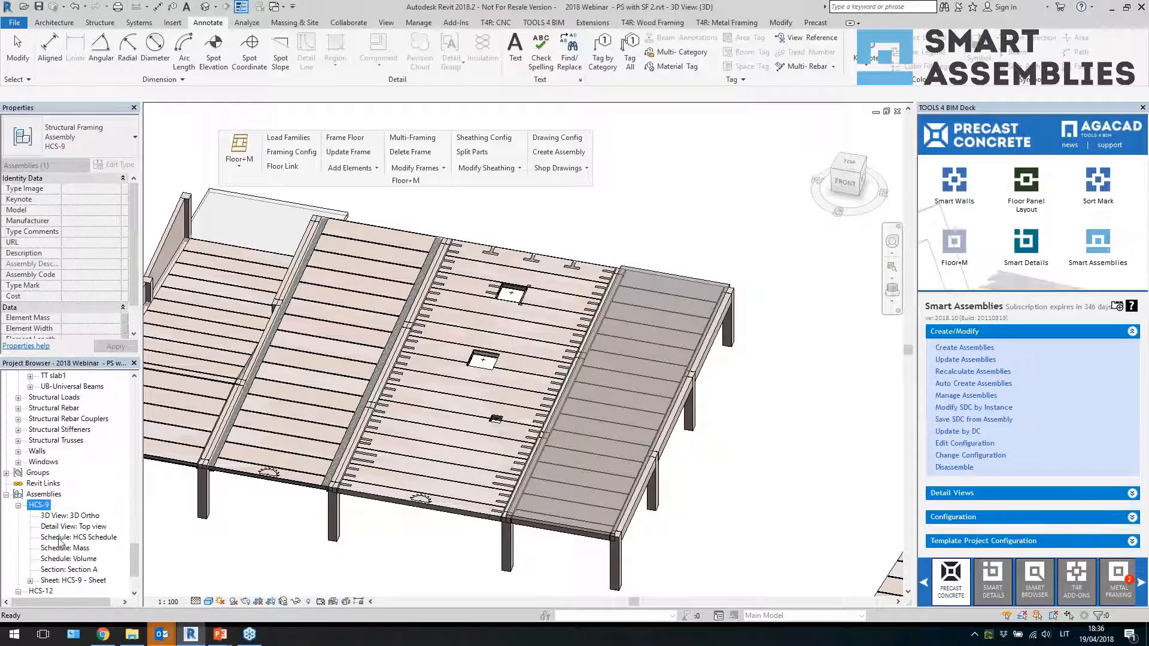
{"action": "double_click", "coordinate": [66, 580]}
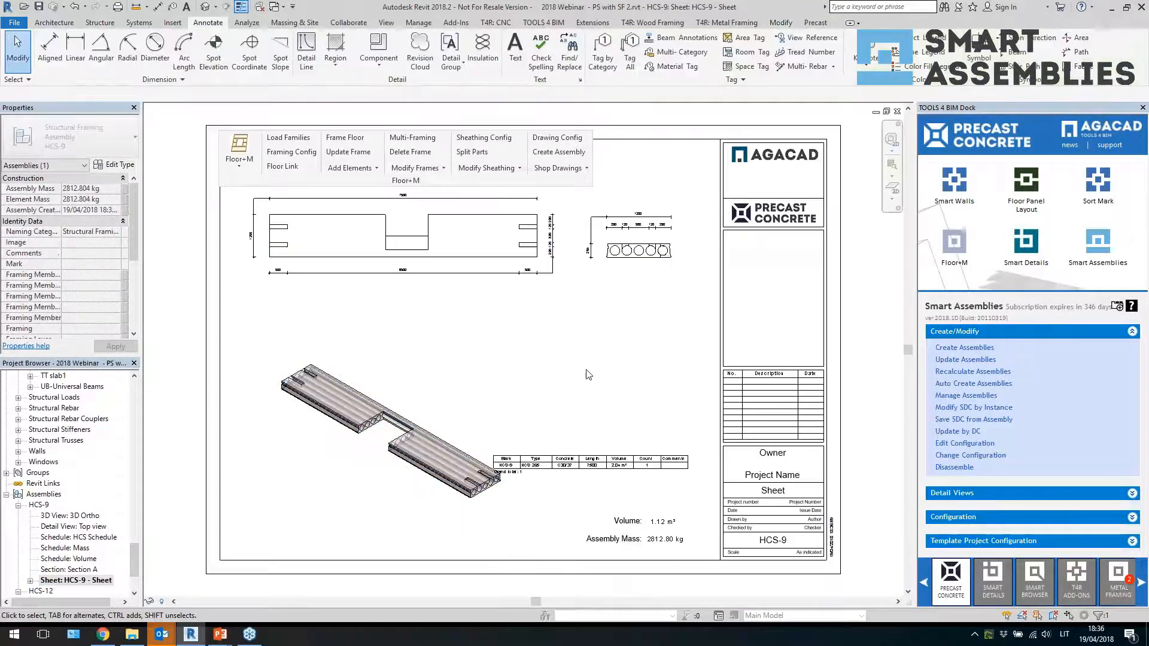
Examine the HCS-9 sheet's viewports, schedule table and assembly mass annotation
{"action": "left_click", "coordinate": [454, 422]}
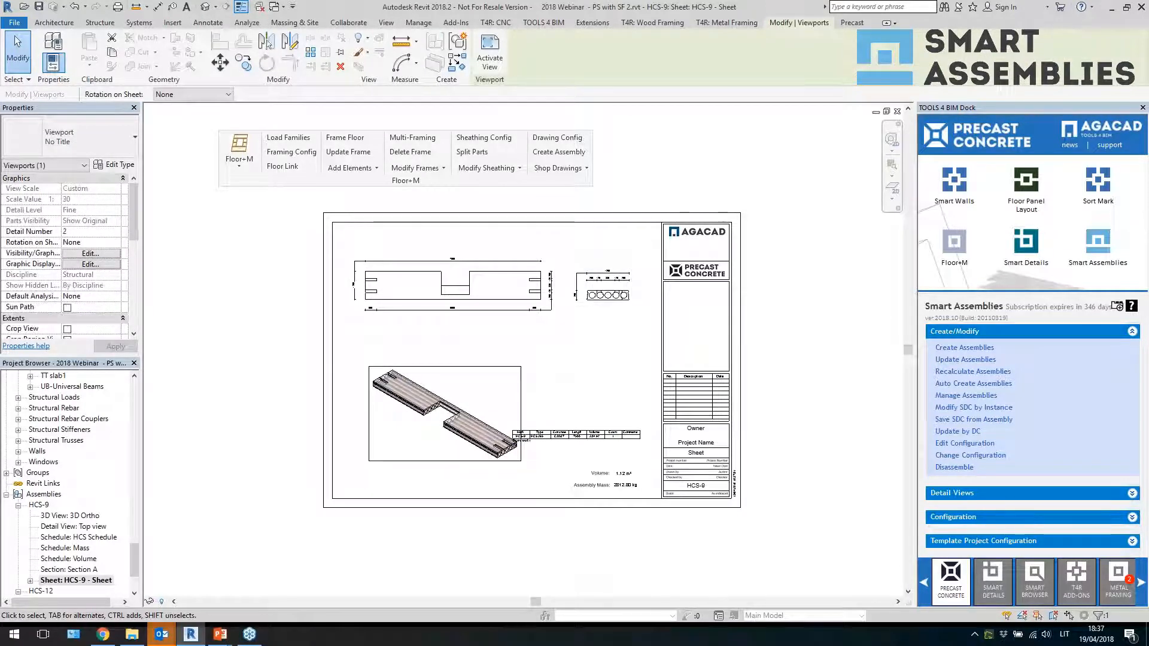
{"action": "key", "text": "Escape"}
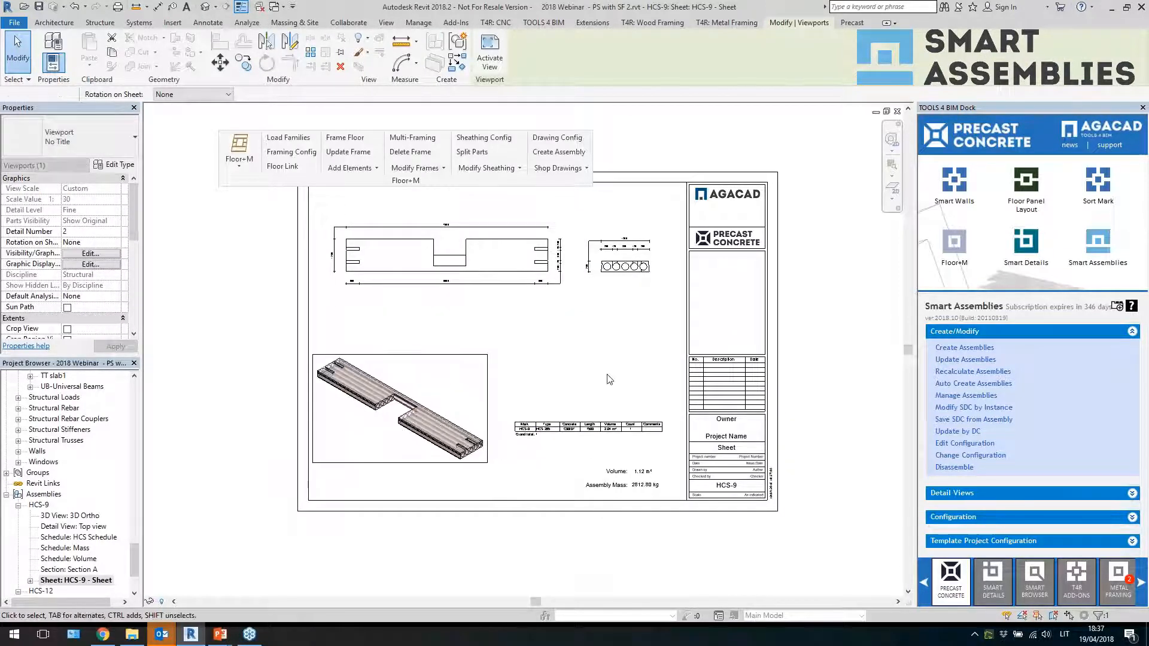
{"action": "scroll", "coordinate": [539, 488], "scroll_direction": "up", "scroll_amount": 2}
{"action": "scroll", "coordinate": [713, 492], "scroll_direction": "up", "scroll_amount": 4}
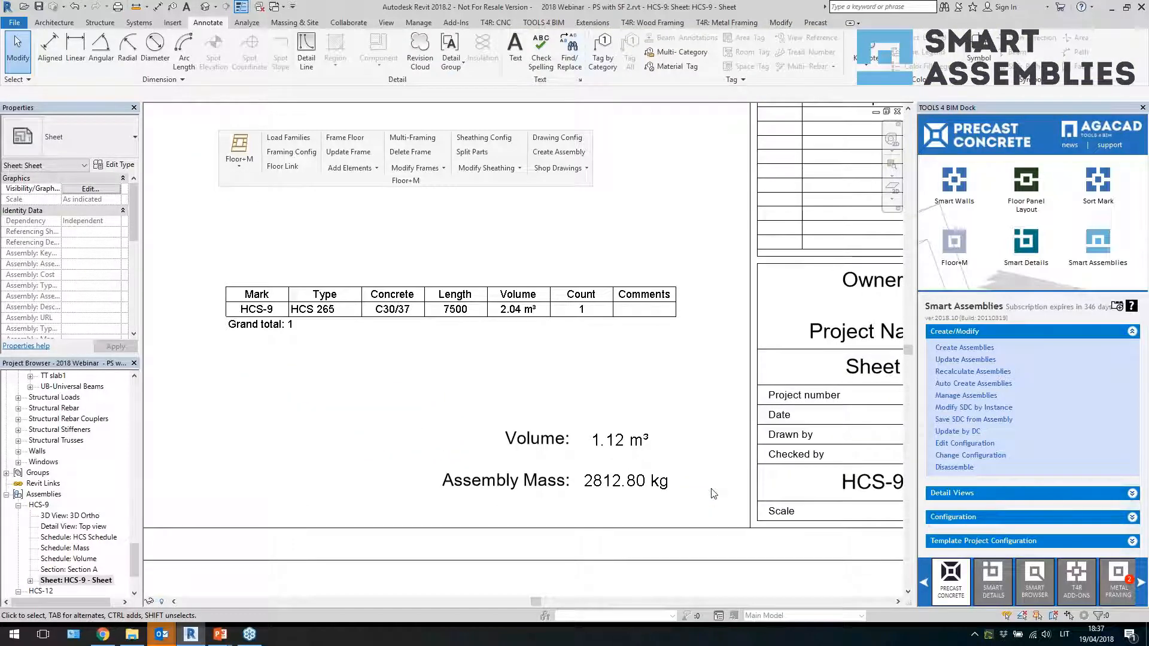
{"action": "left_click", "coordinate": [495, 327]}
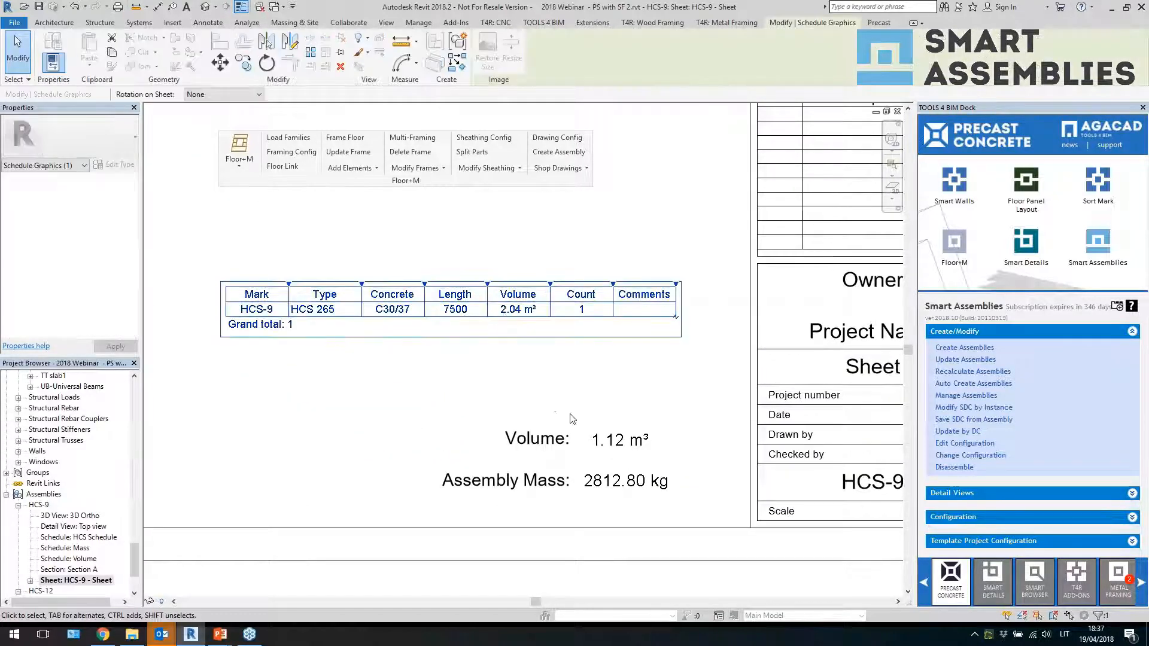
{"action": "left_click", "coordinate": [616, 441]}
{"action": "left_click", "coordinate": [625, 482]}
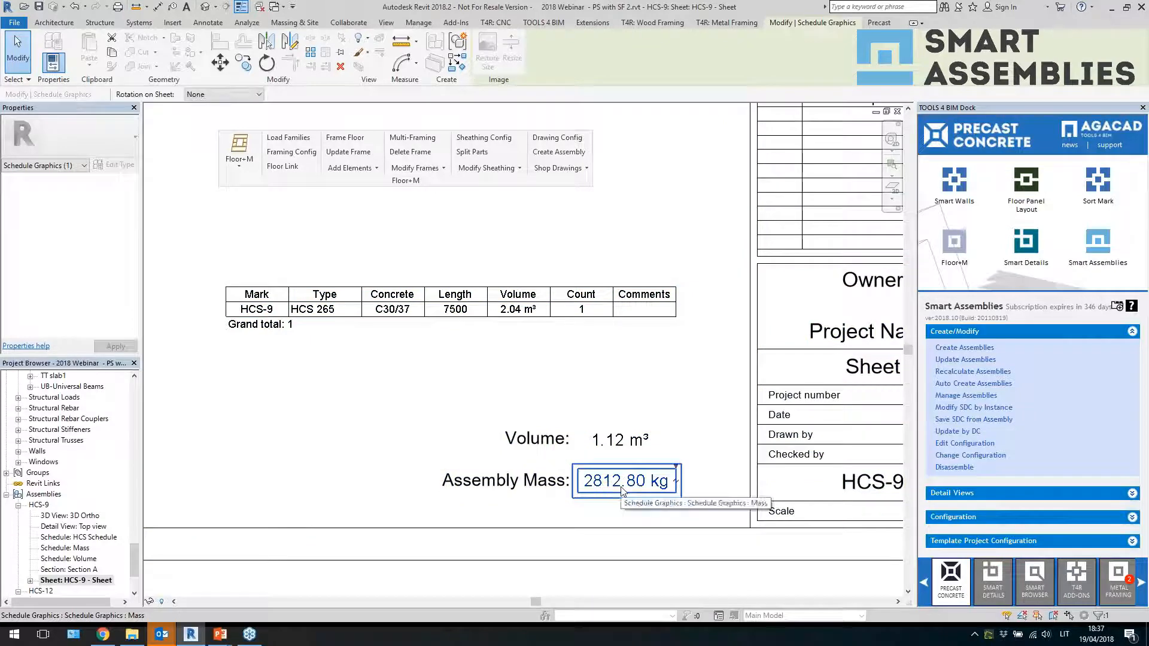
{"action": "key", "text": "Escape"}
{"action": "scroll", "coordinate": [672, 392], "scroll_direction": "down", "scroll_amount": 3}
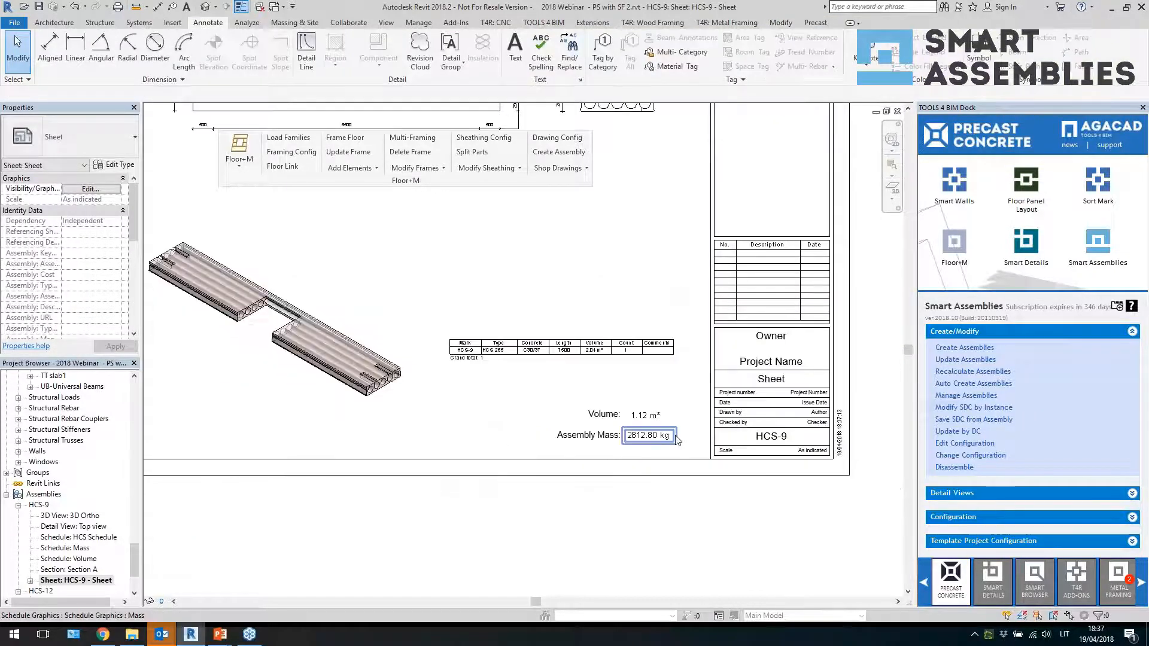
Open the generated sheet for assembly HCS-12 and examine its dimensioned slab view
{"action": "left_click", "coordinate": [42, 591]}
{"action": "left_click", "coordinate": [18, 591]}
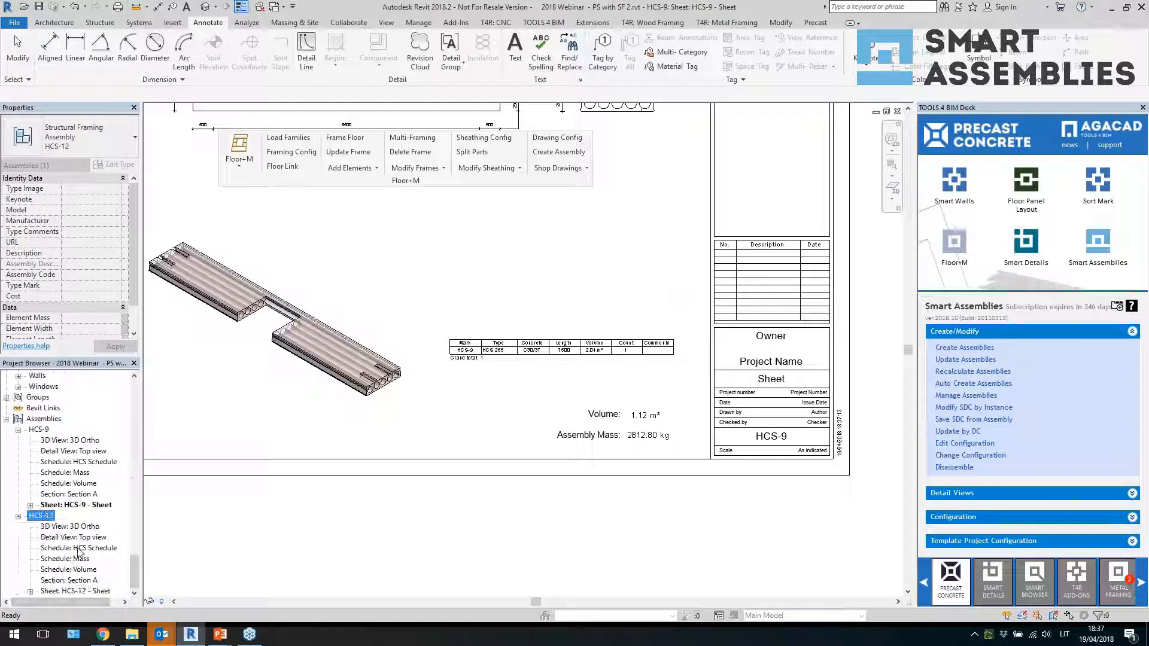
{"action": "double_click", "coordinate": [74, 591]}
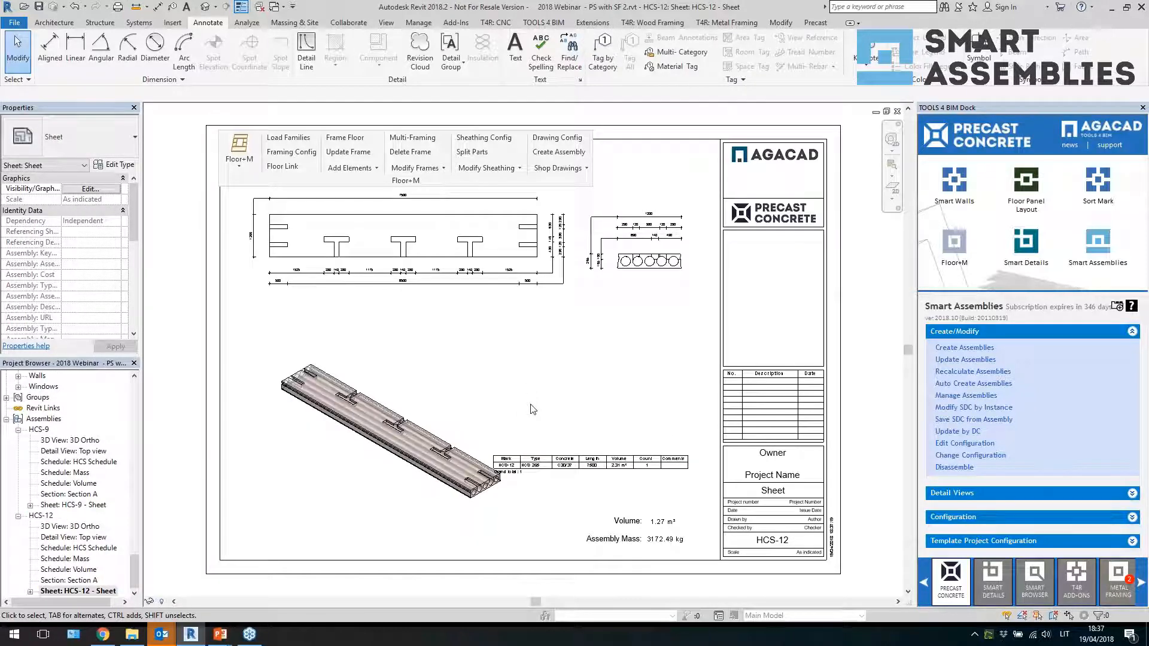
{"action": "scroll", "coordinate": [273, 226], "scroll_direction": "up", "scroll_amount": 3}
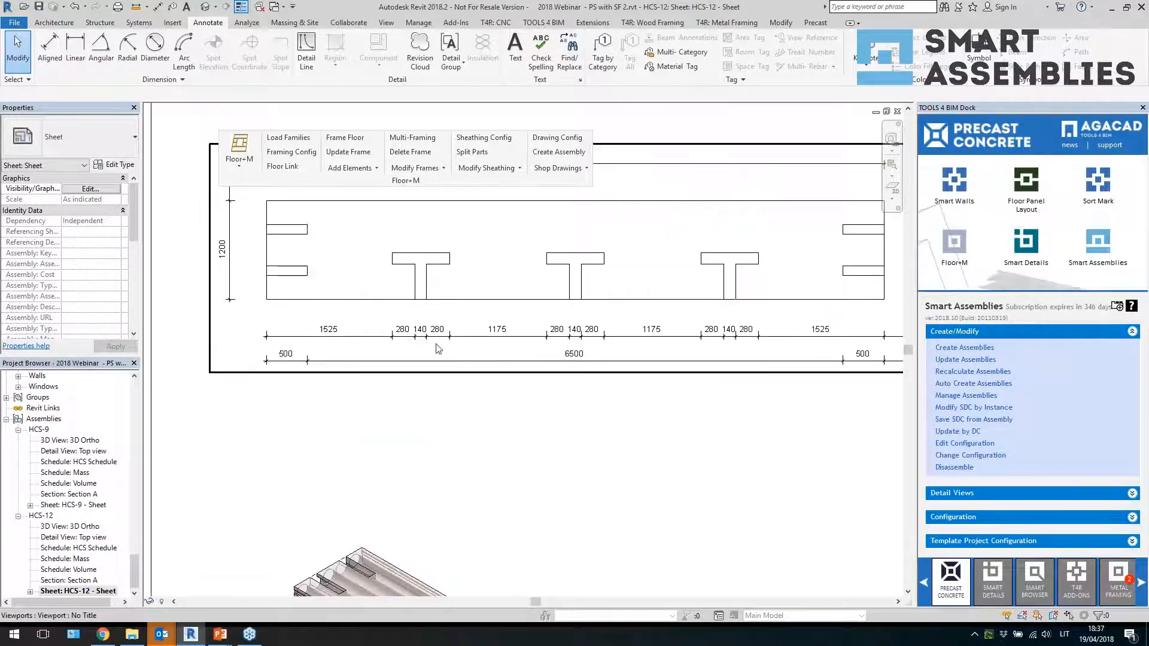
Activate the HCS-12 slab viewport on the sheet and inspect its chained and overall dimension strings
{"action": "double_click", "coordinate": [427, 321]}
{"action": "scroll", "coordinate": [509, 329], "scroll_direction": "down", "scroll_amount": 2}
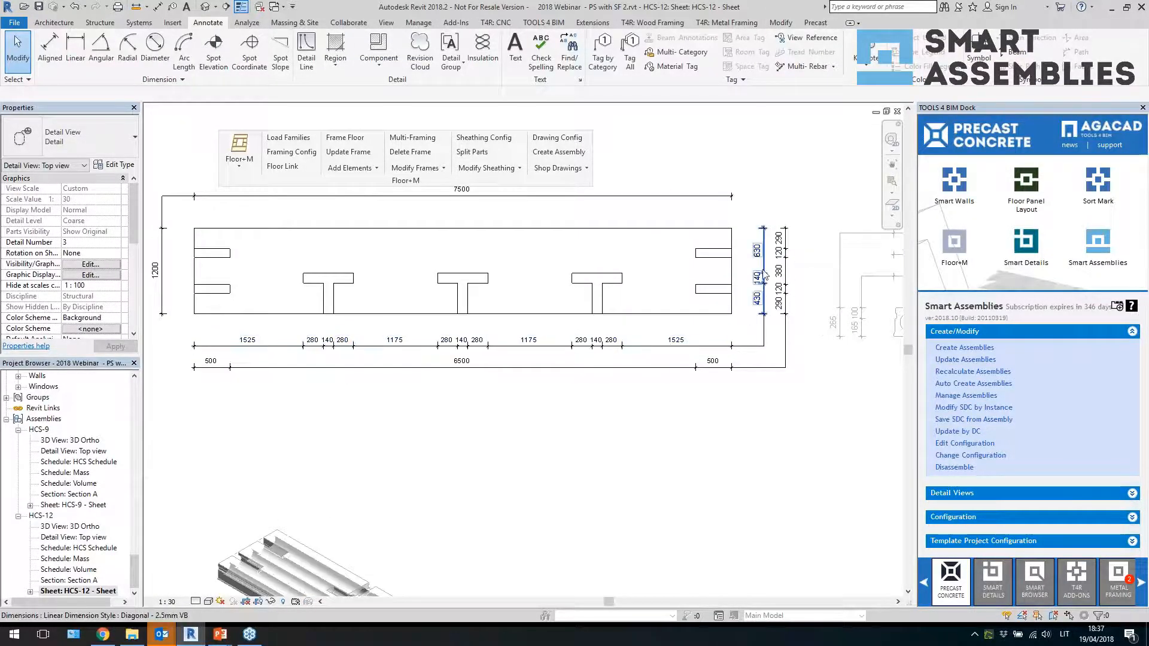
{"action": "scroll", "coordinate": [748, 290], "scroll_direction": "up", "scroll_amount": 1}
{"action": "left_click", "coordinate": [790, 281]}
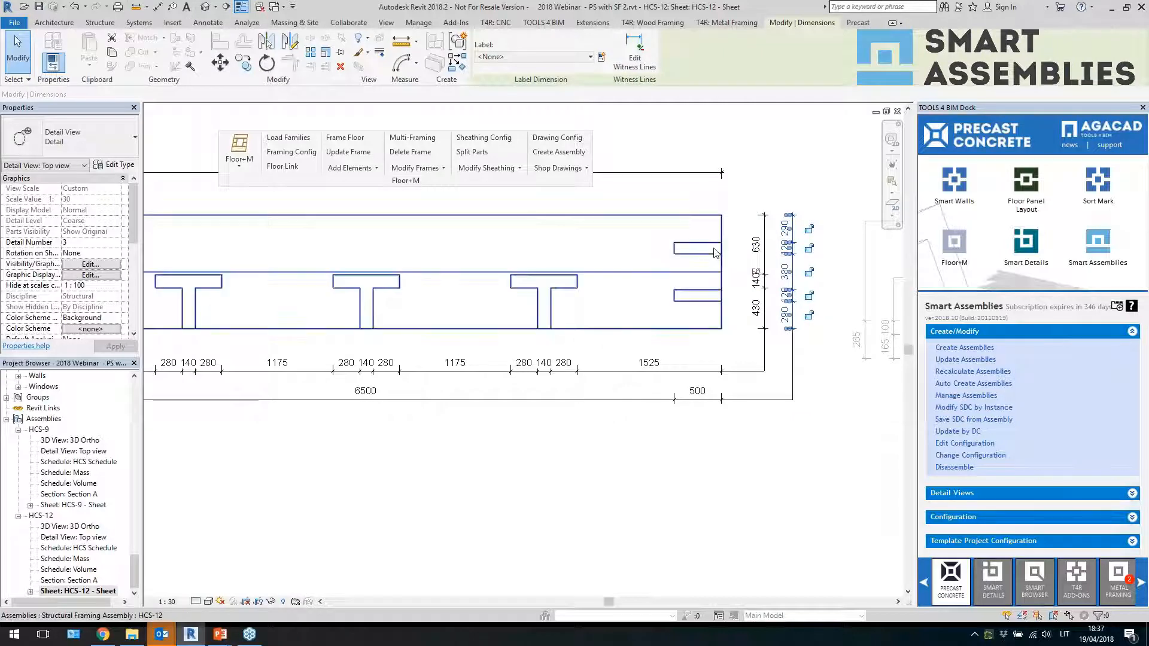
{"action": "scroll", "coordinate": [718, 340], "scroll_direction": "down", "scroll_amount": 4}
{"action": "scroll", "coordinate": [646, 360], "scroll_direction": "down", "scroll_amount": 3}
{"action": "left_click", "coordinate": [385, 357]}
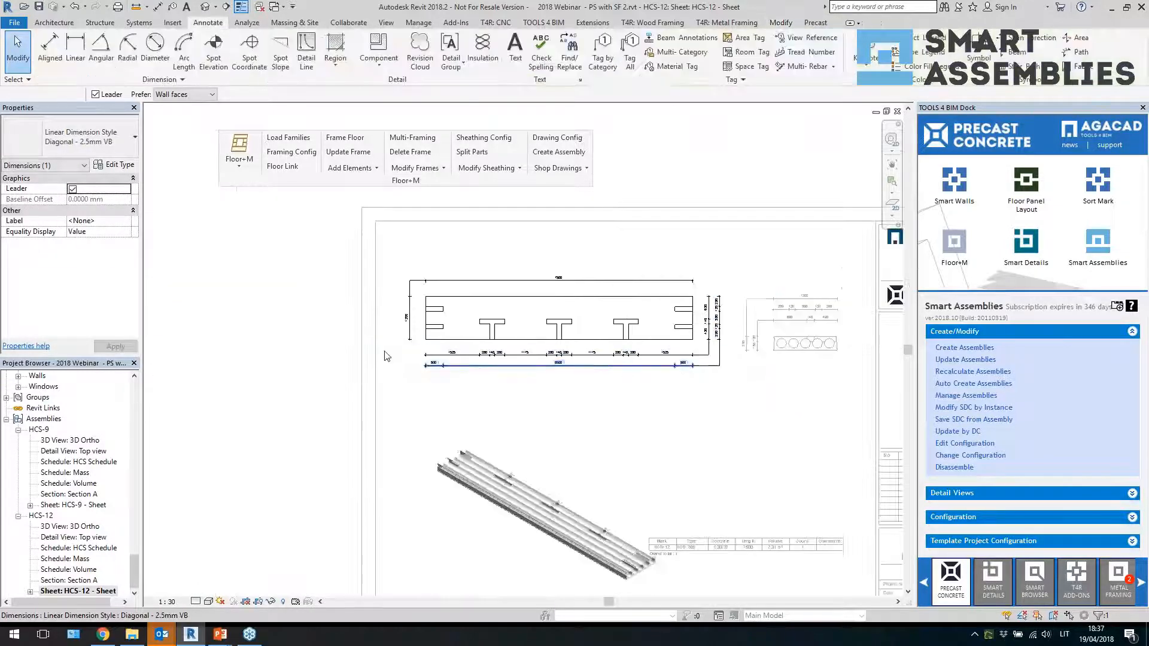
{"action": "scroll", "coordinate": [310, 339], "scroll_direction": "down", "scroll_amount": 2}
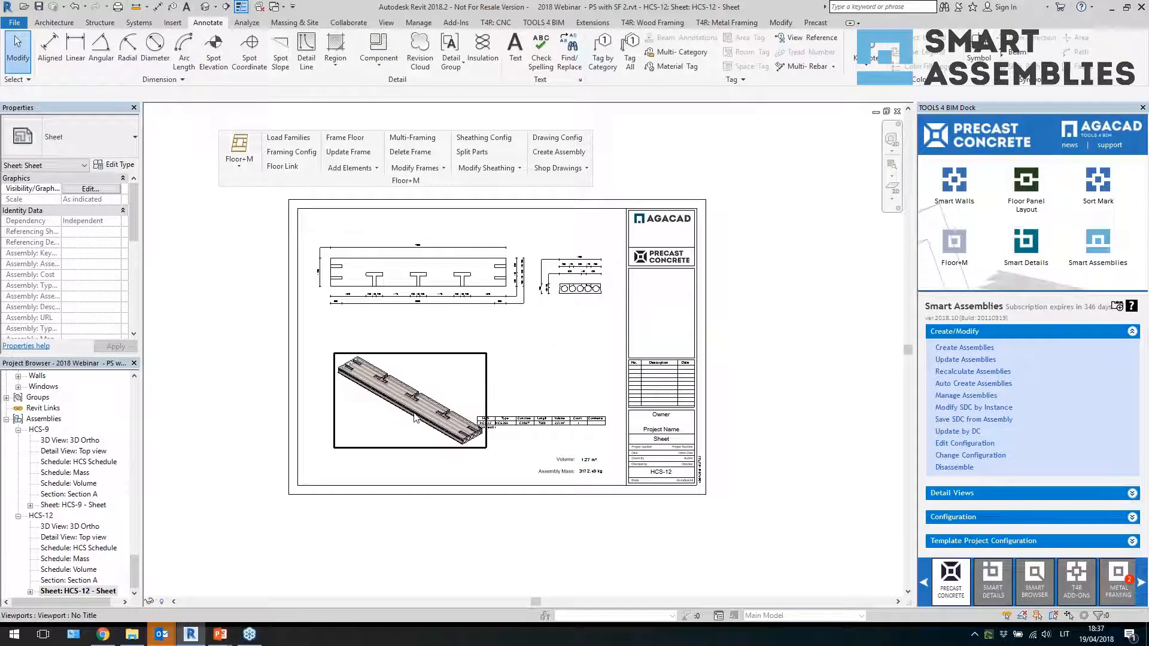
{"action": "left_click", "coordinate": [516, 384]}
{"action": "key", "text": "Escape"}
Zoom into the HCS-12 sheet's schedule table and its volume and assembly mass annotations
{"action": "scroll", "coordinate": [401, 433], "scroll_direction": "up", "scroll_amount": 1}
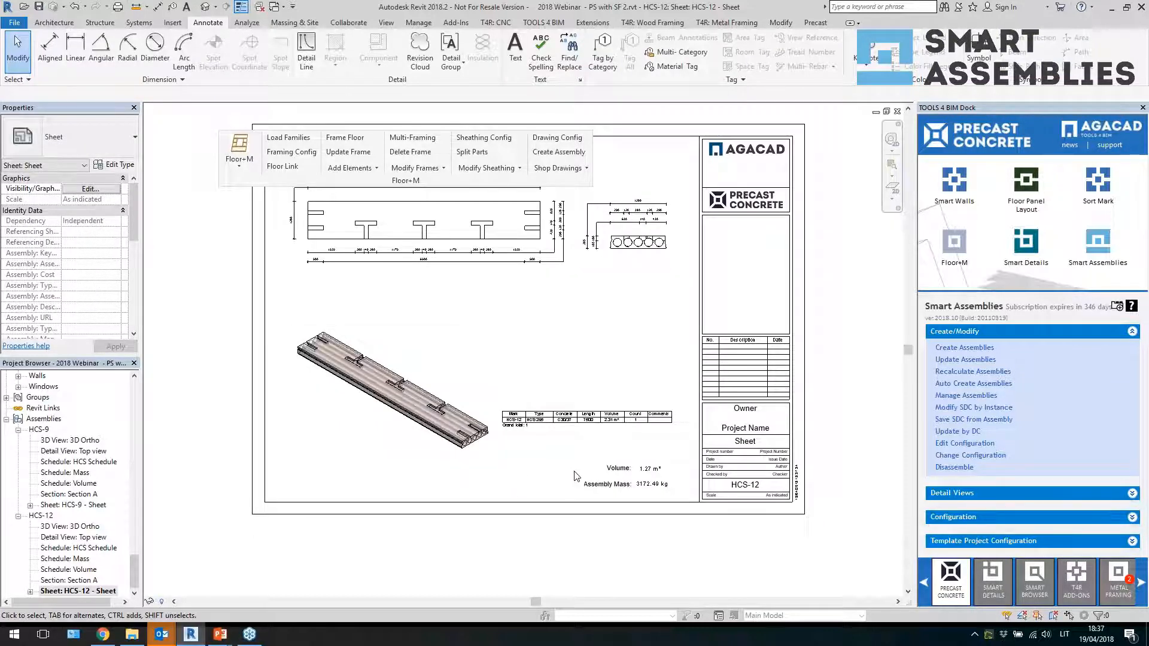
{"action": "scroll", "coordinate": [569, 472], "scroll_direction": "down", "scroll_amount": 1}
{"action": "scroll", "coordinate": [642, 474], "scroll_direction": "up", "scroll_amount": 1}
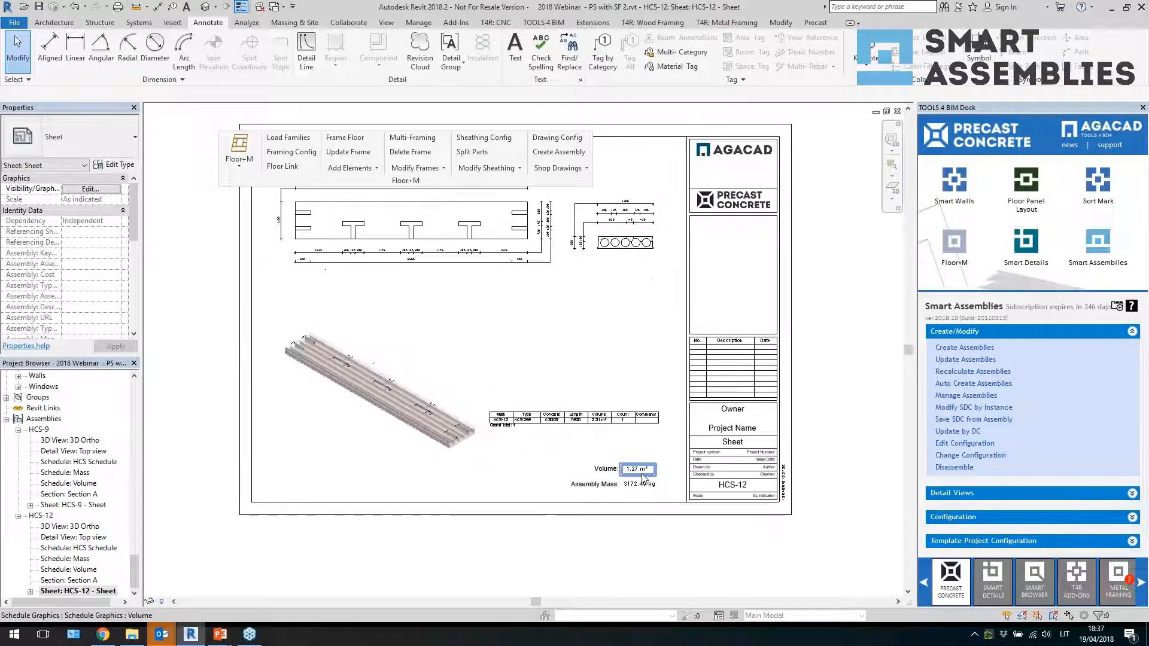
{"action": "scroll", "coordinate": [633, 519], "scroll_direction": "up", "scroll_amount": 2}
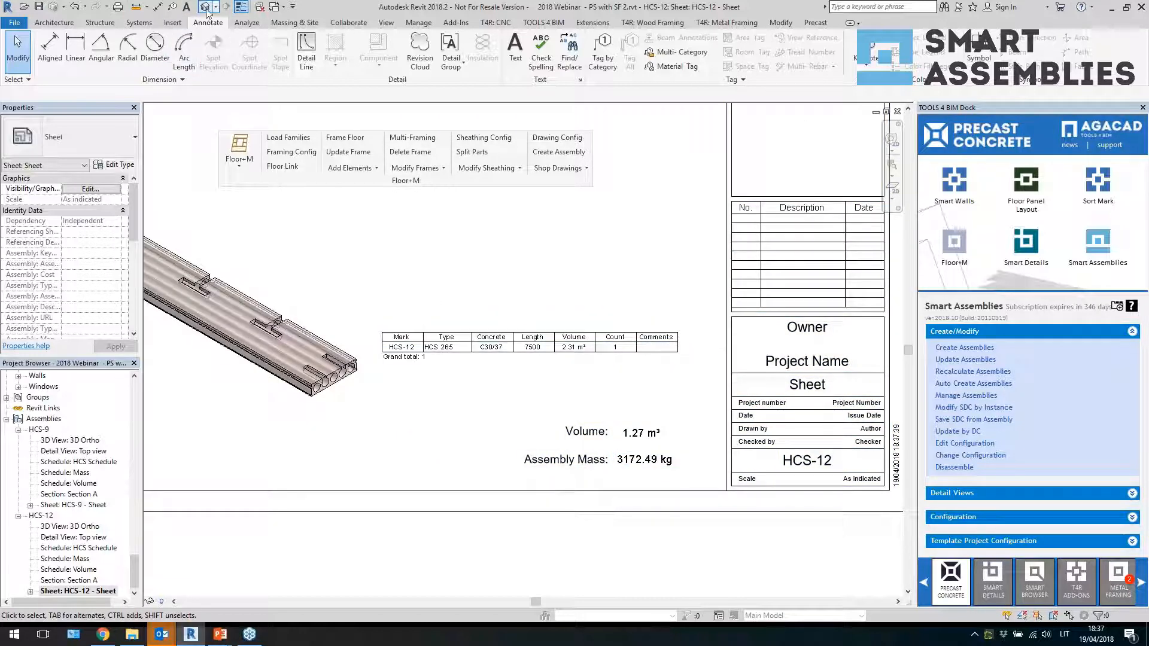
Switch to the 3D view and inspect the HCS-12 assembly's mass properties
{"action": "left_click", "coordinate": [651, 364]}
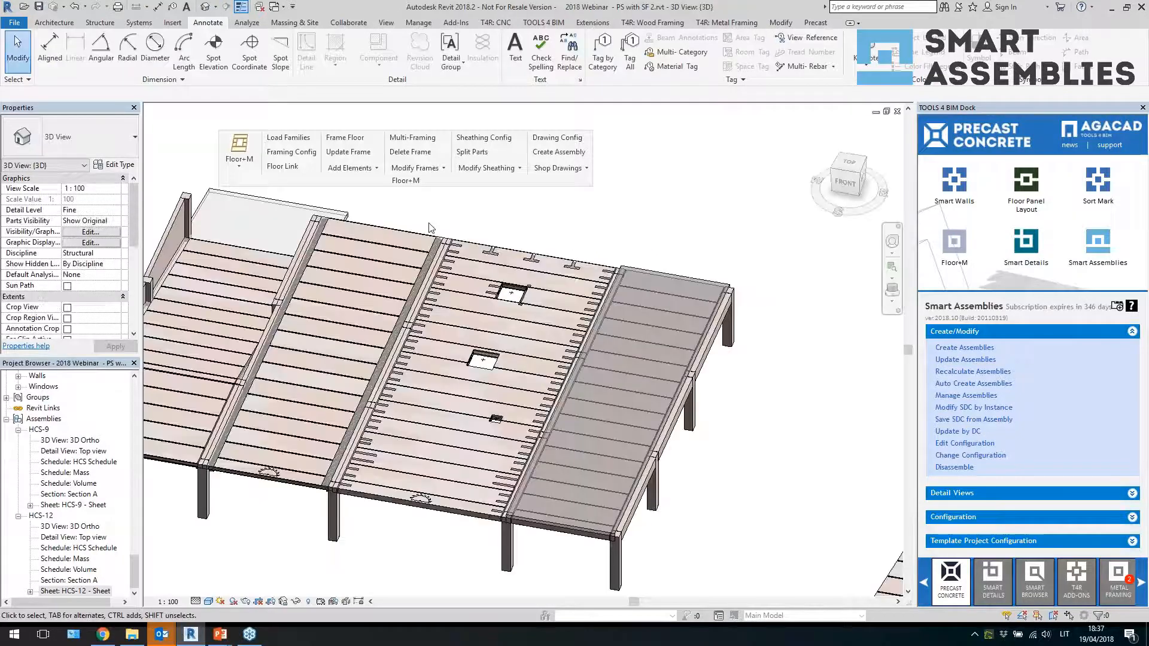
{"action": "left_click", "coordinate": [526, 263]}
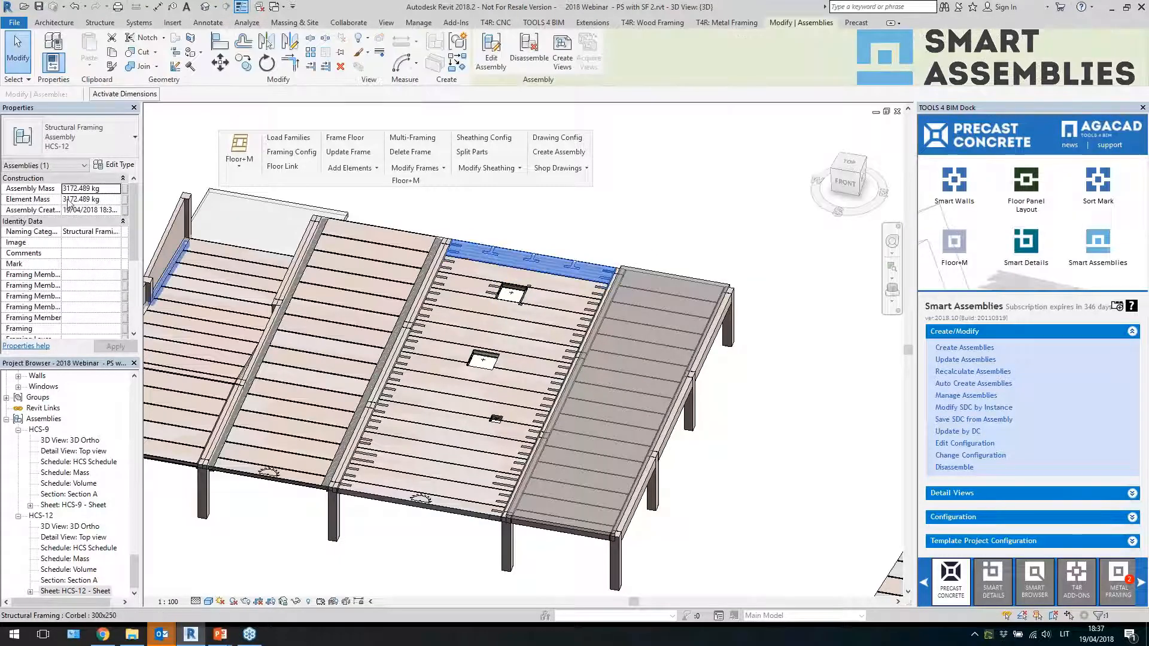
{"action": "left_click", "coordinate": [107, 188]}
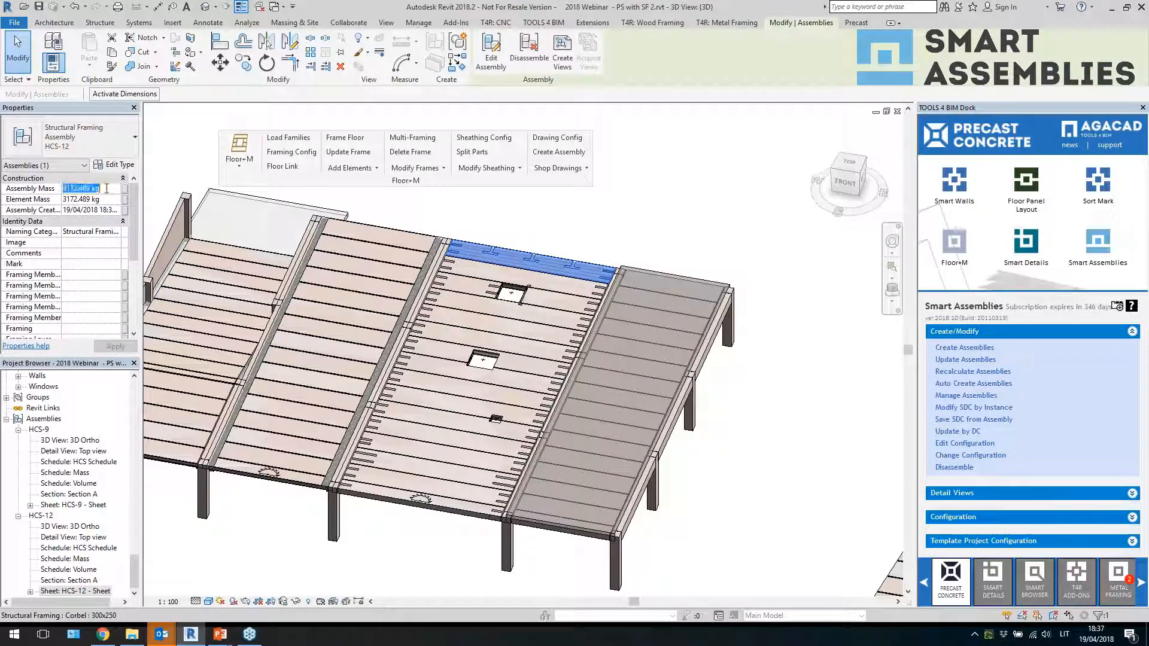
{"action": "left_click", "coordinate": [104, 211]}
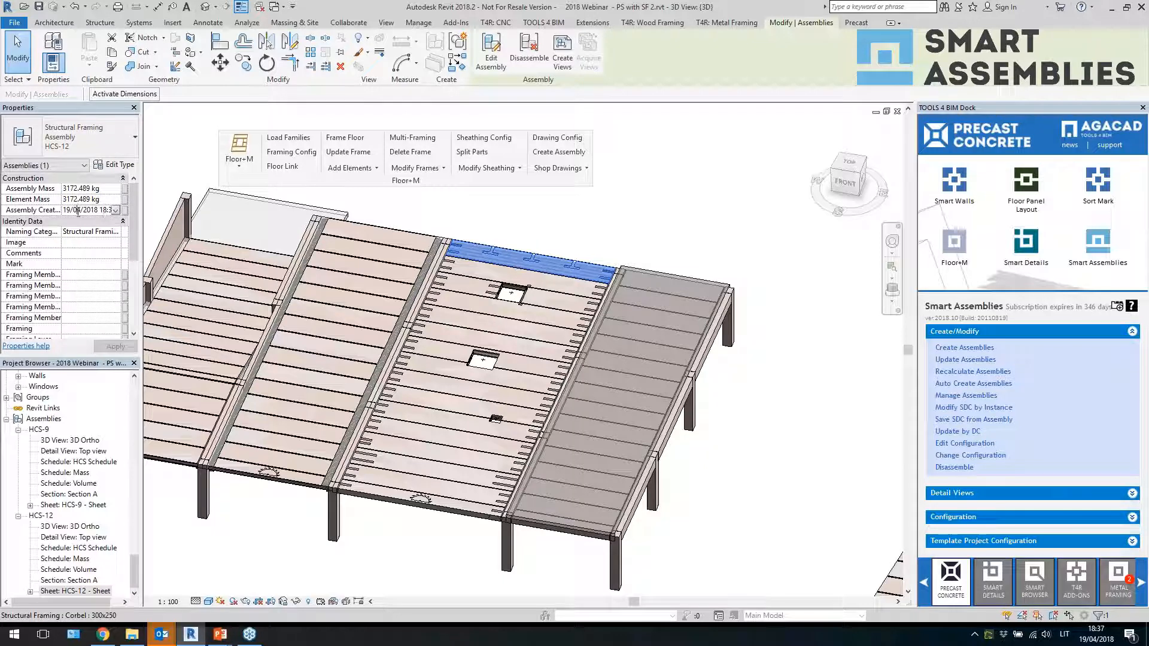
{"action": "left_click_drag", "start_coordinate": [142, 227], "coordinate": [177, 228]}
{"action": "left_click", "coordinate": [524, 231]}
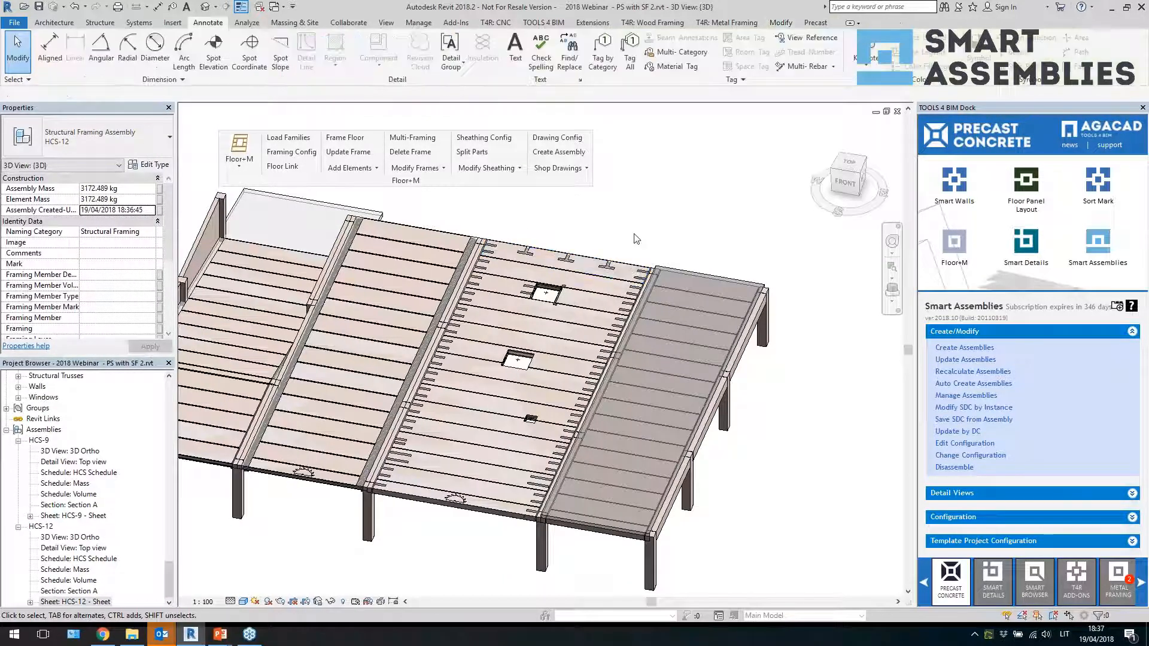
Select the double-tee slab and create an assembly for it with a shop drawing configuration from the list
{"action": "scroll", "coordinate": [598, 287], "scroll_direction": "down", "scroll_amount": 2}
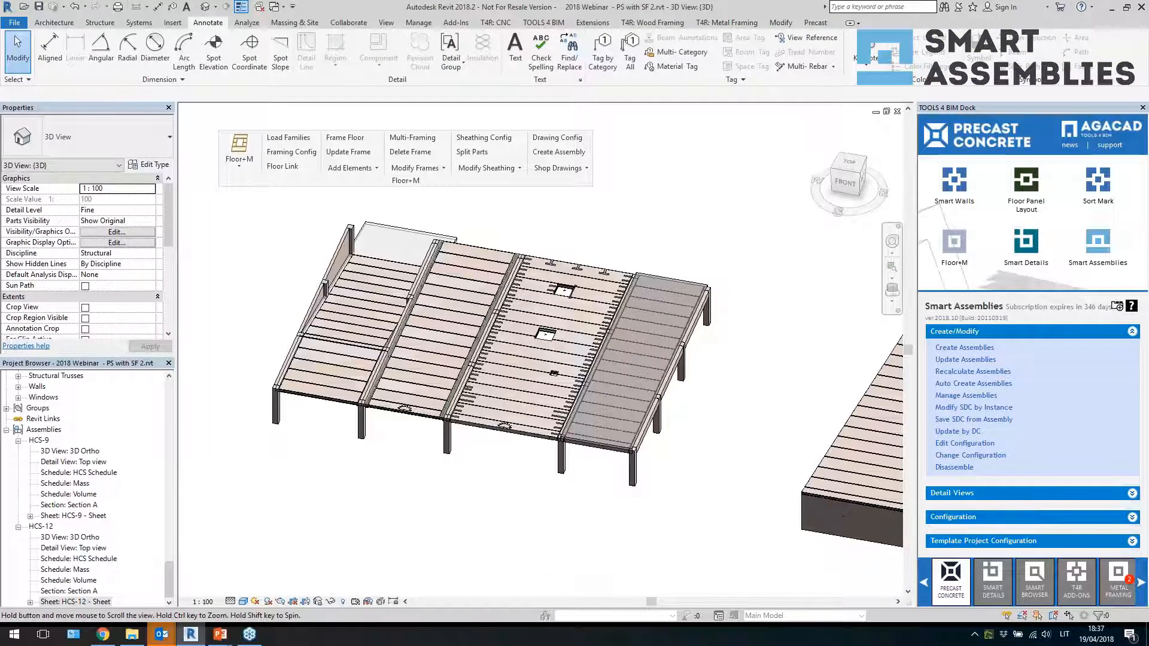
{"action": "middle_click_drag", "start_coordinate": [825, 388], "coordinate": [669, 356]}
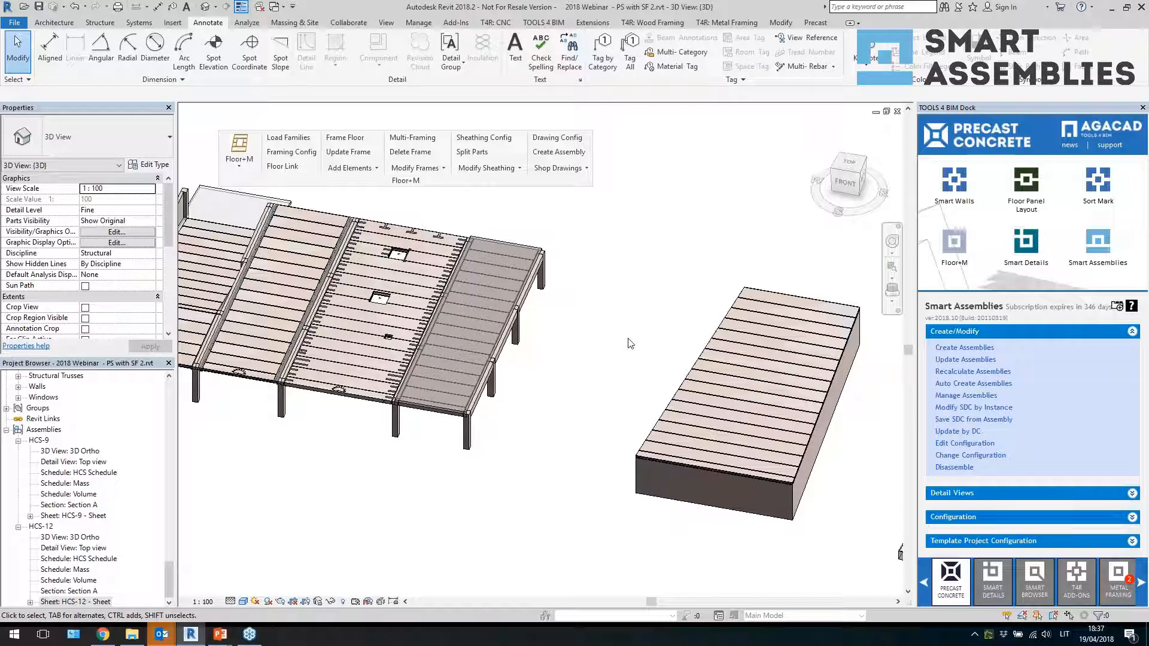
{"action": "middle_click_drag", "start_coordinate": [622, 367], "coordinate": [299, 315]}
{"action": "middle_click_drag", "start_coordinate": [718, 389], "coordinate": [298, 336]}
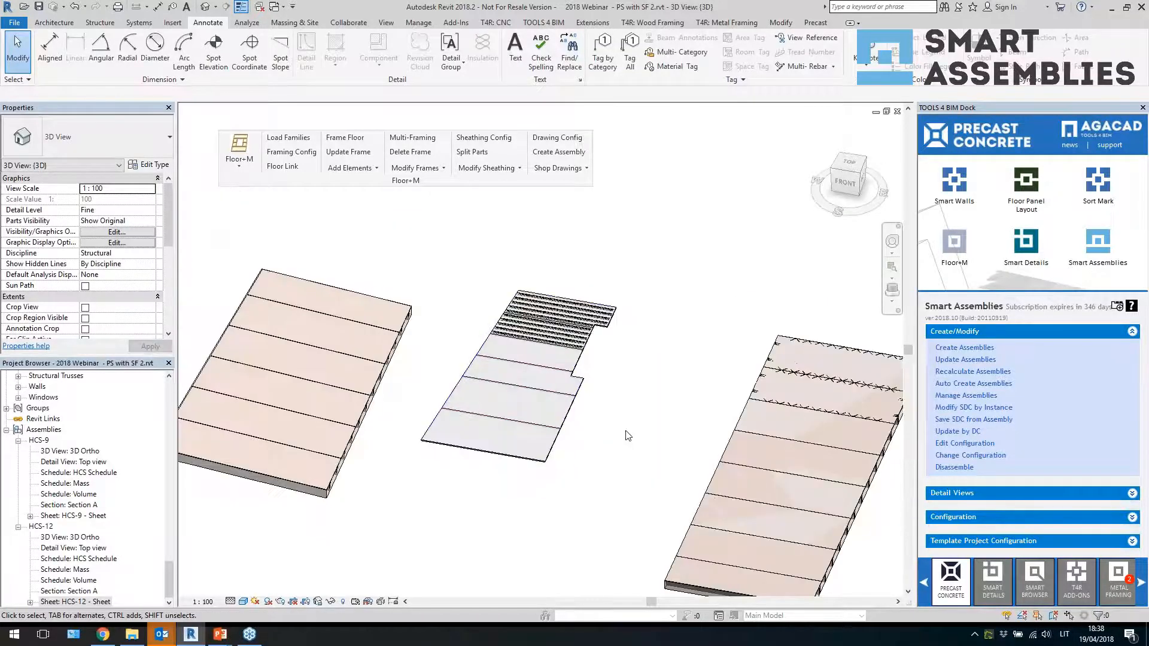
{"action": "middle_click_drag", "start_coordinate": [626, 442], "coordinate": [349, 312]}
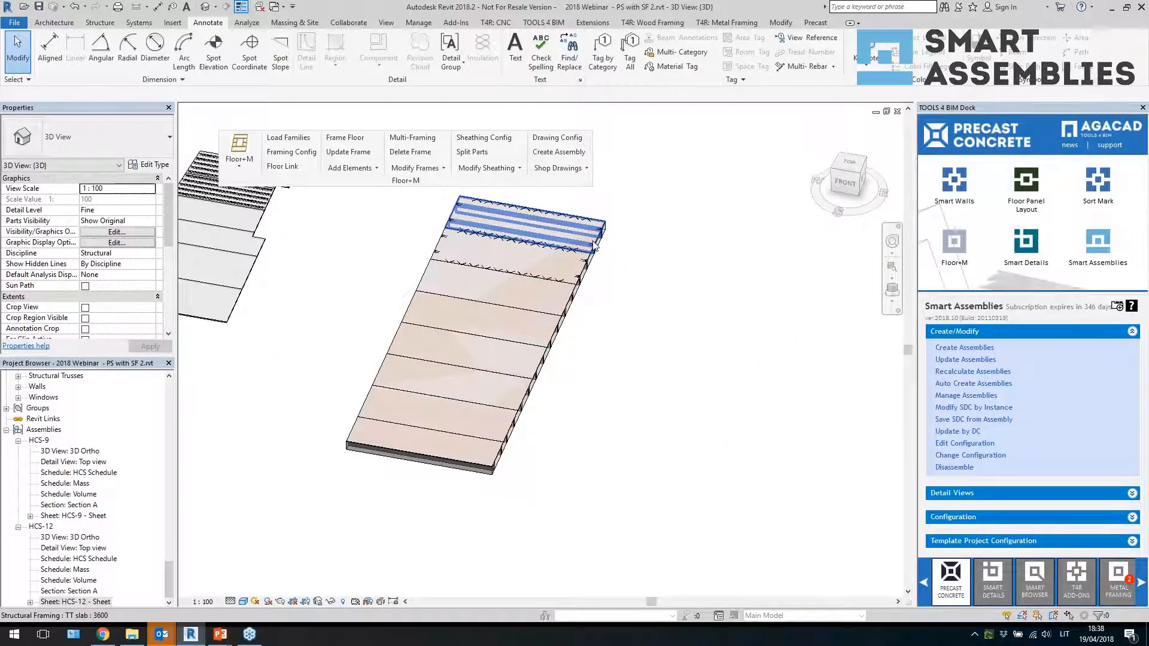
{"action": "left_click", "coordinate": [528, 221]}
{"action": "middle_click_drag", "start_coordinate": [98, 298], "coordinate": [46, 300], "text": "shift"}
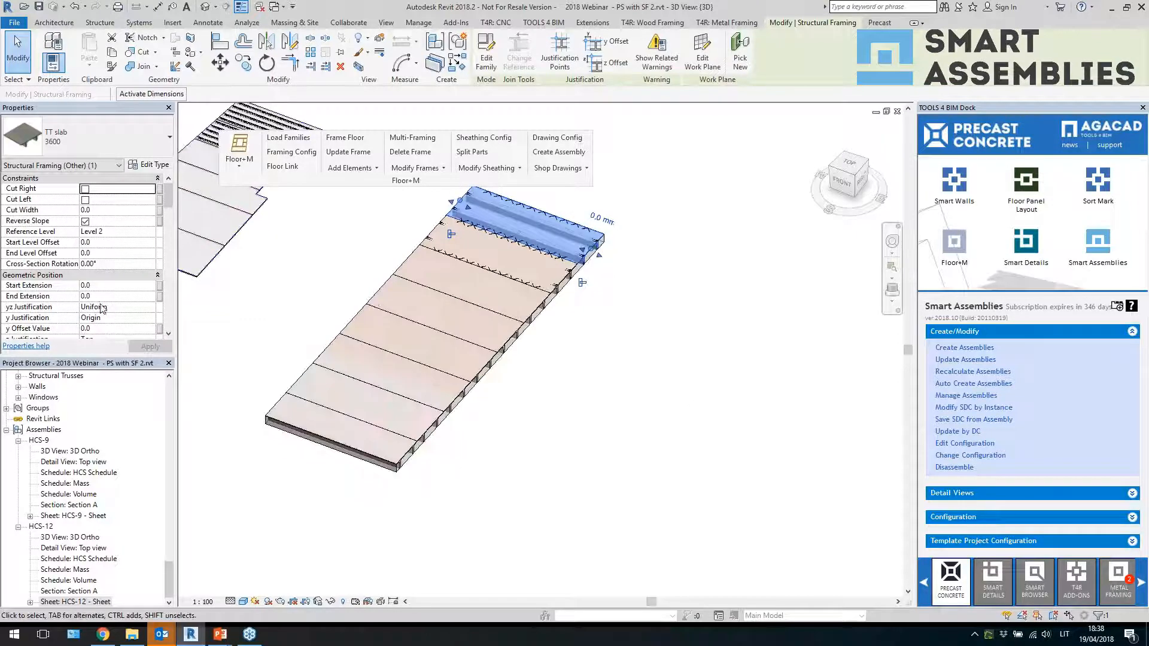
{"action": "scroll", "coordinate": [116, 303], "scroll_direction": "down", "scroll_amount": 10}
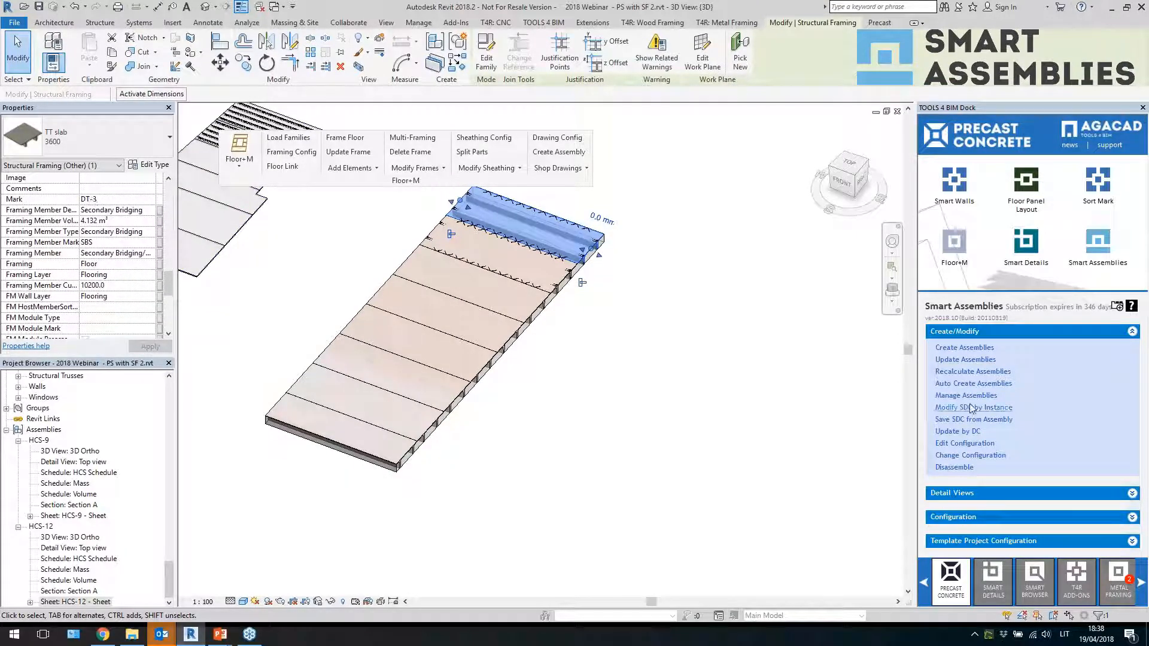
{"action": "left_click", "coordinate": [764, 393]}
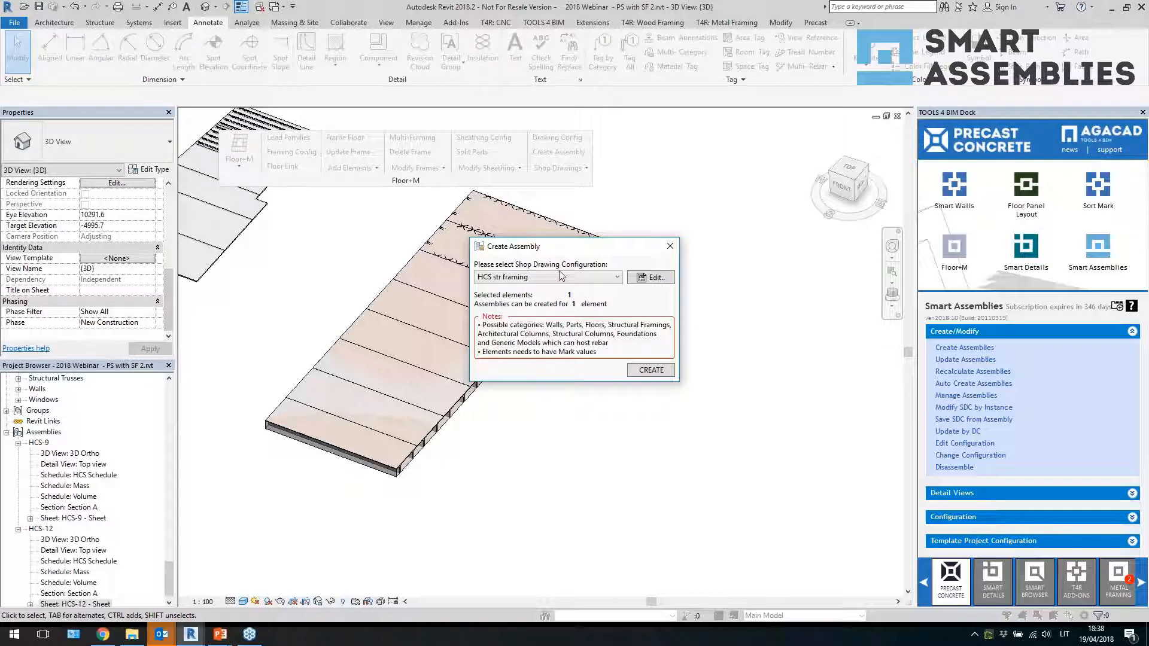
{"action": "left_click", "coordinate": [557, 277]}
{"action": "left_click", "coordinate": [499, 478]}
{"action": "left_click", "coordinate": [649, 370]}
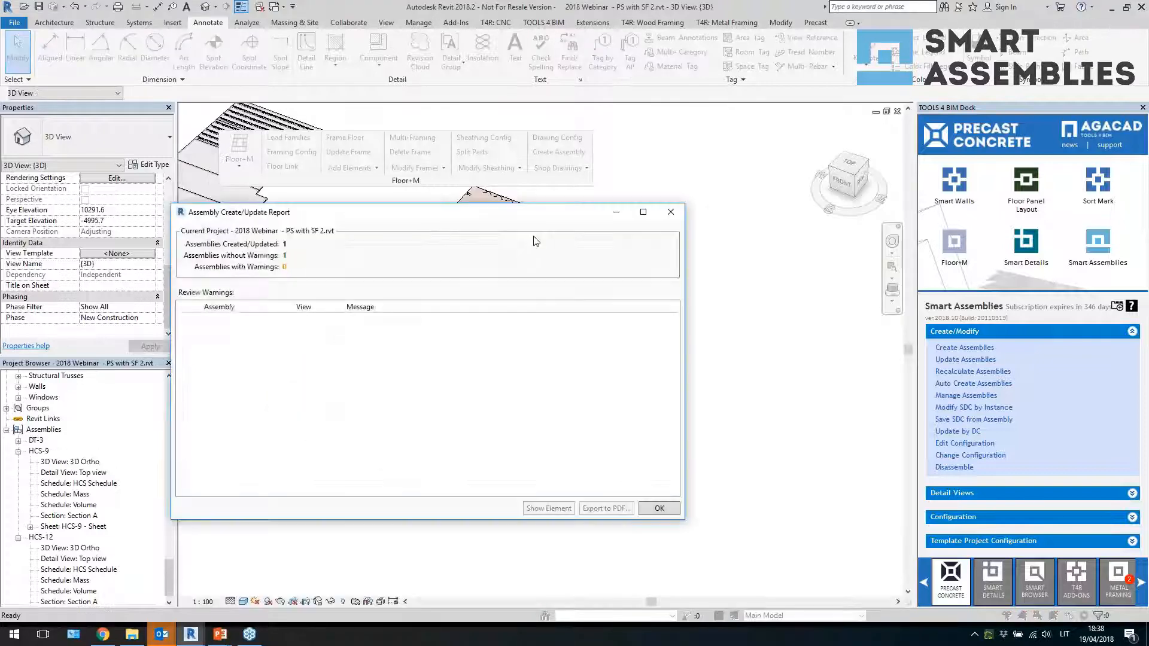
{"action": "left_click", "coordinate": [657, 508]}
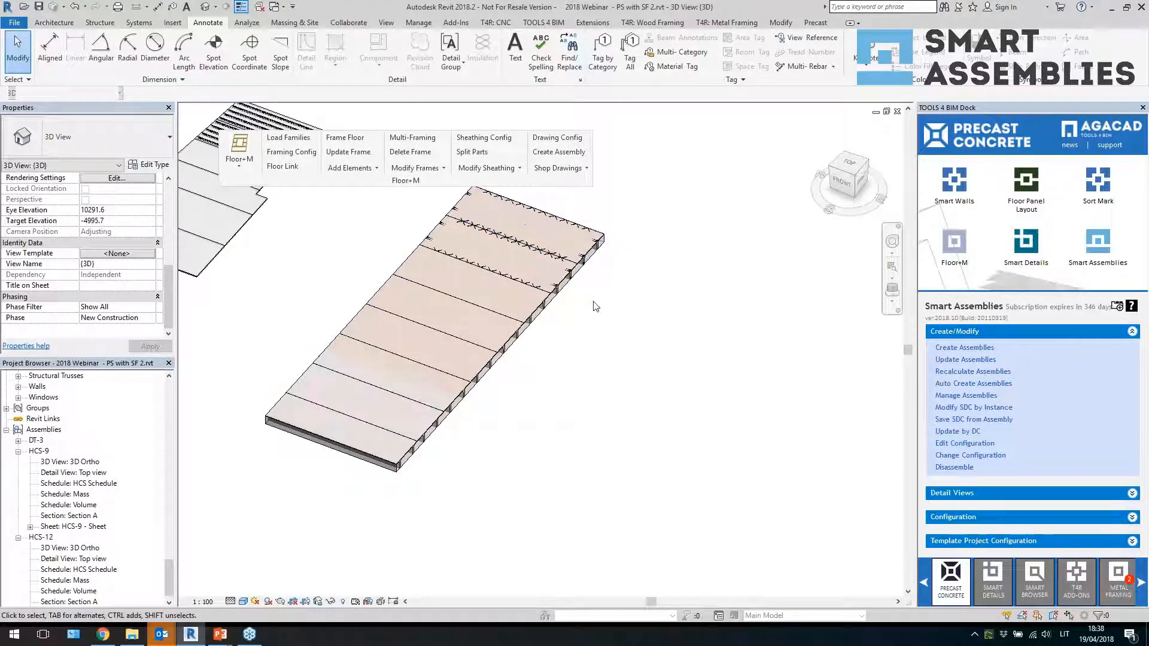
Inspect the new DT-3 assembly and its flange connection plates in the 3D view
{"action": "scroll", "coordinate": [593, 230], "scroll_direction": "up", "scroll_amount": 3}
{"action": "left_click", "coordinate": [588, 248]}
{"action": "middle_click_drag", "start_coordinate": [628, 285], "coordinate": [694, 411]}
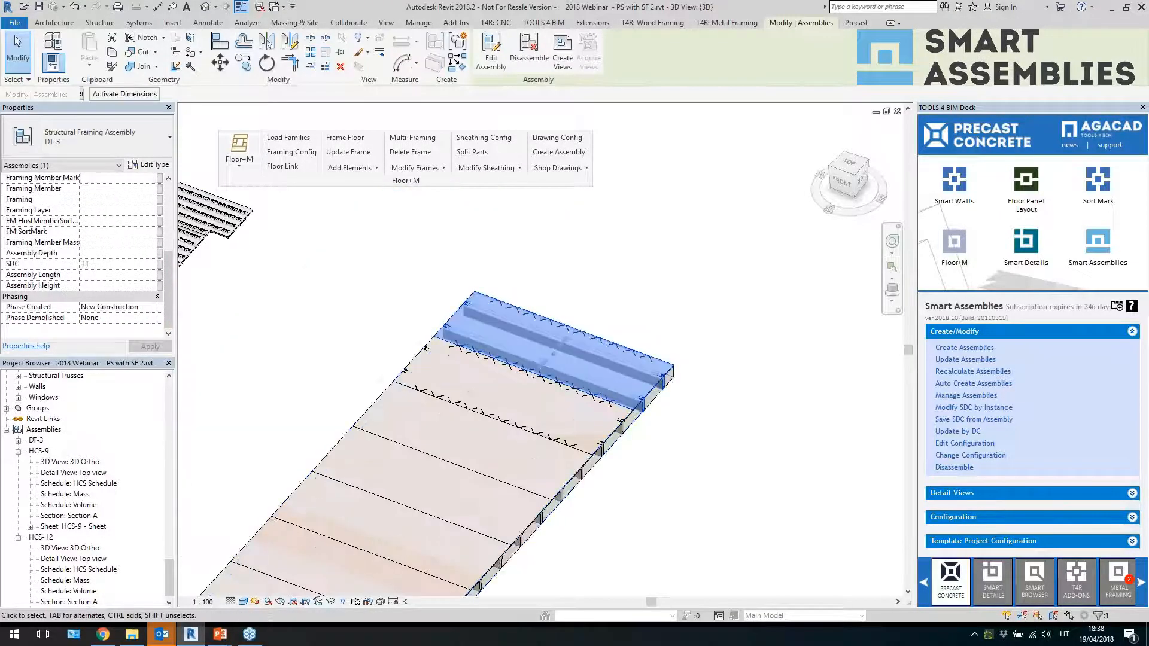
{"action": "middle_click_drag", "start_coordinate": [602, 370], "coordinate": [566, 374], "text": "shift"}
{"action": "scroll", "coordinate": [566, 375], "scroll_direction": "up", "scroll_amount": 3}
{"action": "left_click", "coordinate": [664, 257]}
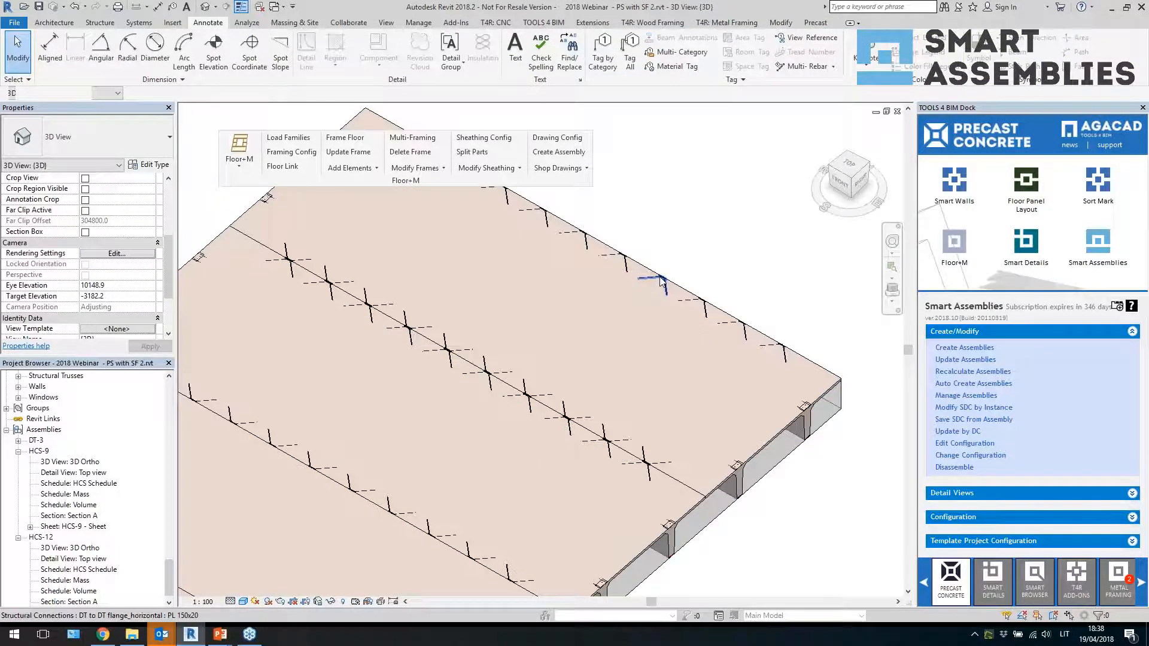
{"action": "left_click", "coordinate": [661, 281]}
{"action": "scroll", "coordinate": [147, 295], "scroll_direction": "down", "scroll_amount": 2}
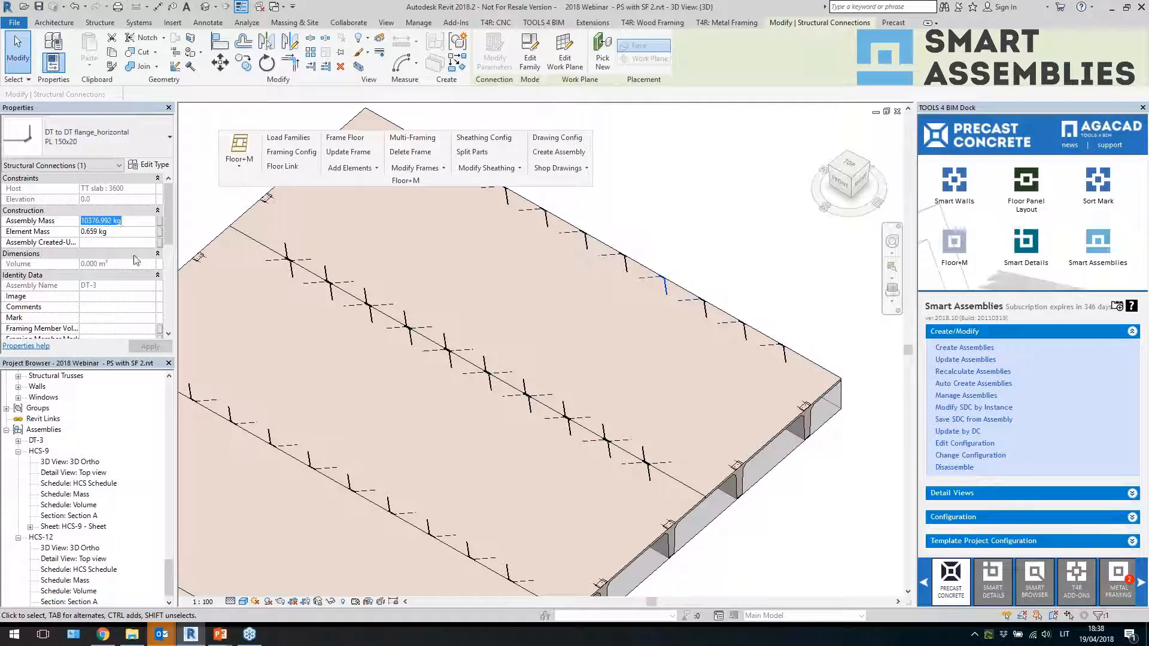
{"action": "left_click", "coordinate": [214, 222]}
{"action": "scroll", "coordinate": [710, 287], "scroll_direction": "down", "scroll_amount": 4}
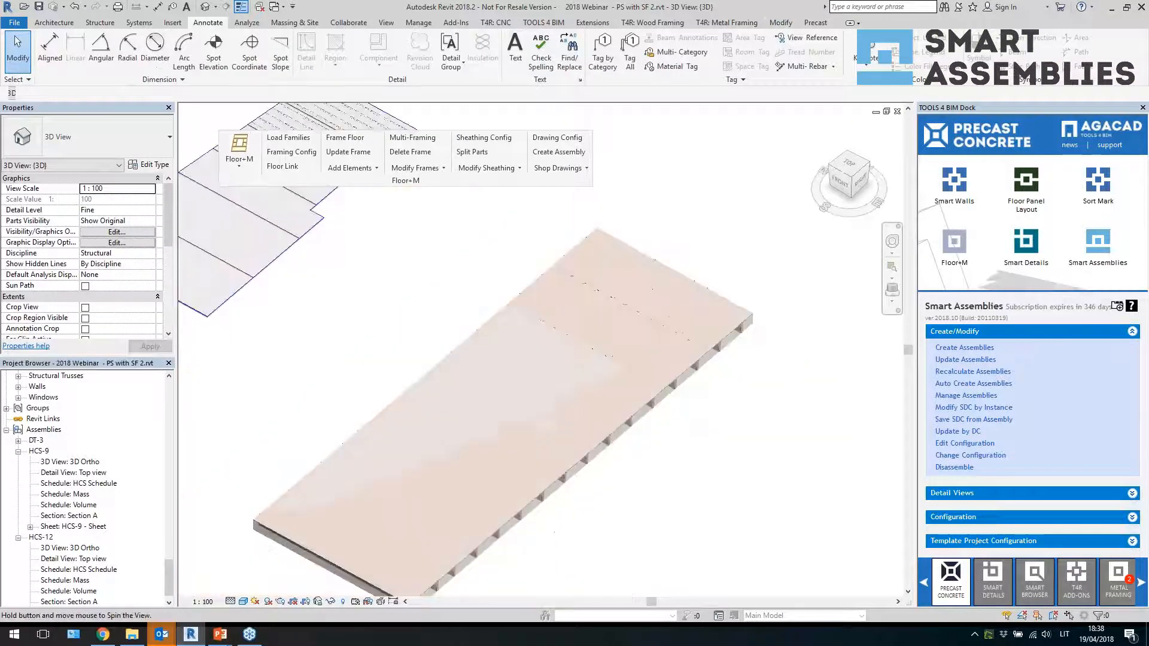
Open the generated sheet for assembly DT-3
{"action": "double_click", "coordinate": [35, 441]}
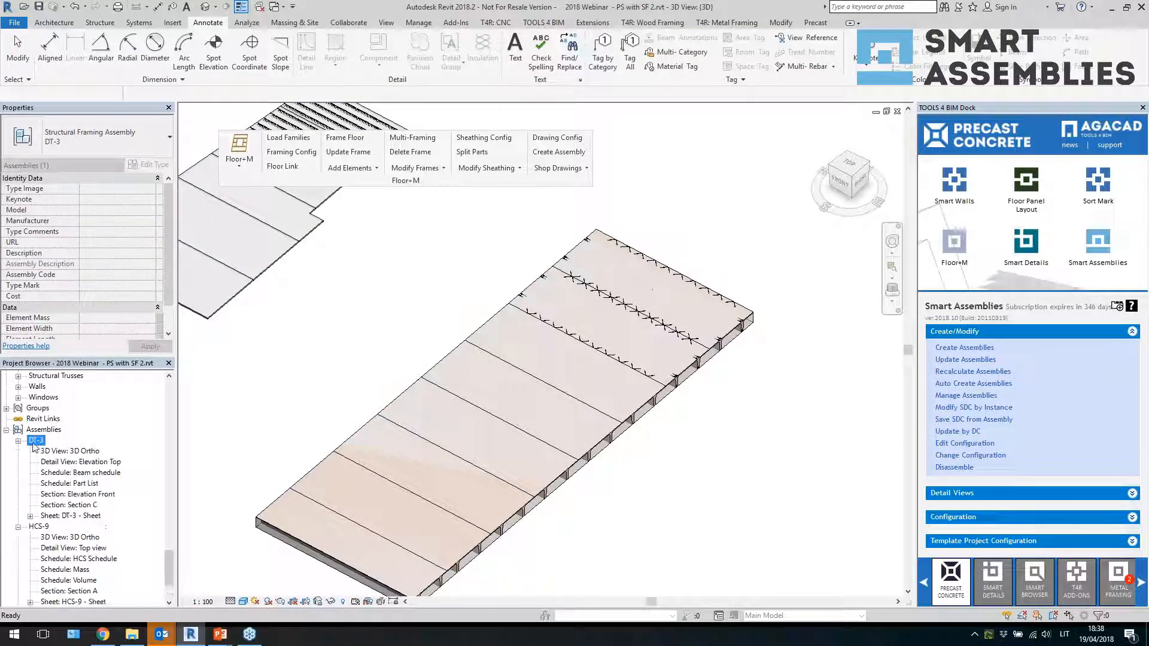
{"action": "double_click", "coordinate": [86, 515]}
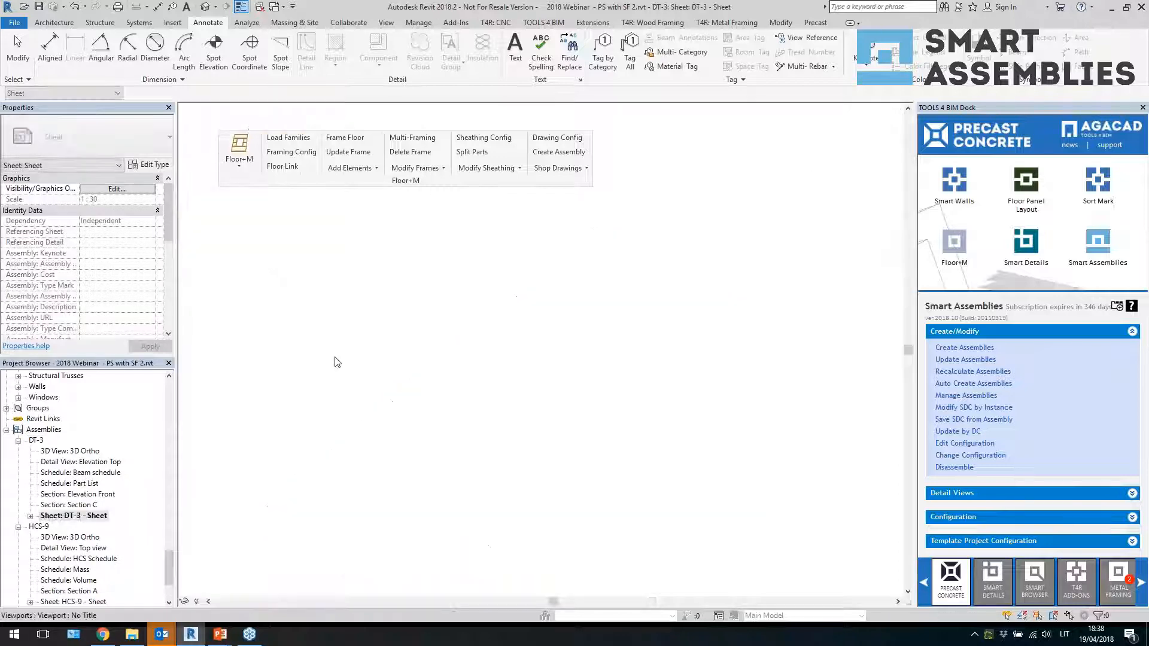
{"action": "scroll", "coordinate": [529, 516], "scroll_direction": "down", "scroll_amount": 1}
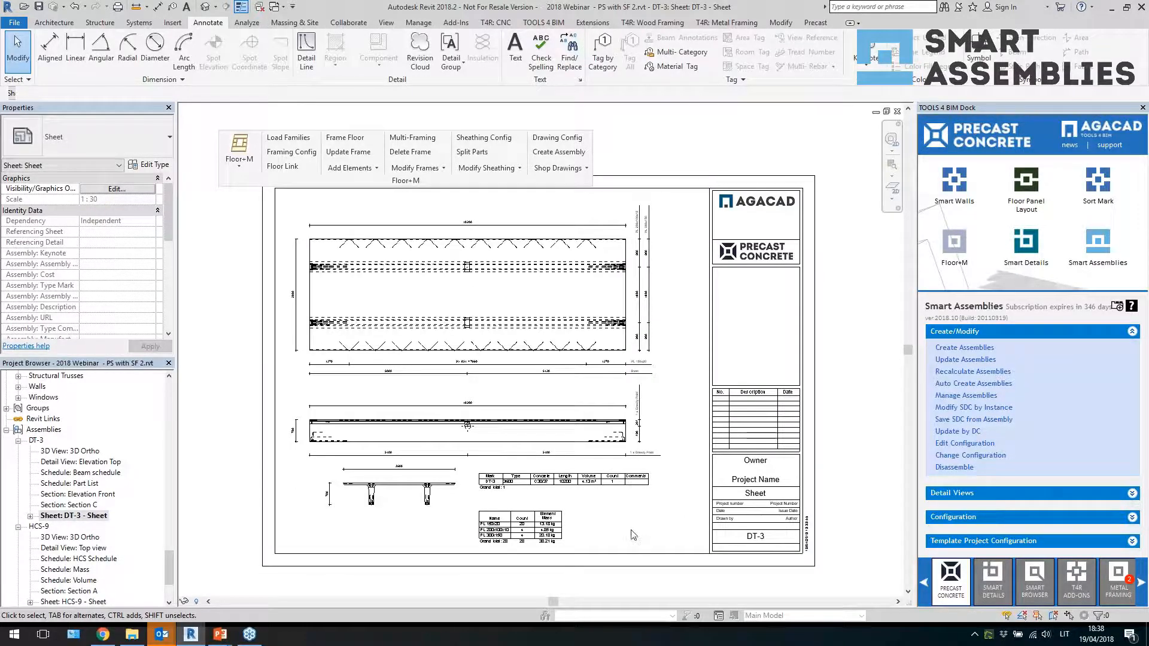
Activate the DT-3 top elevation viewport and inspect its dimension strings
{"action": "left_click", "coordinate": [389, 359]}
{"action": "scroll", "coordinate": [389, 359], "scroll_direction": "up", "scroll_amount": 4}
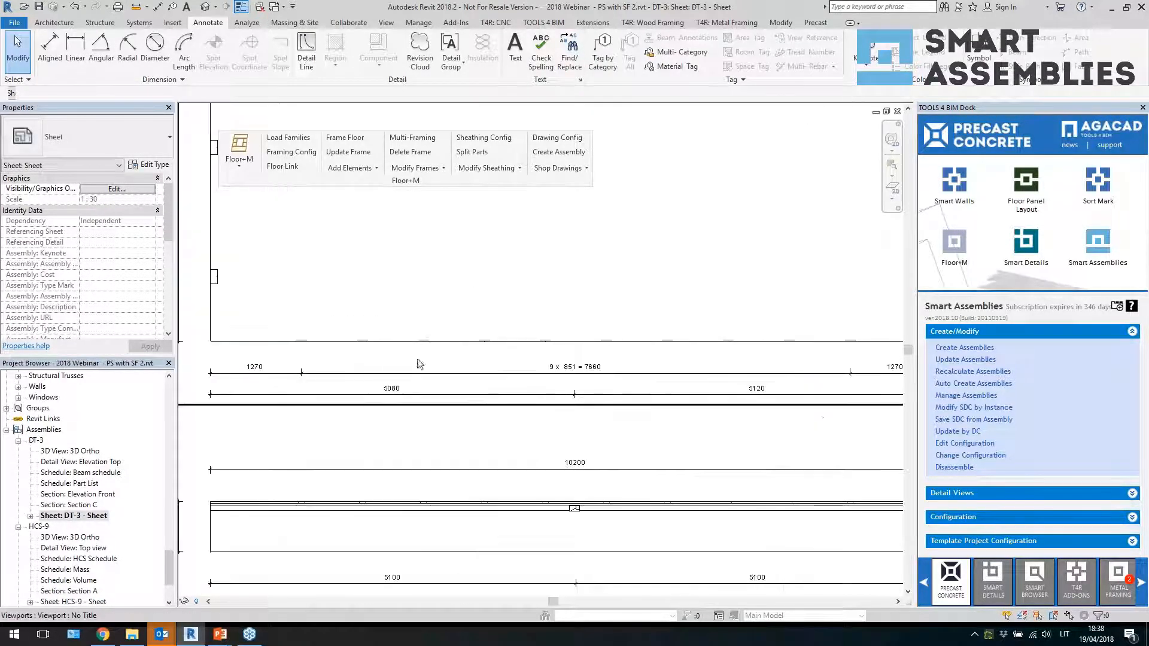
{"action": "double_click", "coordinate": [422, 362]}
{"action": "left_click", "coordinate": [277, 373]}
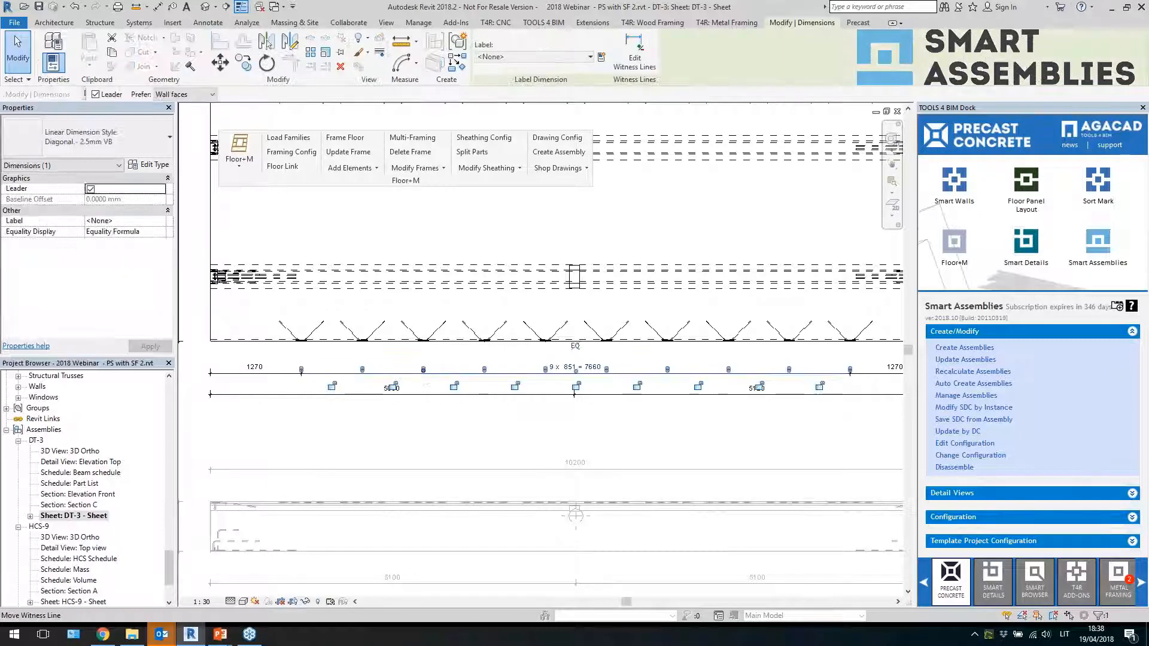
{"action": "left_click", "coordinate": [266, 376]}
{"action": "scroll", "coordinate": [266, 368], "scroll_direction": "down", "scroll_amount": 2}
{"action": "left_click", "coordinate": [563, 389]}
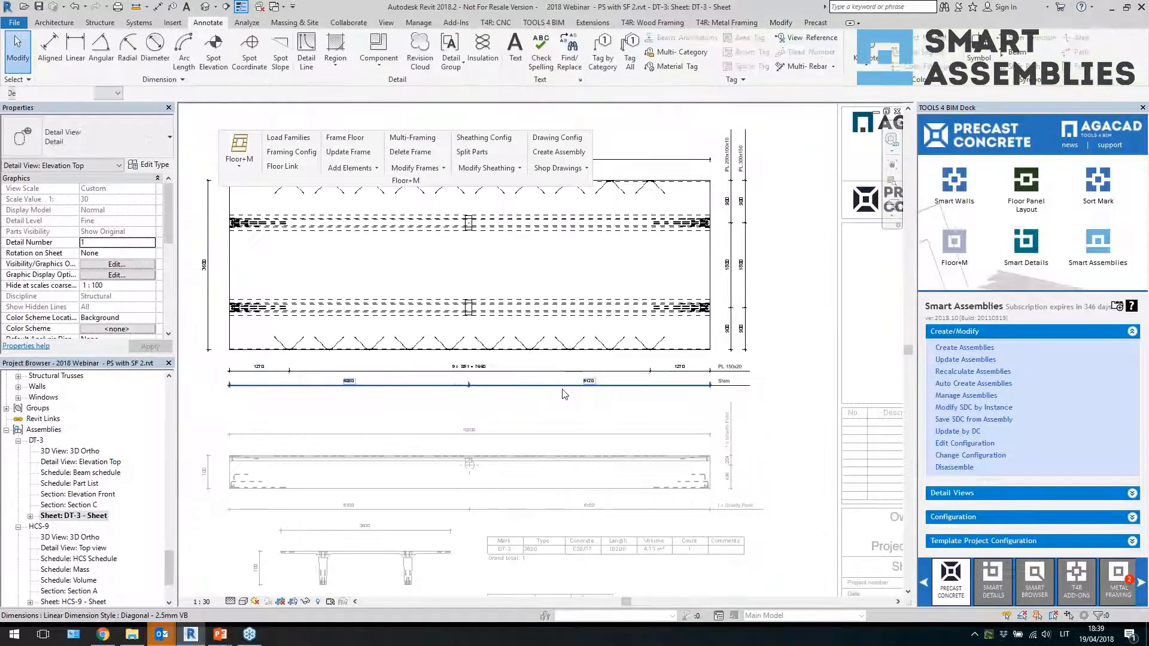
{"action": "key", "text": "d"}
{"action": "key", "text": "i"}
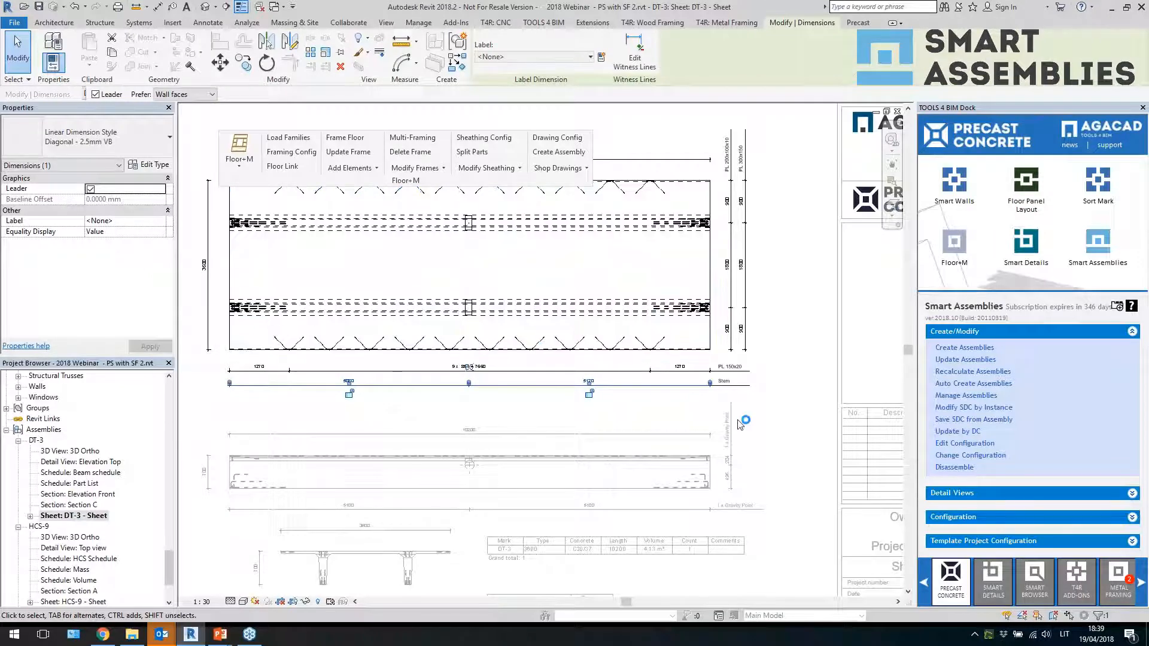
{"action": "key", "text": "Escape"}
Review the DT-3 elevation view's plate labels and the full sheet layout
{"action": "scroll", "coordinate": [787, 295], "scroll_direction": "up", "scroll_amount": 4}
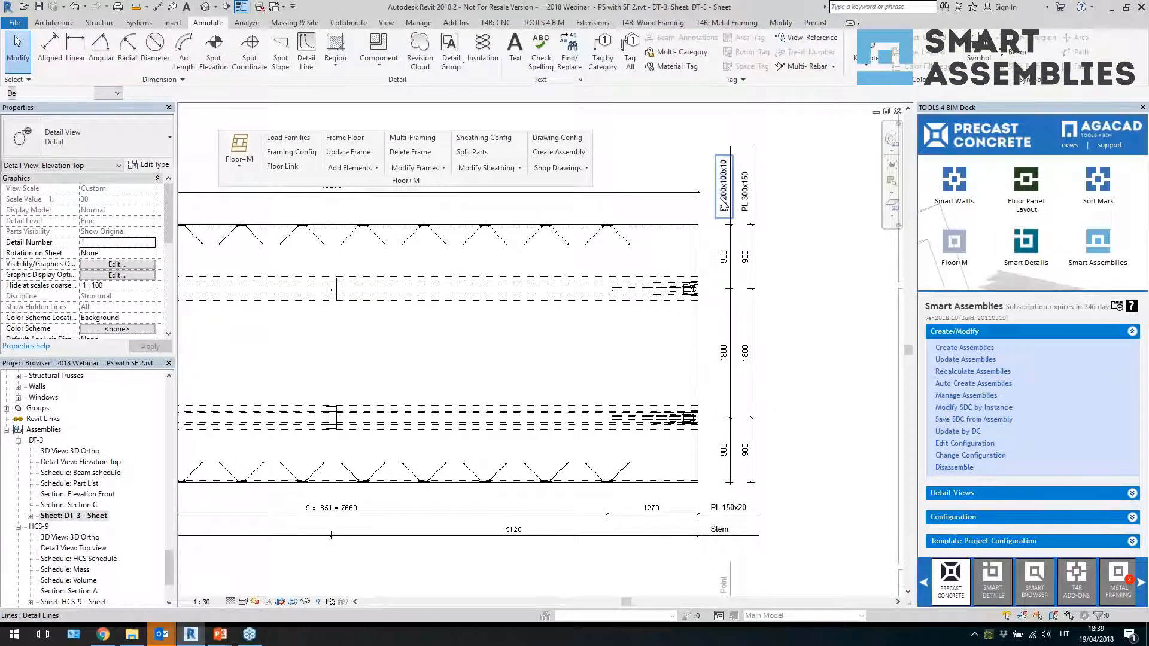
{"action": "scroll", "coordinate": [804, 327], "scroll_direction": "down", "scroll_amount": 3}
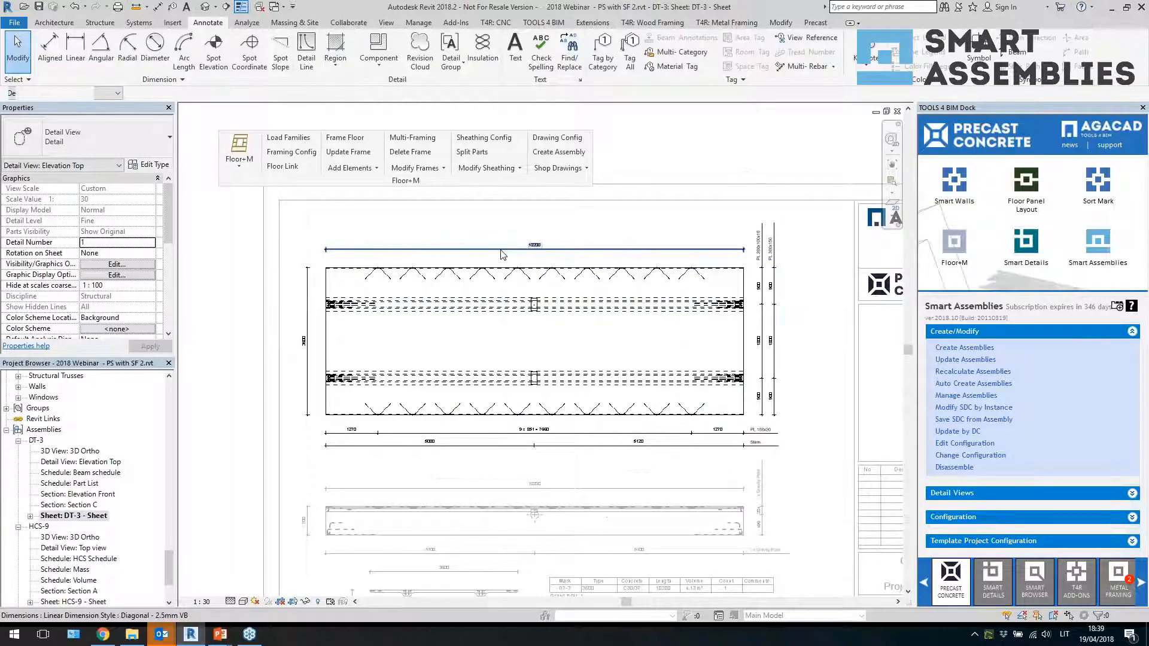
{"action": "scroll", "coordinate": [640, 379], "scroll_direction": "down", "scroll_amount": 5}
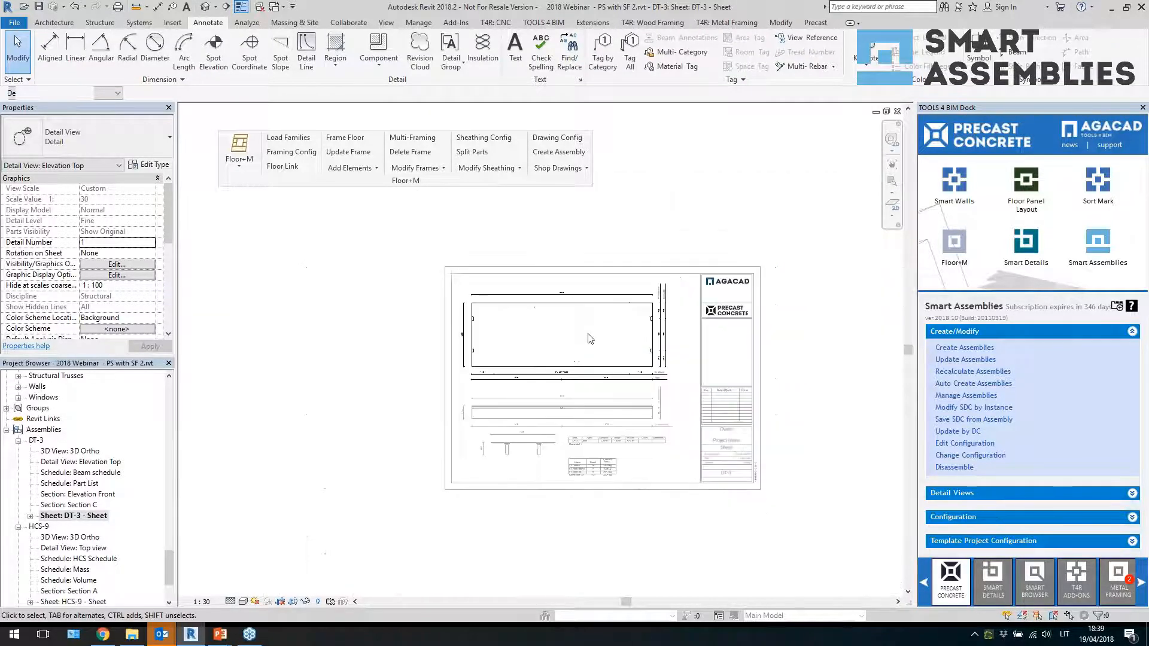
Examine the DT-3 sheet's front elevation viewport, the assembly schedule and the part list schedule up close
{"action": "scroll", "coordinate": [567, 360], "scroll_direction": "up", "scroll_amount": 5}
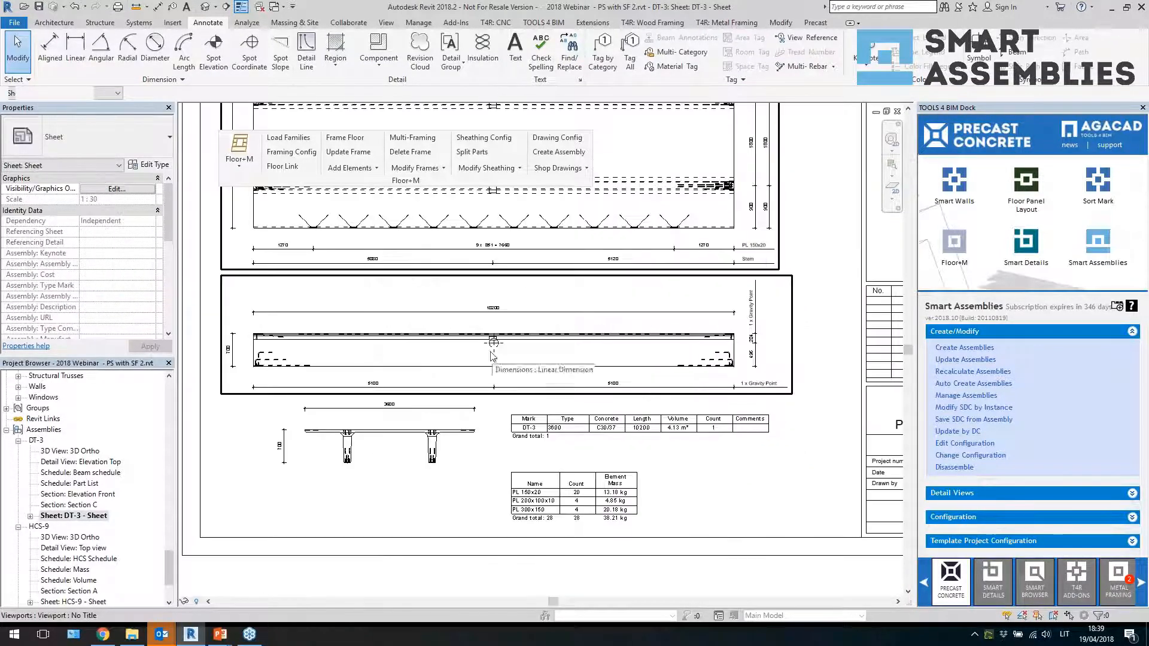
{"action": "left_click", "coordinate": [305, 322]}
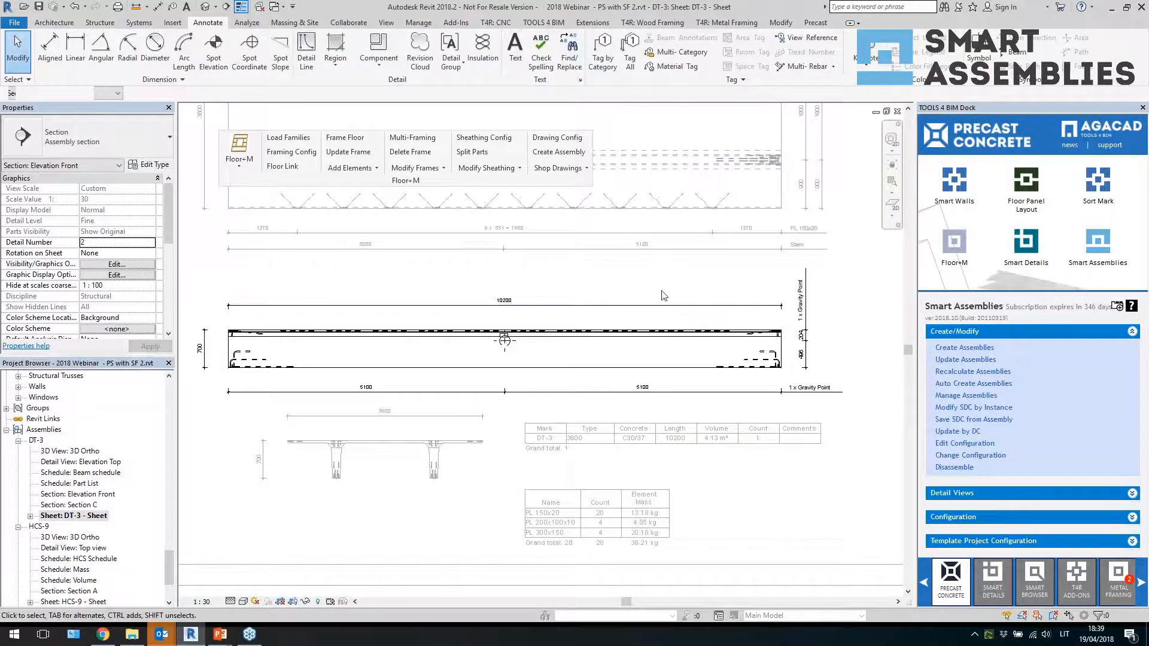
{"action": "scroll", "coordinate": [661, 291], "scroll_direction": "down", "scroll_amount": 1}
{"action": "double_click", "coordinate": [759, 450]}
{"action": "left_click", "coordinate": [670, 400]}
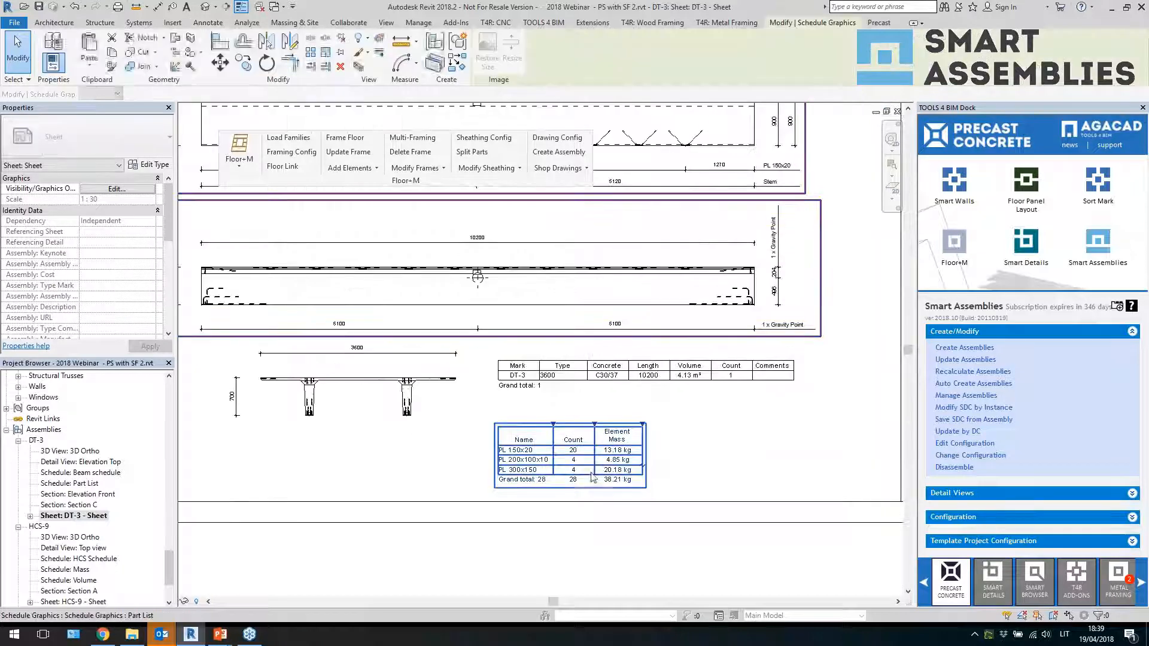
{"action": "scroll", "coordinate": [641, 481], "scroll_direction": "up", "scroll_amount": 3}
{"action": "left_click", "coordinate": [404, 392]}
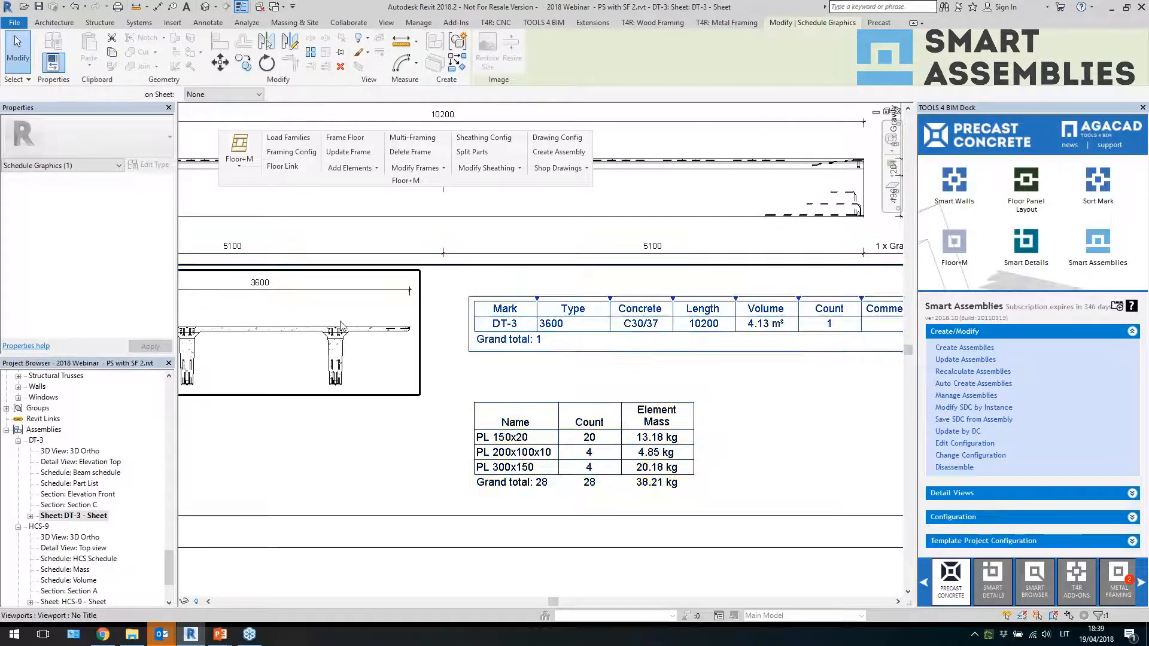
{"action": "scroll", "coordinate": [404, 391], "scroll_direction": "down", "scroll_amount": 3}
{"action": "left_click", "coordinate": [626, 366]}
{"action": "scroll", "coordinate": [639, 420], "scroll_direction": "down", "scroll_amount": 2}
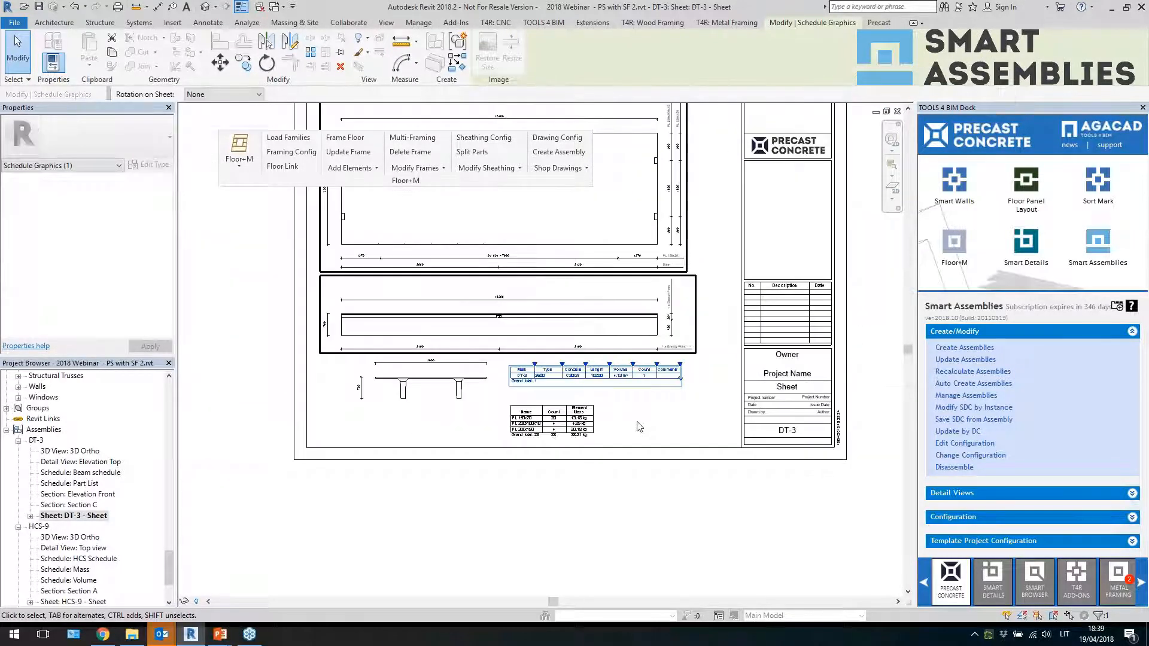
{"action": "middle_click_drag", "start_coordinate": [644, 423], "coordinate": [640, 525]}
{"action": "left_click", "coordinate": [640, 459]}
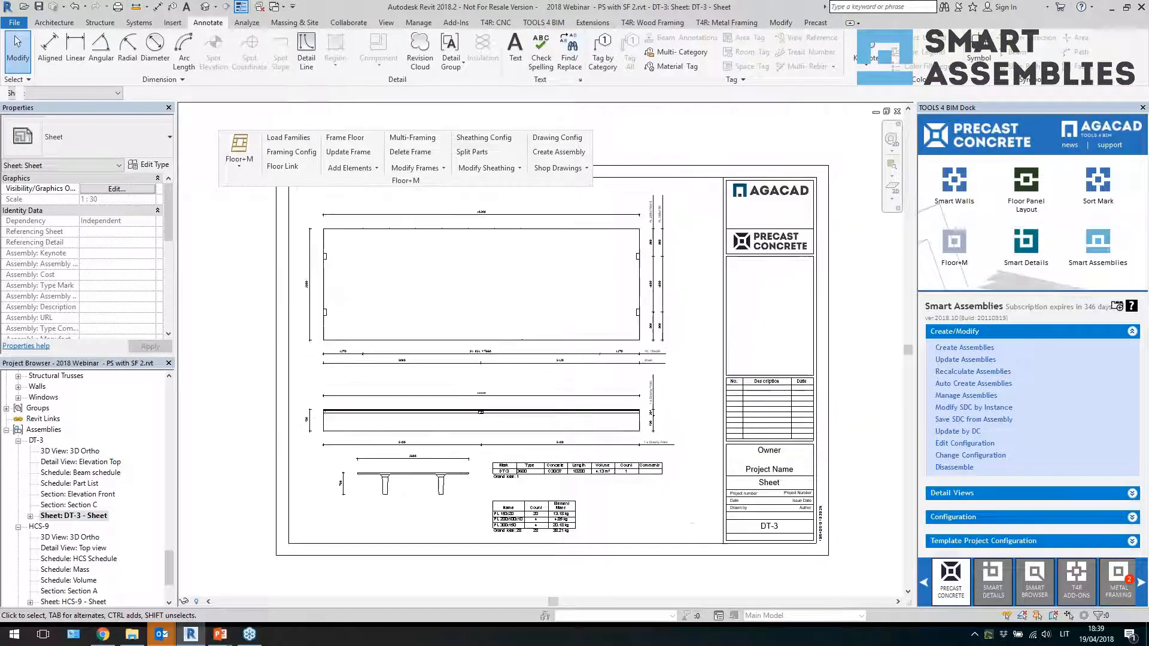
Open the default 3D view and zoom out to review all the slab assemblies in the model
{"action": "left_click", "coordinate": [206, 6]}
{"action": "scroll", "coordinate": [600, 340], "scroll_direction": "down", "scroll_amount": 5}
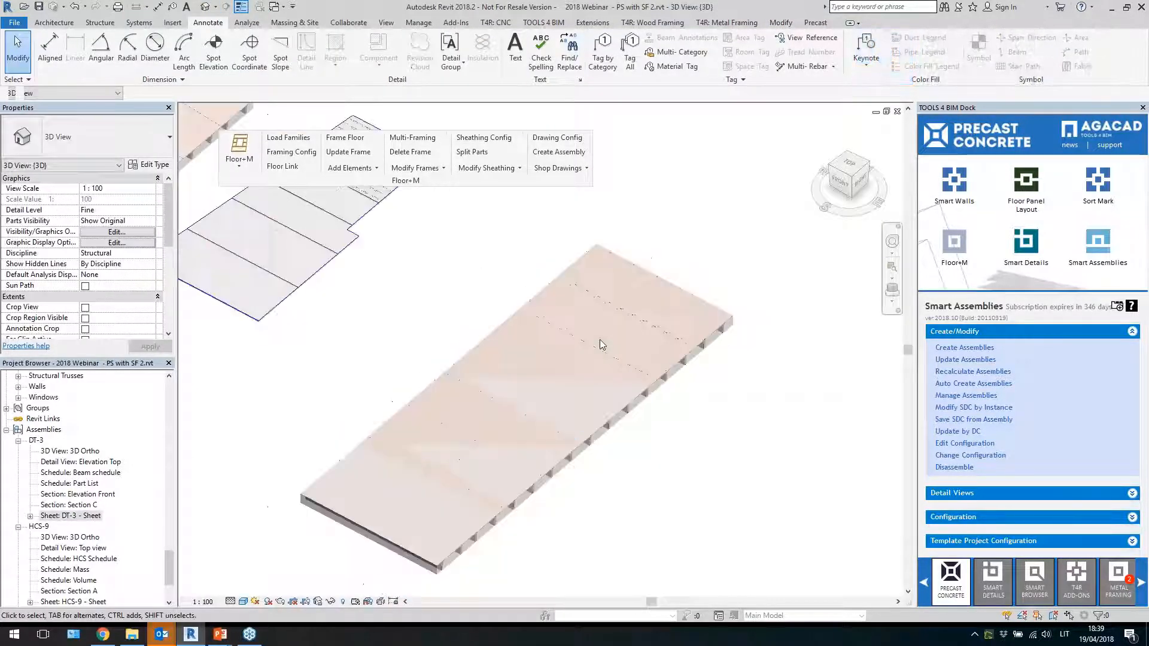
{"action": "middle_click_drag", "start_coordinate": [492, 432], "coordinate": [688, 437], "text": "shift"}
{"action": "scroll", "coordinate": [651, 427], "scroll_direction": "down", "scroll_amount": 3}
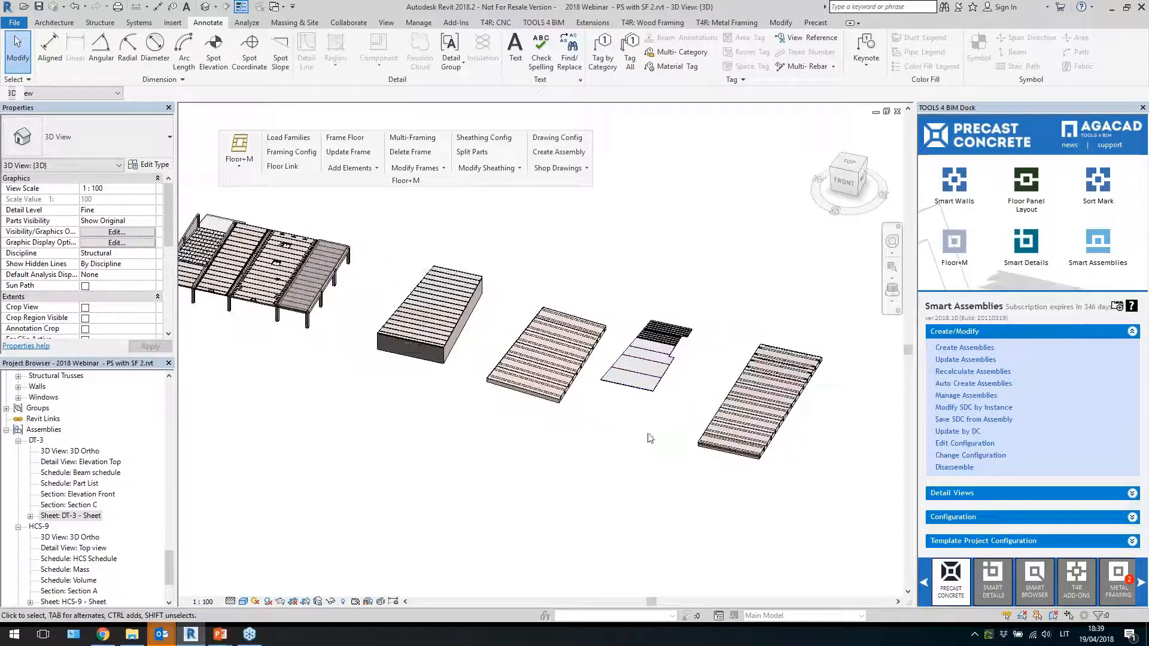
{"action": "middle_click_drag", "start_coordinate": [646, 437], "coordinate": [700, 459], "text": "shift"}
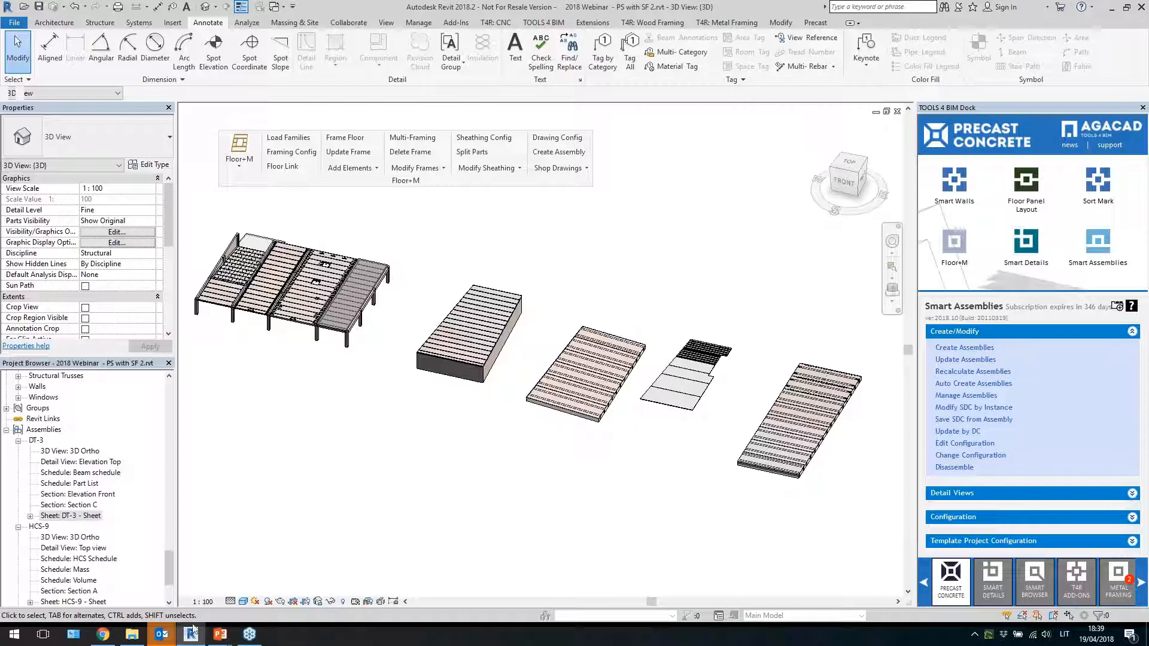
Switch to the PowerPoint slide show and advance through the free trial and Dock download slides
{"action": "mouse_move", "coordinate": [220, 634]}
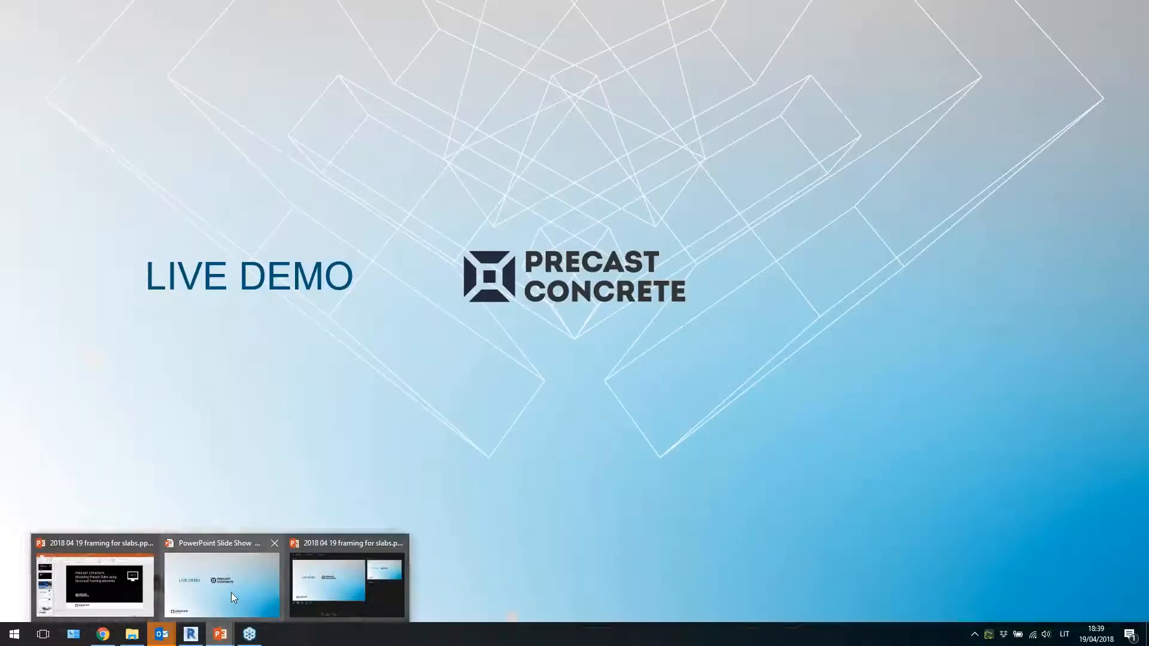
{"action": "left_click", "coordinate": [231, 593]}
{"action": "key", "text": "Right"}
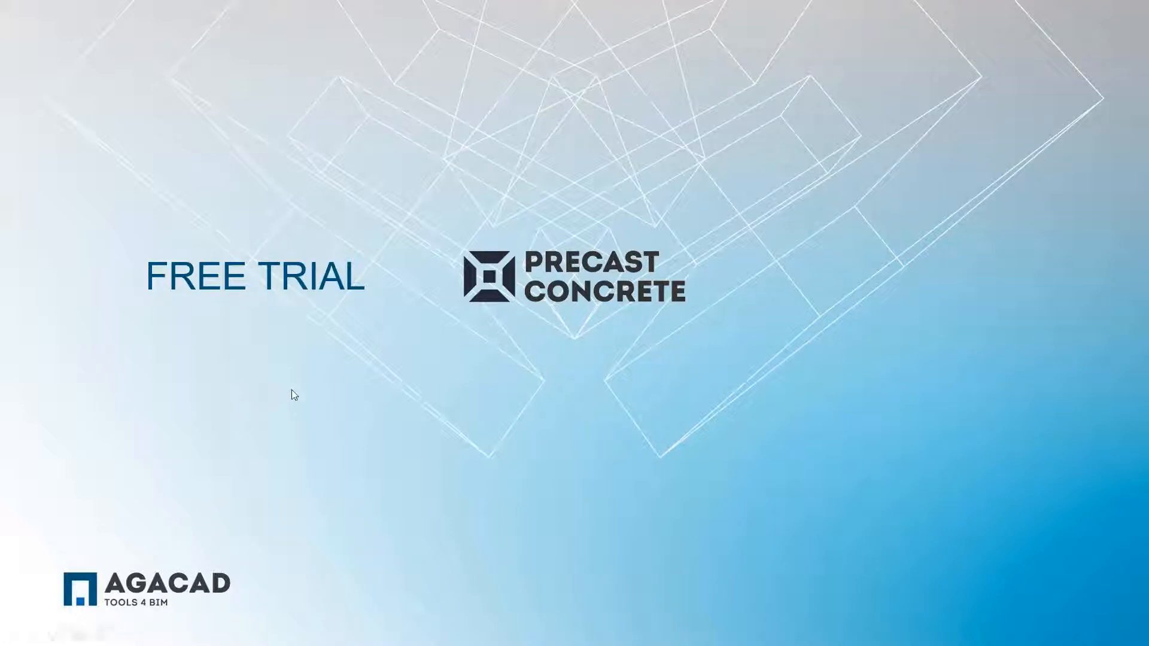
{"action": "key", "text": "Right"}
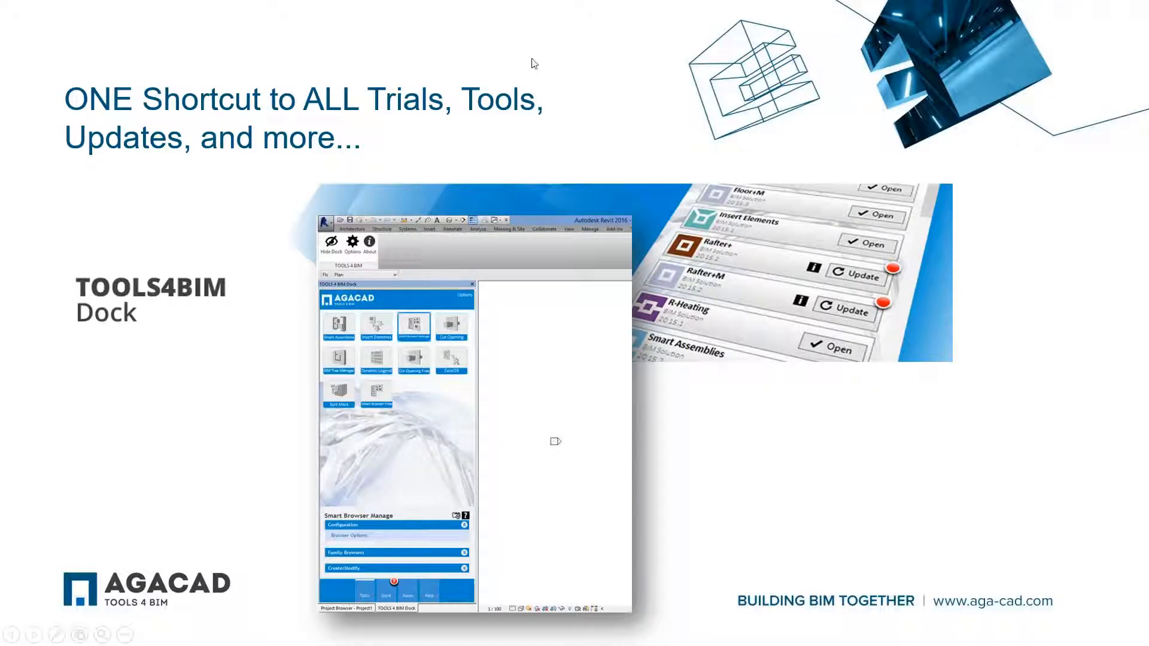
{"action": "key", "text": "Right"}
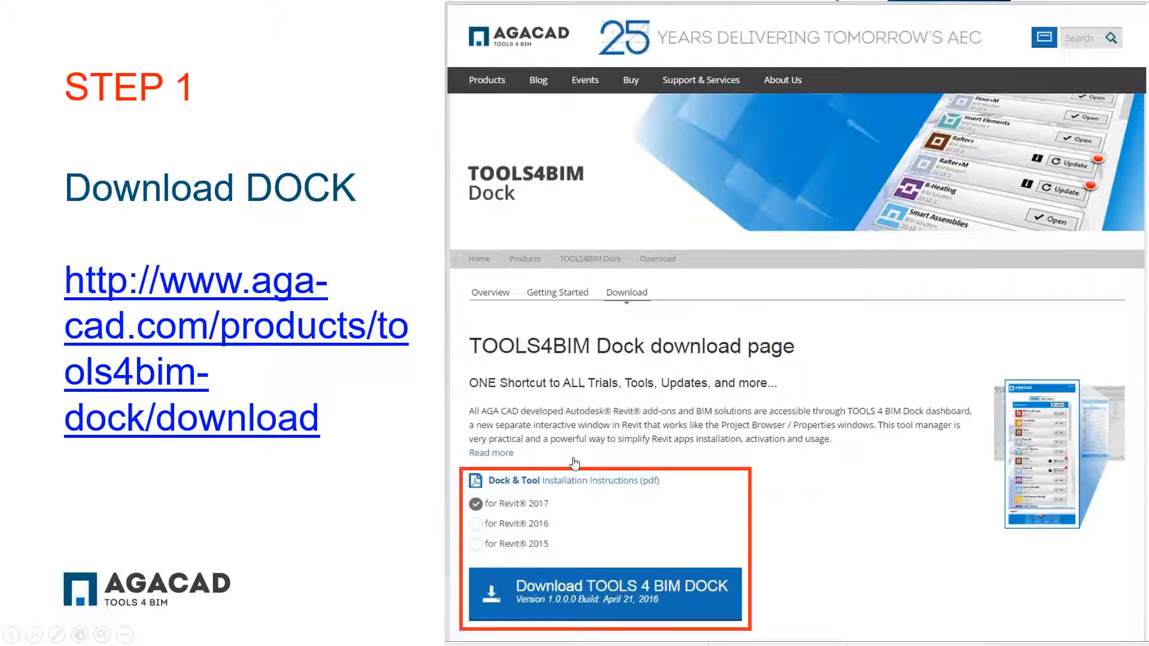
{"action": "left_click", "coordinate": [607, 412]}
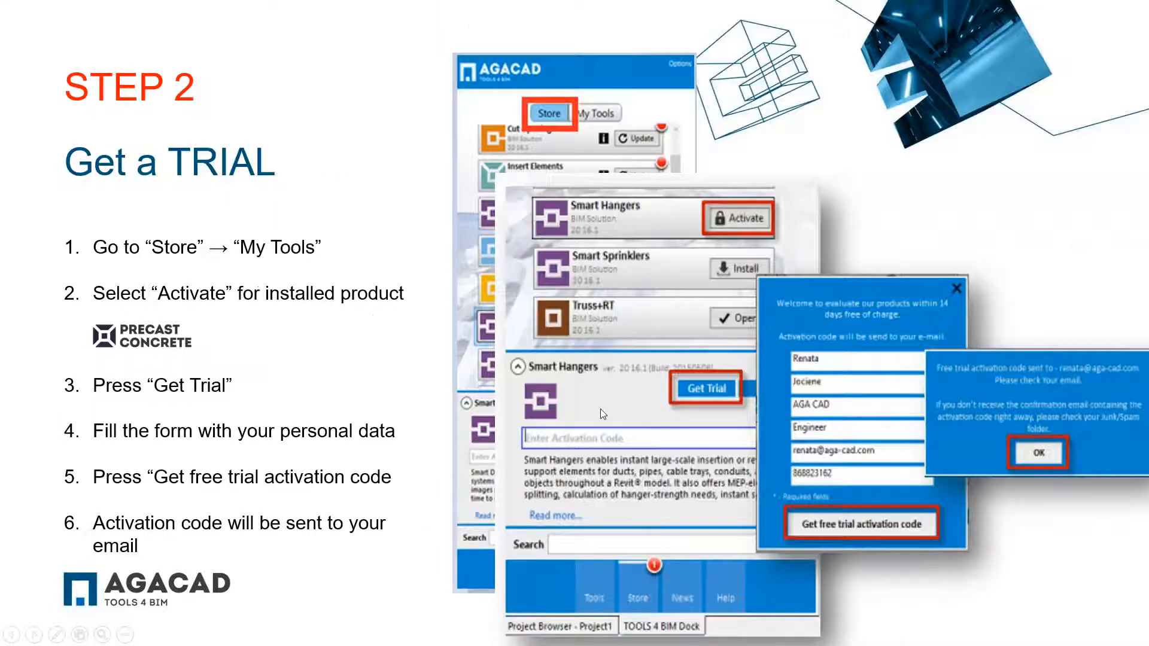